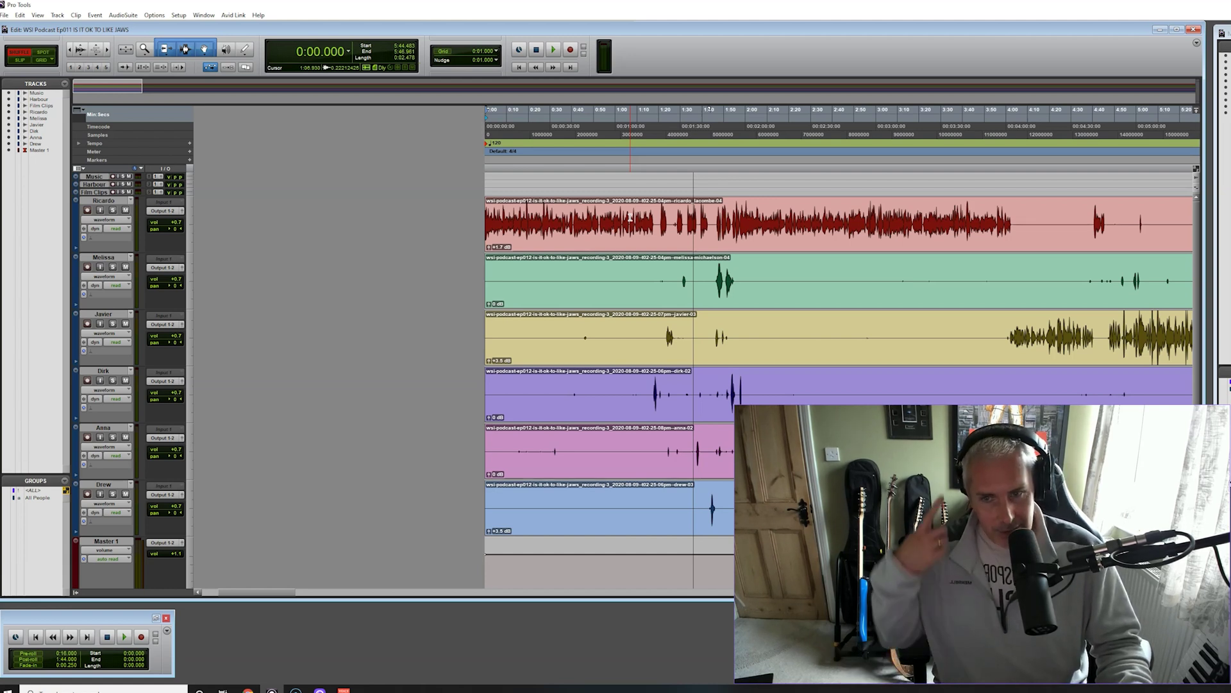
Zoom in on the speaker waveforms and select a short near-silent stretch on the purple track
left_click(551, 173)
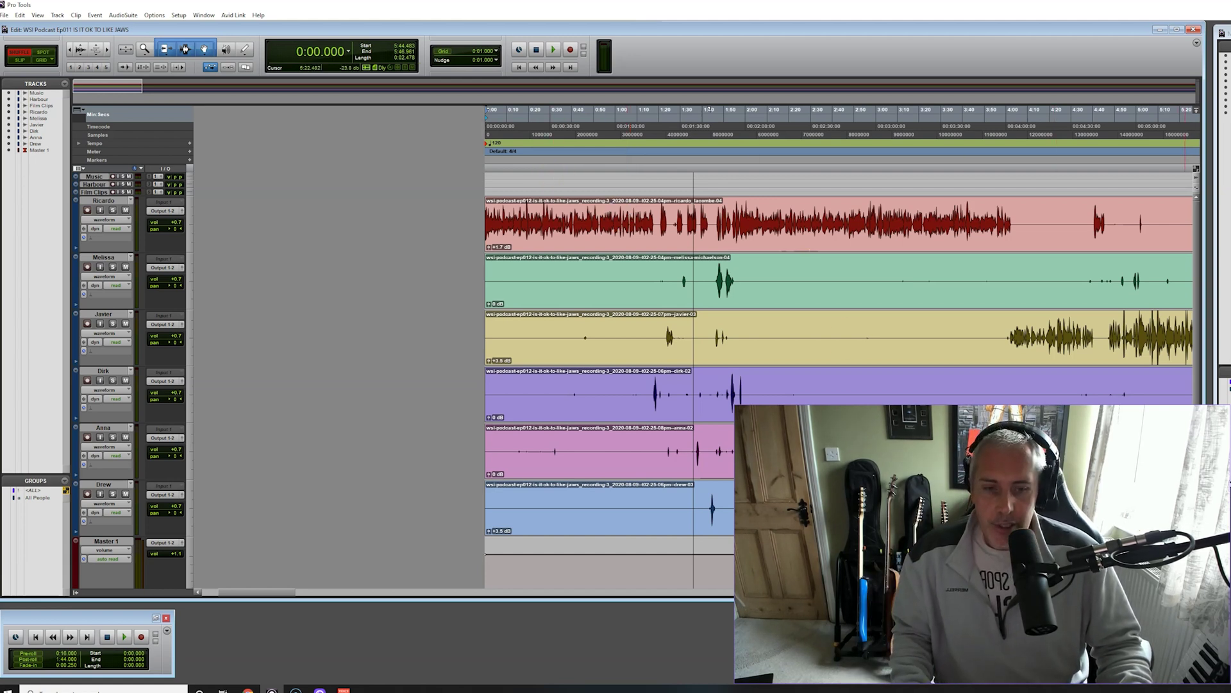
key("ctrl+]")
key("ctrl+]")
key("ctrl+]")
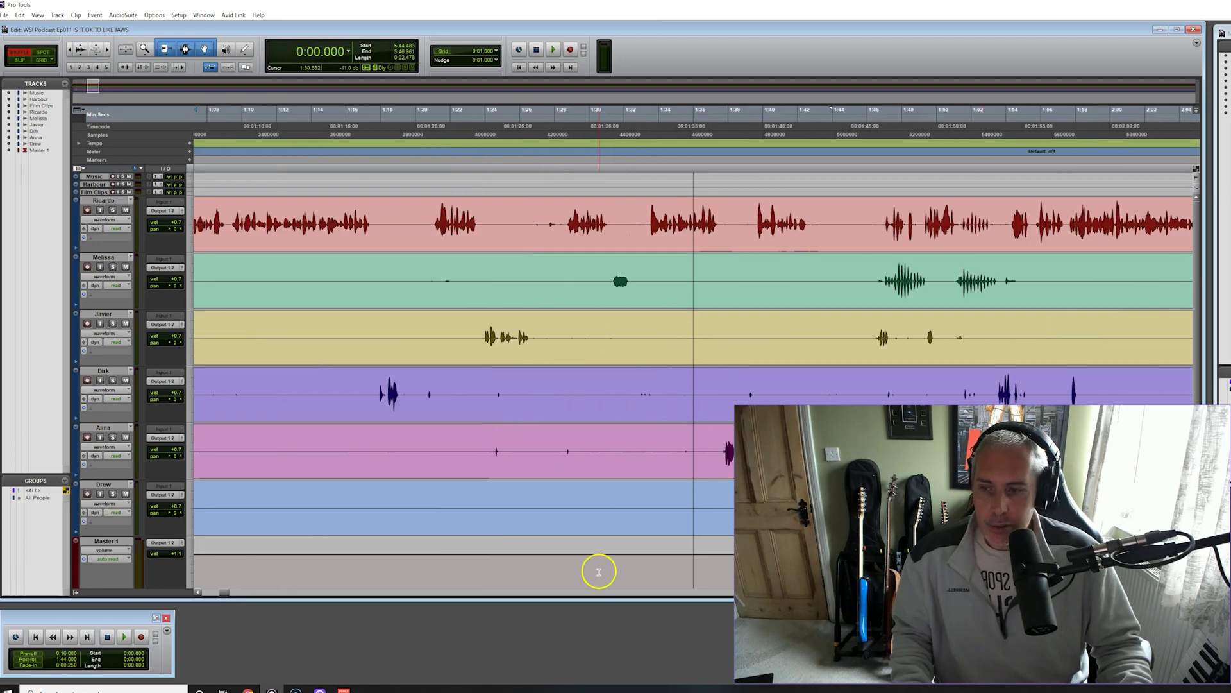
left_click_drag(225, 585, 201, 587)
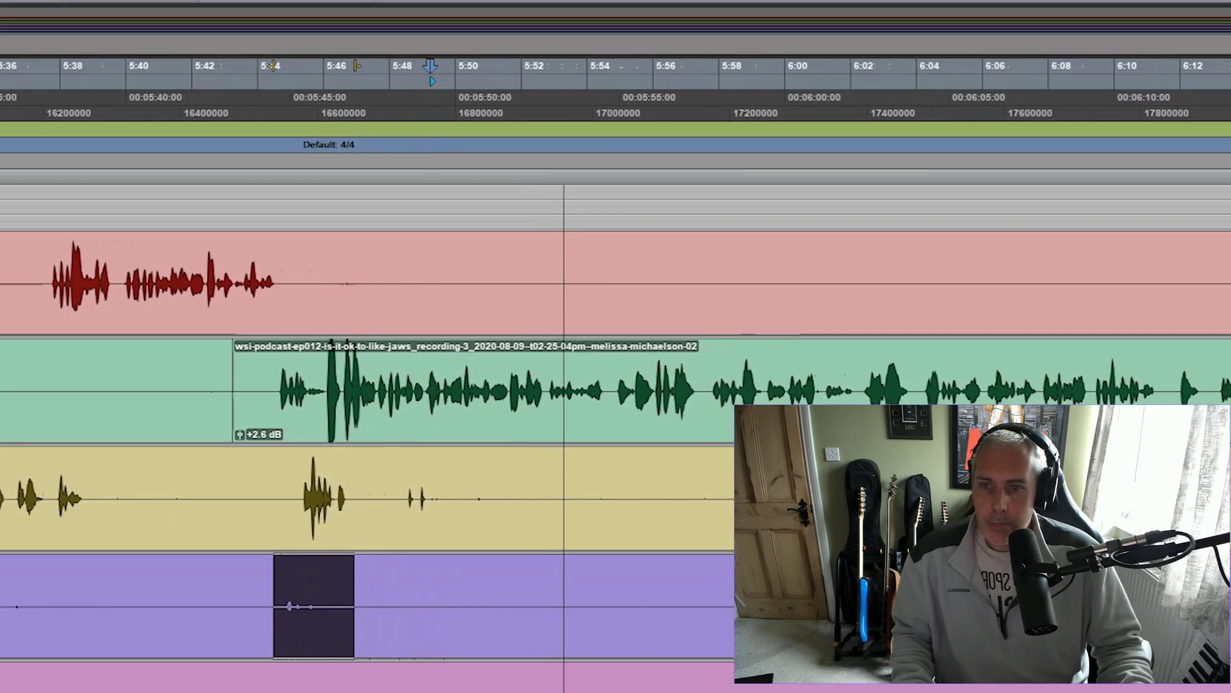
Stop playback and try range selections on the pink and blue tracks
key("space")
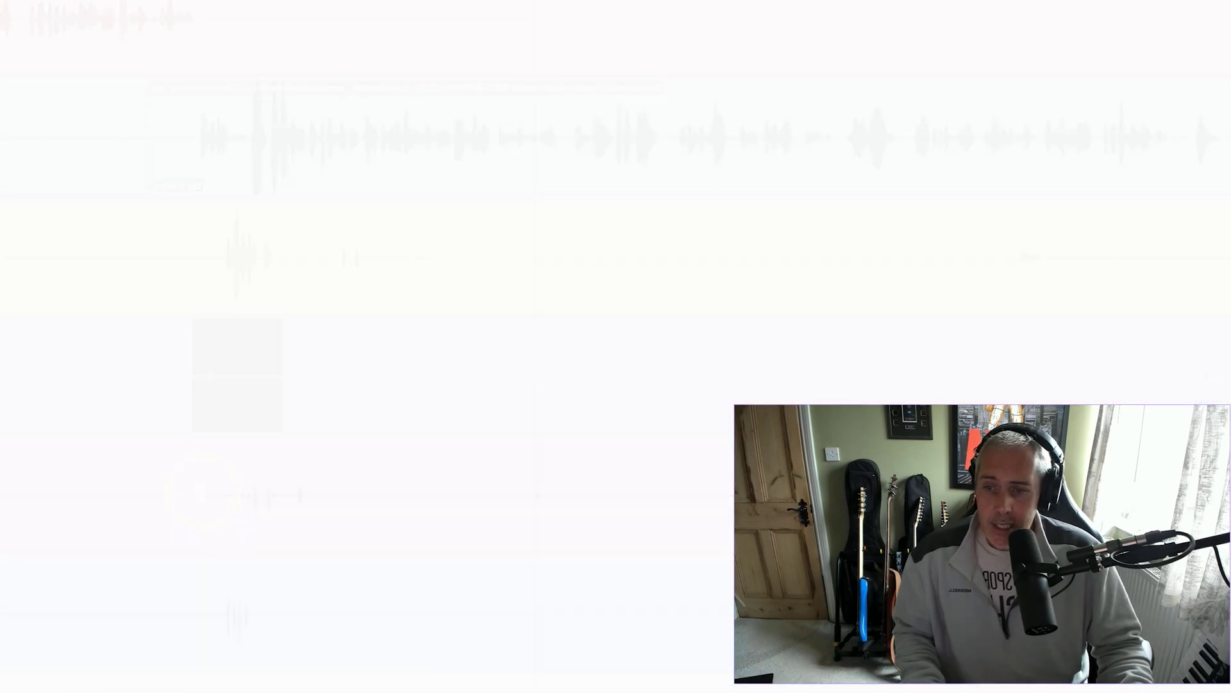
left_click(539, 450)
left_click_drag(211, 491, 340, 494)
left_click_drag(198, 611, 283, 607)
left_click_drag(522, 486, 583, 487)
left_click(718, 490)
Select the small blip on the yellow track, then page later and zoom out to show the first 26 minutes
left_click_drag(990, 252, 1060, 252)
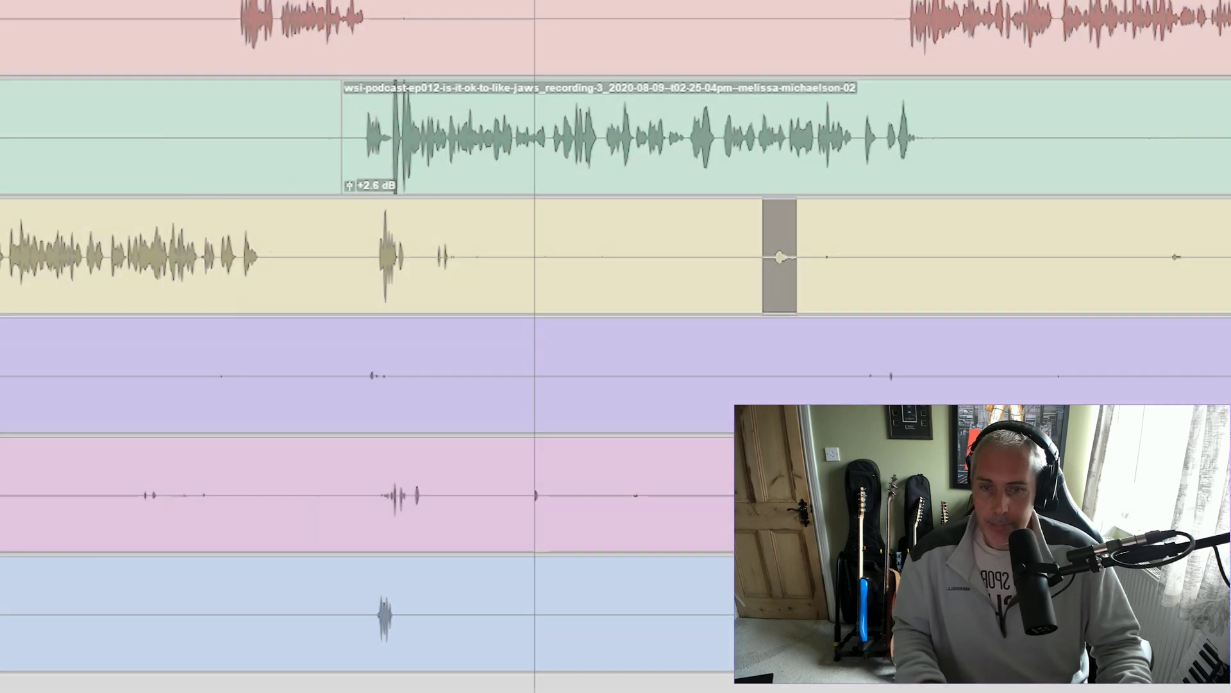
key("alt+Page_Down")
key("alt+Page_Down")
key("alt+Page_Down")
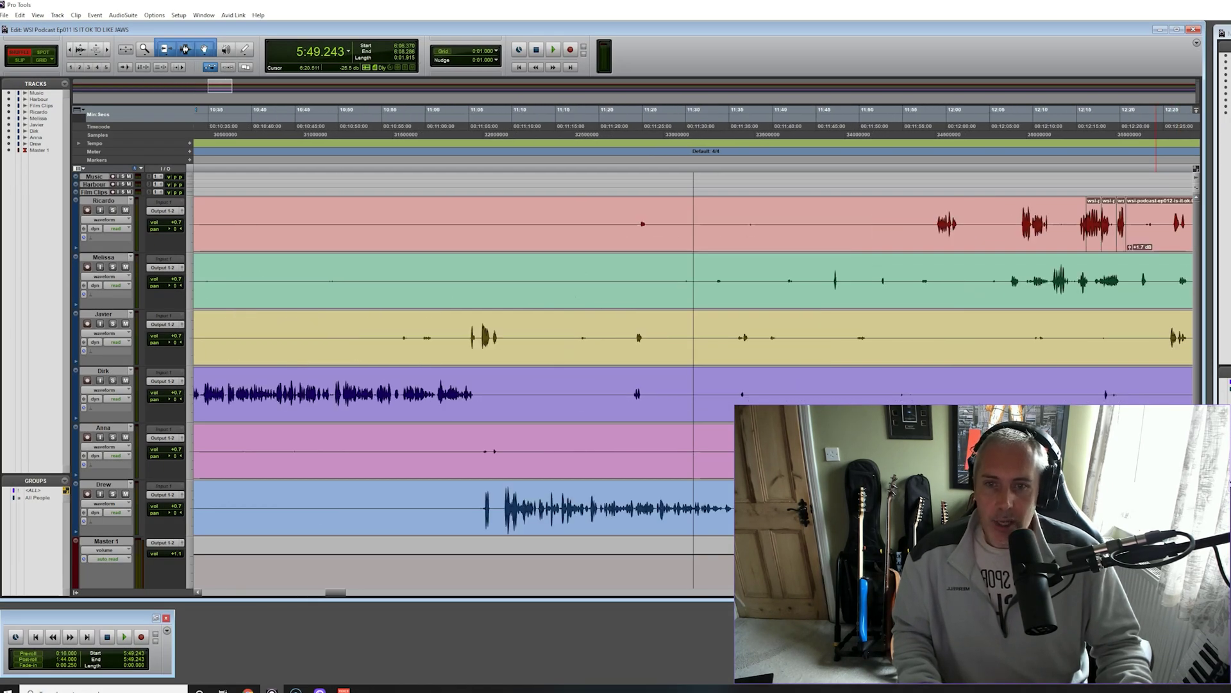
key("ctrl+bracketleft")
key("ctrl+bracketleft")
key("ctrl+bracketleft")
key("ctrl+bracketleft")
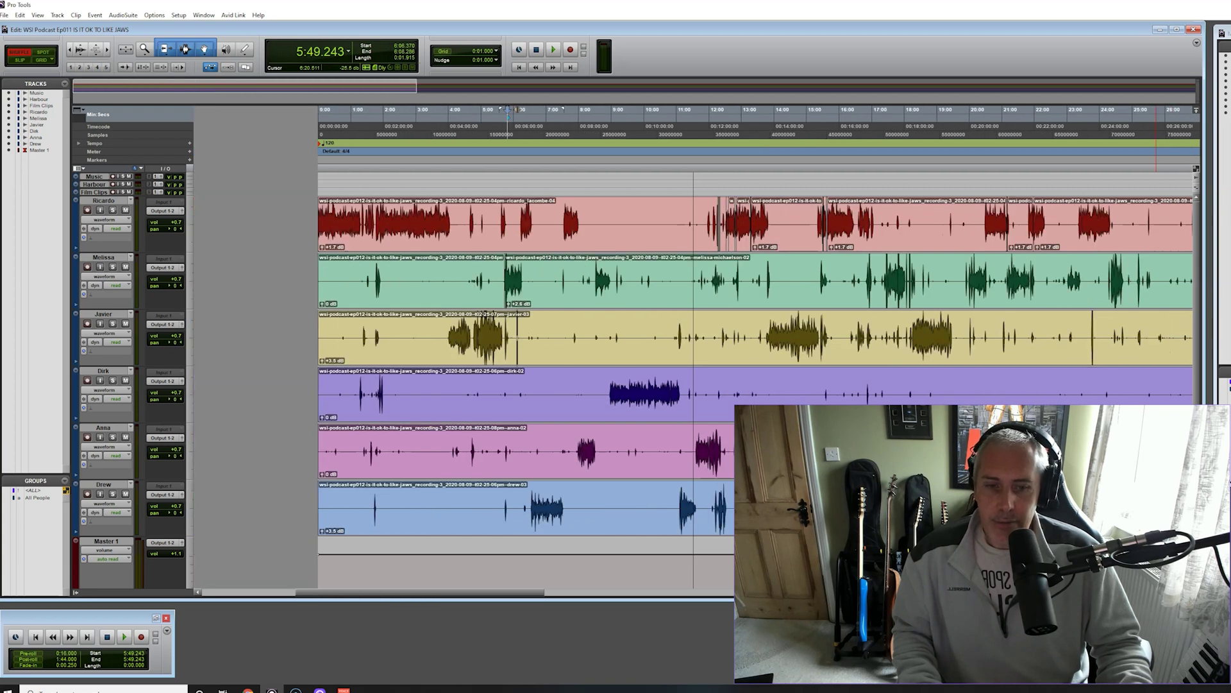
Move to the 26–56 minute stretch, zoom in near 41 minutes, and play from 41:40.706
key("alt+Page_Down")
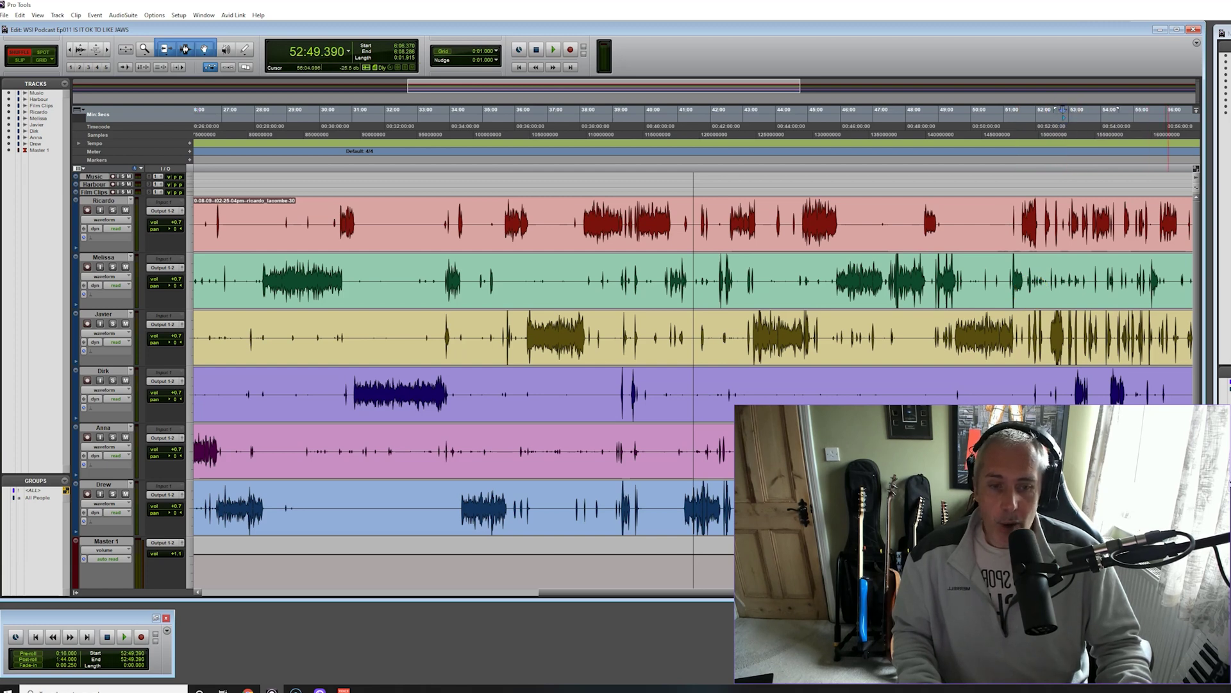
key("ctrl+bracketright")
key("ctrl+bracketright")
key("ctrl+bracketright")
key("ctrl+bracketright")
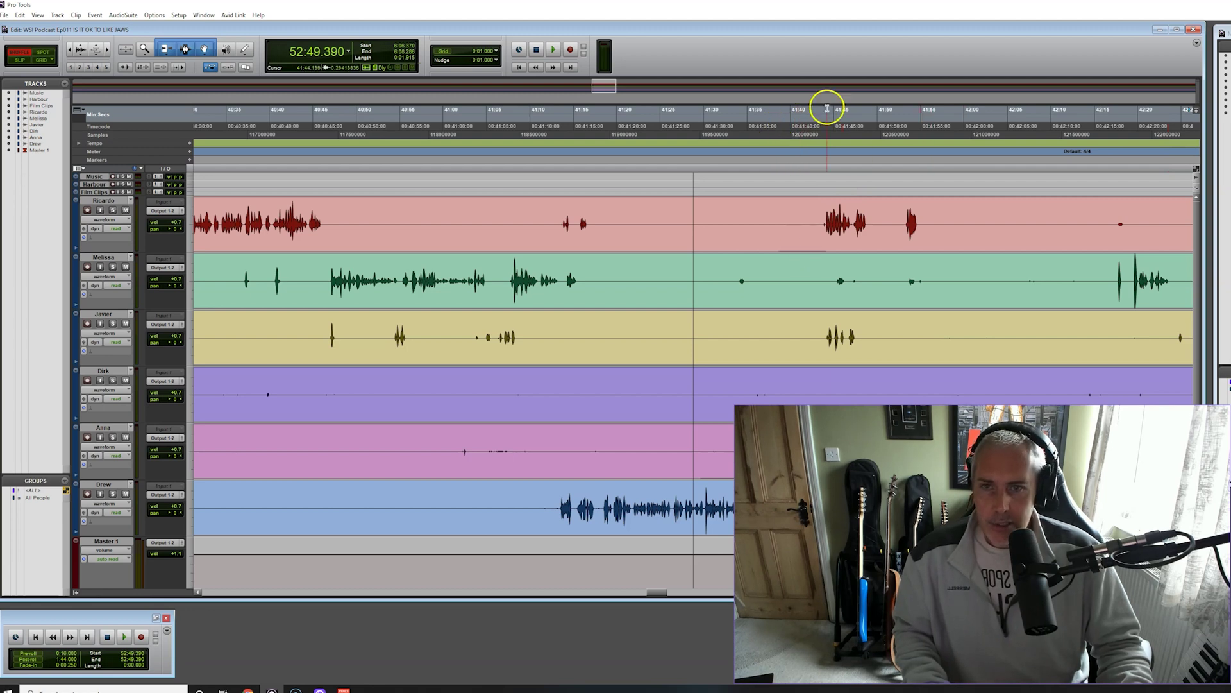
left_click(799, 118)
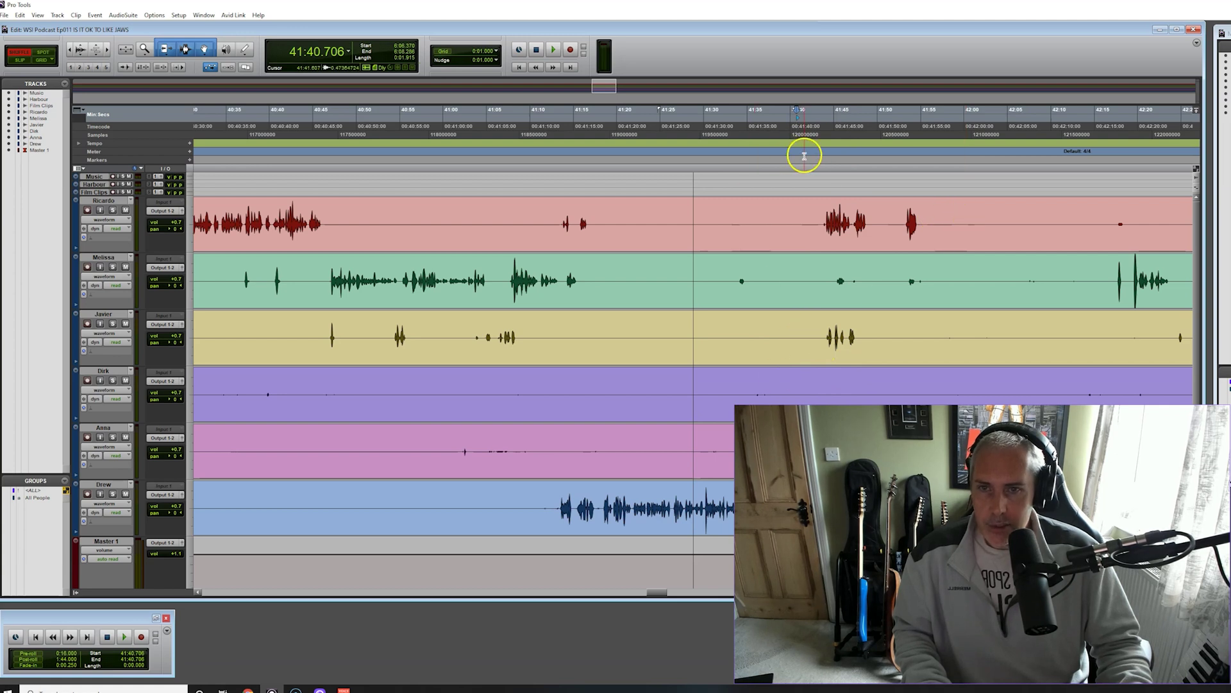
left_click(554, 51)
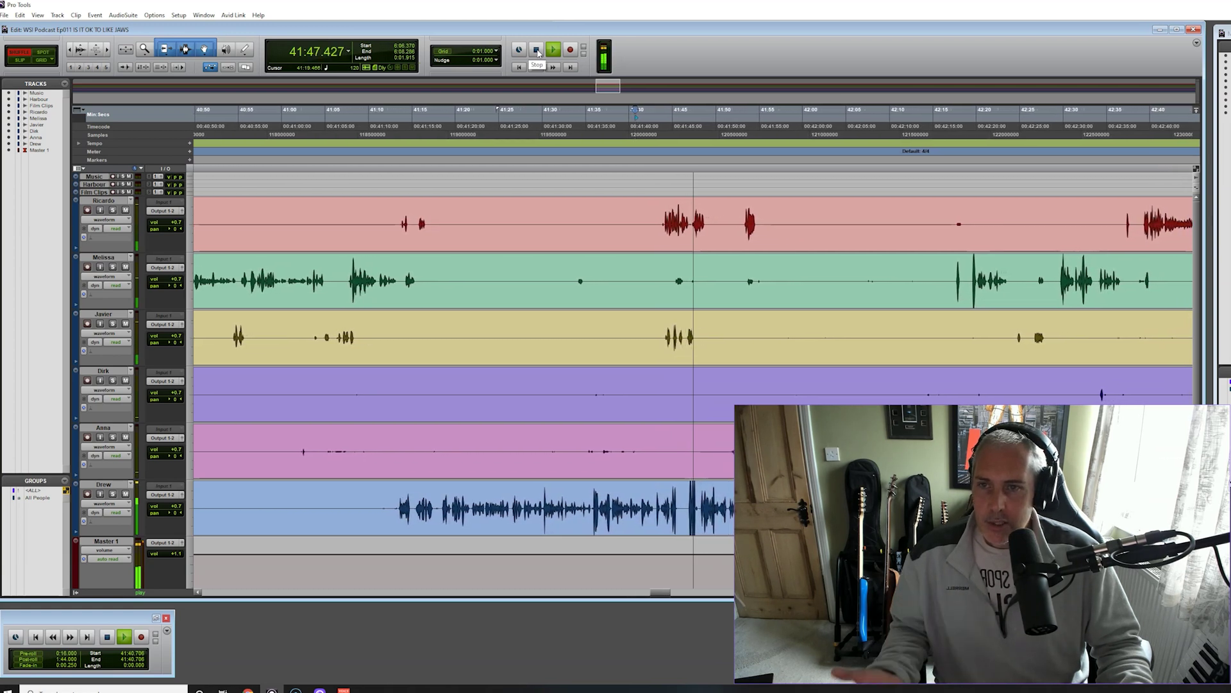
left_click(537, 50)
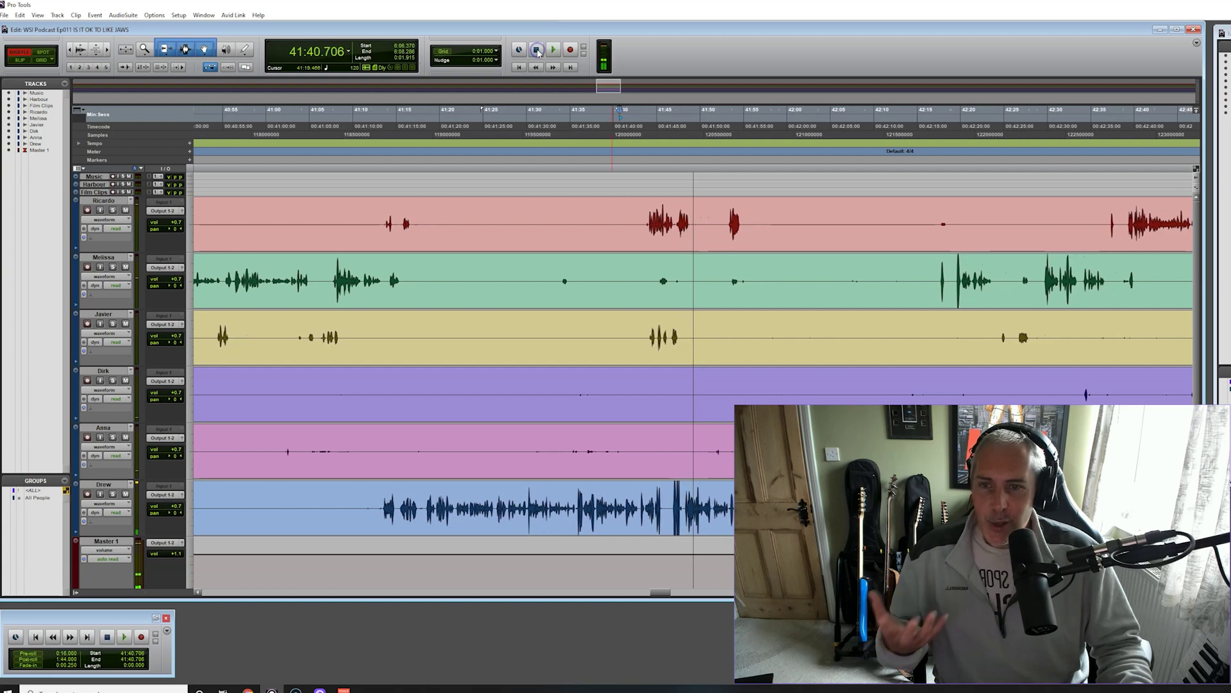
Place the edit point at 41:48.4 on the red track with the view showing 39:55–43:40
left_click(661, 246)
key("ctrl+]")
key("ctrl+]")
key("ctrl+]")
key("ctrl+]")
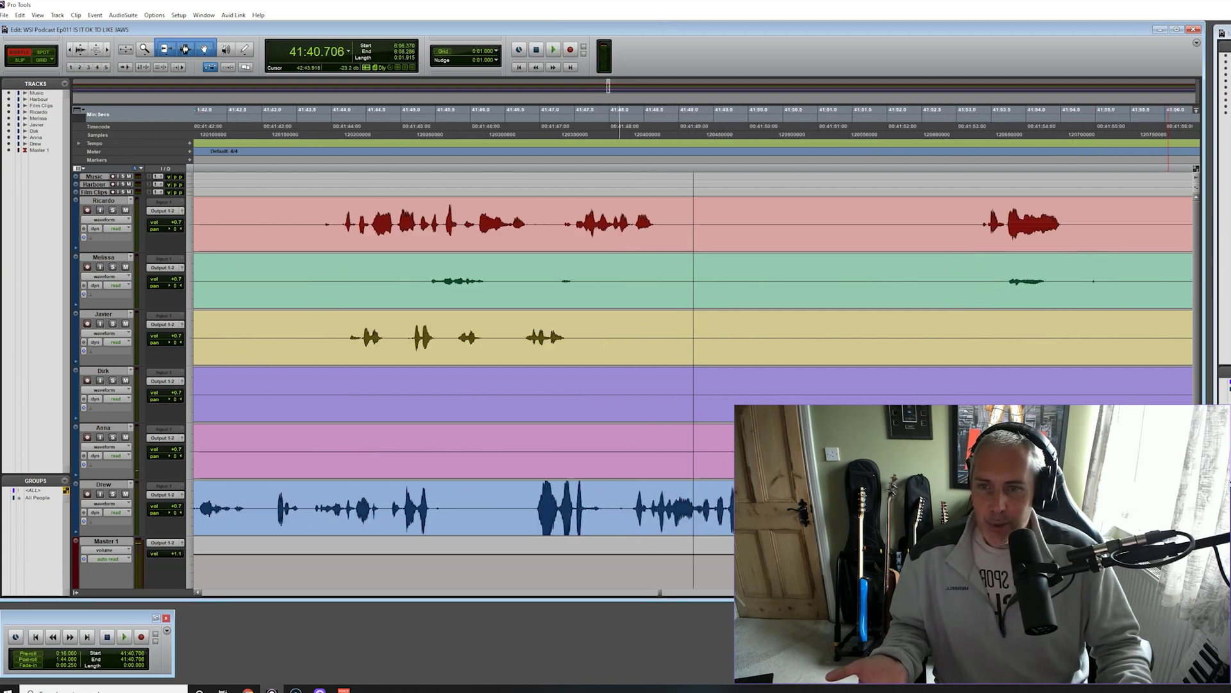
key("ctrl+[")
left_click(641, 234)
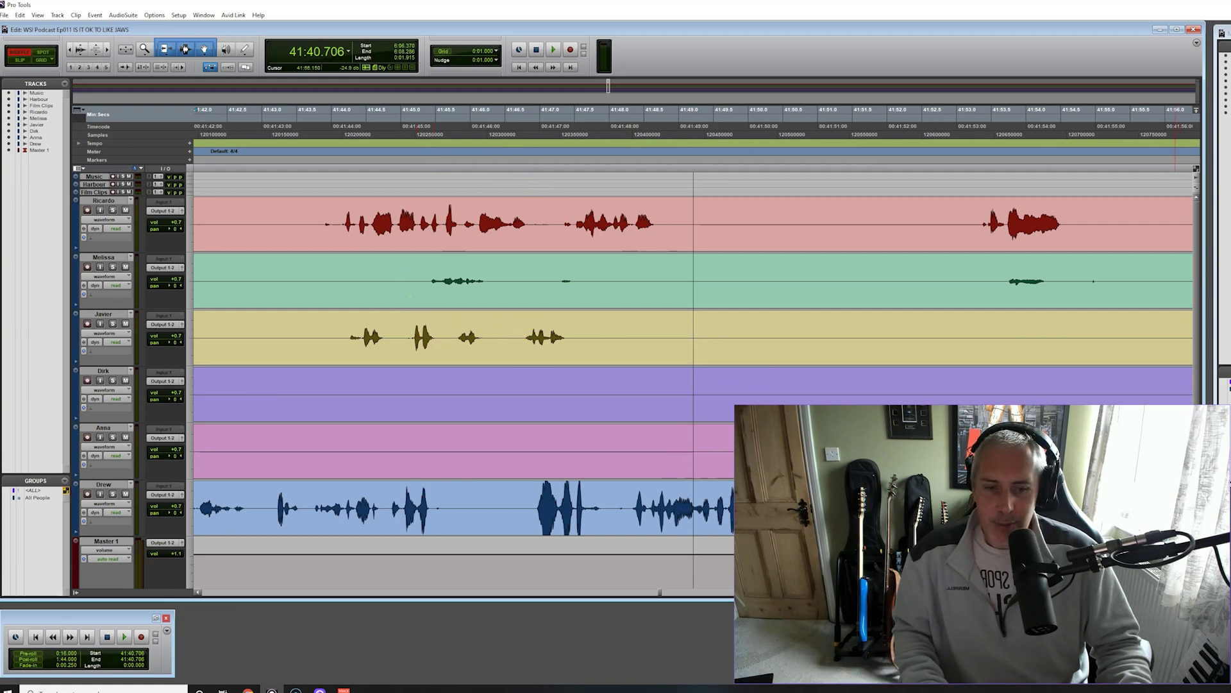
key("ctrl+[")
key("ctrl+[")
key("ctrl+[")
key("ctrl+[")
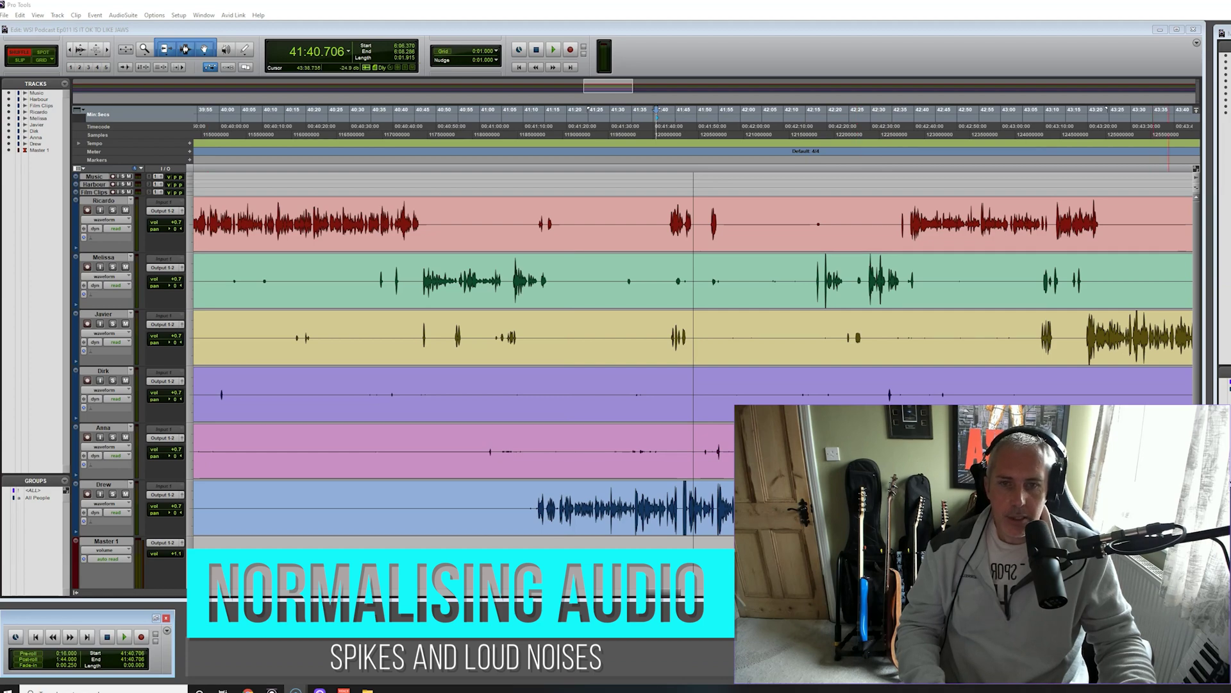
Select the red clip ending near 41:49, then the next red clip
left_click(1179, 592)
left_click(1179, 592)
left_click(1179, 592)
left_click(1179, 592)
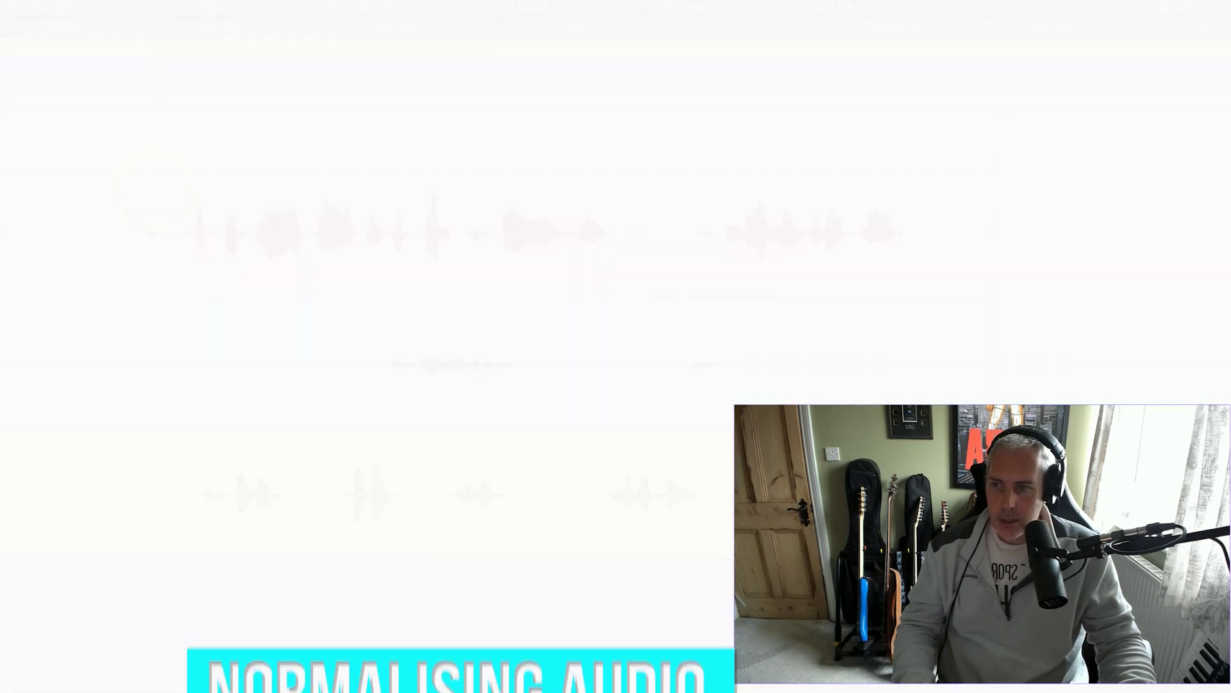
left_click_drag(113, 214, 956, 238)
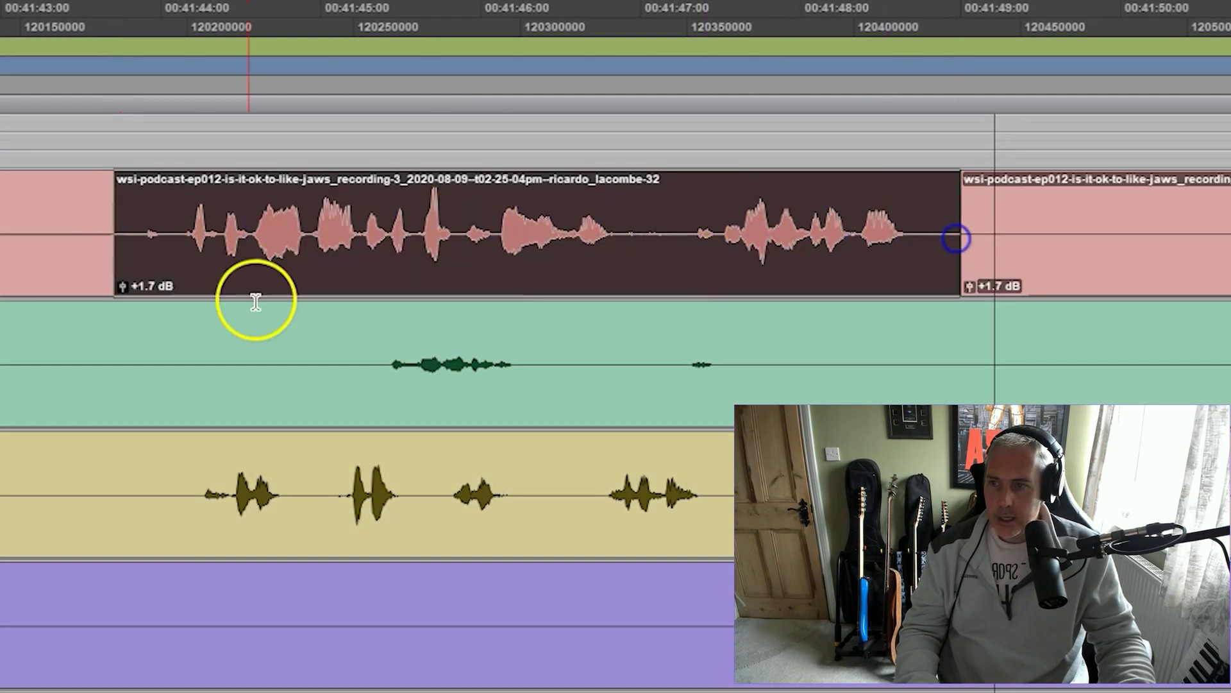
mouse_move(121, 283)
left_mouse_down()
mouse_move(122, 273)
mouse_move(120, 309)
mouse_move(129, 276)
left_mouse_up()
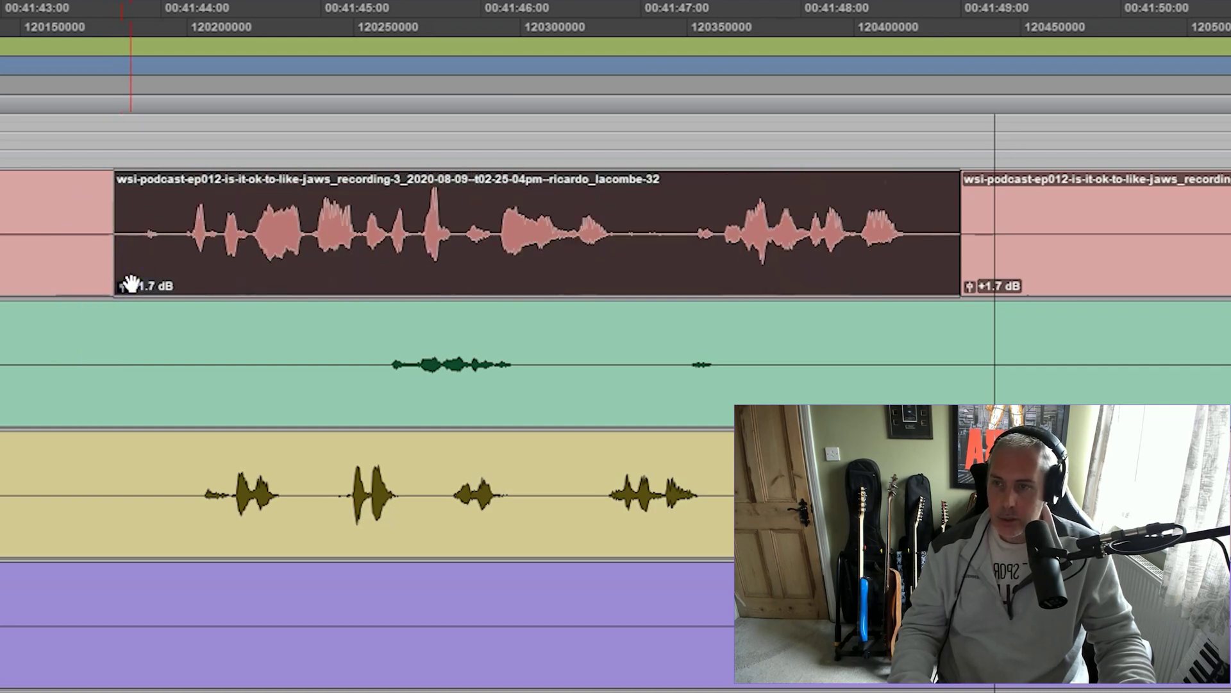
left_click(1176, 206)
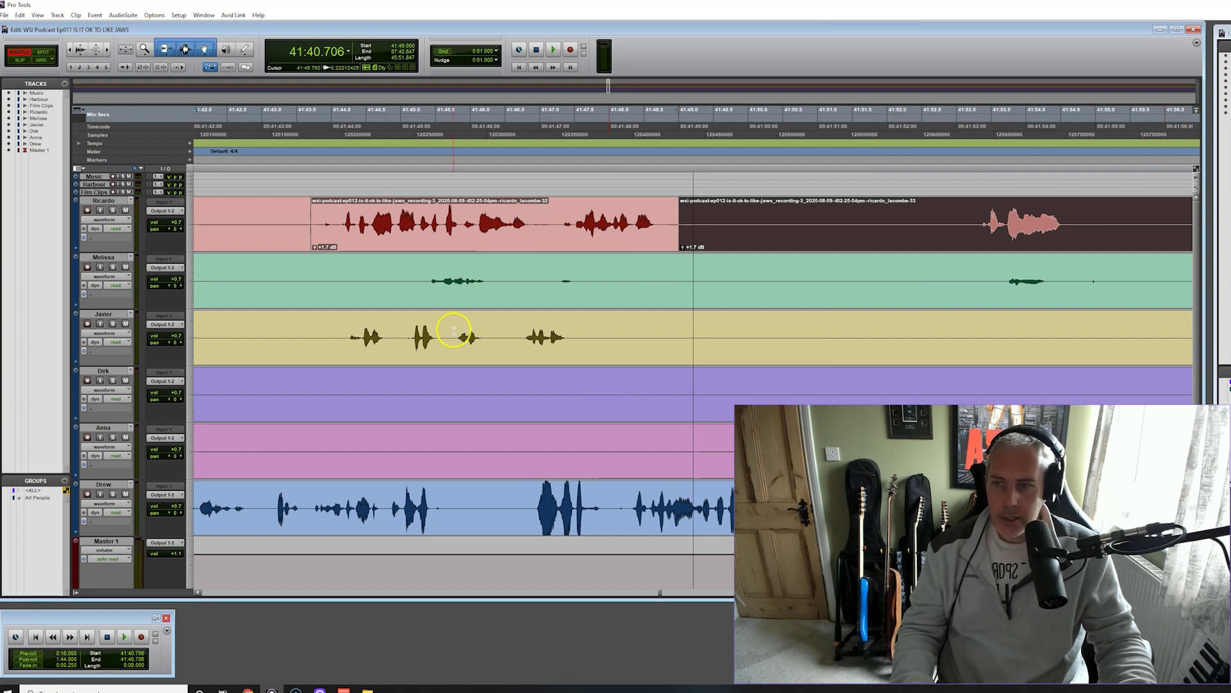
Audition 41:44.0–41:48.1 on the yellow track, then play from 41:43.347
left_click_drag(332, 332, 612, 332)
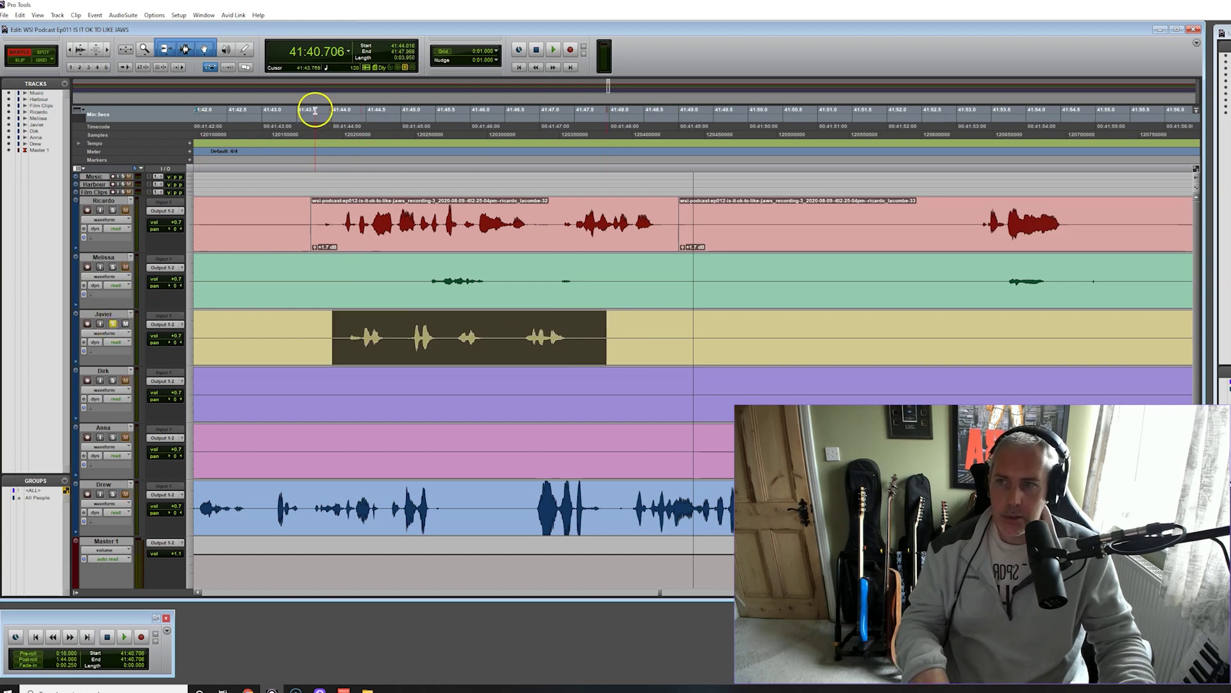
key("space")
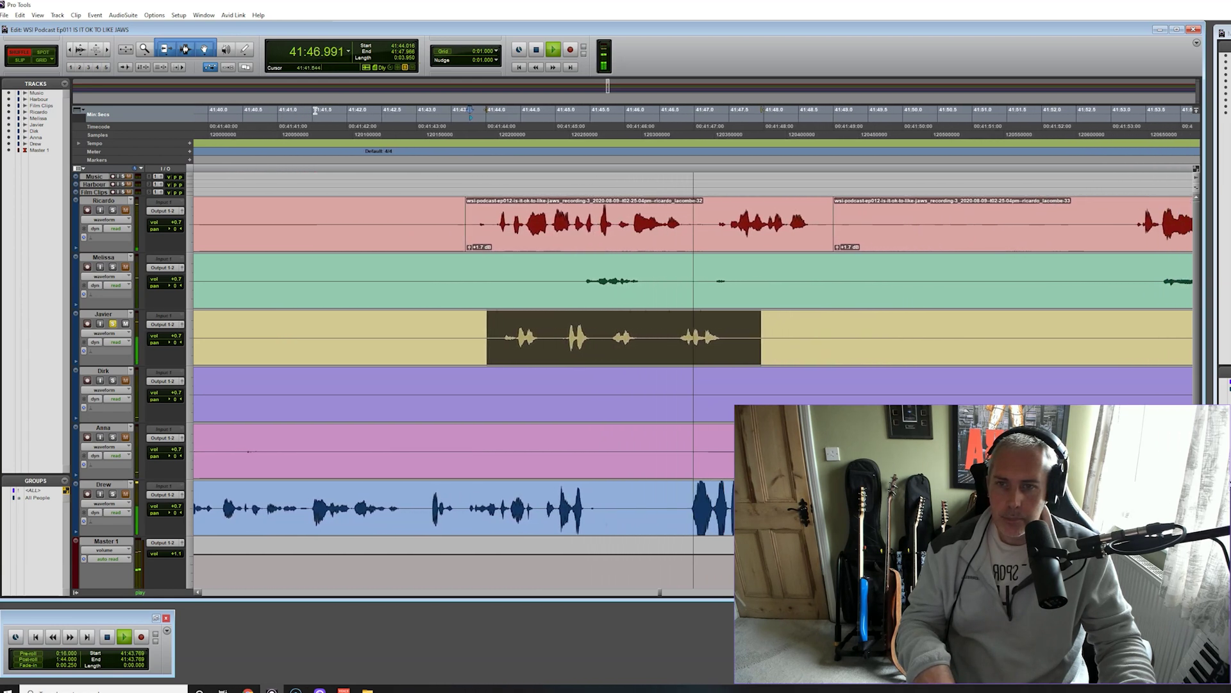
key("space")
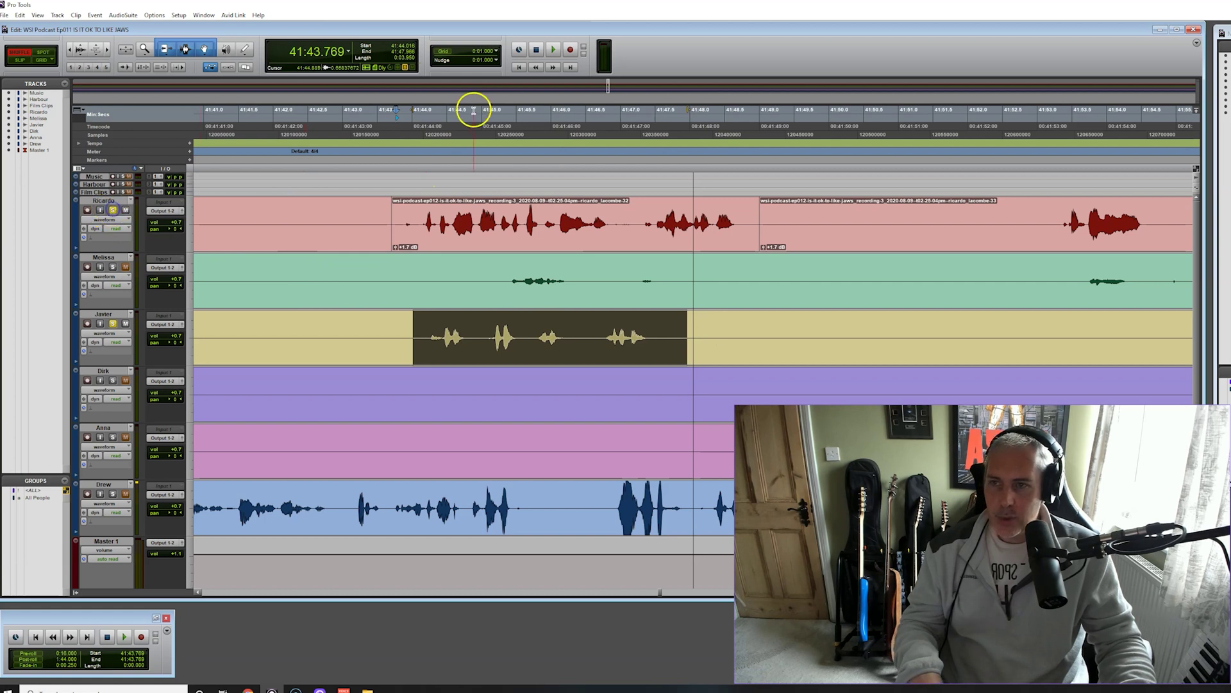
left_click(366, 111)
key("space")
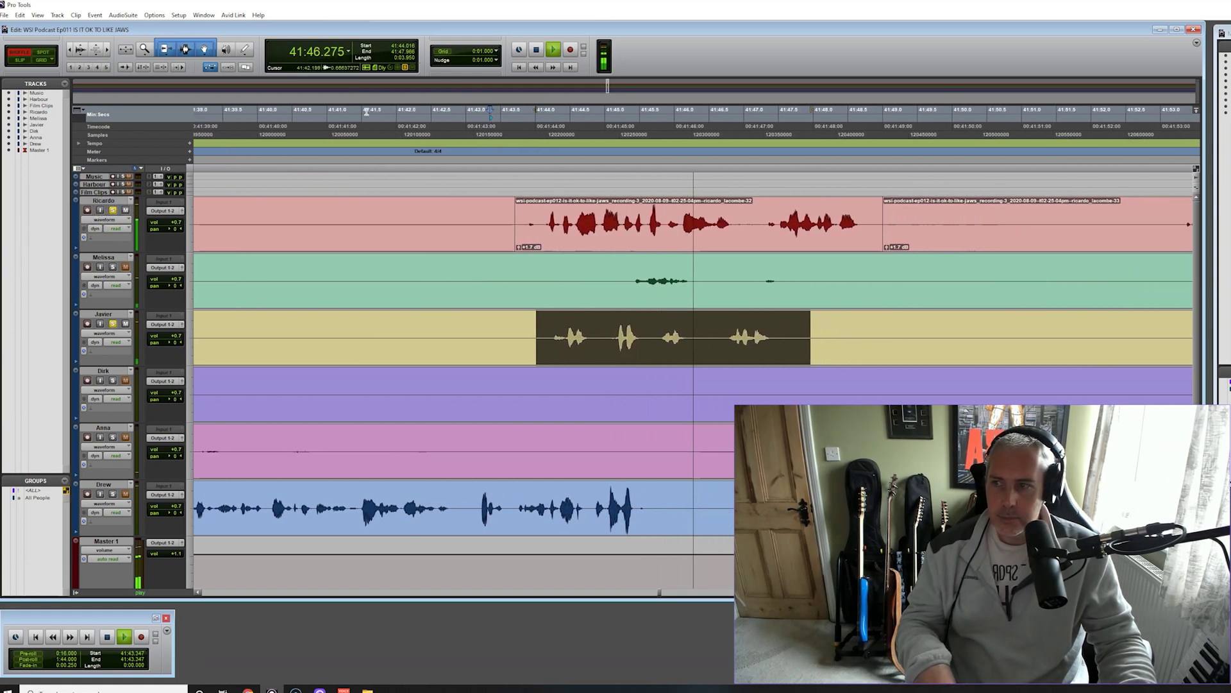
key("space")
Unsolo the red track, solo the yellow track, and scroll right toward 42:57
left_click(112, 210)
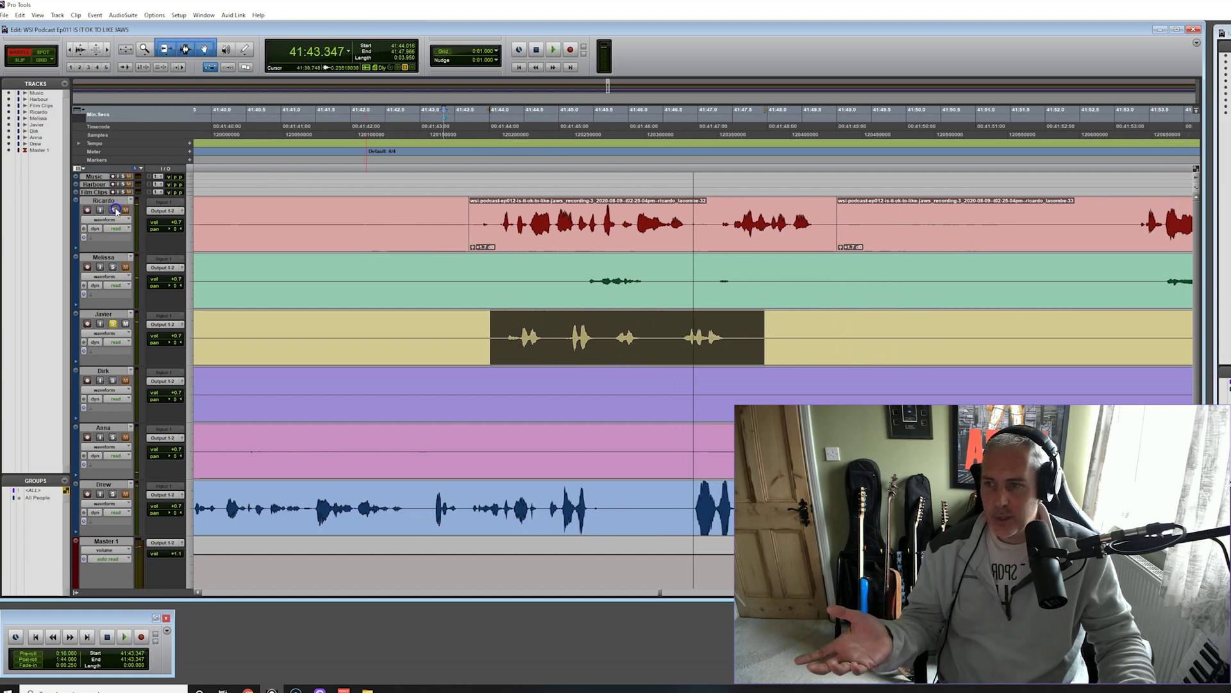
left_click(114, 324)
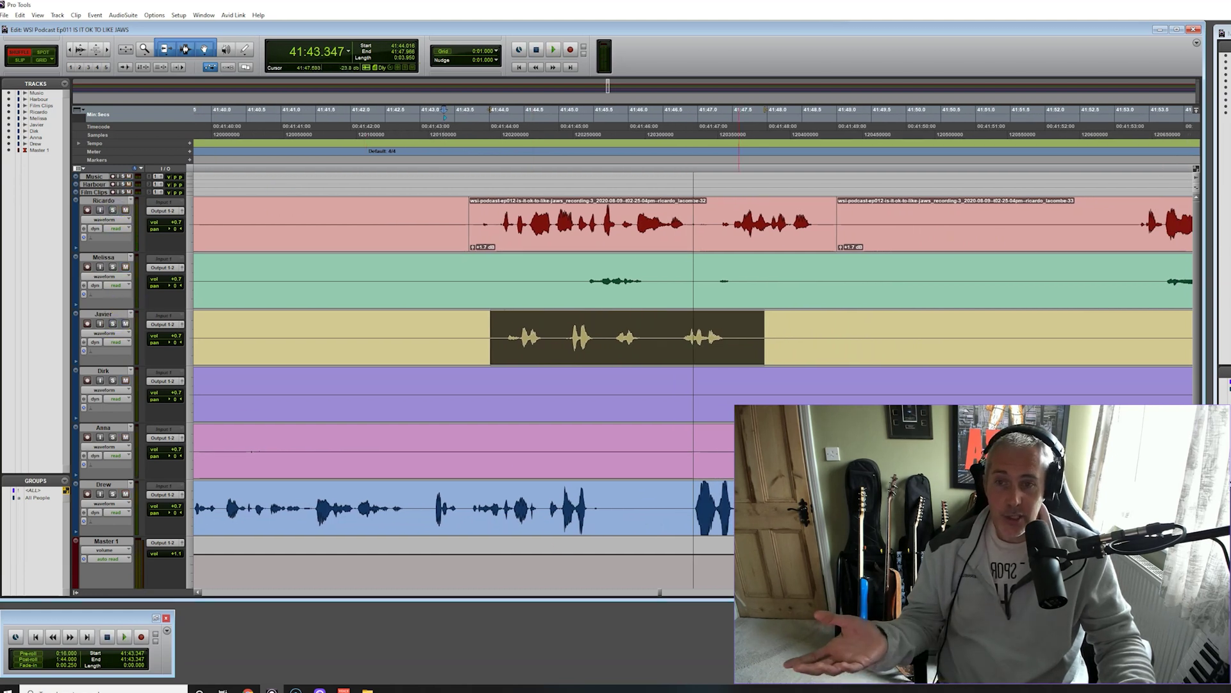
scroll(739, 452, "right", 3)
scroll(738, 452, "right", 2)
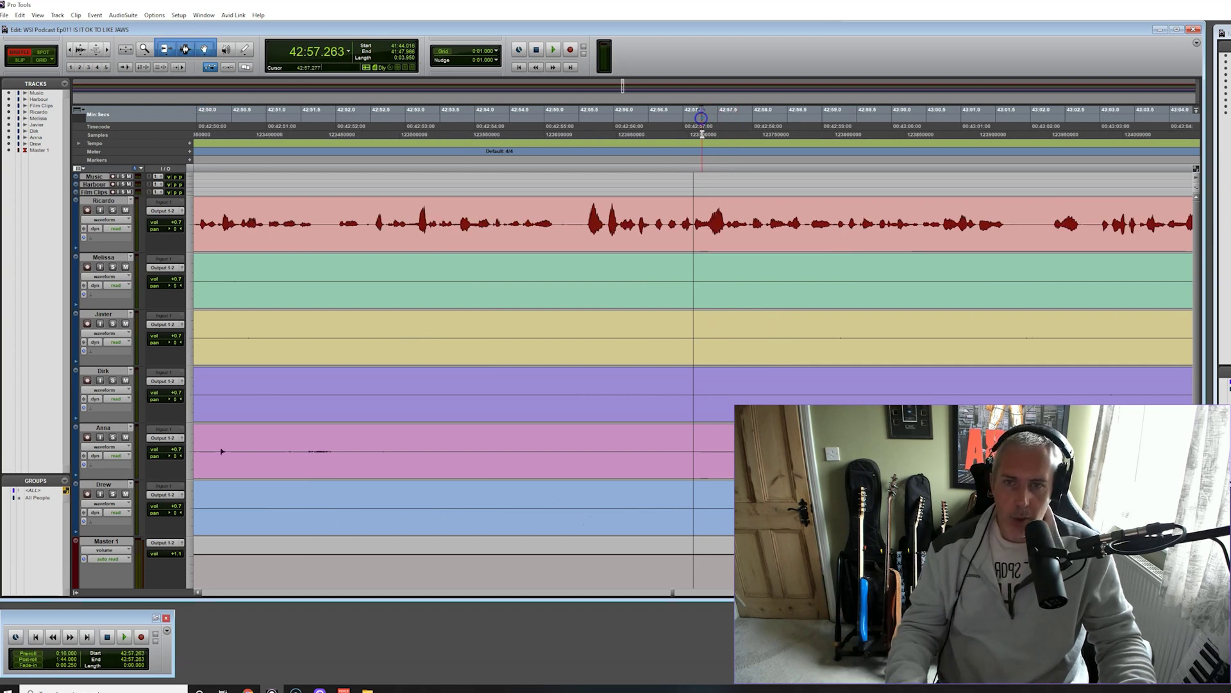
Split 42:55.5–43:01.5 on the red track into its own clip and raise it from +1.7 to +5.2 dB
key("space")
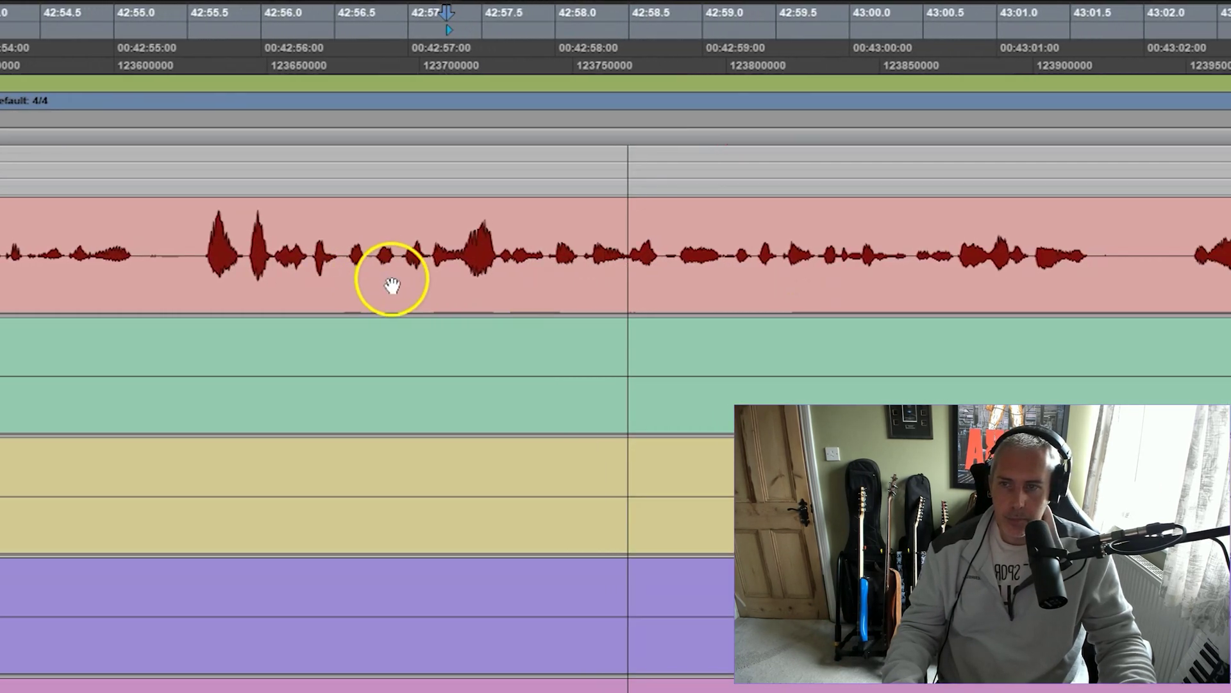
key("space")
left_click_drag(89, 250, 1008, 251)
key("ctrl+e")
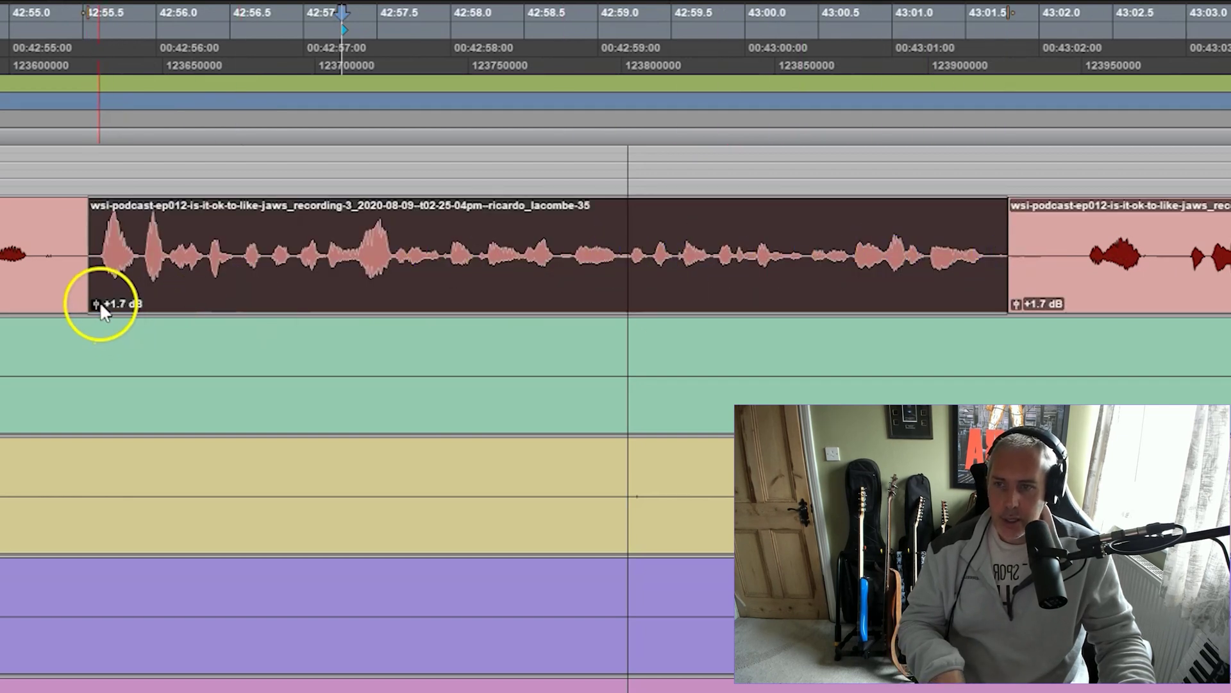
left_click(98, 305)
left_click_drag(98, 304, 98, 305)
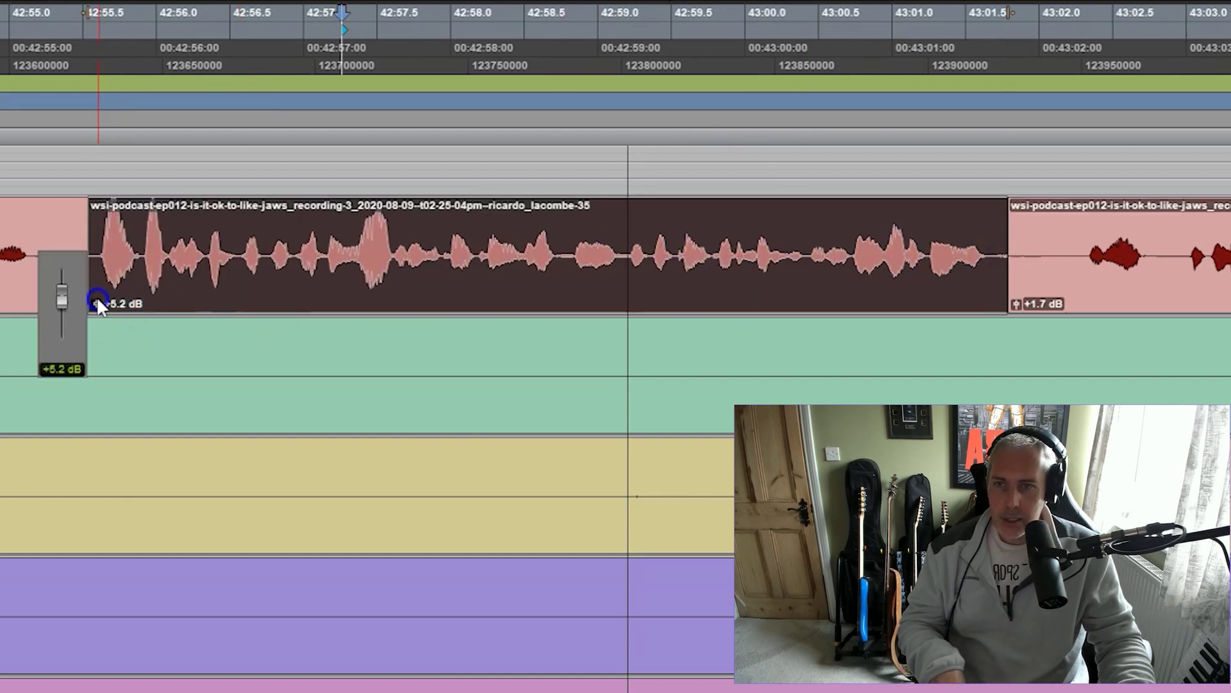
Split off the quieter latter part of the red clip and raise its gain to +10.3 dB
left_click(470, 278)
left_click(487, 283)
left_click(553, 293)
left_click(520, 368)
left_click(560, 252)
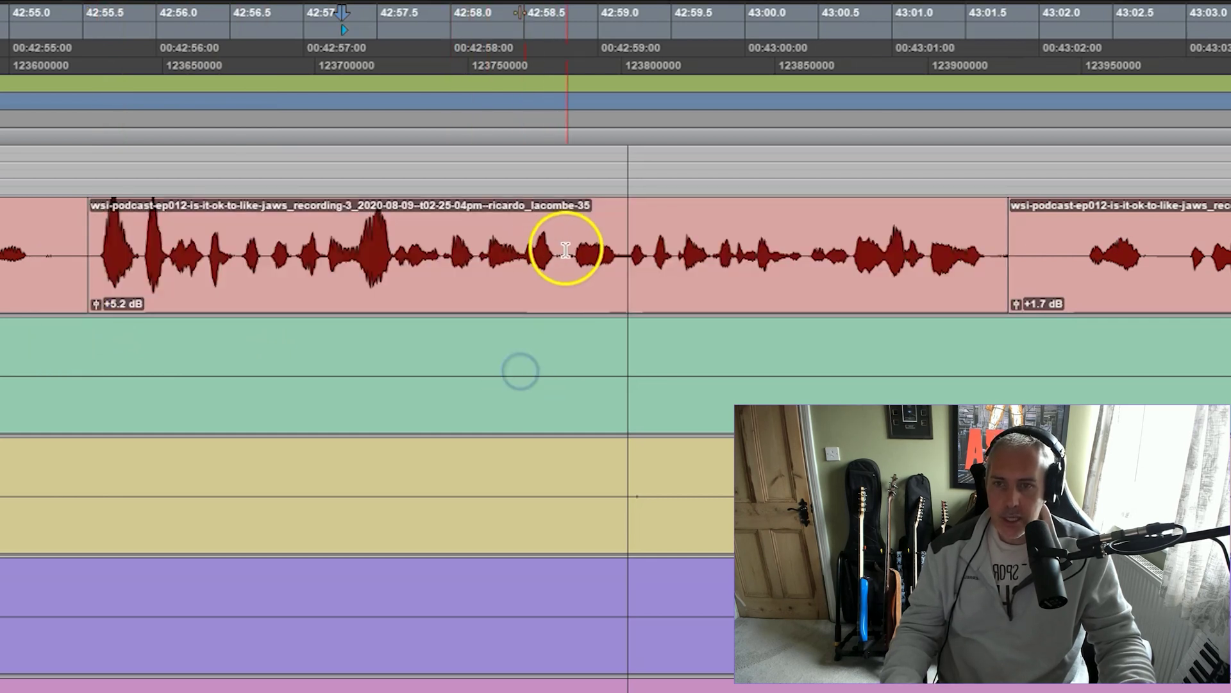
left_click_drag(566, 250, 806, 246)
key("ctrl+e")
left_click_drag(568, 301, 567, 297)
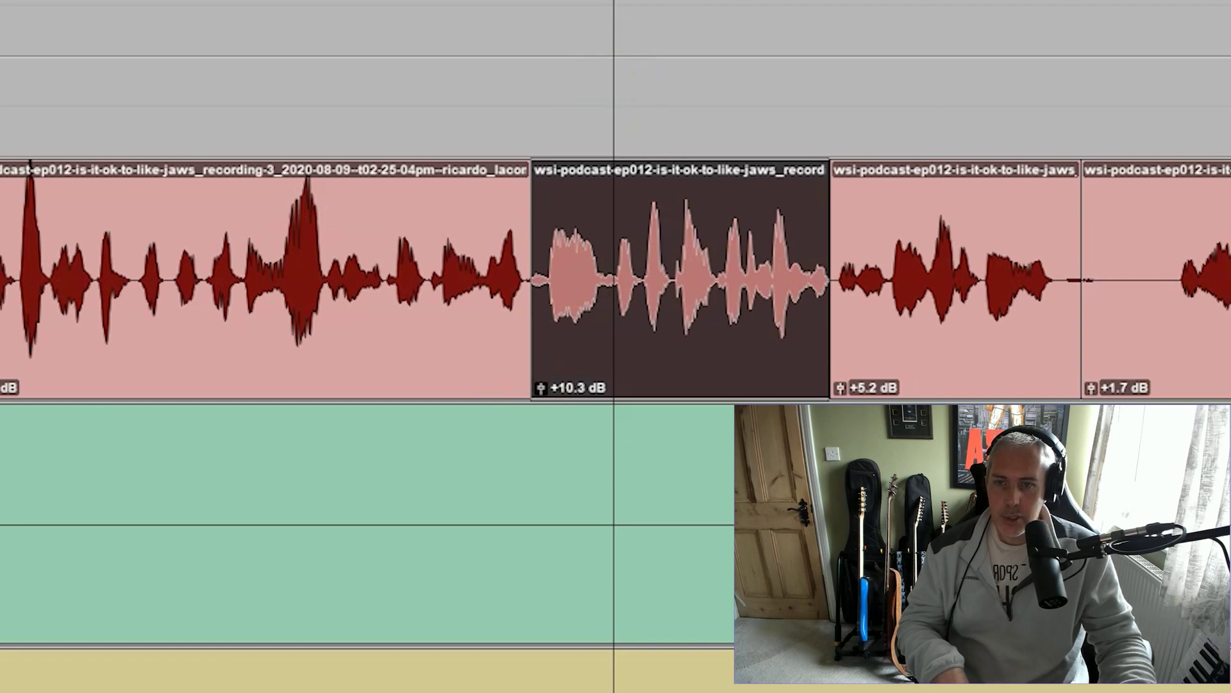
Audition different gains on the dark clip (+4.4, +14.0, +7.8 dB) and settle on +5.2 dB
left_click_drag(546, 383, 539, 393)
scroll(449, 231, "left", 3)
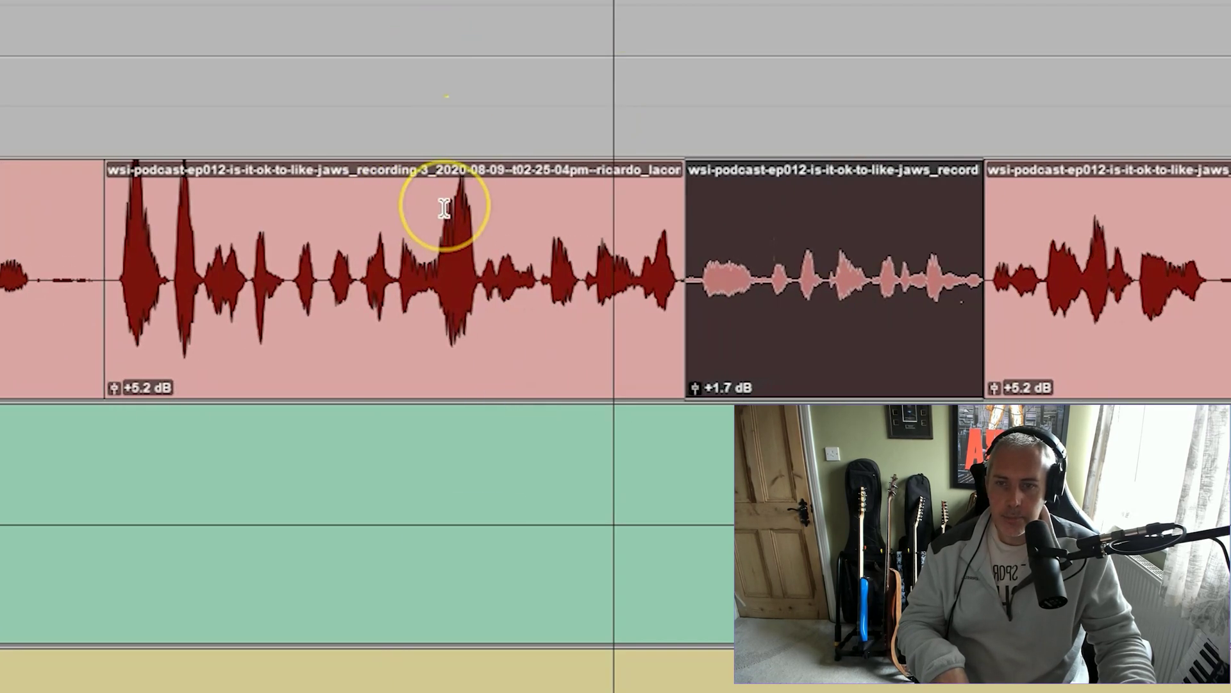
scroll(436, 207, "right", 2)
scroll(445, 256, "right", 4)
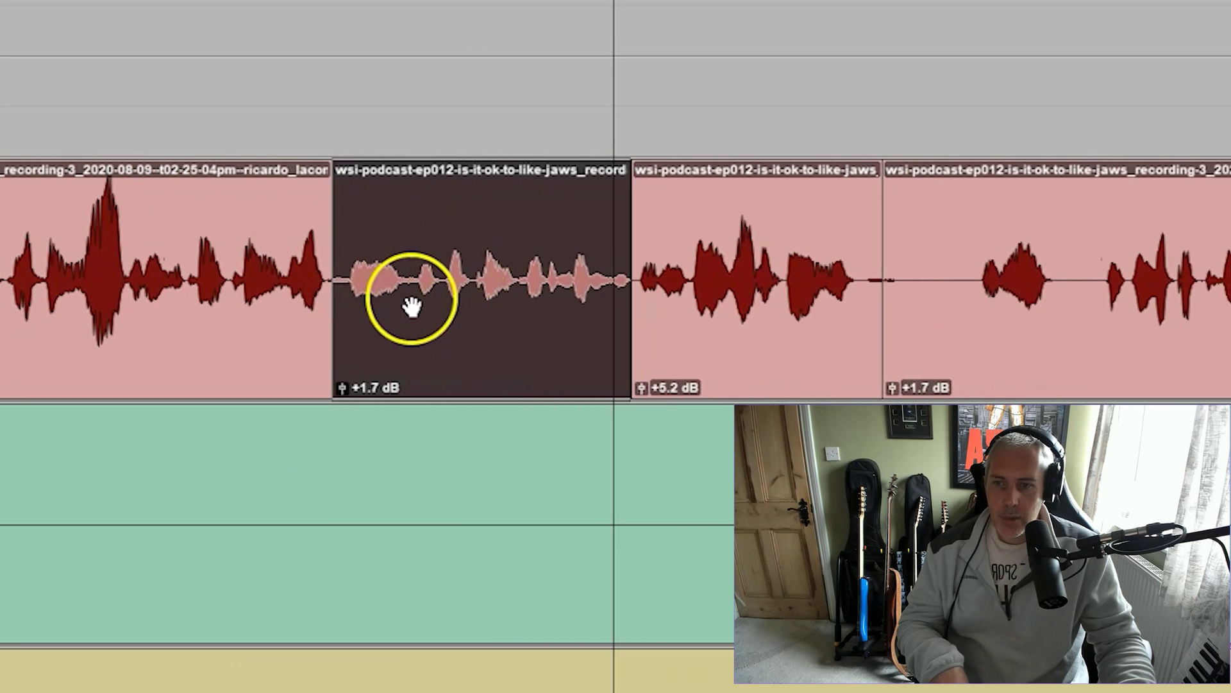
left_click_drag(306, 383, 308, 369)
scroll(256, 33, "left", 5)
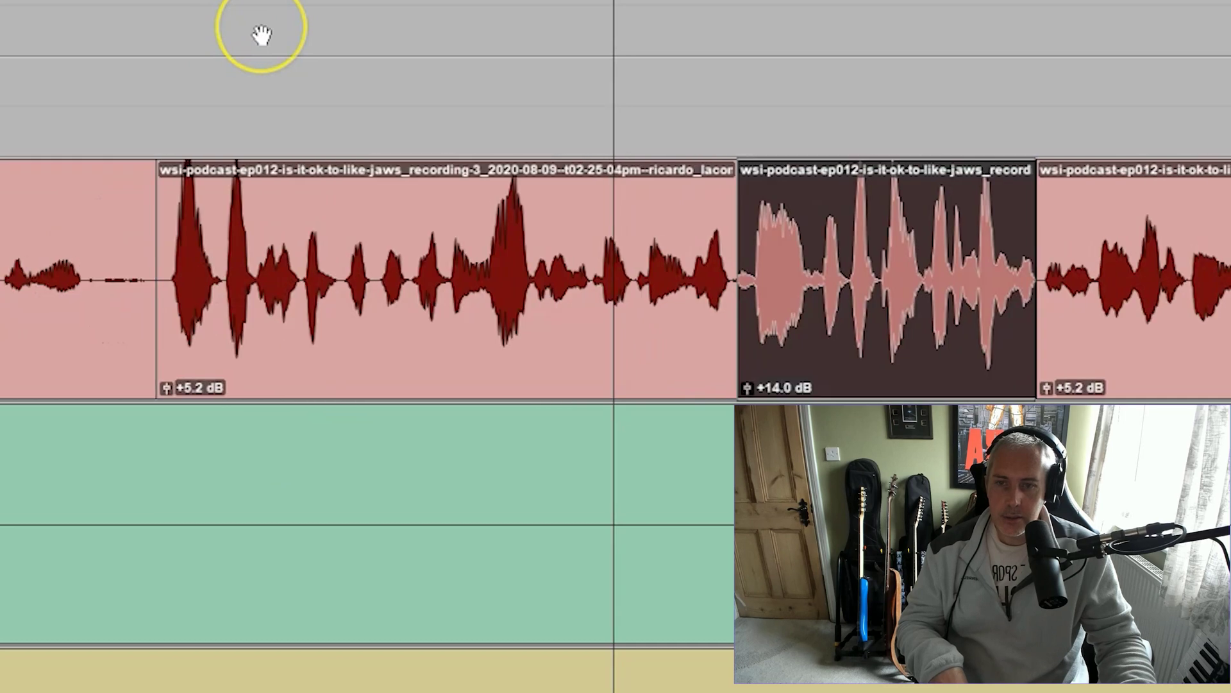
scroll(262, 36, "right", 1)
scroll(261, 35, "right", 5)
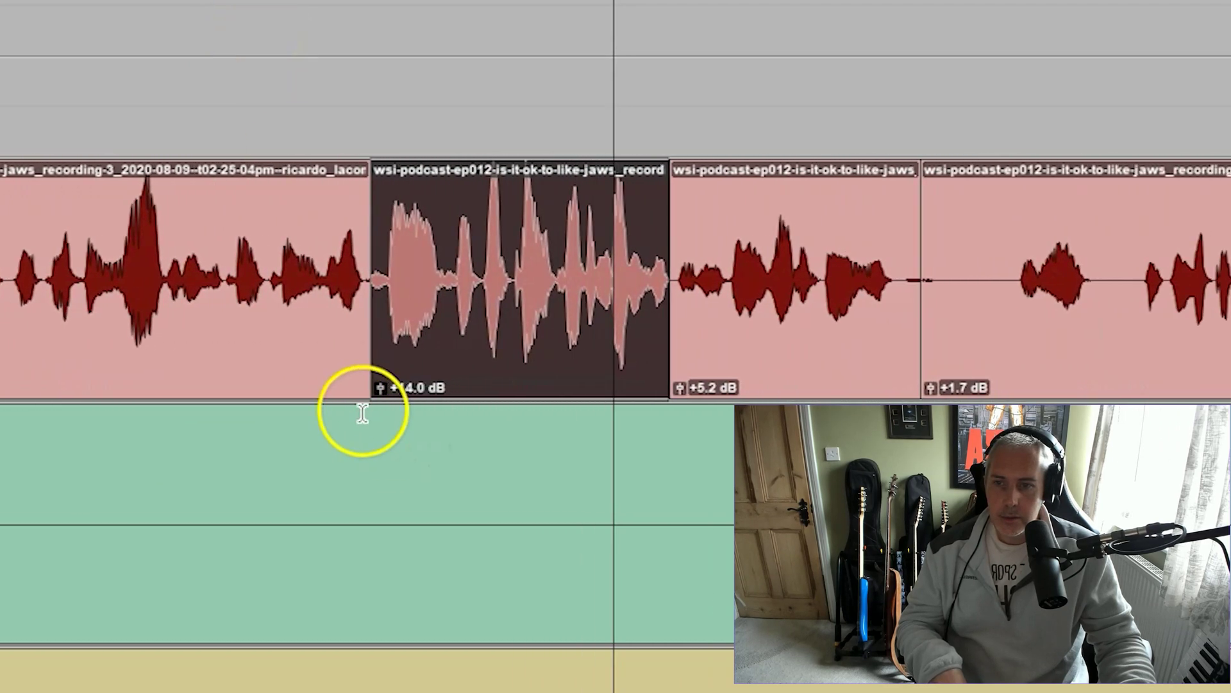
left_click_drag(305, 383, 299, 390)
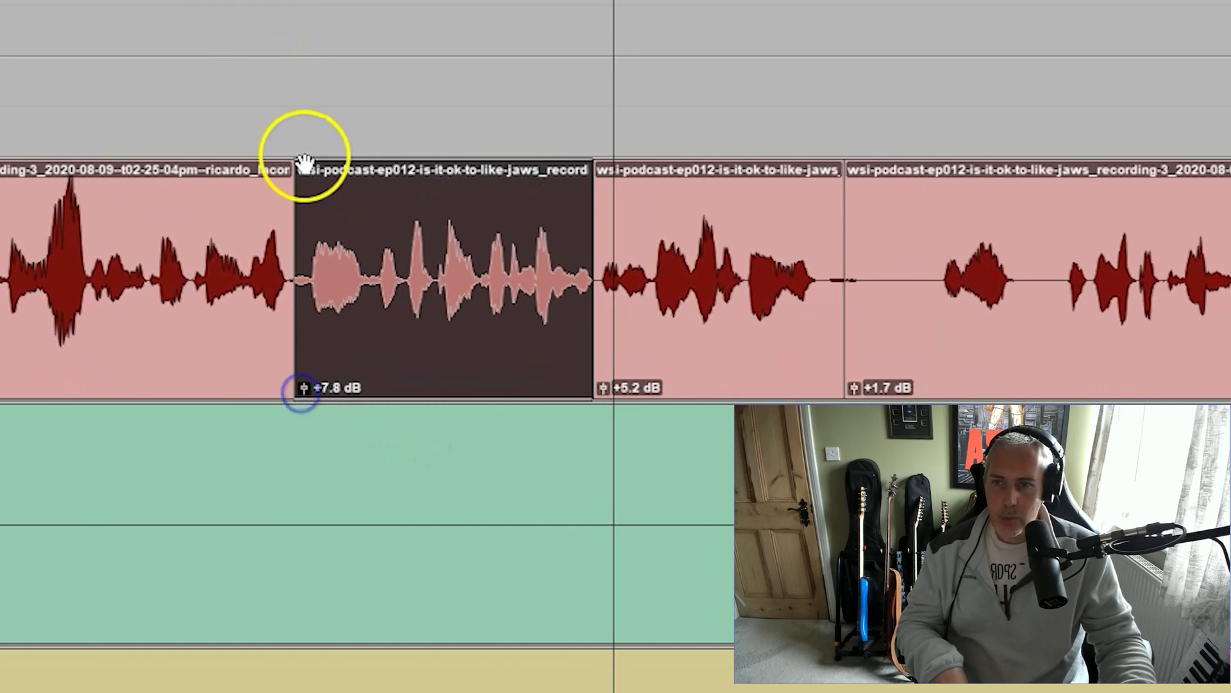
key("space")
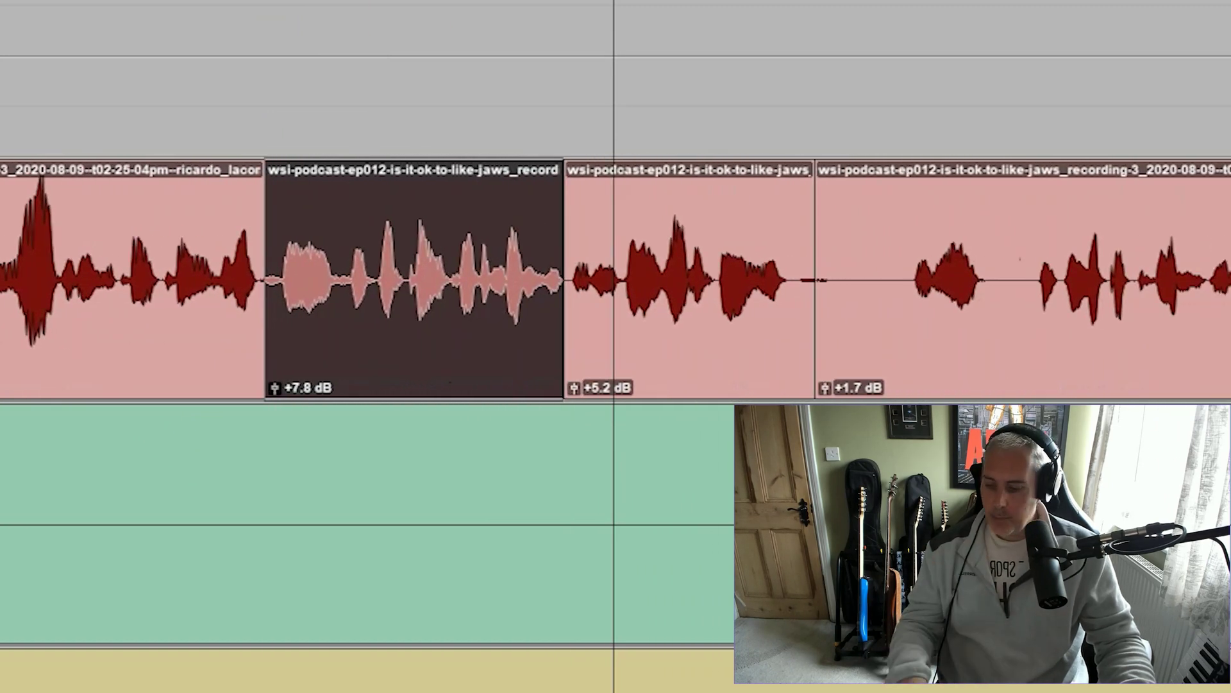
mouse_move(274, 387)
left_mouse_down()
mouse_move(275, 366)
mouse_move(275, 410)
mouse_move(275, 375)
mouse_move(274, 392)
left_mouse_up()
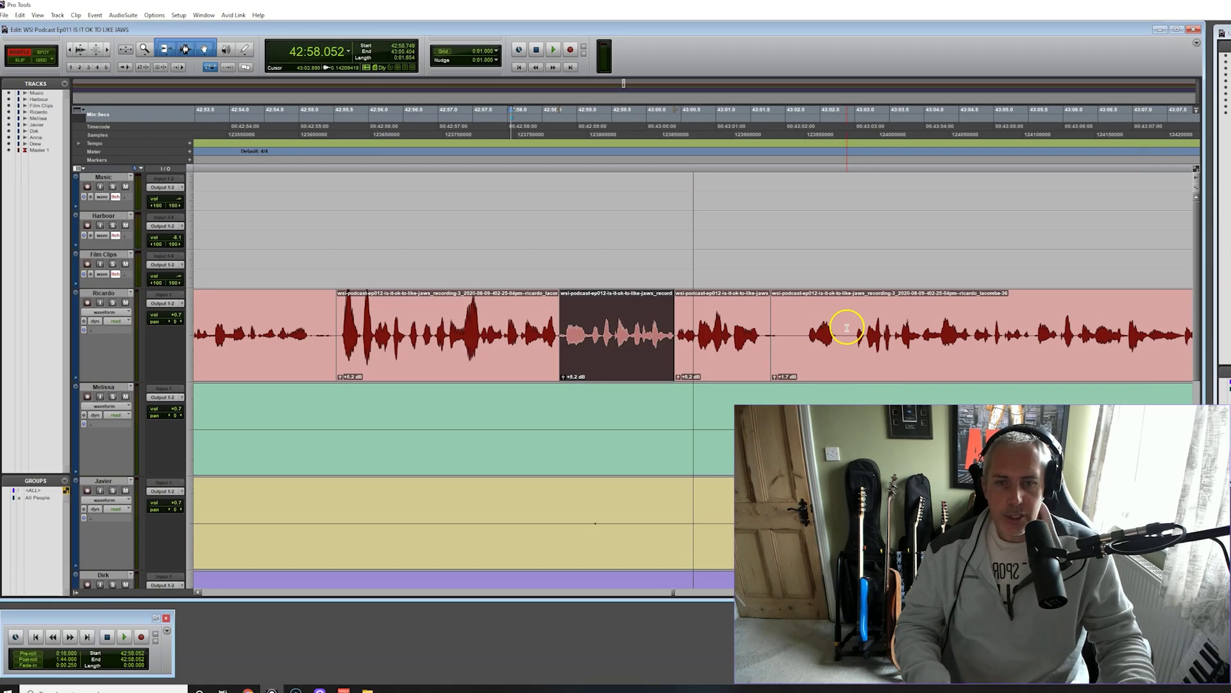
Select the next section of audio on the red speaker track
left_click_drag(1011, 261, 1094, 335)
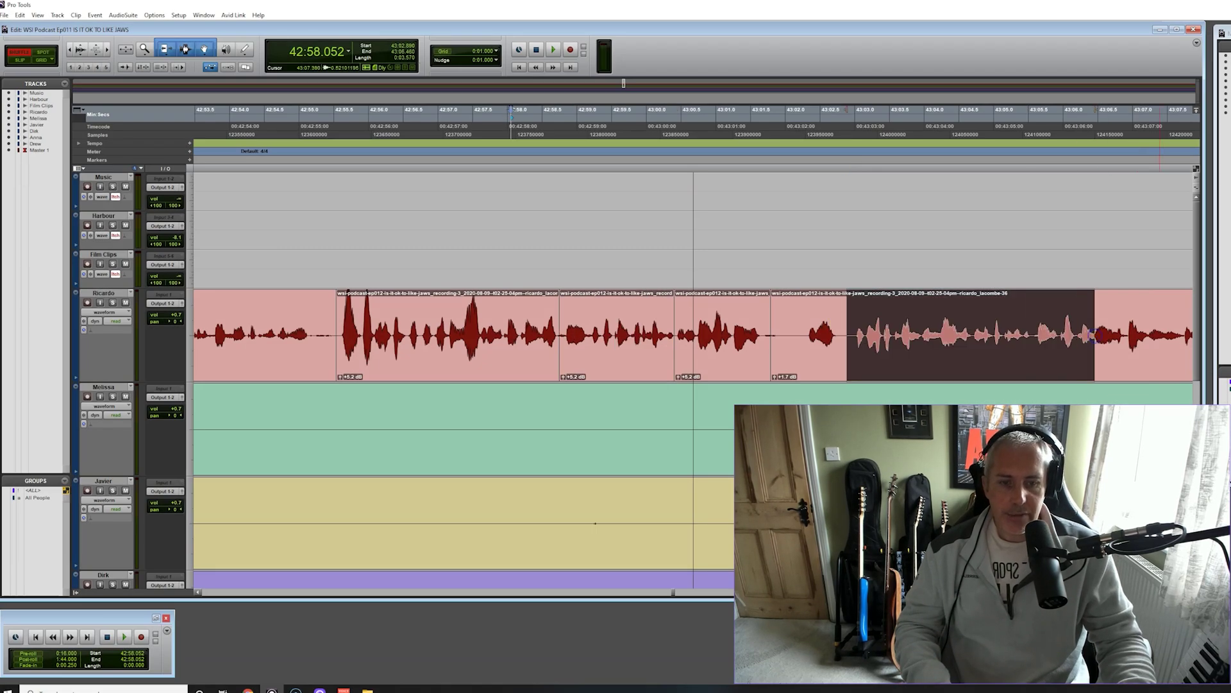
scroll(692, 334, "right", 3)
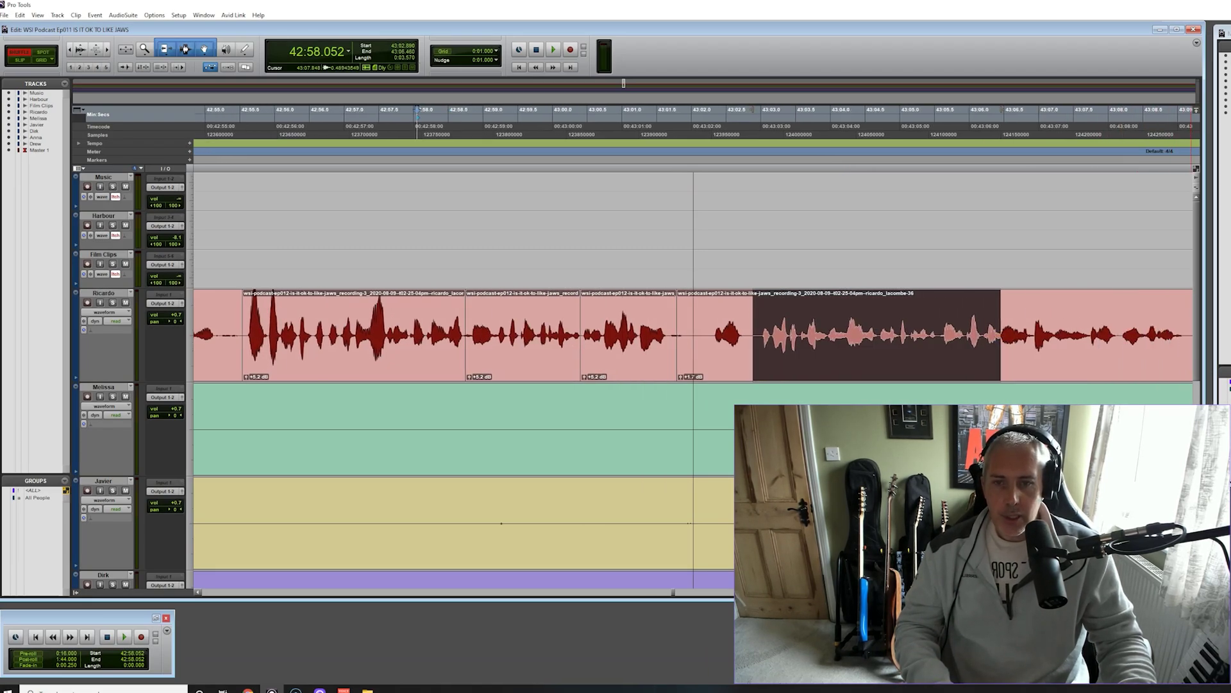
scroll(693, 333, "down", 2)
scroll(693, 257, "right", 8)
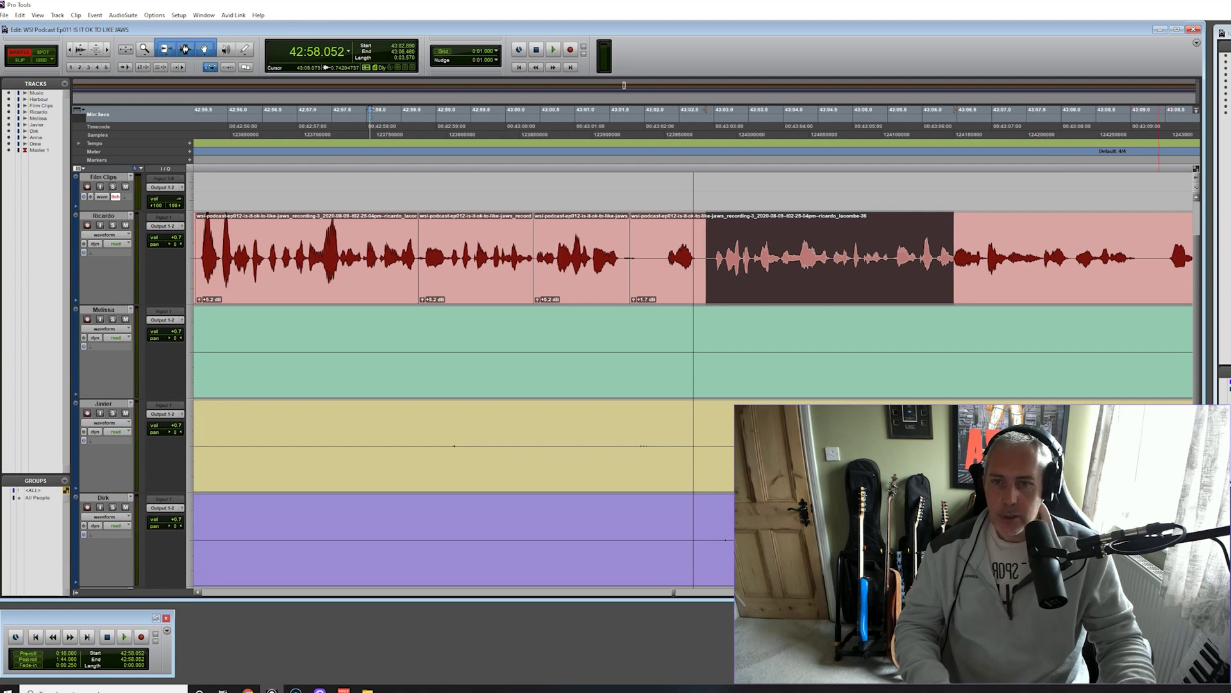
Scroll to the yellow speaker track and set a play point in its audio
scroll(693, 257, "right", 8)
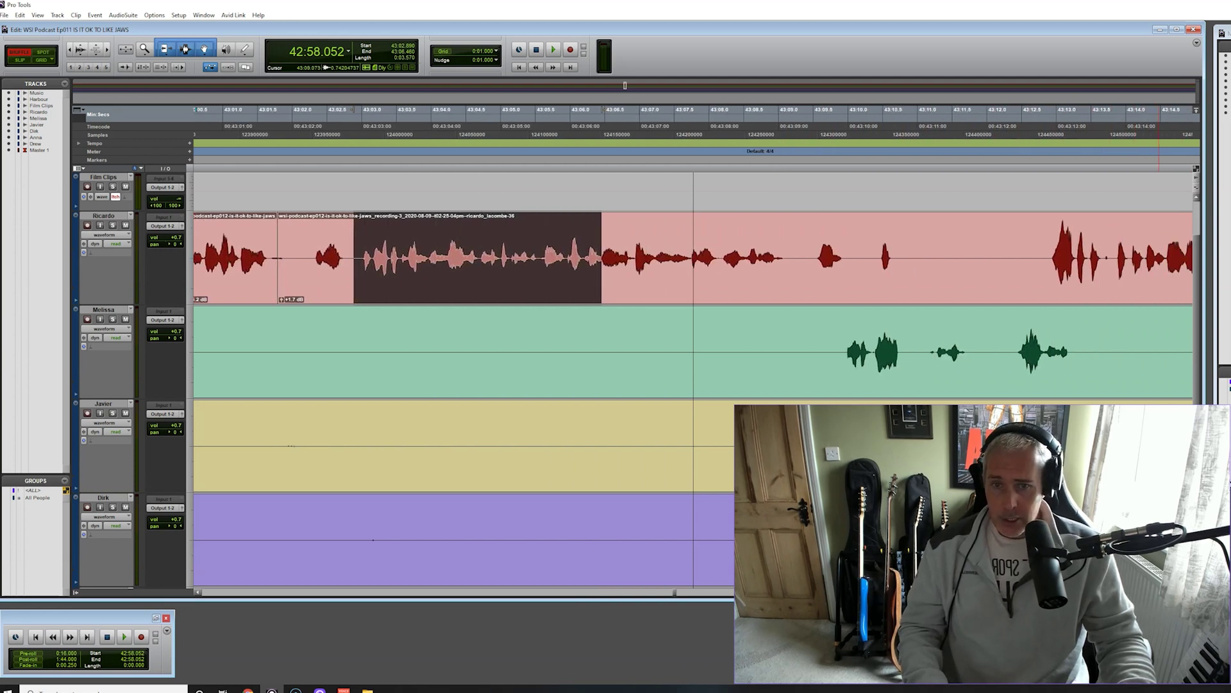
scroll(693, 256, "right", 10)
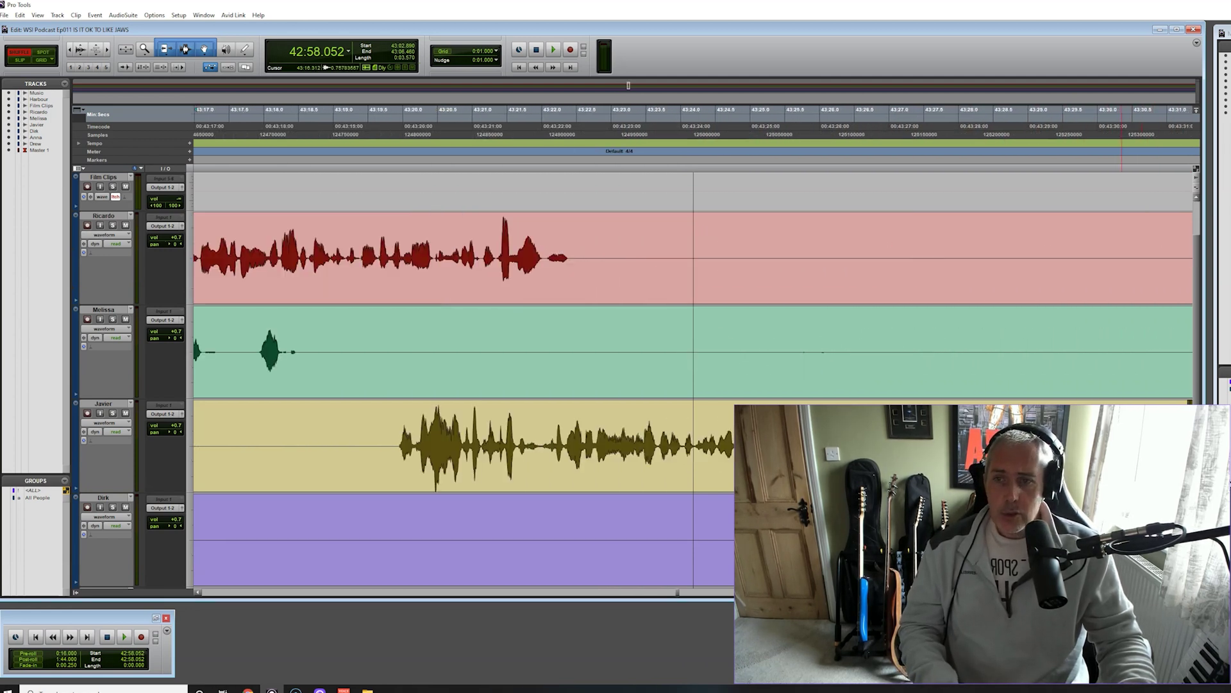
scroll(692, 379, "right", 10)
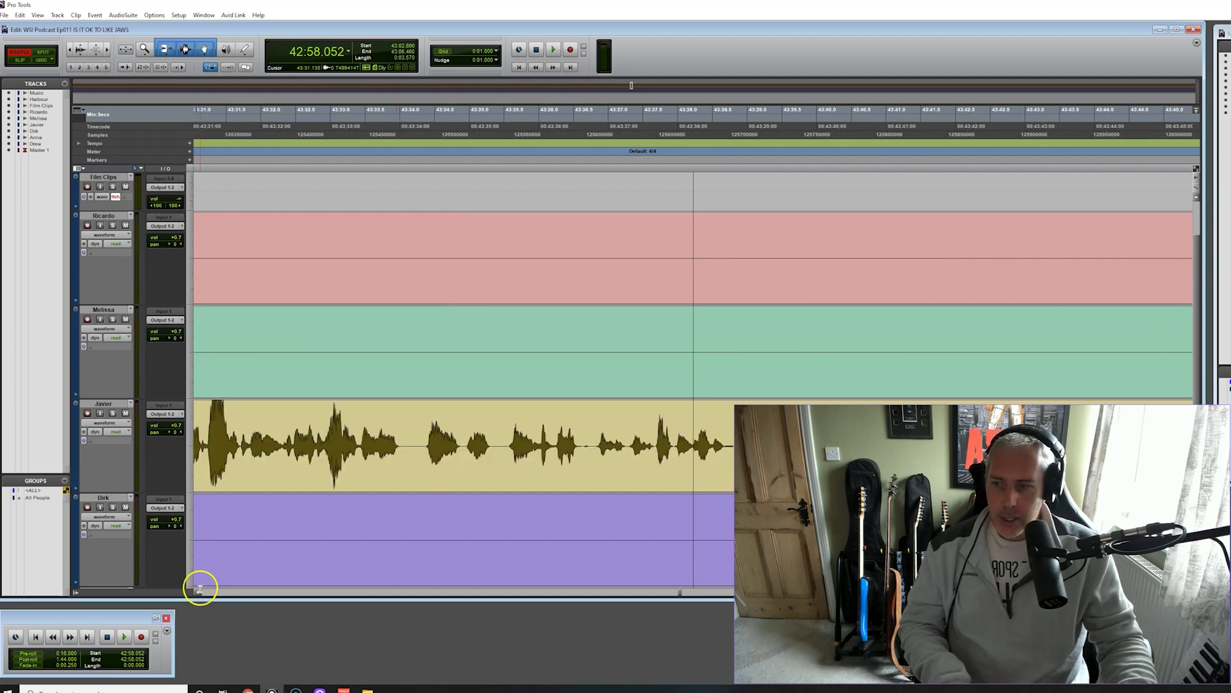
scroll(200, 588, "left", 5)
scroll(200, 591, "left", 7)
scroll(198, 591, "down", 5)
scroll(198, 591, "up", 5)
scroll(199, 591, "down", 2)
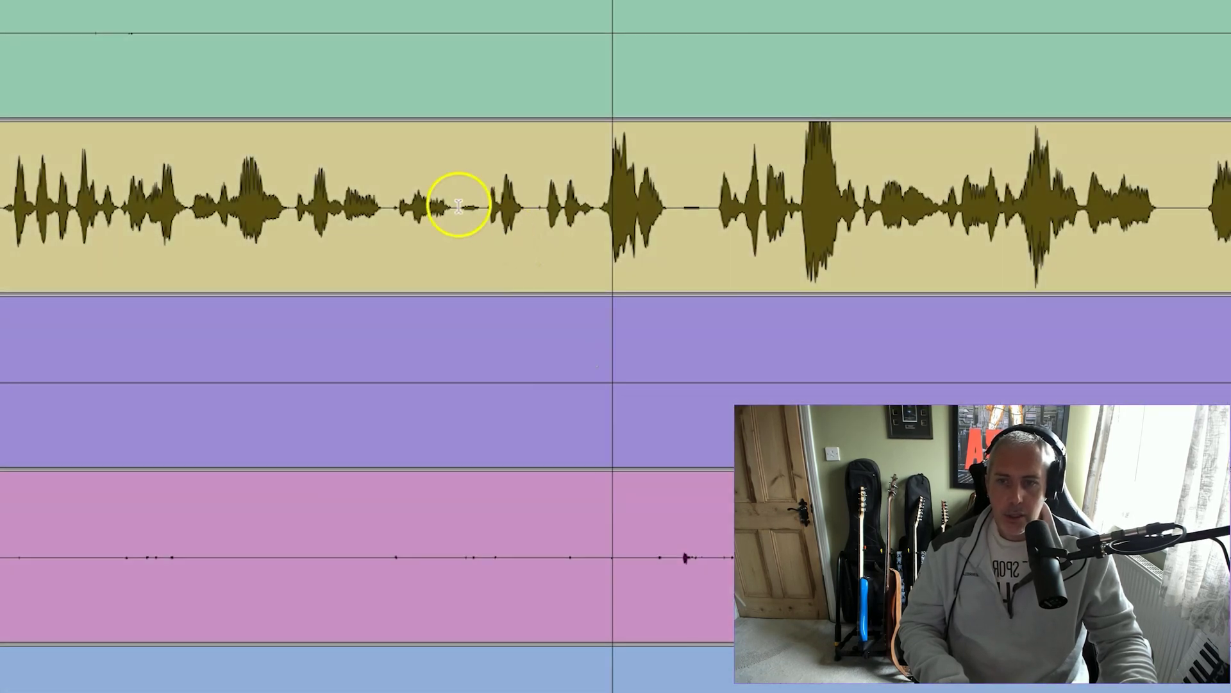
left_click_drag(459, 205, 877, 212)
left_click(821, 158)
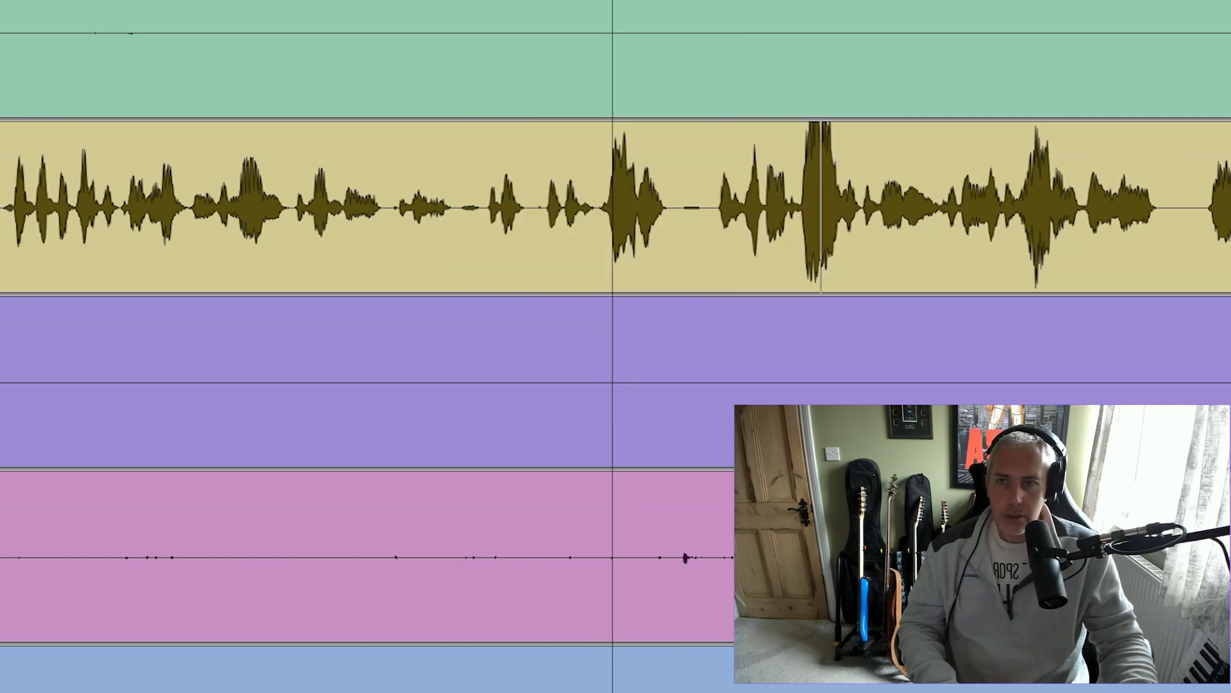
Listen to the yellow track and place the edit point just before the loud burst
key("space")
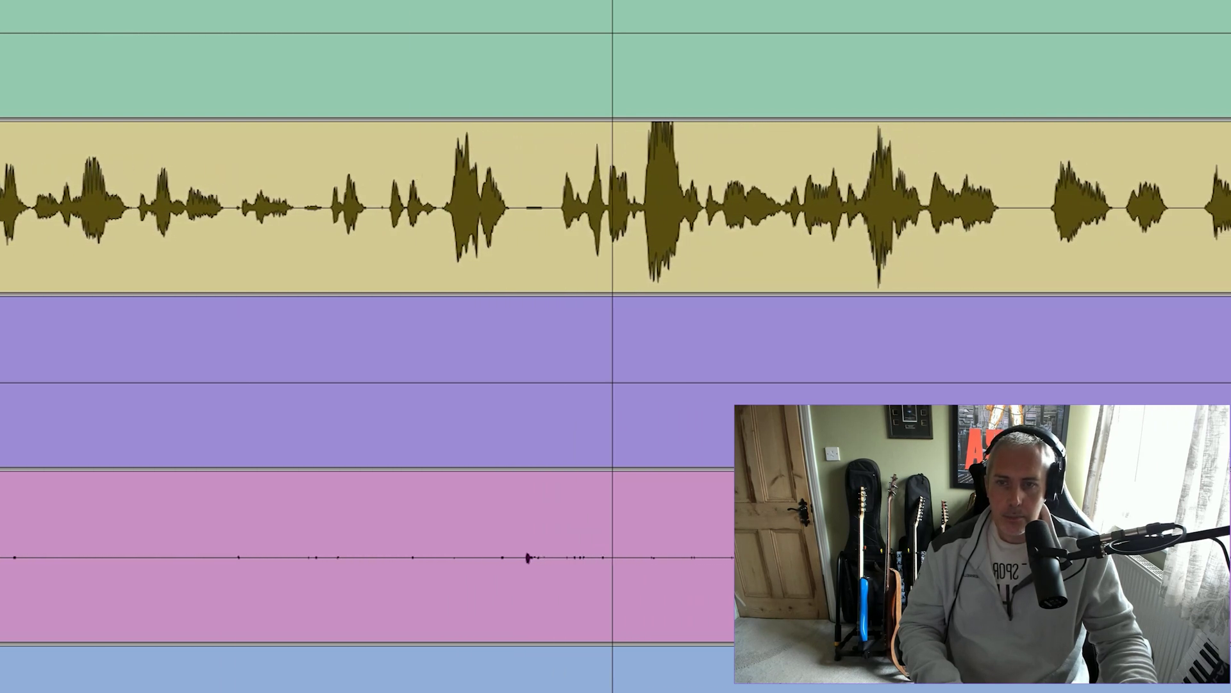
key("space")
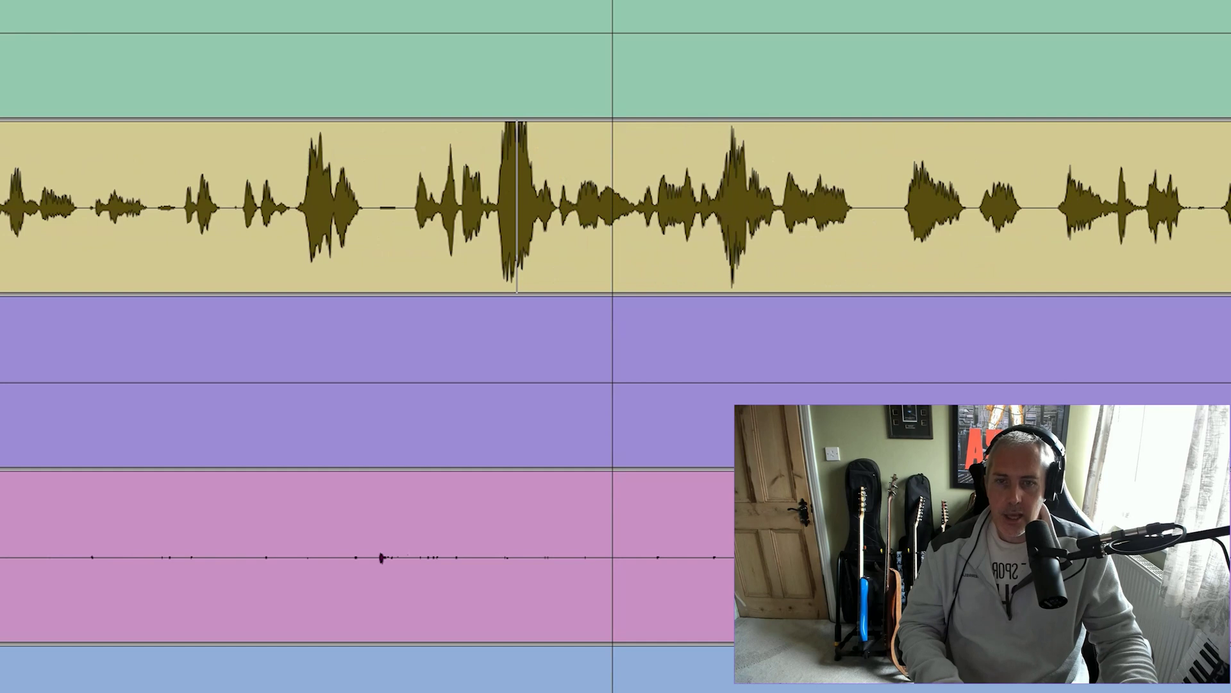
key("space")
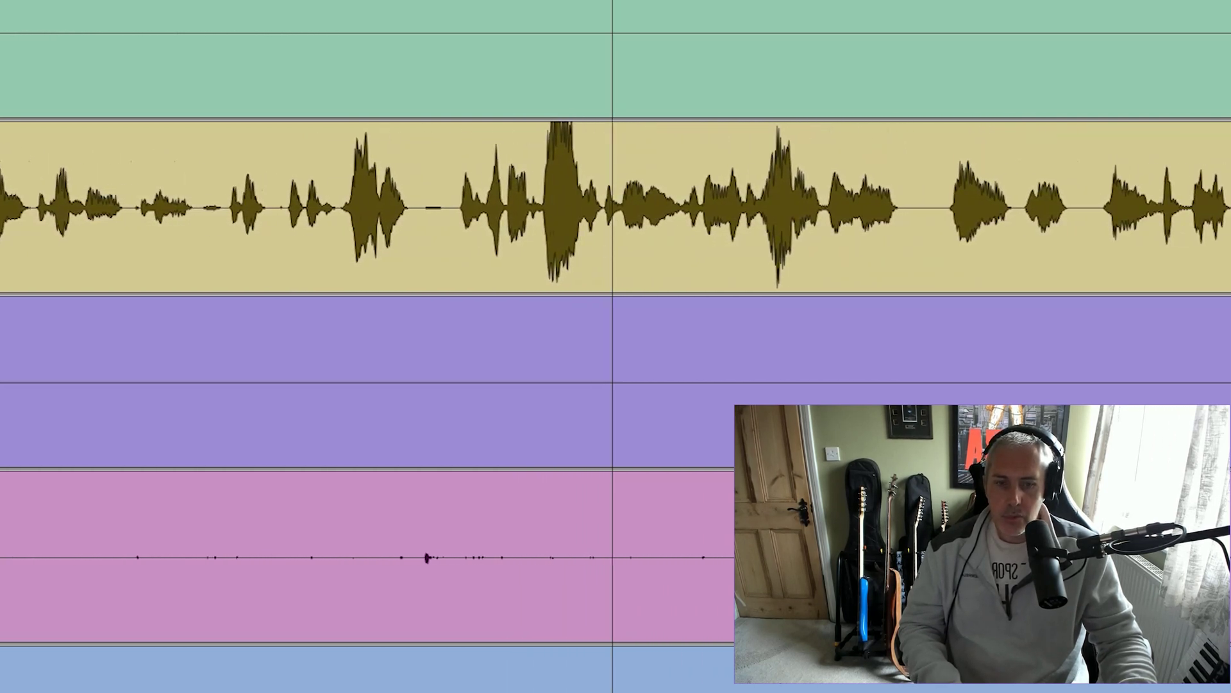
key("ctrl+bracketright")
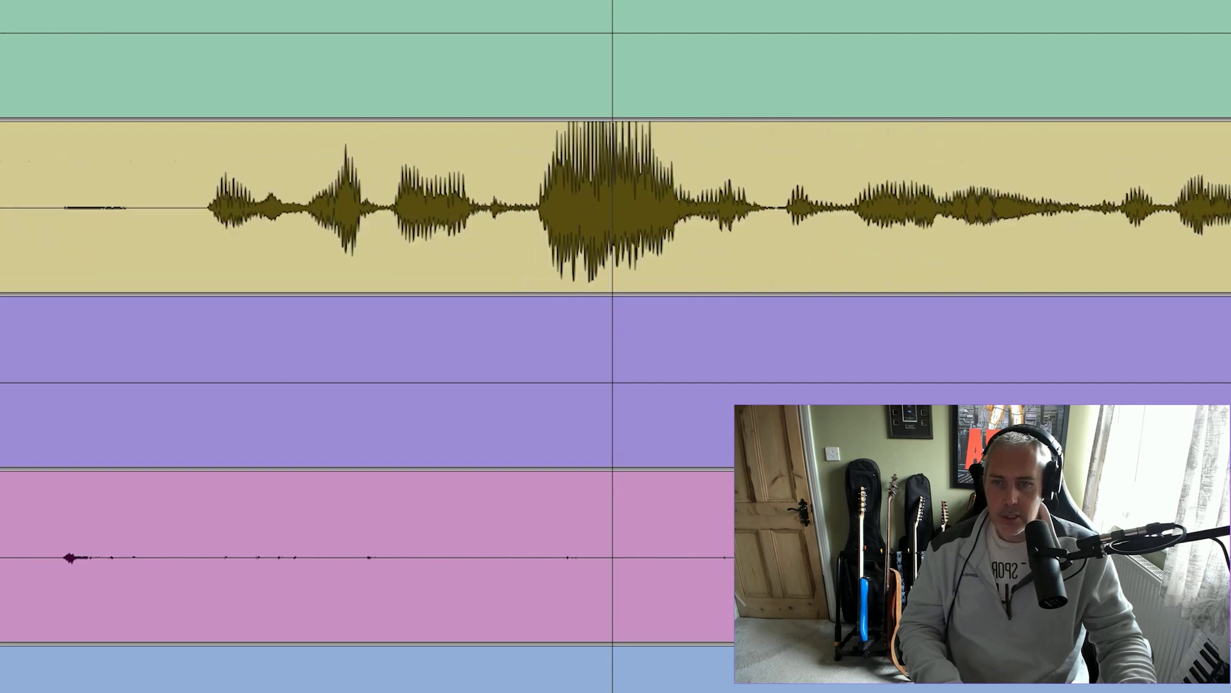
key("ctrl+bracketleft")
key("ctrl+bracketleft")
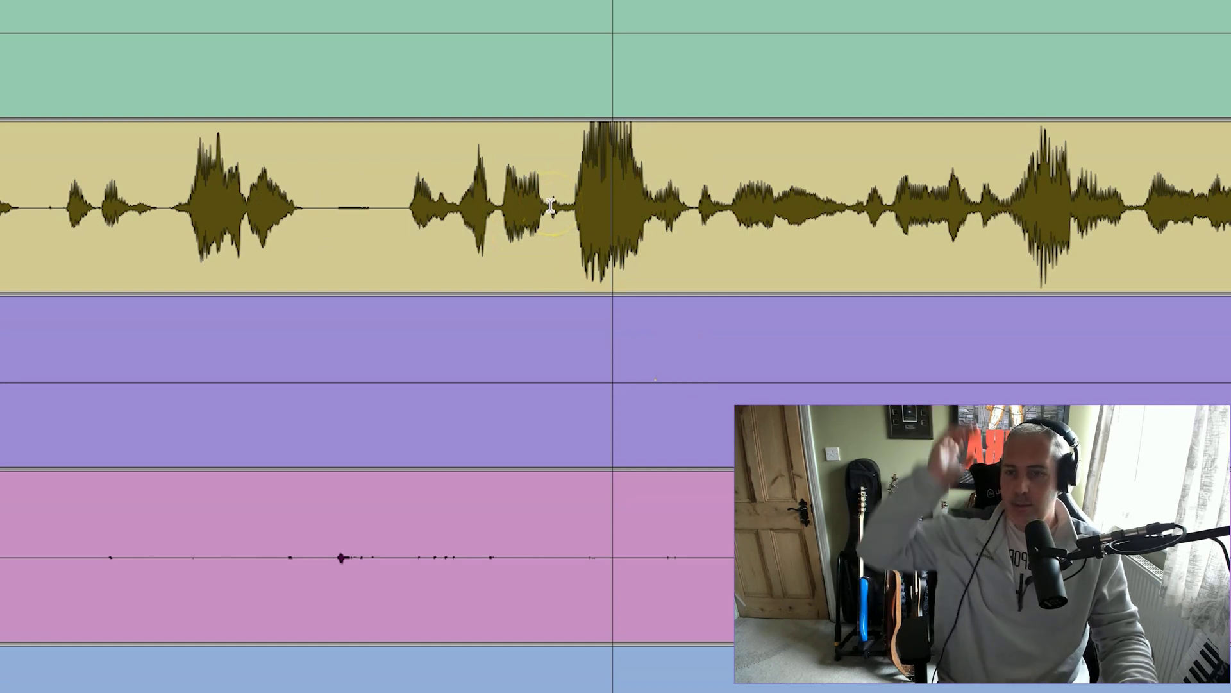
left_click(570, 206)
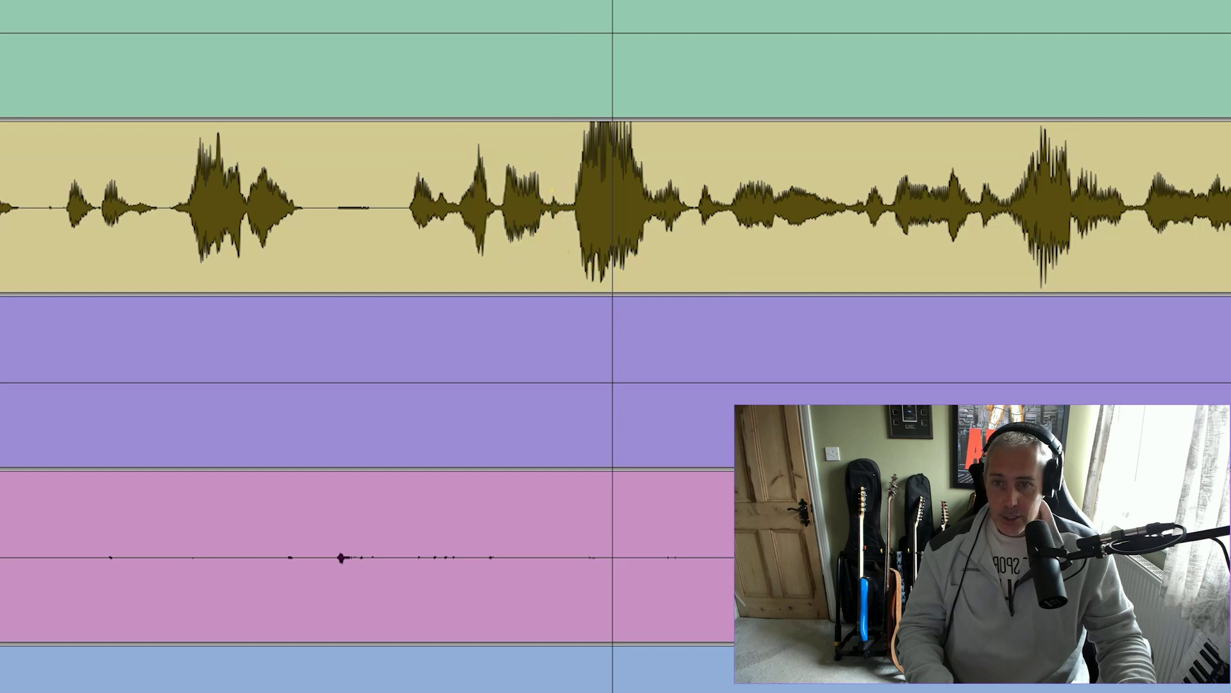
key("t")
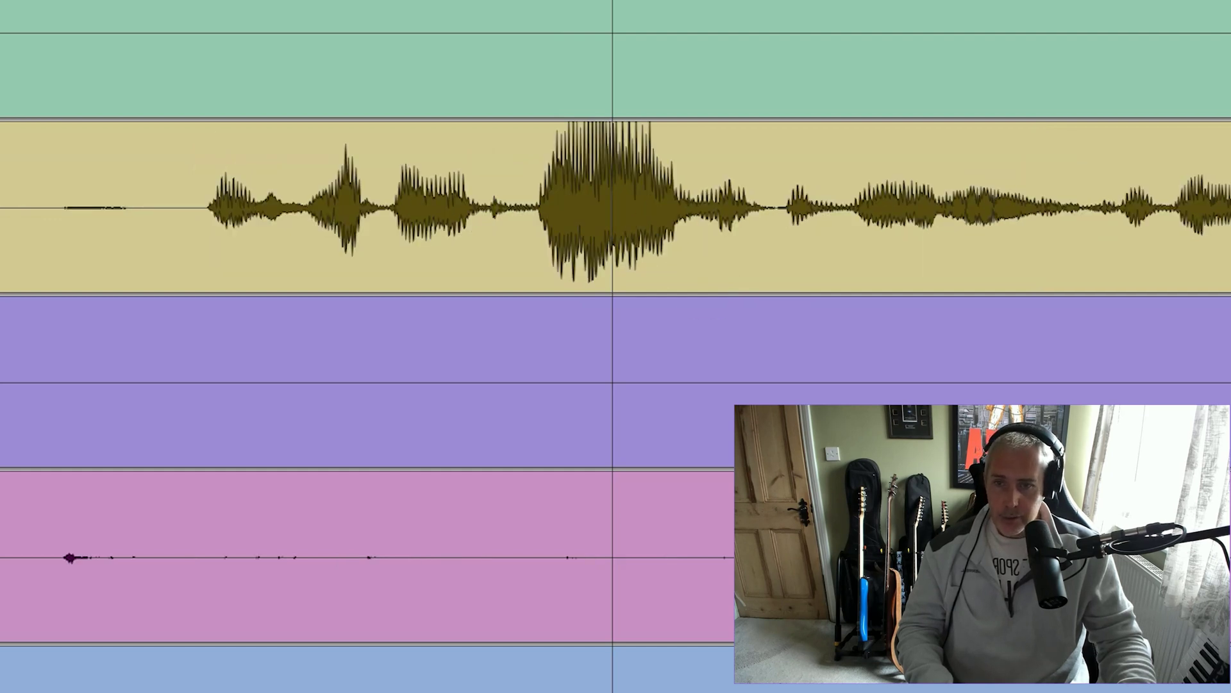
key("r")
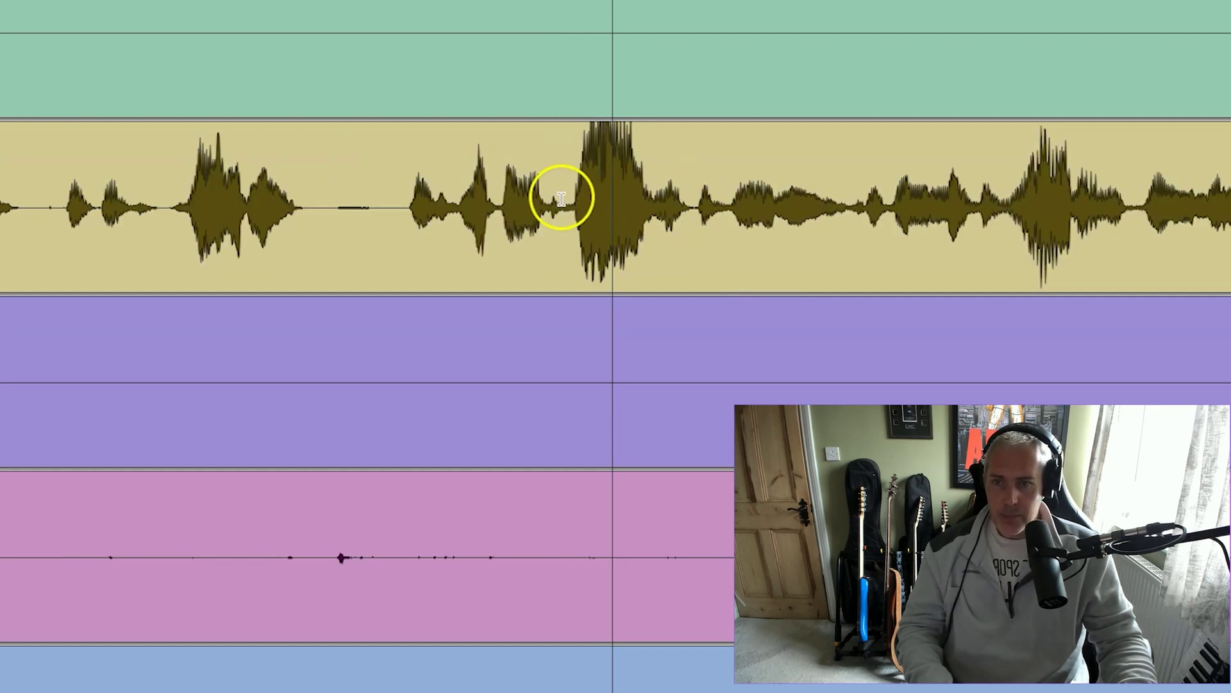
Separate the selected loud burst into its own clip and return to its start
left_click_drag(564, 198, 657, 221)
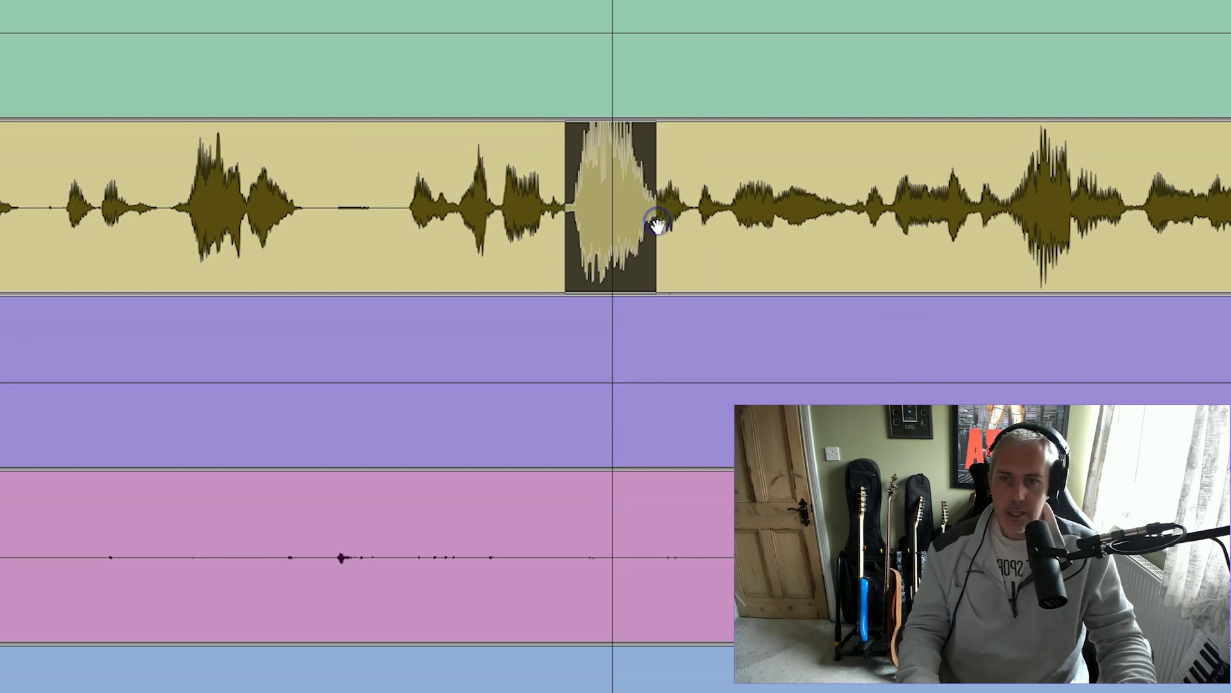
key("ctrl+e")
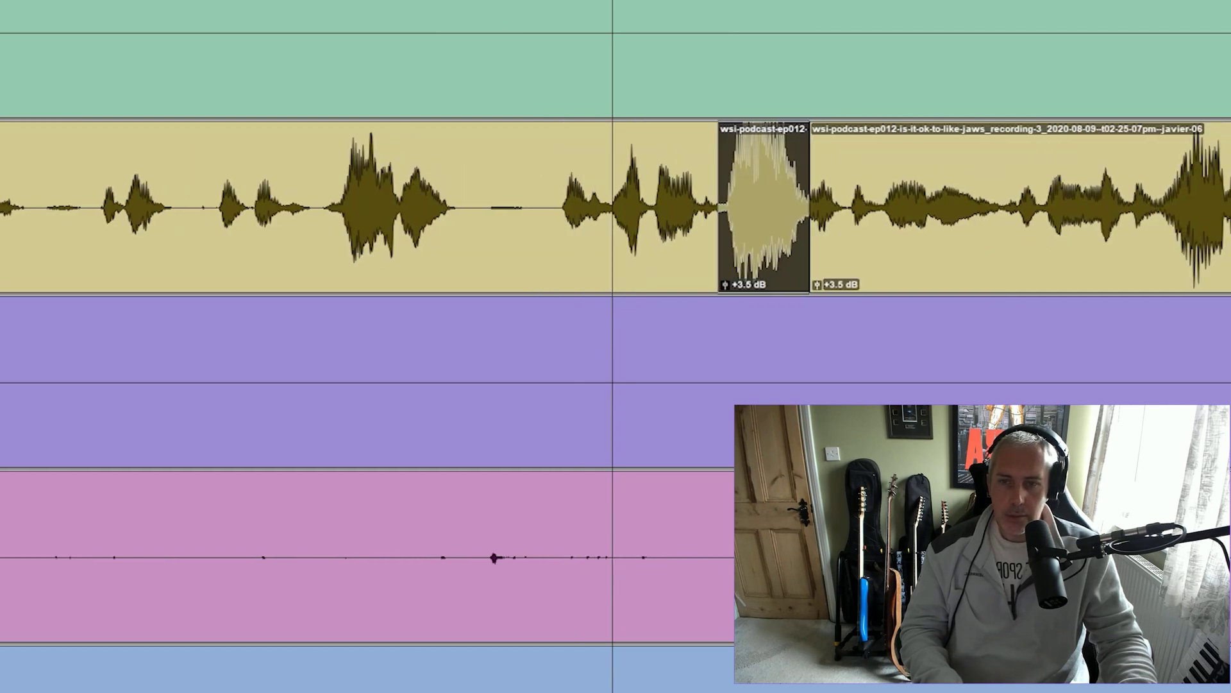
key("space")
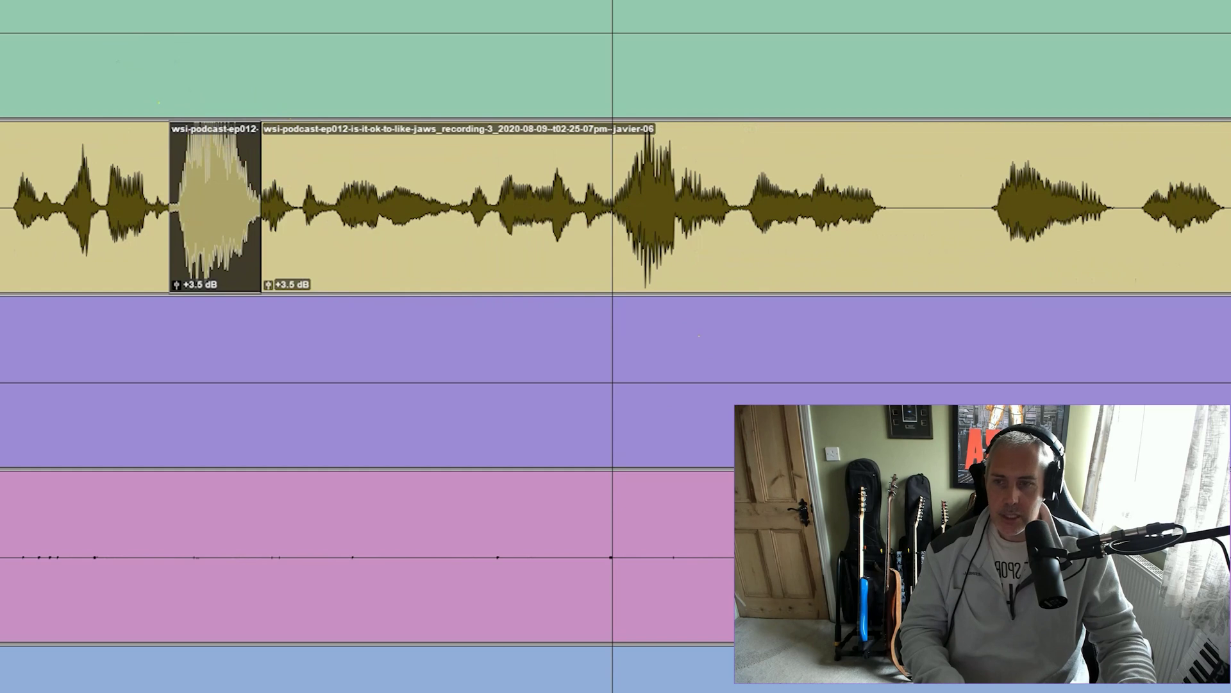
key("Left")
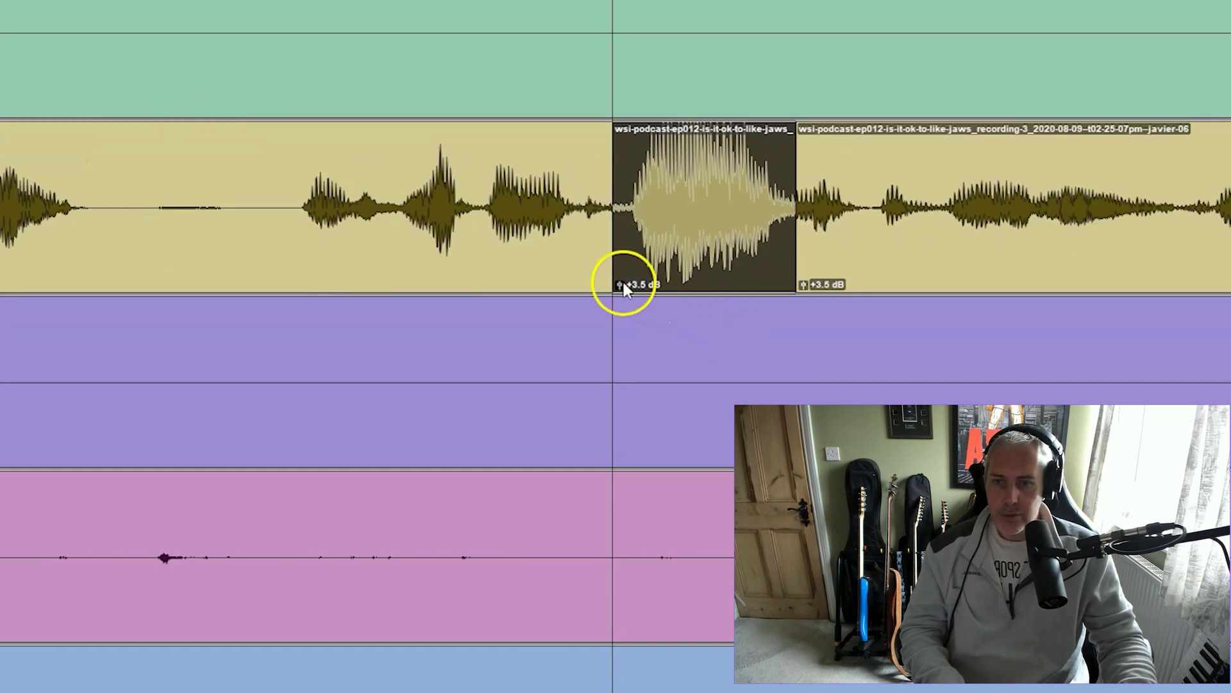
Drop the split burst's clip gain to -2.8 dB and crossfade its left and right edges
left_click(621, 282)
left_click_drag(621, 283, 619, 291)
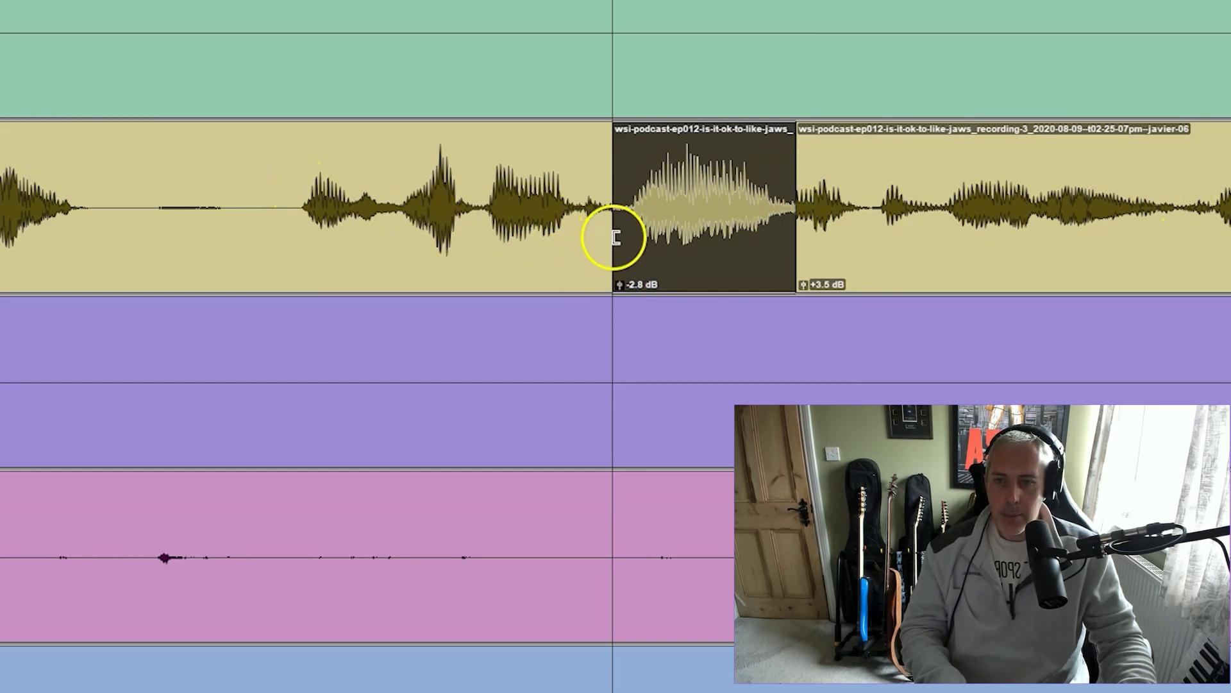
left_click(616, 274)
left_click_drag(616, 274, 629, 273)
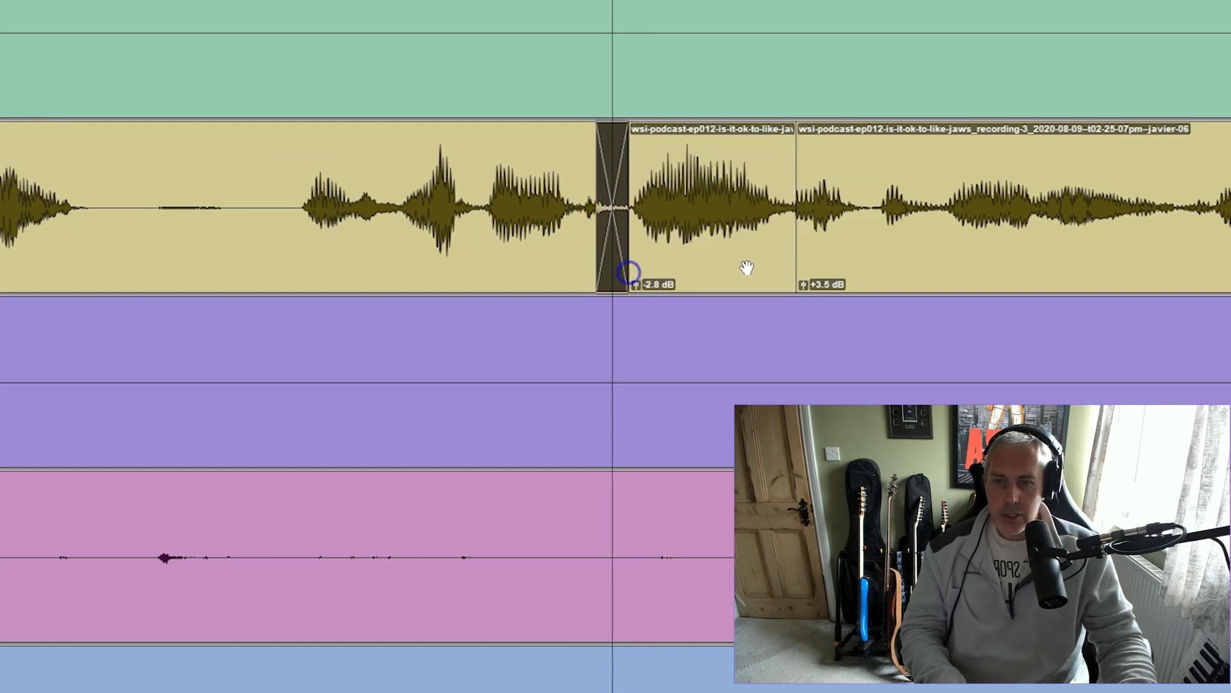
left_click_drag(797, 267, 814, 266)
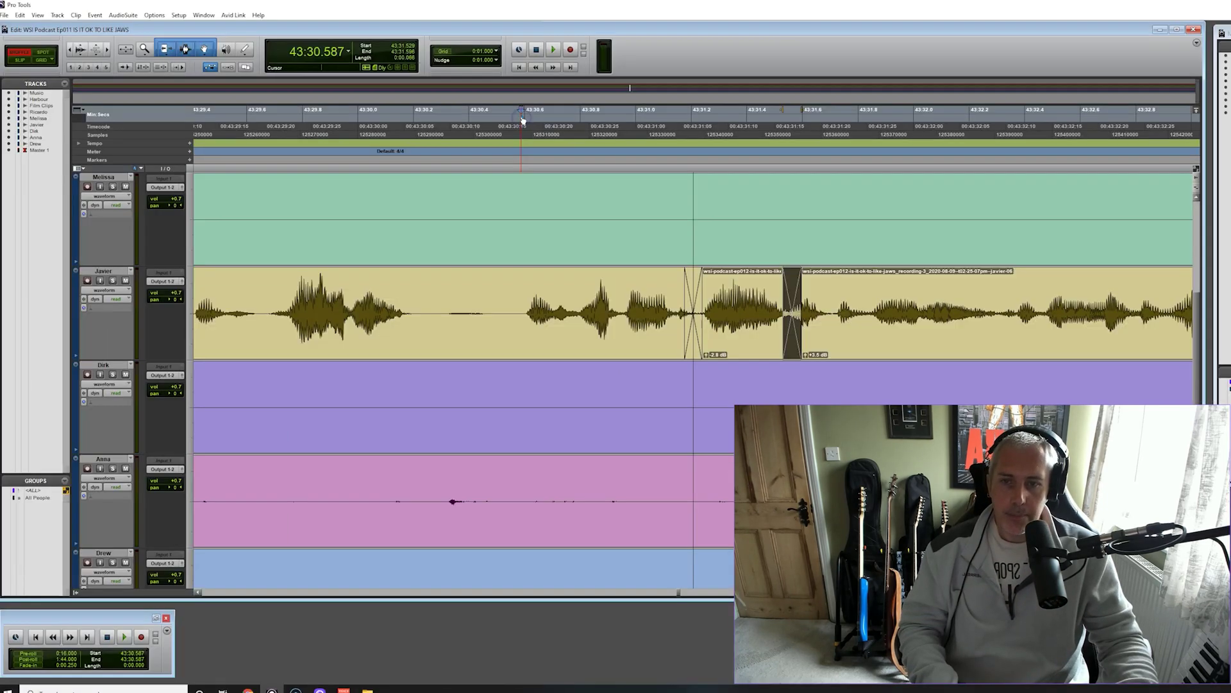
key("space")
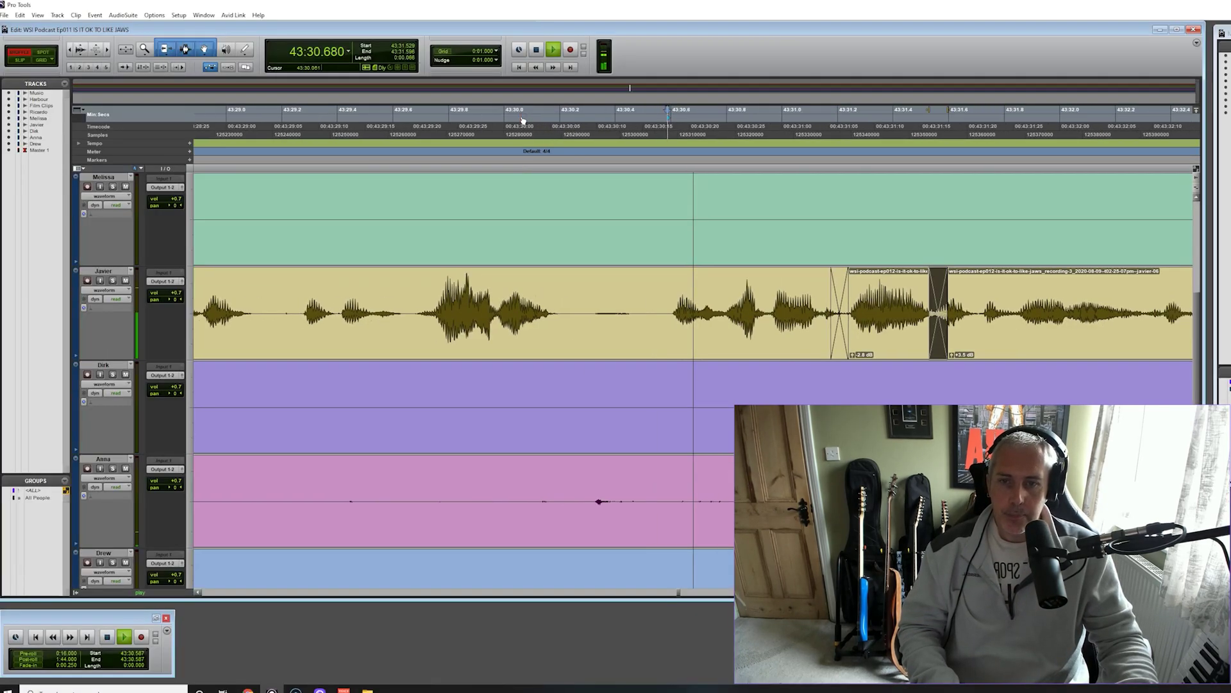
Replay the crossfaded edit, then undo the last two edits
key("space")
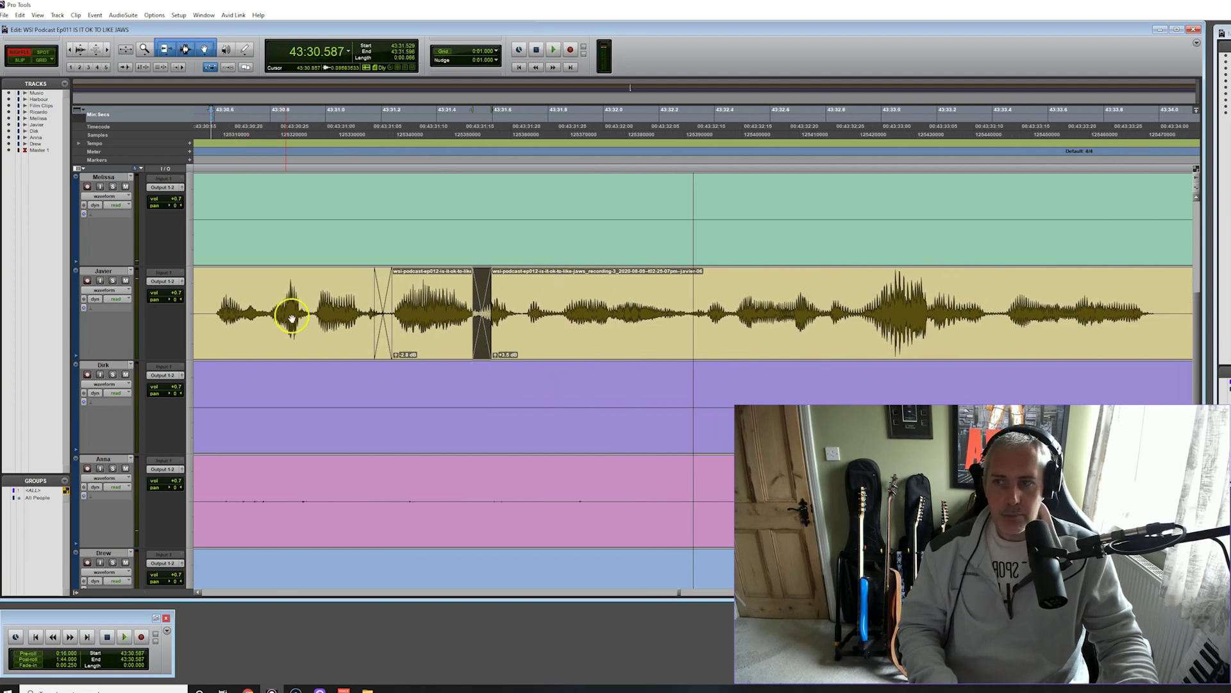
key("space")
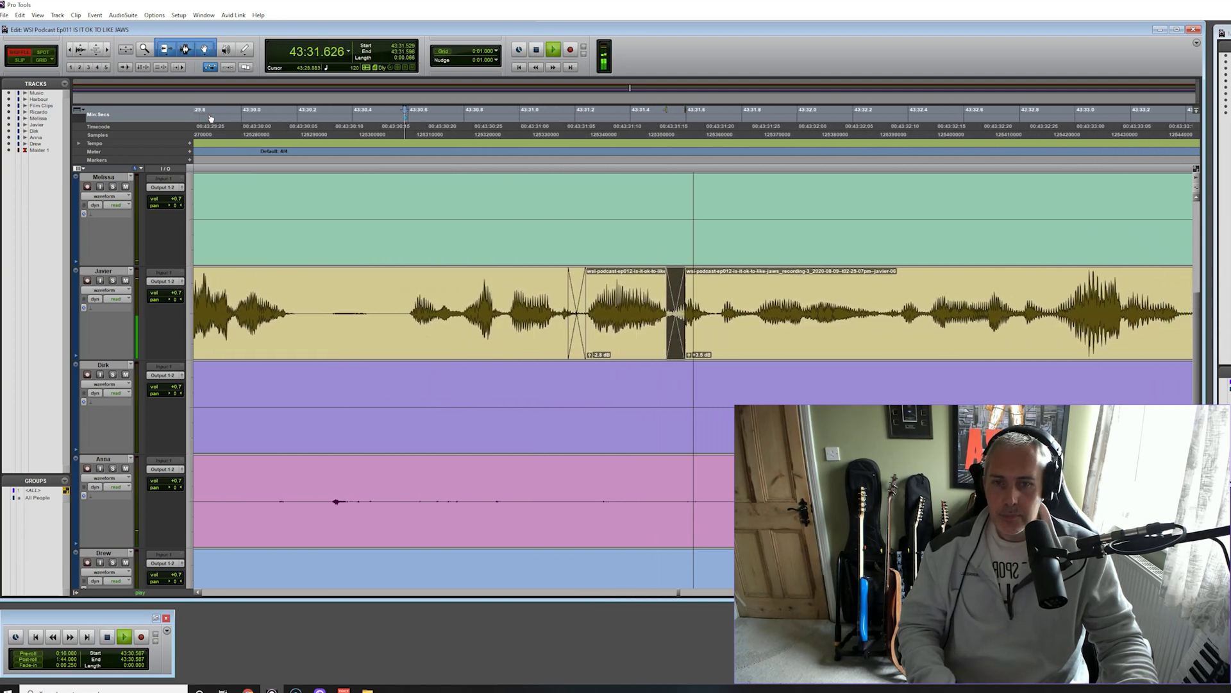
key("space")
key("ctrl+z")
key("ctrl+z")
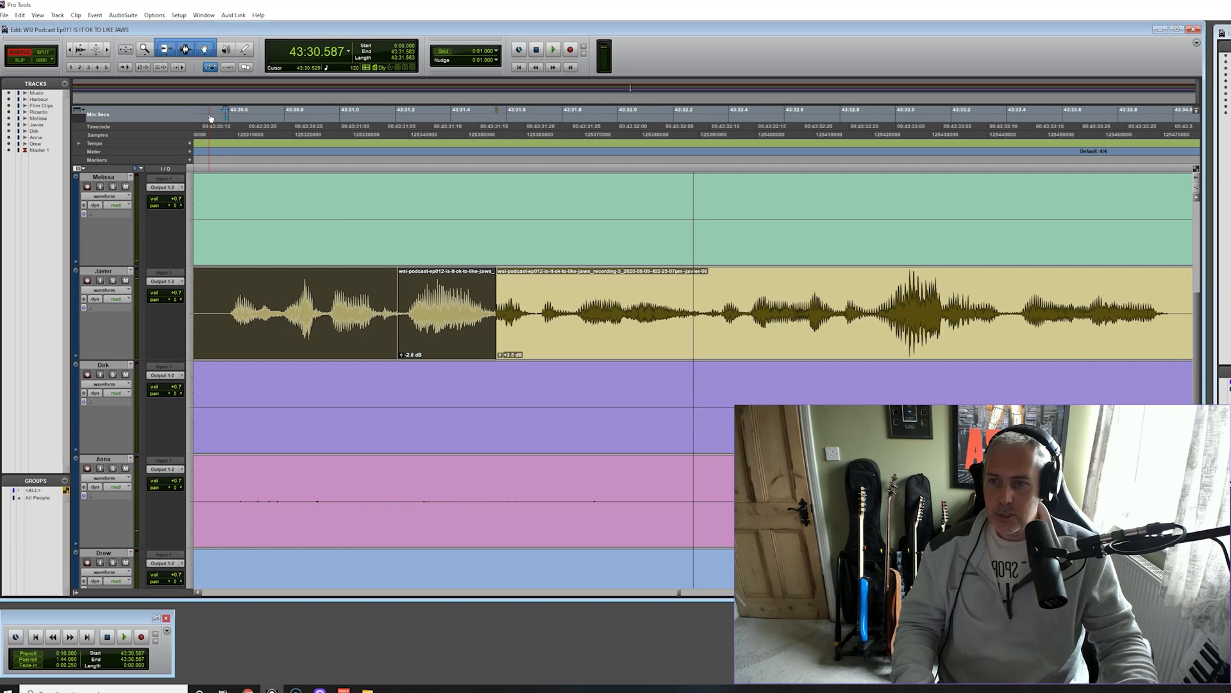
key("ctrl+z")
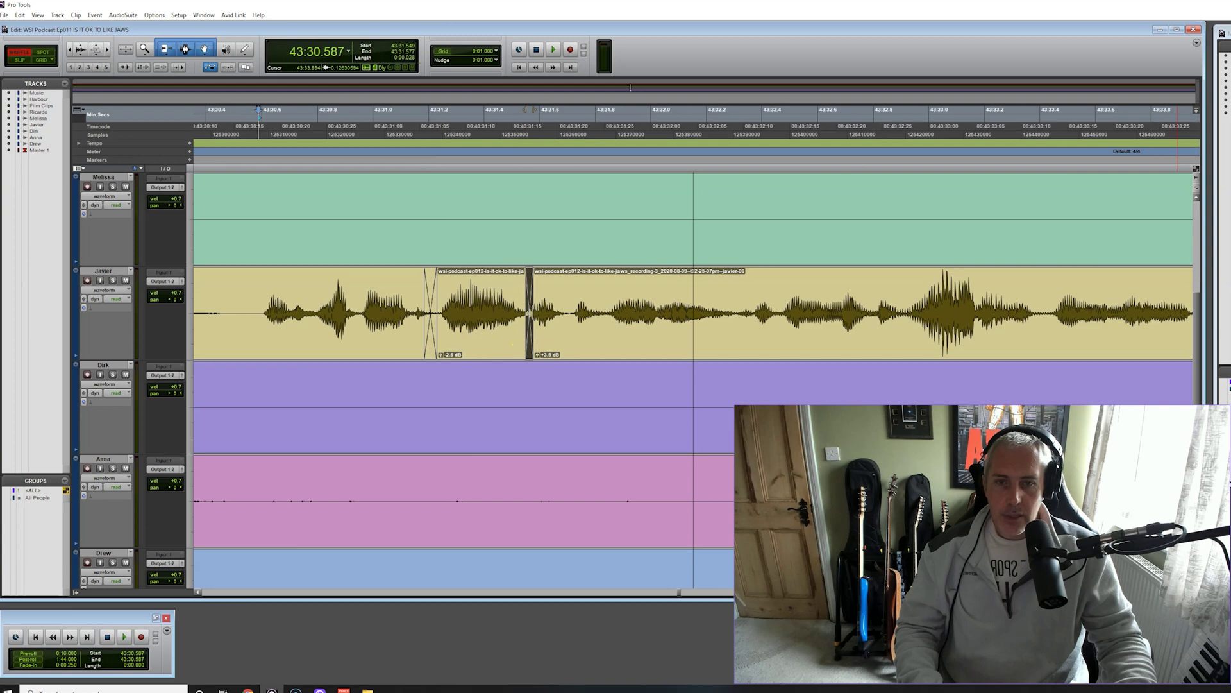
Page forward past 44:42 and zoom in around an edit point at 44:52.792
key("ctrl+bracketleft")
key("ctrl+bracketleft")
key("ctrl+bracketleft")
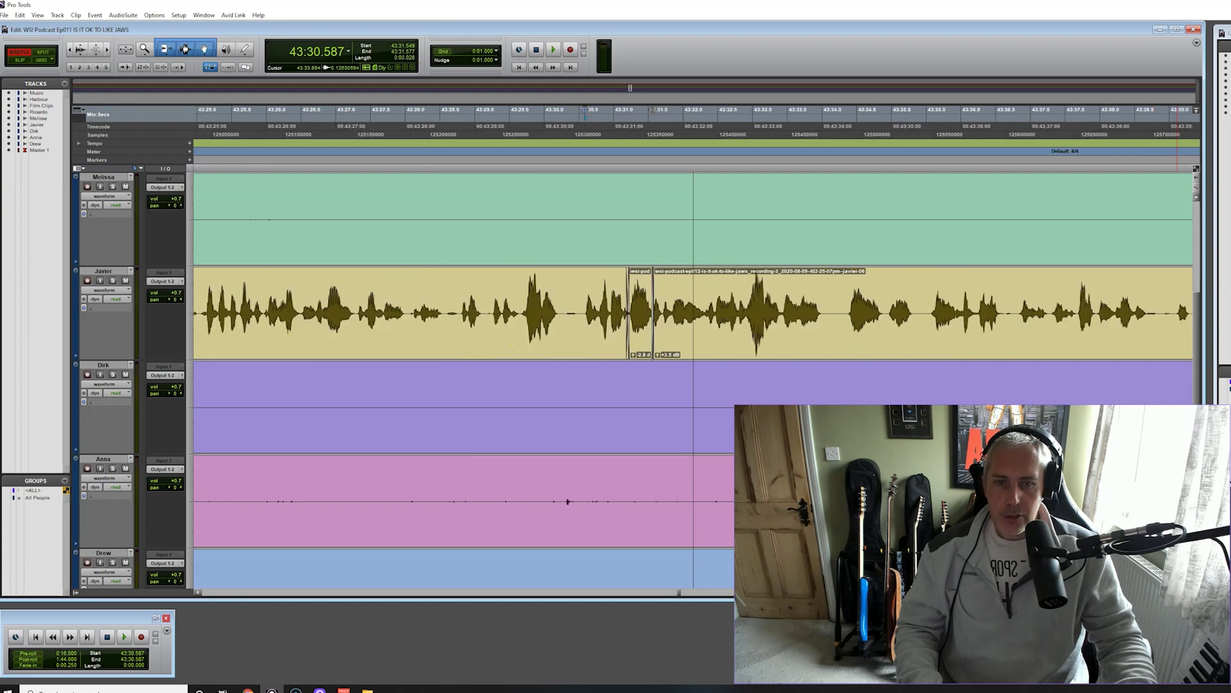
key("alt+Page_Down")
key("alt+Page_Down")
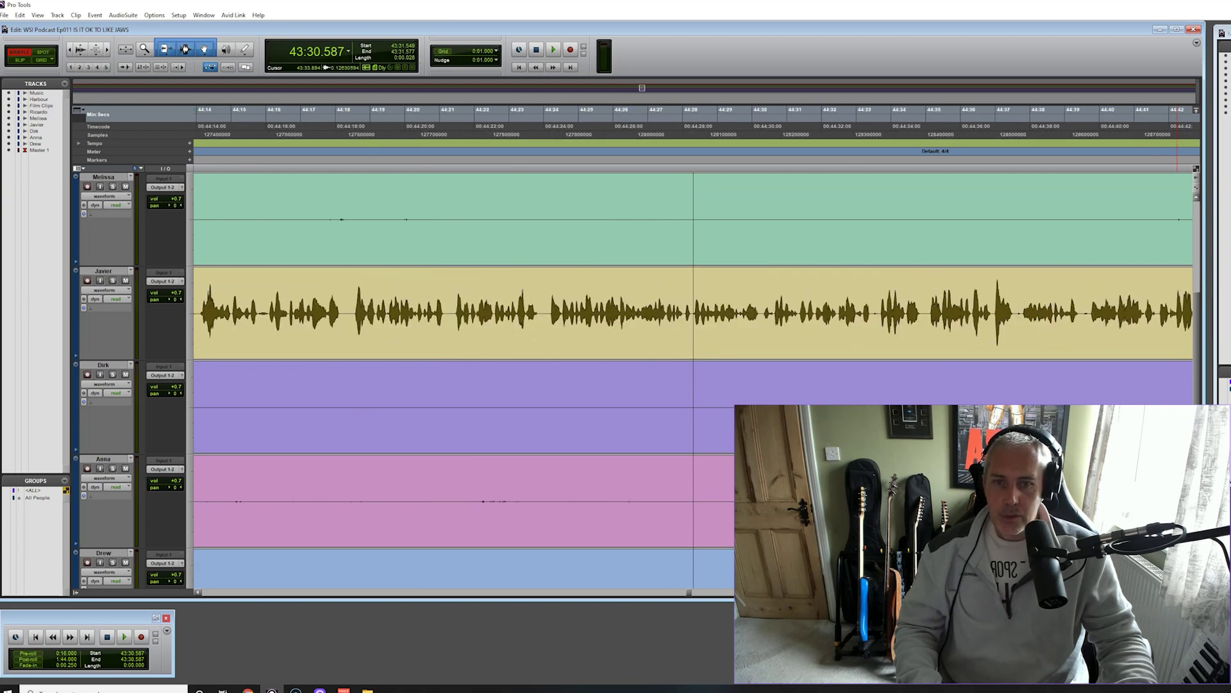
key("alt+Page_Down")
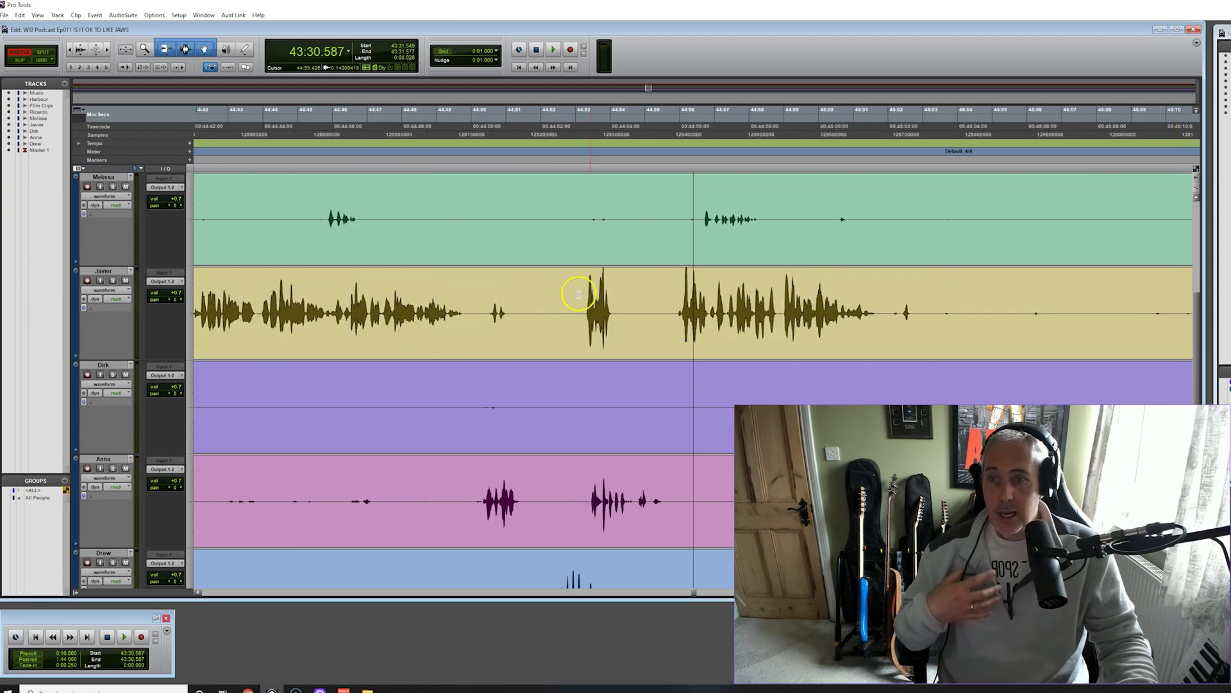
left_click(569, 117)
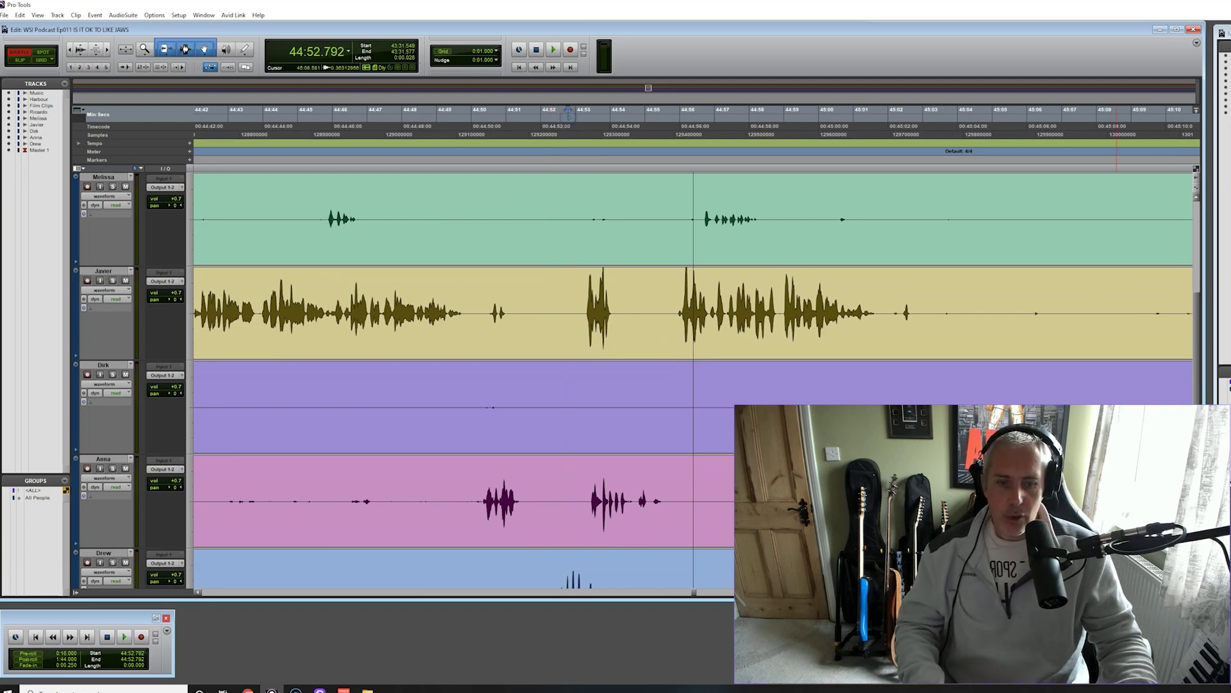
key("ctrl+bracketright")
key("ctrl+bracketright")
key("ctrl+bracketright")
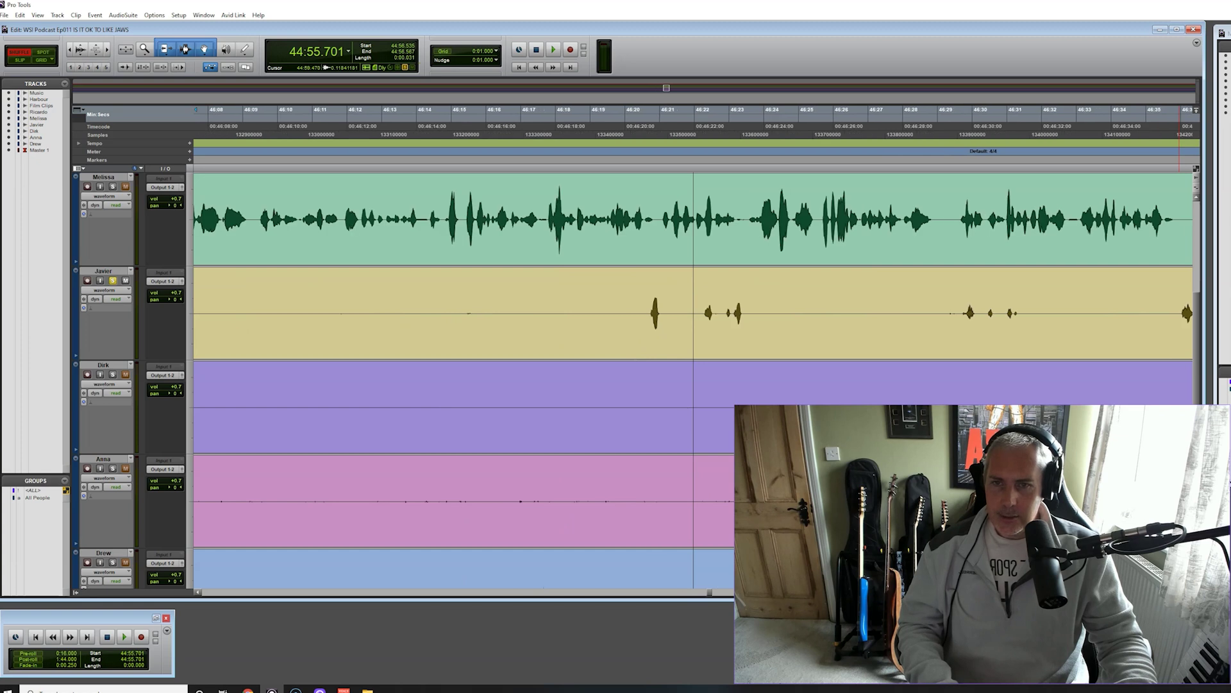
Page to around 47:32 and audition the passage from 47:41.949 and 47:42.488
key("alt+Page_Down")
key("alt+Page_Down")
key("alt+Page_Down")
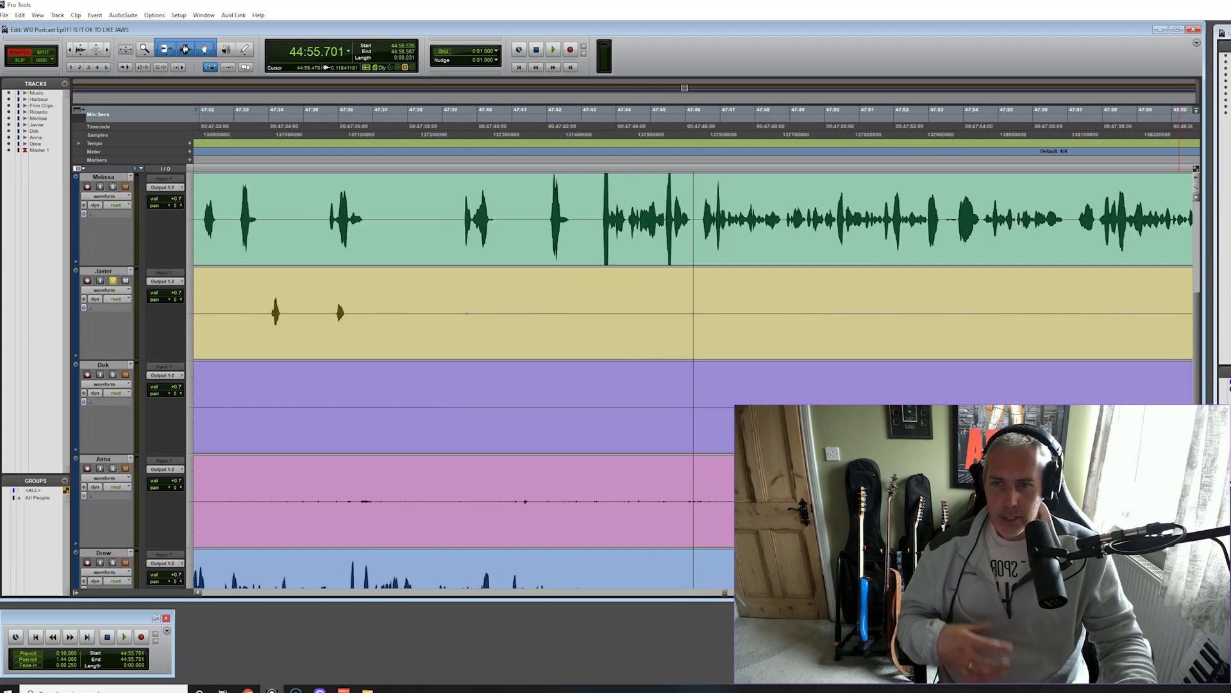
left_click(542, 119)
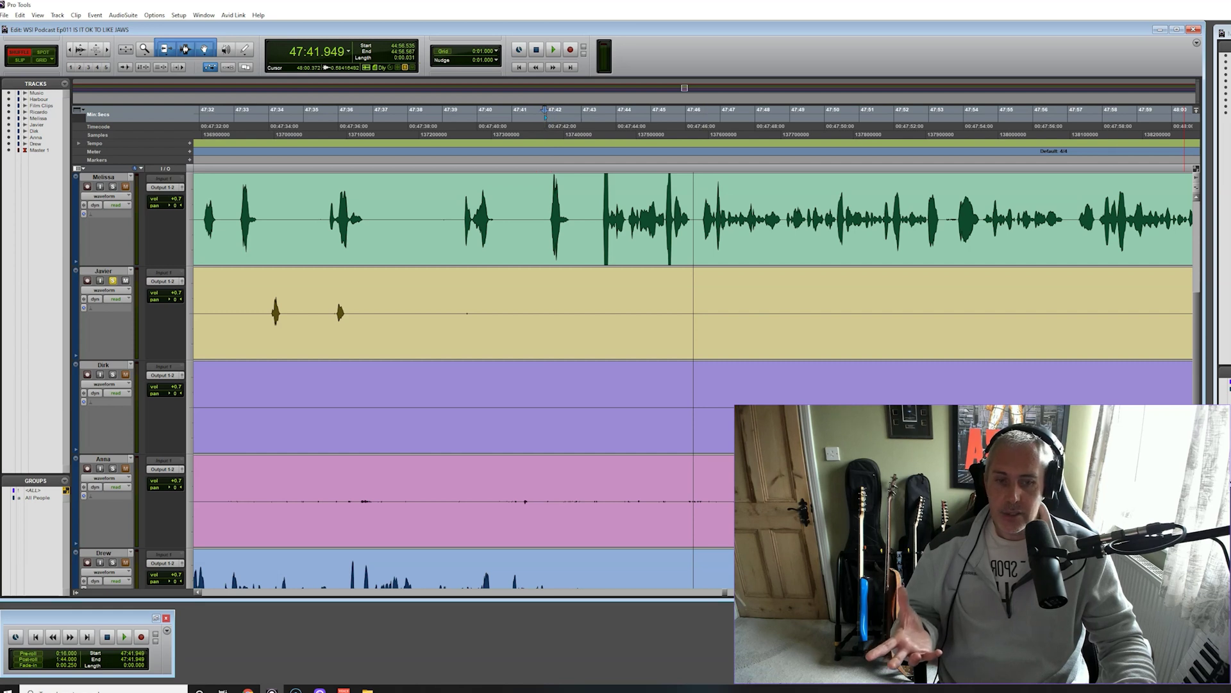
key("ctrl+bracketright")
key("ctrl+bracketright")
key("ctrl+bracketright")
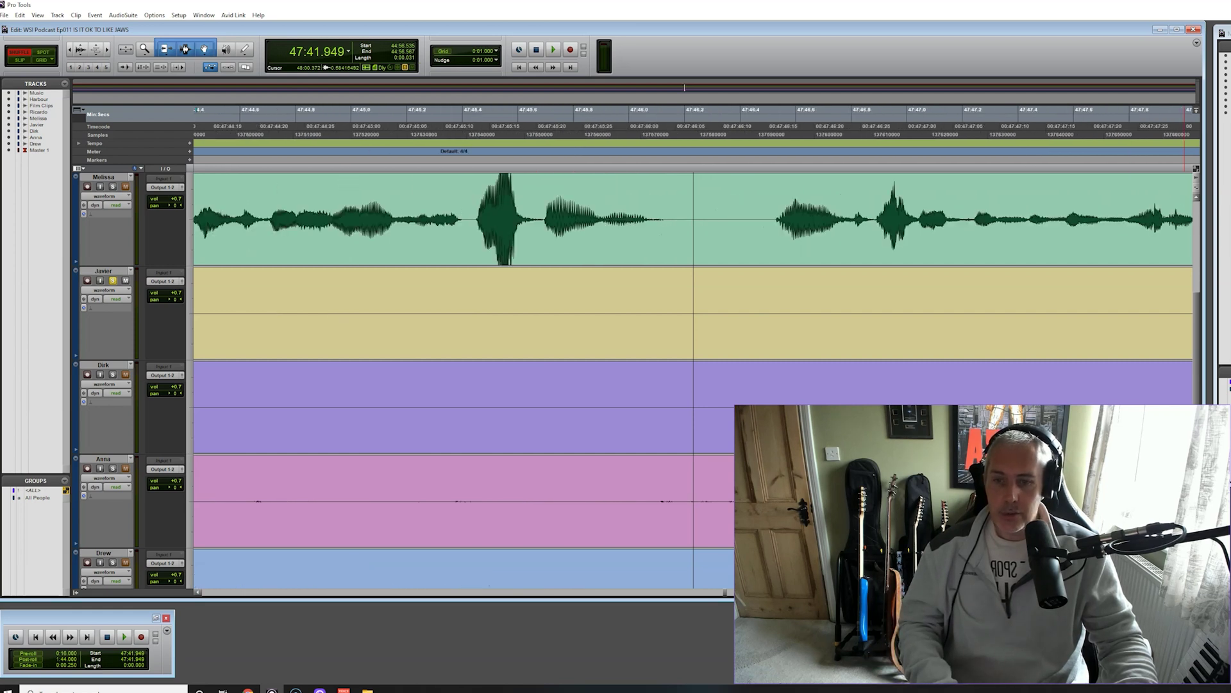
key("ctrl+bracketleft")
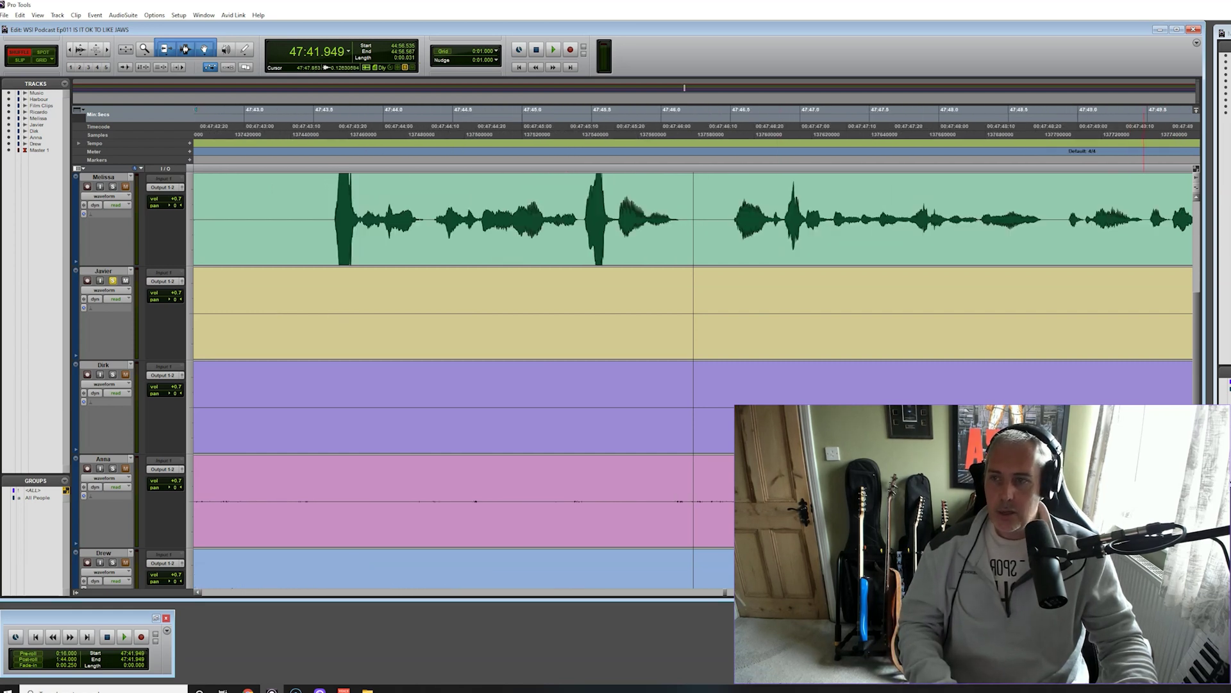
key("space")
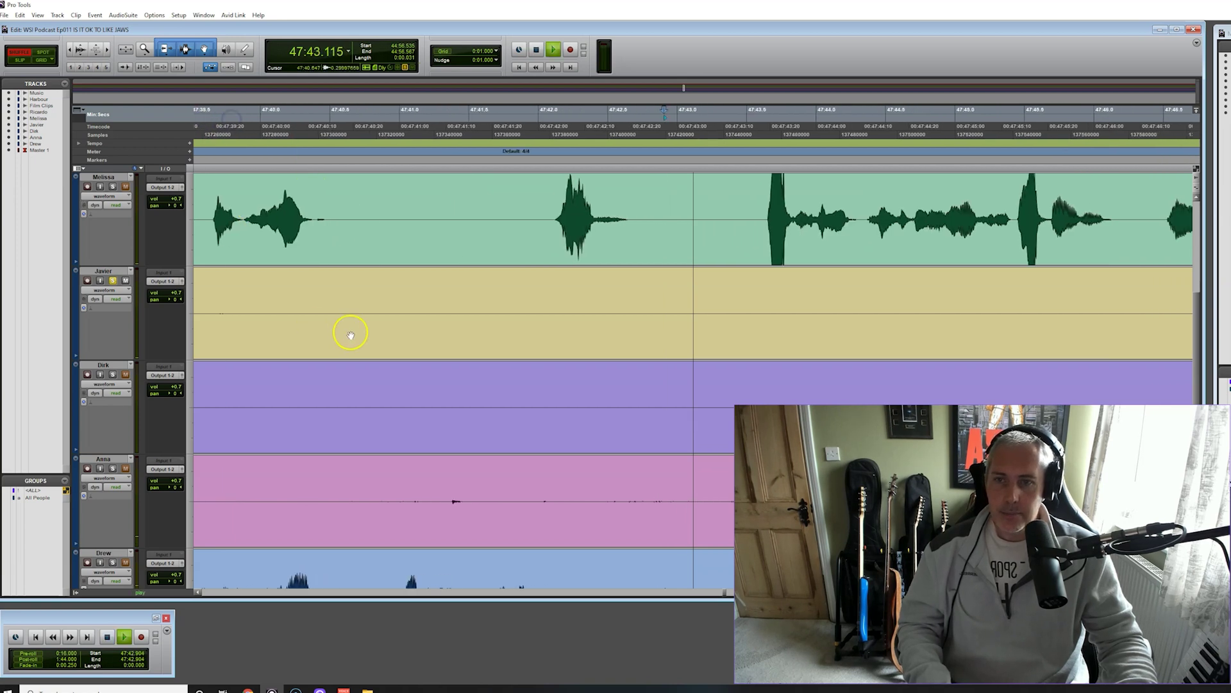
key("space")
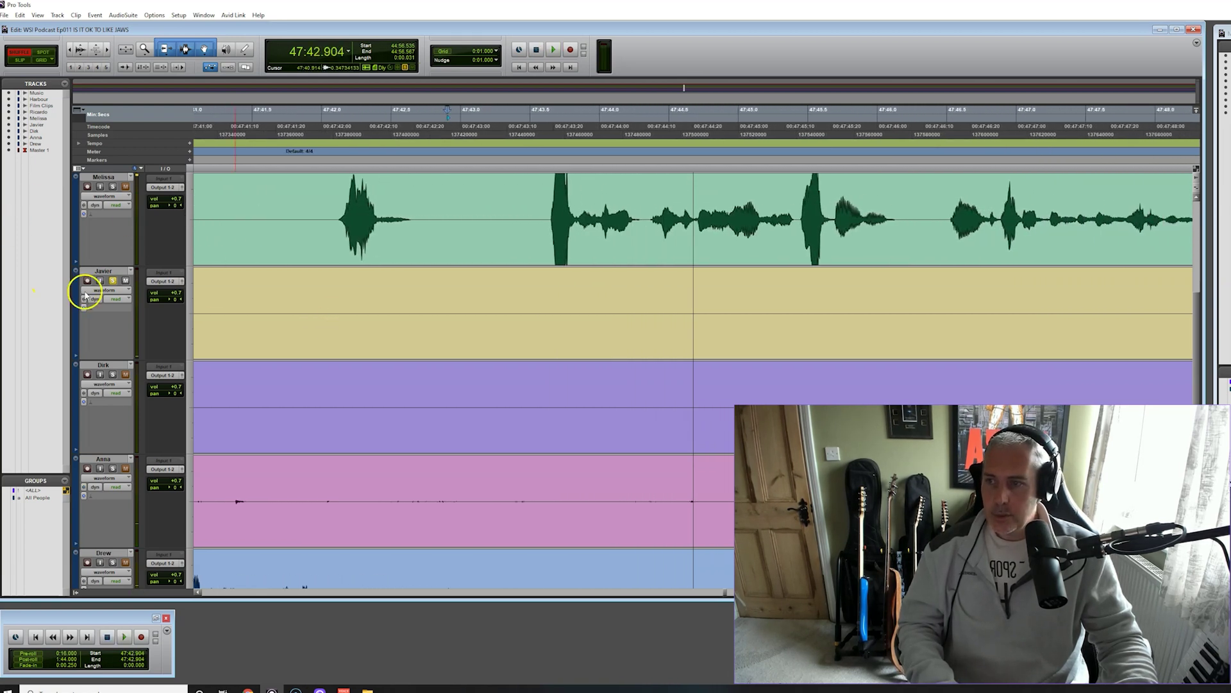
left_click(391, 117)
key("space")
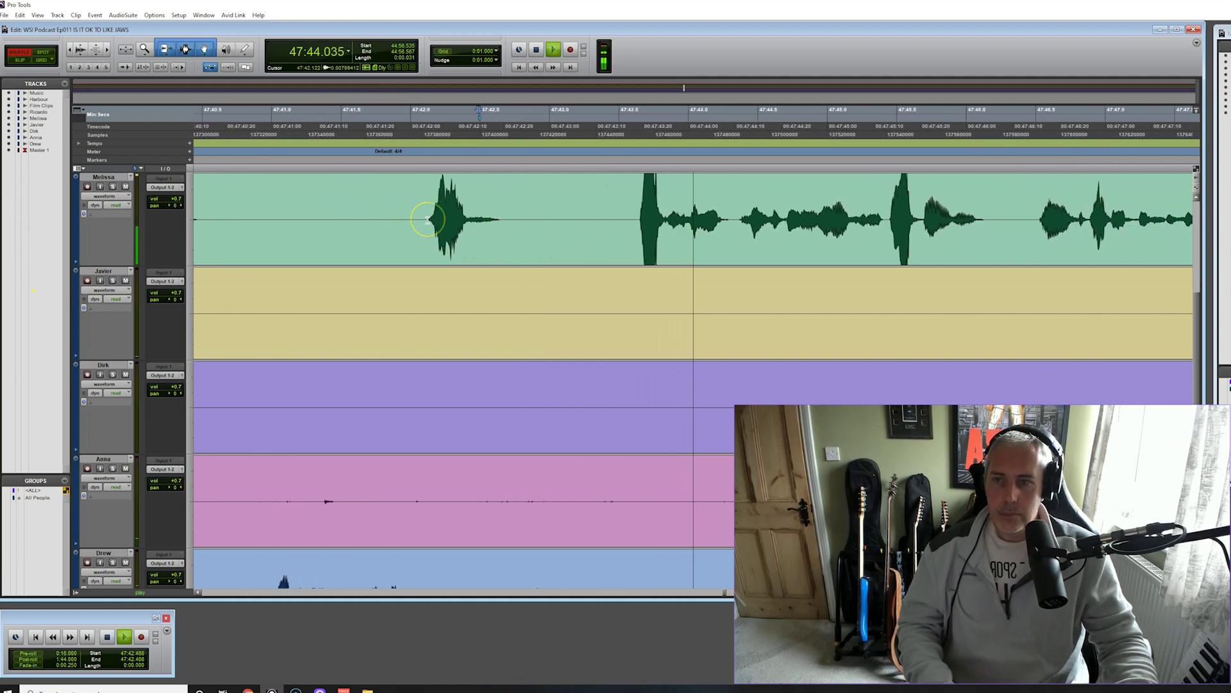
Replay from 47:43.224 to pinpoint the loud burst
scroll(591, 316, "up", 3)
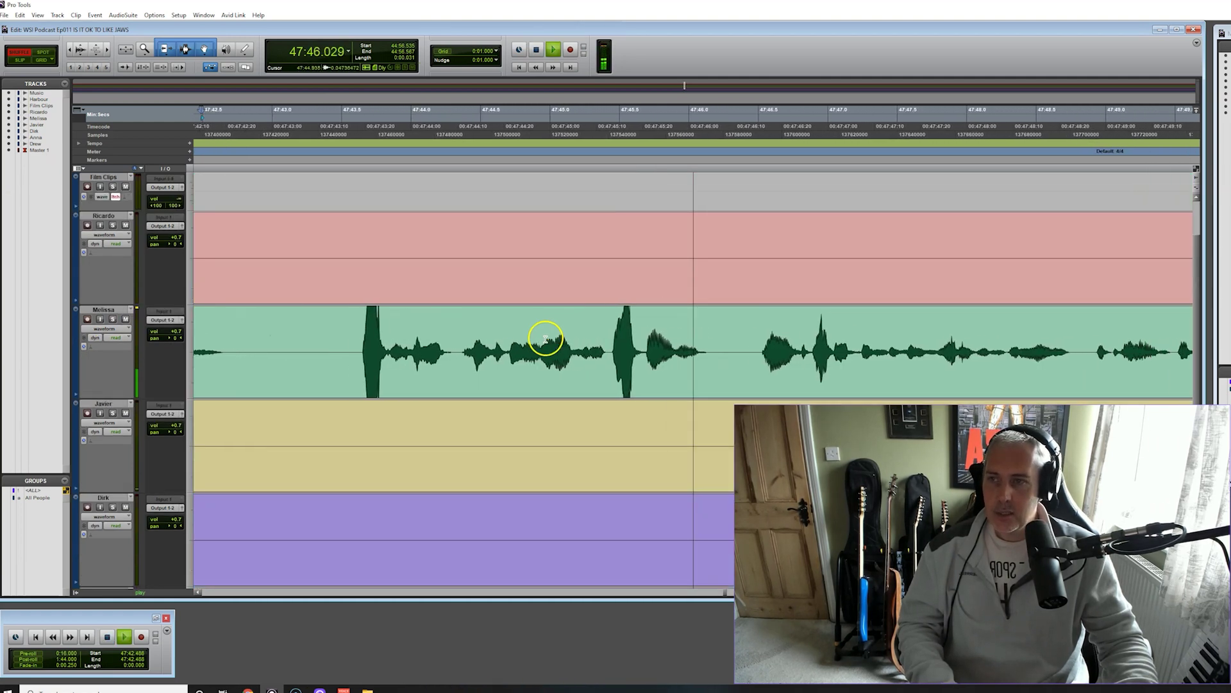
key("space")
left_click(245, 121)
key("space")
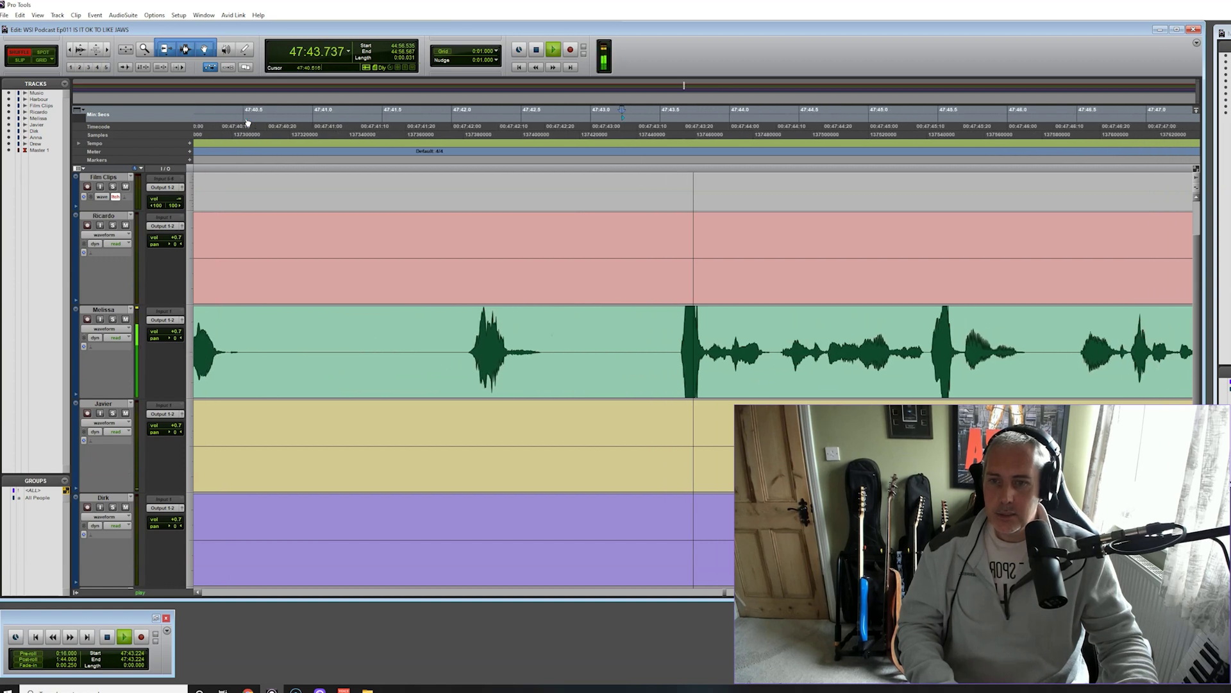
key("space")
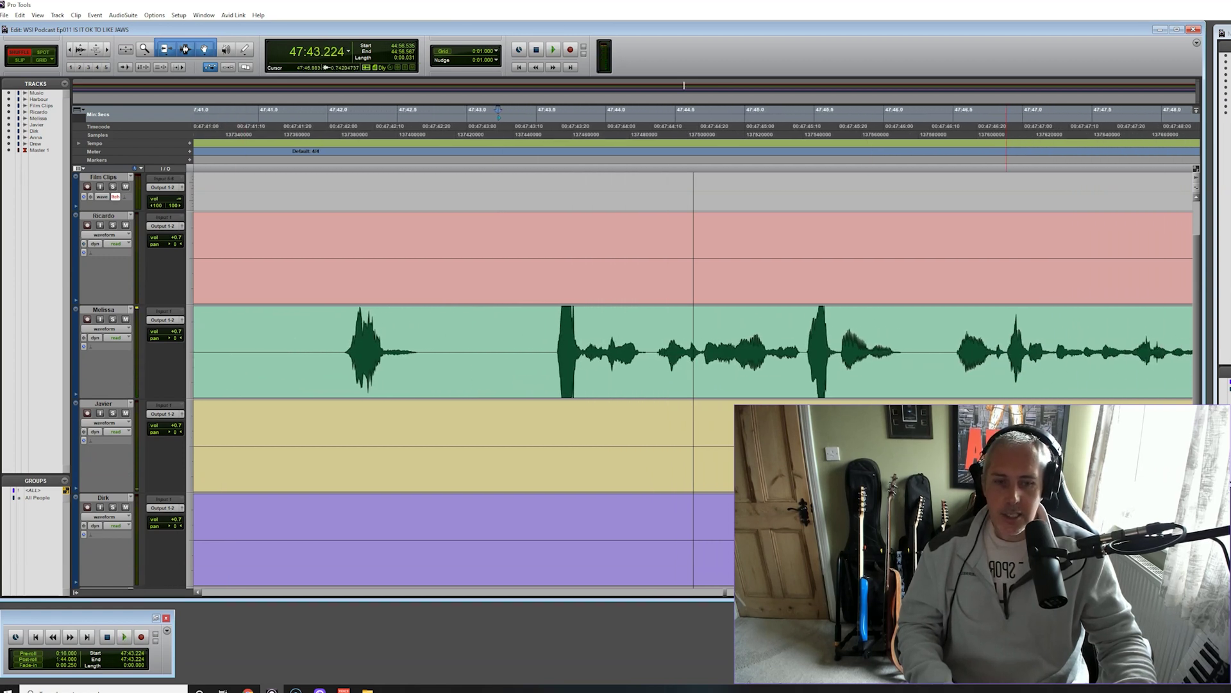
Zoom in and separate the loud burst on the green track into its own clip
key("ctrl+bracketright")
key("ctrl+bracketright")
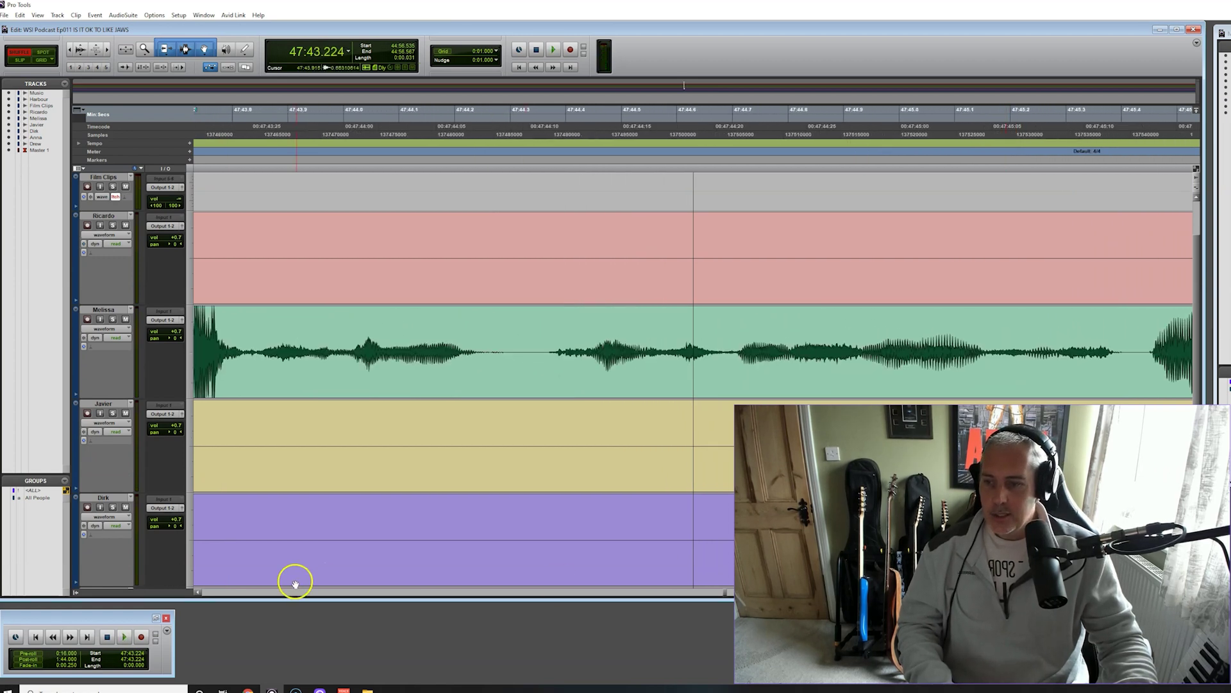
left_click(199, 593)
left_click(200, 593)
left_click(199, 593)
left_click(200, 593)
left_click(199, 592)
left_click(199, 592)
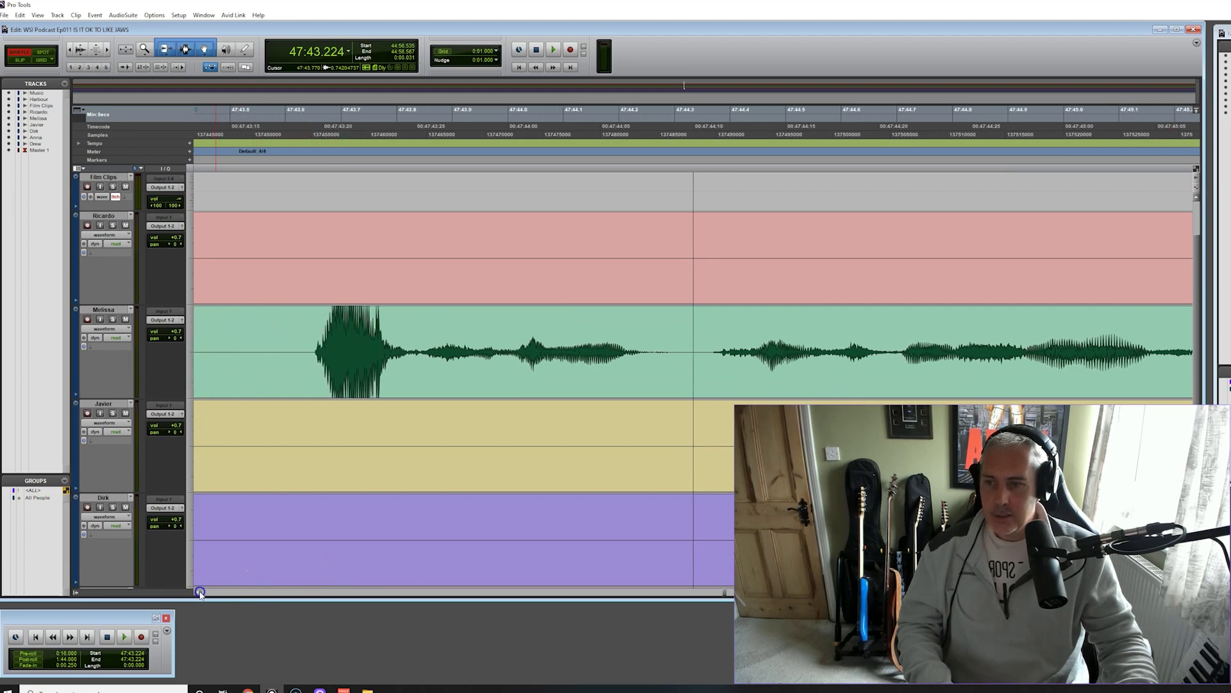
left_click(199, 593)
left_click_drag(306, 346, 359, 390)
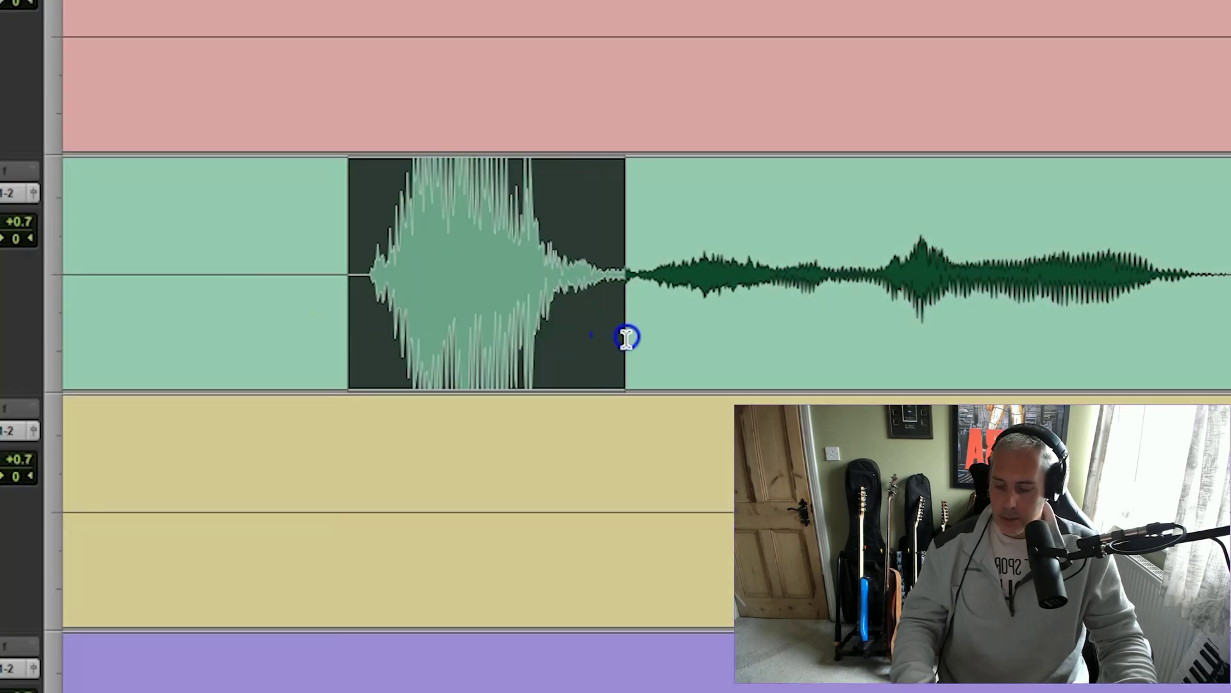
key("ctrl+e")
Crossfade the new clip boundary and audition the area around the burst
left_click_drag(608, 374, 628, 372)
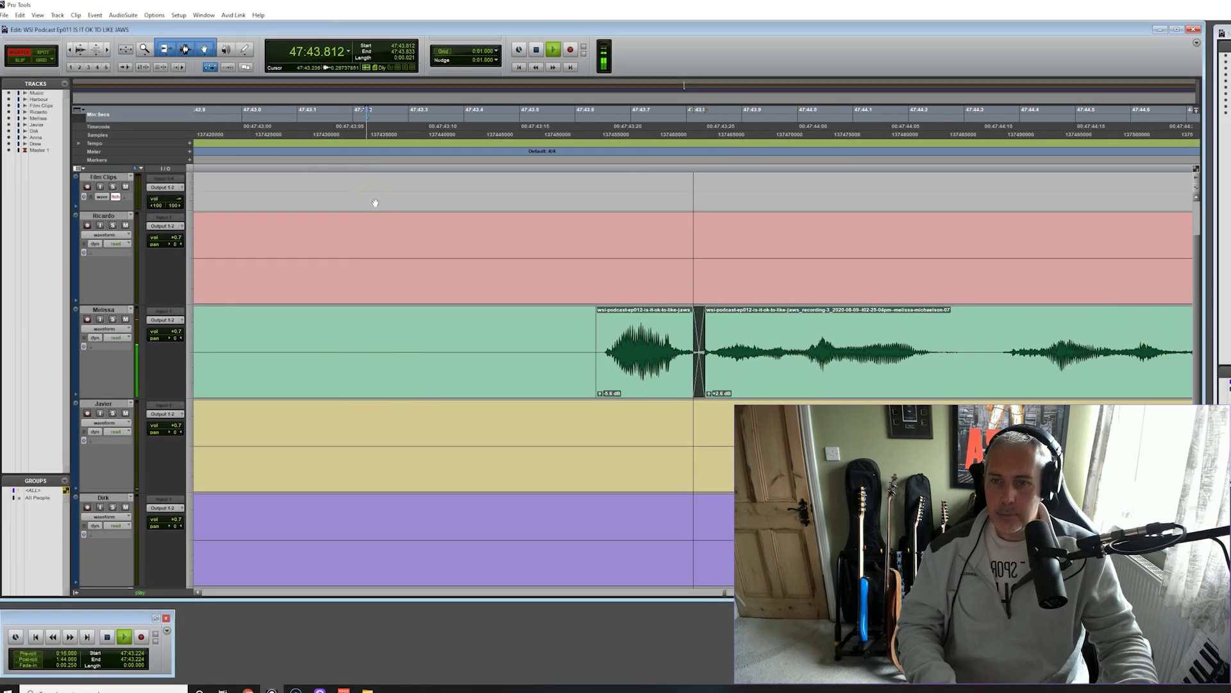
key("space")
key("space")
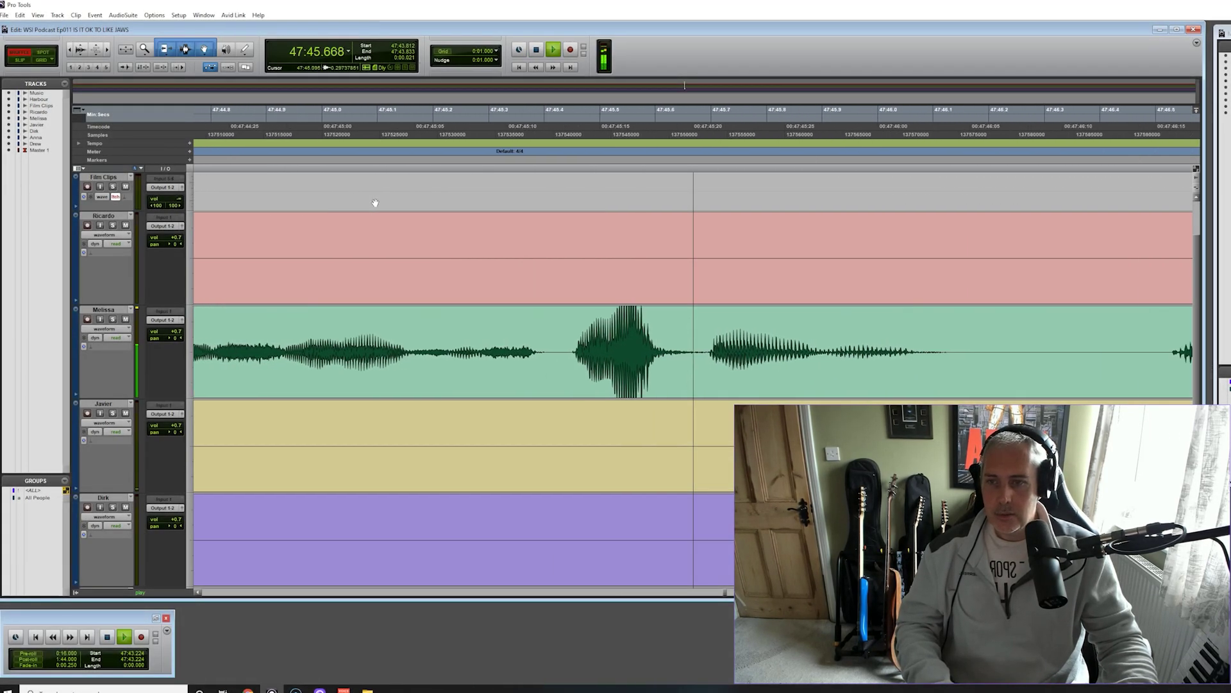
left_click(336, 457)
Re-split the green burst, lower it to -4.6 dB, crossfade its right edge, then zoom out
left_click_drag(375, 357, 517, 373)
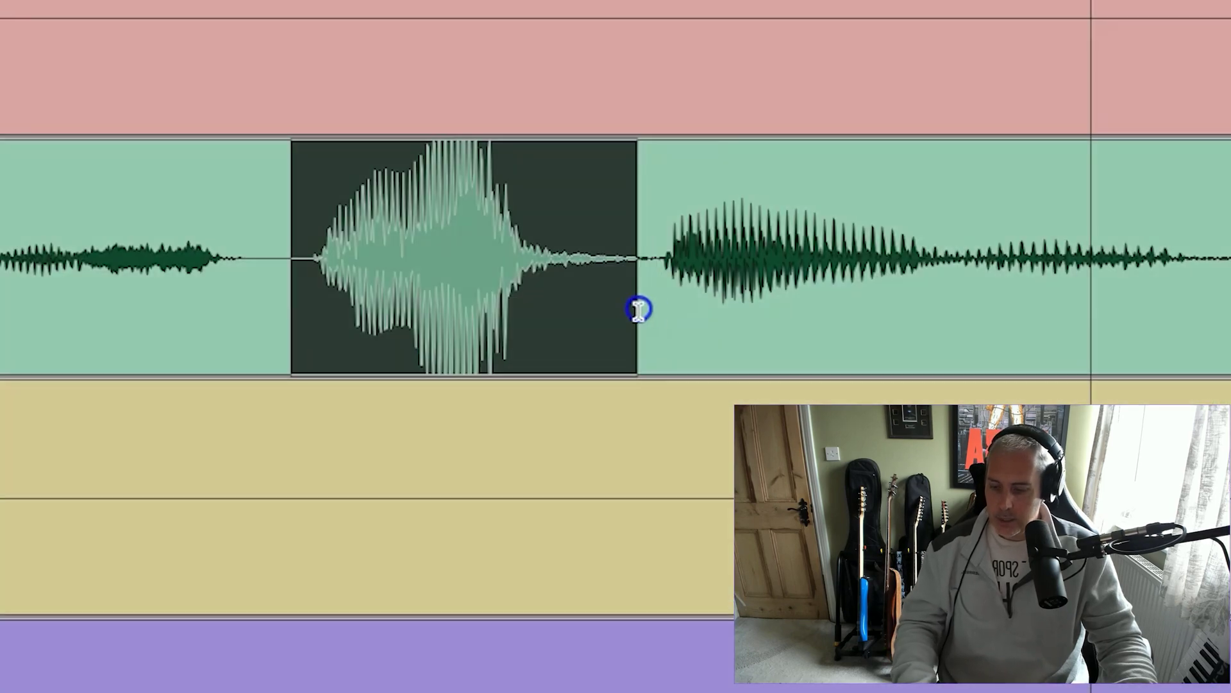
key("ctrl+e")
left_click(393, 387)
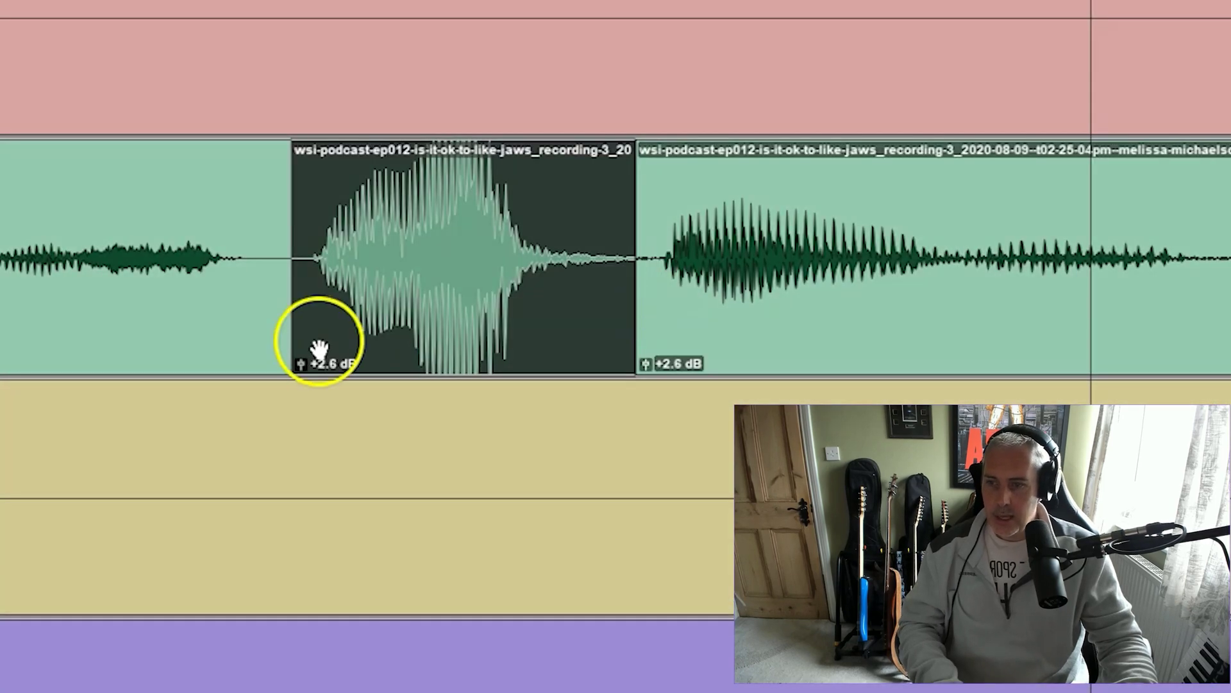
left_click_drag(300, 363, 321, 331)
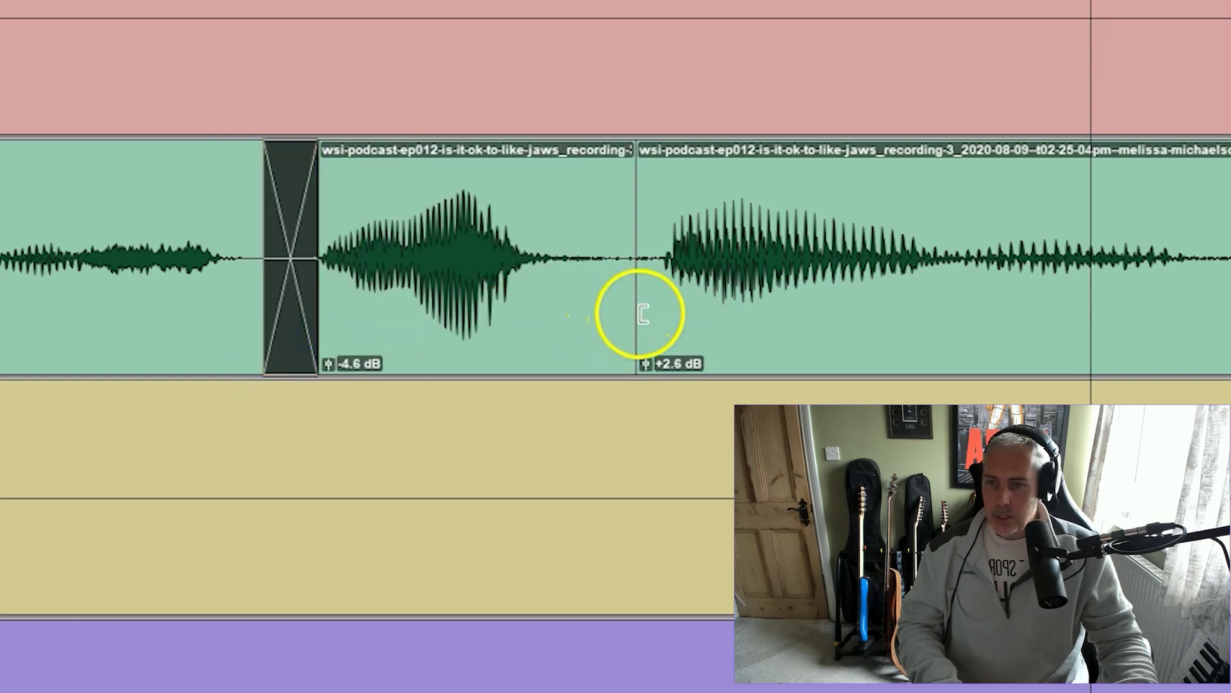
left_click_drag(635, 341, 661, 340)
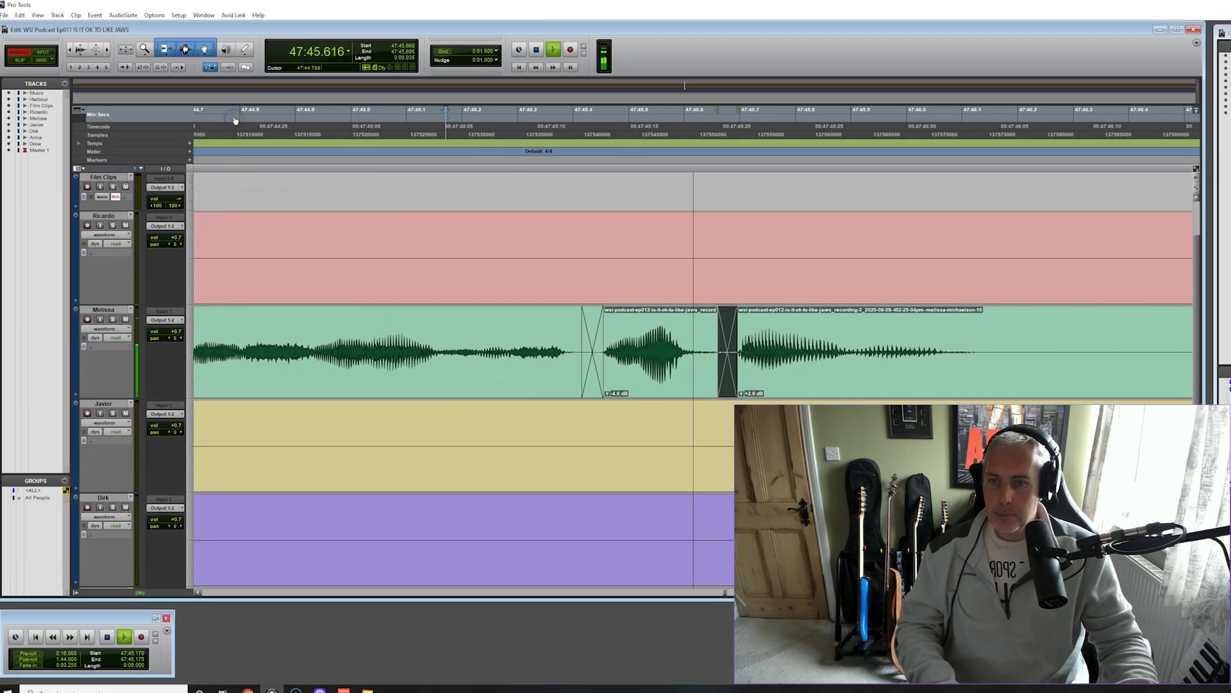
key("space")
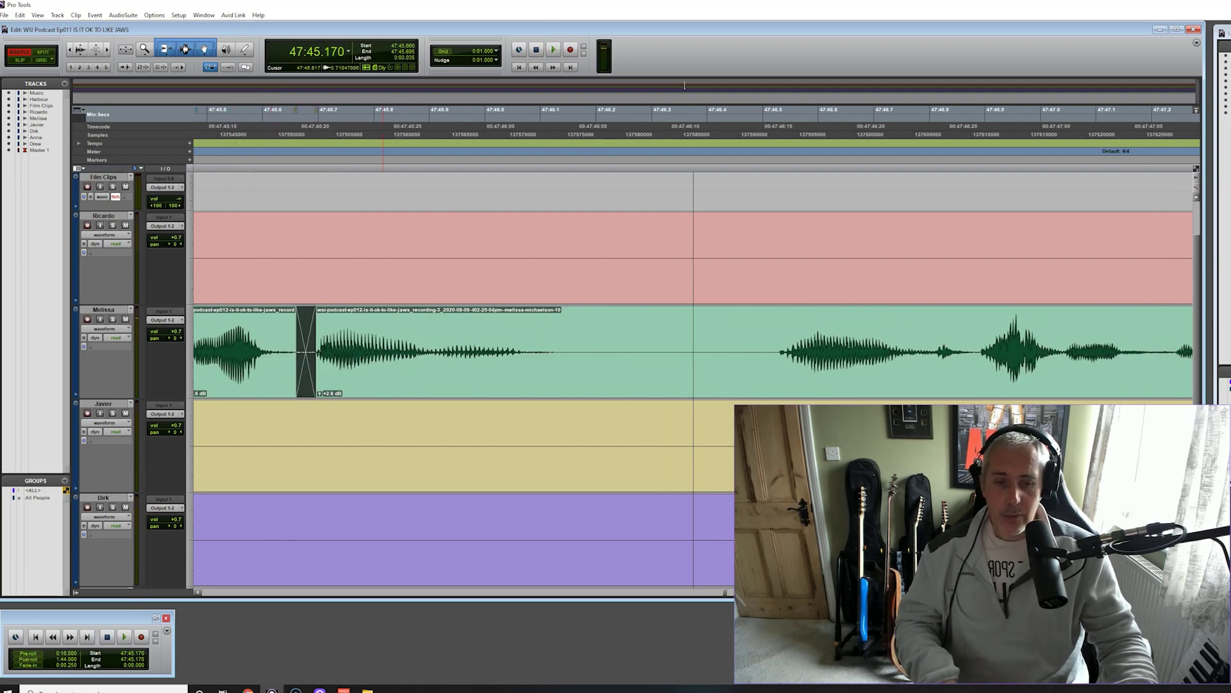
key("ctrl+bracketleft")
key("ctrl+bracketleft")
key("ctrl+bracketleft")
key("ctrl+bracketleft")
key("ctrl+bracketleft")
key("ctrl+bracketleft")
key("ctrl+bracketleft")
key("ctrl+bracketleft")
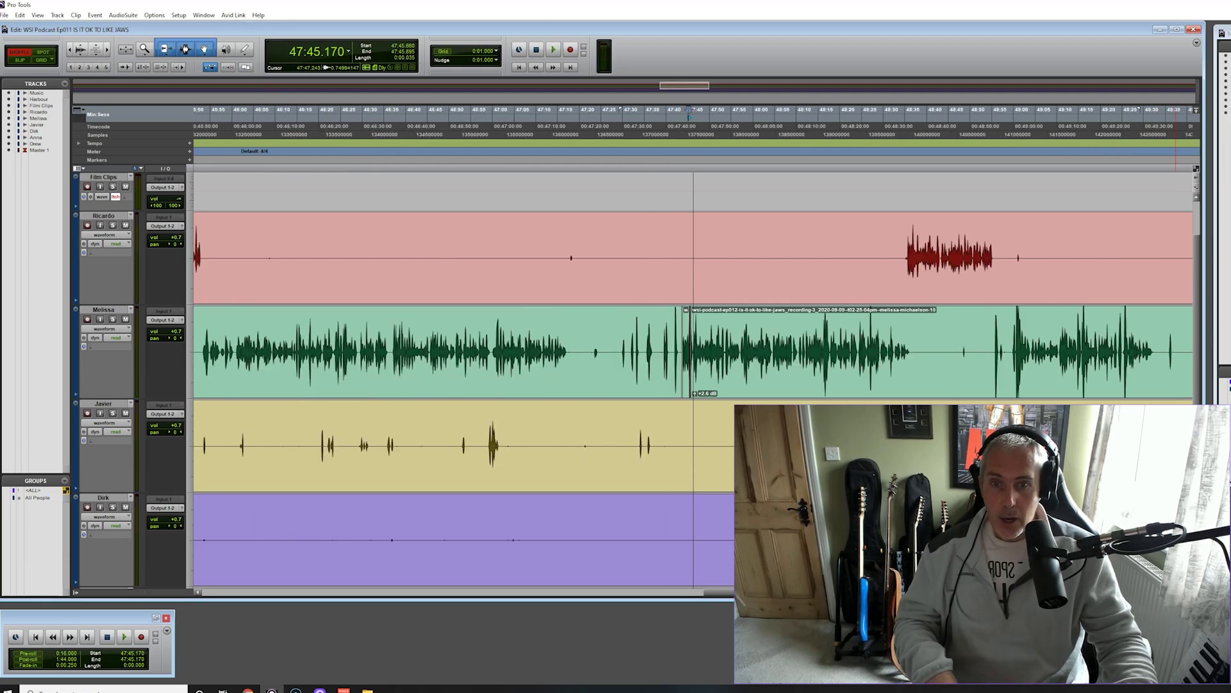
Place the playhead, then zoom out until the whole episode shows across all six speaker tracks
scroll(829, 320, "down", 3)
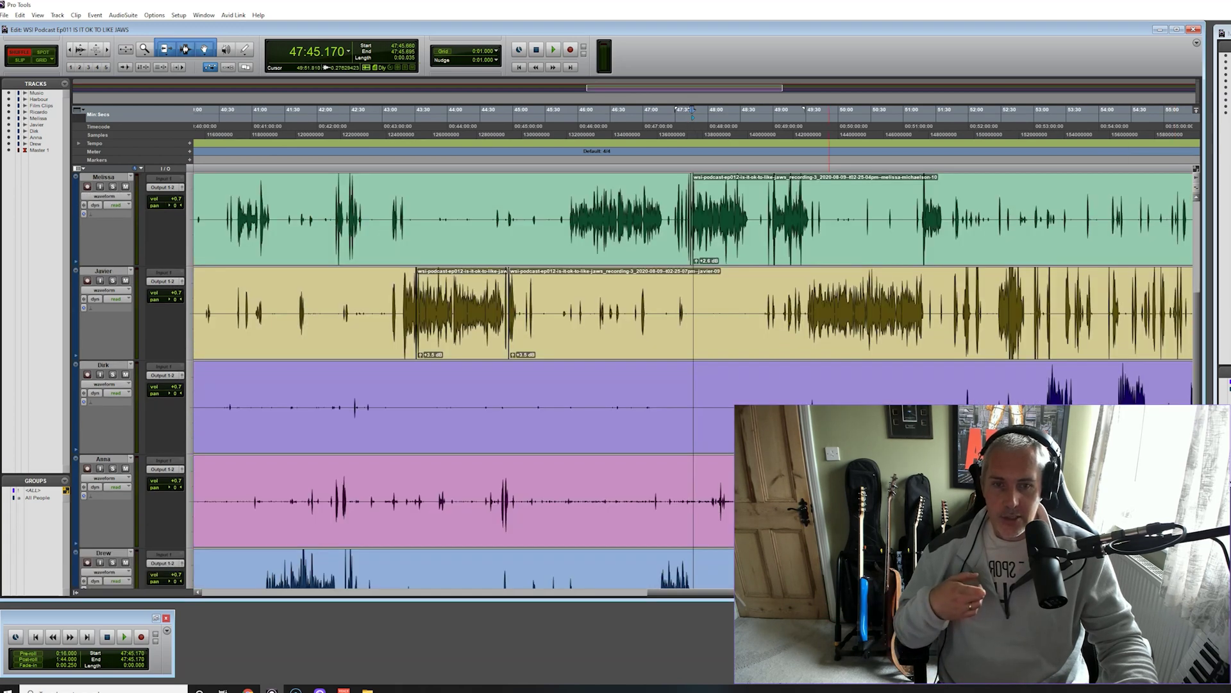
scroll(1093, 391, "up", 2)
key("ctrl+bracketright")
key("ctrl+bracketright")
key("ctrl+bracketright")
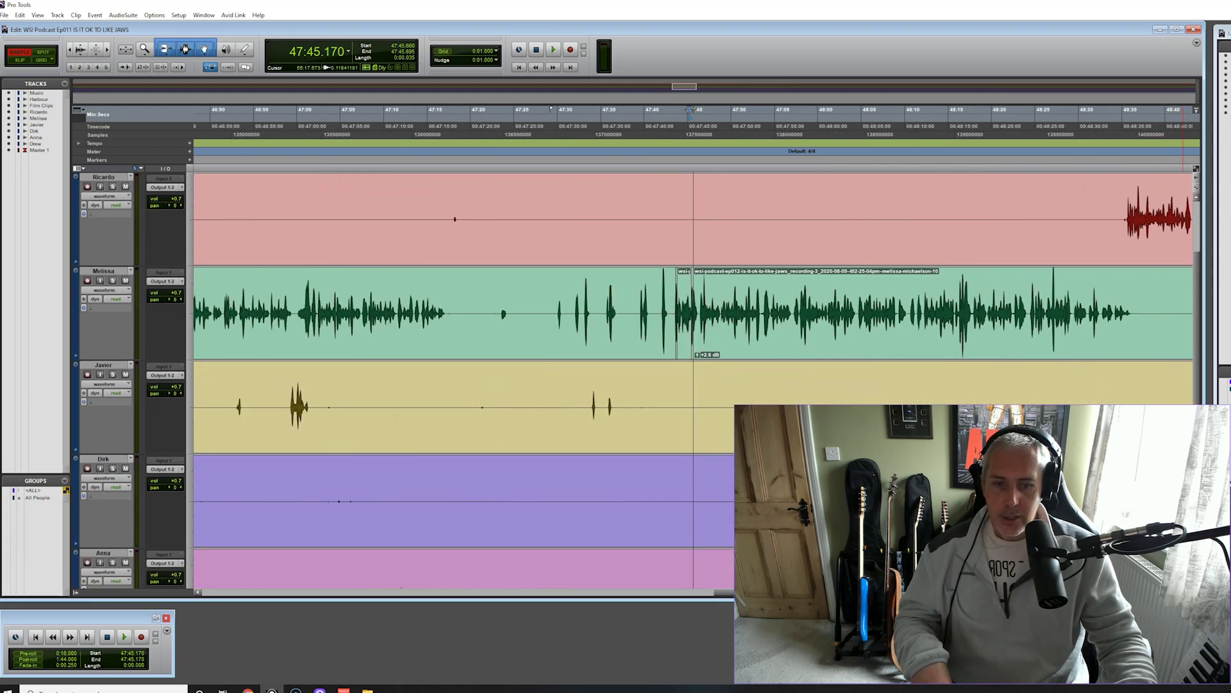
scroll(1080, 411, "right", 10)
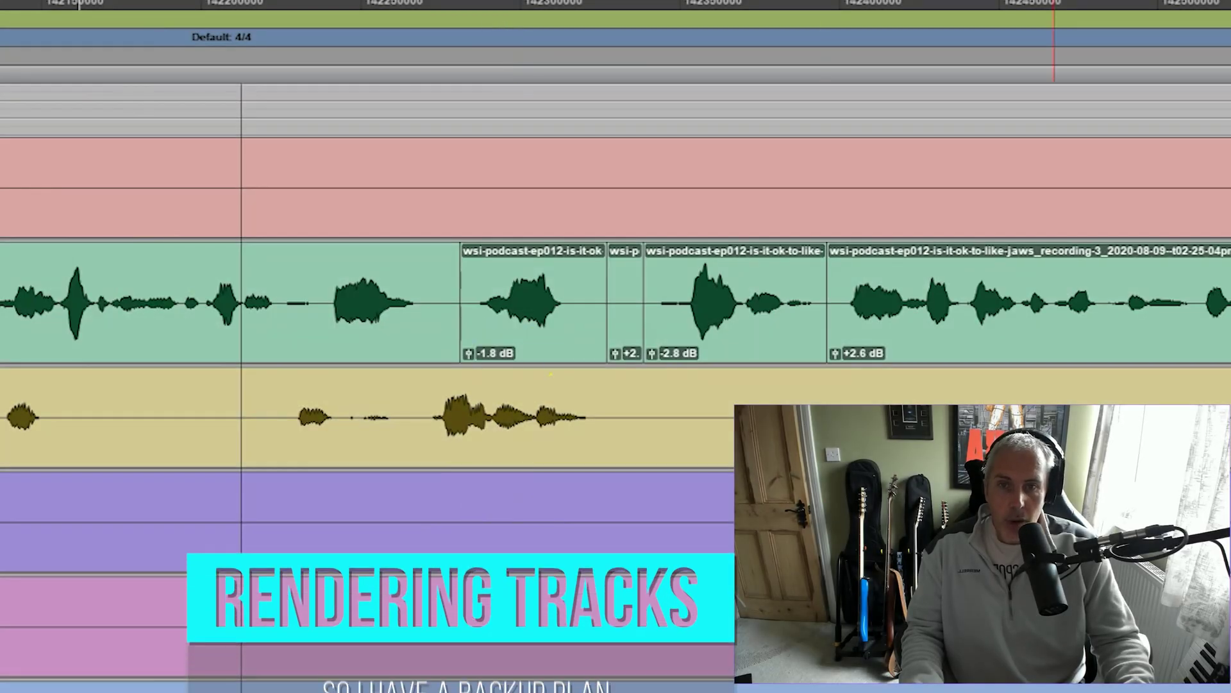
left_click(468, 212)
left_click(553, 289)
left_click(471, 6)
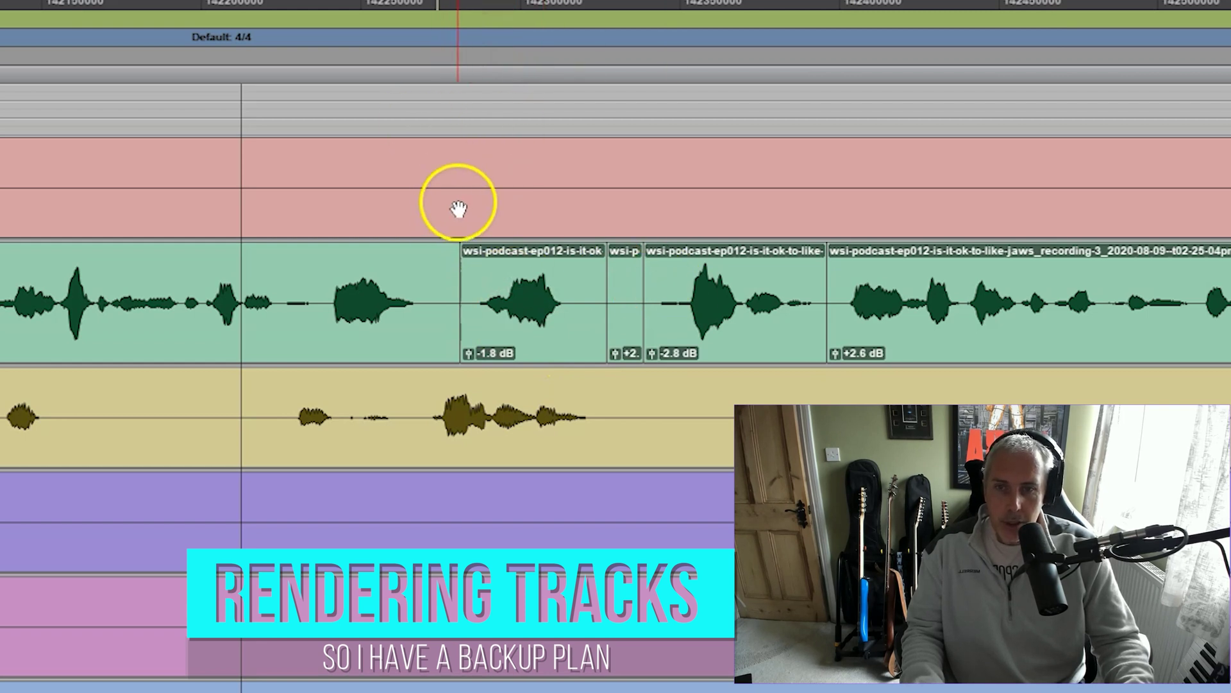
scroll(439, 188, "right", 3)
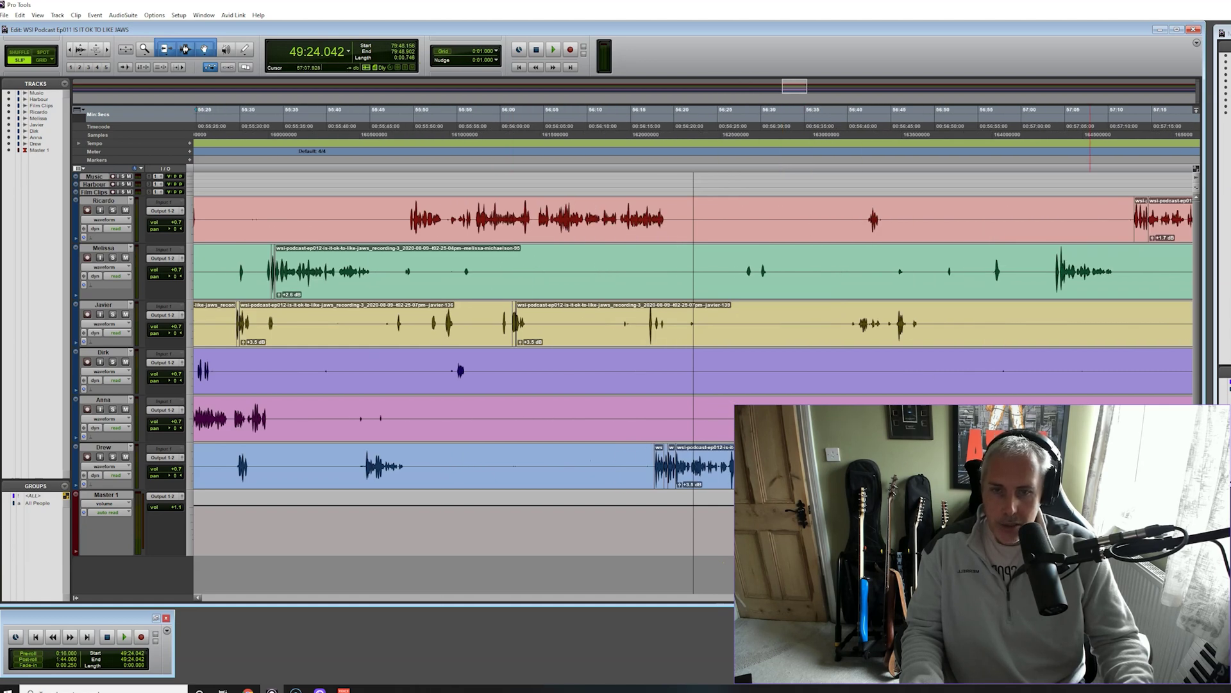
key("ctrl+[")
key("ctrl+[")
key("ctrl+[")
key("ctrl+[")
key("ctrl+[")
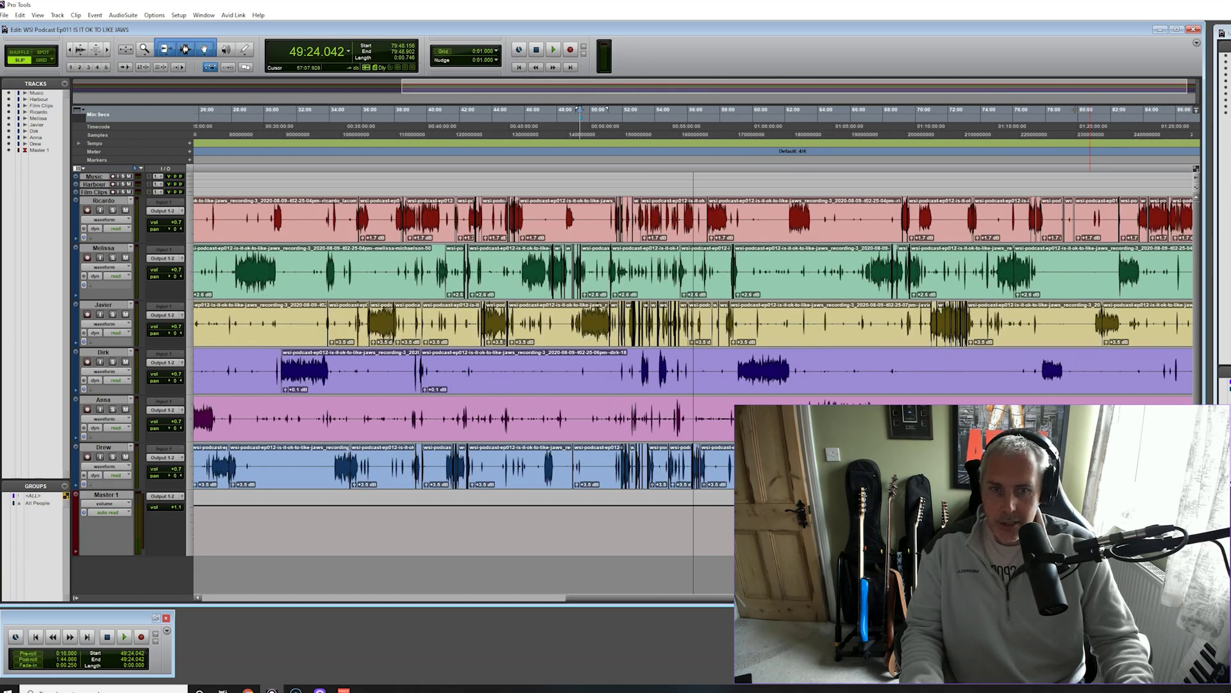
key("ctrl+[")
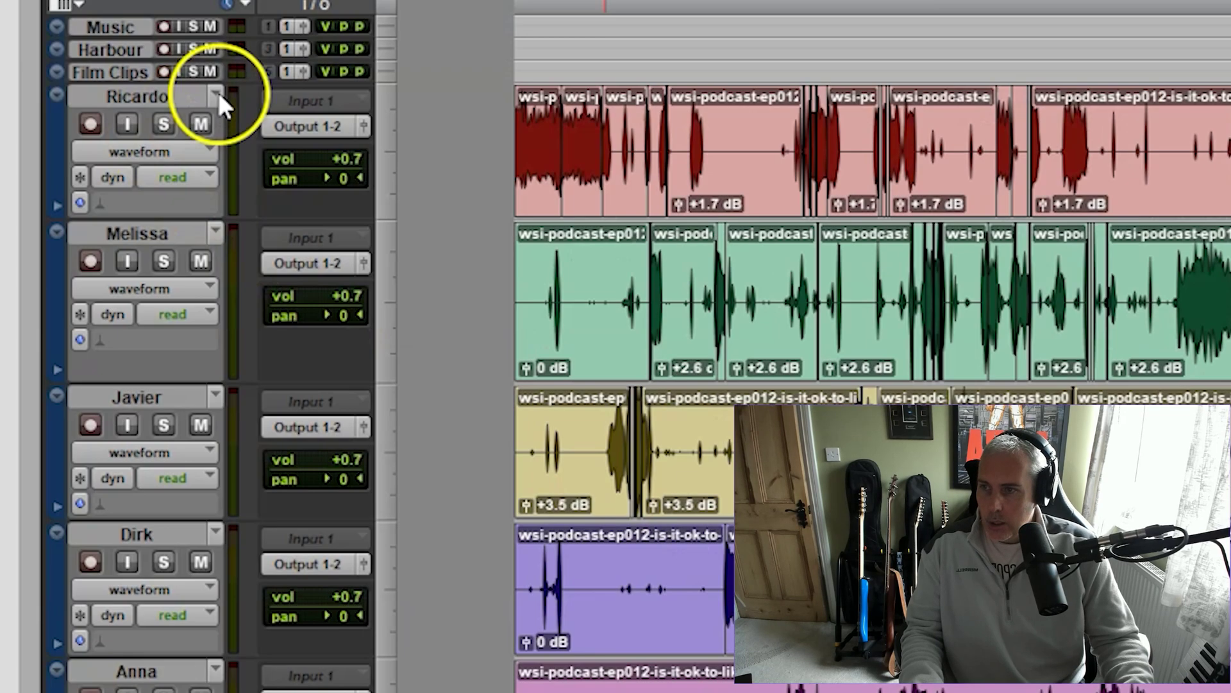
Duplicate the playlists of Ricardo, Melissa and Javier as .01 versions
left_click(130, 201)
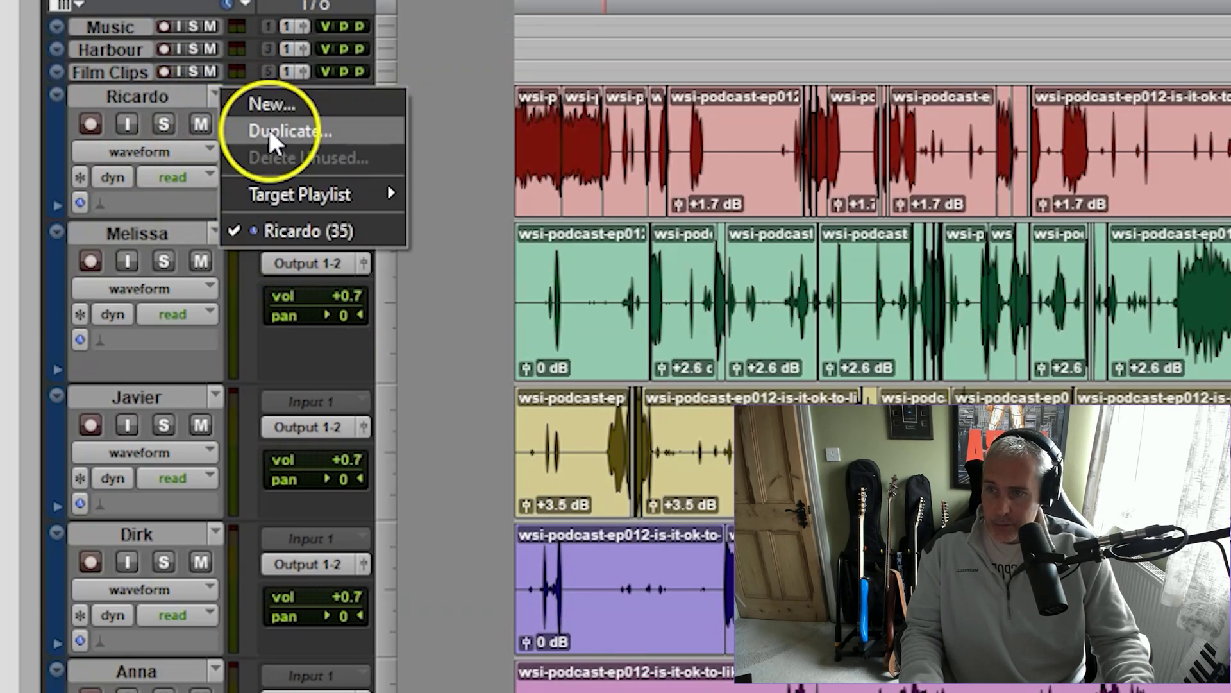
left_click(268, 129)
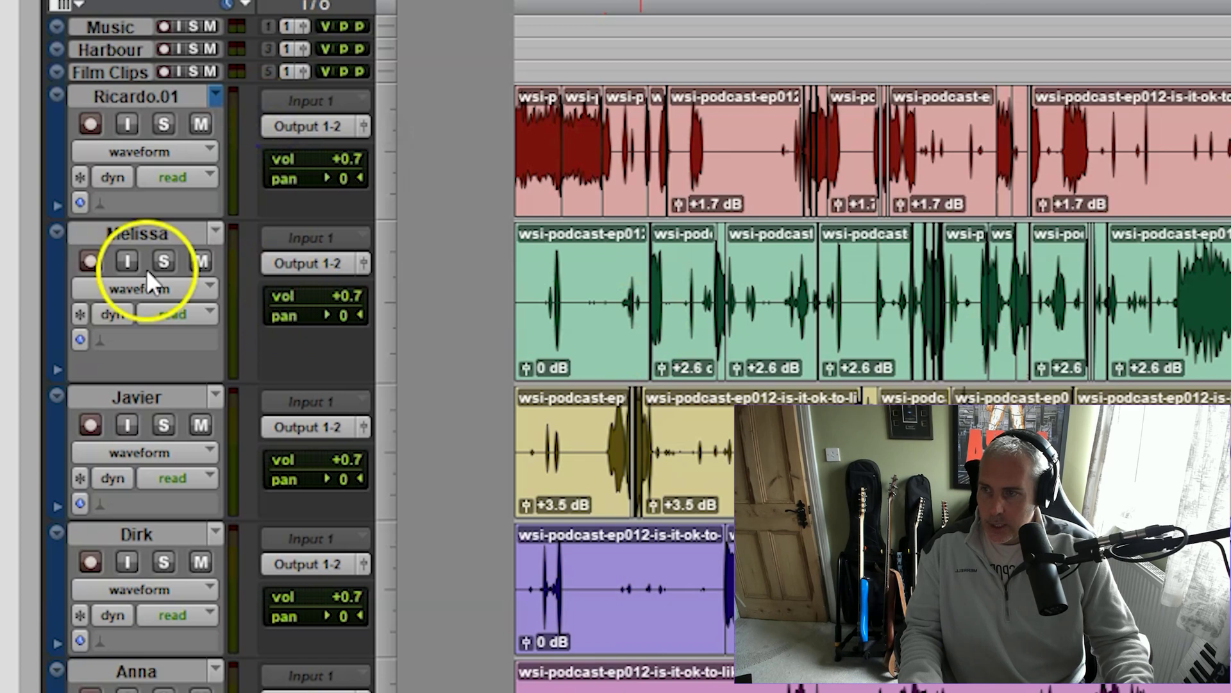
left_click(214, 233)
left_click(287, 270)
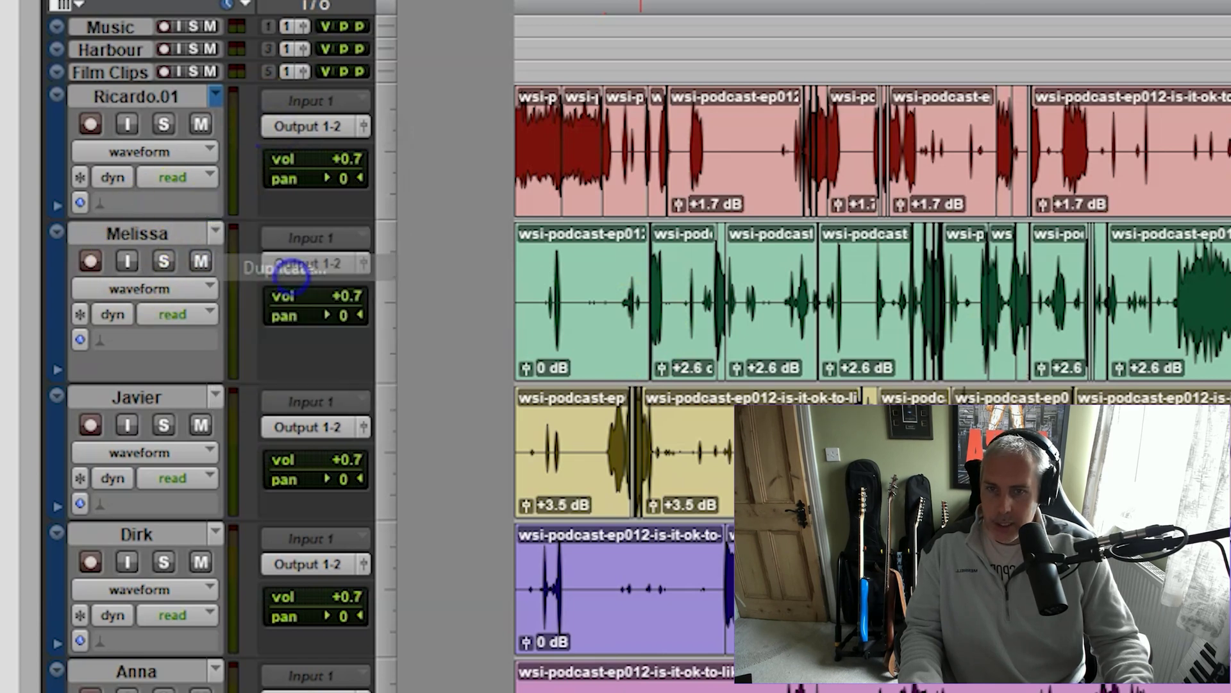
left_click(214, 397)
left_click(248, 434)
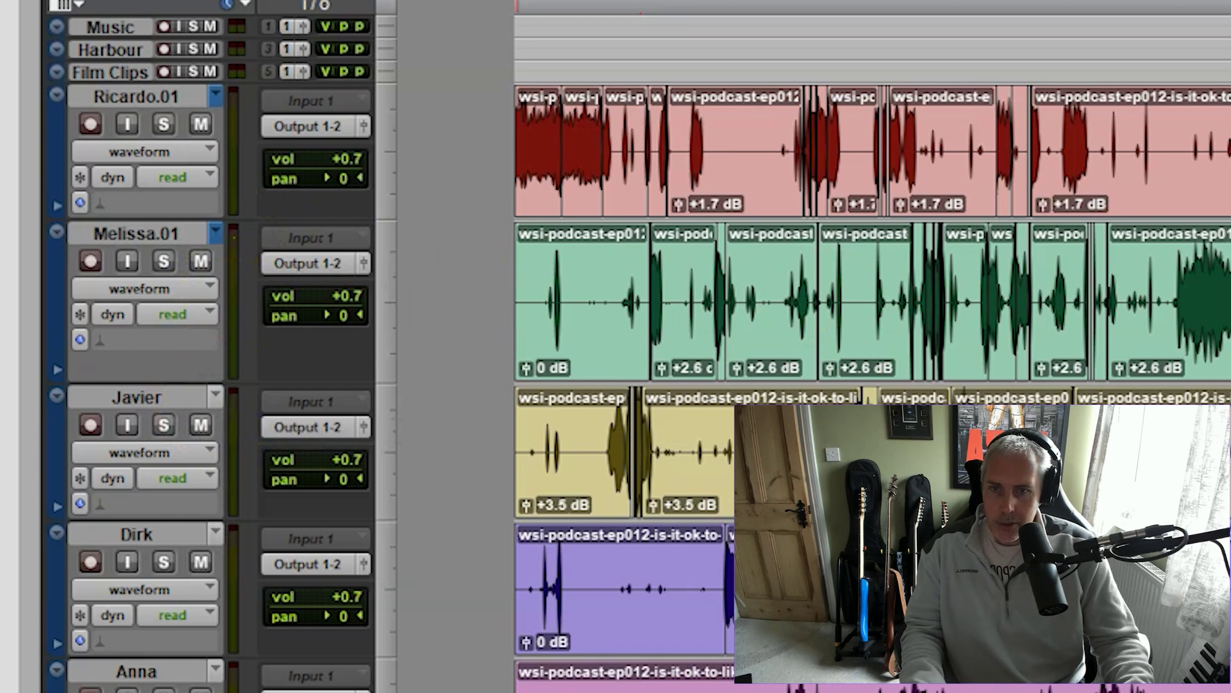
Duplicate the playlists of Dirk, Anna and Drew as .01 versions
left_click(216, 533)
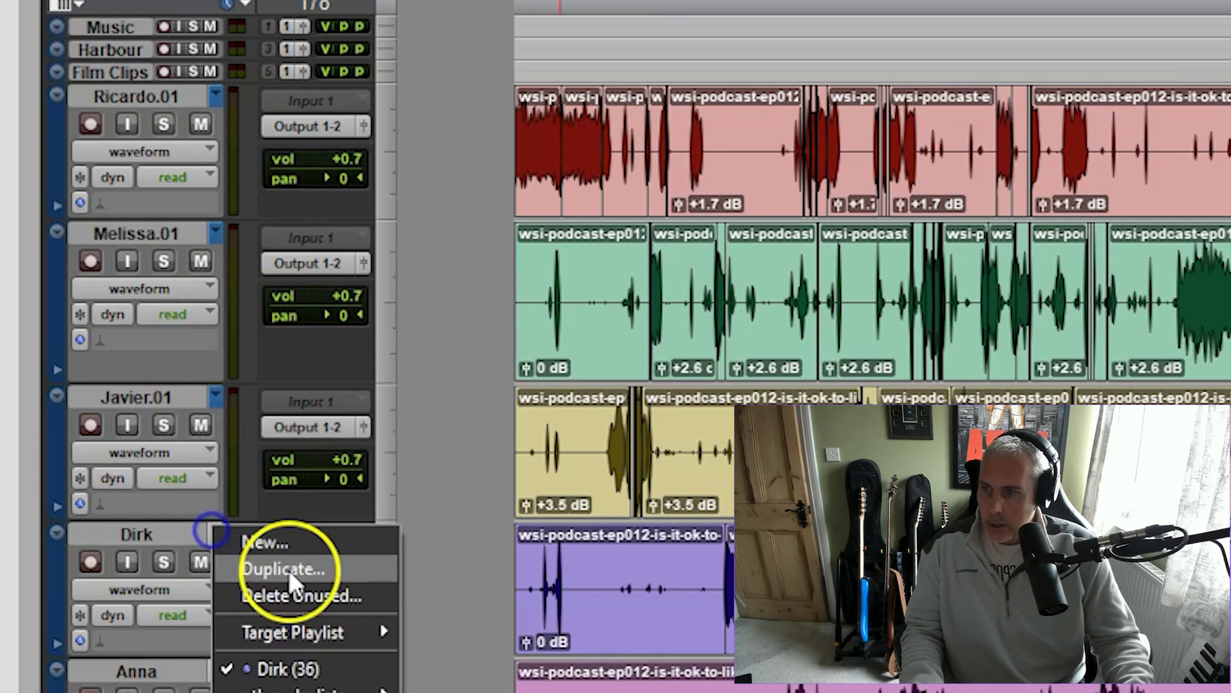
left_click(304, 574)
scroll(385, 577, "down", 3)
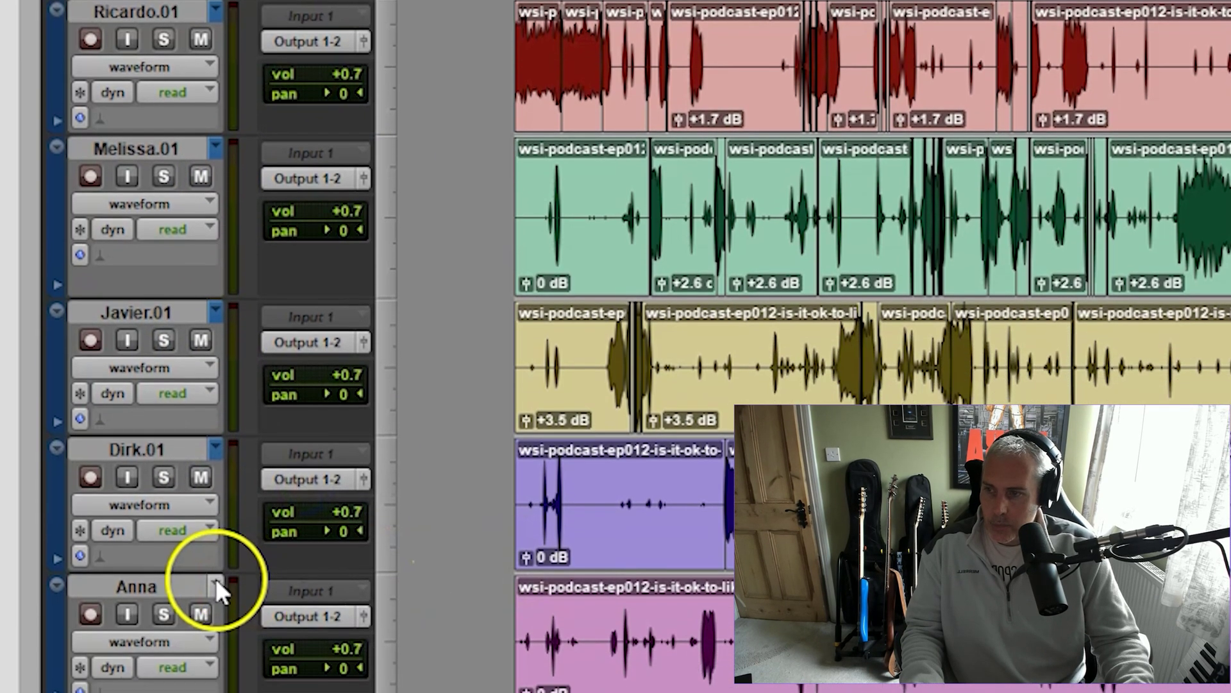
left_click(216, 578)
left_click(263, 618)
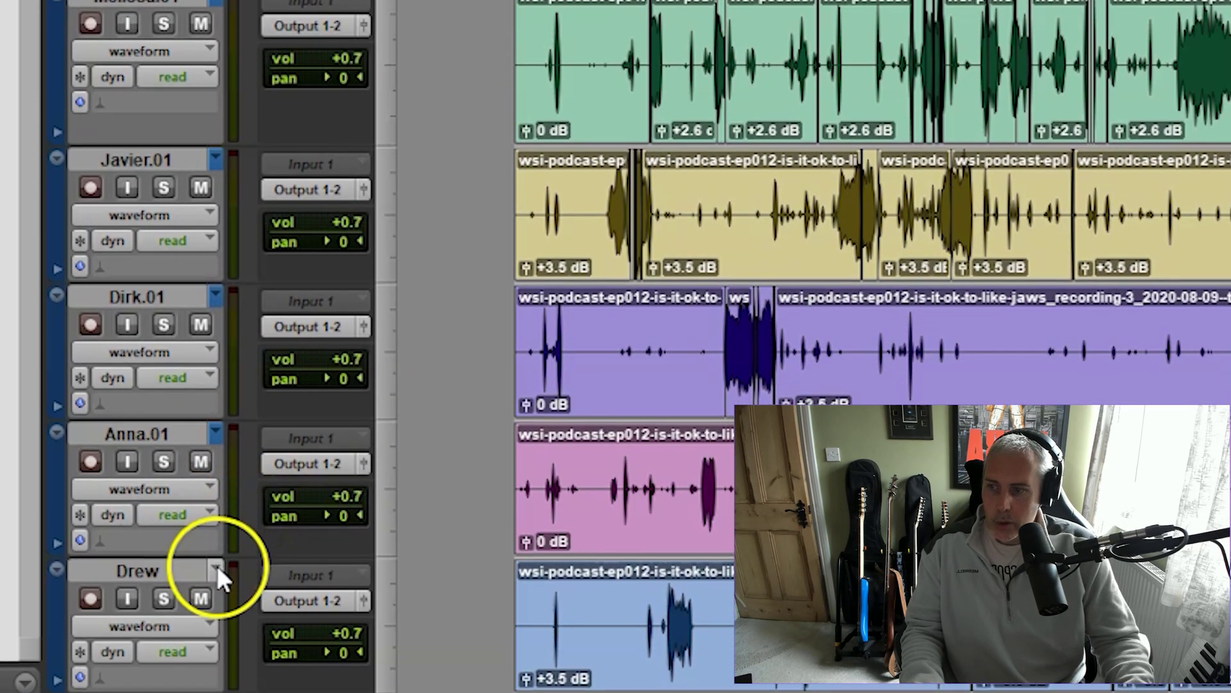
left_click(215, 622)
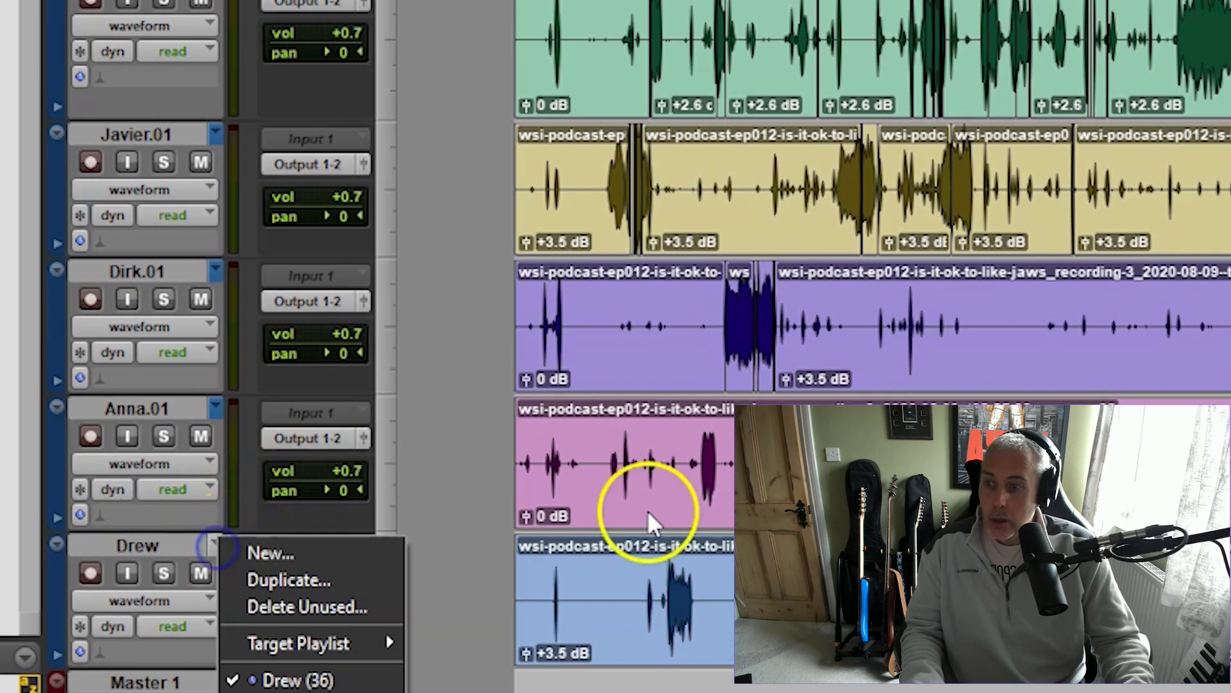
left_click(331, 567)
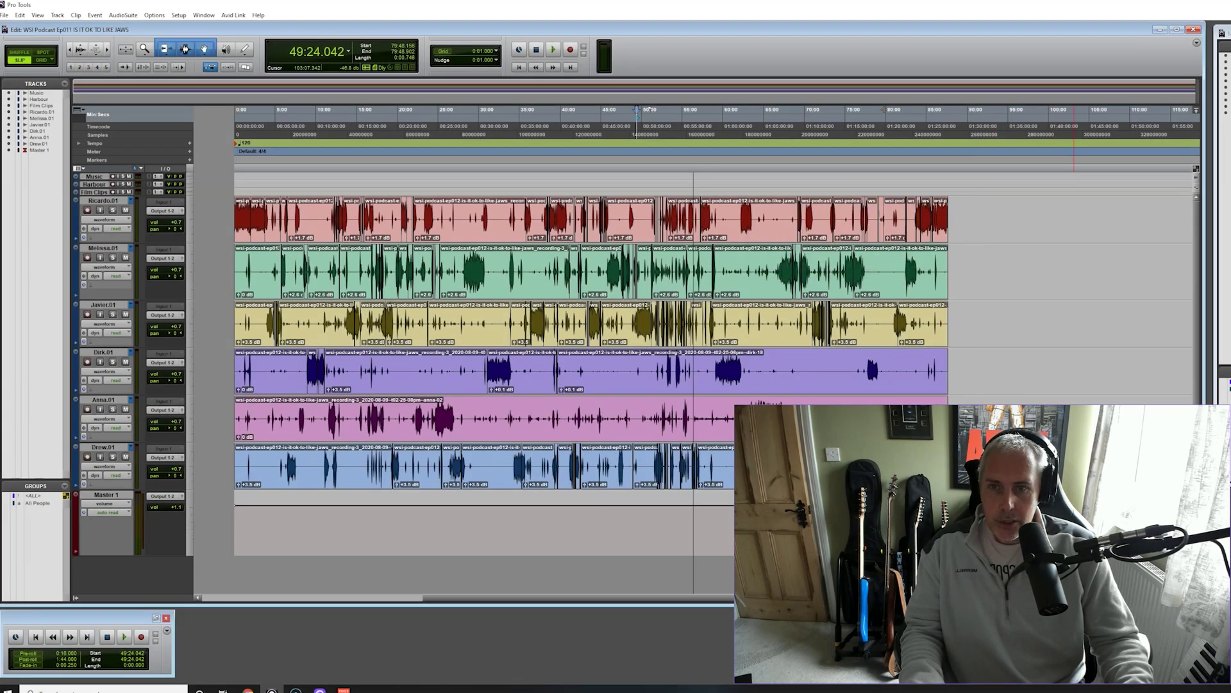
Select all of Ricardo.01 back to 0:00 and consolidate it into the single clip Ricardo.01_01
key("ctrl+]")
key("ctrl+]")
key("ctrl+]")
key("ctrl+]")
key("ctrl+]")
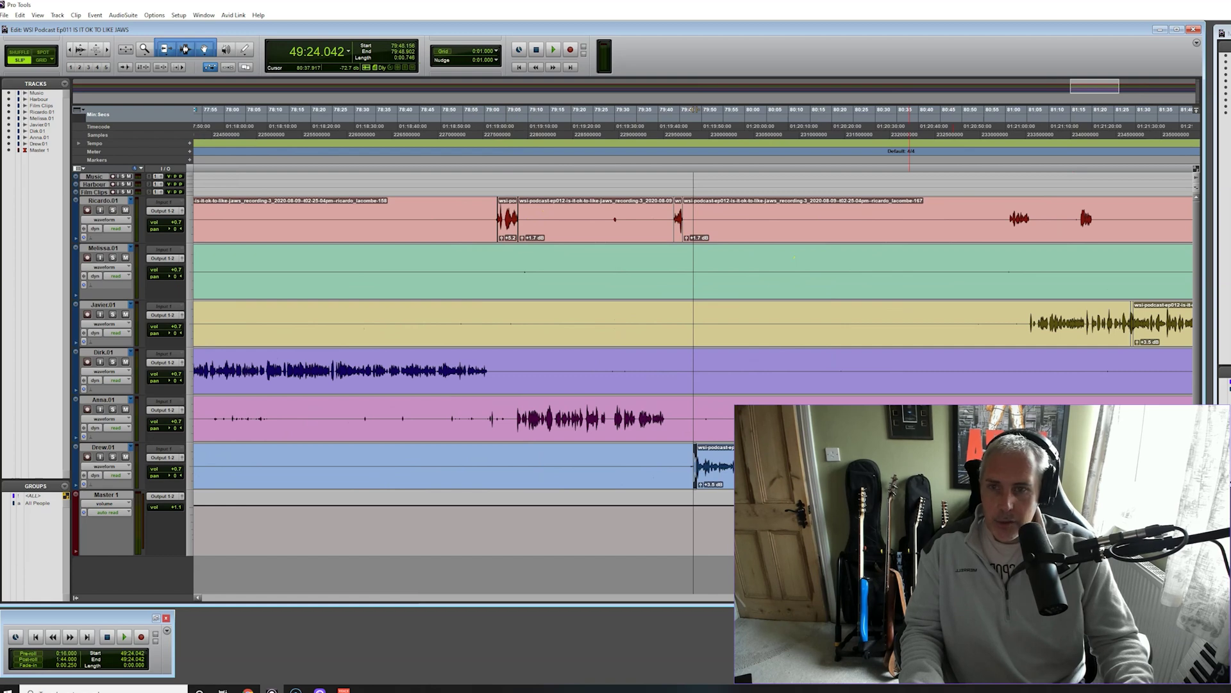
key("ctrl+[")
key("ctrl+[")
key("ctrl+[")
key("ctrl+[")
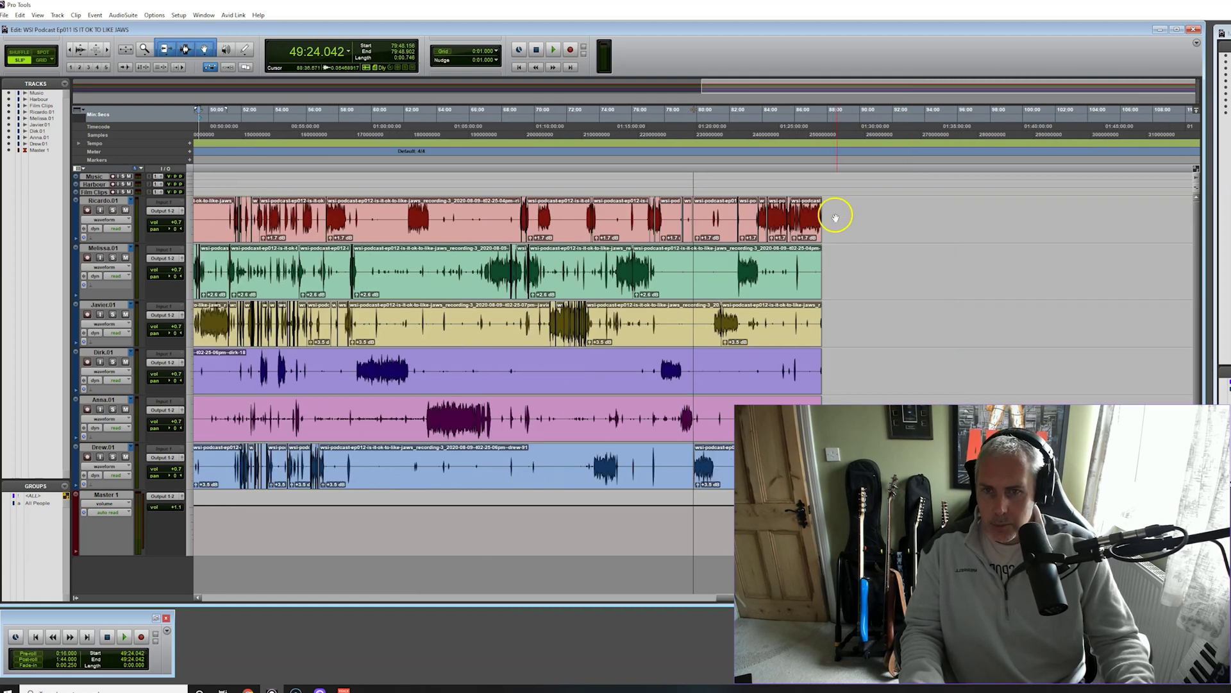
left_click_drag(825, 203, 160, 223)
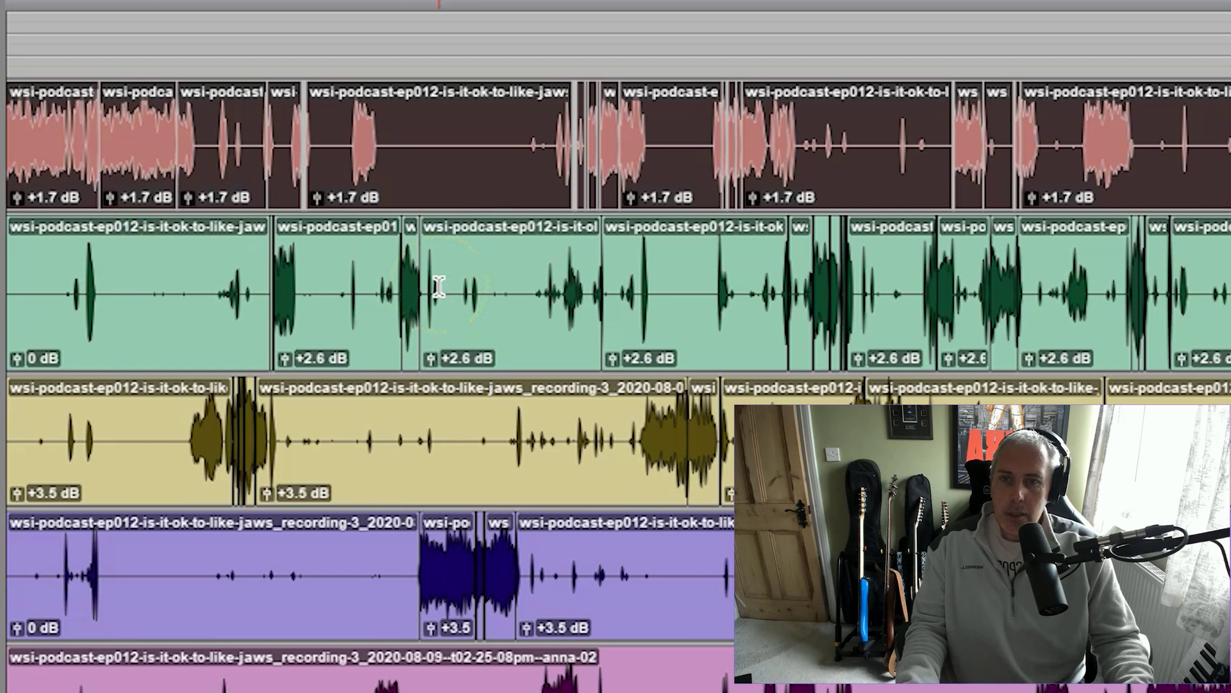
key("alt+shift+3")
left_click(401, 270)
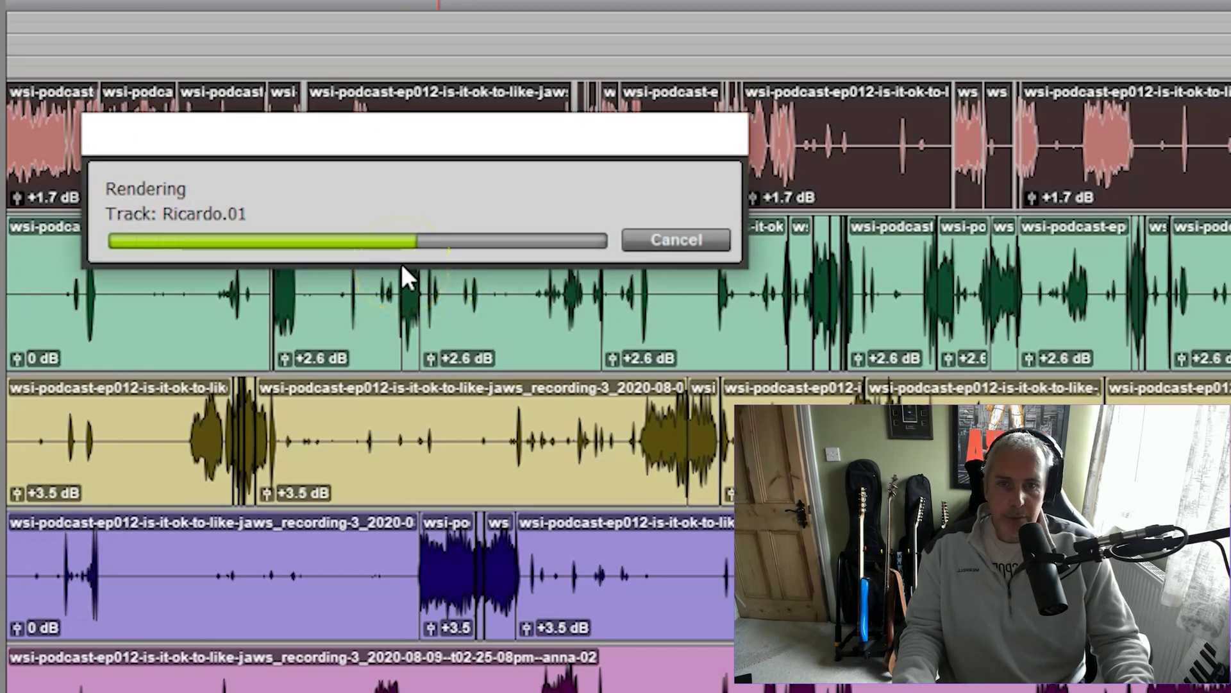
left_click(437, 280)
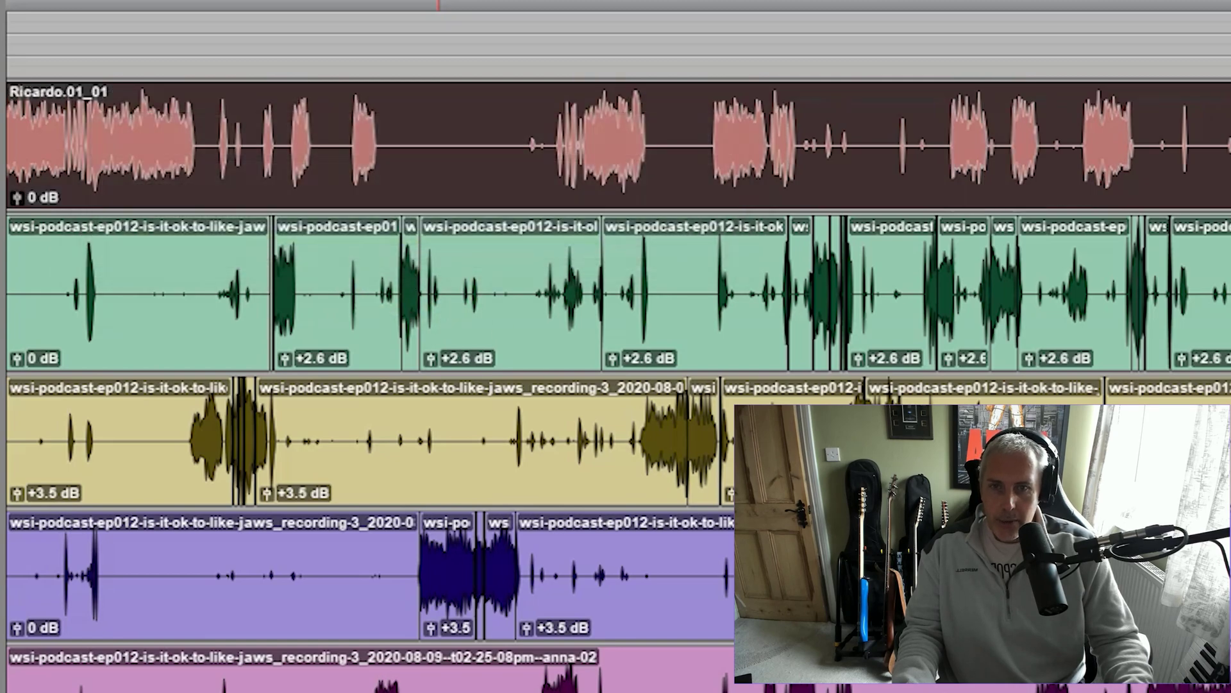
key("ctrl+bracketright")
key("ctrl+bracketright")
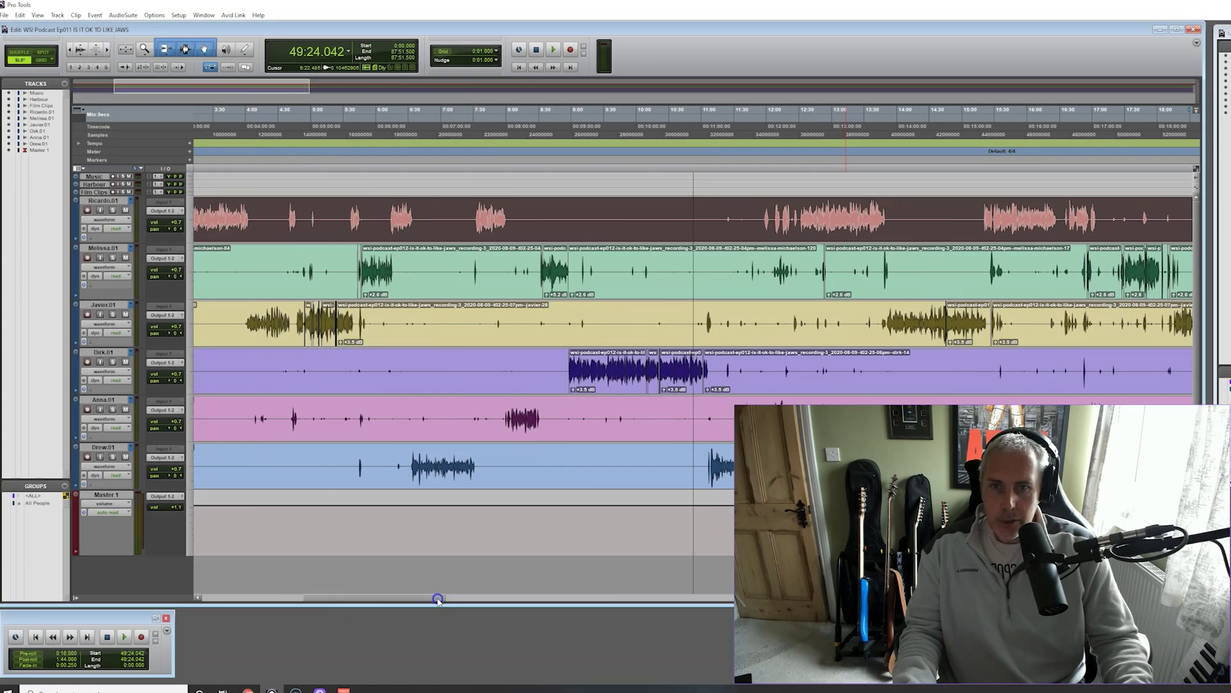
left_click_drag(435, 592, 1193, 606)
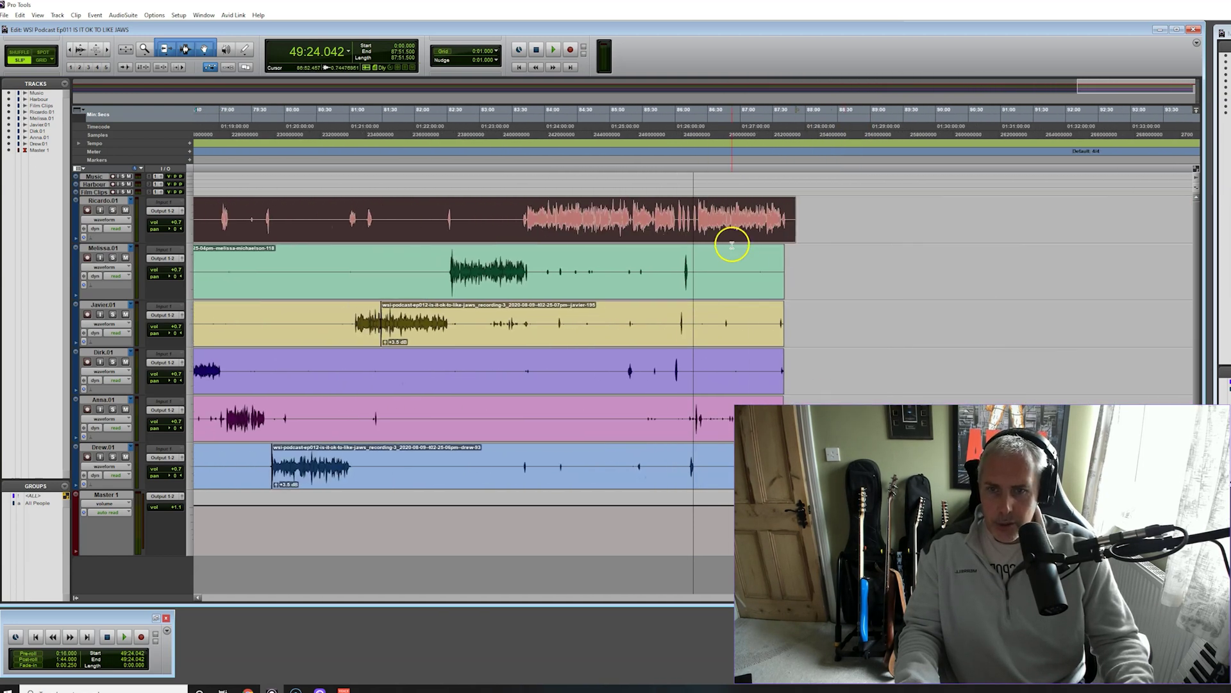
Consolidate Melissa.01 into one clip, check her original playlist, then return to Melissa.01
left_click_drag(796, 256, 125, 263)
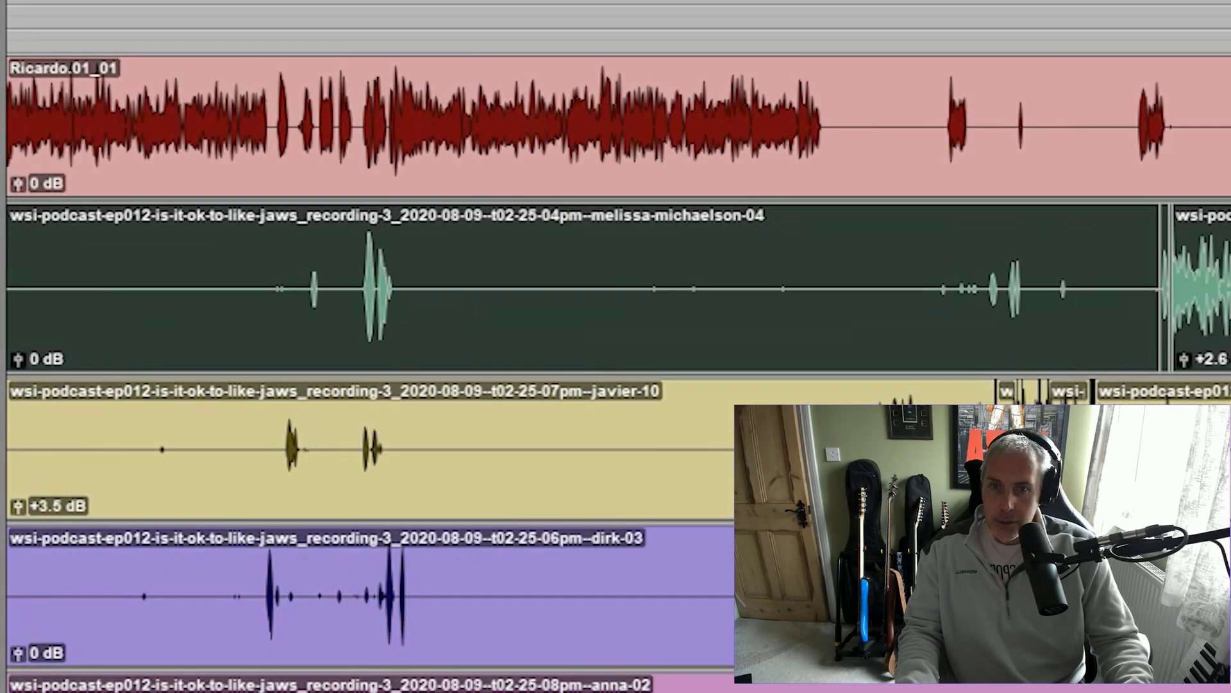
key("alt+shift+3")
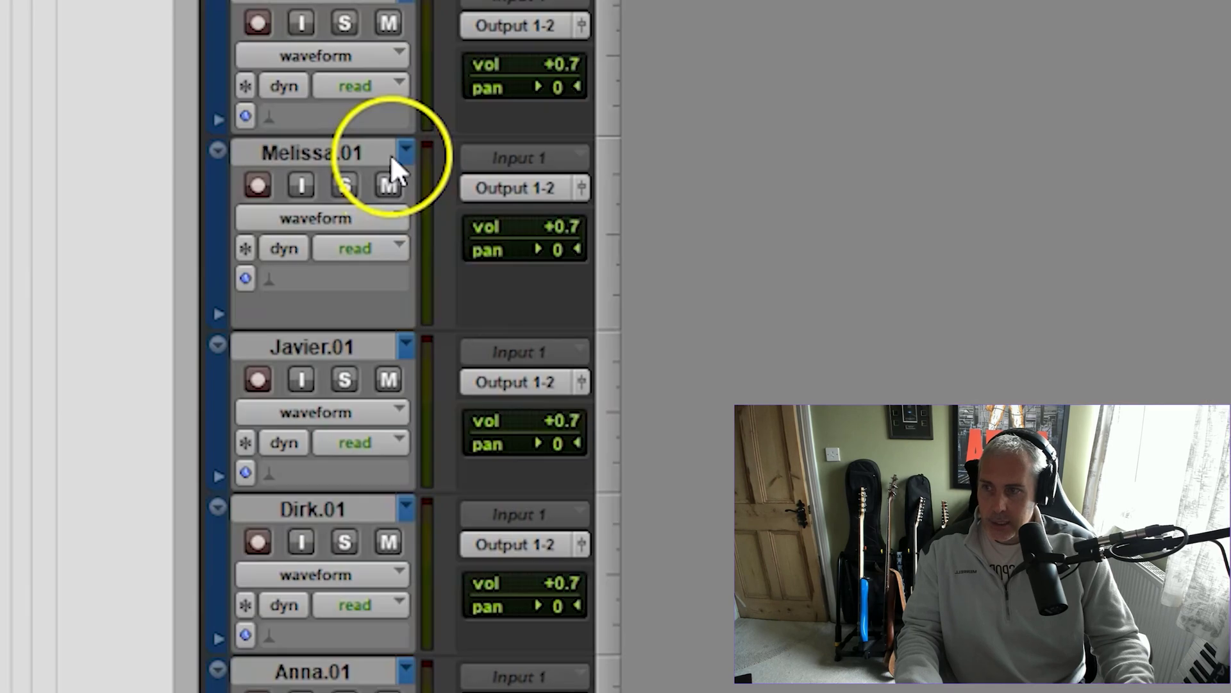
left_click(171, 214)
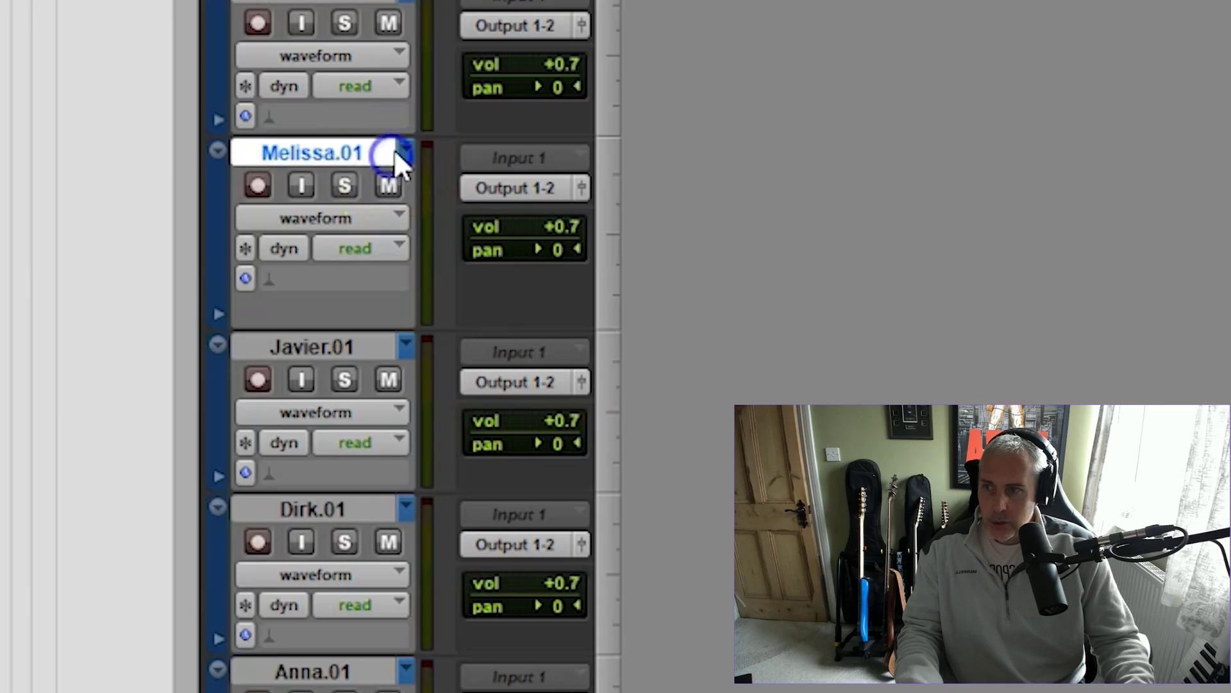
left_click(403, 153)
left_click(516, 300)
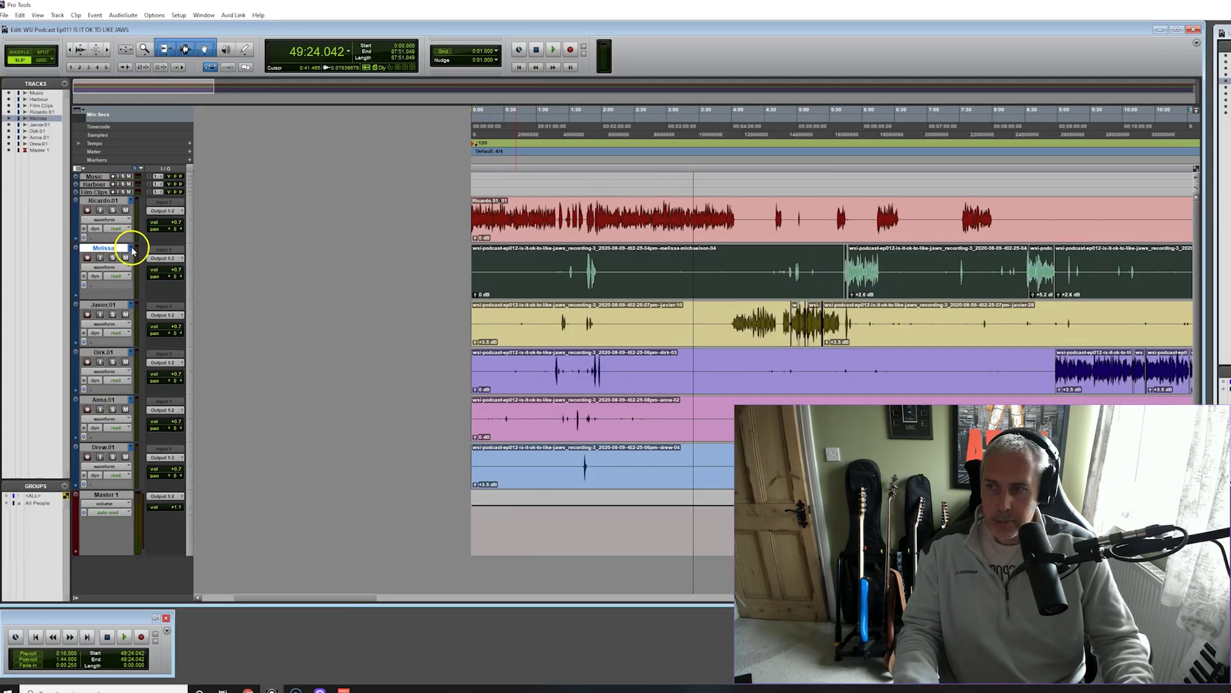
left_click(132, 249)
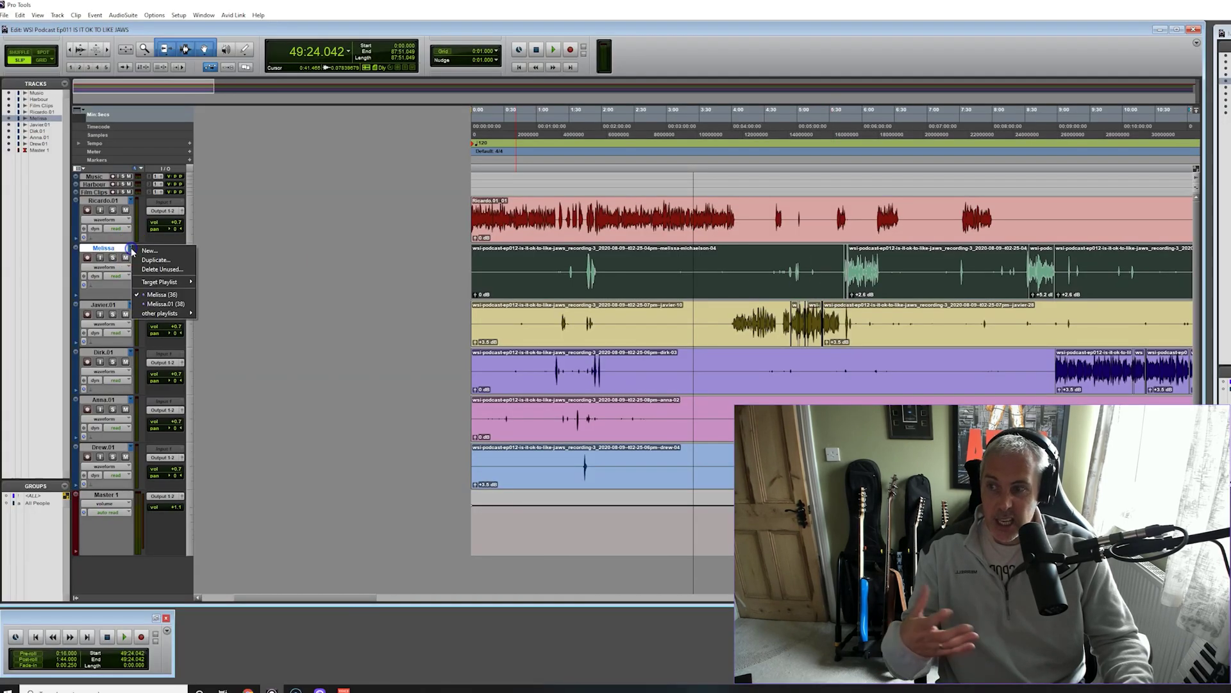
left_click(168, 304)
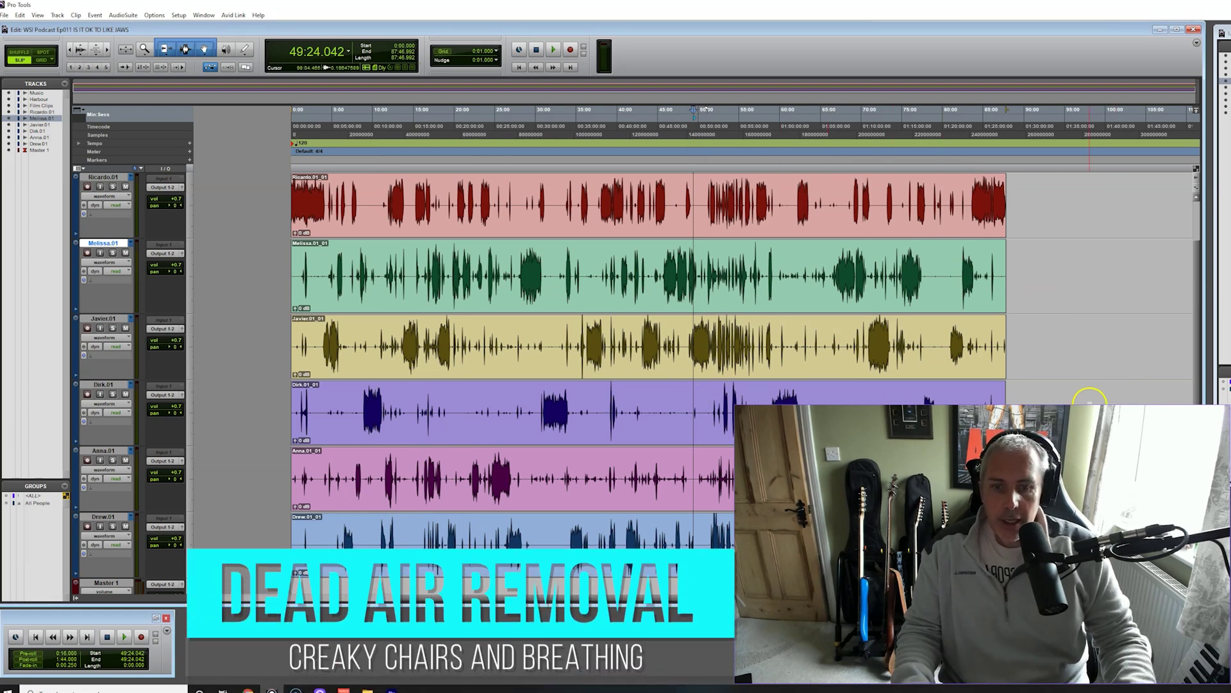
Zoom in at the session start and play back trial selections on Anna.01
scroll(648, 359, "down", 3)
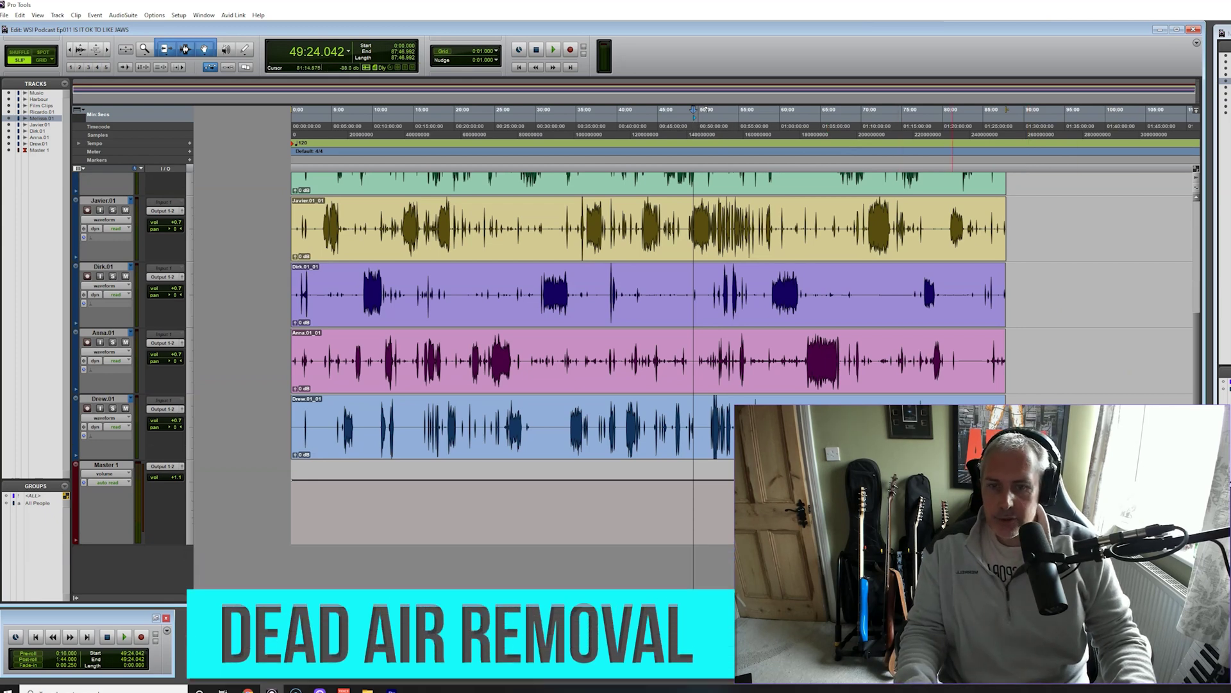
key("t")
key("t")
key("t")
key("t")
key("t")
key("t")
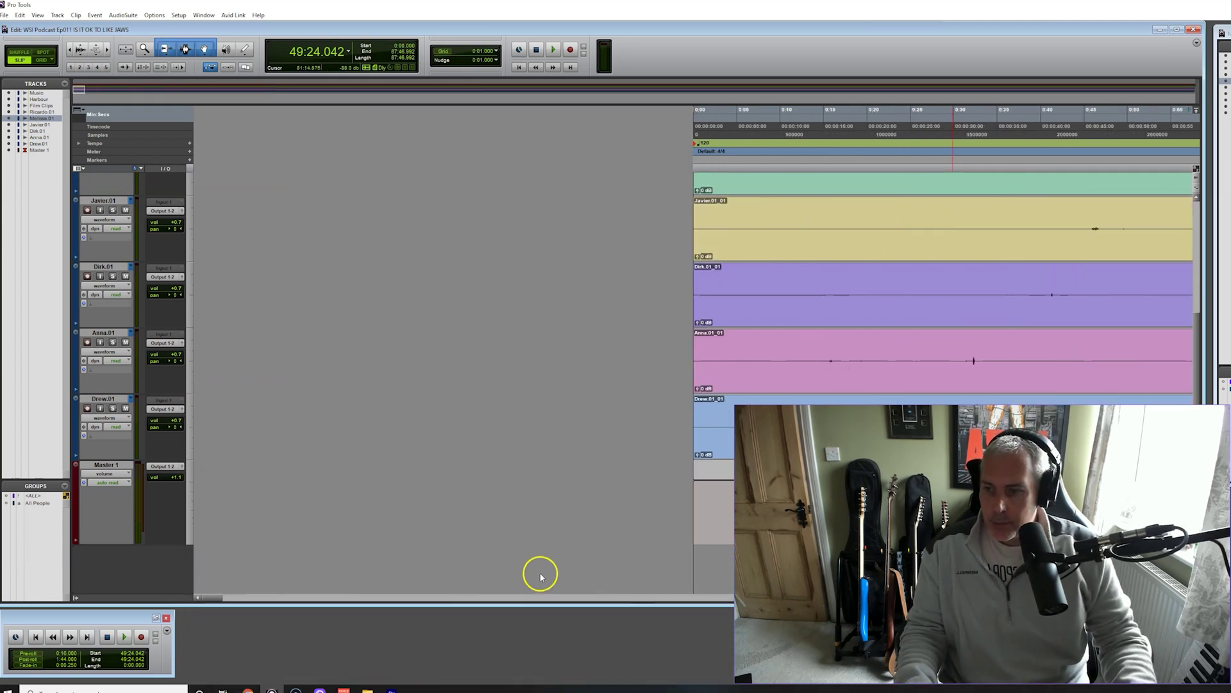
left_click_drag(217, 598, 344, 599)
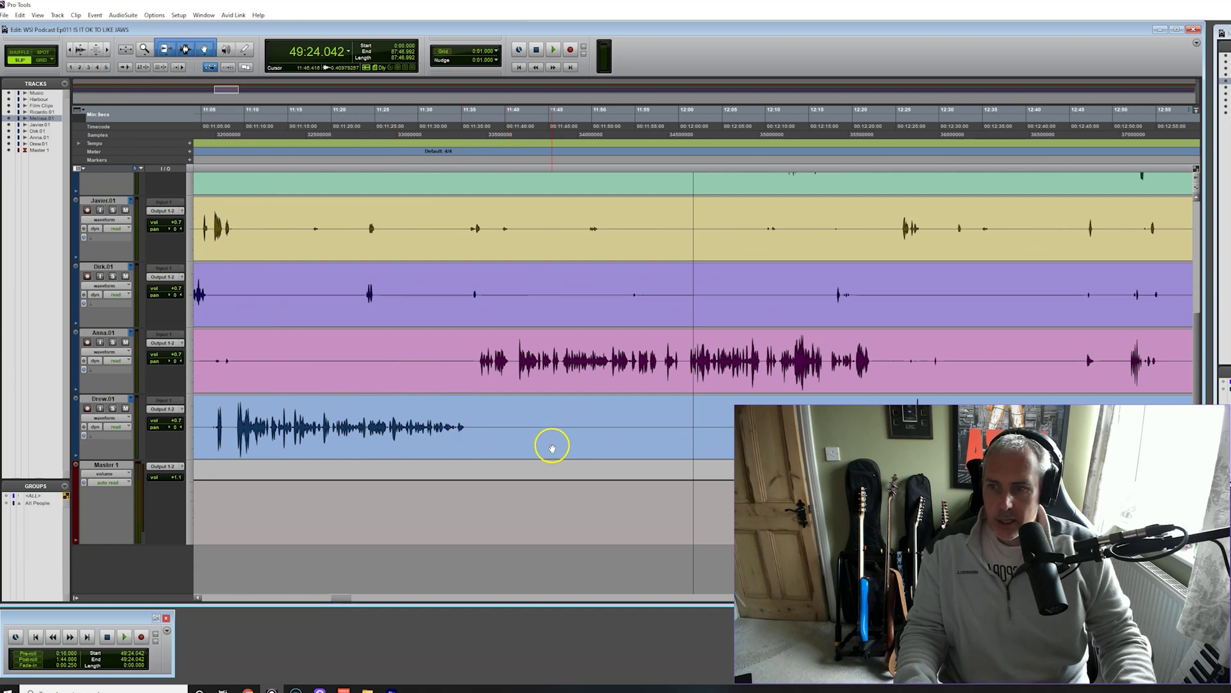
left_click_drag(351, 597, 398, 600)
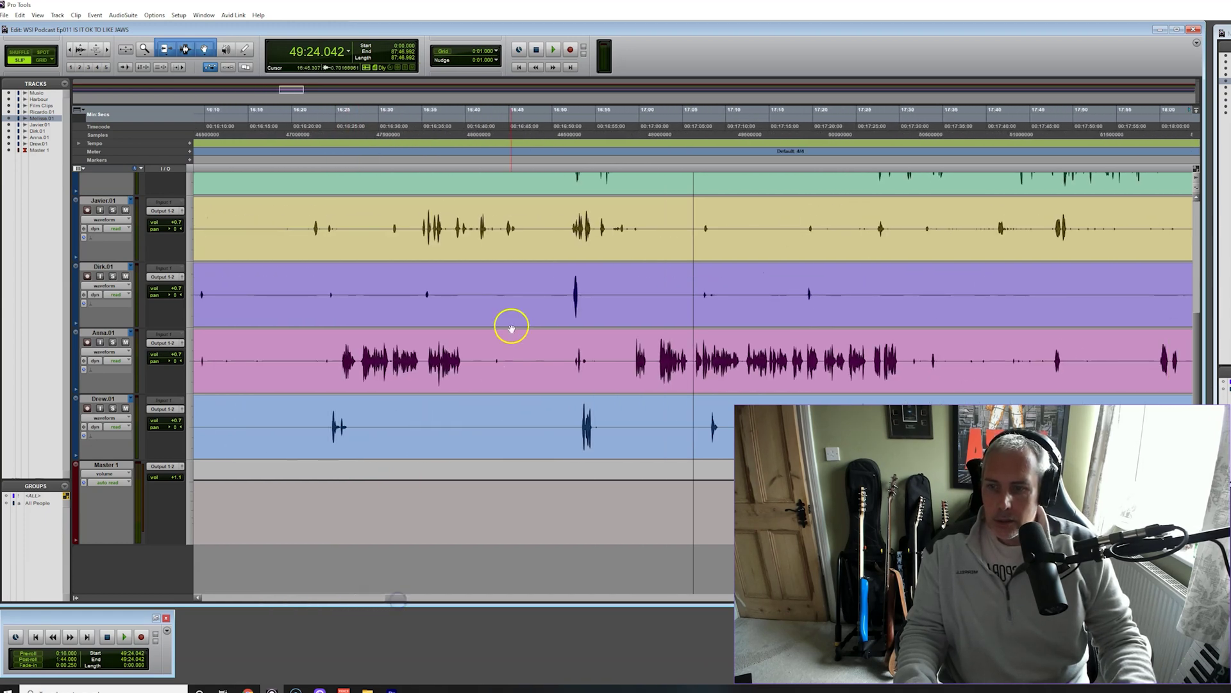
left_click_drag(402, 599, 405, 597)
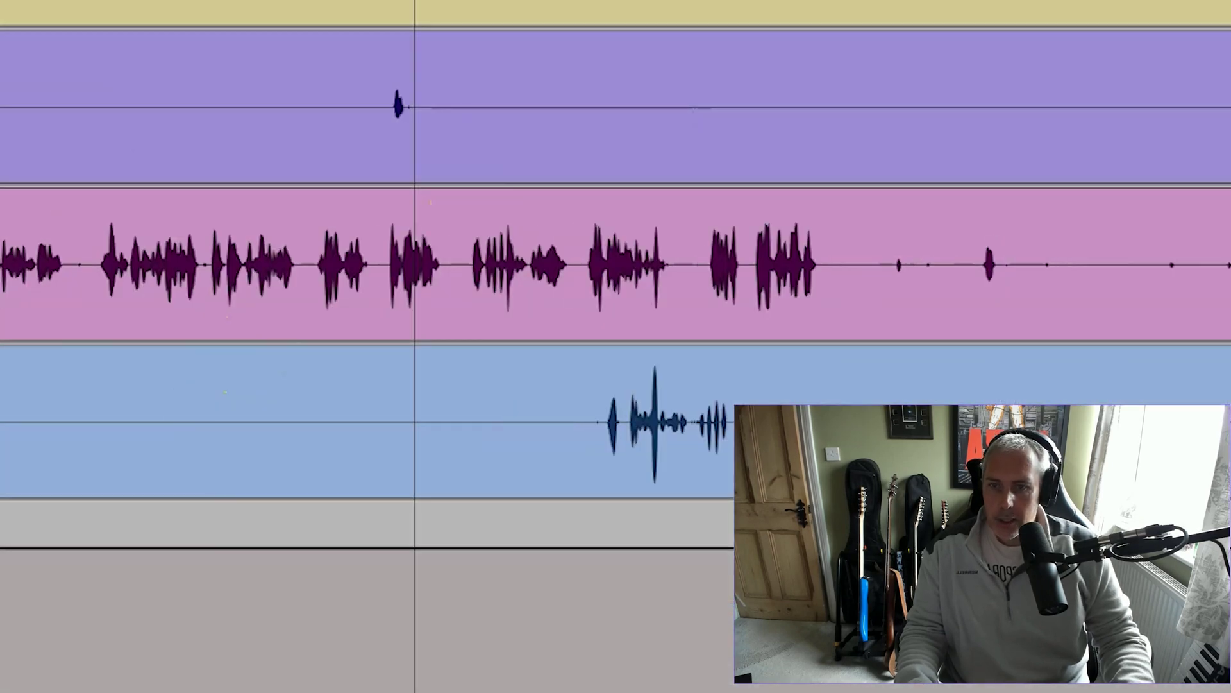
key("space")
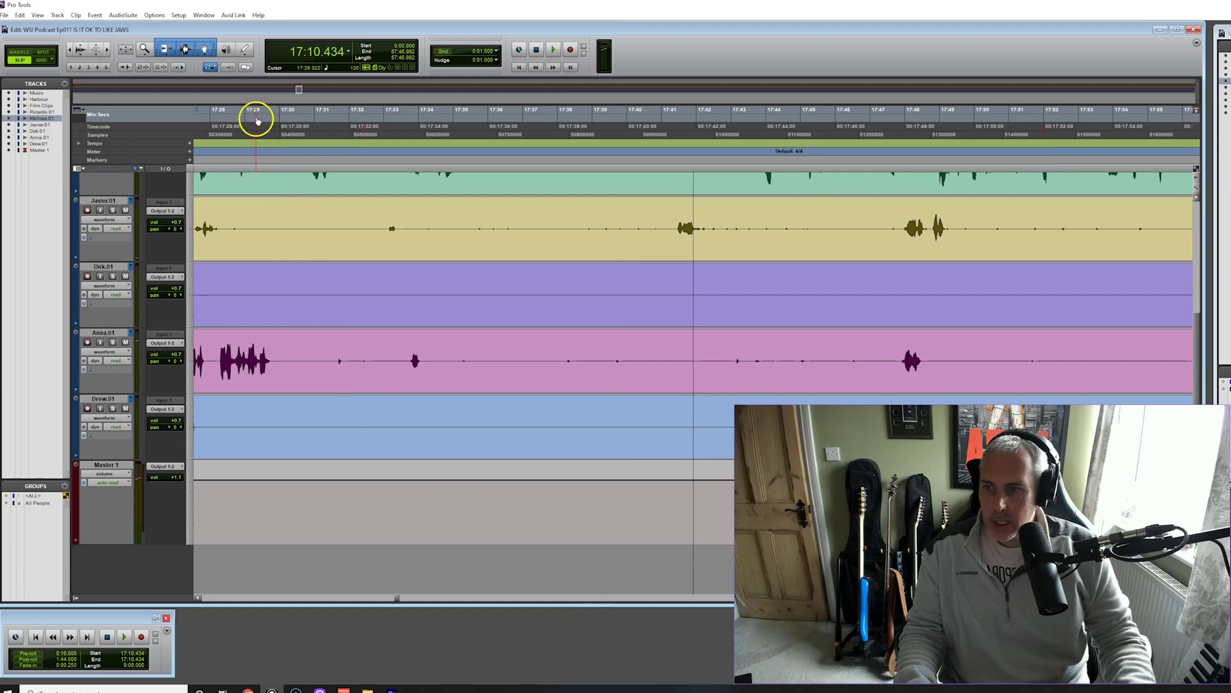
Mark the long silent stretch on Anna.01 and play from just before it
double_click(279, 355)
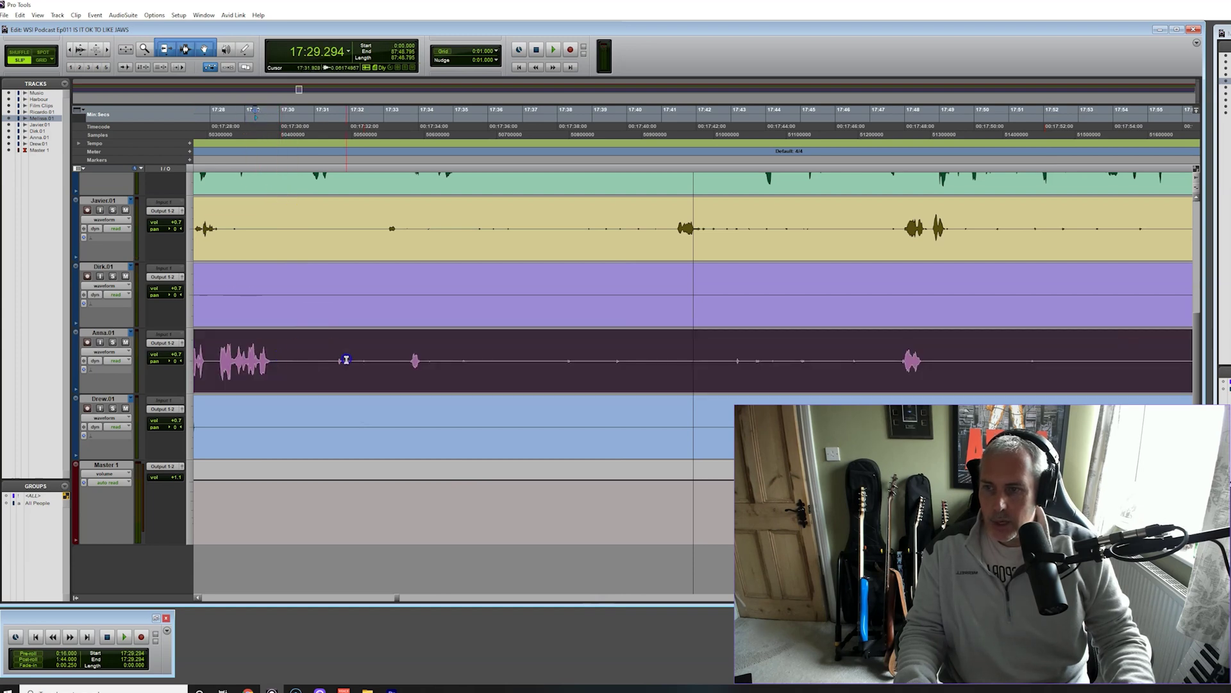
left_click_drag(286, 361, 859, 361)
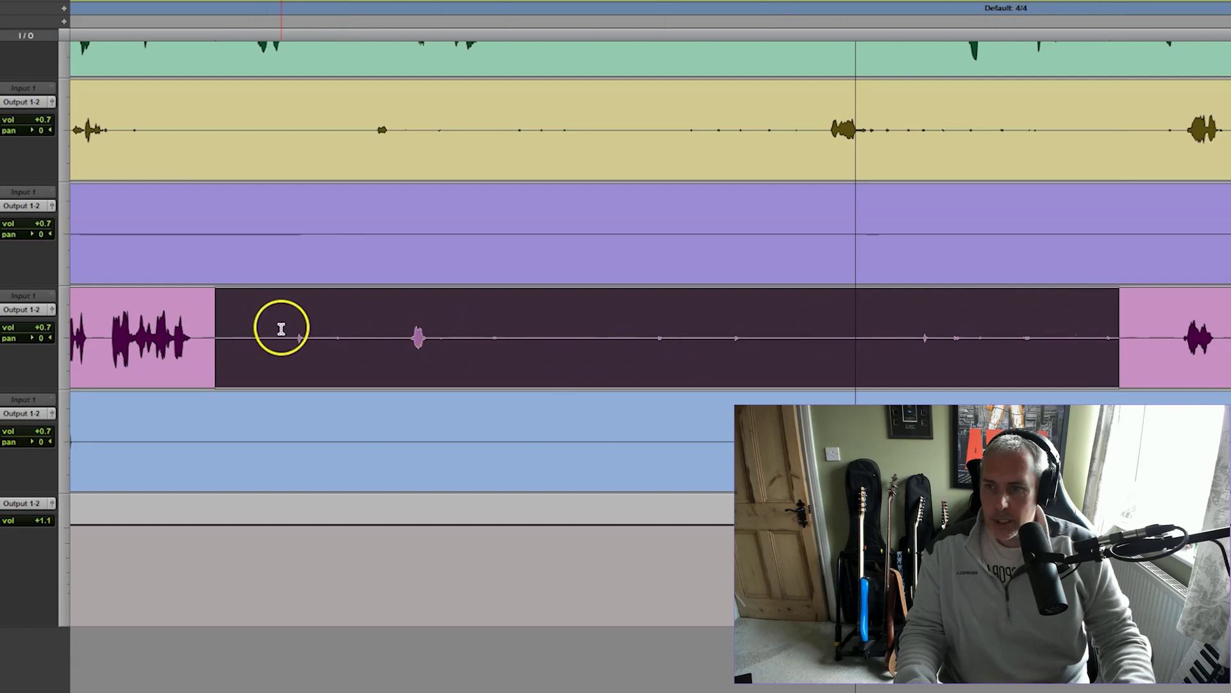
scroll(280, 328, "up", 3)
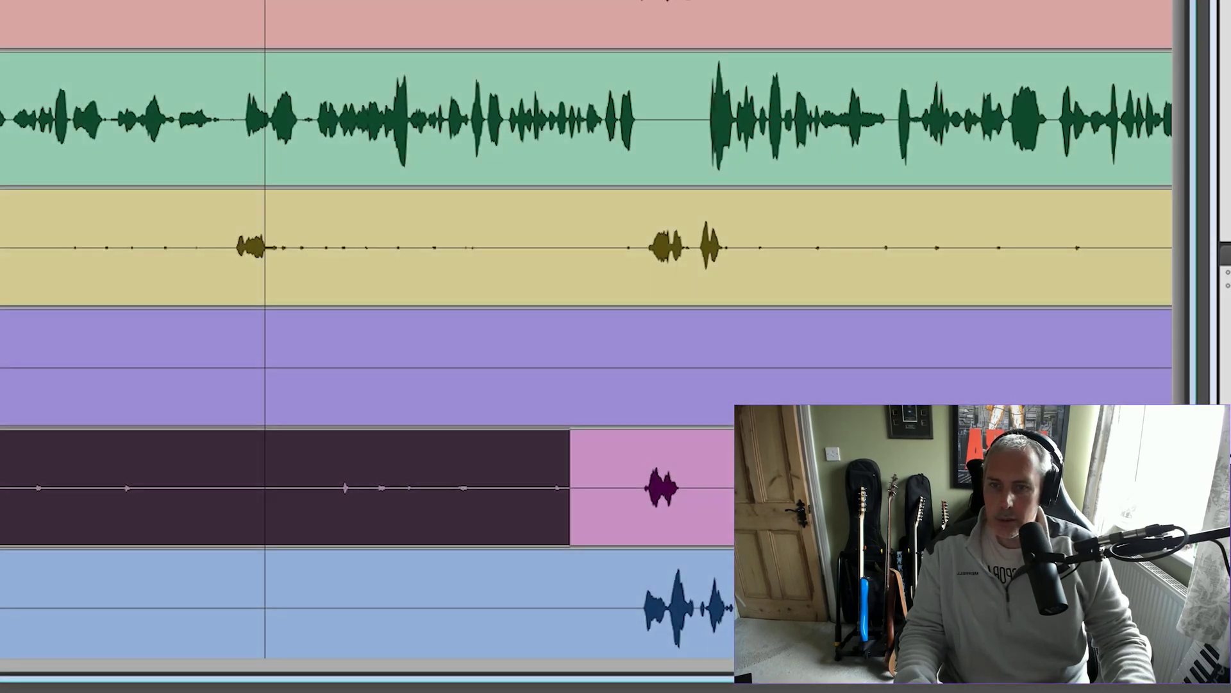
key("space")
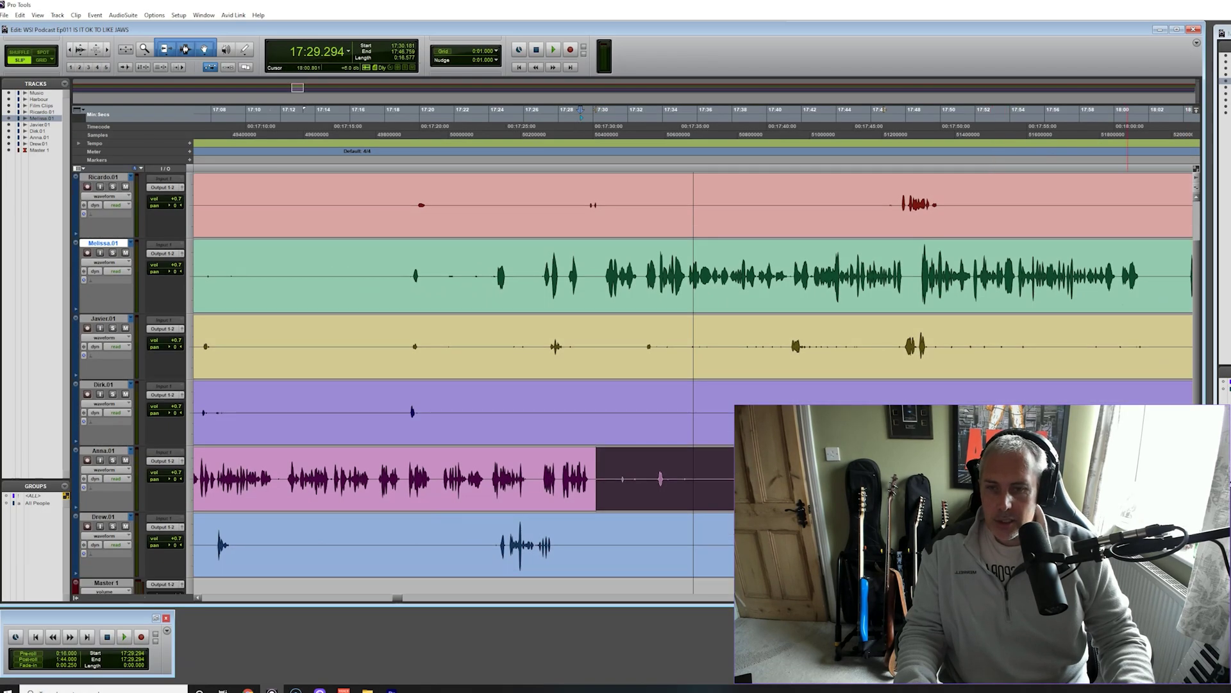
Zoom in with taller track lanes and listen to the end of the marked range
key("ctrl+]")
key("ctrl+]")
key("ctrl+]")
key("ctrl+]")
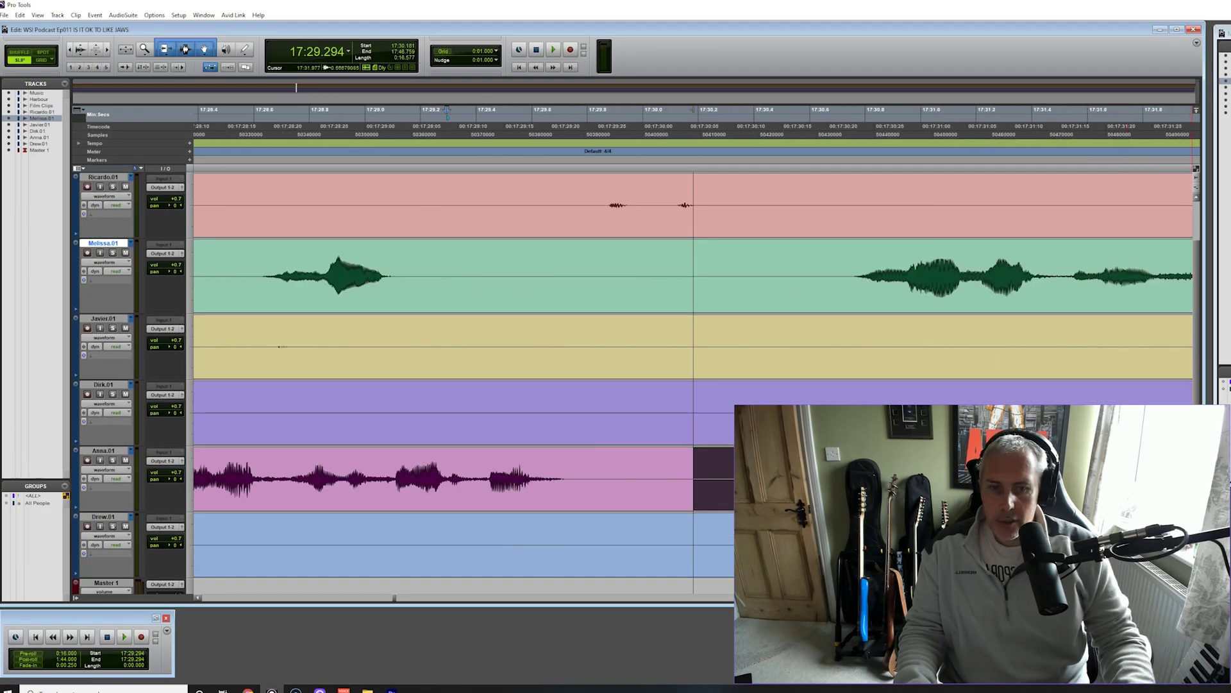
key("ctrl+alt+Down")
key("ctrl+alt+Down")
scroll(816, 321, "down", 3)
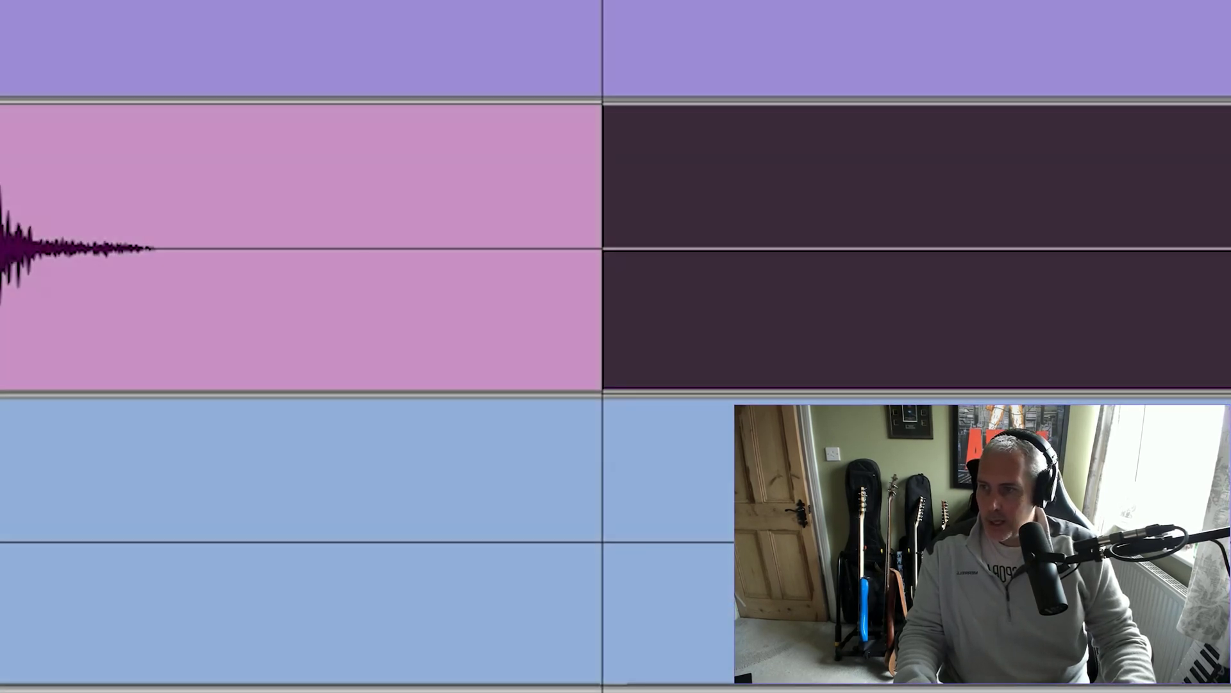
key("space")
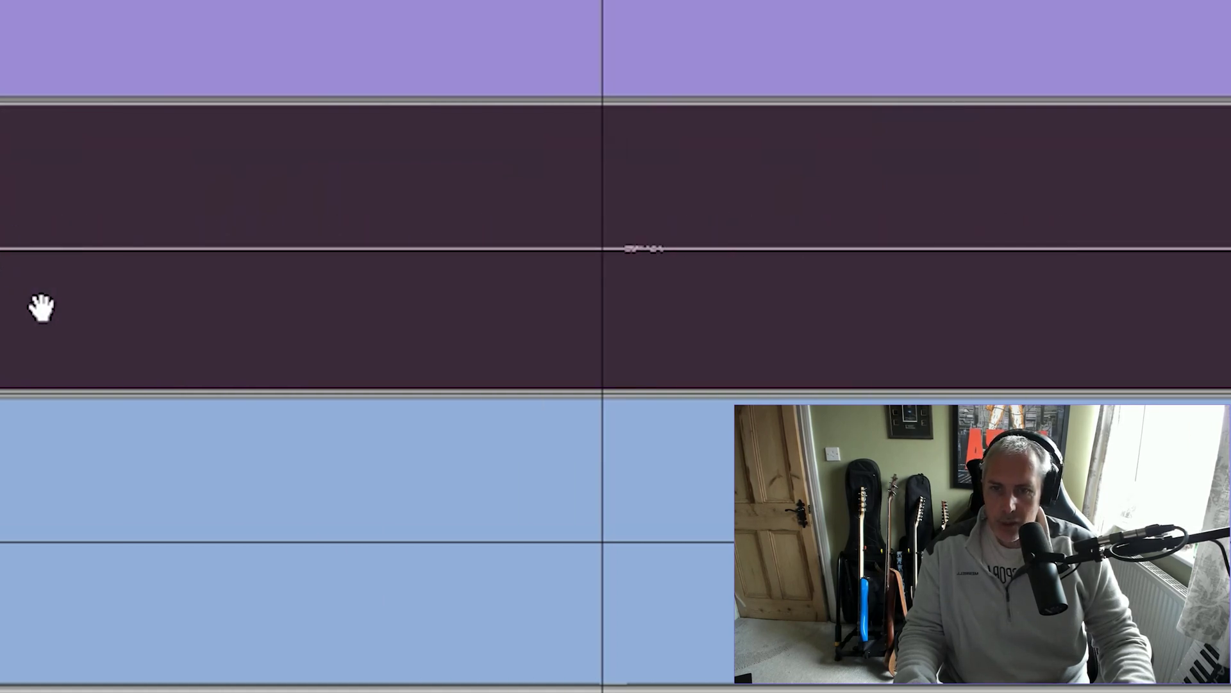
left_click(830, 264)
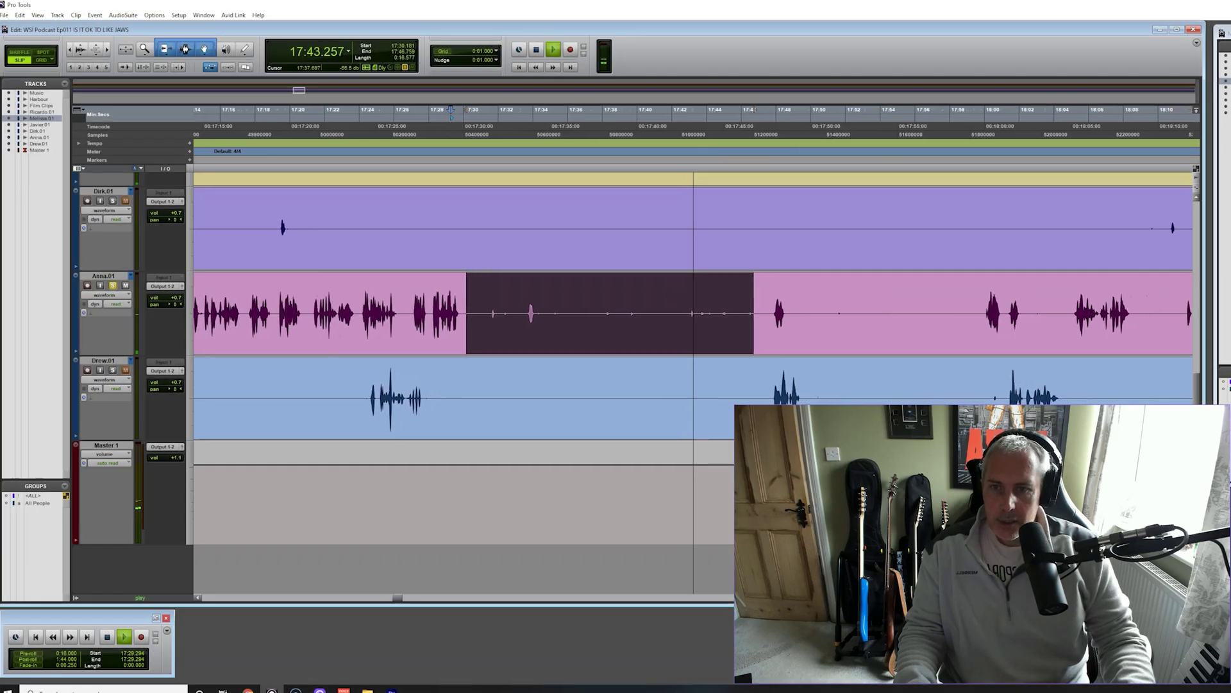
key("space")
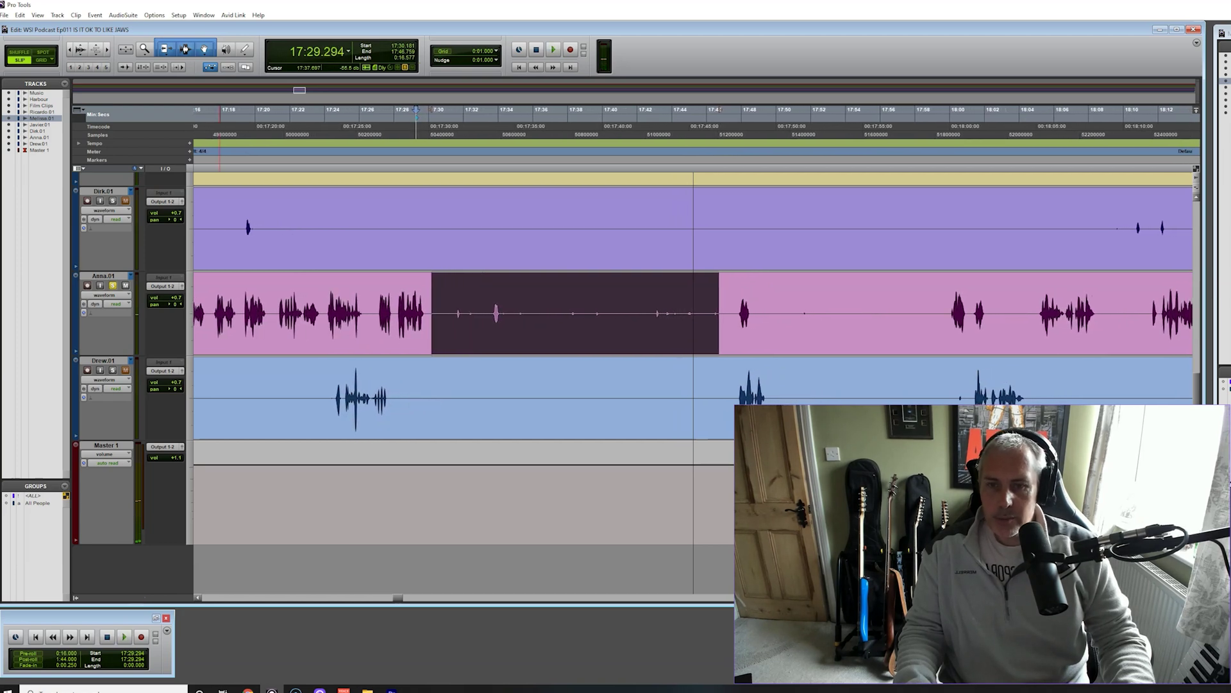
key("ctrl+bracketright")
key("ctrl+bracketright")
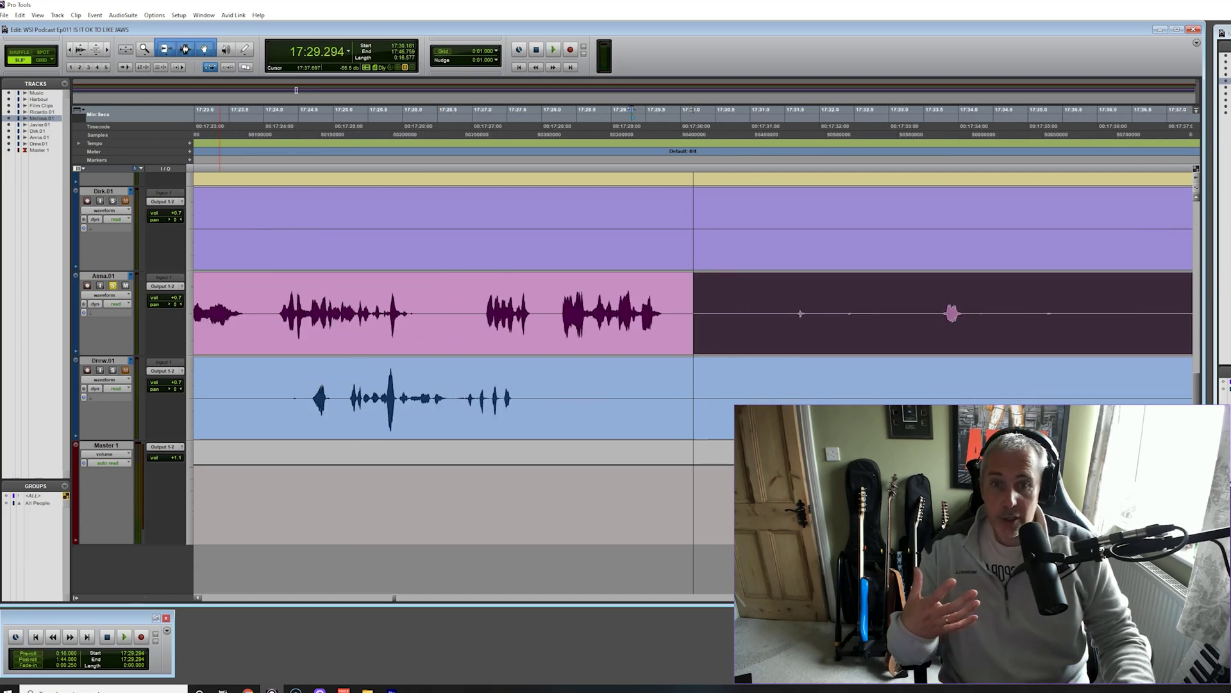
scroll(693, 385, "up", 3)
scroll(692, 385, "up", 2)
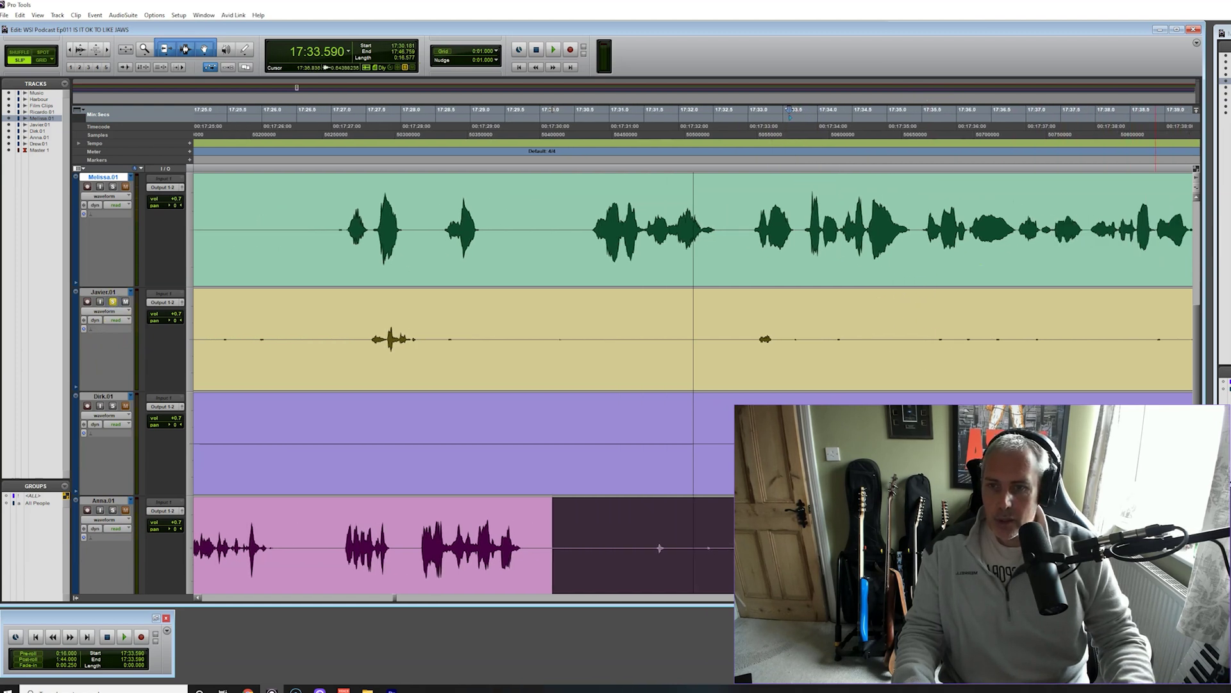
Mark the silent stretch on Javier.01 and play back from 17:32.294
left_click_drag(582, 332, 1148, 347)
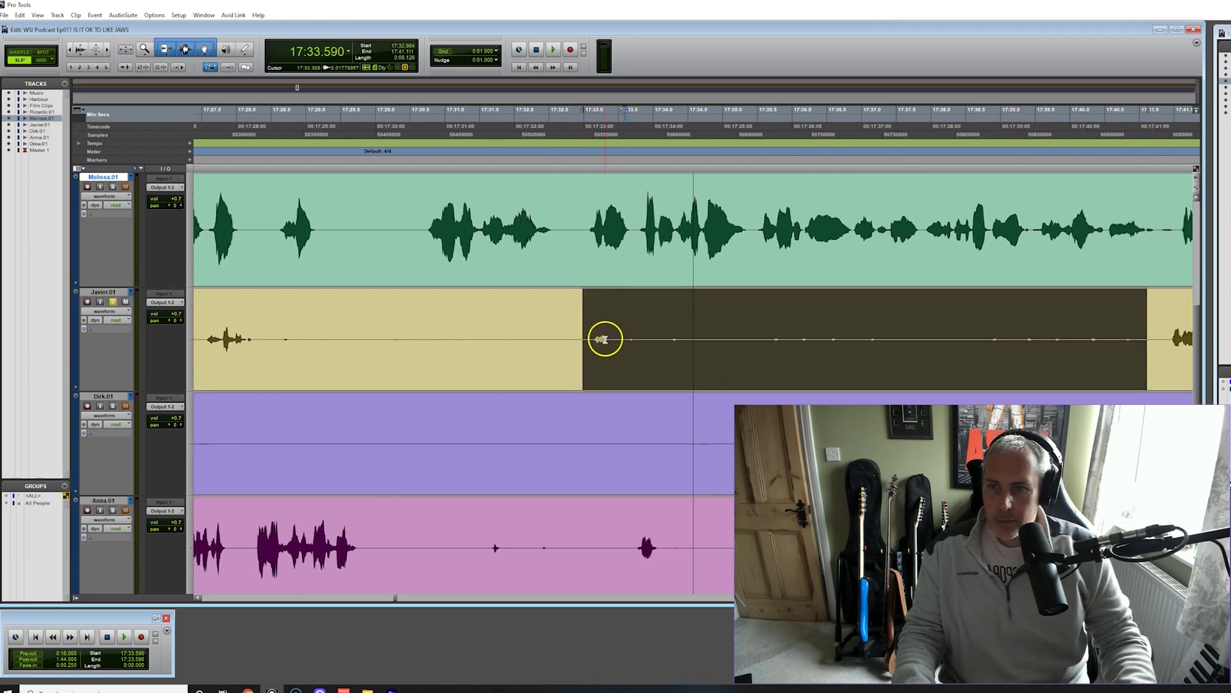
left_click(536, 121)
key("space")
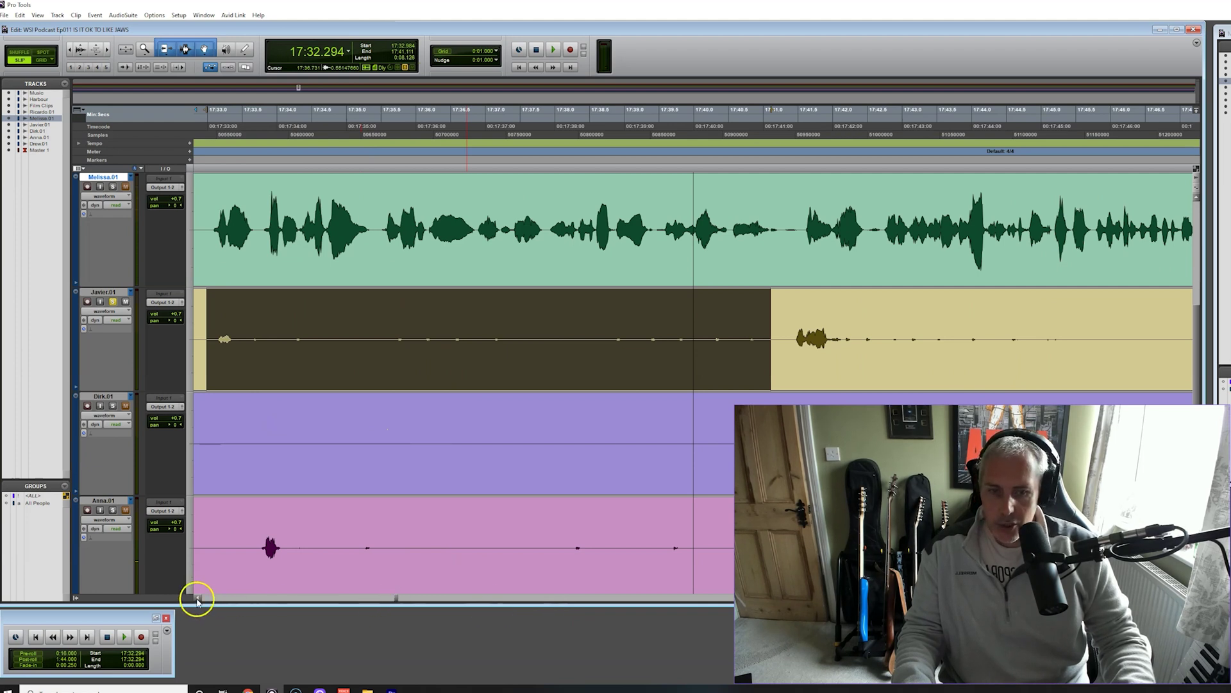
key("ctrl+[")
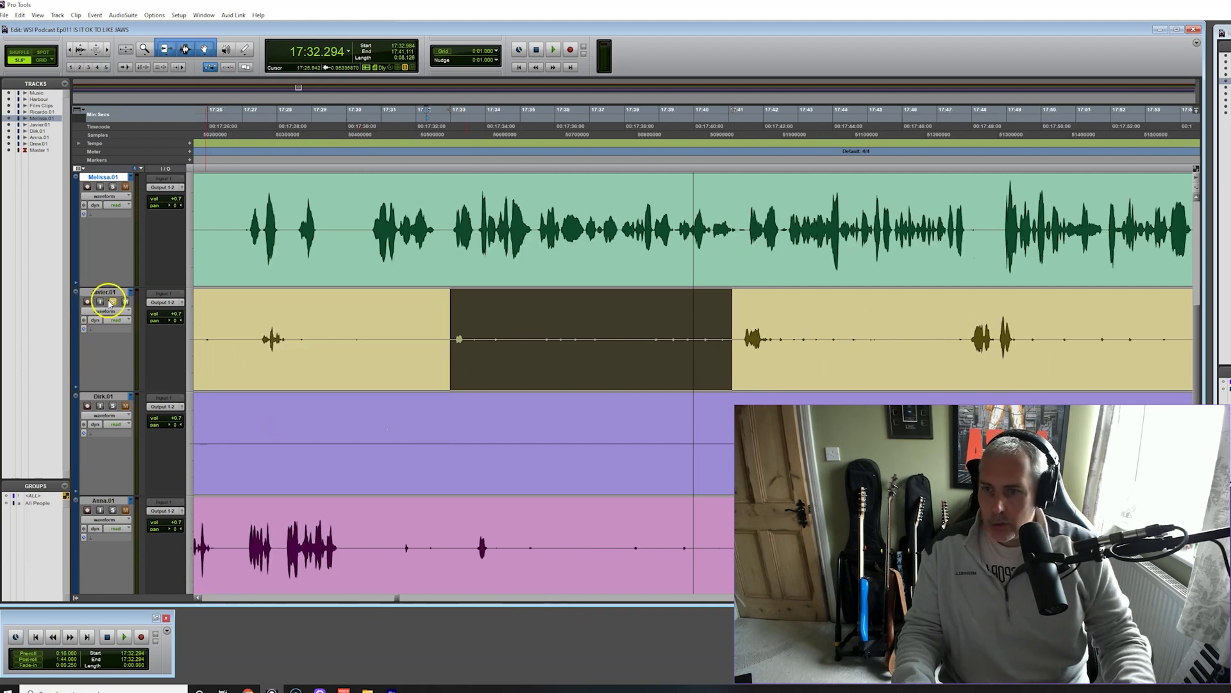
Separate and delete the first quiet range on Javier.01
left_click(523, 333)
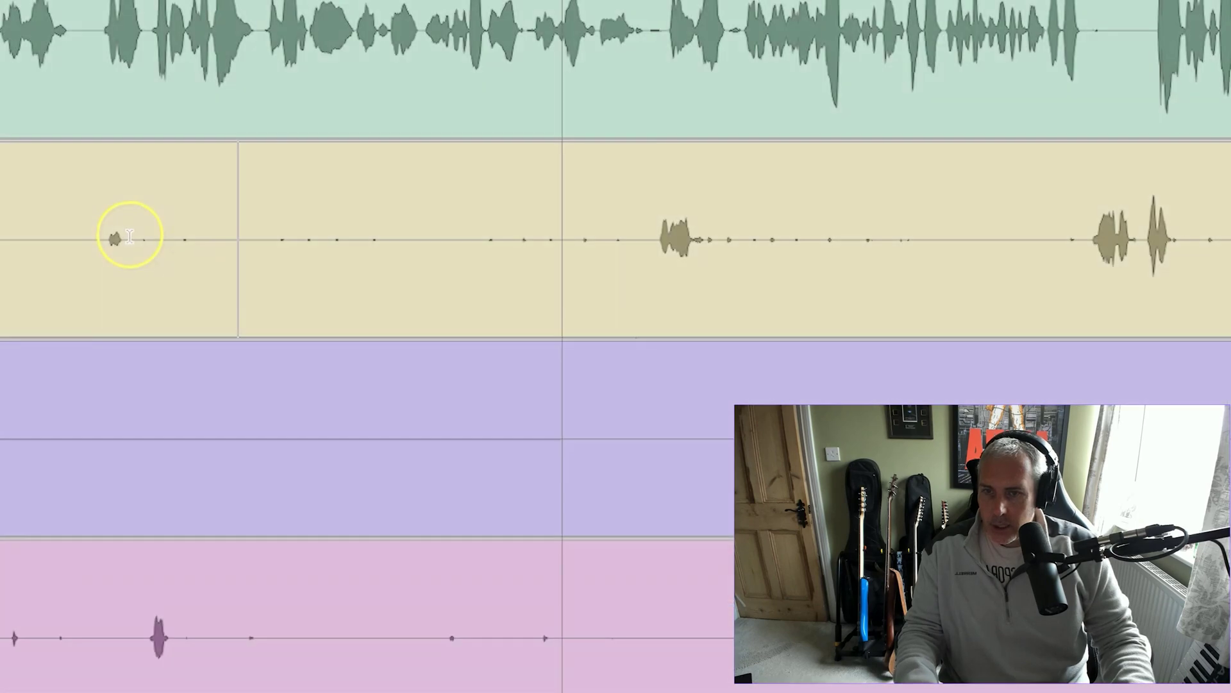
left_click_drag(472, 337, 734, 350)
left_click_drag(642, 261, 652, 263)
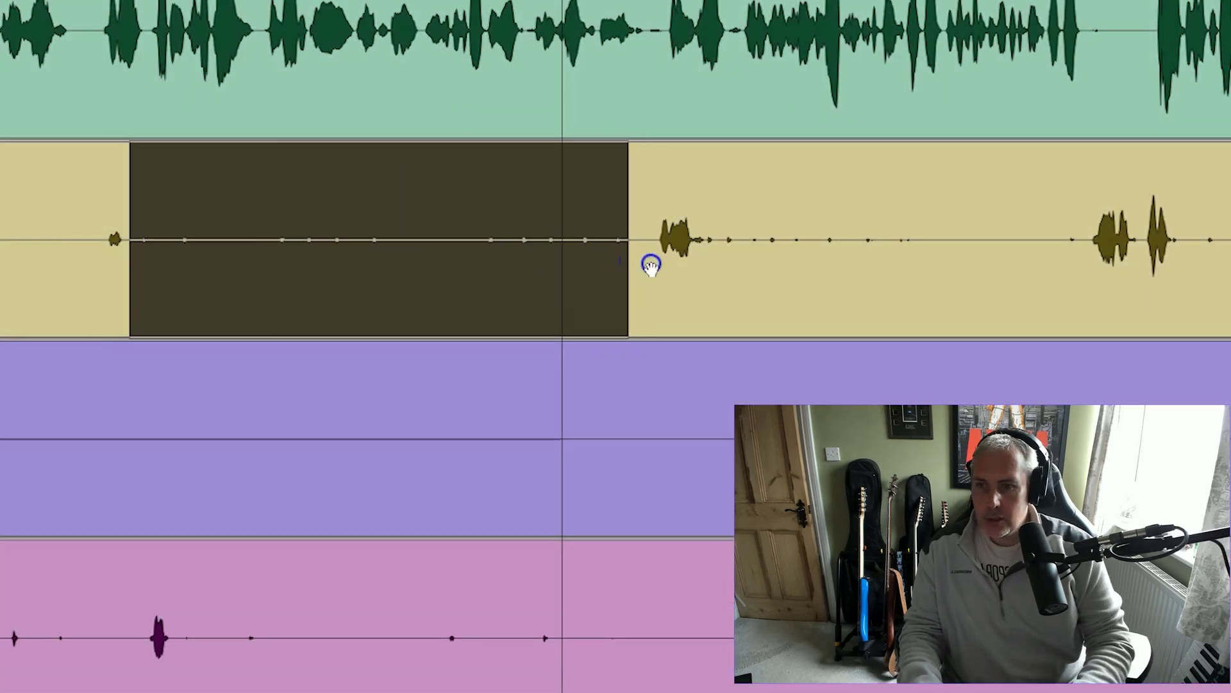
key("ctrl+e")
key("Delete")
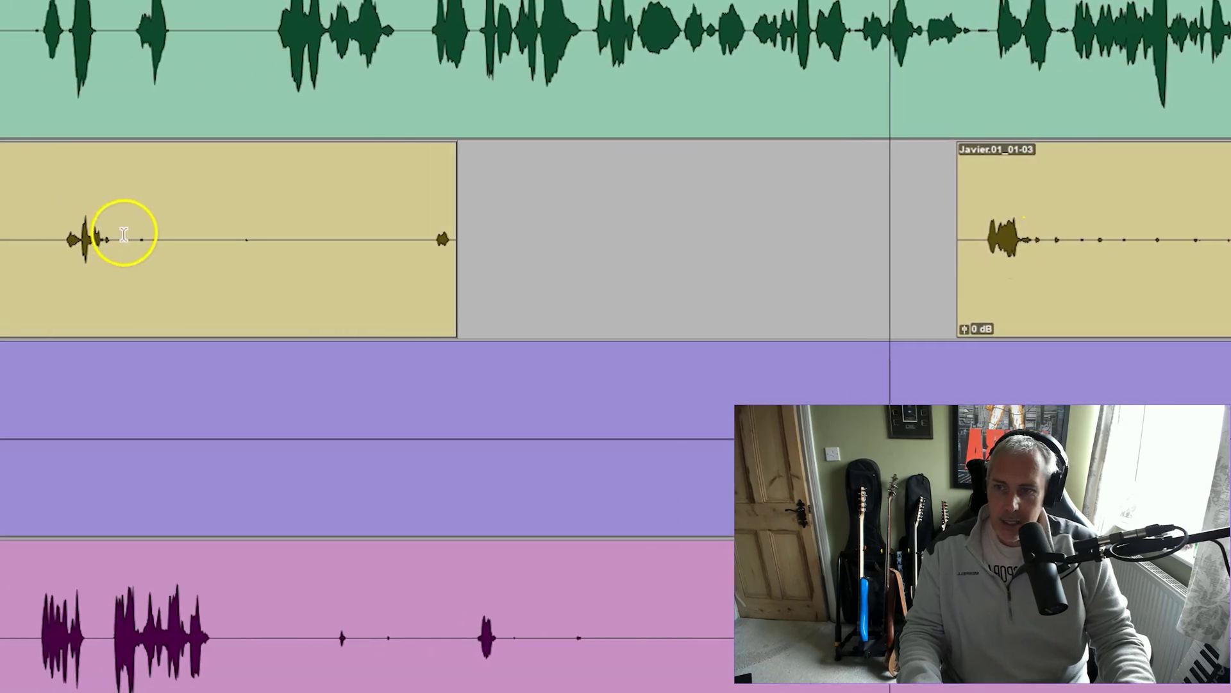
Separate and delete a second quiet stretch on Javier.01
left_click_drag(124, 234, 426, 263)
key("ctrl+e")
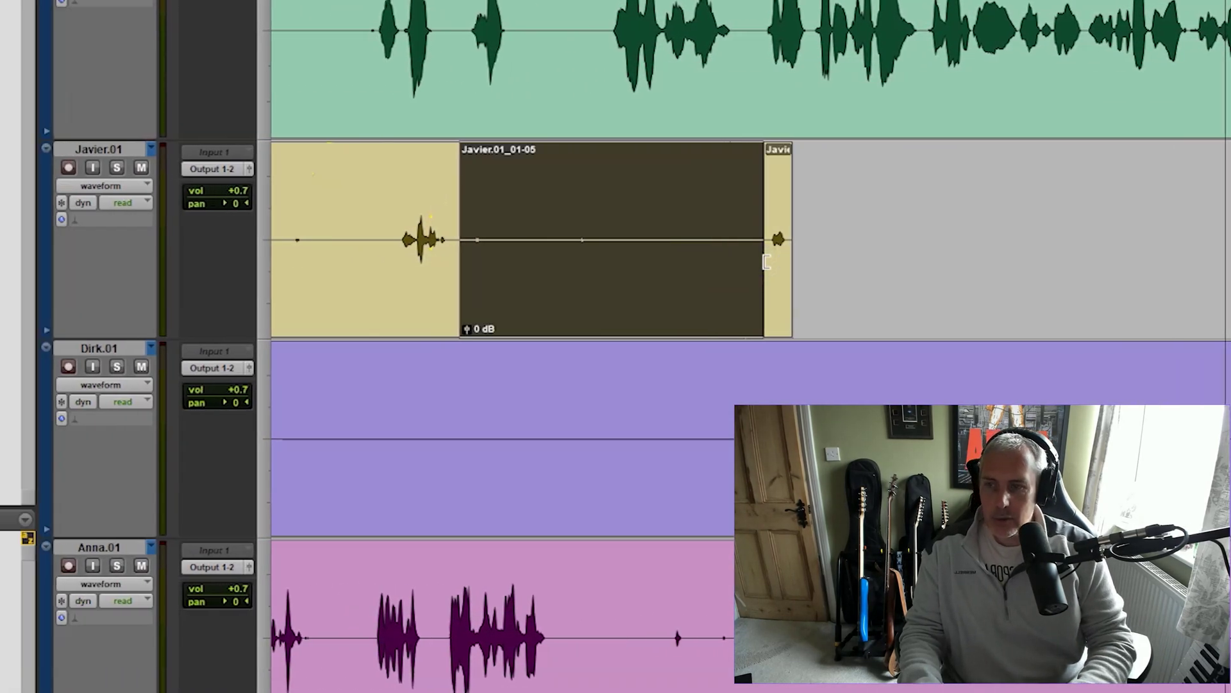
key("Delete")
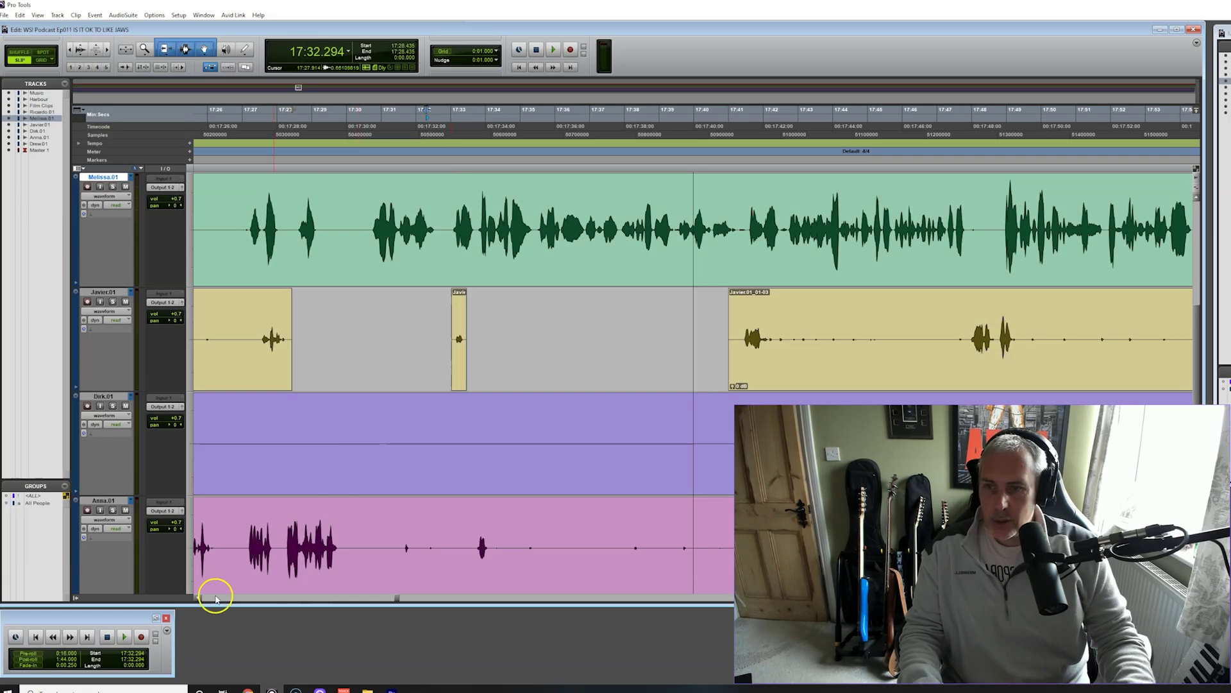
scroll(198, 599, "left", 10)
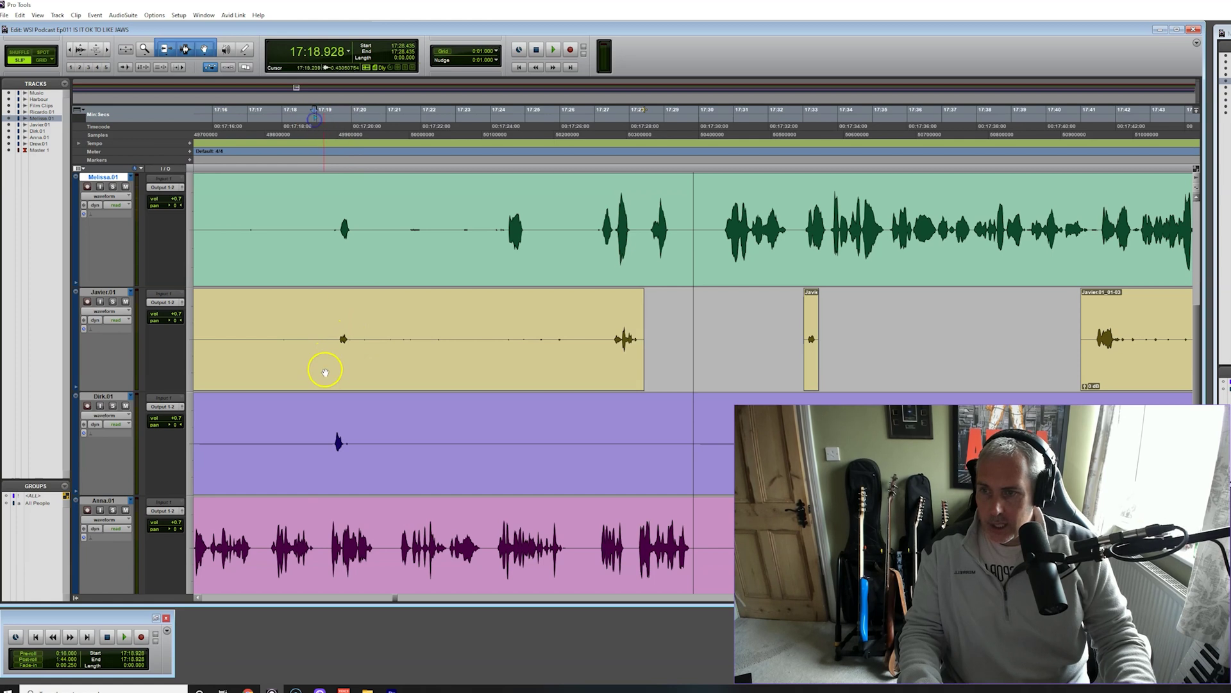
Play back Javier.01 from a new start point to check the earlier edits
key("space")
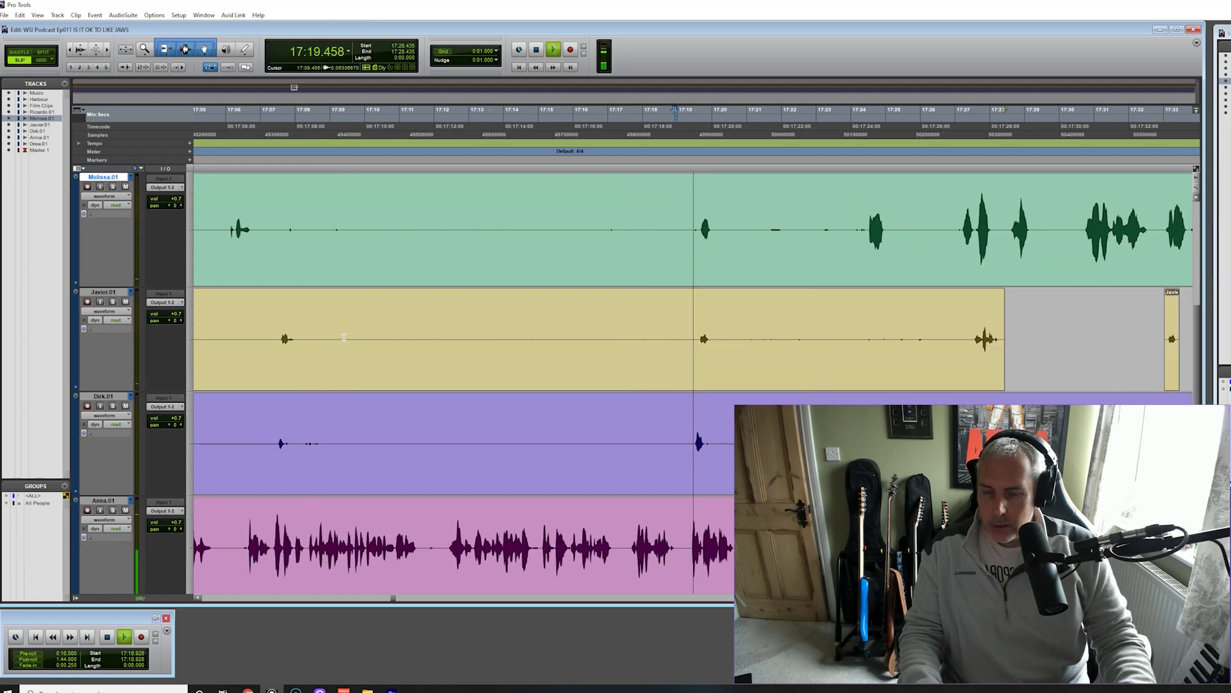
key("space")
left_click(124, 312)
left_click(581, 118)
key("space")
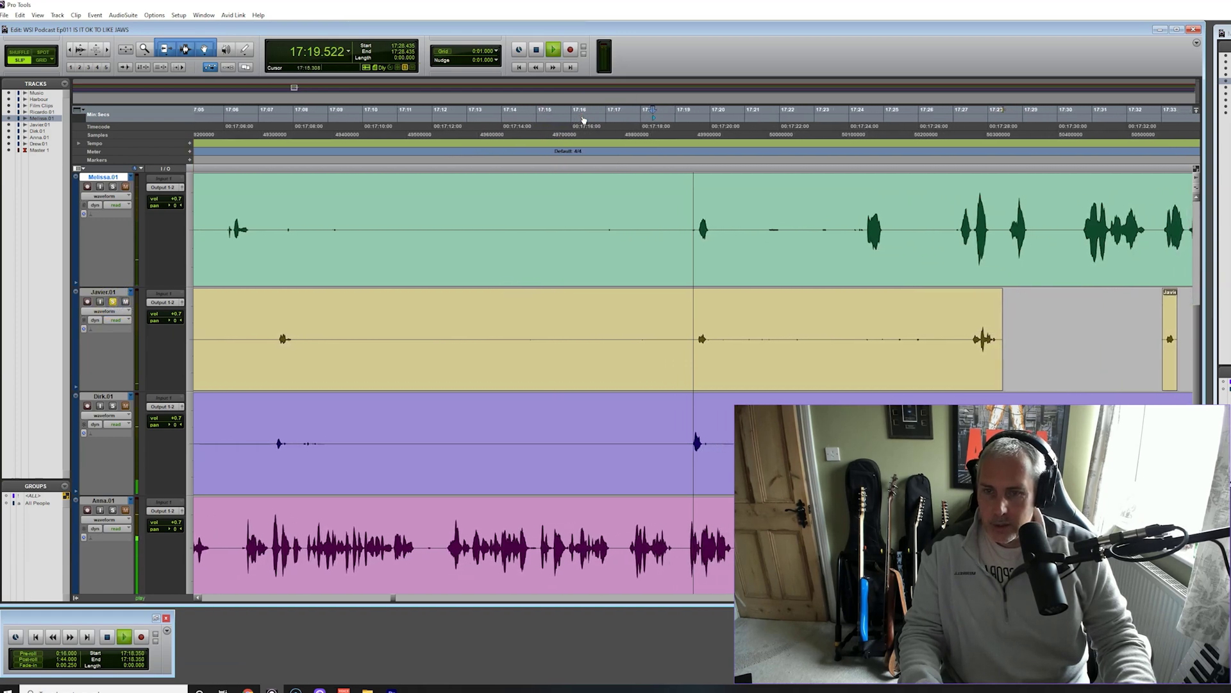
left_click(742, 325)
key("space")
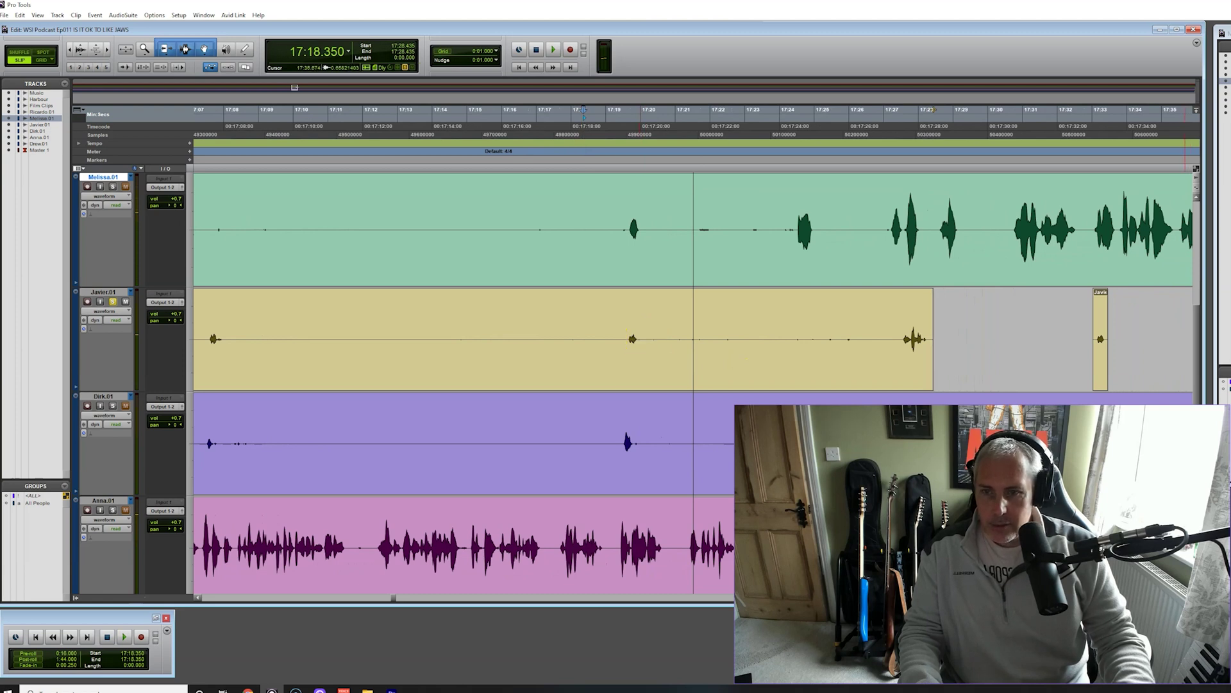
Delete the quiet range before the next Javier.01 clip after Javier.01_01-08
scroll(934, 110, "up", 3)
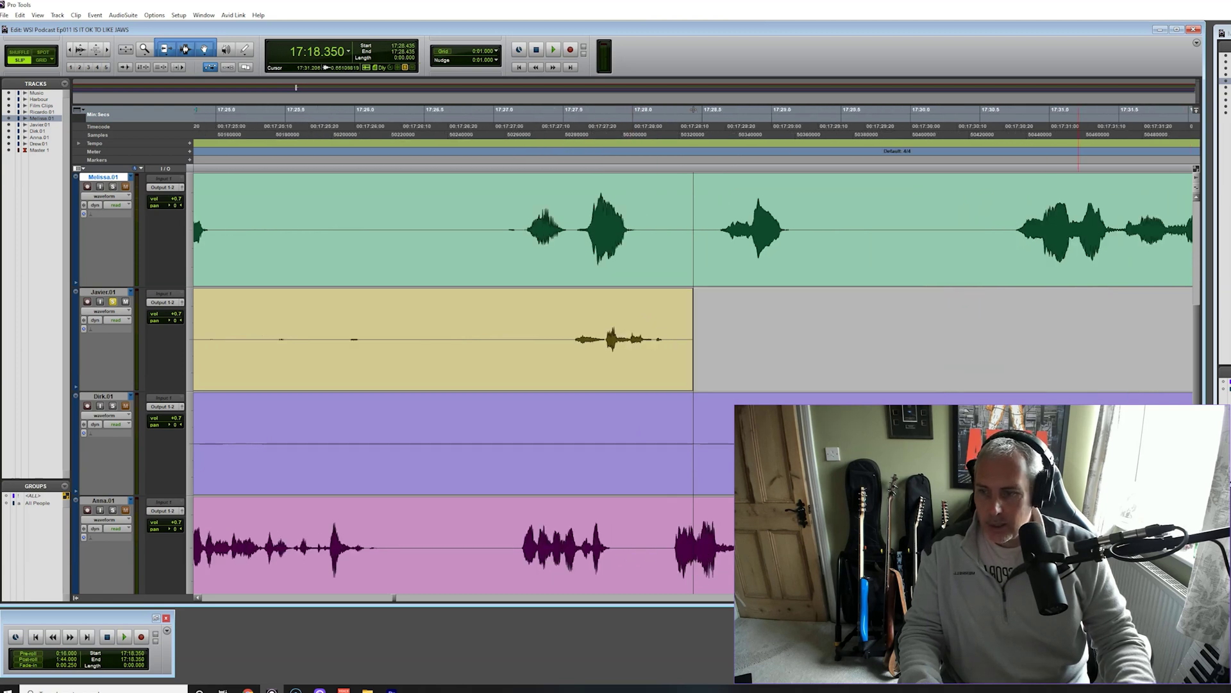
left_click(260, 600)
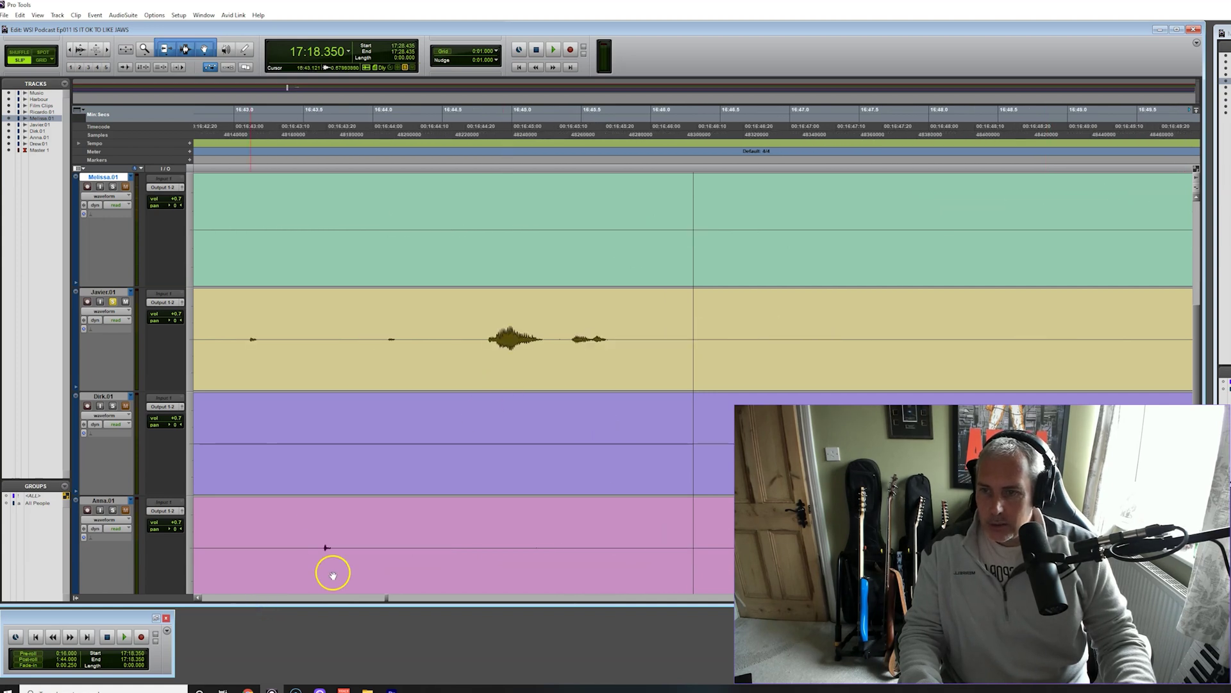
left_click_drag(475, 343, 609, 361)
left_click(609, 361)
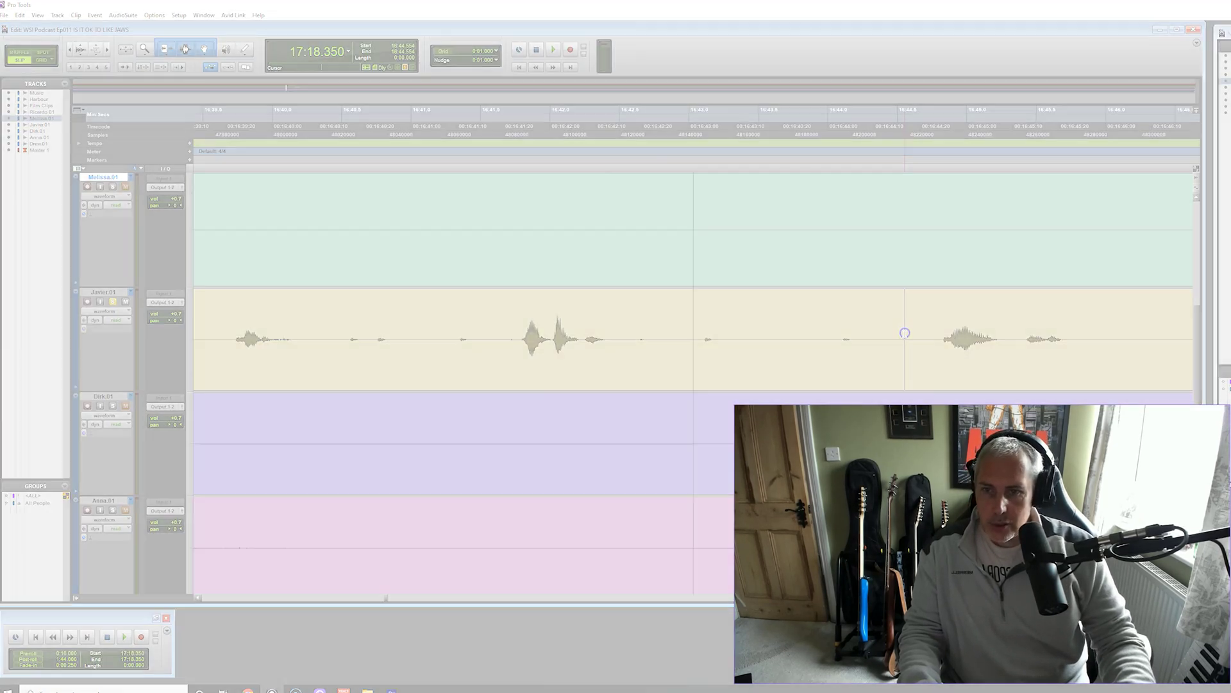
left_click_drag(933, 338, 639, 354)
left_click_drag(284, 358, 228, 363)
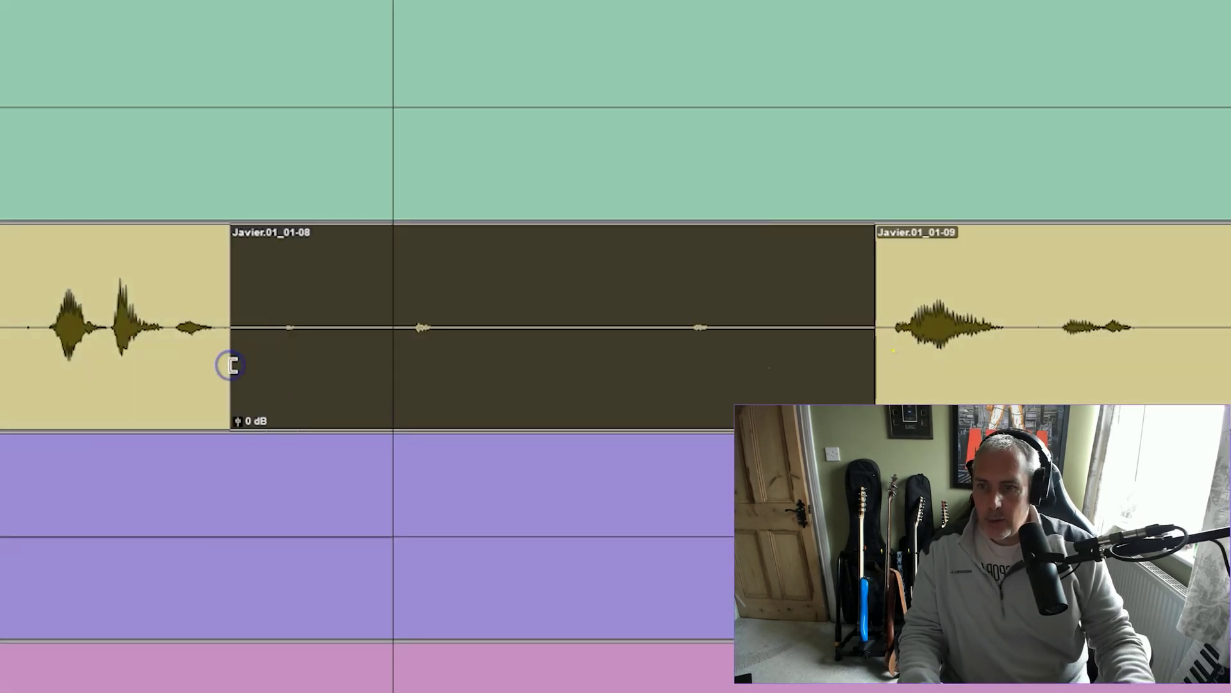
key("Delete")
Separate and delete another quiet range on Javier.01, then mark the next one
left_click_drag(311, 330, 177, 340)
key("b")
key("Delete")
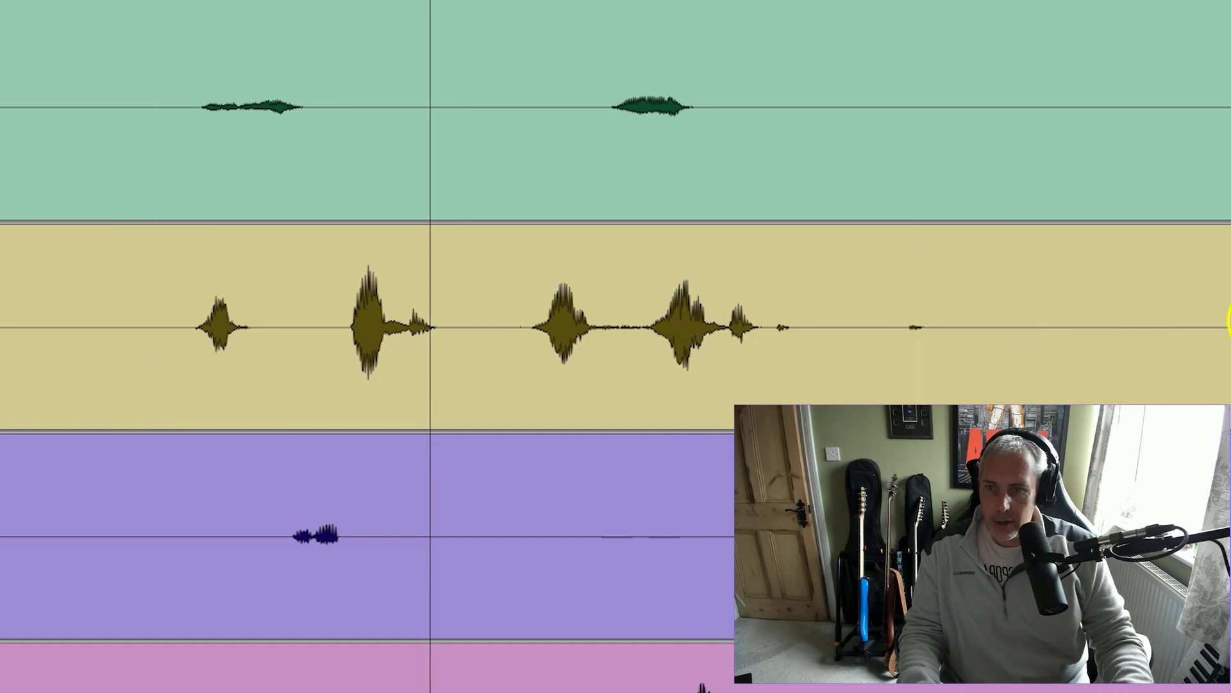
left_click_drag(767, 317, 1022, 338)
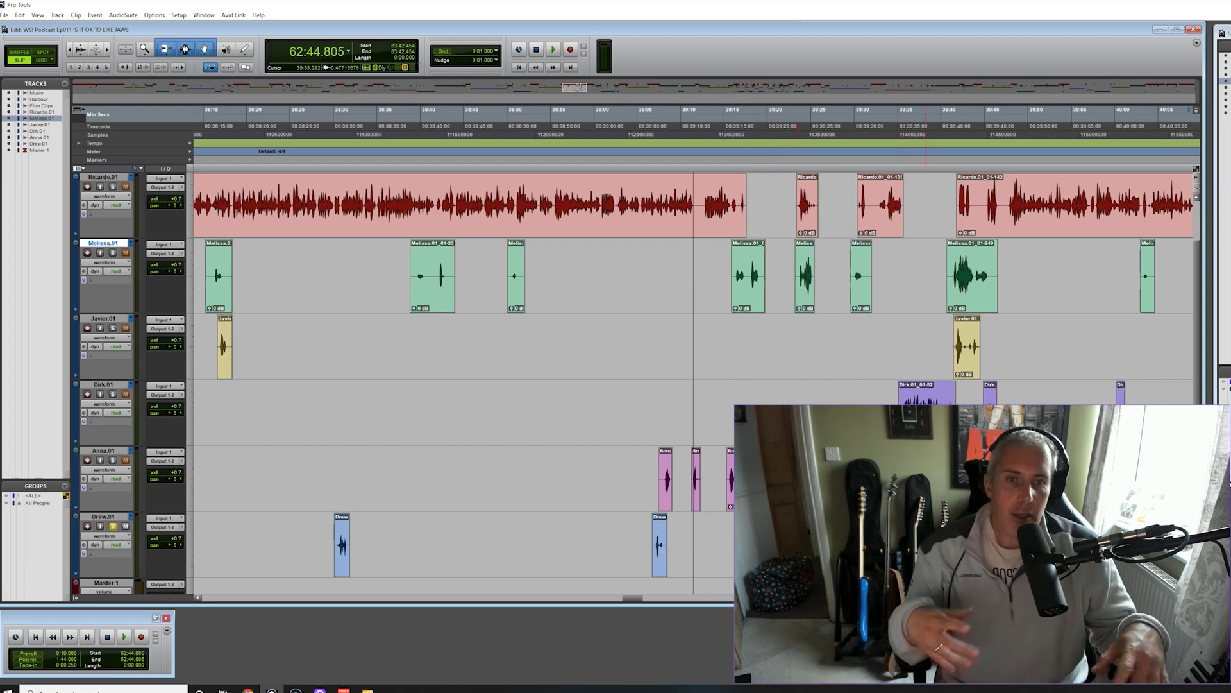
Zoom out to survey all the .01 edits, then zoom back in around 62:44
key("ctrl+bracketleft")
key("ctrl+bracketleft")
key("ctrl+bracketleft")
key("ctrl+bracketleft")
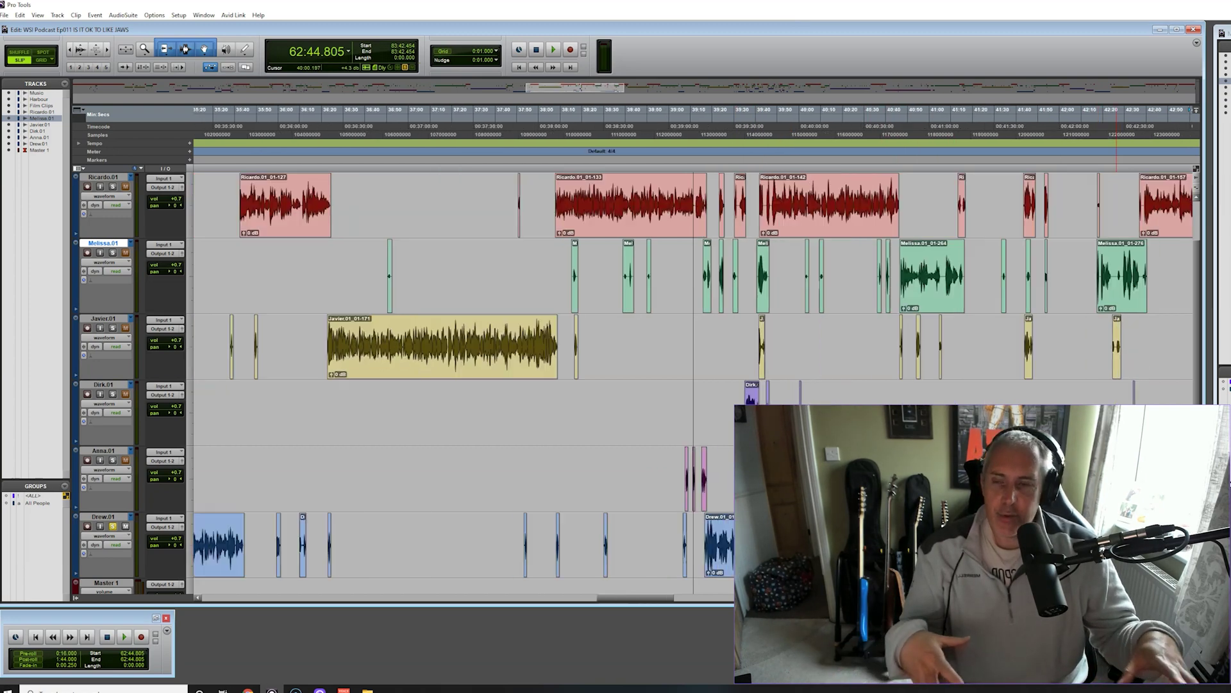
key("ctrl+bracketleft")
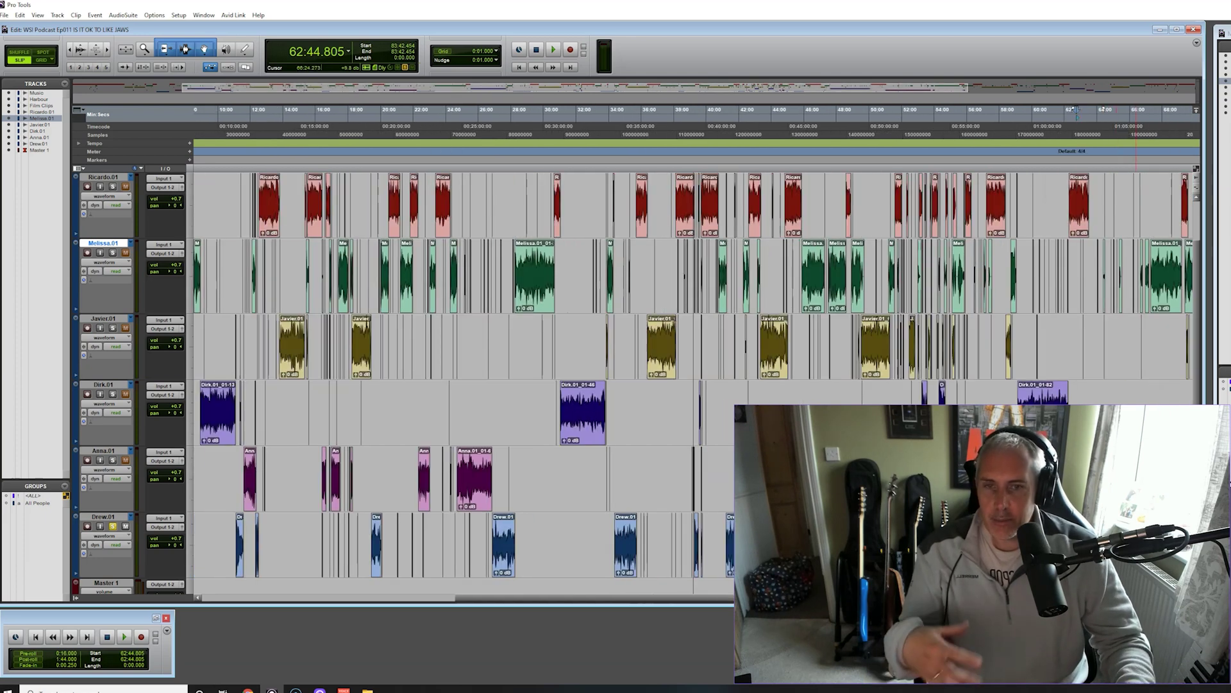
key("ctrl+bracketleft")
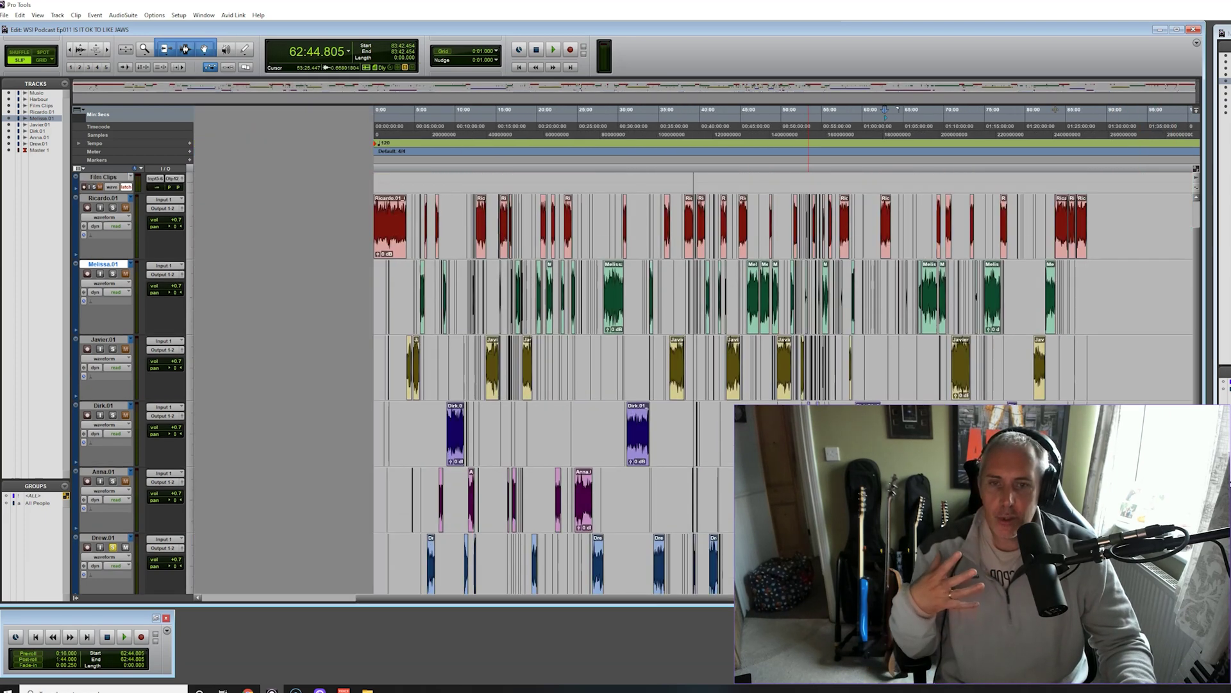
scroll(642, 385, "up", 1)
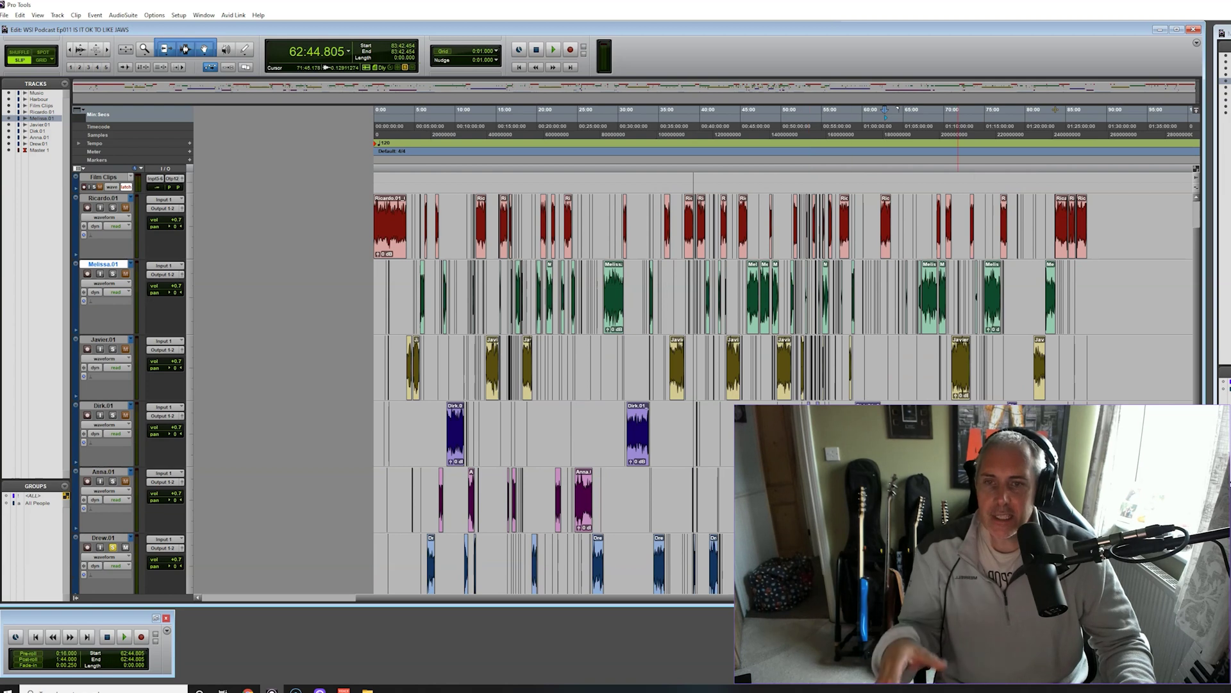
key("ctrl+bracketright")
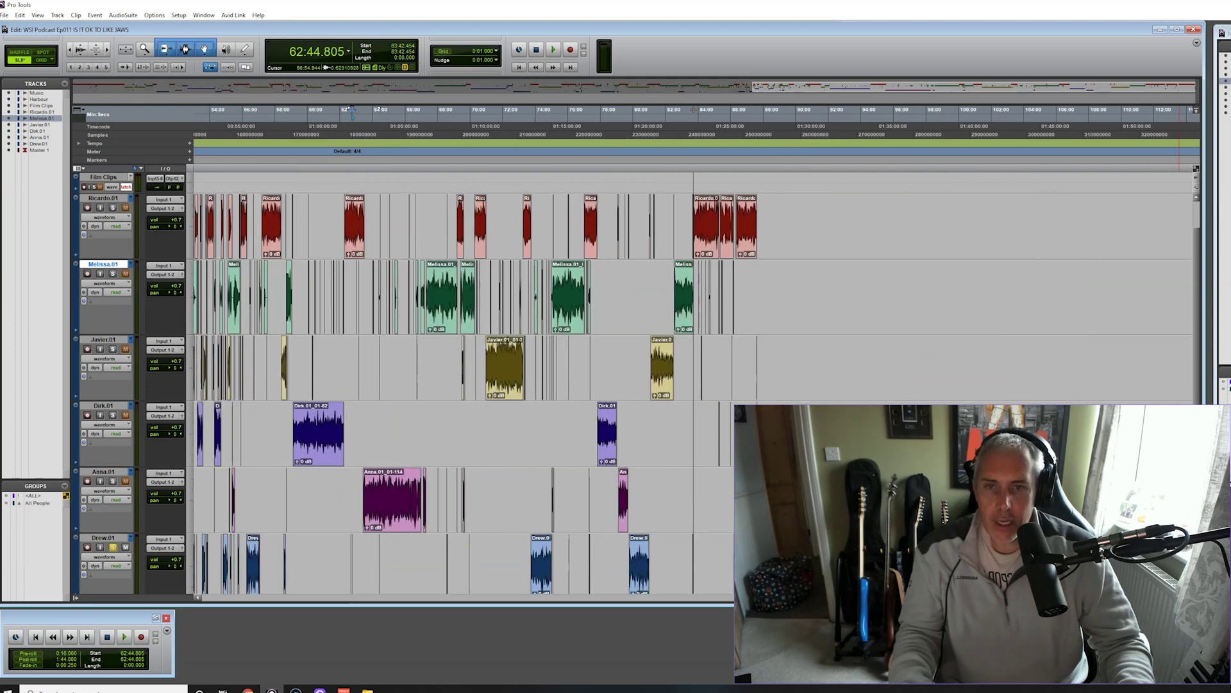
scroll(693, 385, "left", 15)
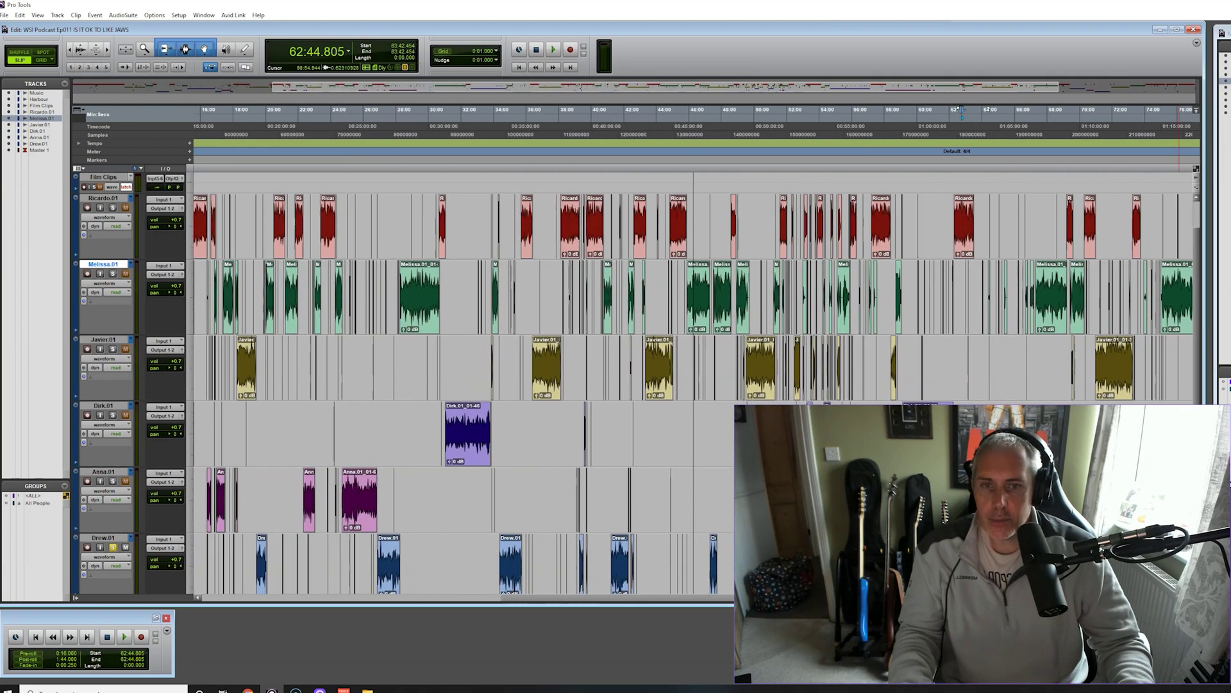
scroll(692, 385, "left", 7)
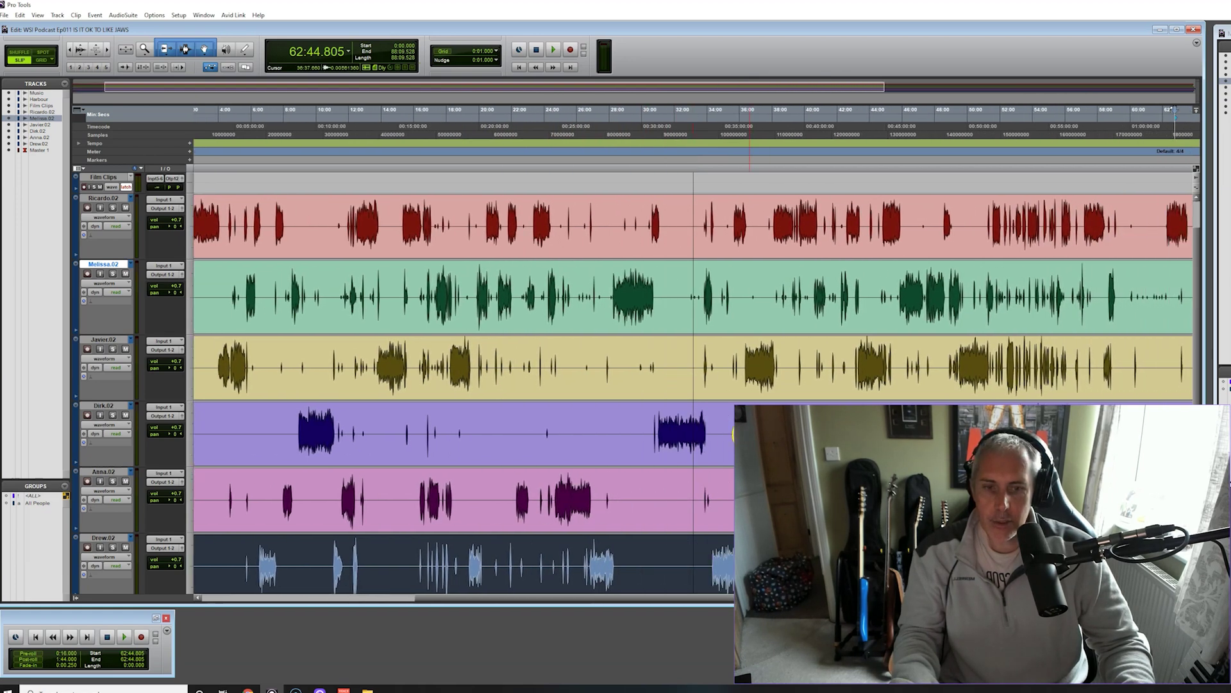
Zoom out to the full .02 recordings, selecting then deselecting the Ricardo.02_01 clip
scroll(692, 385, "down", 3)
scroll(693, 385, "up", 2)
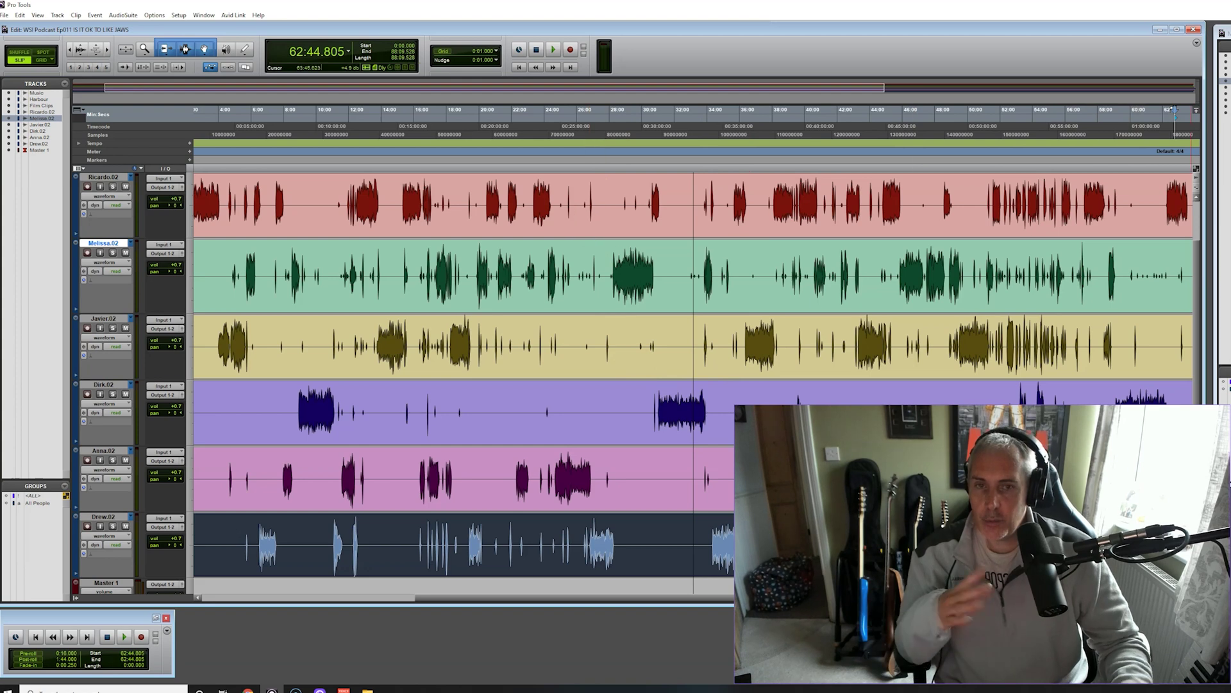
key("ctrl+bracketleft")
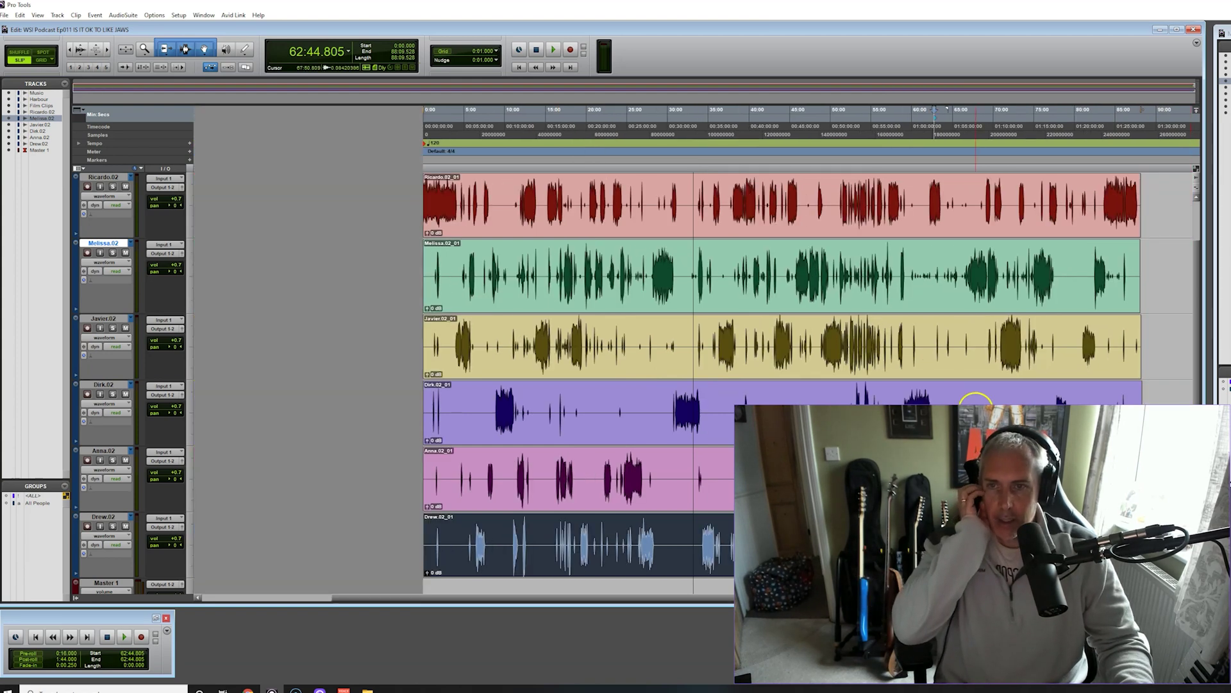
left_click(648, 229)
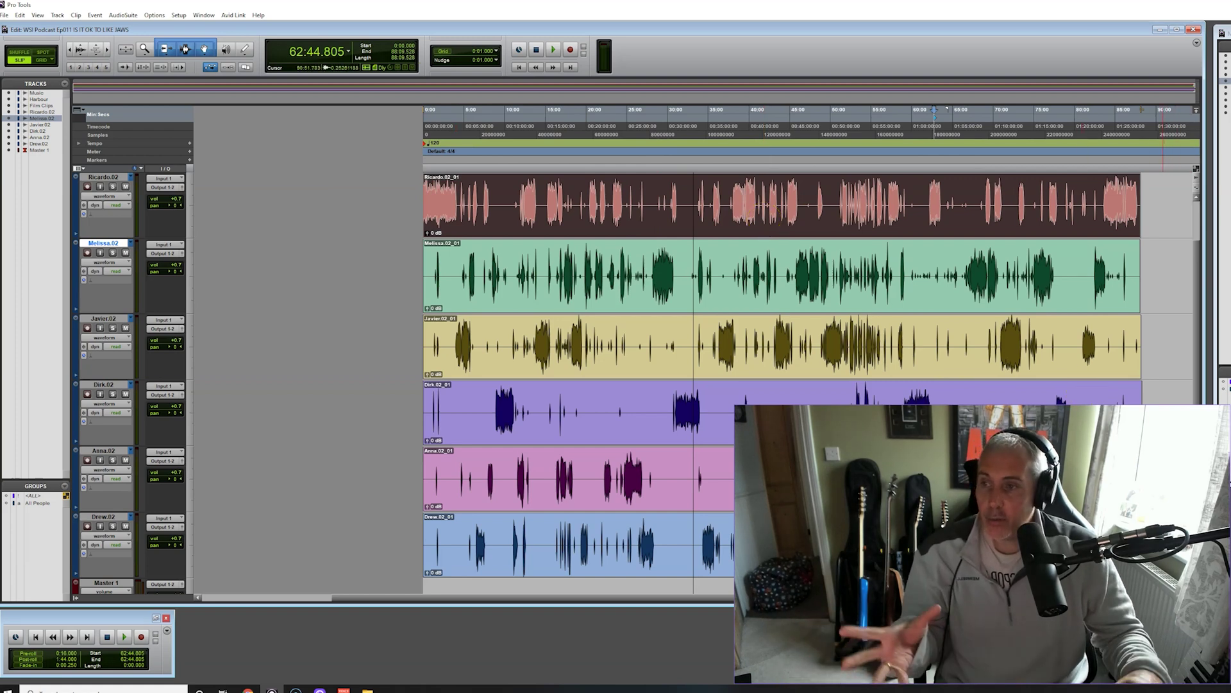
left_click(1152, 487)
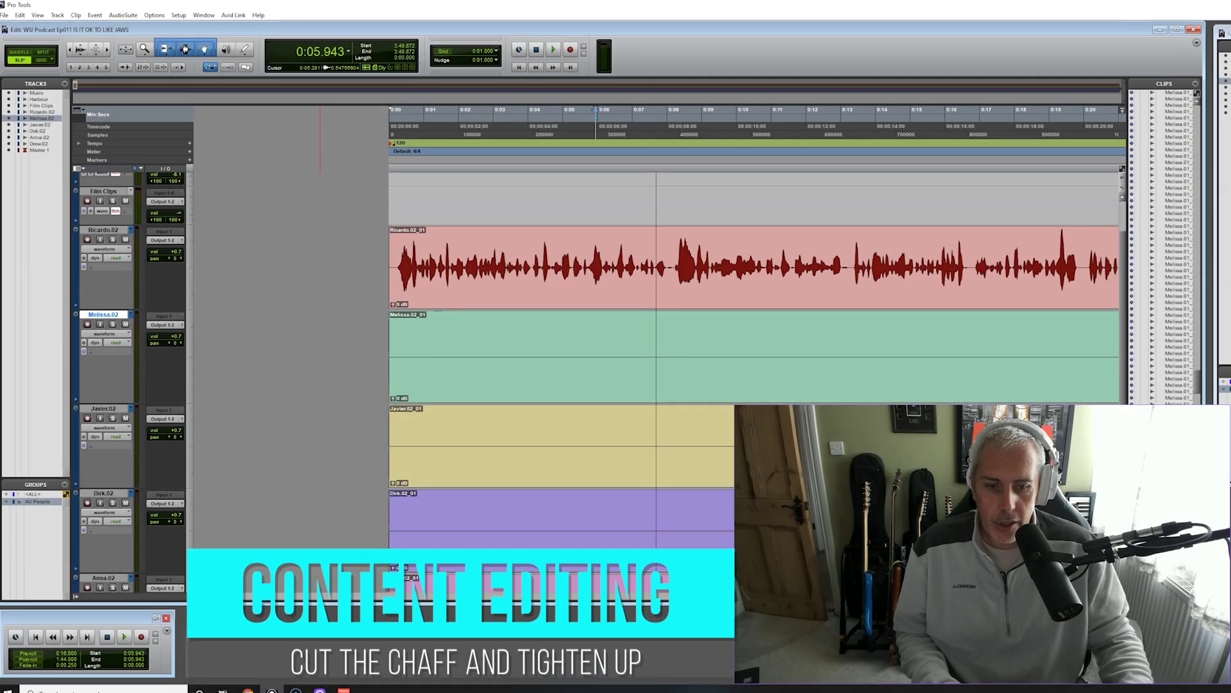
key("r")
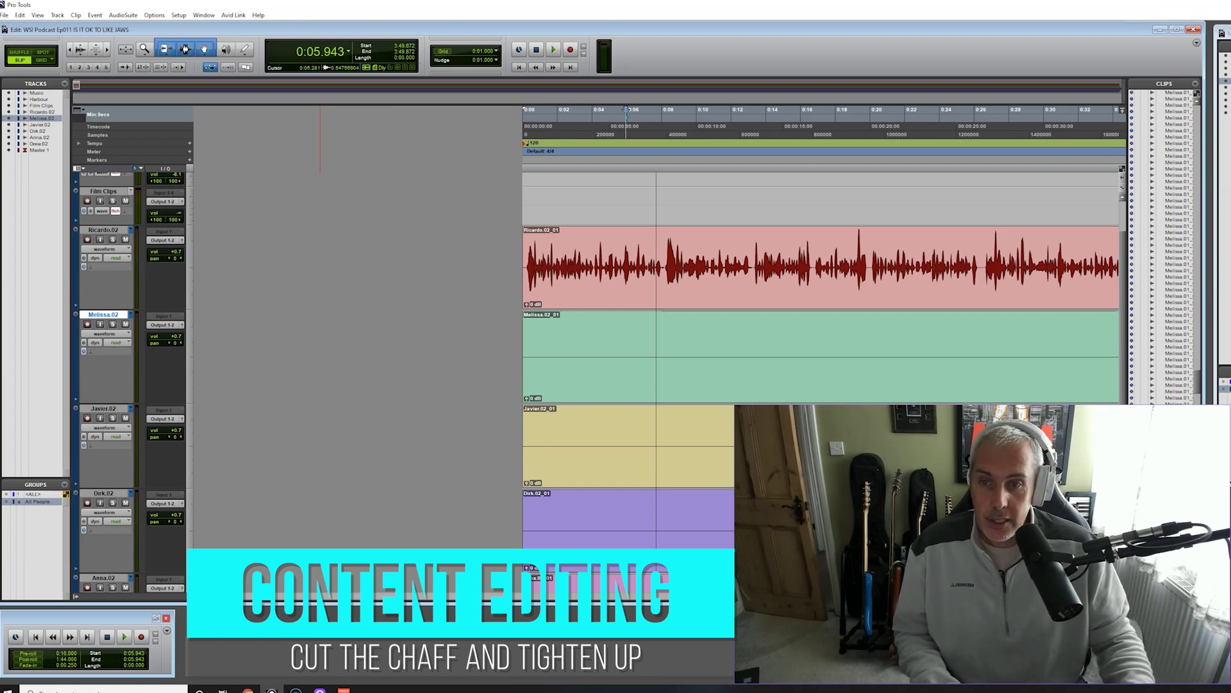
key("t")
key("t")
key("t")
key("t")
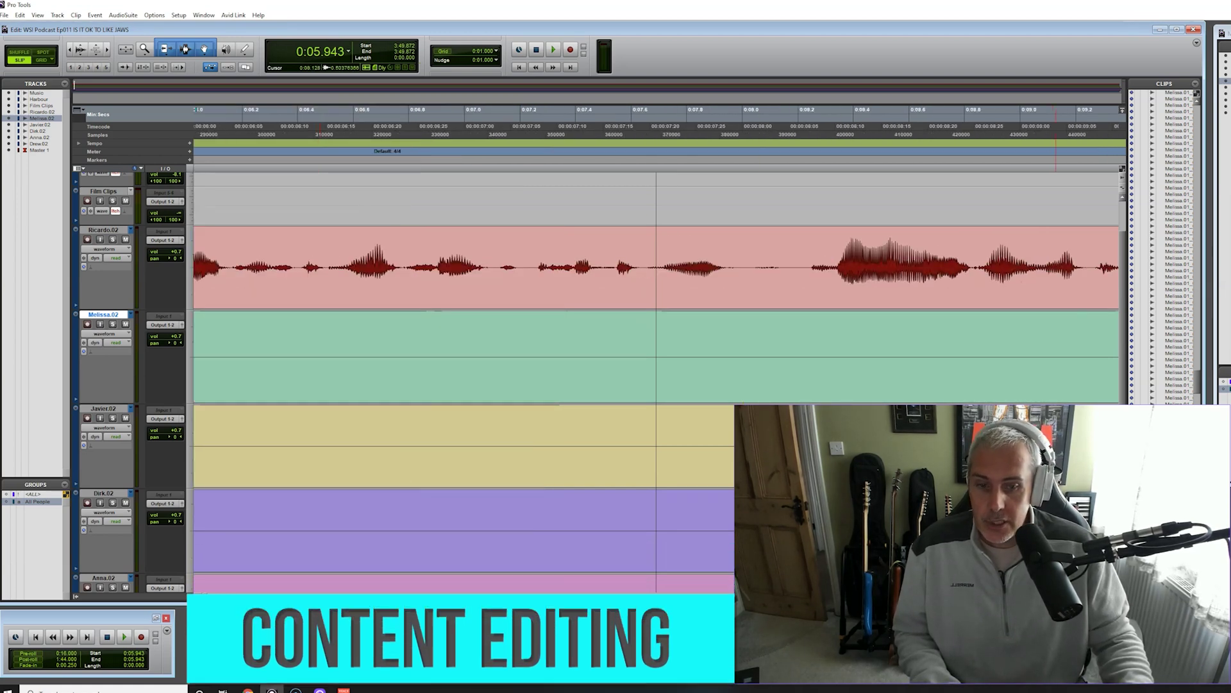
key("r")
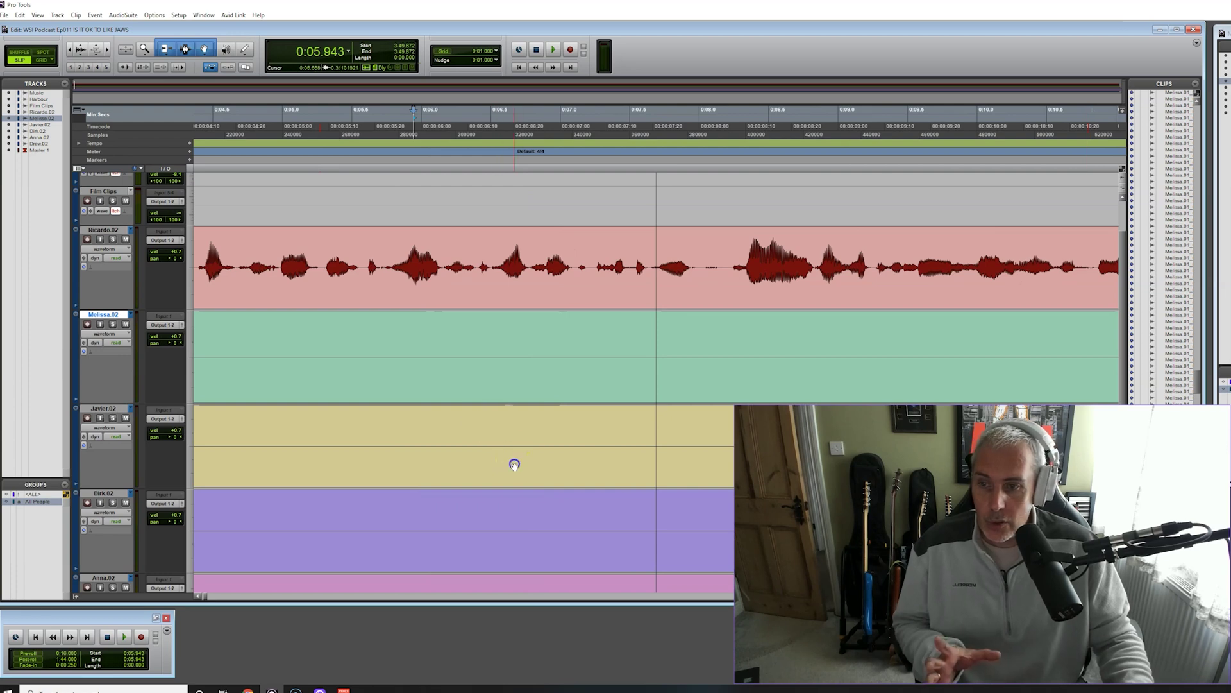
key("ctrl+a")
key("alt+f")
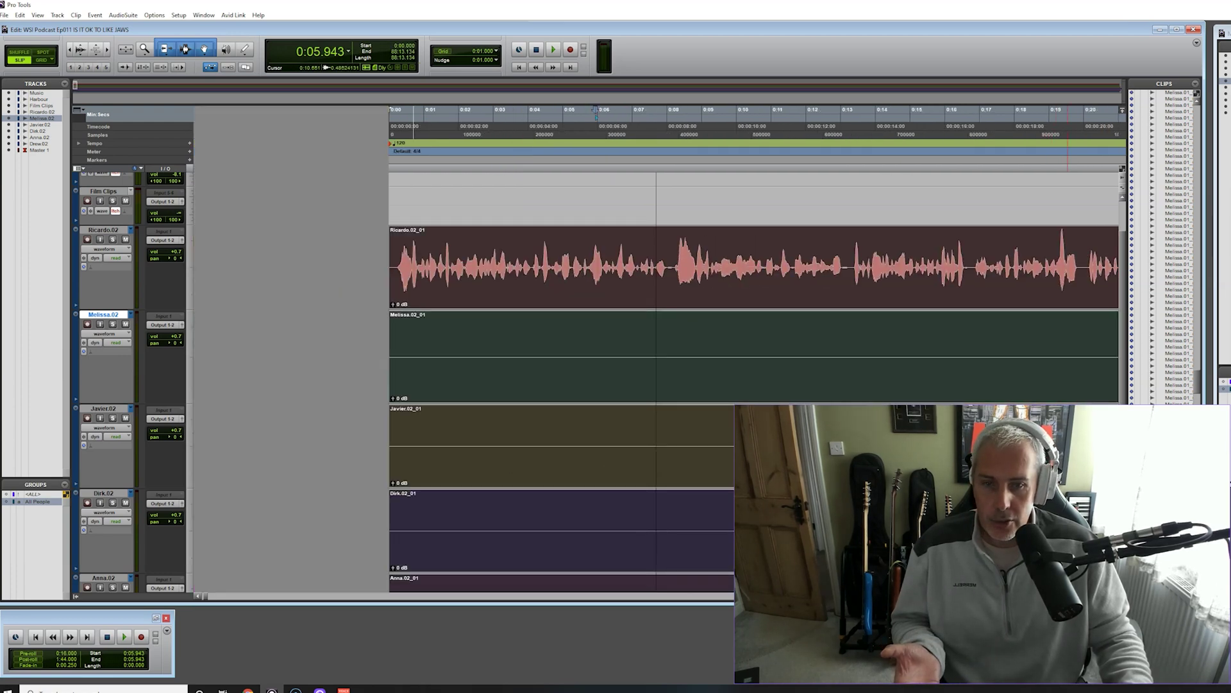
scroll(825, 410, "up", 3)
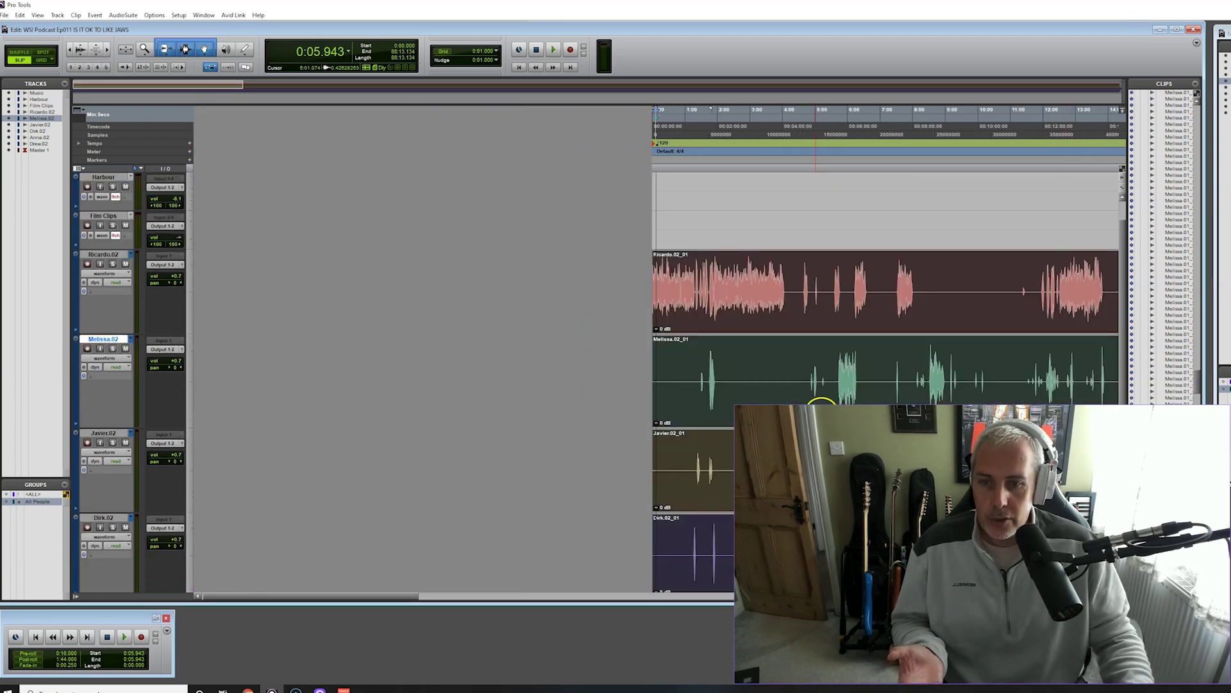
left_click_drag(683, 325, 961, 326)
key("ctrl+z")
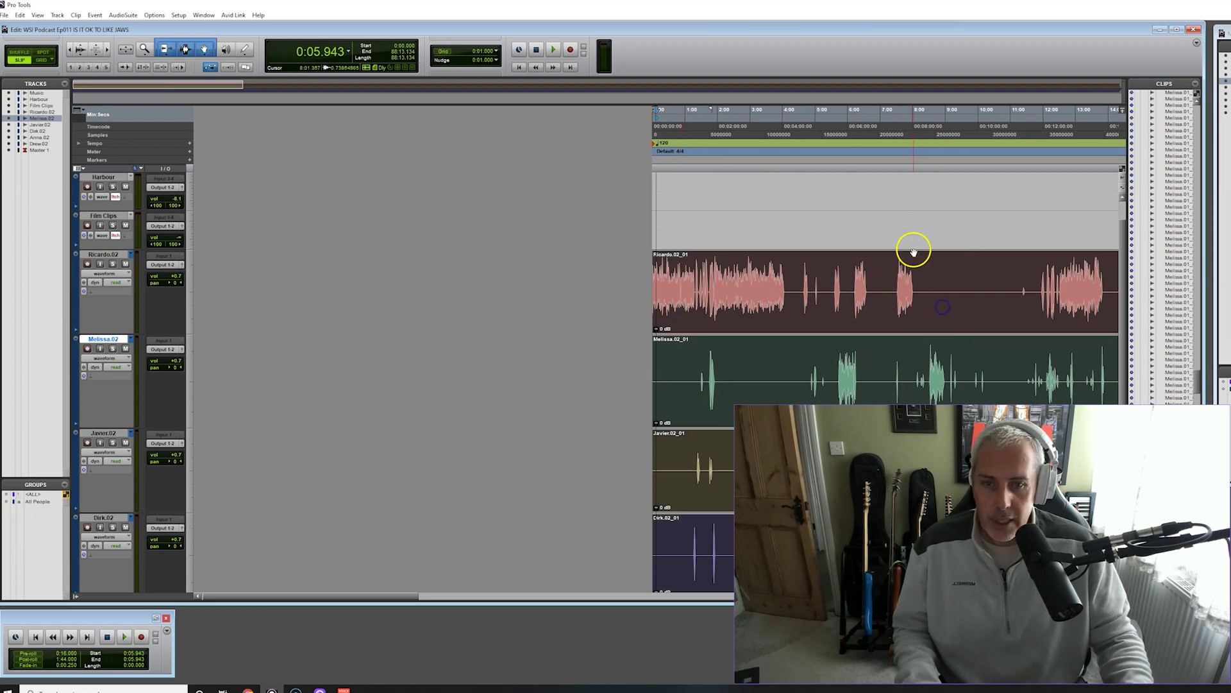
left_click(924, 271)
scroll(941, 266, "down", 3)
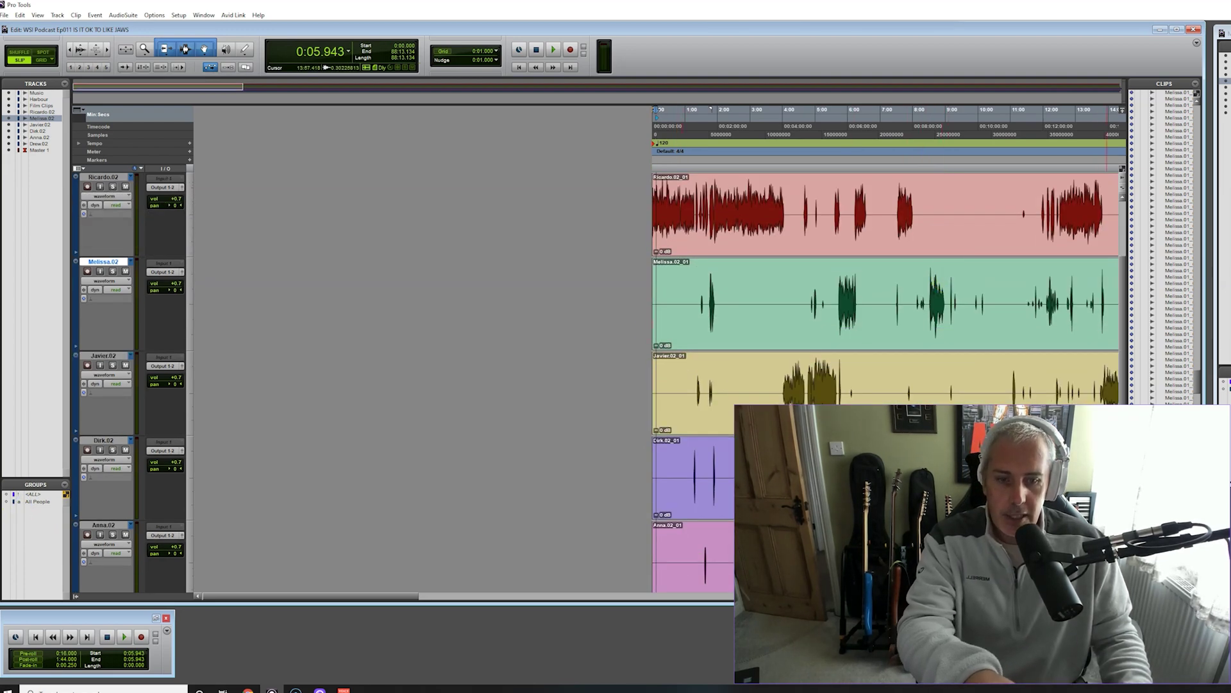
Zoom in at the session start and play Ricardo.02's opening seconds
key("ctrl+]")
key("ctrl+]")
key("ctrl+]")
key("ctrl+]")
key("ctrl+]")
key("ctrl+]")
key("ctrl+]")
key("ctrl+]")
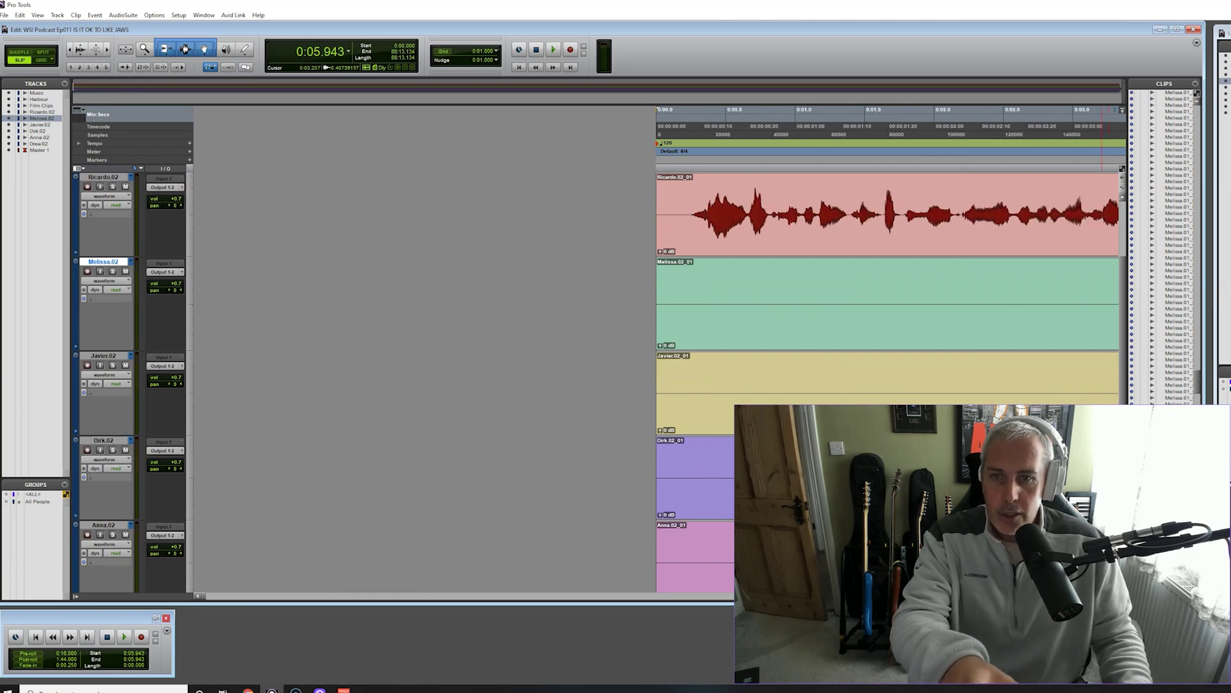
scroll(1104, 545, "right", 2)
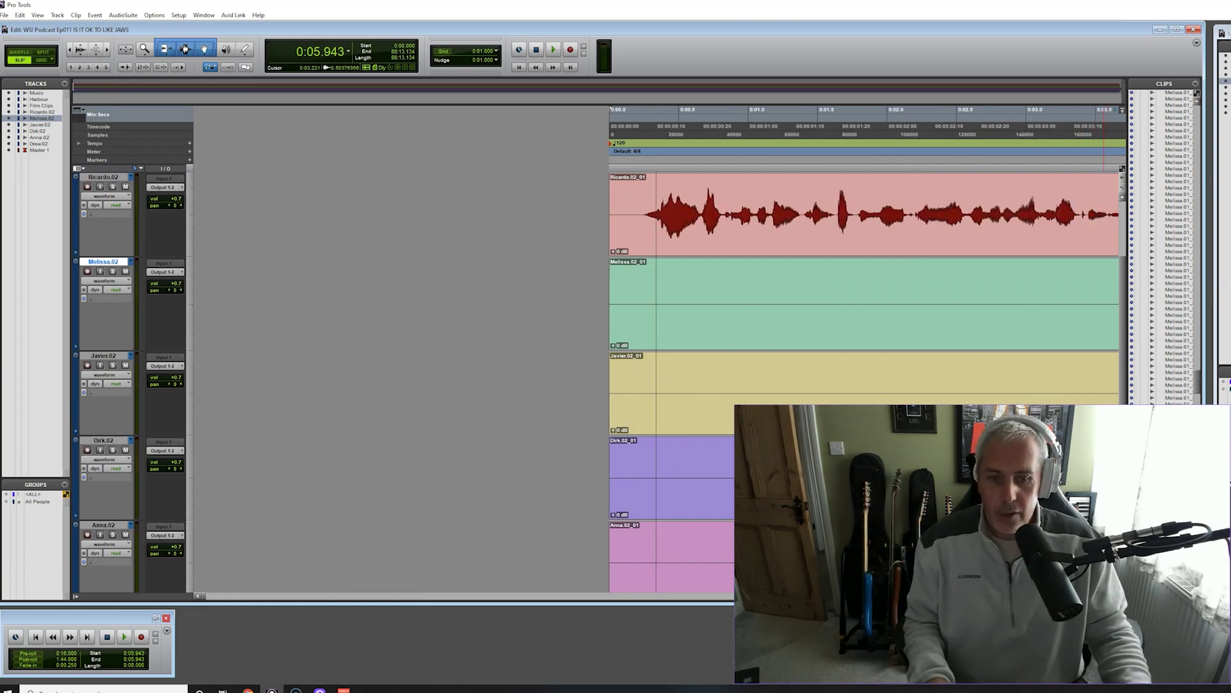
scroll(770, 349, "right", 8)
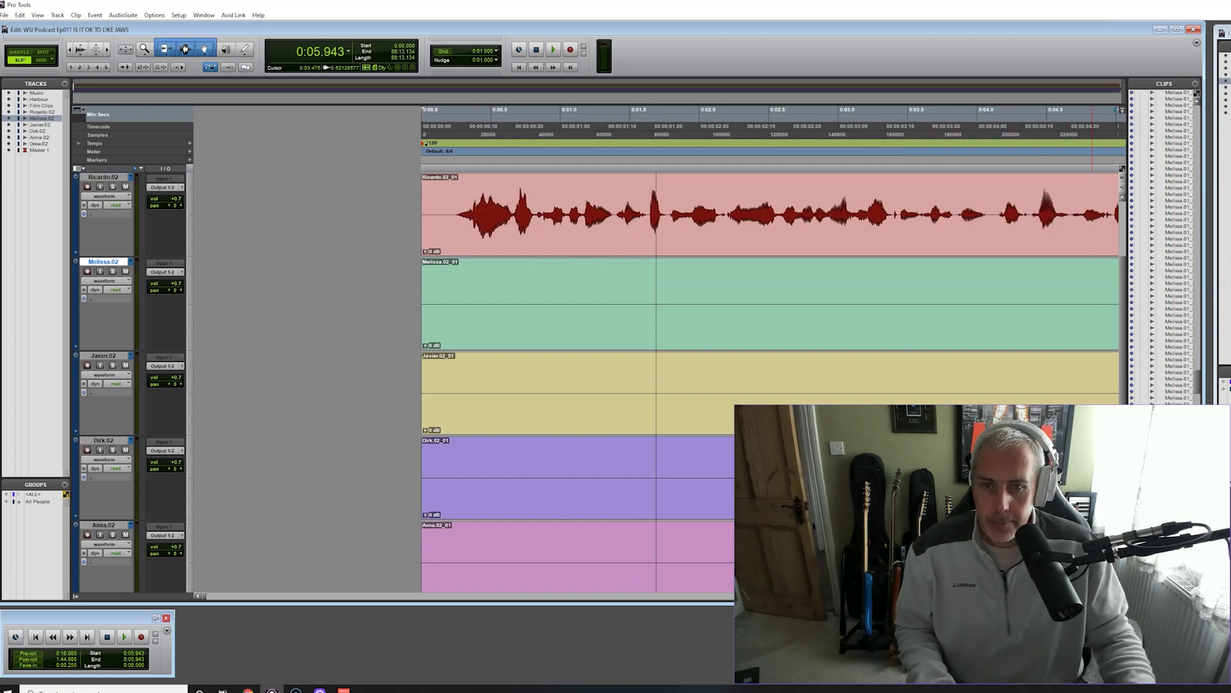
scroll(769, 349, "right", 18)
scroll(770, 350, "right", 13)
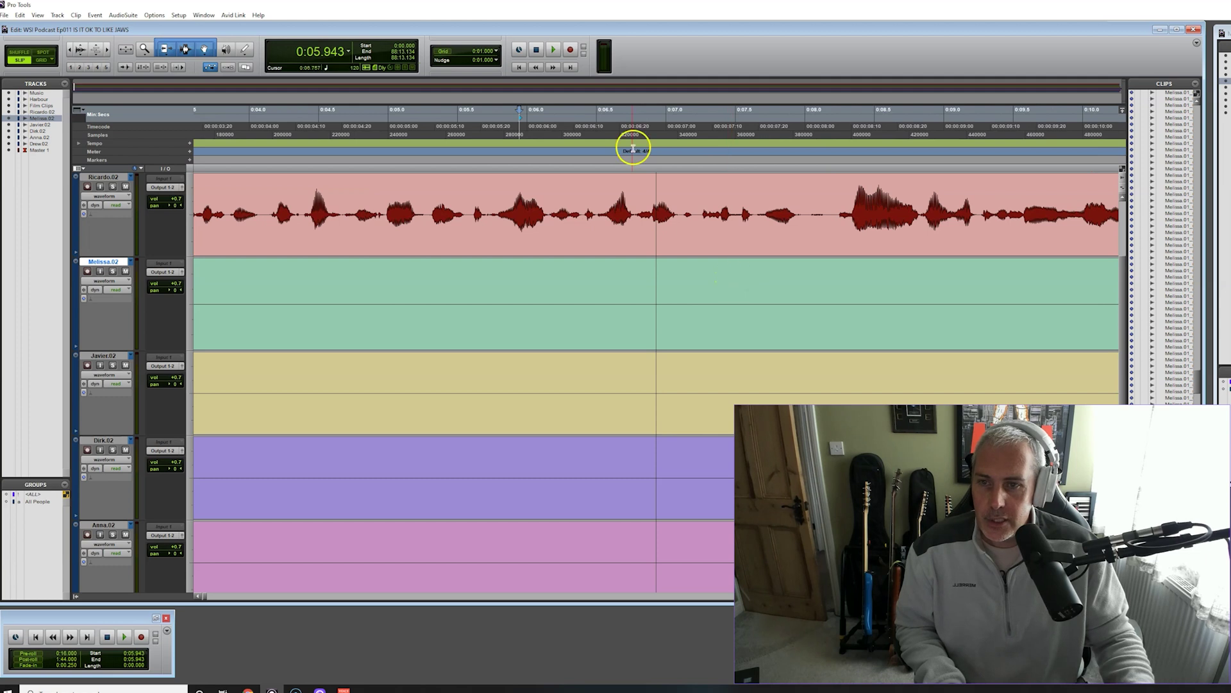
left_click(553, 51)
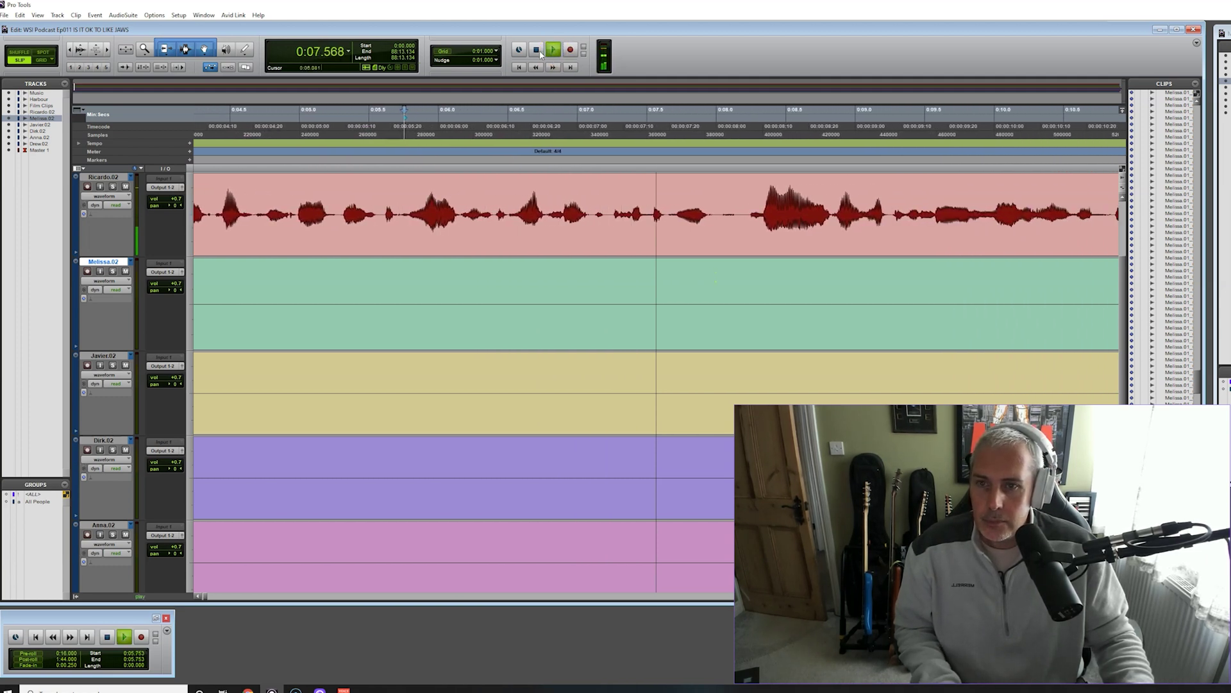
left_click(537, 50)
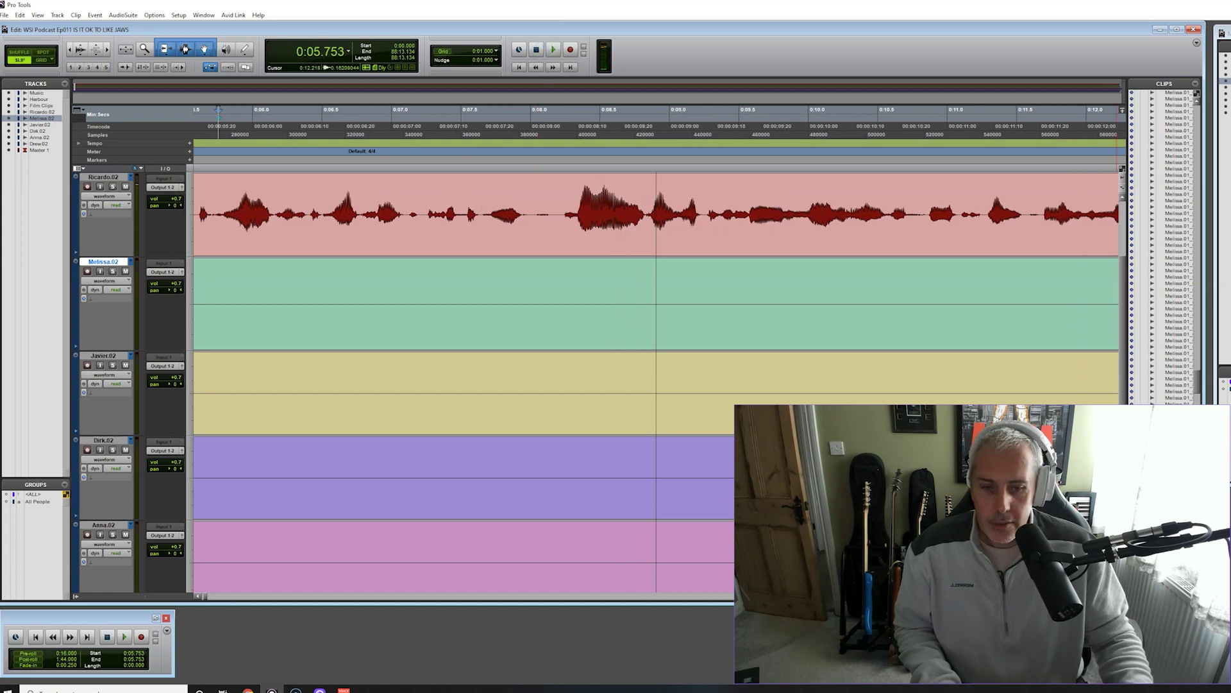
Zoom in further and play Ricardo.02 from 0:07.558
key("ctrl+bracketright")
scroll(531, 269, "up", 3)
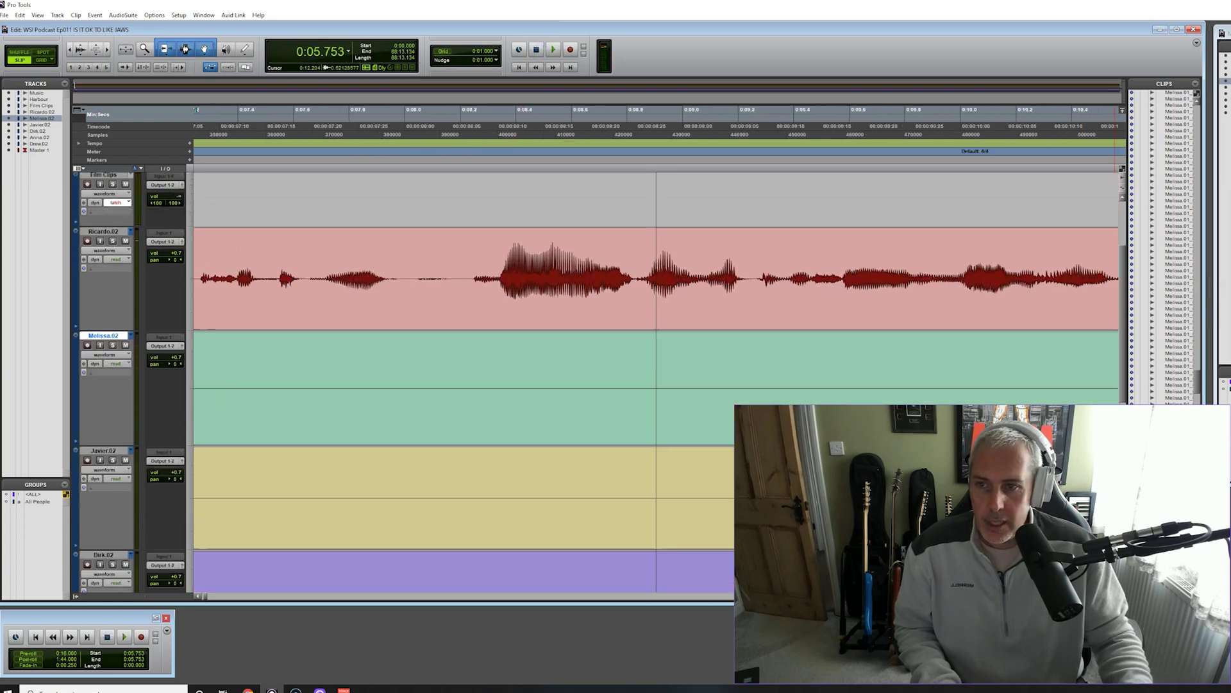
left_click(283, 119)
left_click(550, 50)
left_click(543, 50)
left_click(393, 266)
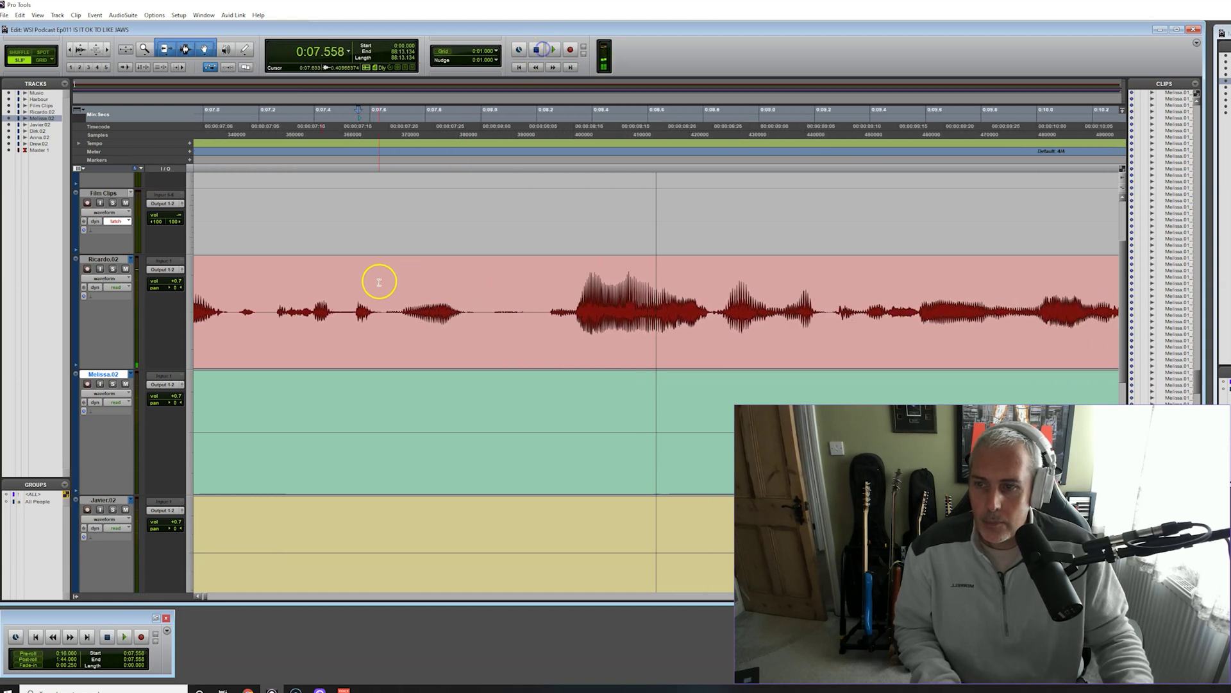
Audition a selected stretch of Ricardo.02 and place the edit point at 0:08.047
left_click_drag(324, 305, 858, 318)
left_click(532, 51)
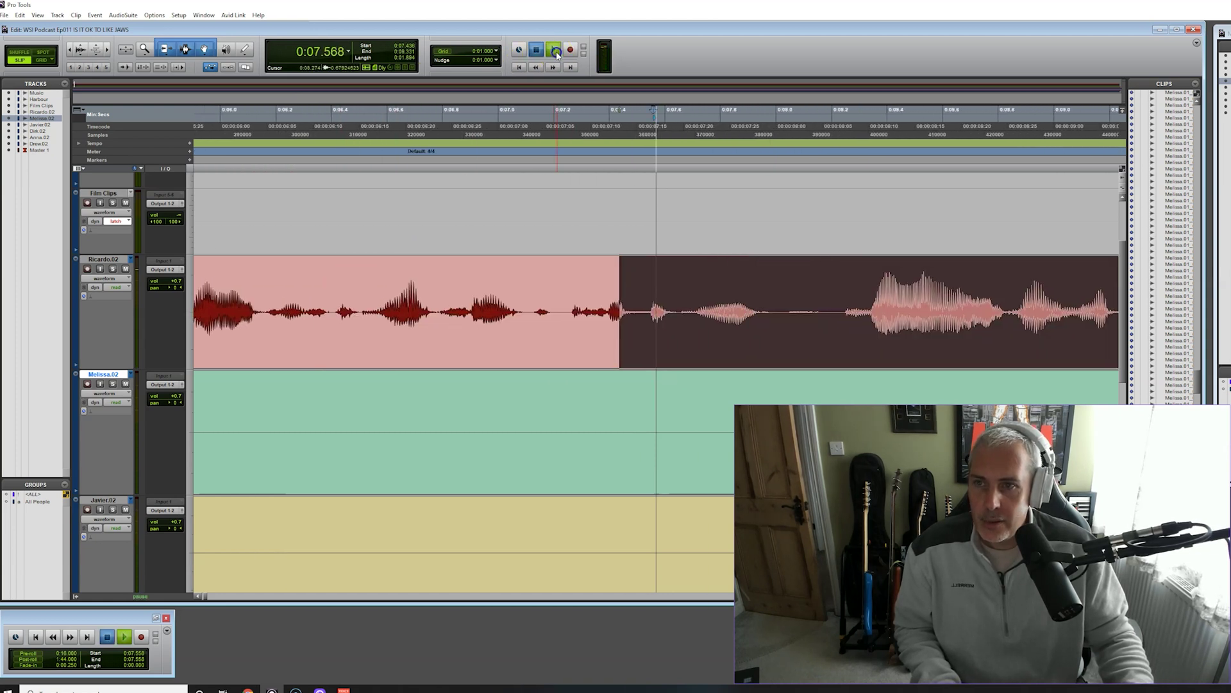
left_click(535, 50)
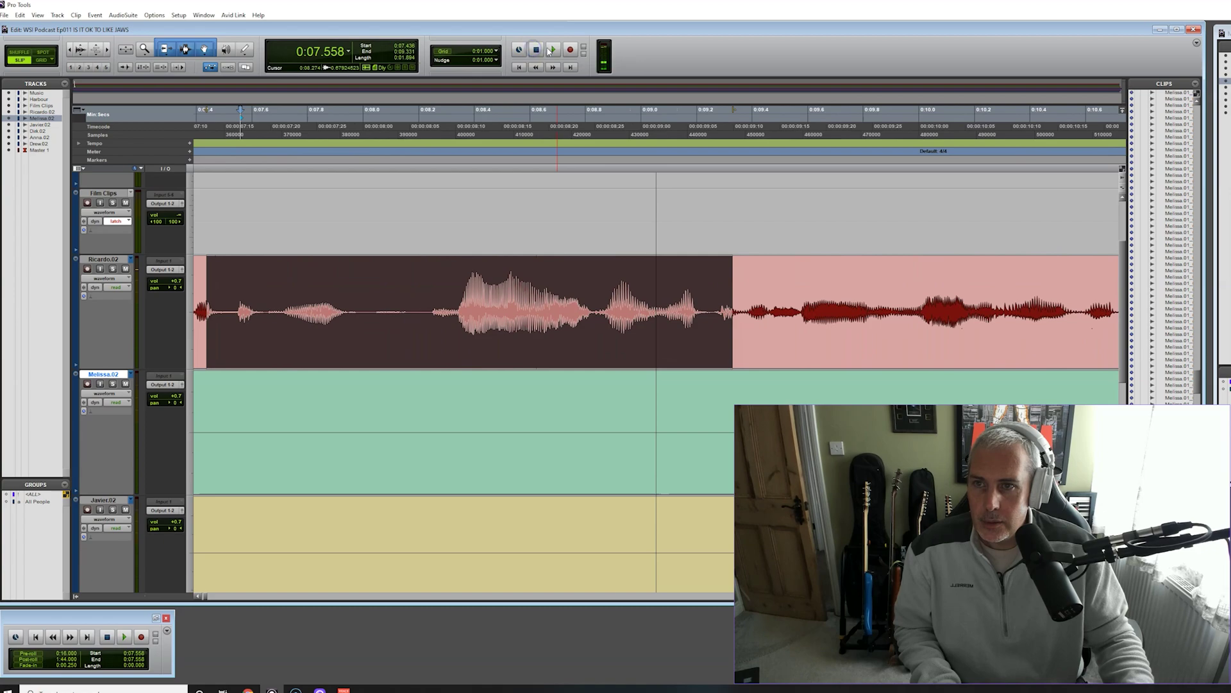
left_click(550, 50)
left_click(537, 51)
left_click(490, 353)
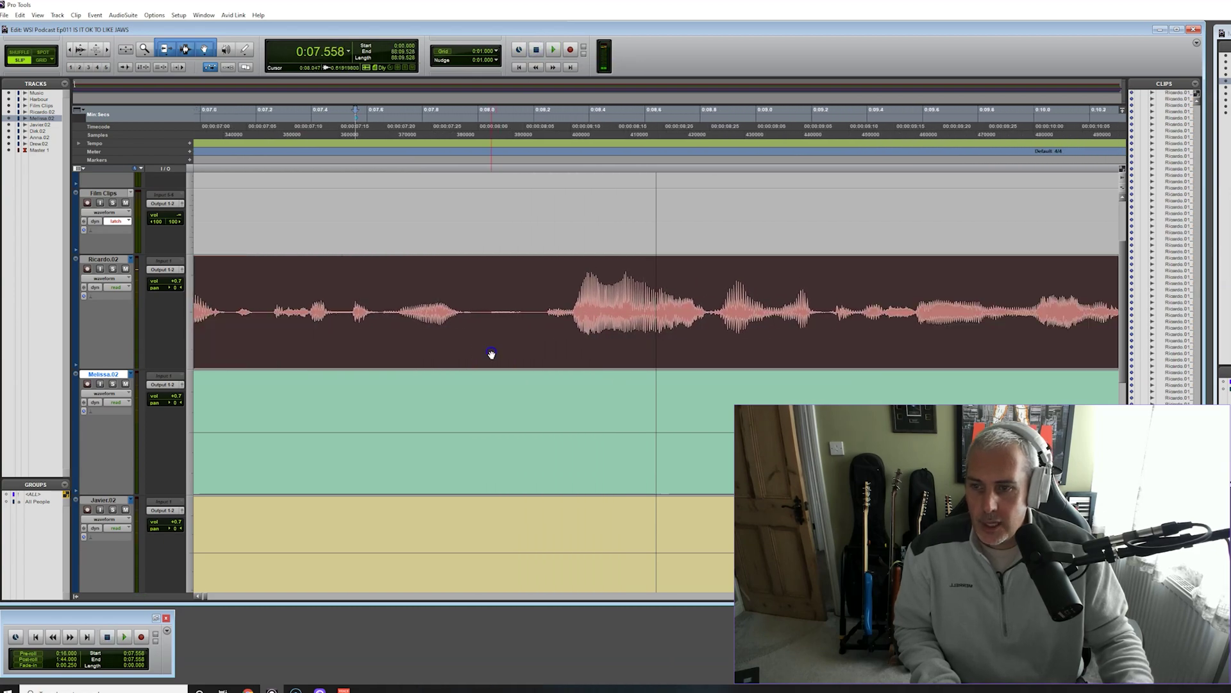
left_click(491, 376)
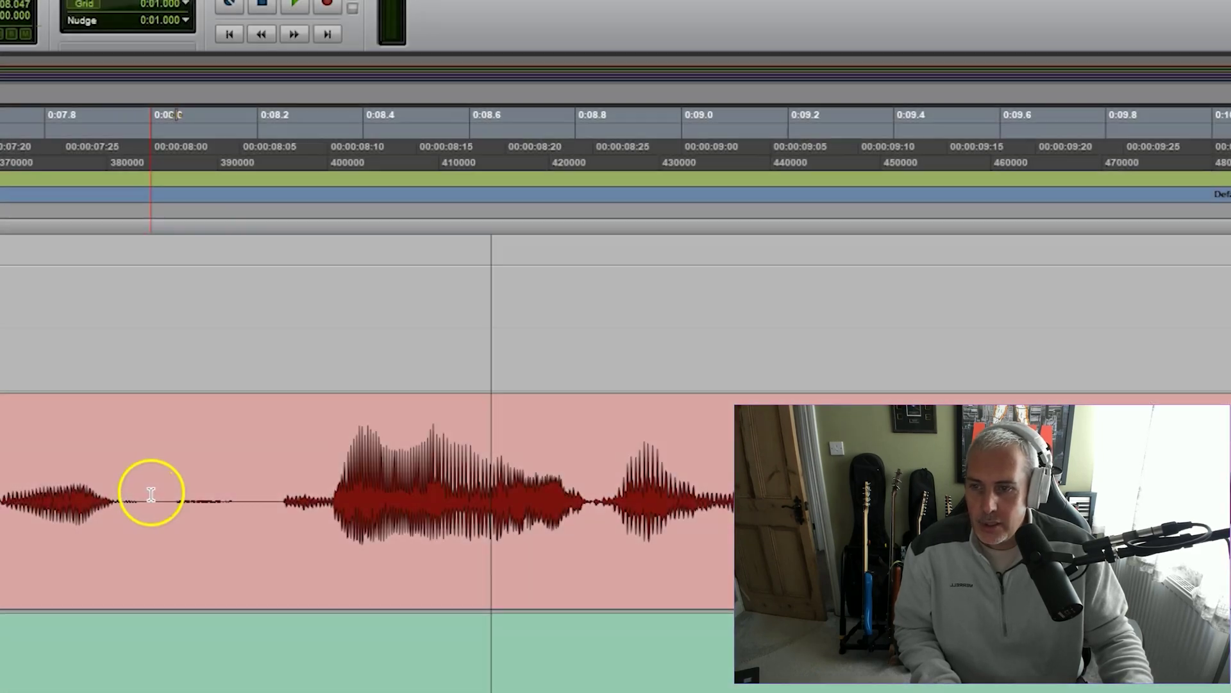
Select the silent gap on Ricardo.02 near 0:08 and audition it with loop playback on
left_click_drag(476, 311, 541, 308)
right_click(296, 7)
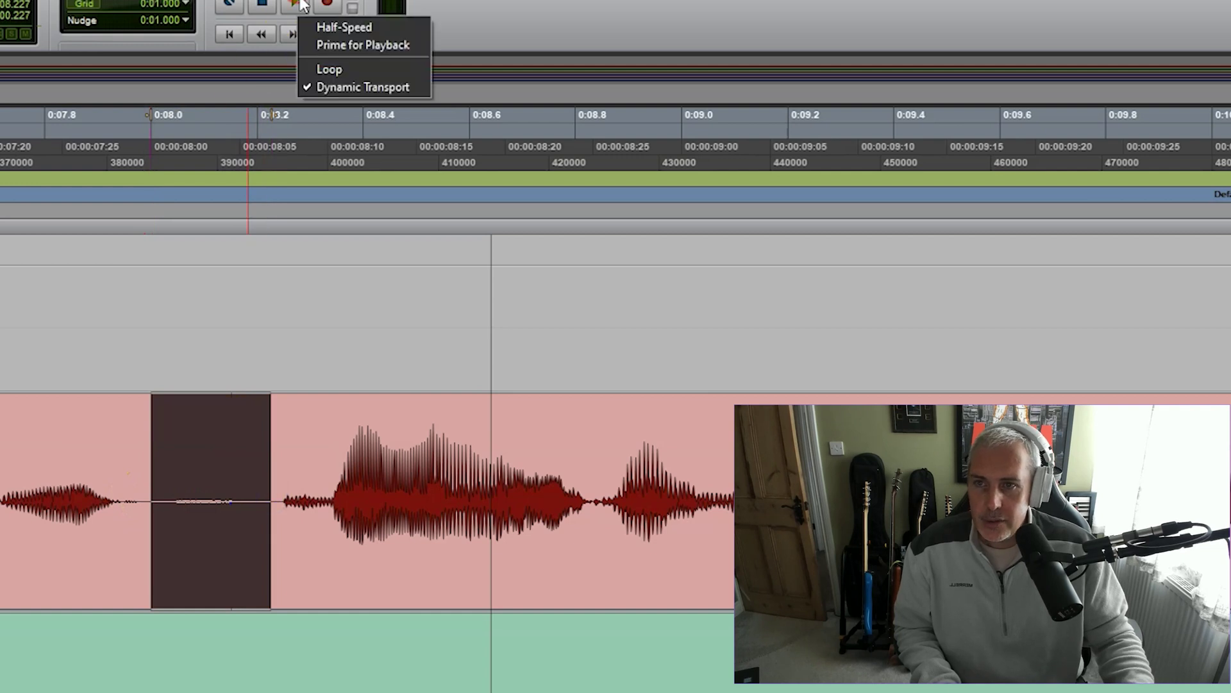
left_click(363, 64)
left_click(301, 8)
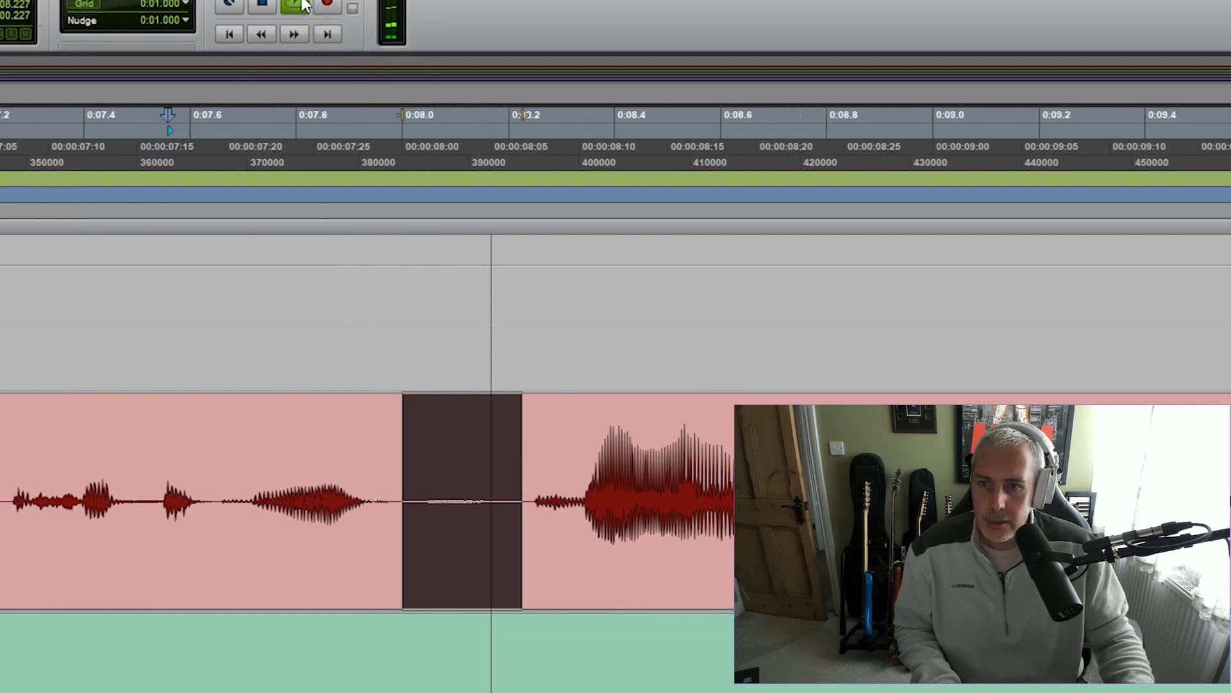
left_click(265, 7)
Turn loop playback off and set playback to start from 0:07.183
right_click(295, 4)
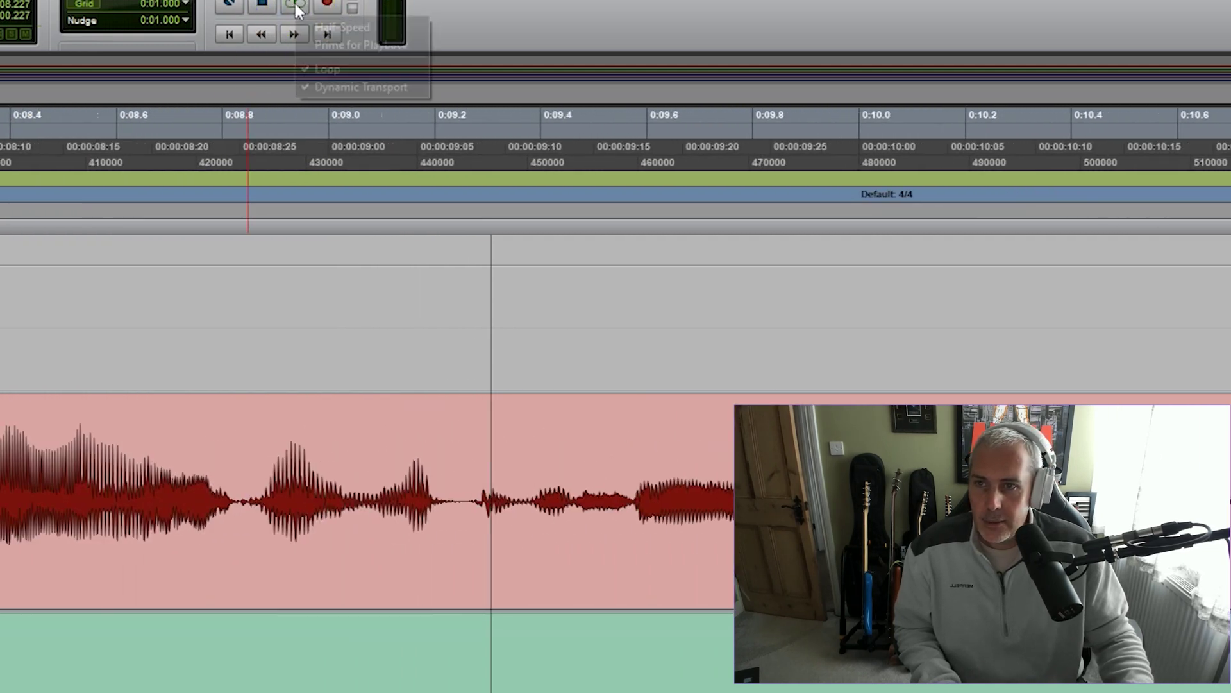
left_click(341, 64)
key("space")
left_click(194, 135)
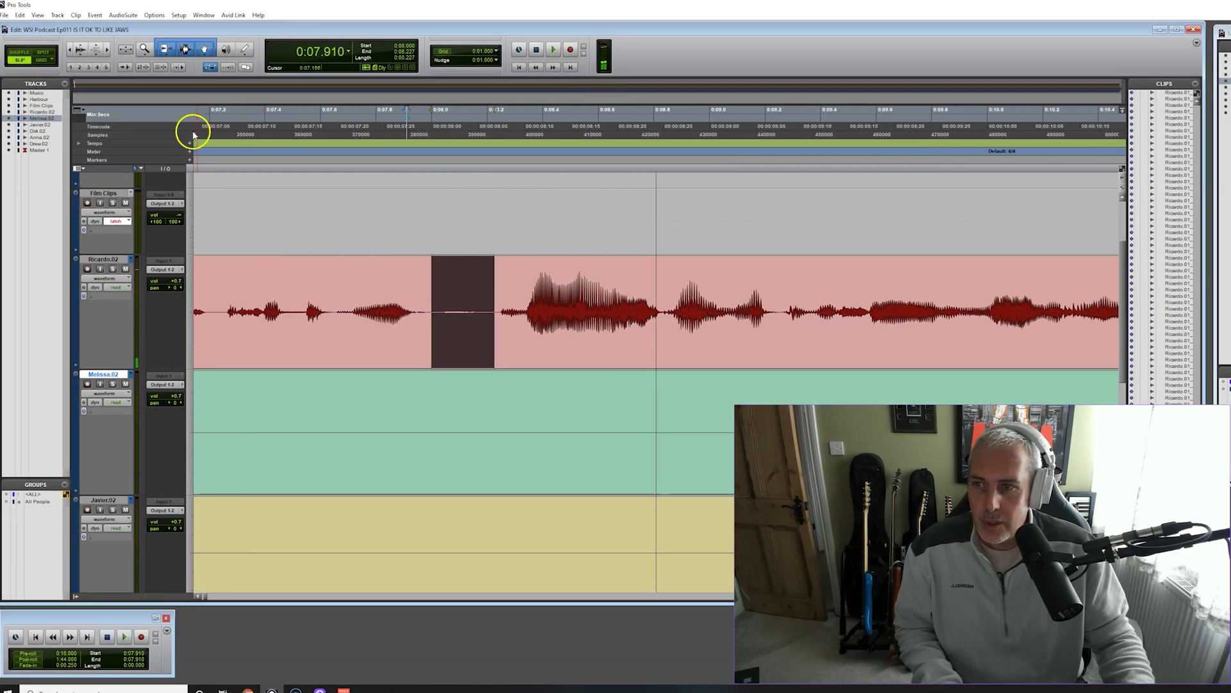
left_click(205, 120)
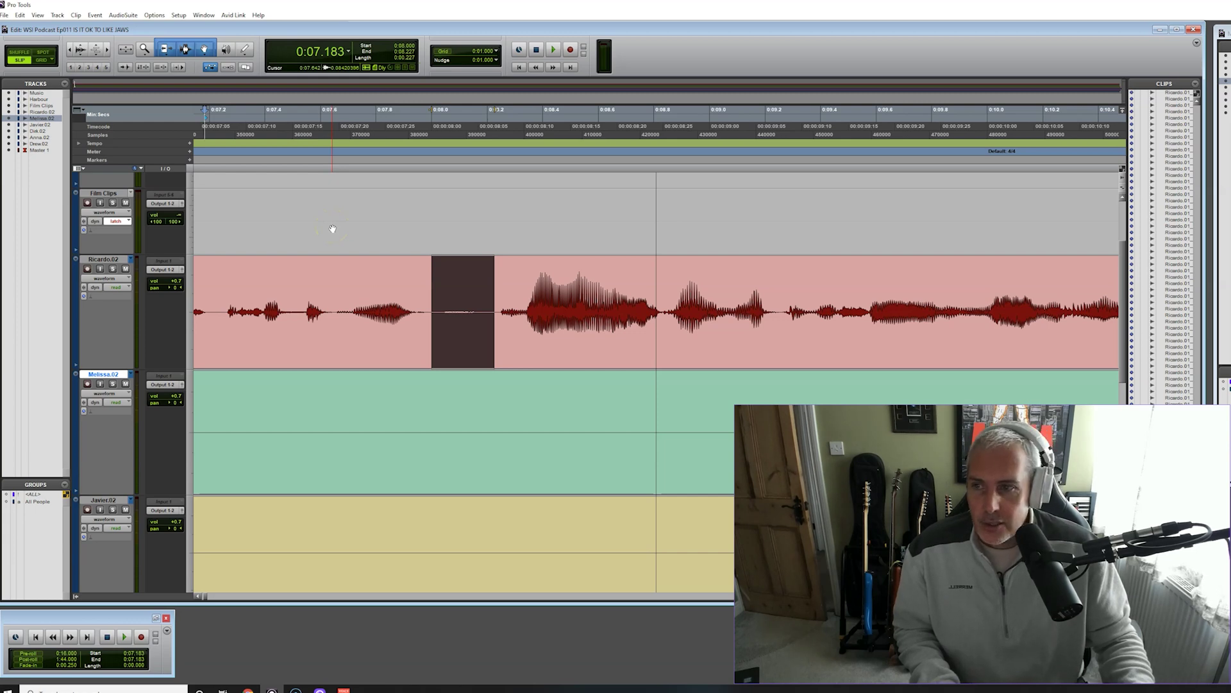
Separate the silence near 0:08 on all speaker tracks and delete it in Shuffle mode
key("space")
left_click(552, 353)
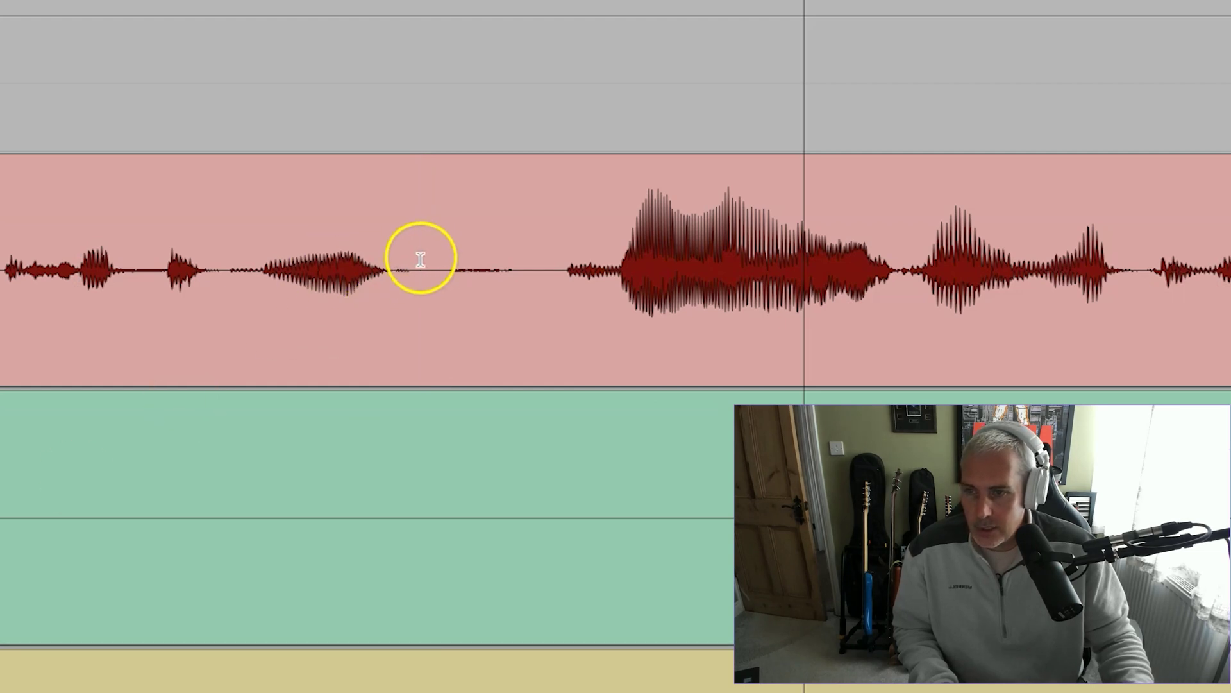
left_click_drag(423, 260, 557, 279)
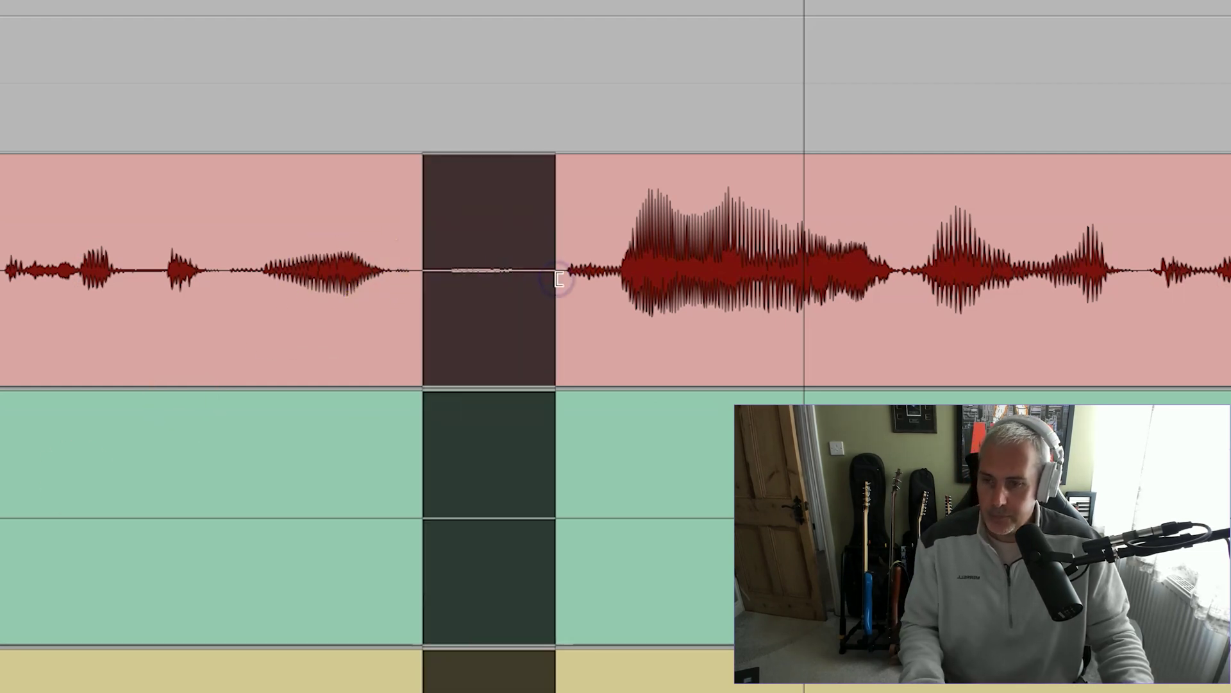
key("ctrl+e")
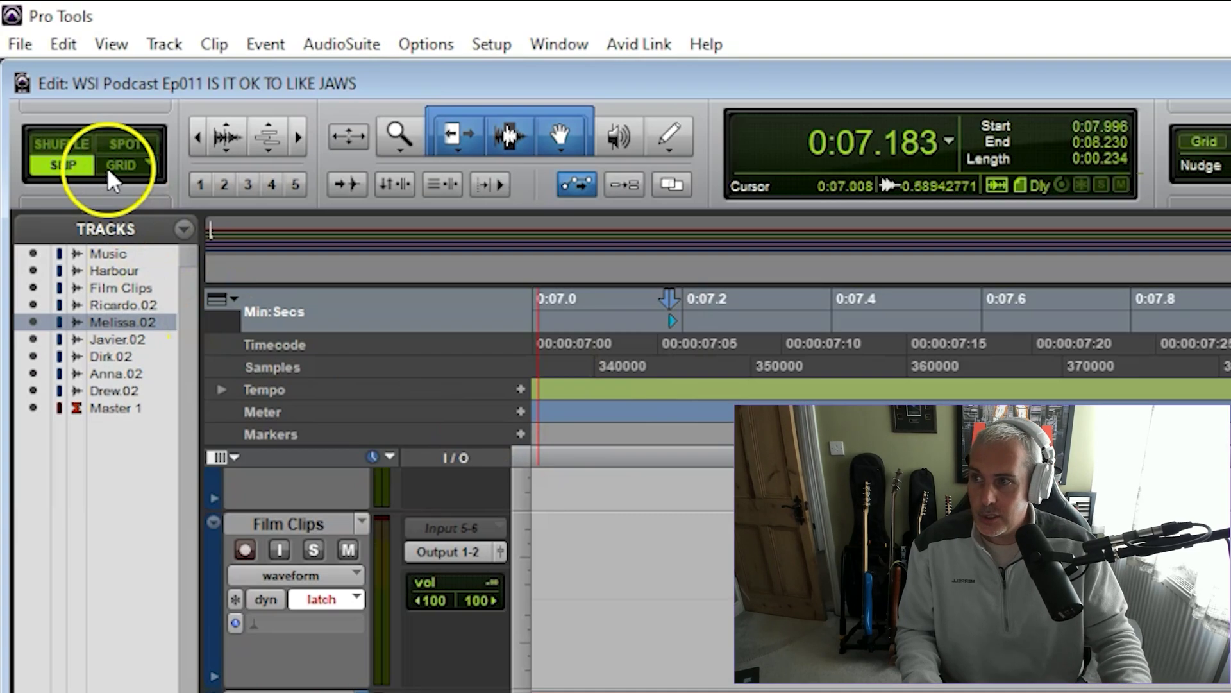
key("Delete")
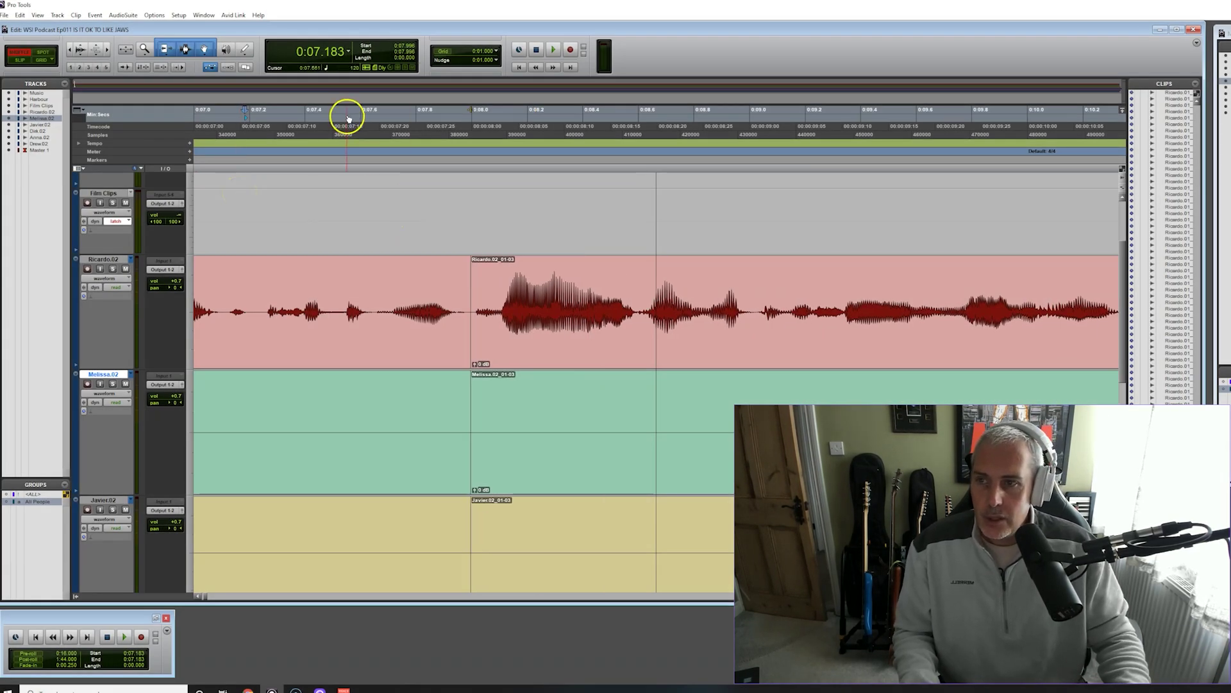
Play the cut from 0:07.079, then undo the deletion to compare with the restored gap
left_click(217, 119)
key("space")
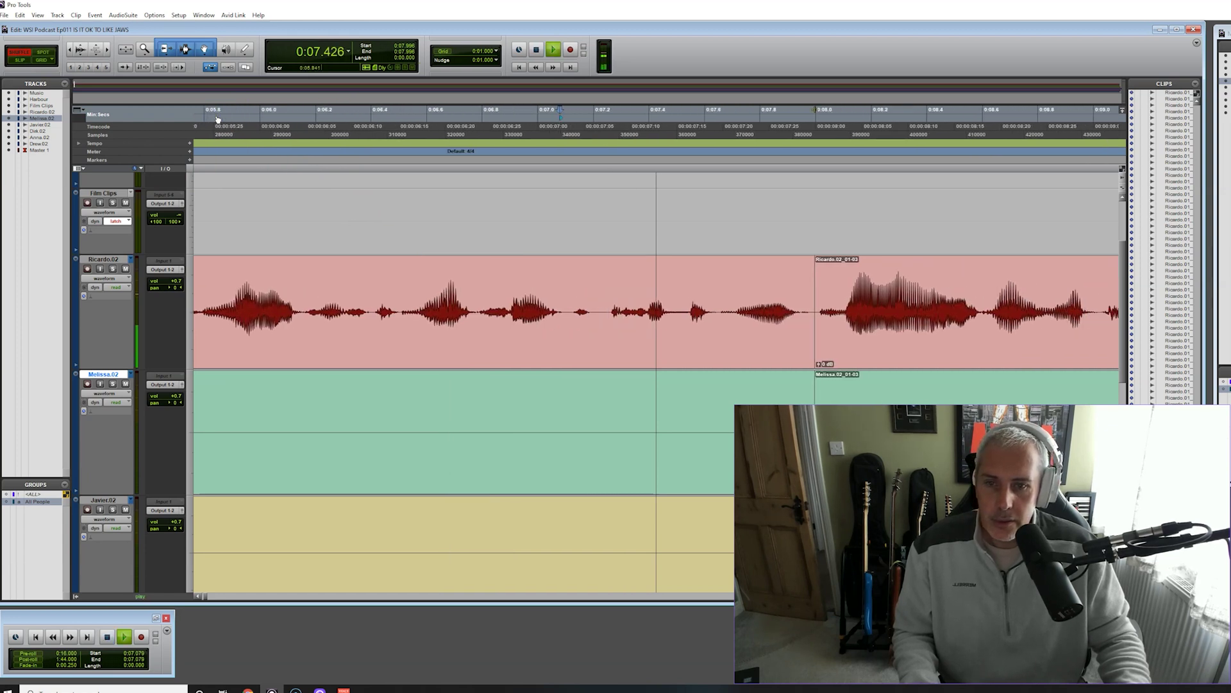
key("space")
left_click(397, 258)
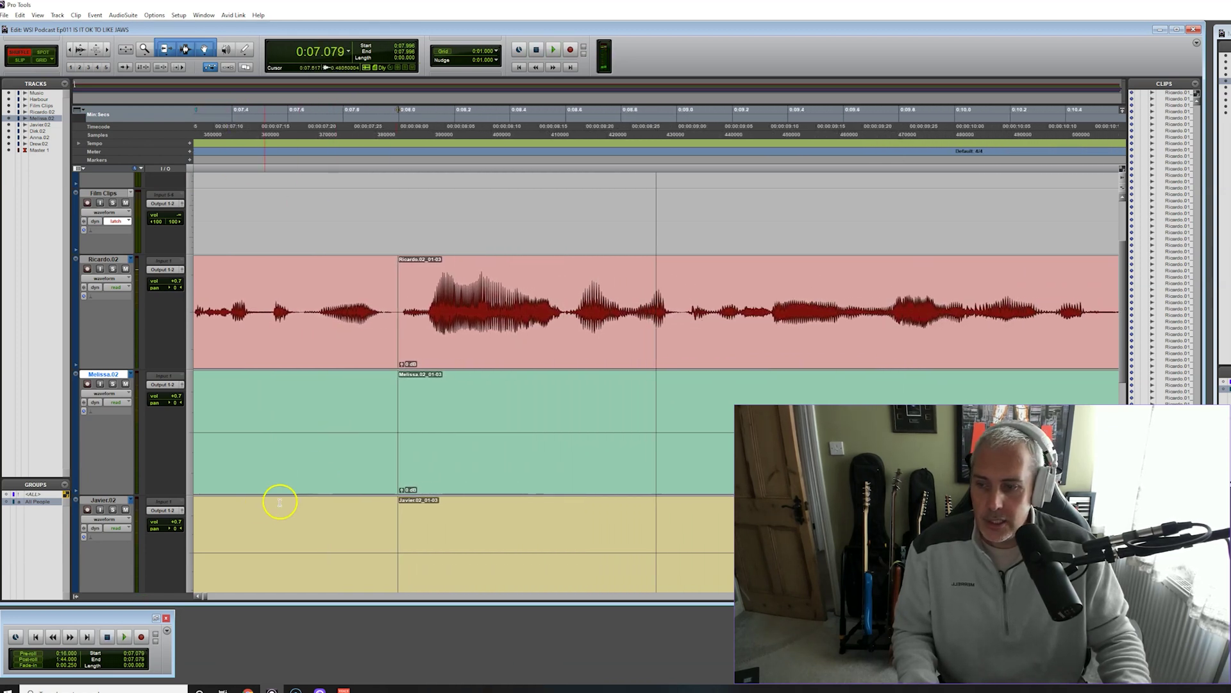
key("ctrl+z")
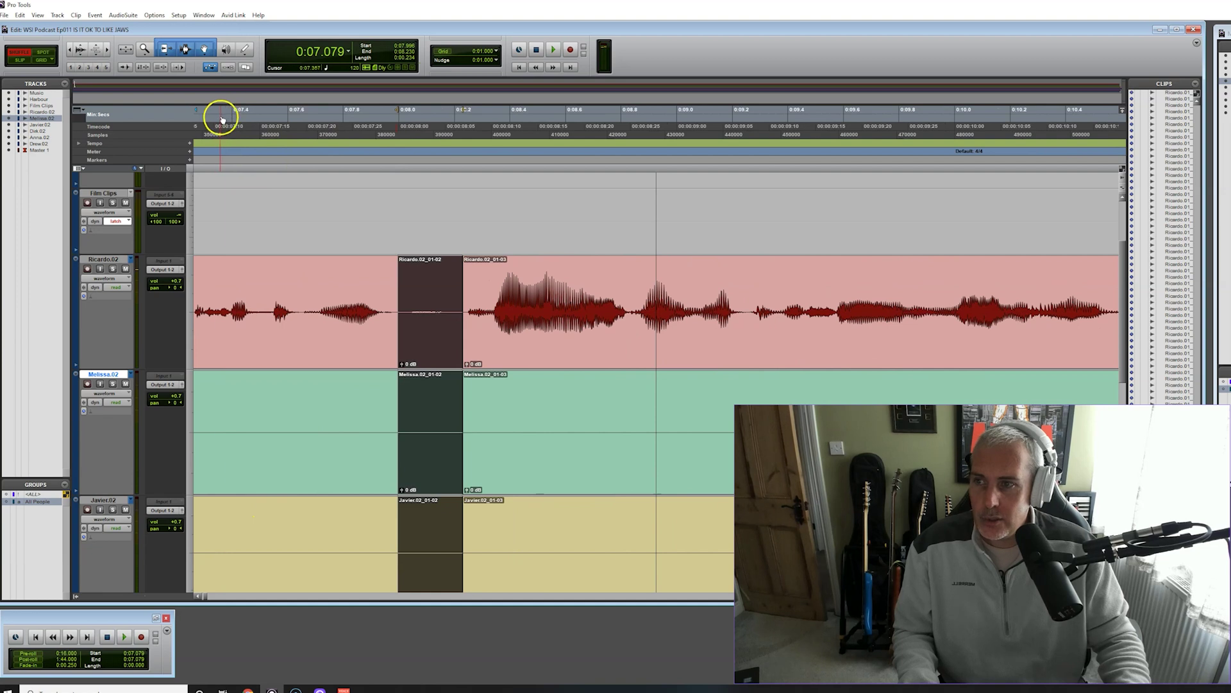
key("space")
key("space")
key("space")
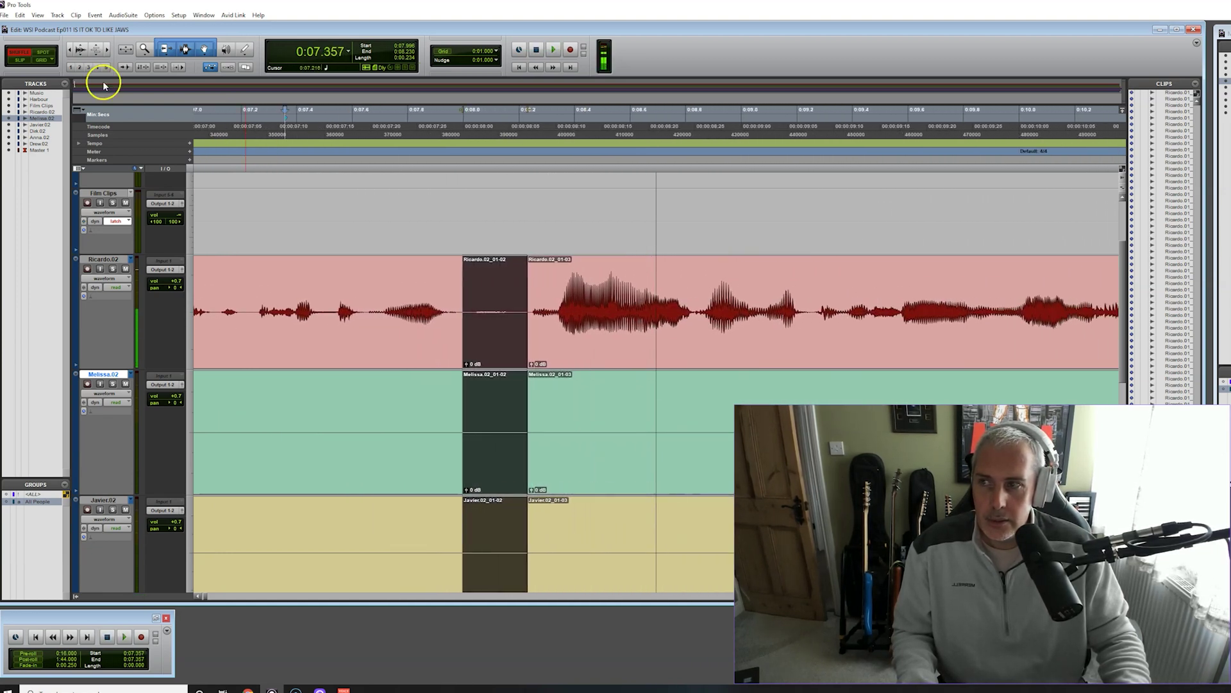
Redo the clear with Edit > Redo Clear and crossfade the join
left_click(20, 16)
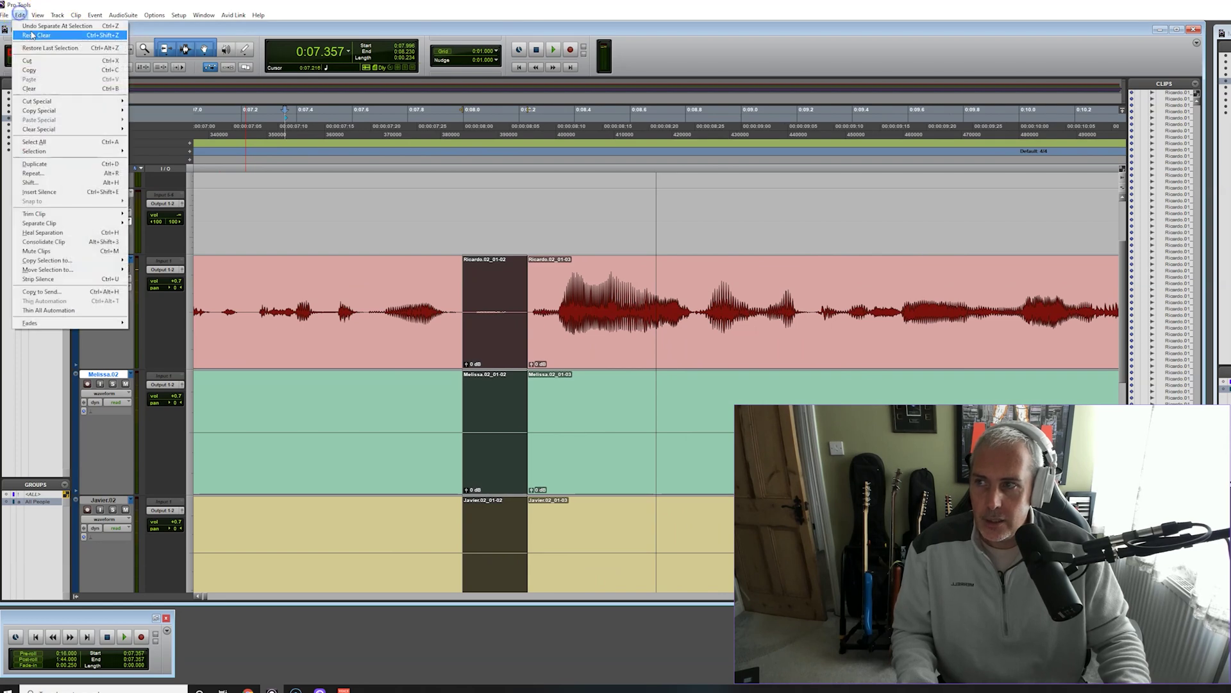
left_click(32, 34)
key("space")
key("space")
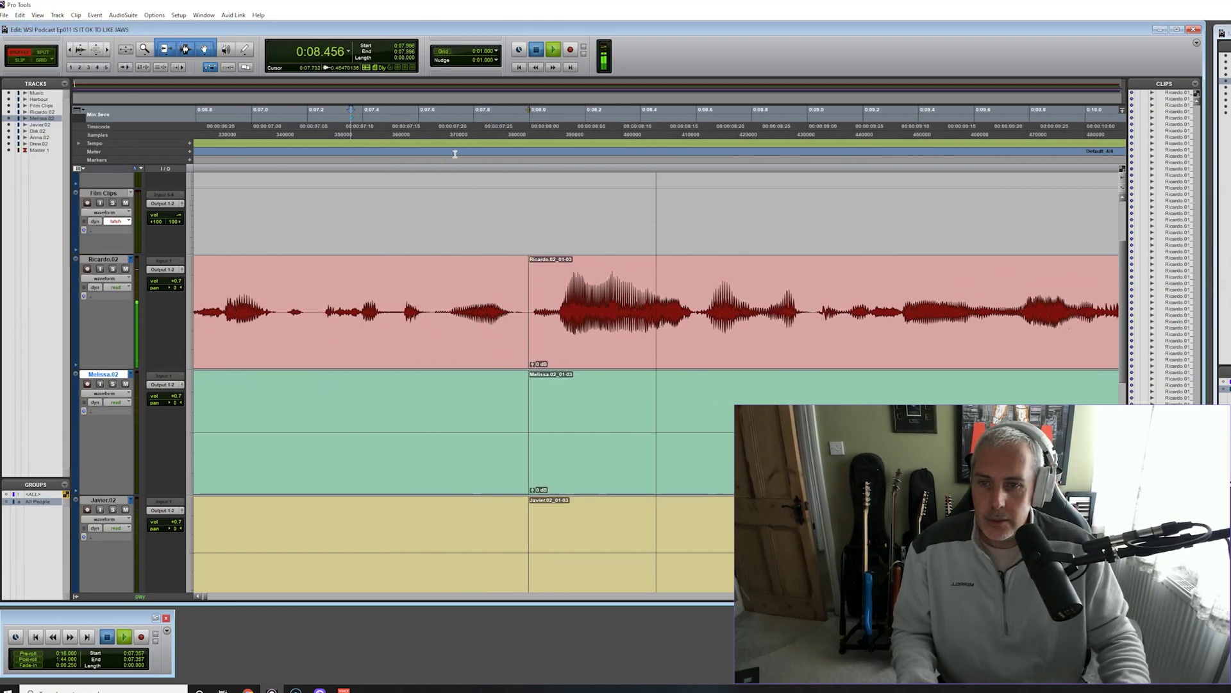
key("space")
left_click(468, 361)
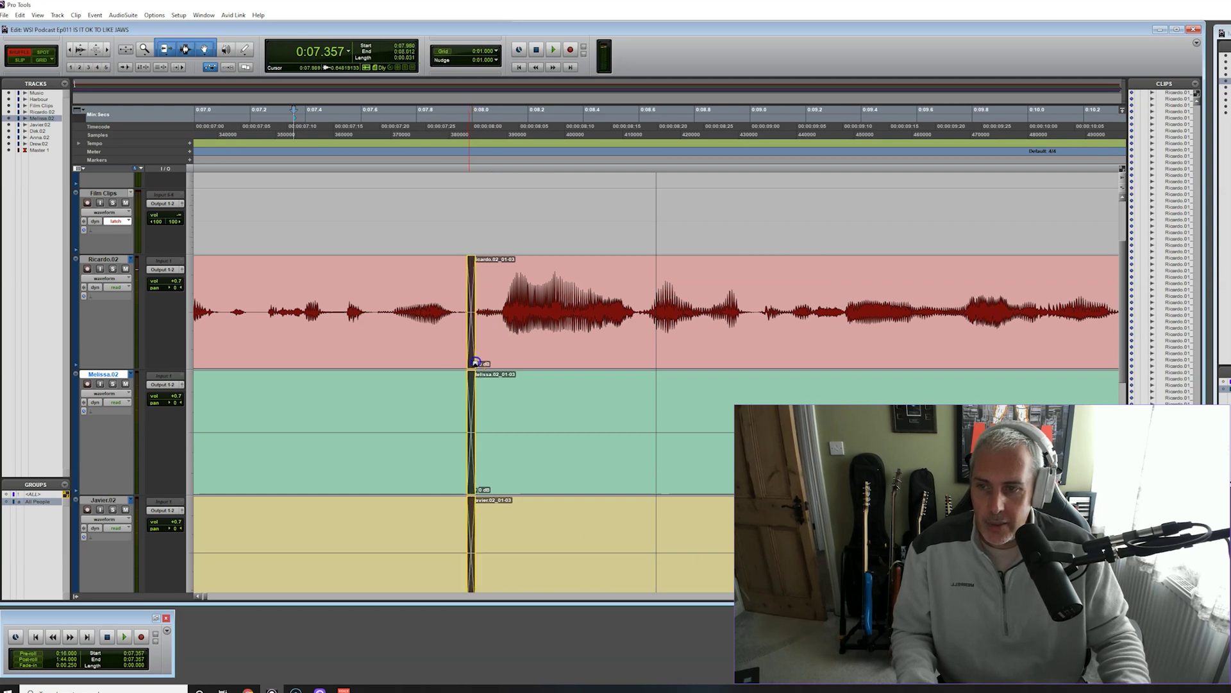
key("space")
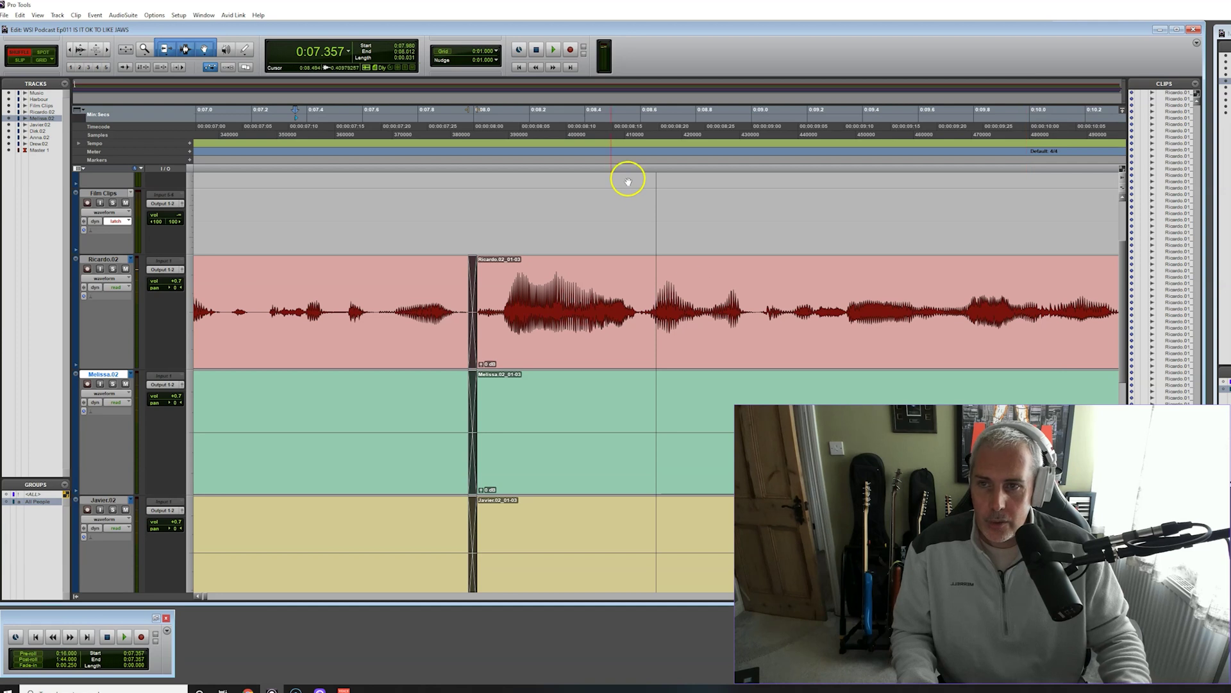
key("space")
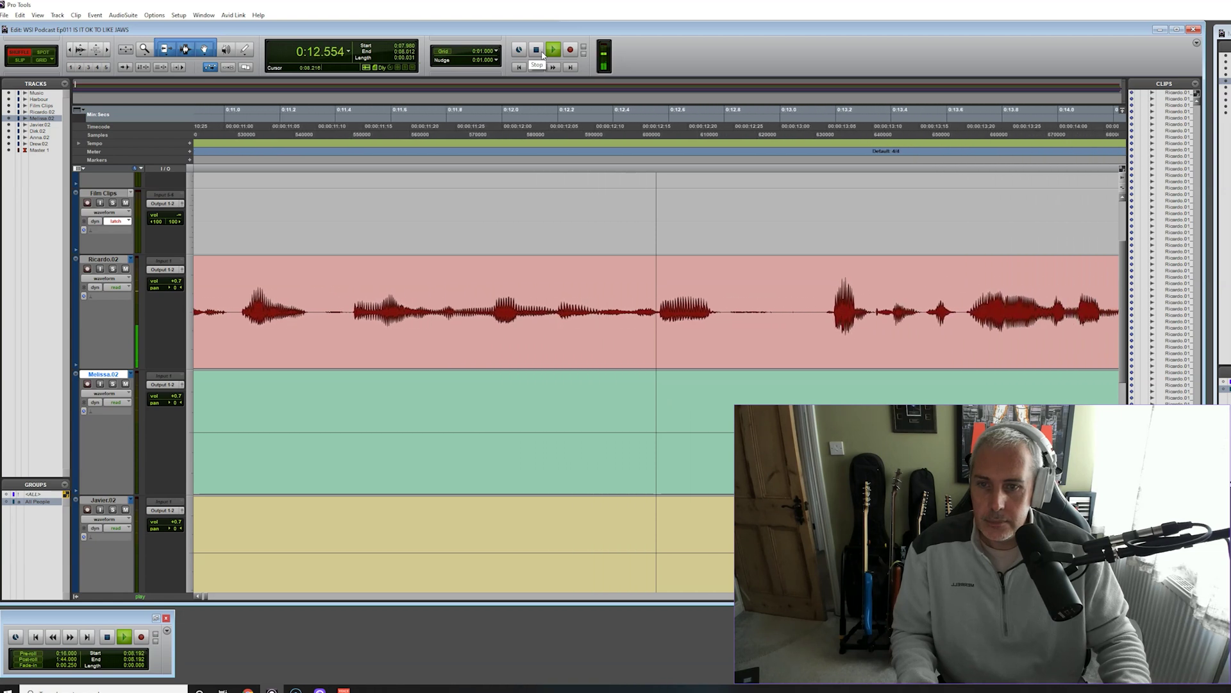
left_click(542, 54)
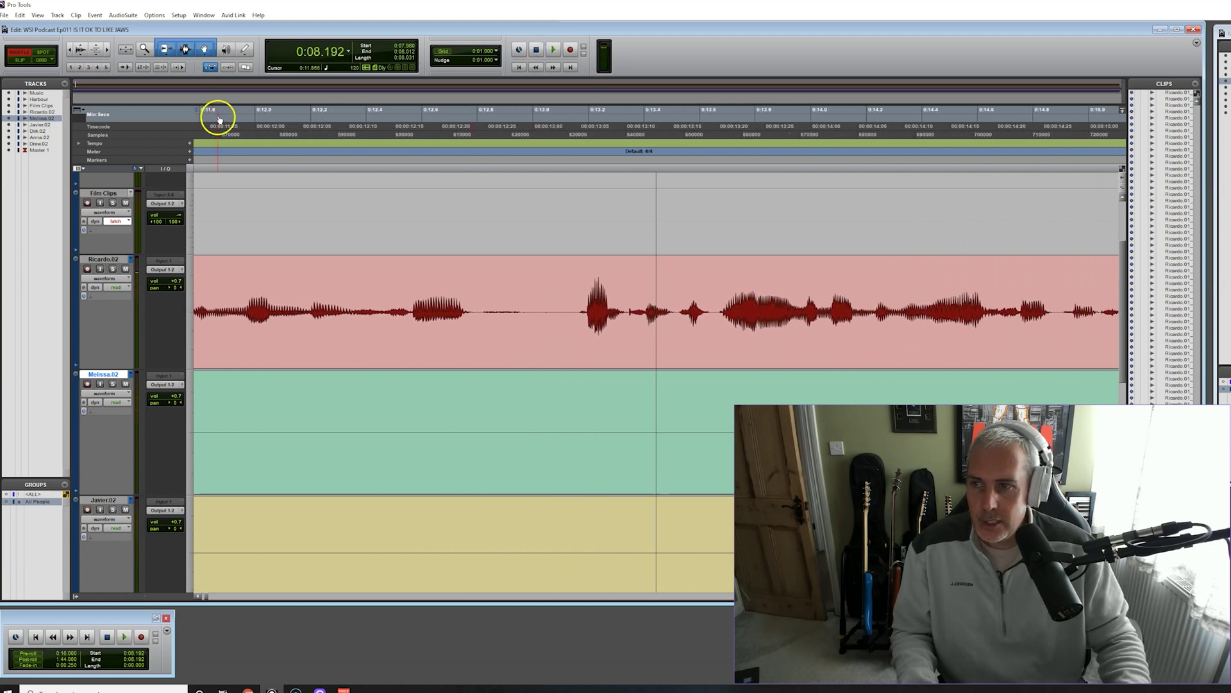
key("space")
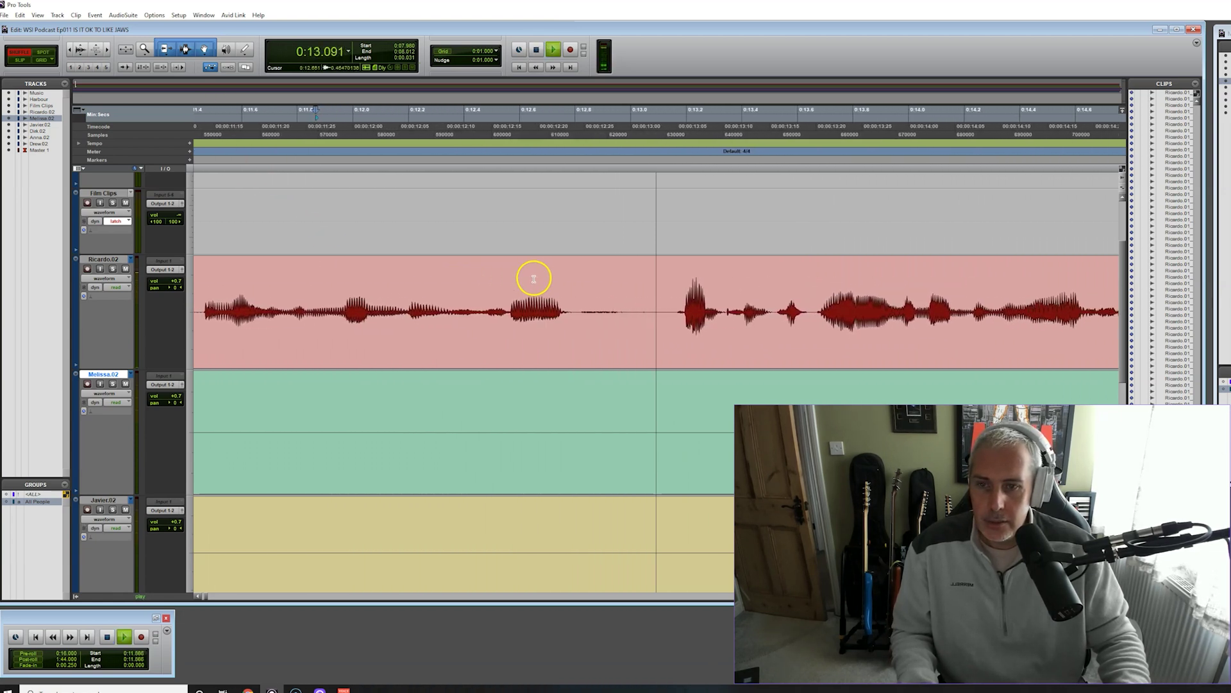
key("space")
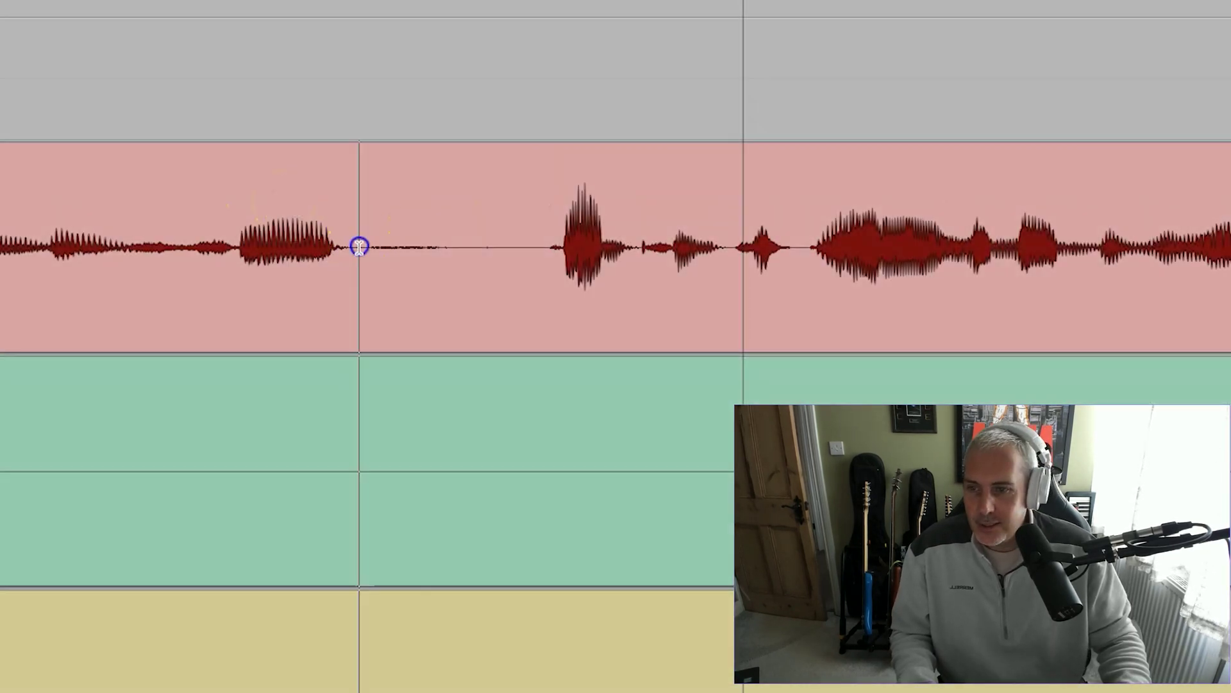
Cut the next silent gap from all three tracks and crossfade the new join
left_click_drag(359, 247, 540, 248)
key("ctrl+e")
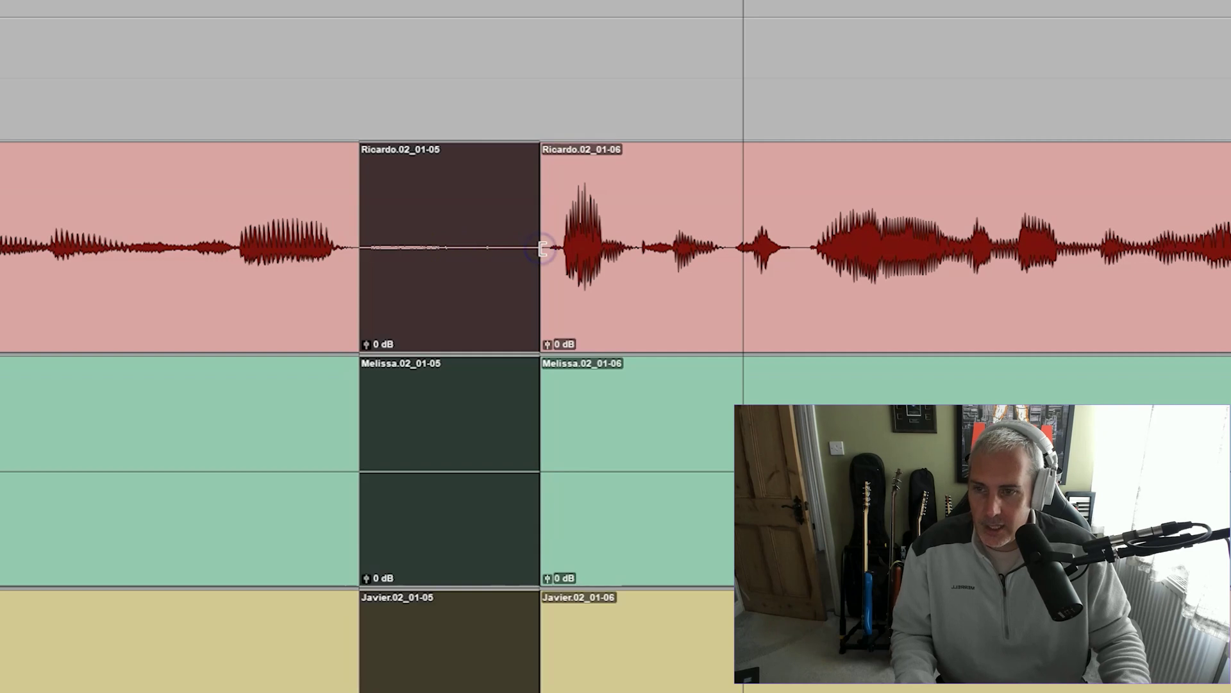
key("Delete")
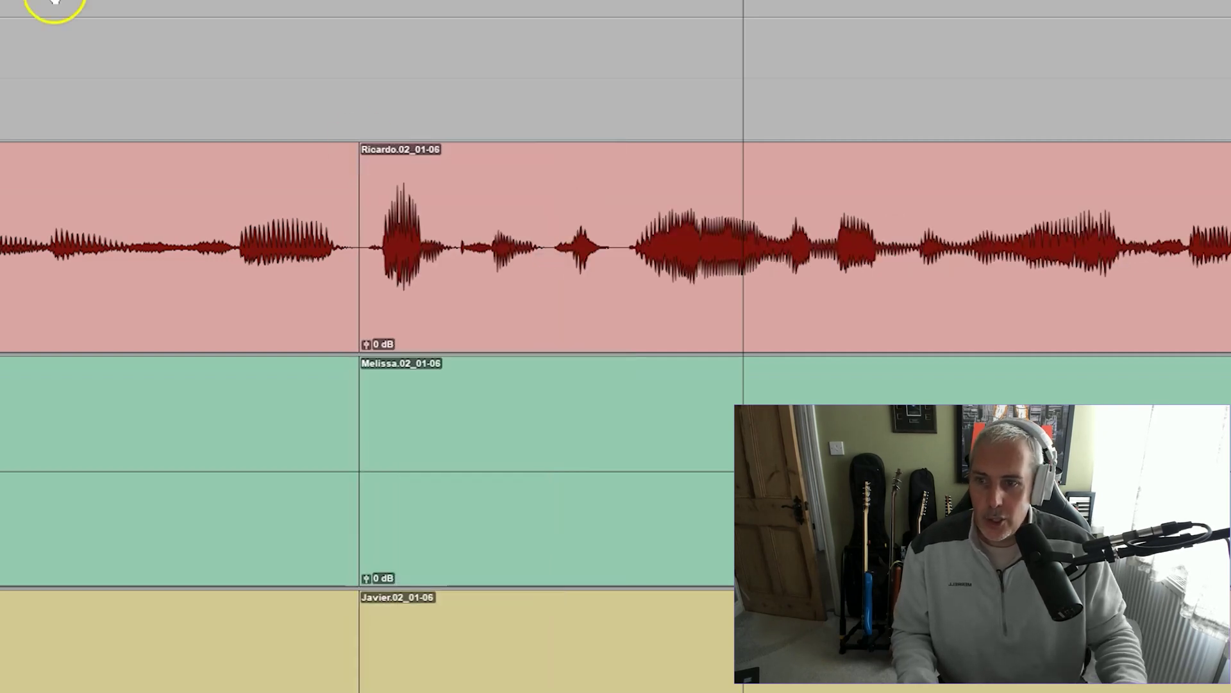
key("space")
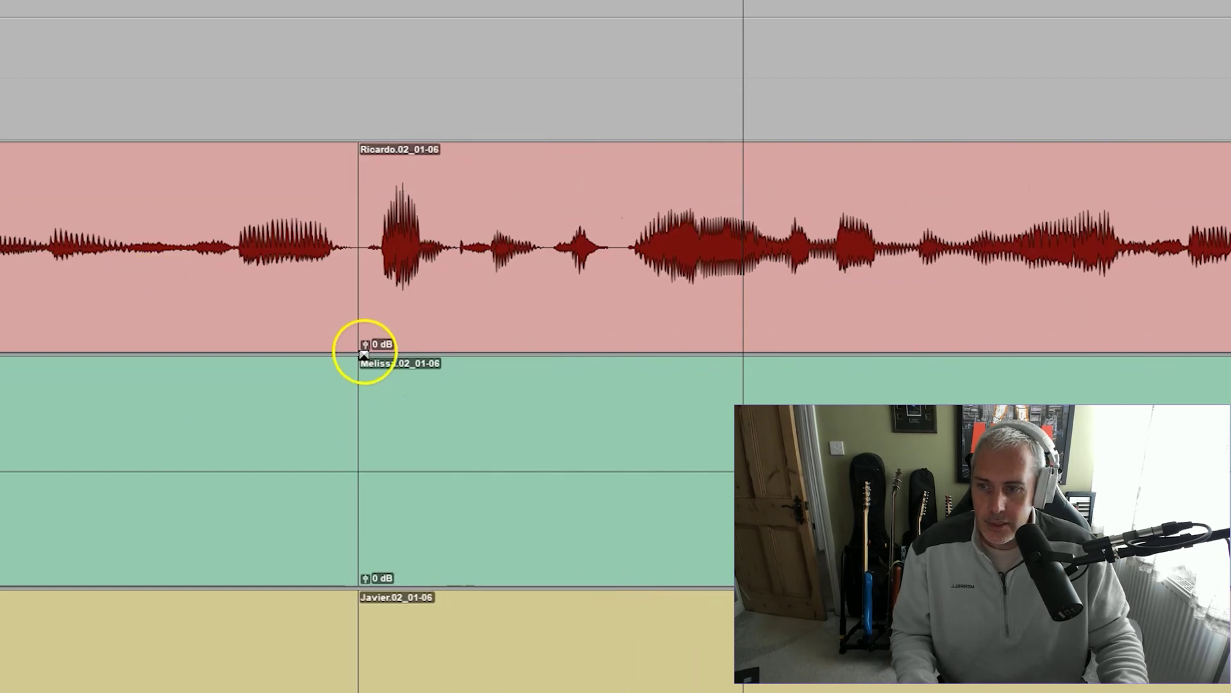
left_click_drag(359, 351, 371, 344)
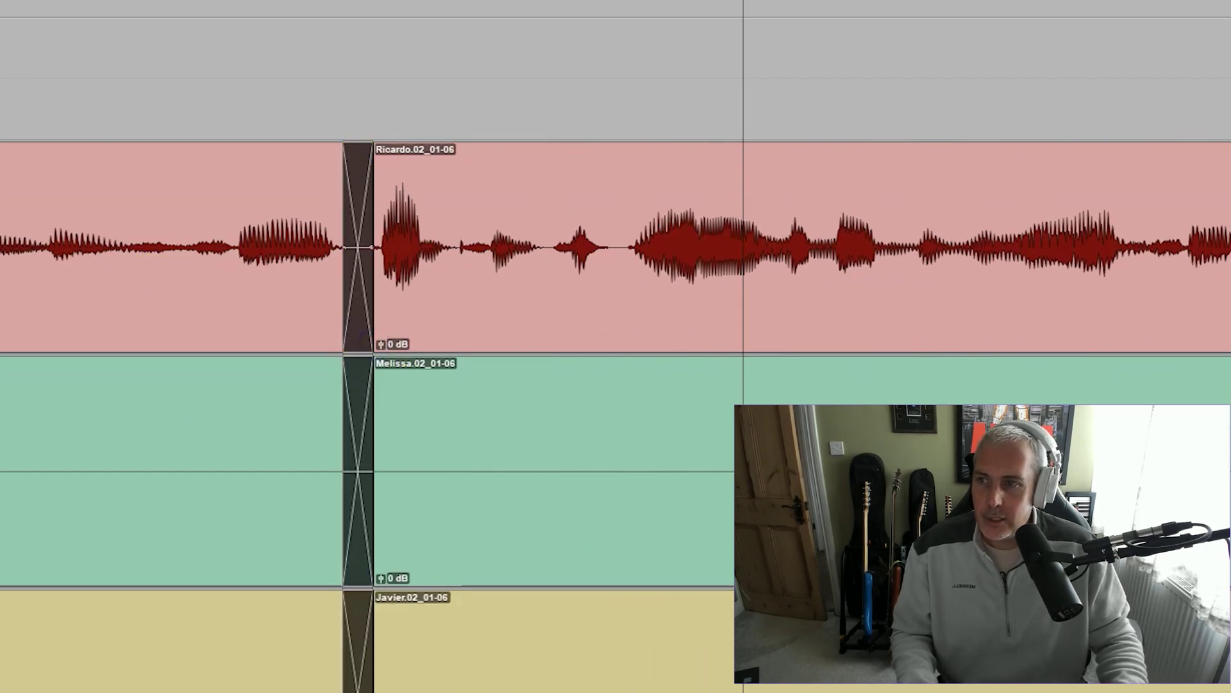
key("space")
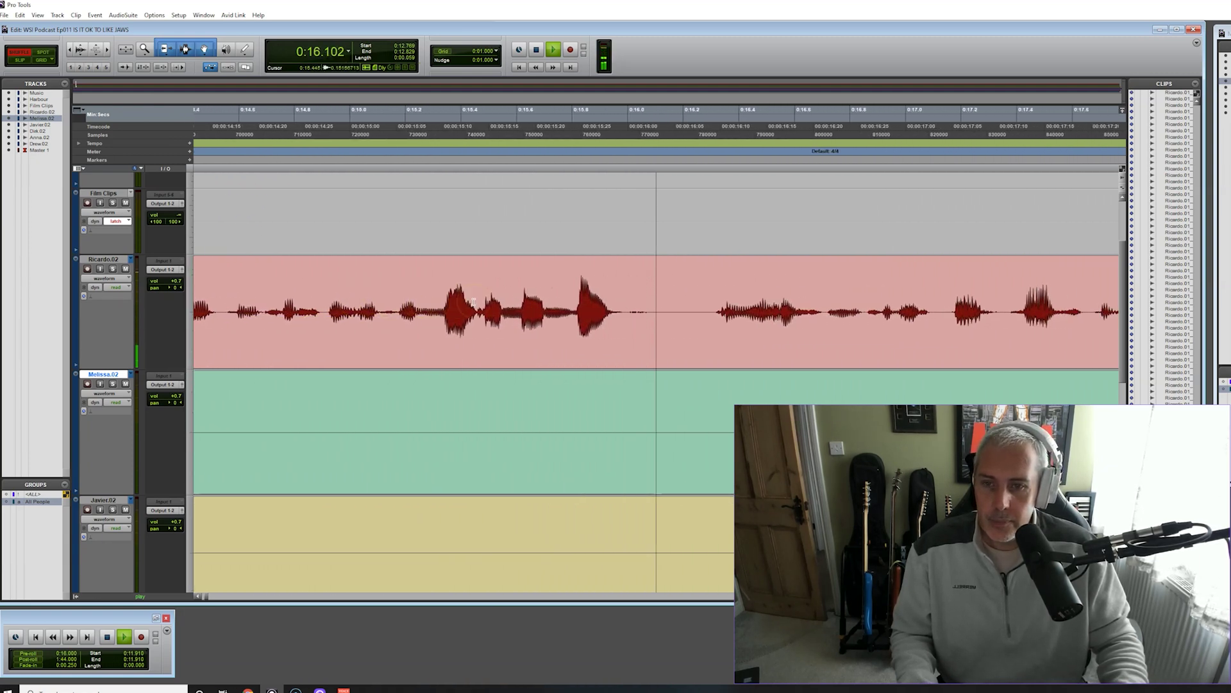
key("space")
Cut the third silent gap near 0:16, check it from 0:15.179, and crossfade the join
left_click_drag(472, 311, 551, 318)
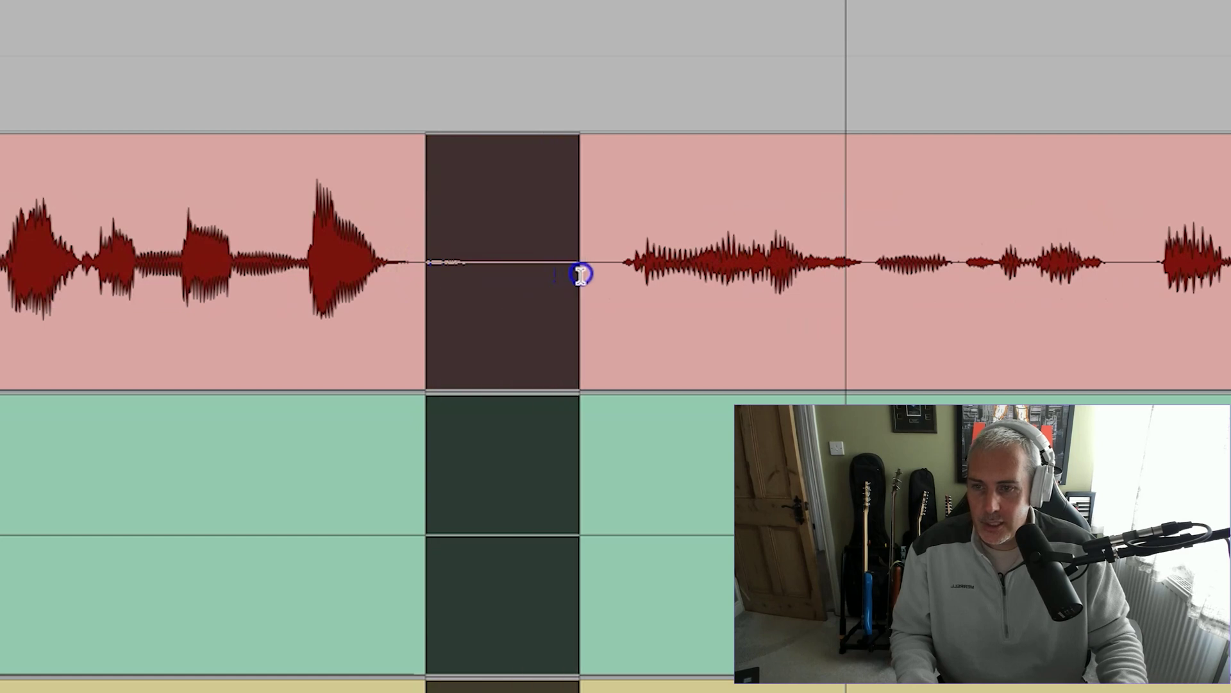
key("super+e")
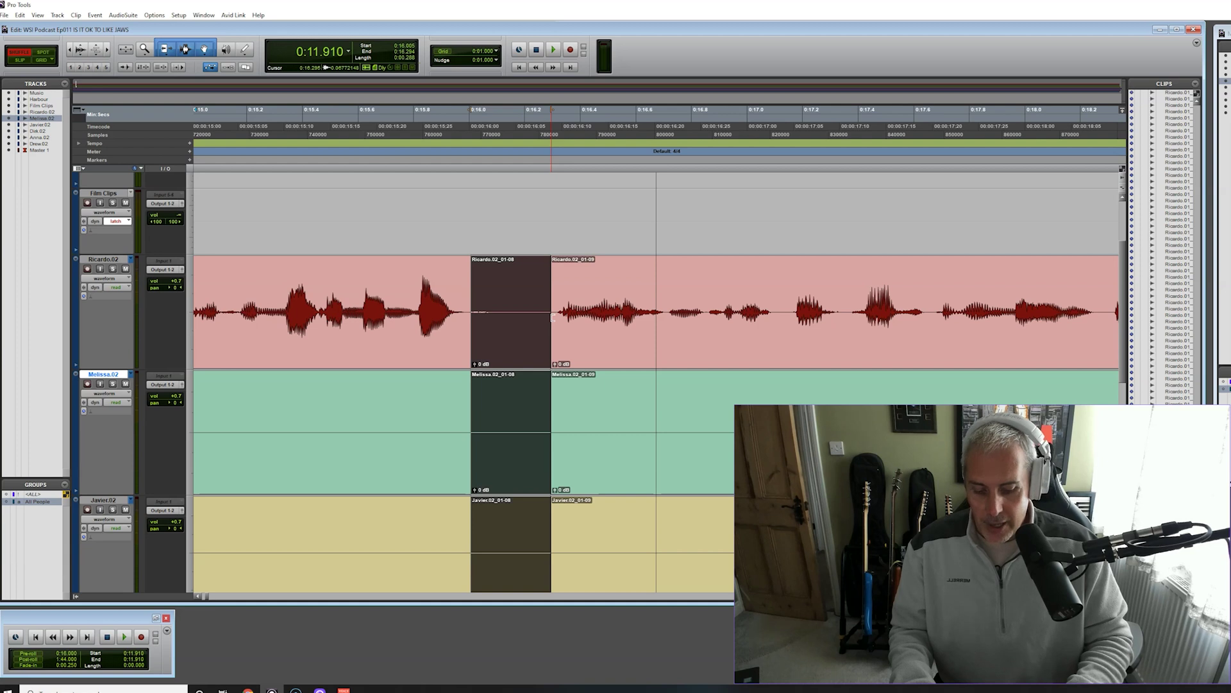
key("Delete")
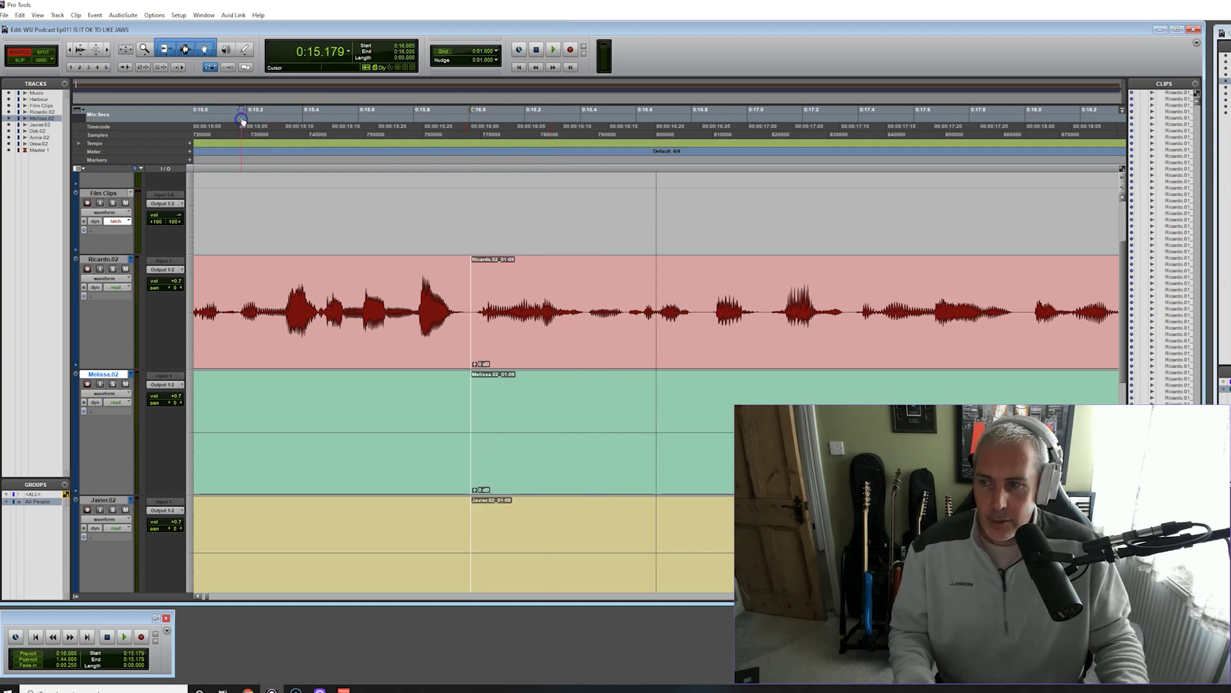
key("space")
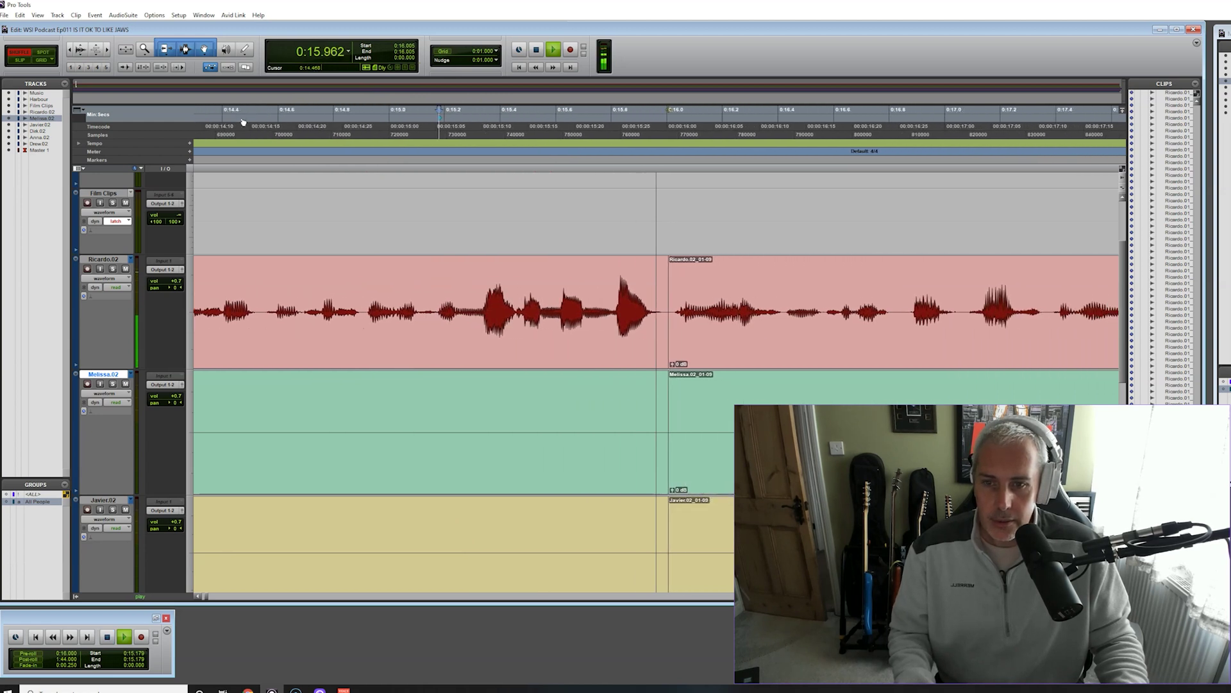
key("space")
left_click_drag(409, 363, 417, 364)
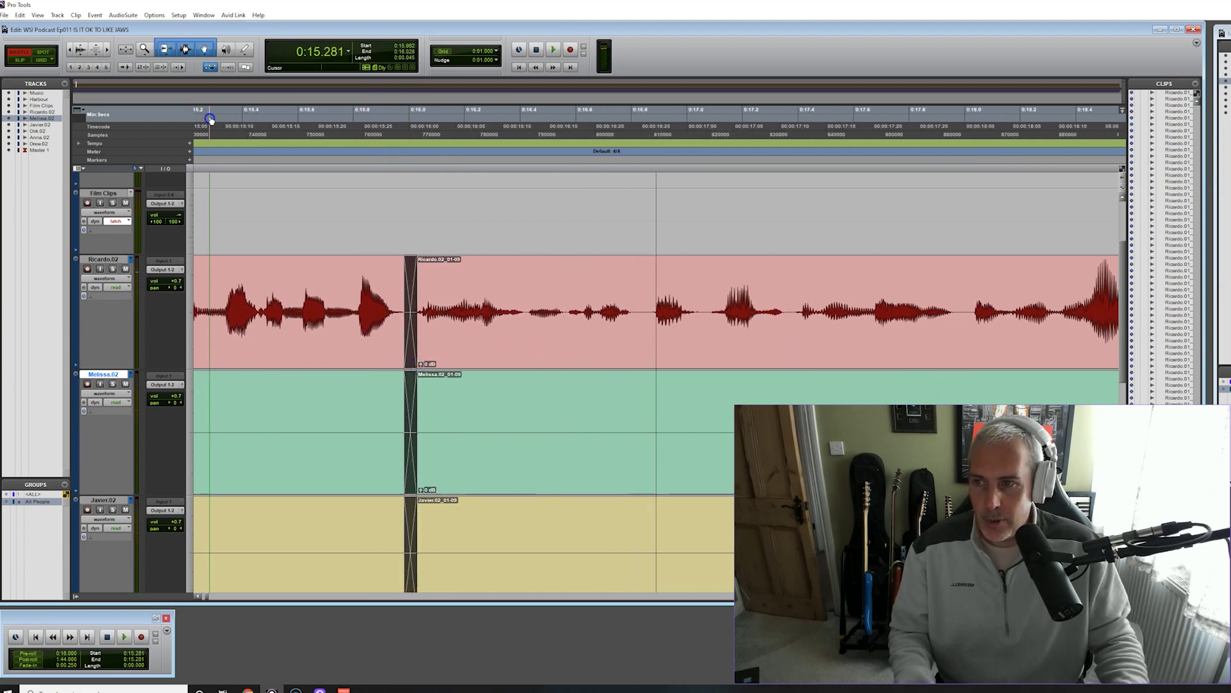
key("space")
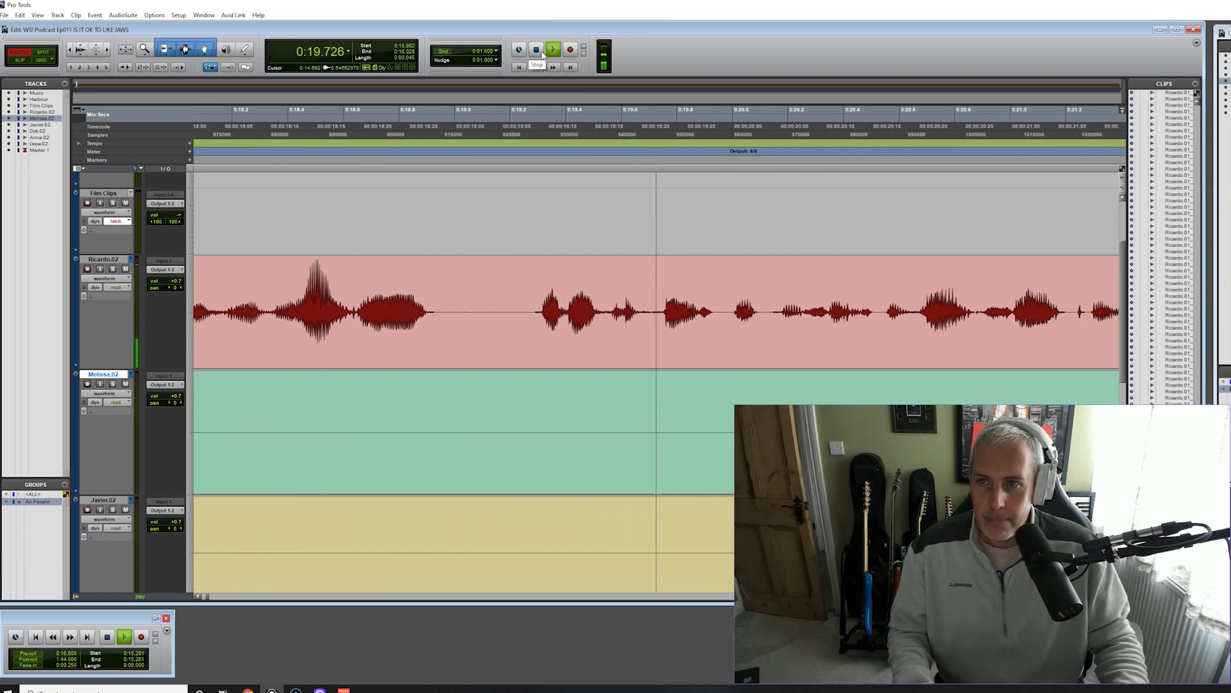
left_click(536, 50)
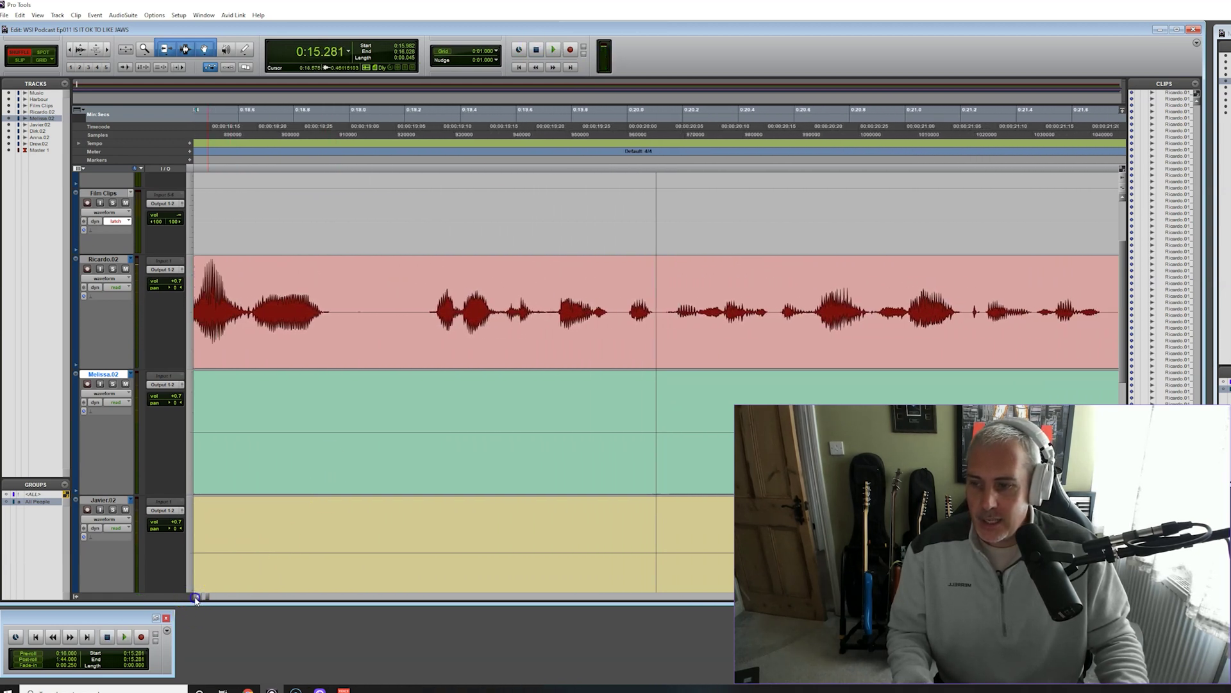
Set playback to start from 0:16.670 and listen to the passage
left_click_drag(196, 598, 195, 597)
left_click(246, 151)
left_click(243, 113)
key("space")
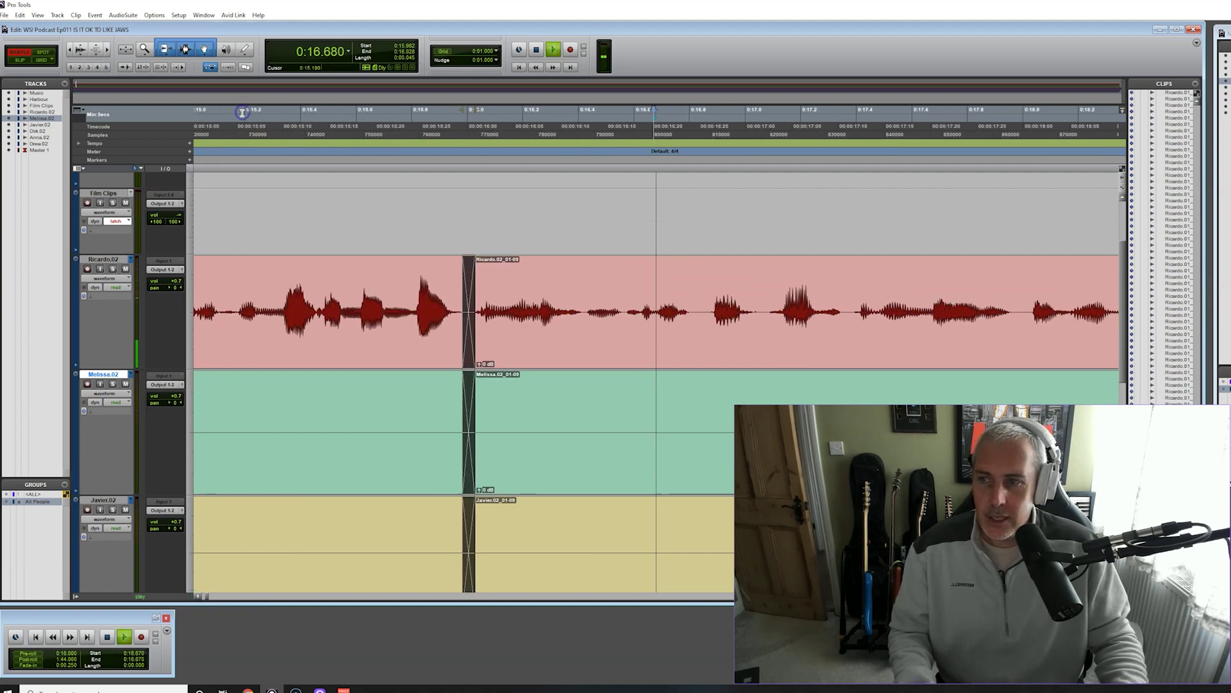
key("space")
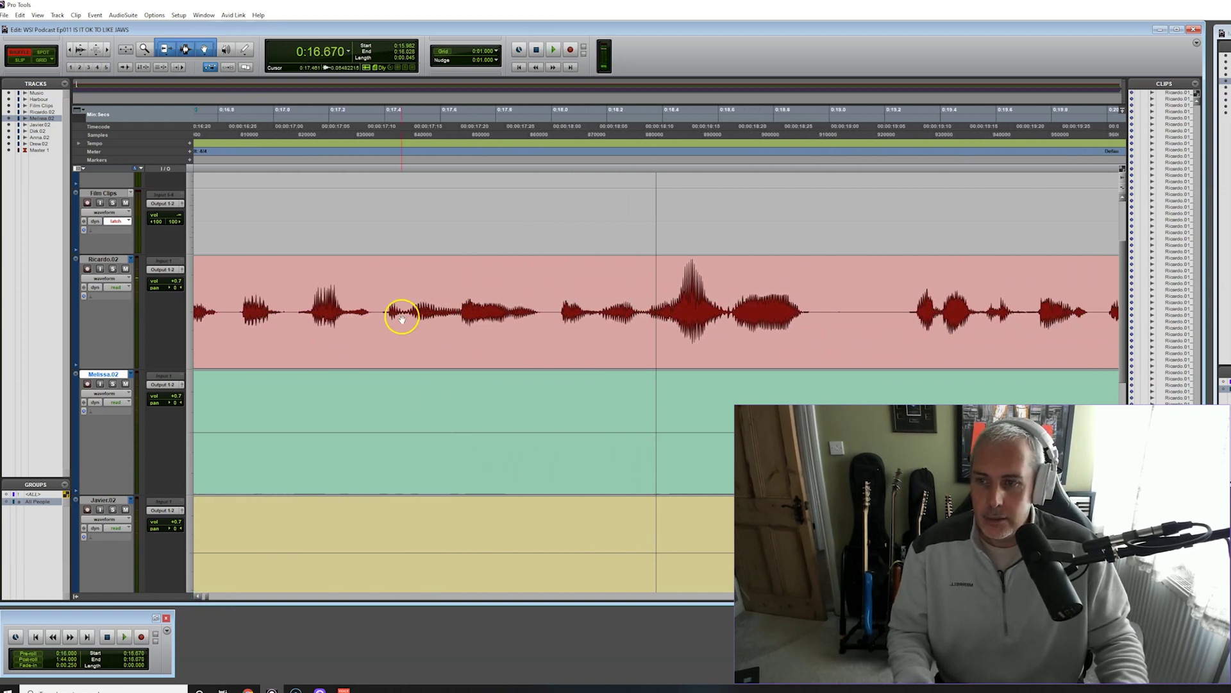
Select 0:17.37 to 0:19.16 across all tracks and delete the gap, closing up later audio
left_click_drag(380, 312, 868, 316)
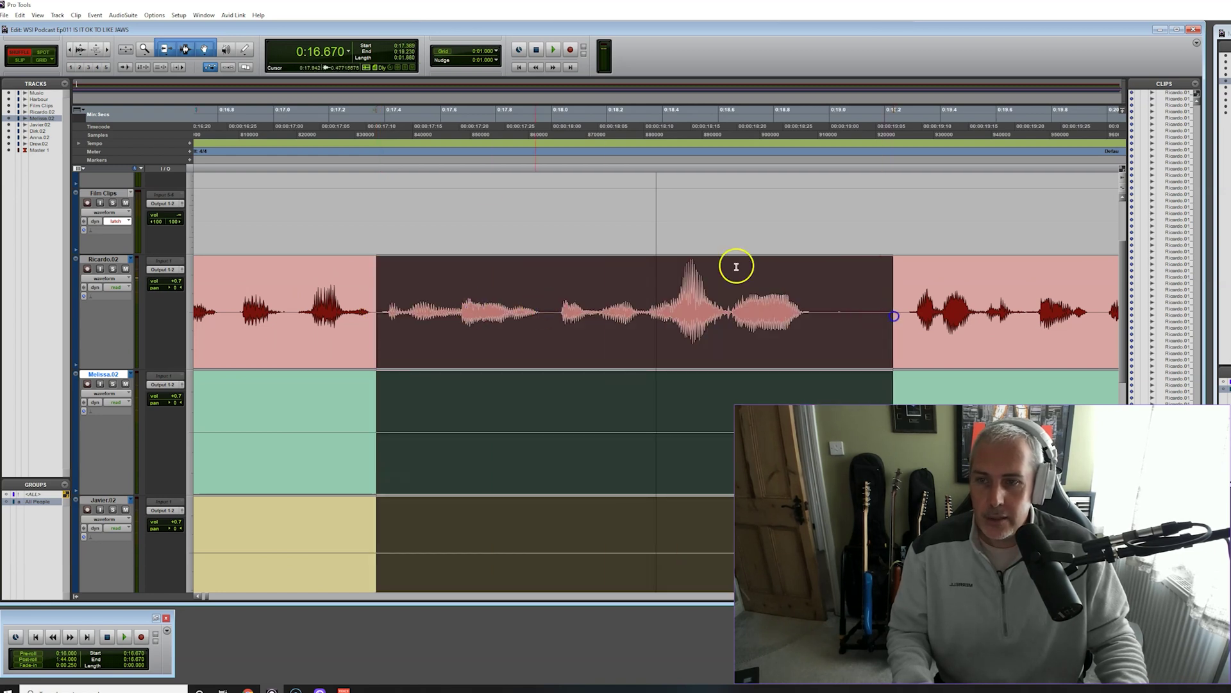
key("space")
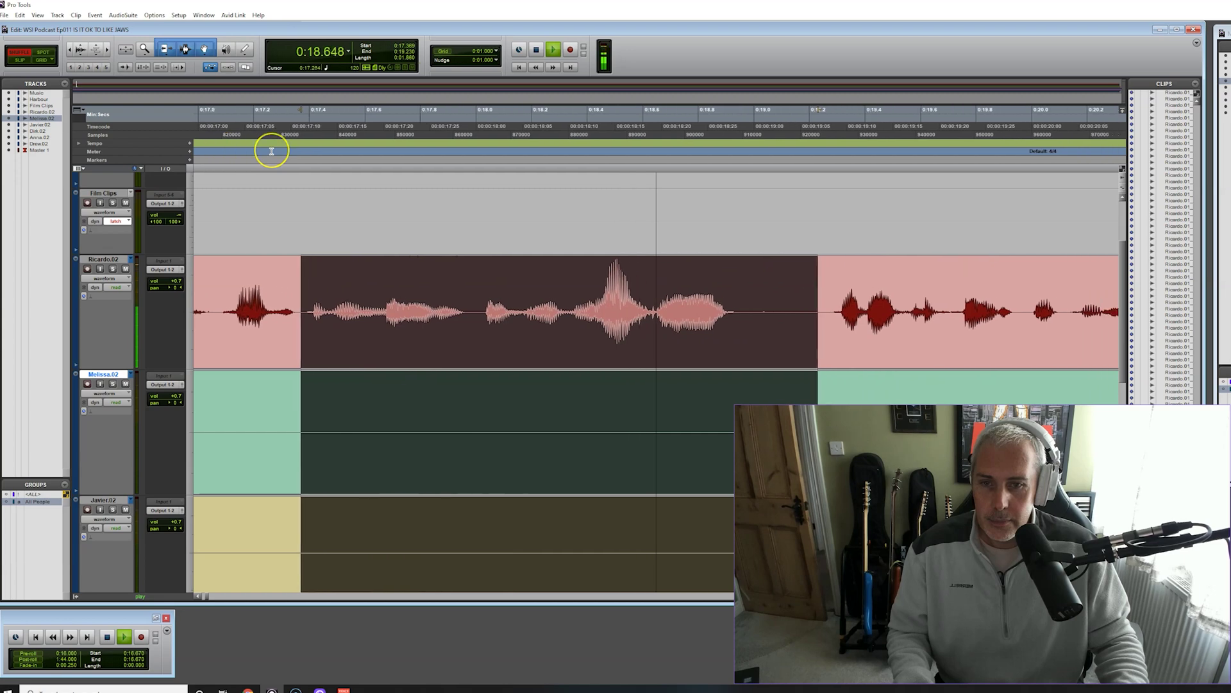
key("space")
key("Delete")
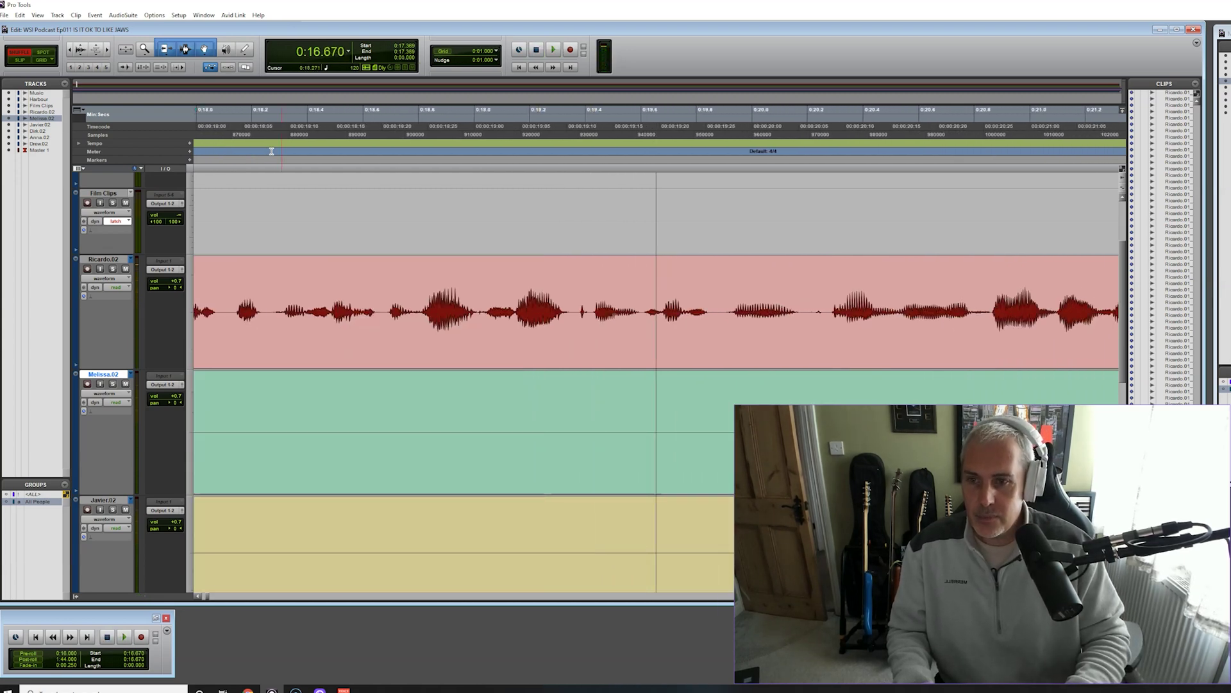
key("space")
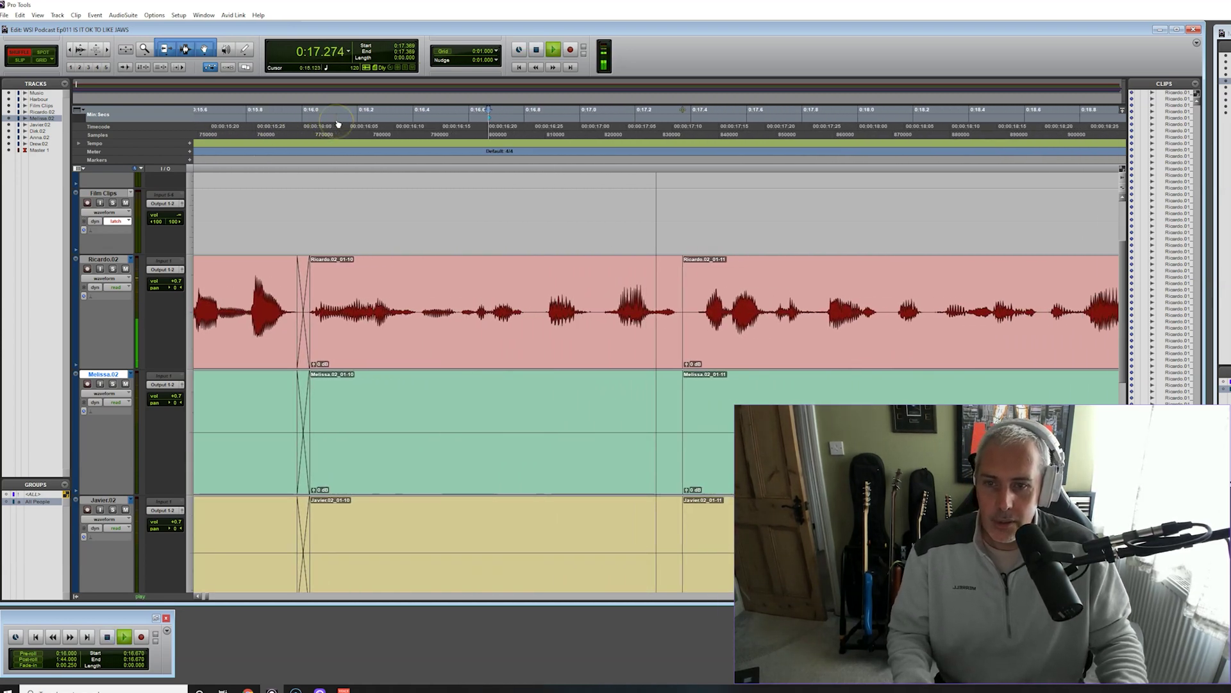
key("space")
Crossfade the new join and play back across the edit from about 0:18
left_click_drag(473, 364, 466, 364)
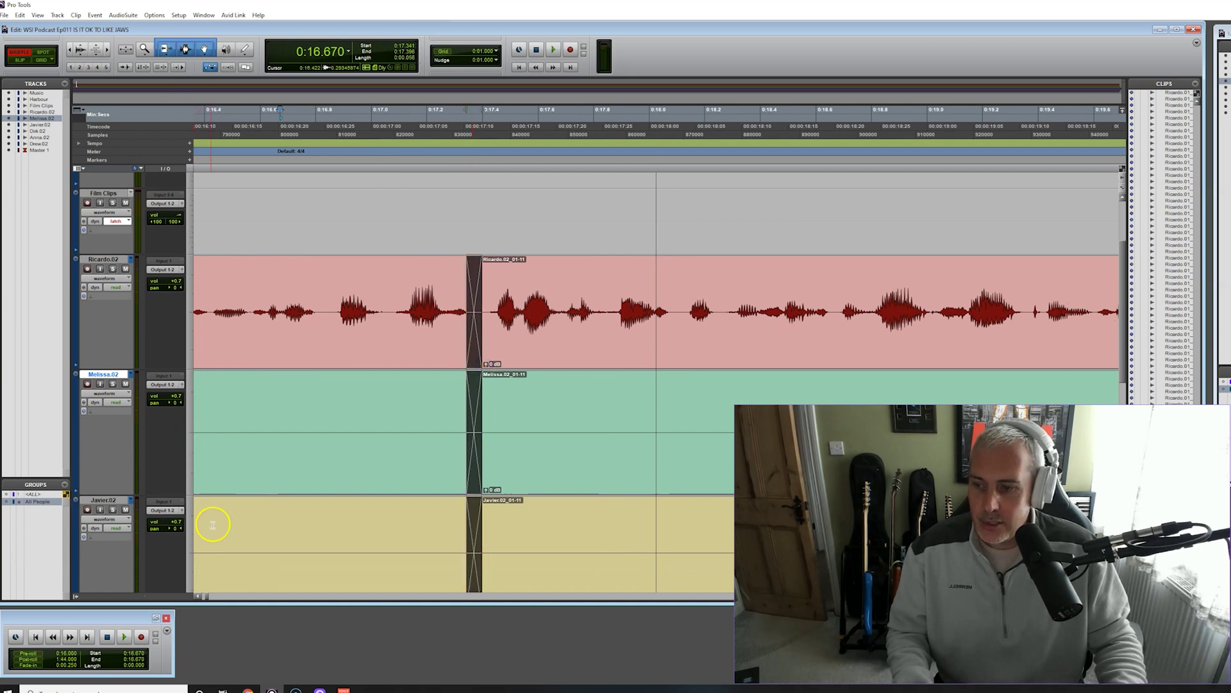
left_click(199, 597)
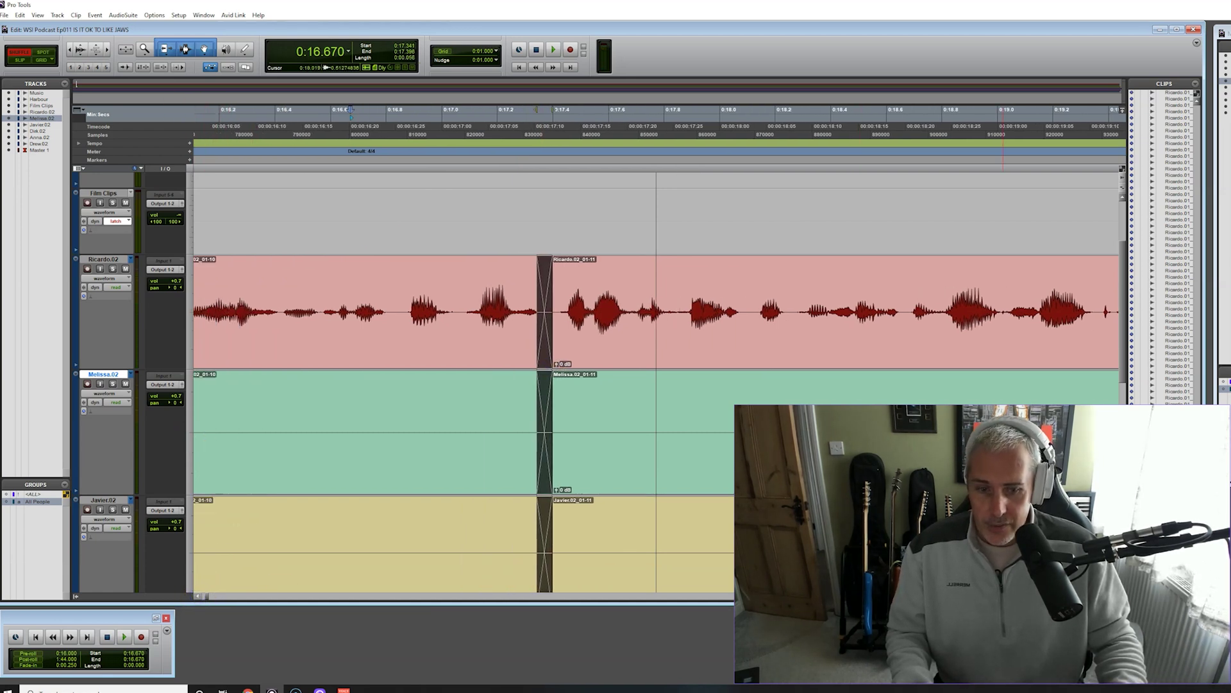
key("ctrl+bracketleft")
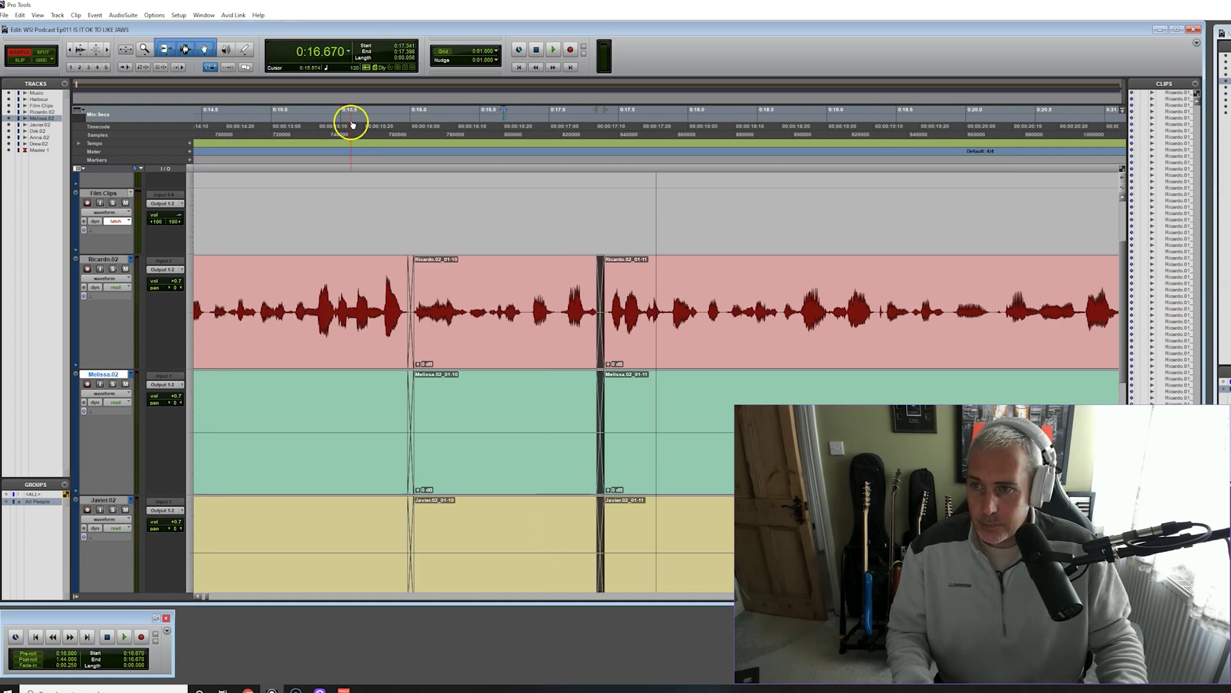
key("space")
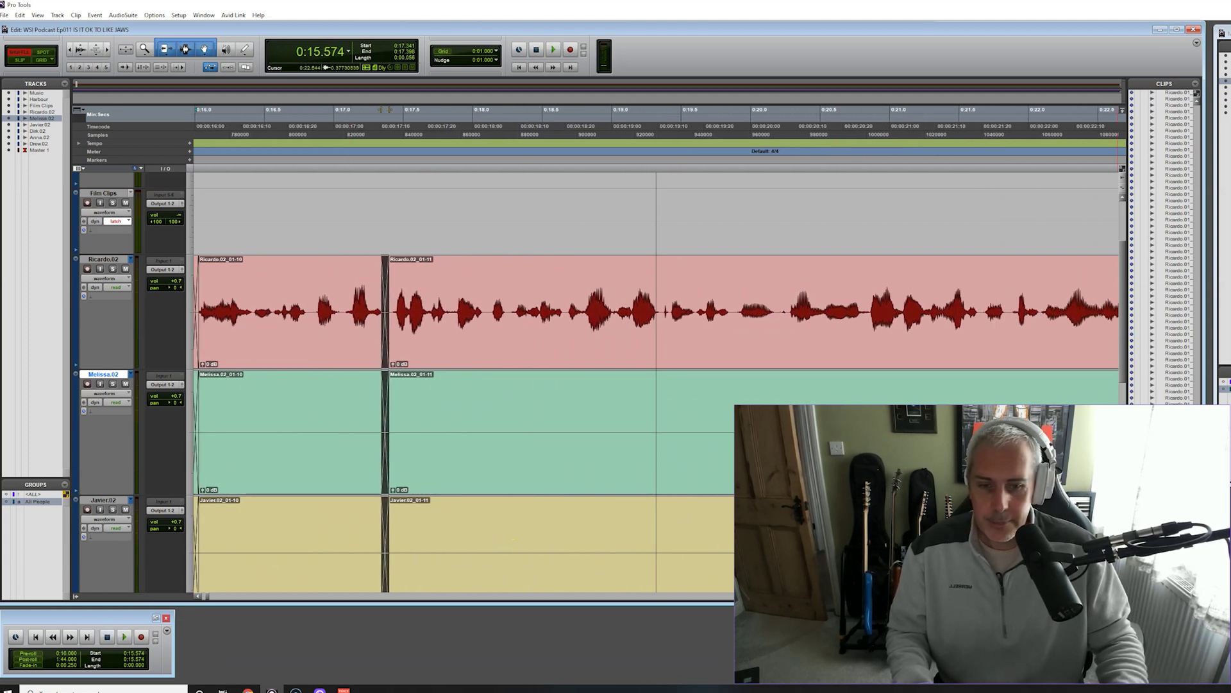
left_click(485, 119)
key("space")
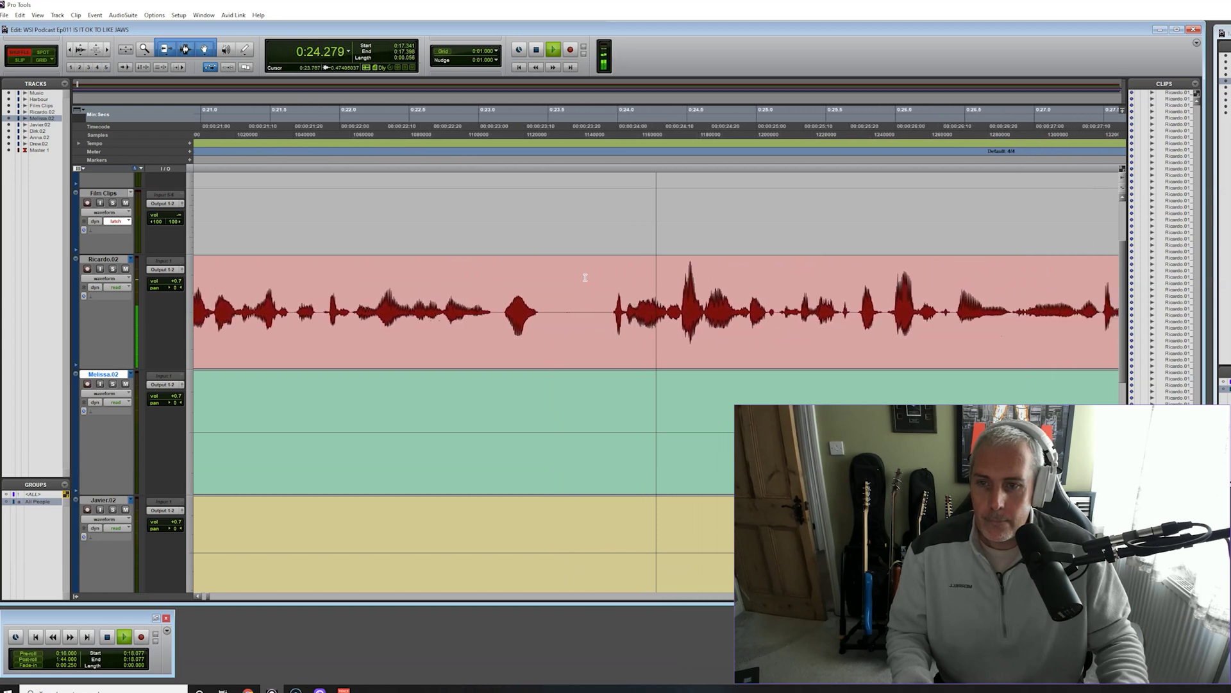
Delete the silence near 0:23.4 from the three tracks and crossfade the join
key("space")
left_click_drag(513, 312, 575, 312)
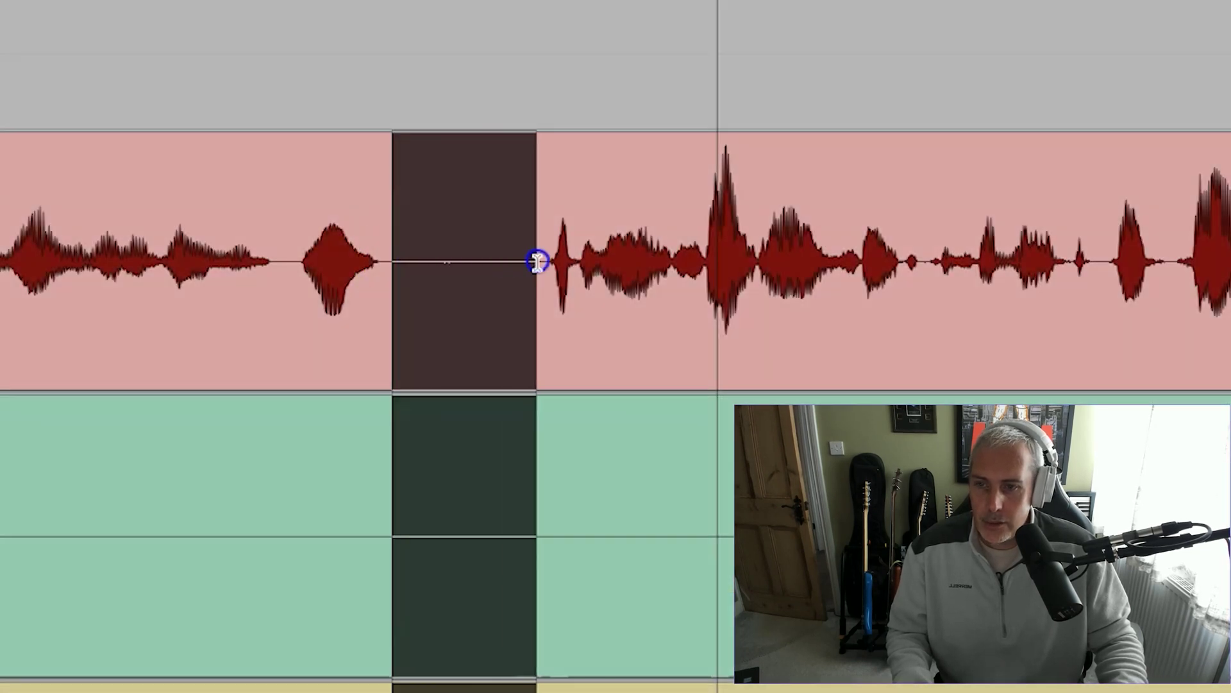
left_click_drag(538, 261, 537, 261)
key("b")
key("Delete")
left_click(392, 398)
left_click_drag(392, 392, 401, 387)
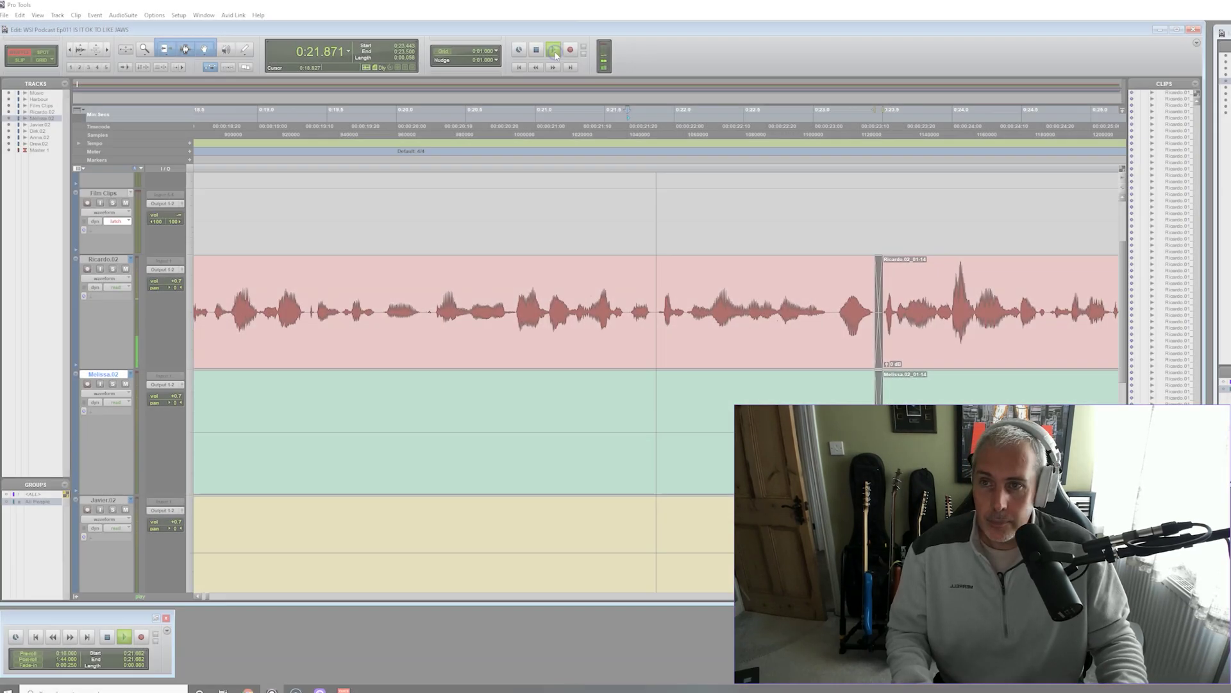
Replay the crossfaded edit from just before the join
left_click(553, 51)
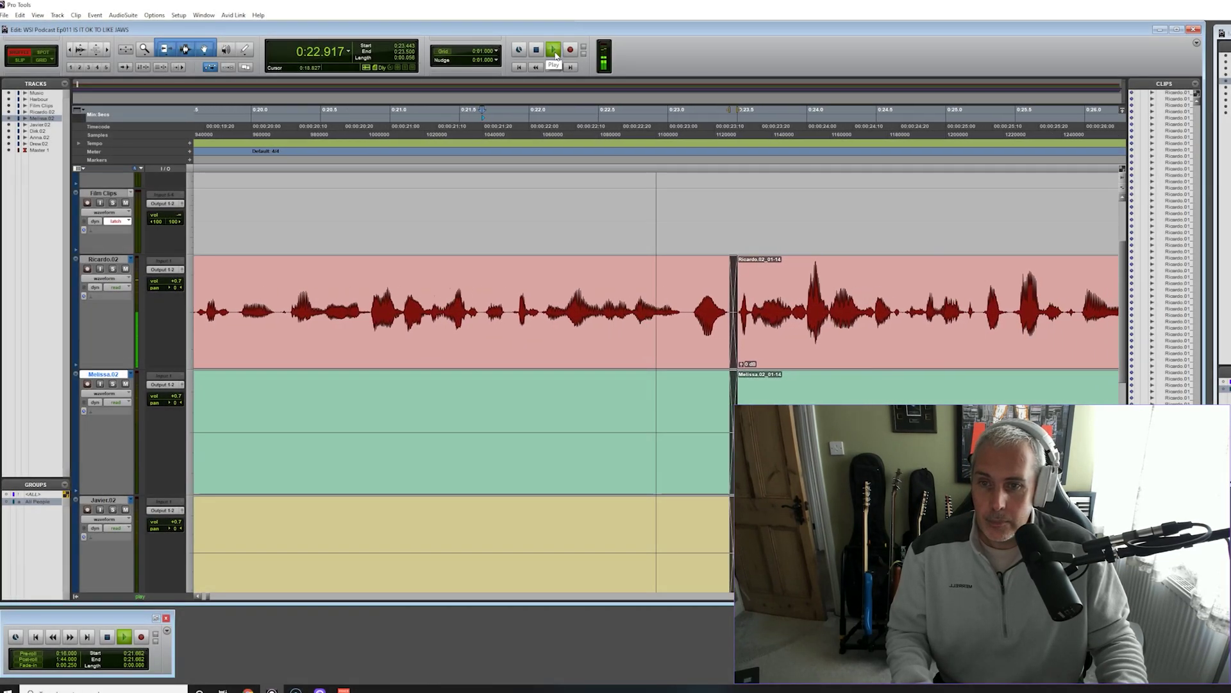
left_click(537, 51)
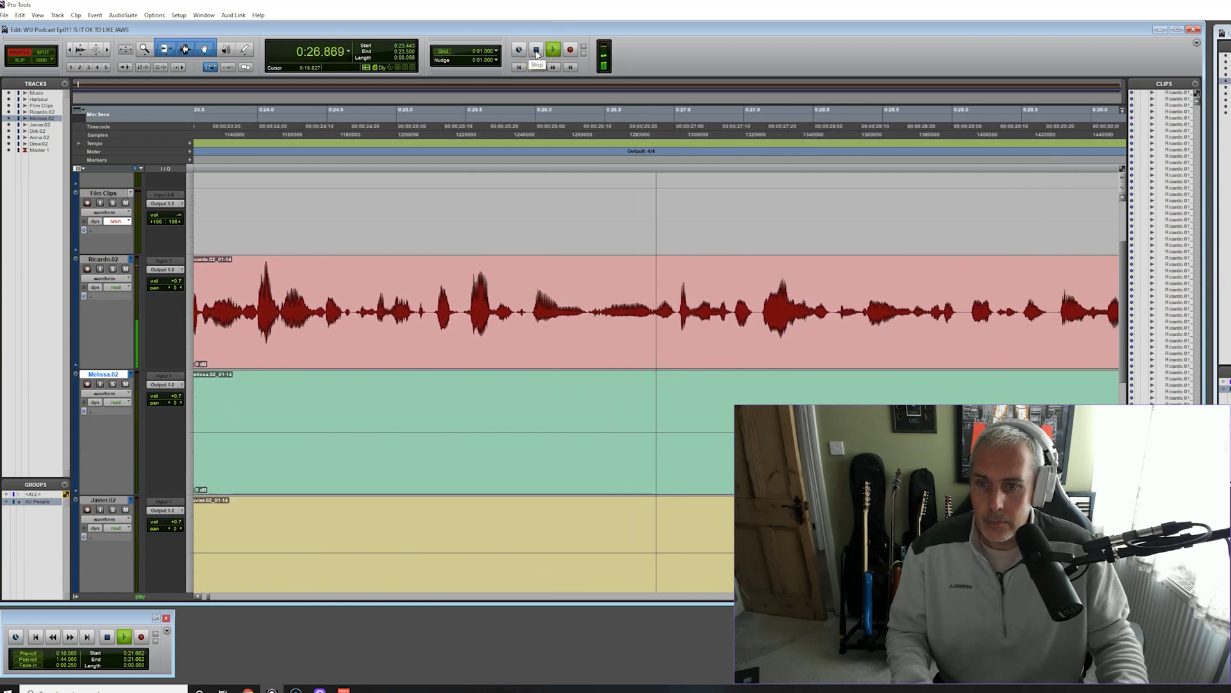
left_click(366, 124)
left_click(723, 209)
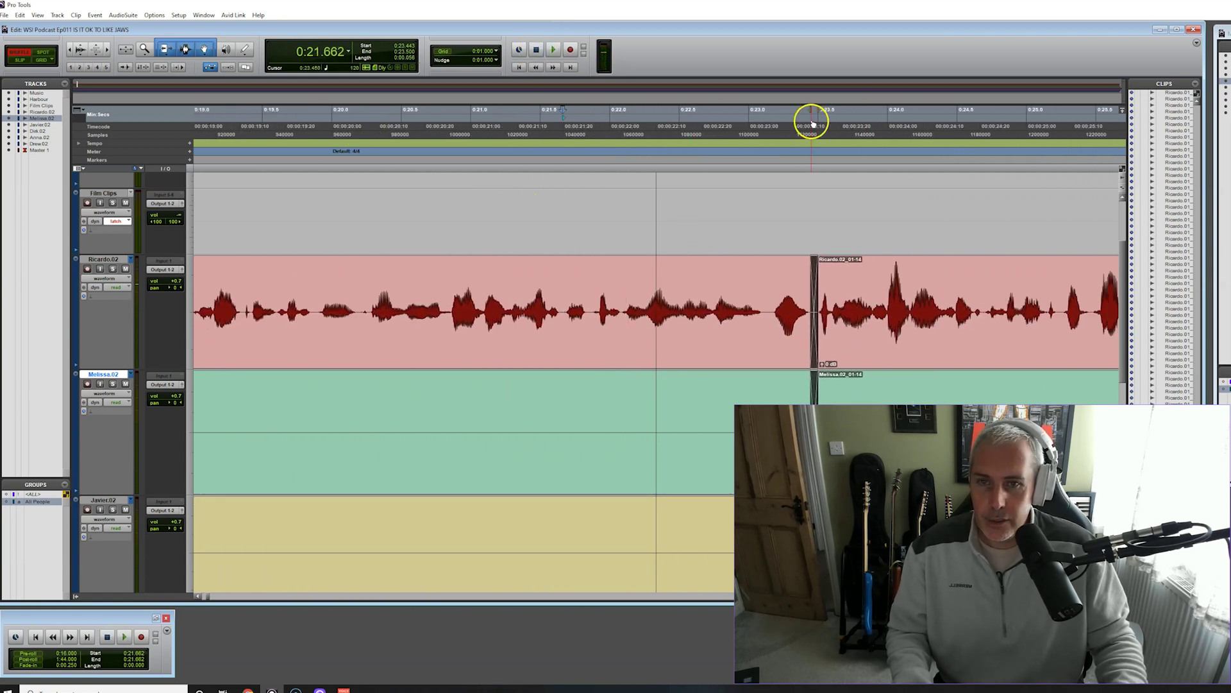
key("space")
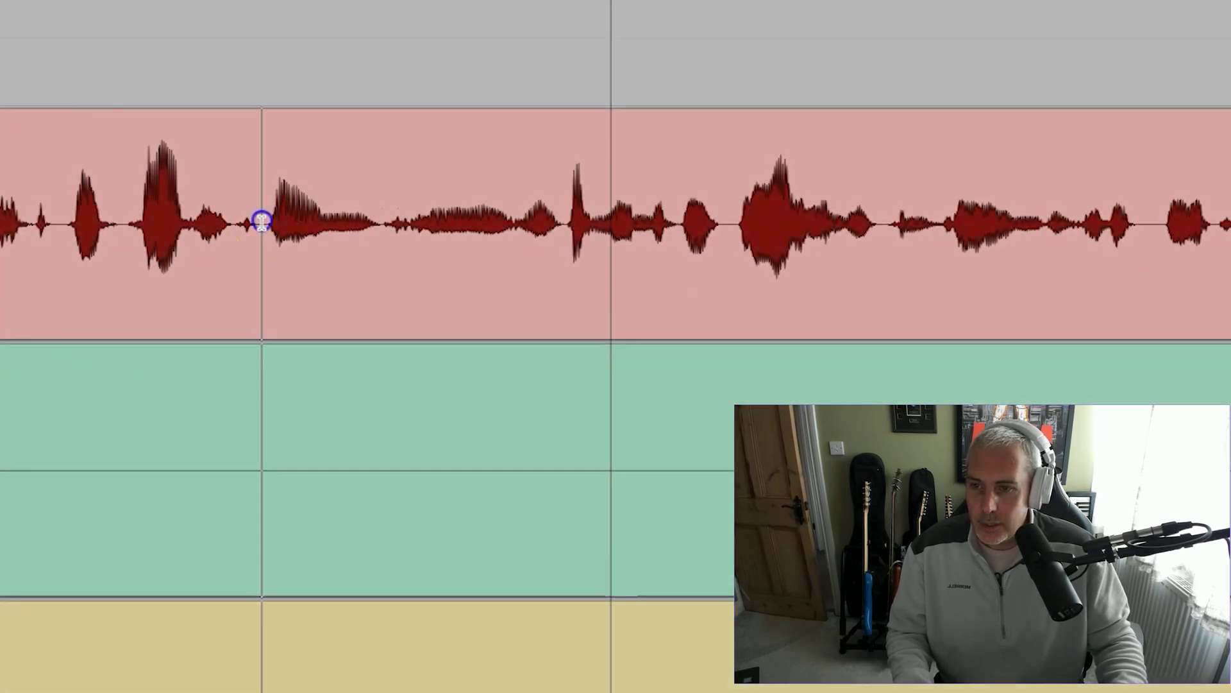
Delete the drawn-out section across the three tracks, then undo it and replay the passage
left_click_drag(485, 309, 618, 316)
left_click_drag(535, 232, 562, 234)
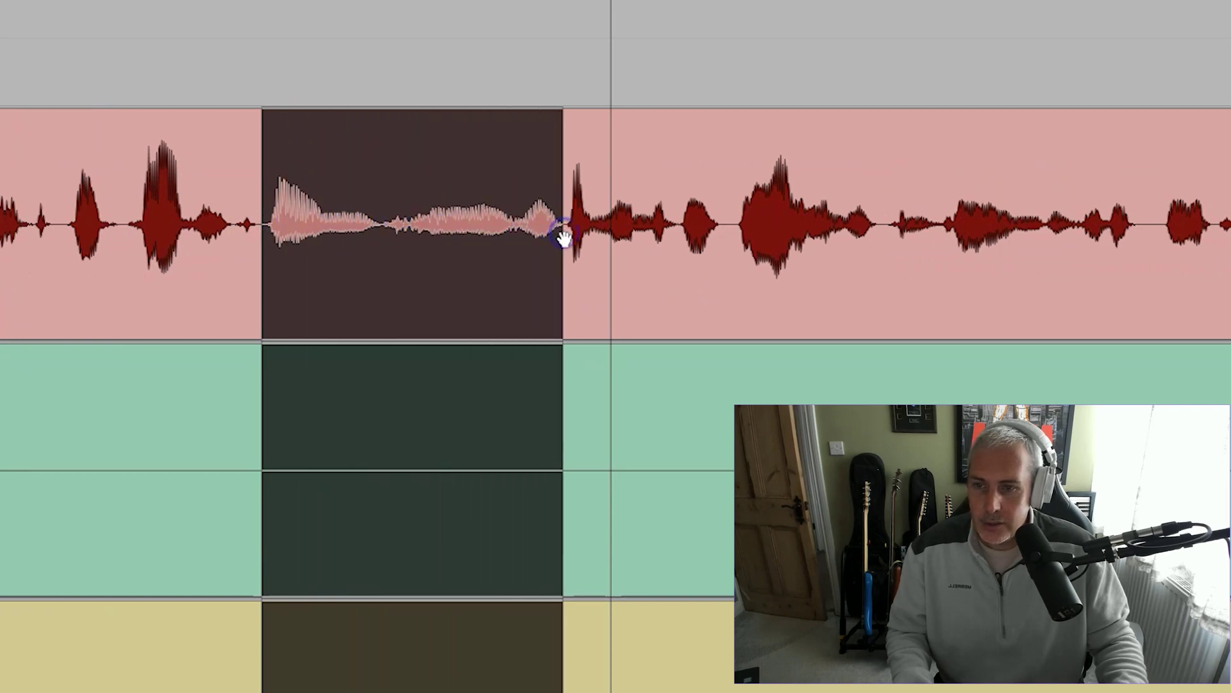
key("Delete")
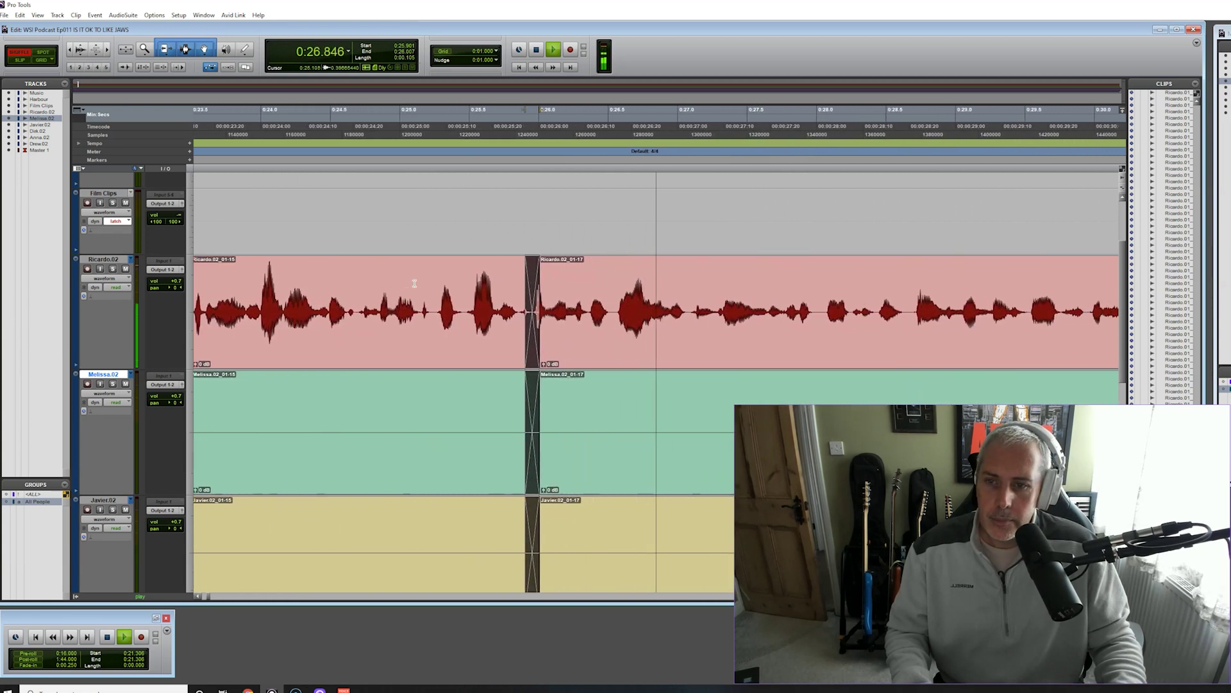
key("space")
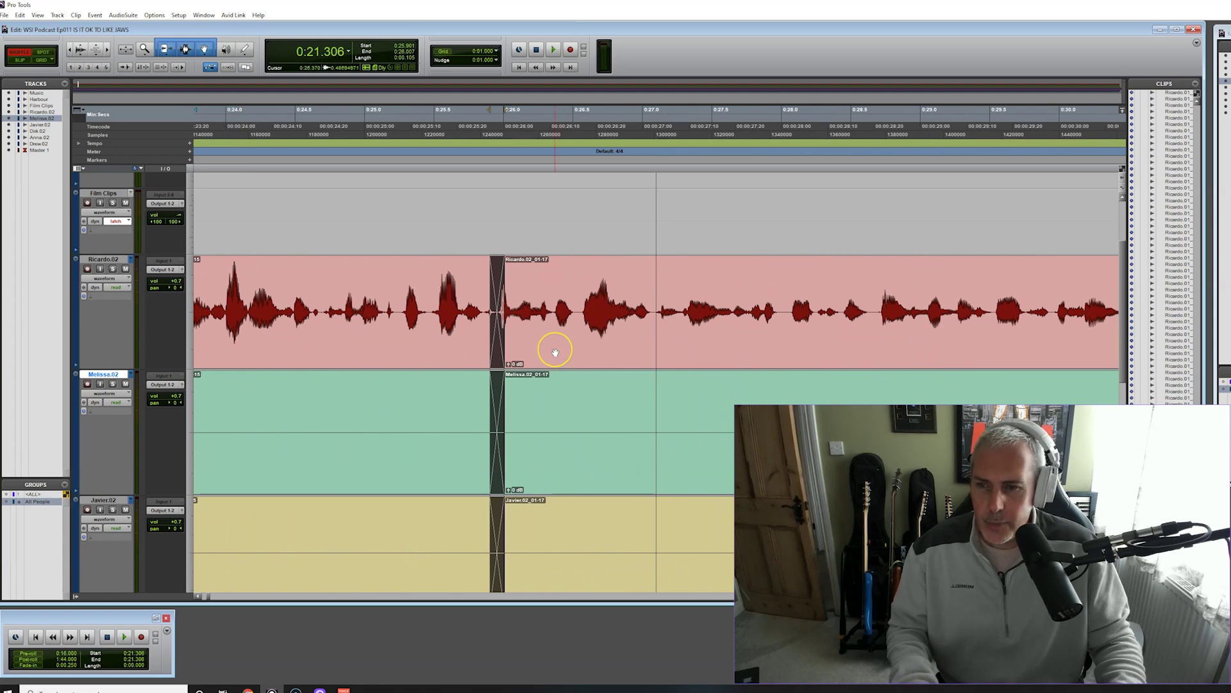
left_click(555, 352)
key("ctrl+z")
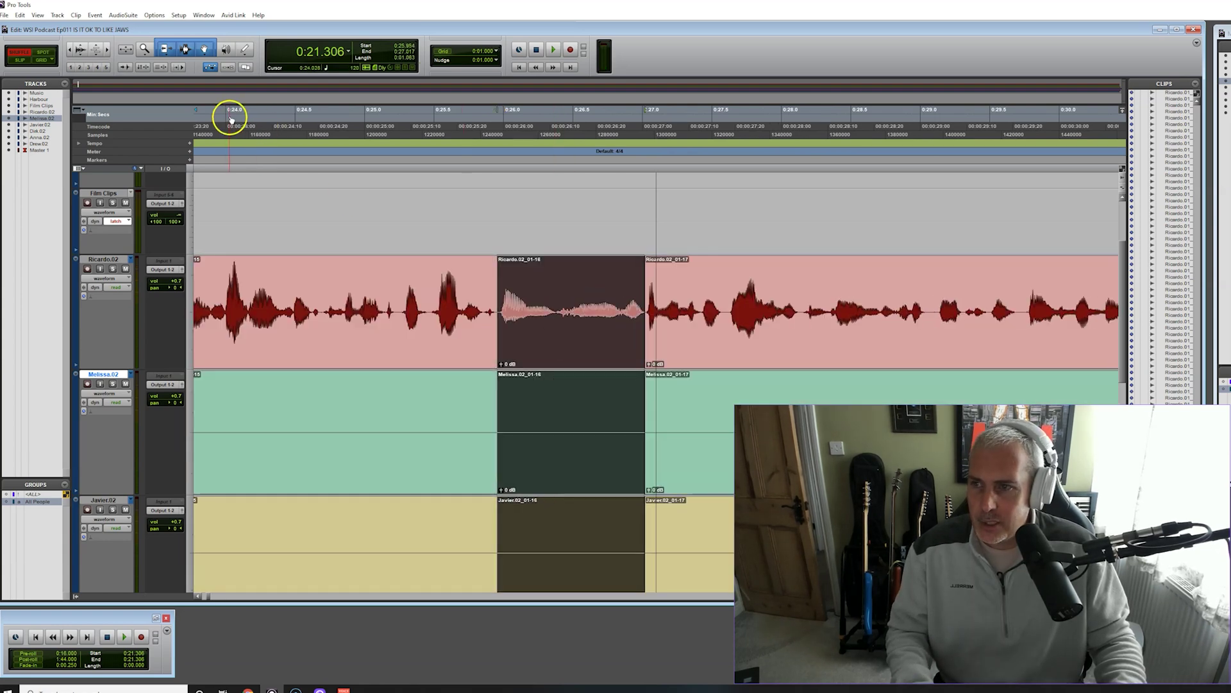
key("space")
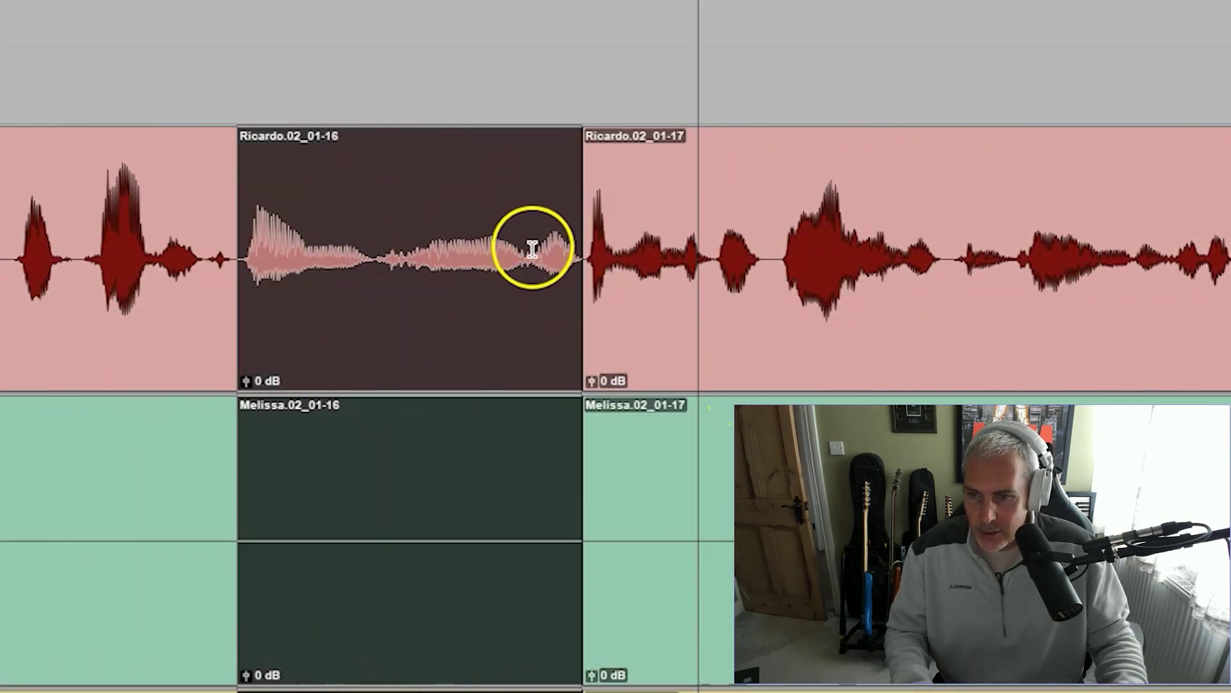
Try trimming and deleting section 01-16, undoing each attempt
left_click(532, 249)
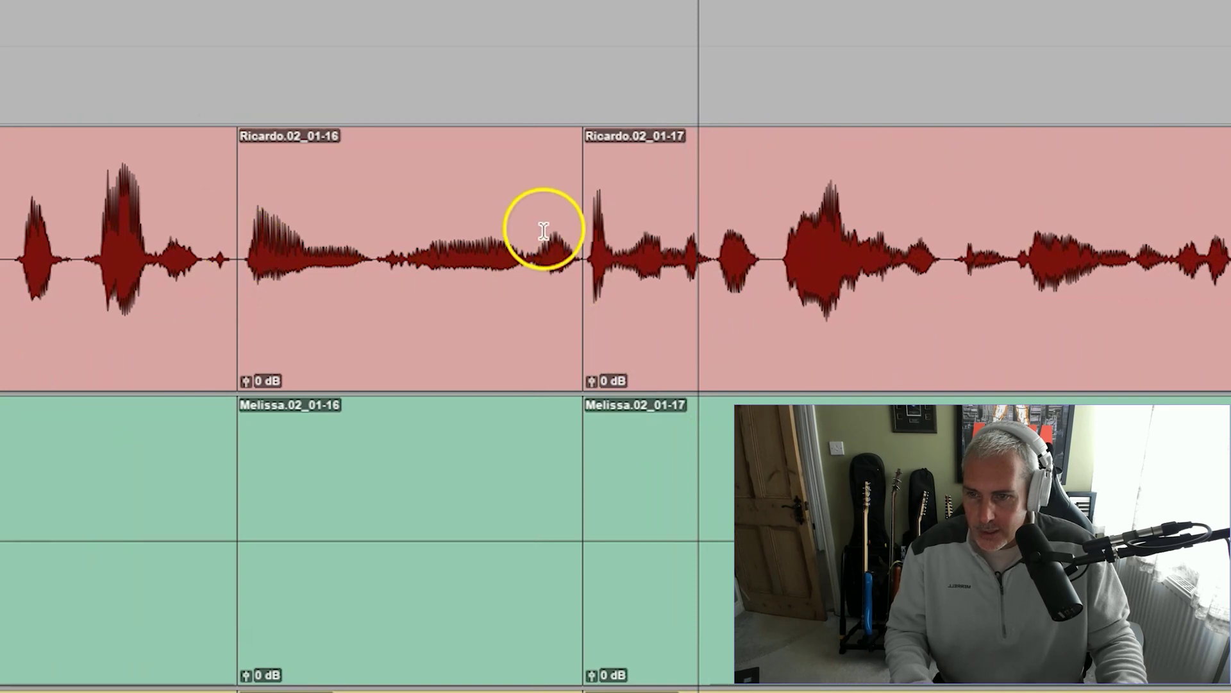
left_click(530, 238)
left_click_drag(529, 239, 532, 238)
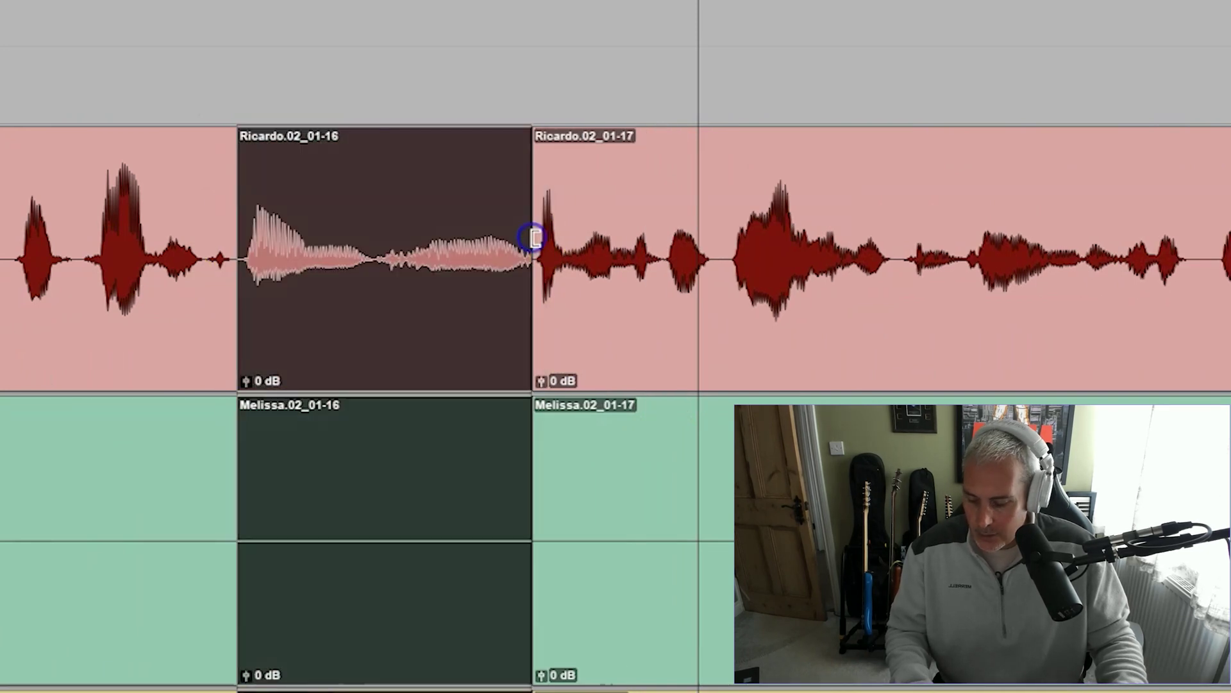
key("ctrl+z")
key("ctrl+z")
left_click(457, 295)
left_click_drag(240, 253, 524, 277)
left_click(522, 280)
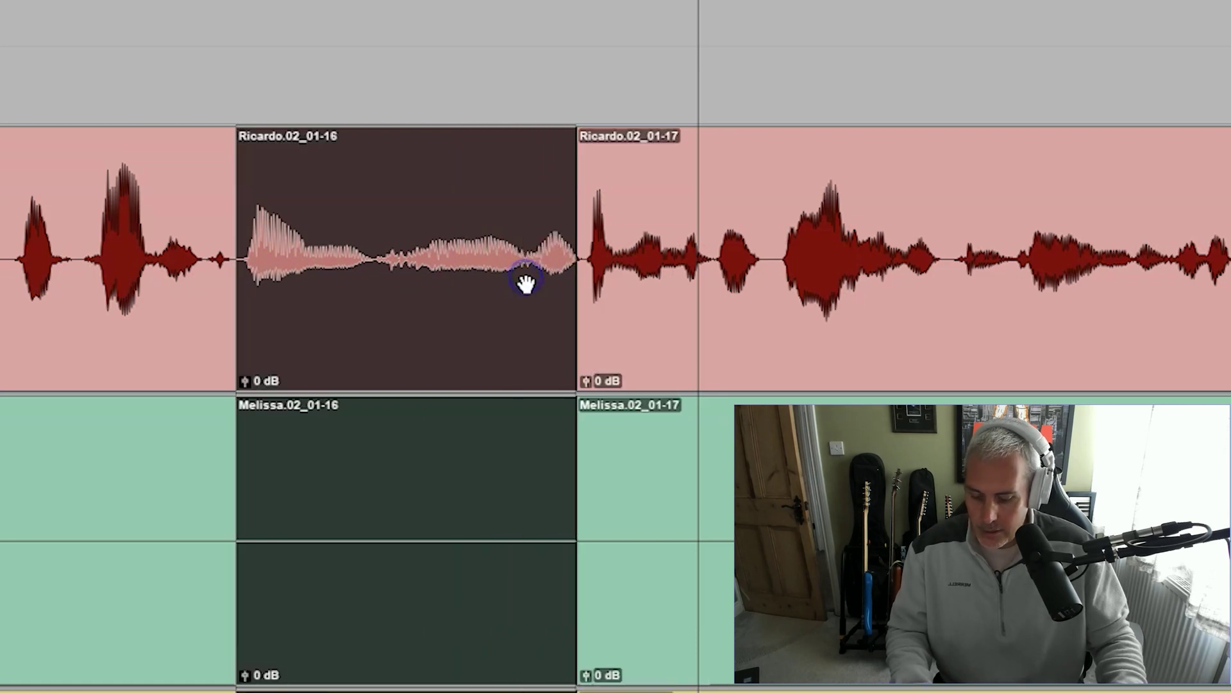
key("Delete")
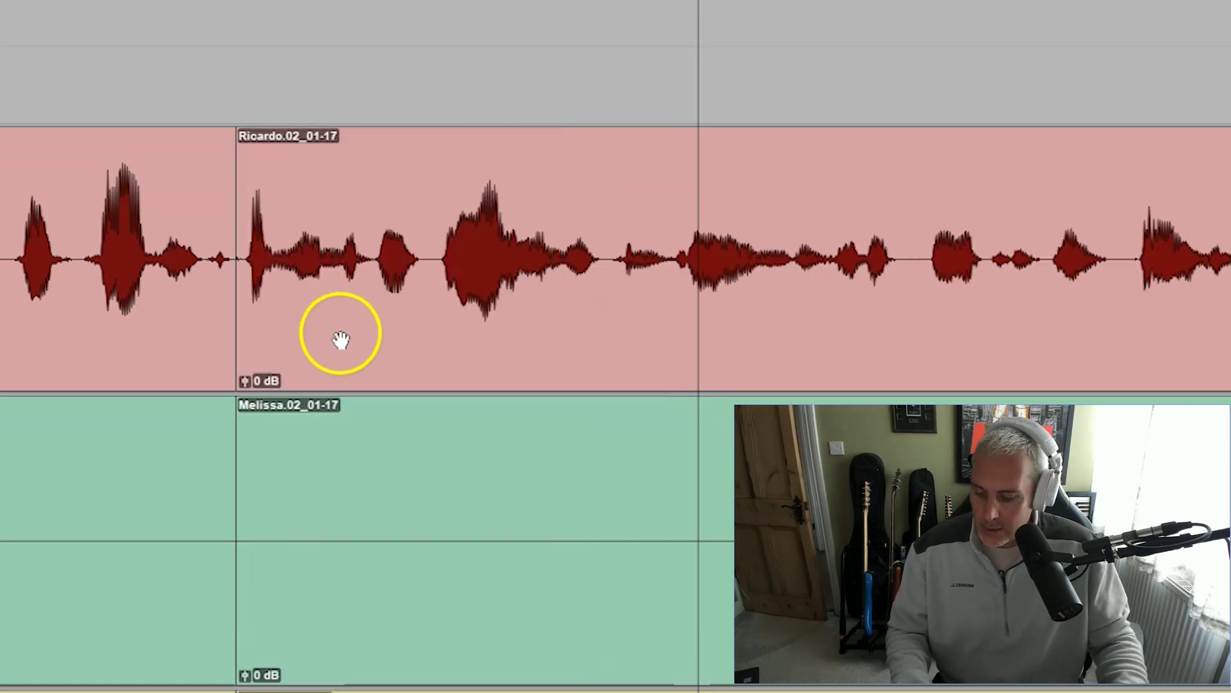
key("ctrl+z")
Select the range covering the drawn-out sound on all tracks and separate it into its own clip
left_click(201, 311)
left_click(311, 294)
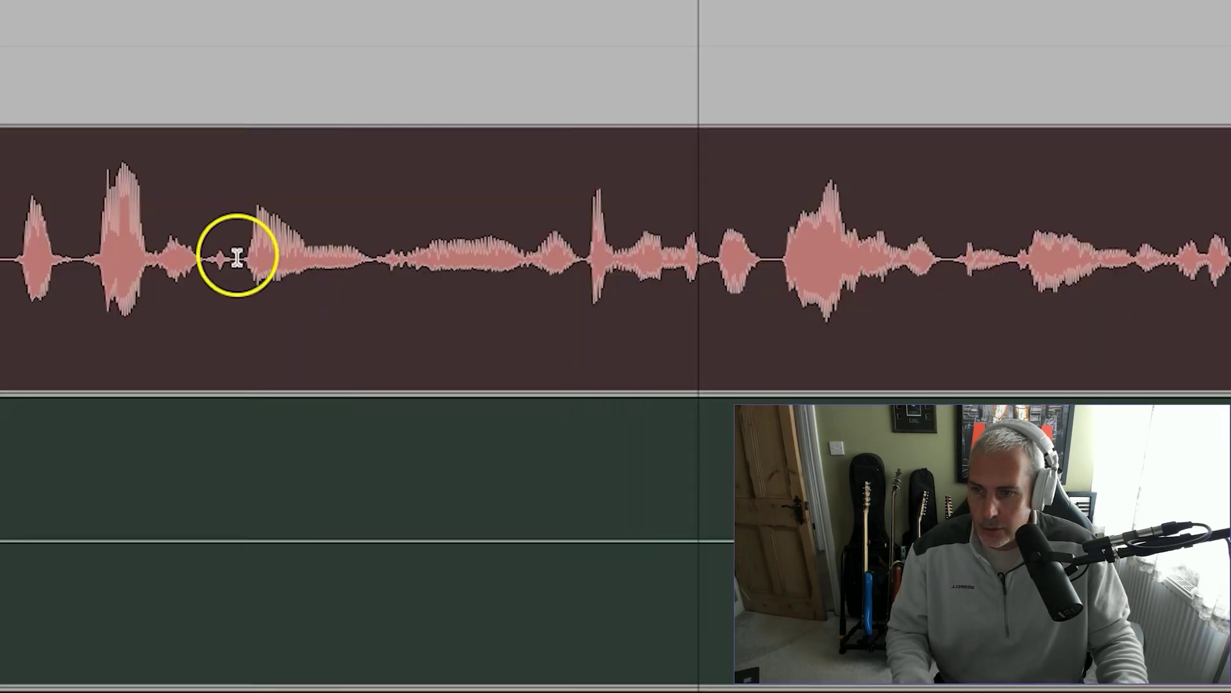
left_click_drag(236, 258, 520, 311)
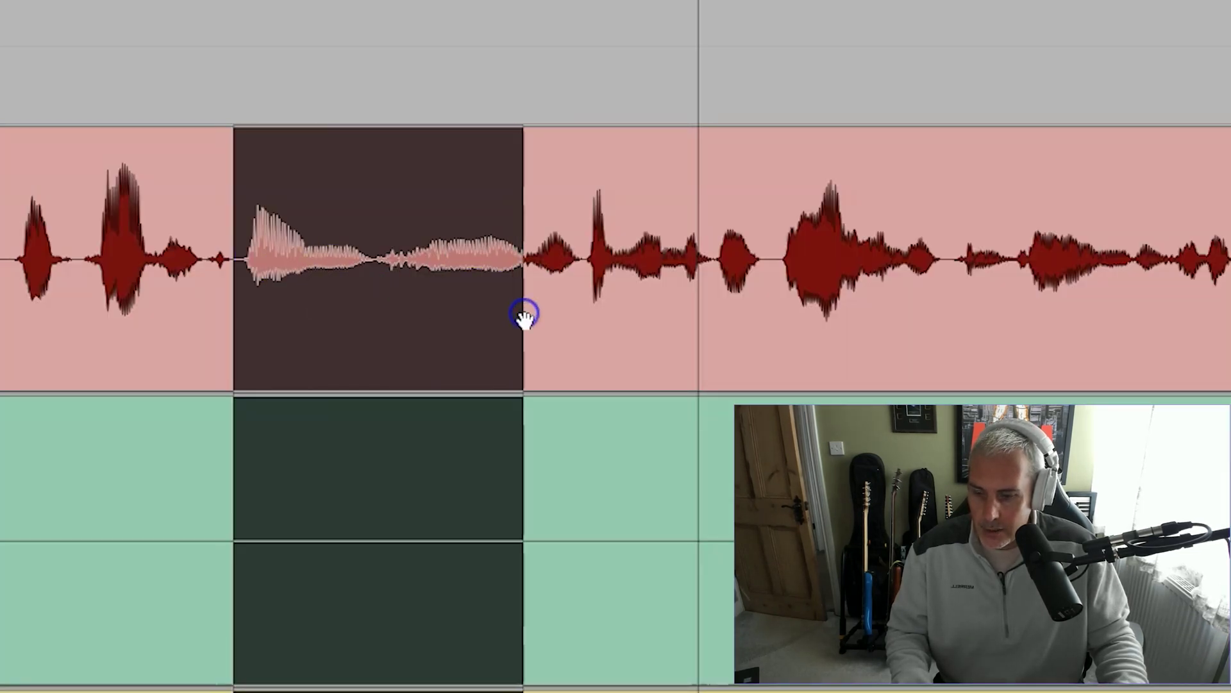
key("ctrl+e")
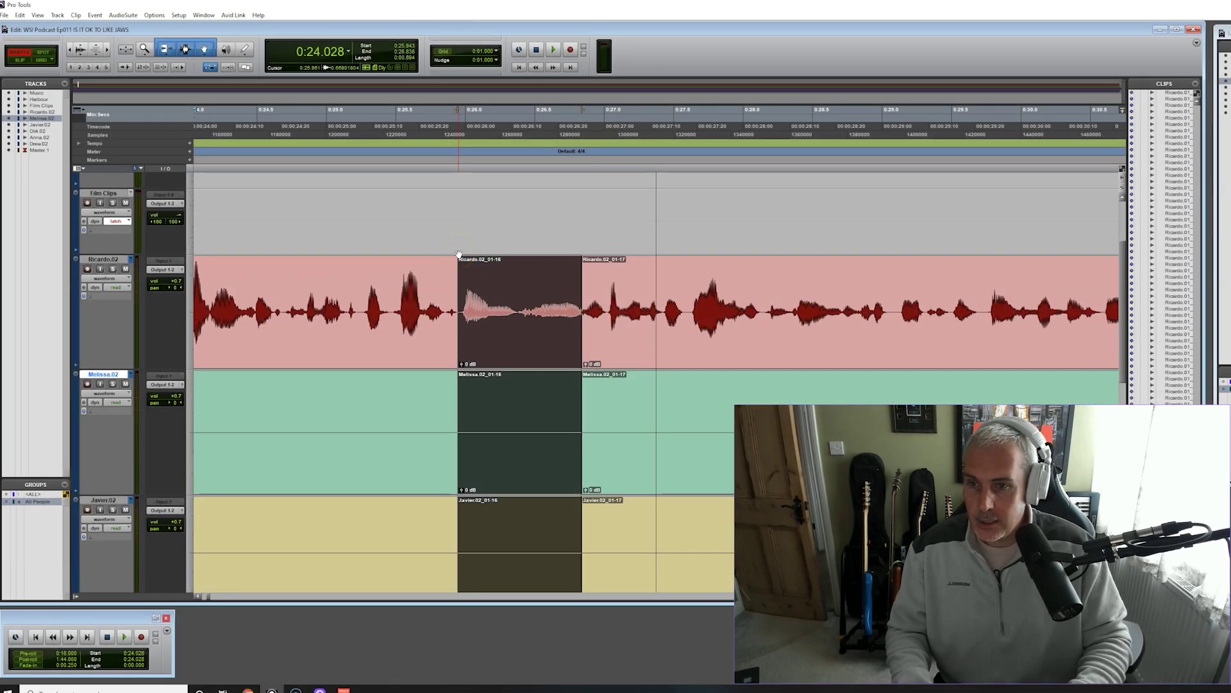
Delete the separated 01-16 section so 01-17 closes up, and replay the join near 0:25.9
key("Delete")
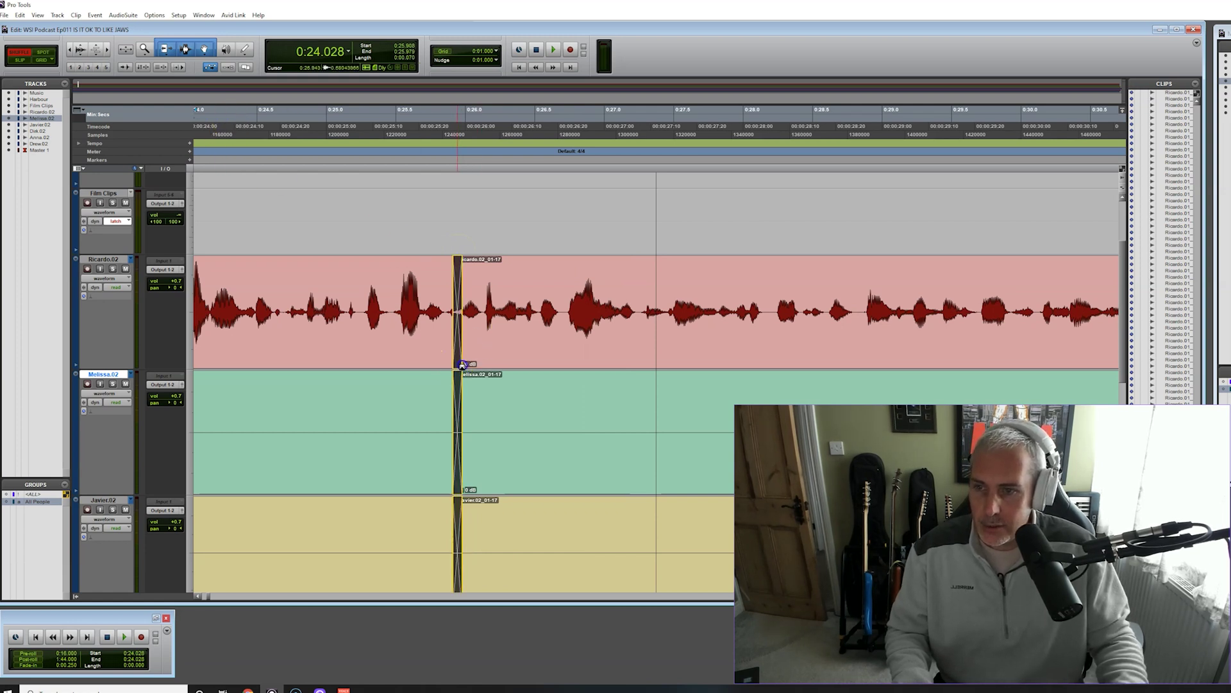
key("space")
left_click(233, 158)
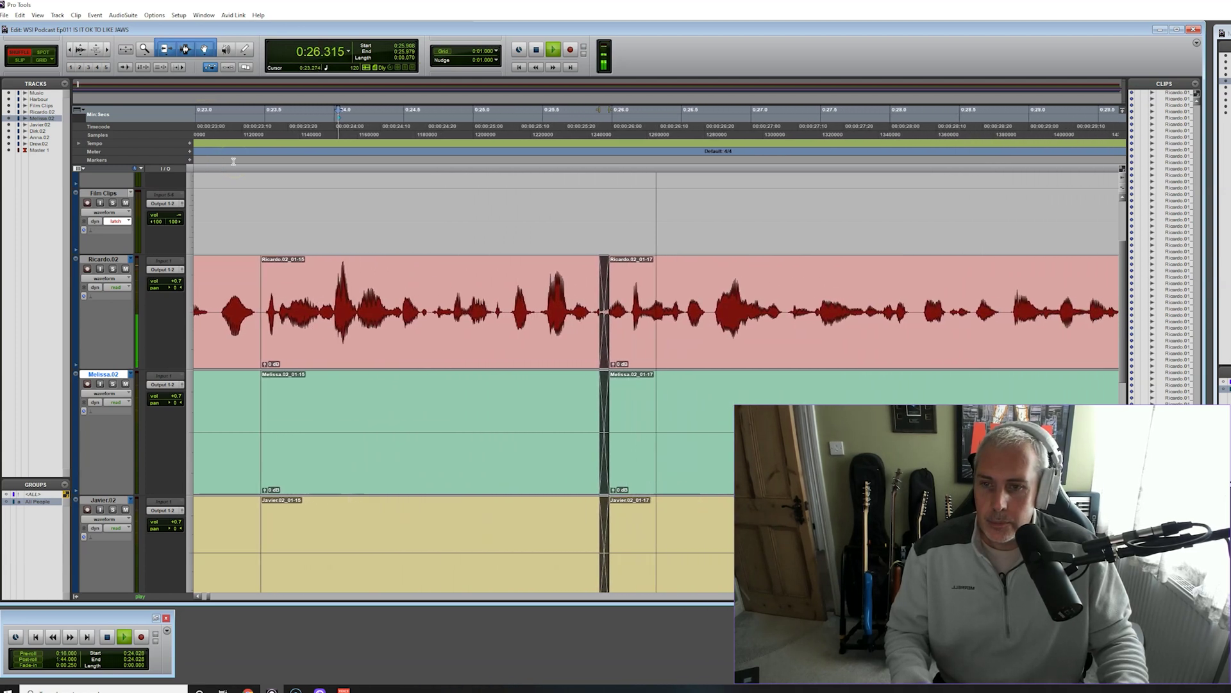
left_click(383, 473)
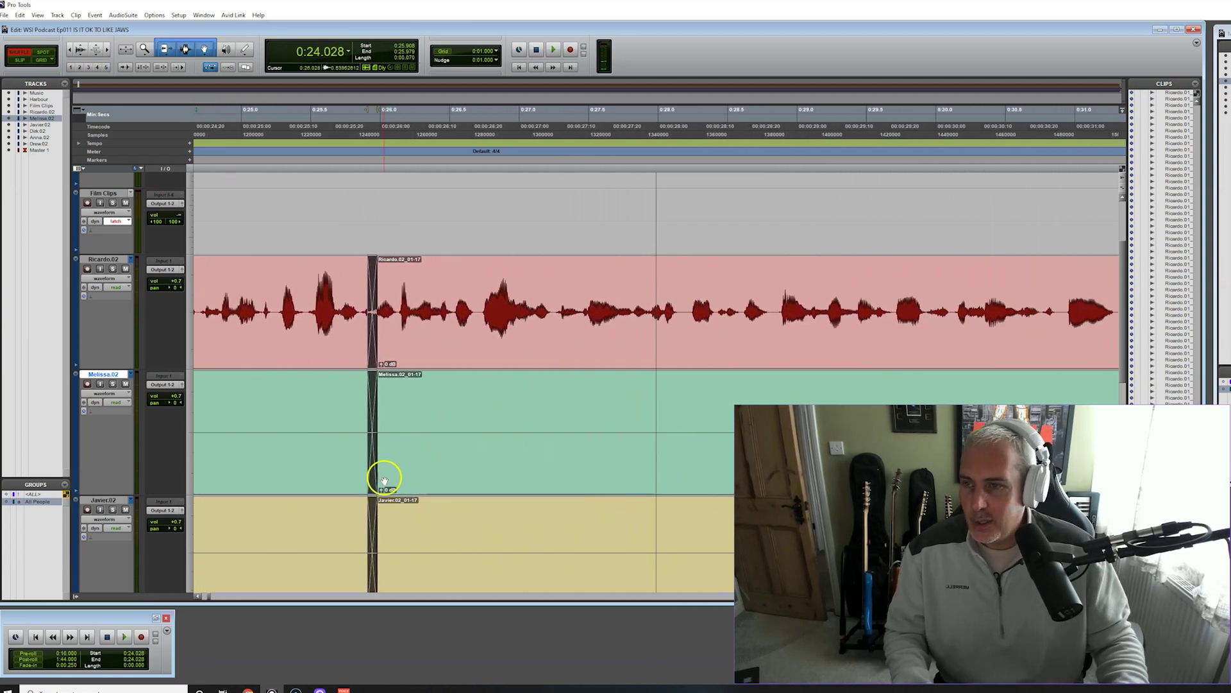
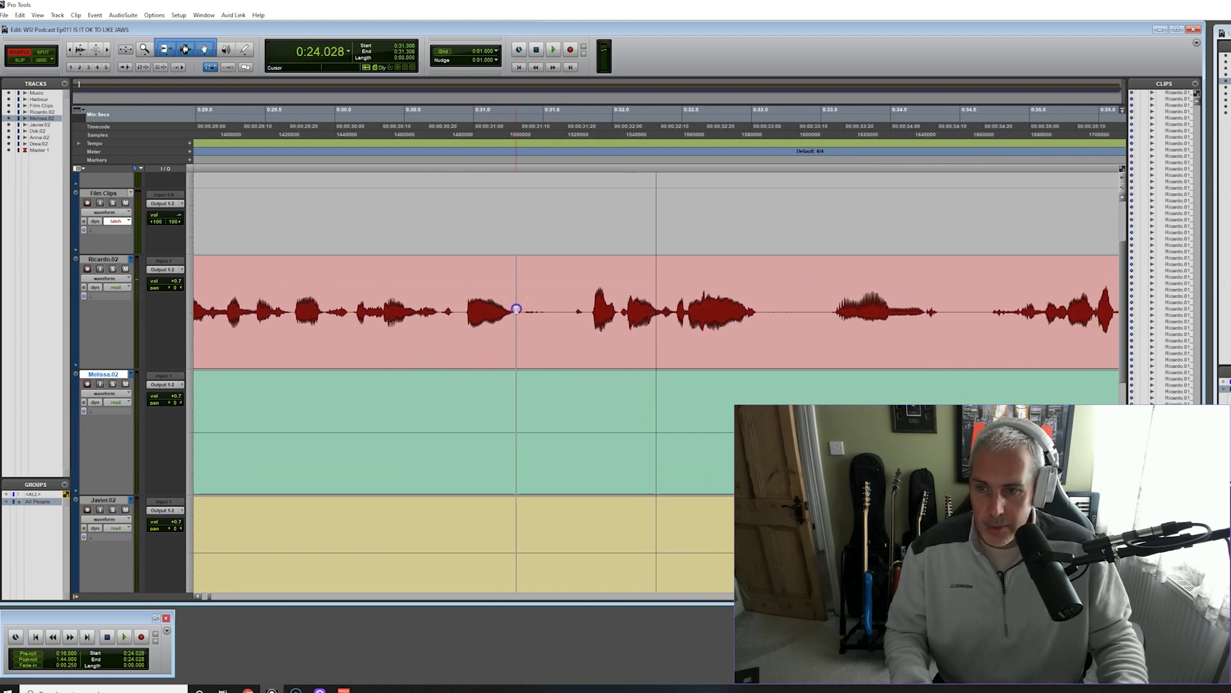
Audition the short pause near 0:31.3 across the speaker tracks
left_click_drag(516, 310, 571, 312)
left_click(242, 123)
key("space")
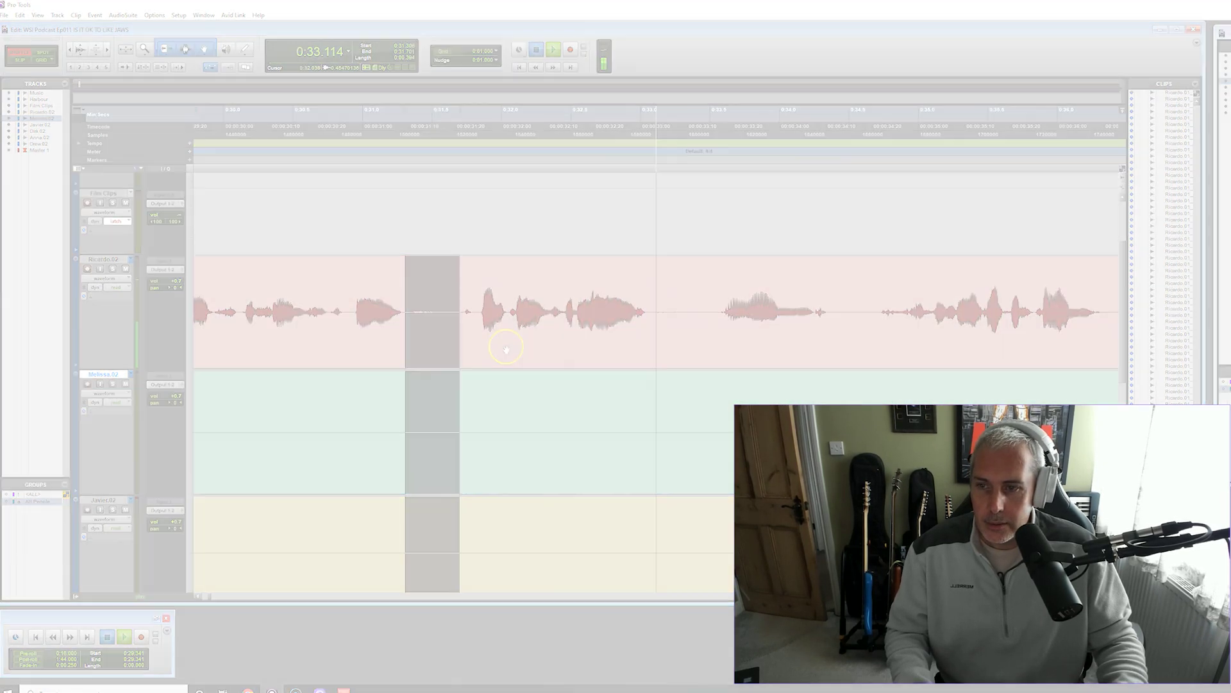
key("space")
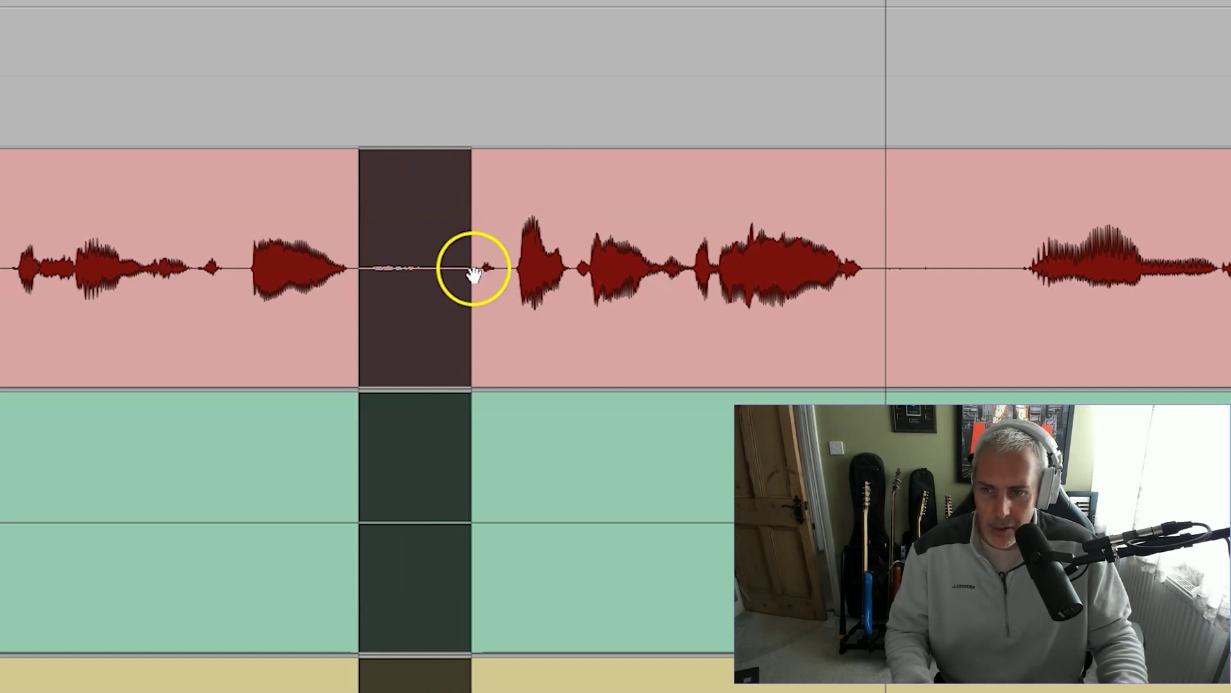
key("space")
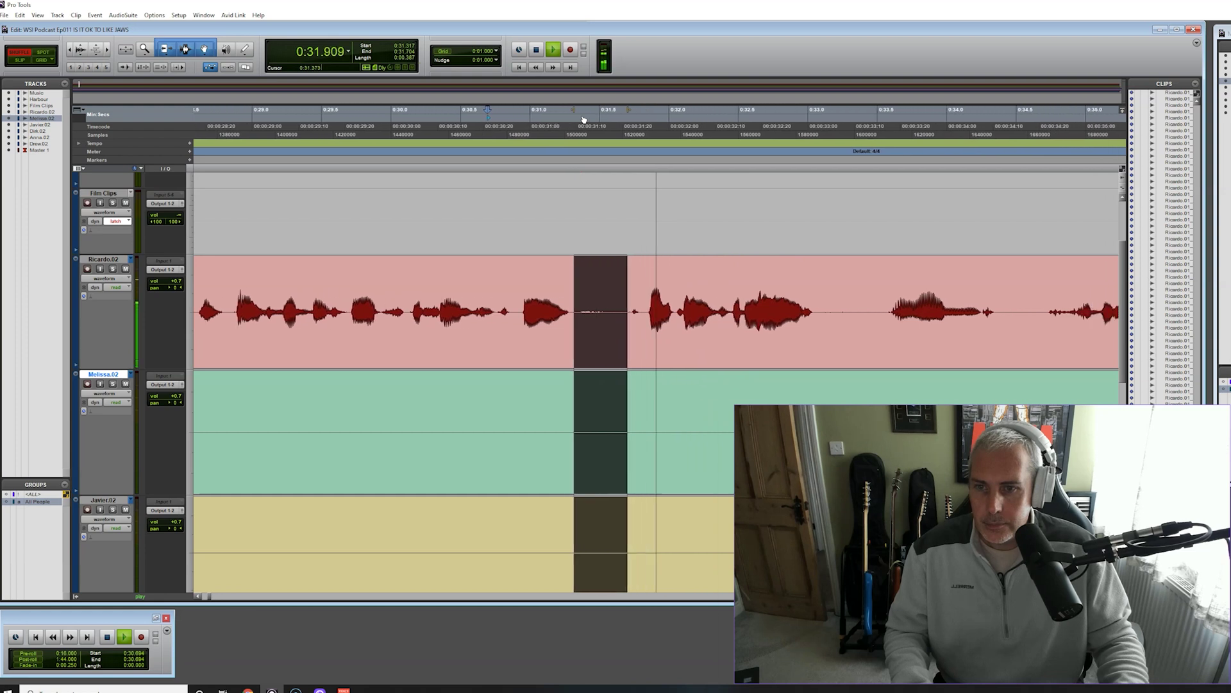
key("space")
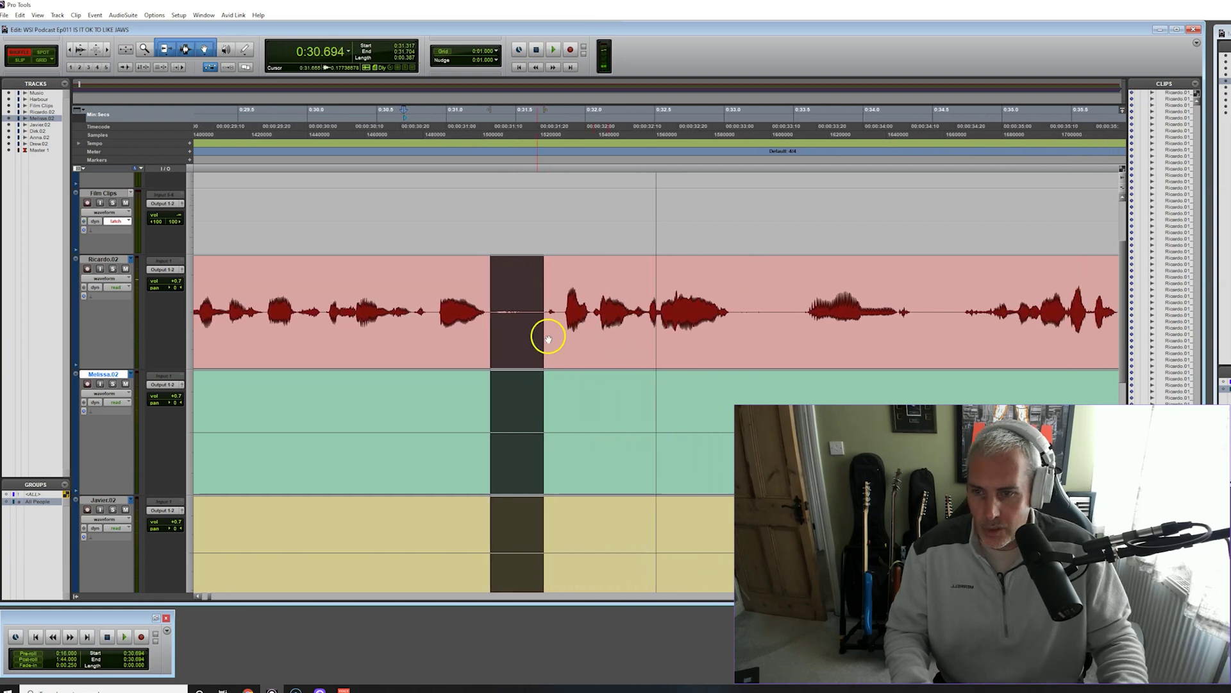
Delete the 0:31.324–0:31.672 silence from all speaker tracks and play back the edit
left_click(545, 336)
left_click_drag(491, 309, 538, 313)
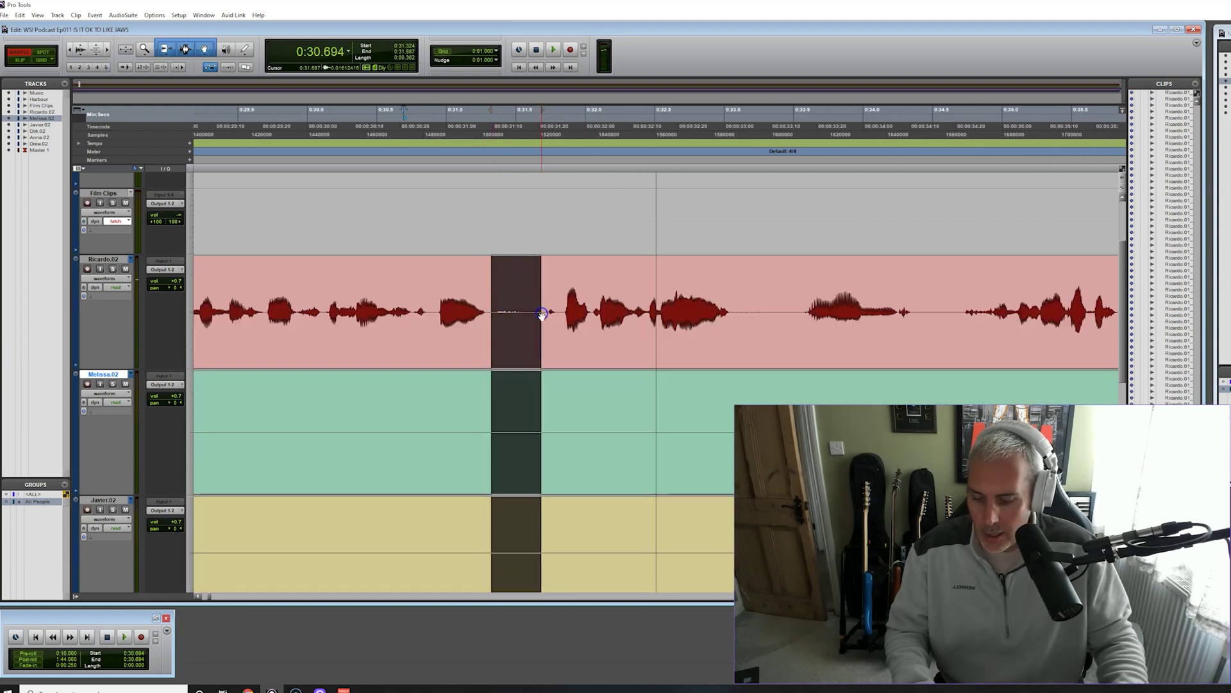
key("Delete")
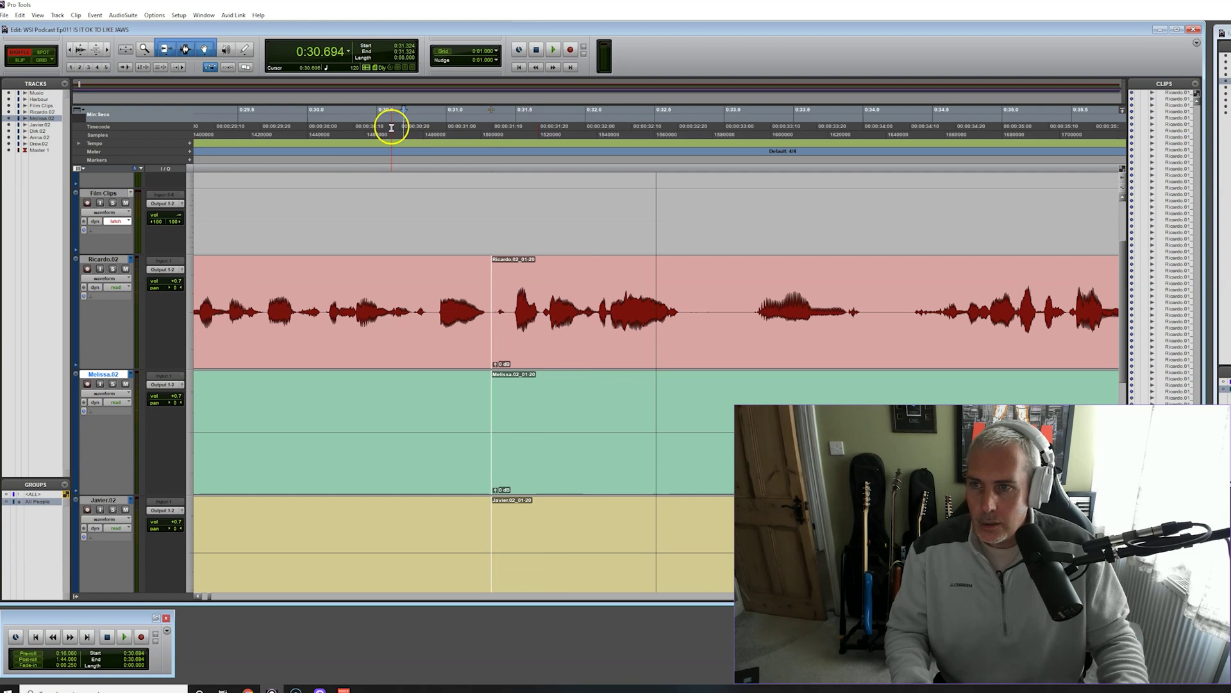
key("space")
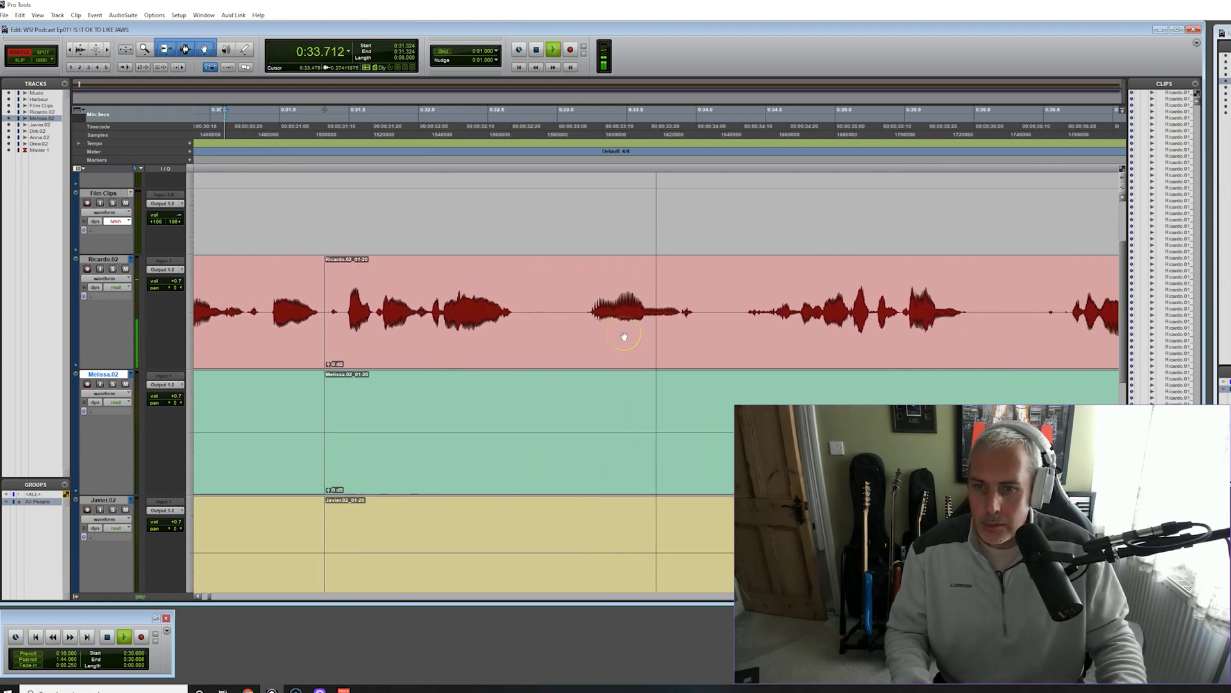
Delete the 0:32.715–0:34.260 silence across all speaker tracks and replay from 0:30.898
key("space")
left_click(516, 327)
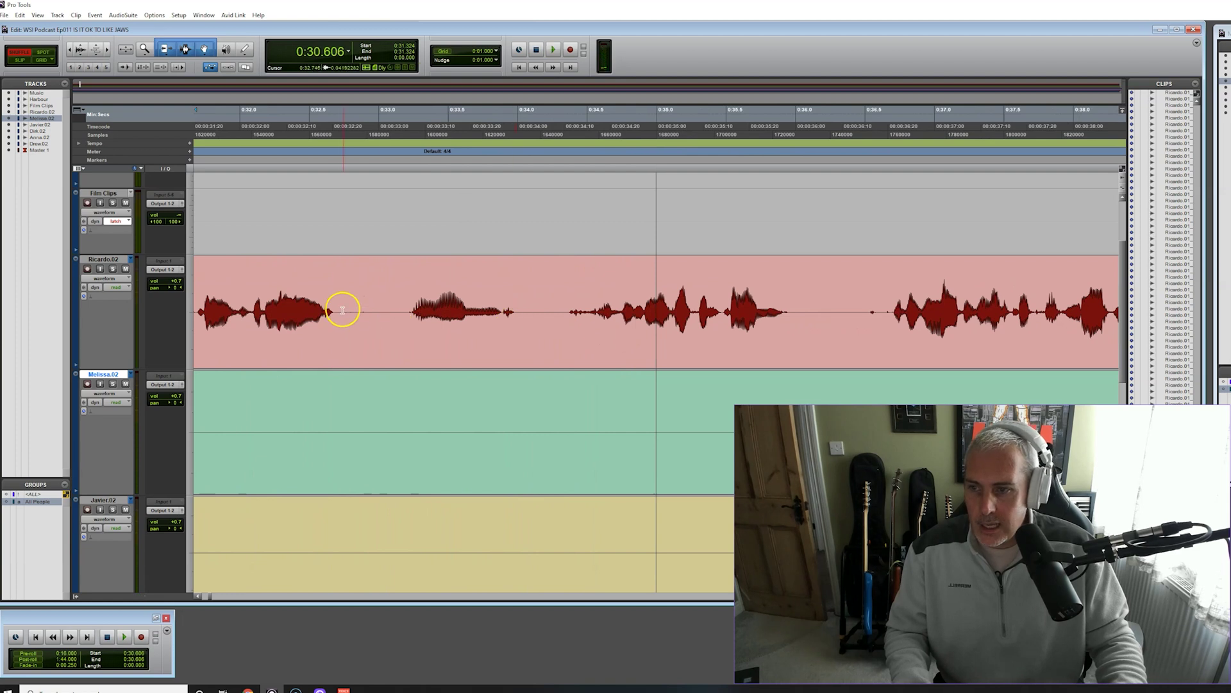
left_click_drag(340, 313, 554, 315)
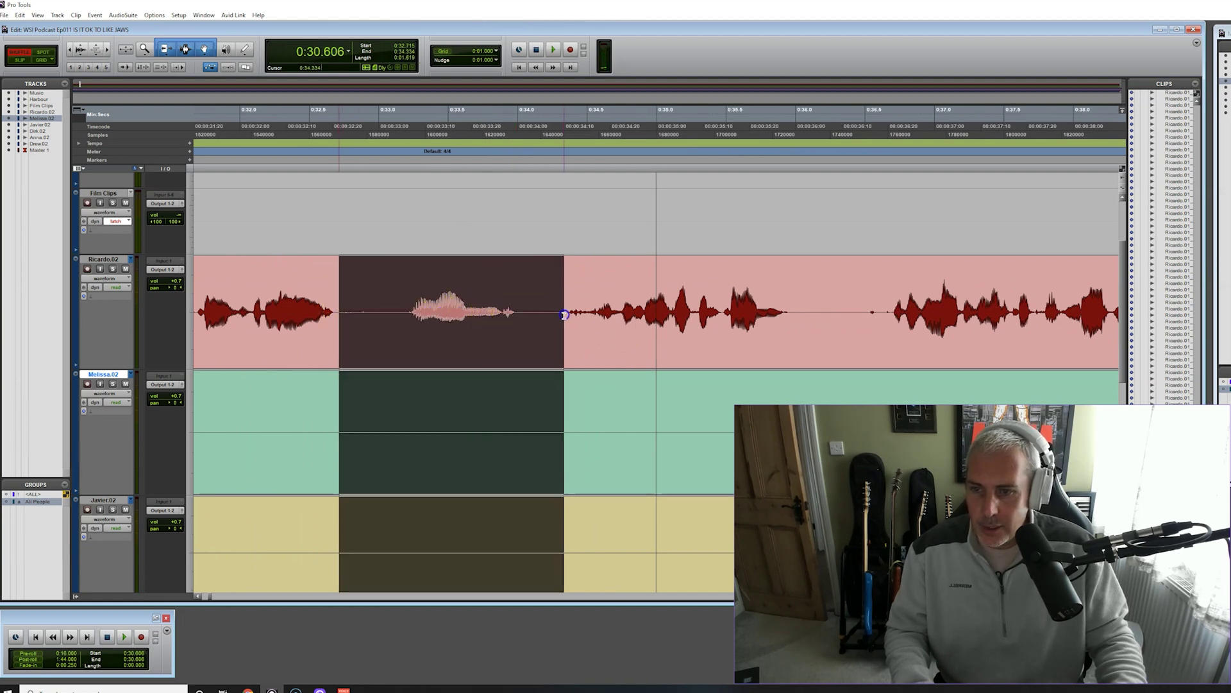
key("Delete")
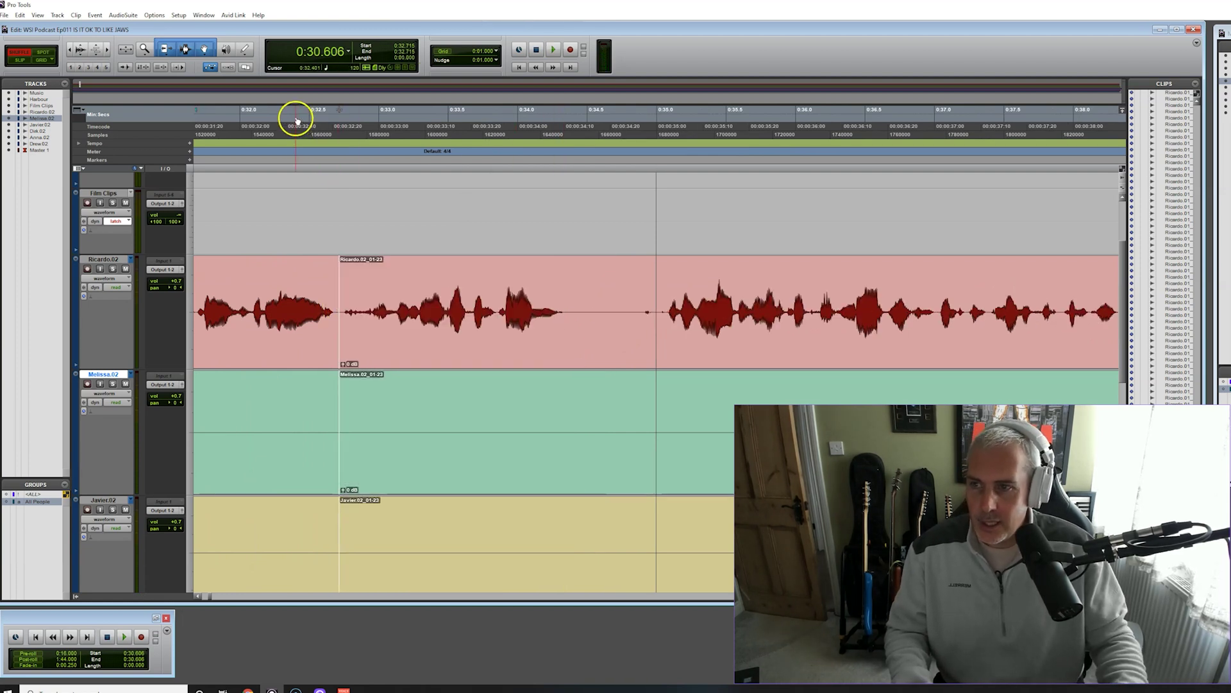
left_click(296, 121)
key("space")
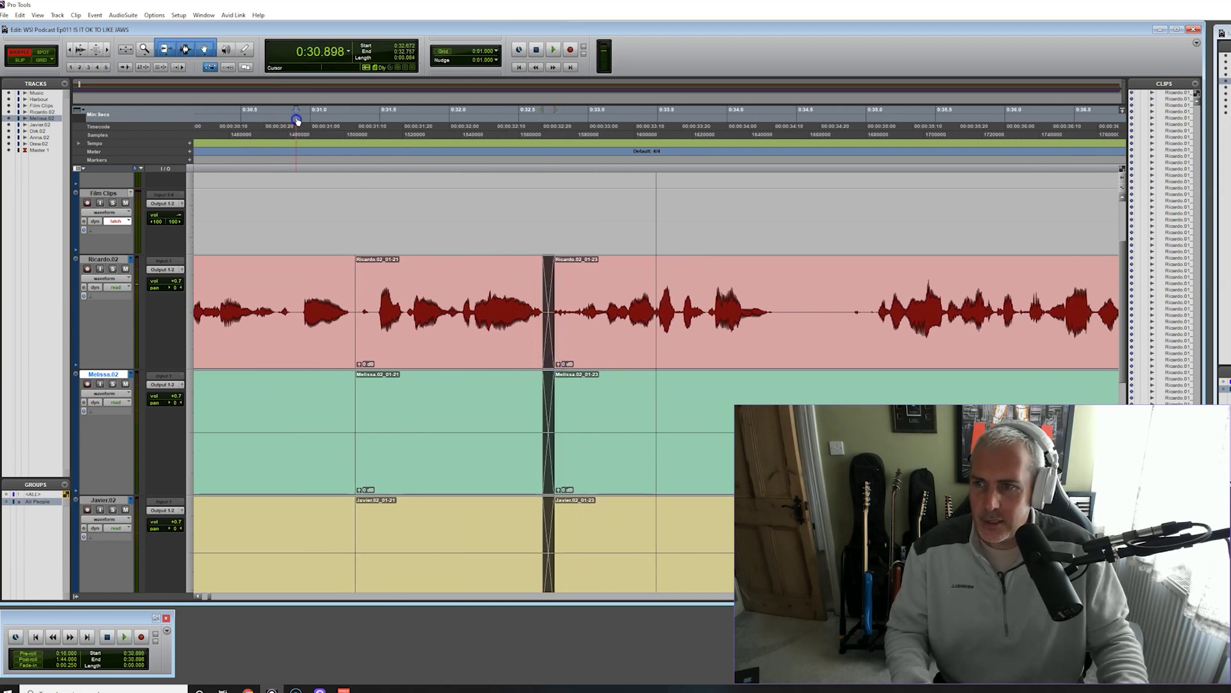
key("space")
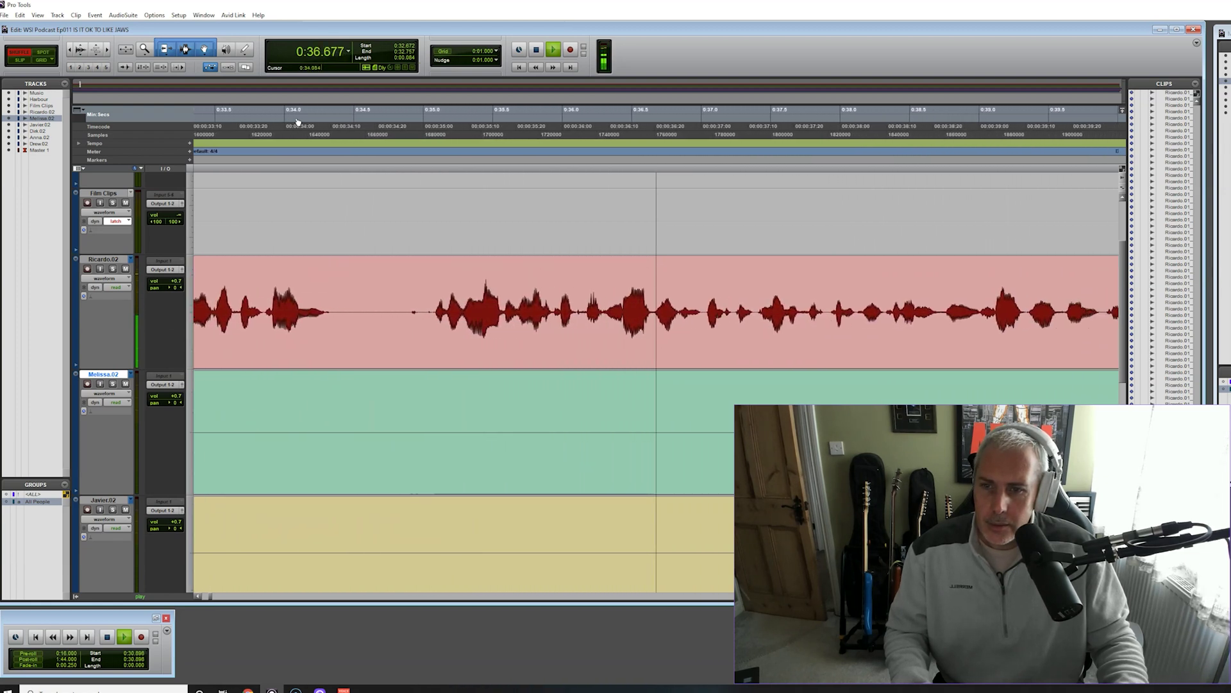
key("space")
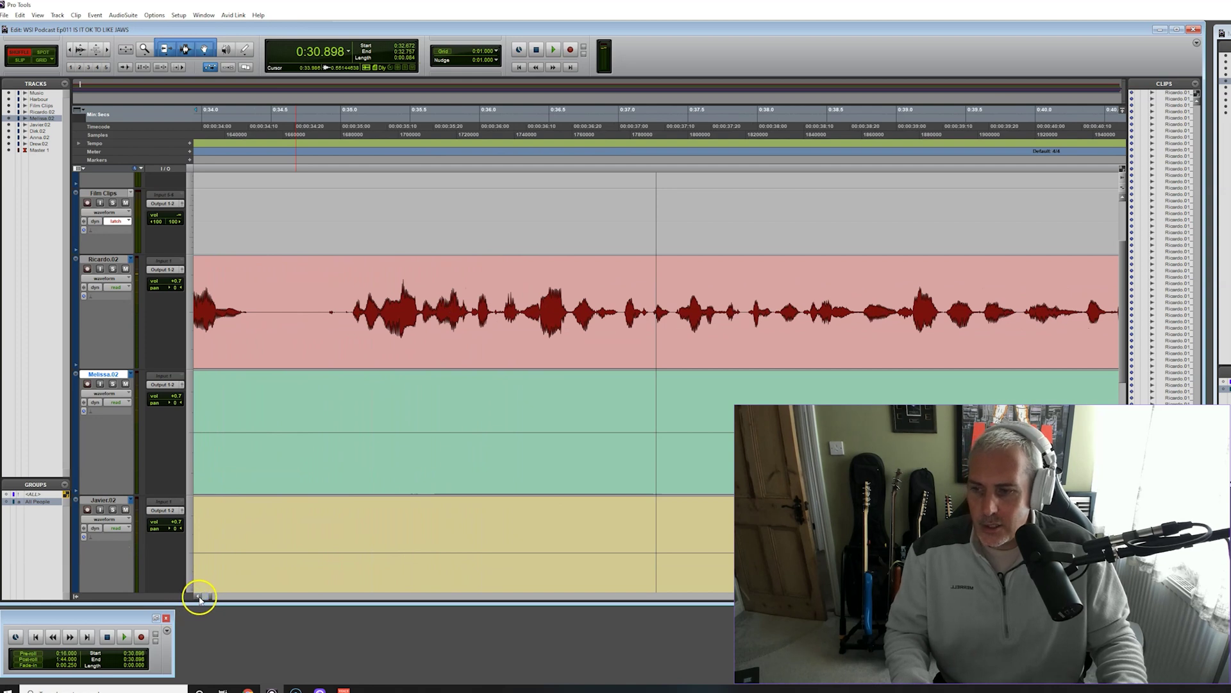
Listen across the crossfaded join from about 0:31.9, then play on to find pauses
left_click(199, 598)
left_click(200, 598)
left_click(359, 123)
key("space")
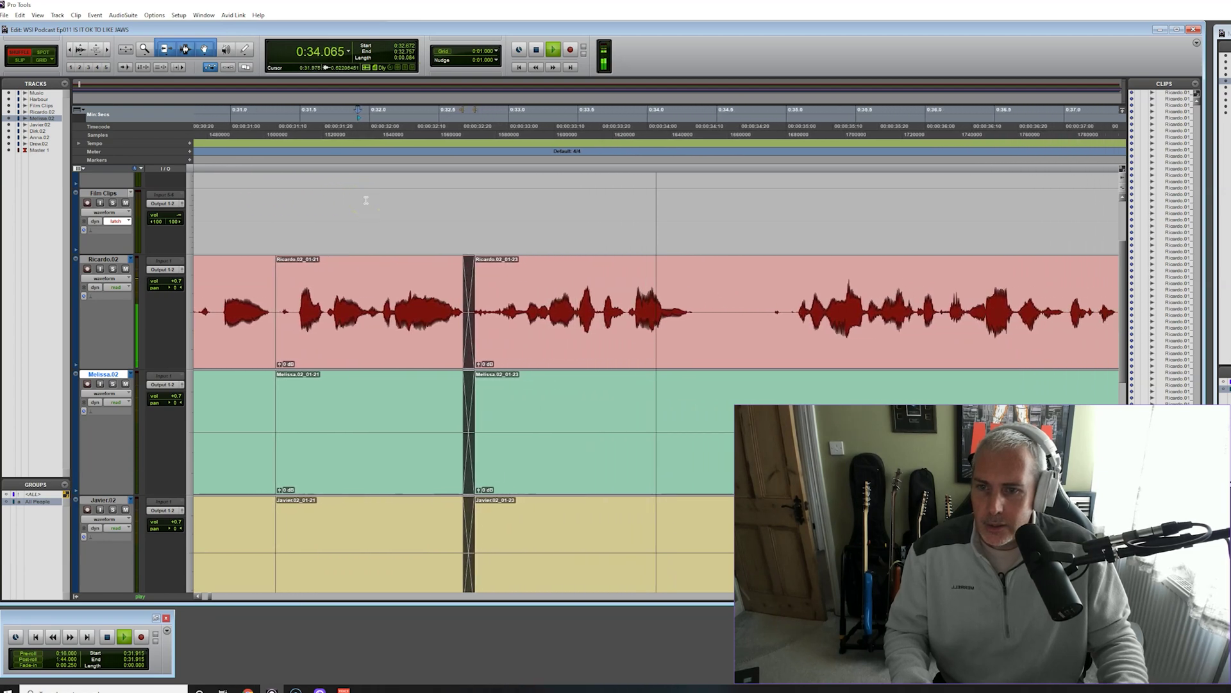
key("space")
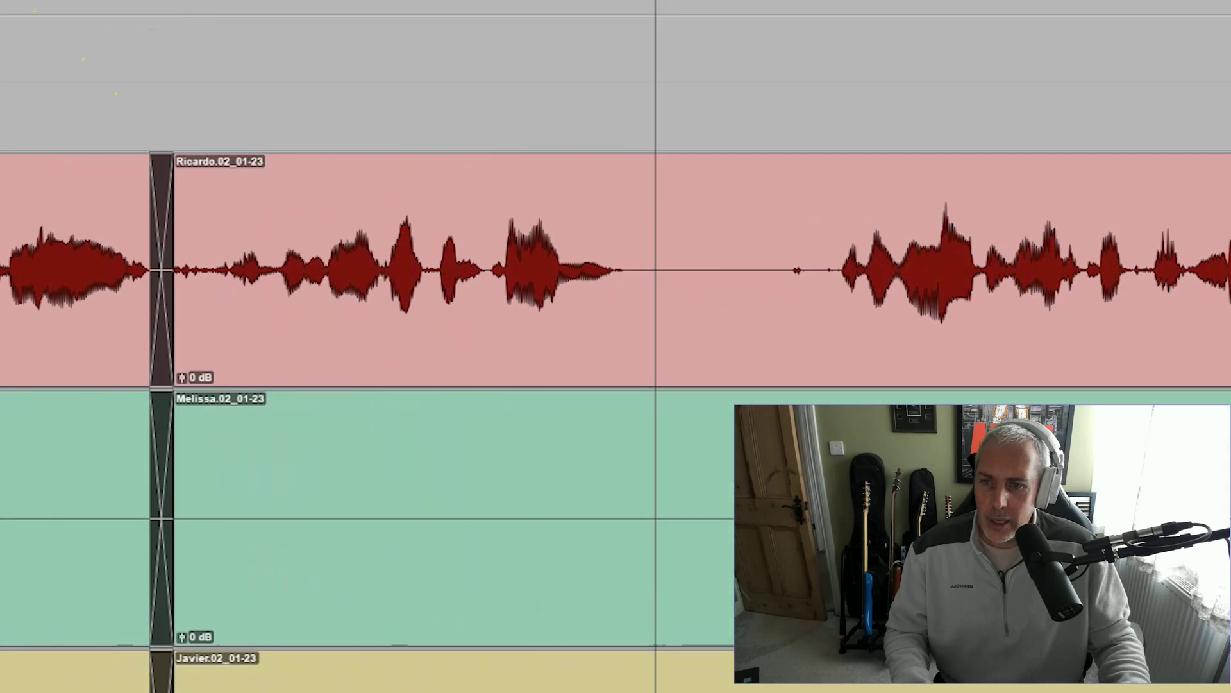
key("space")
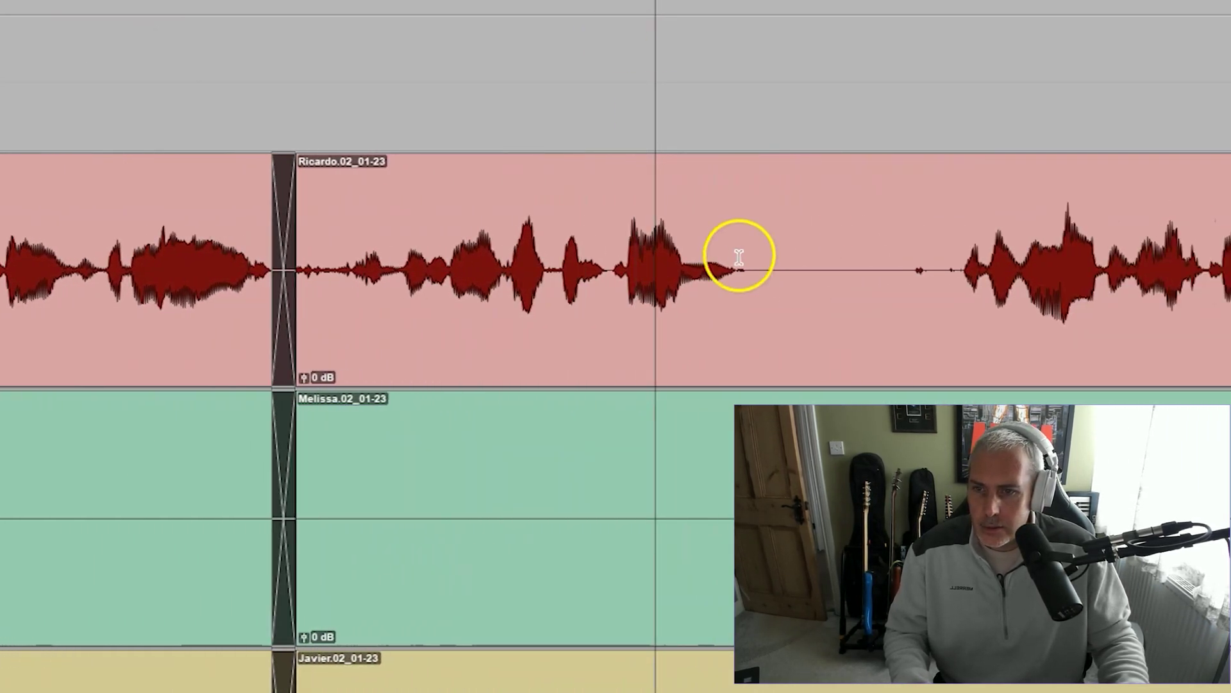
Split the clips where the phrase ends and delete the unwanted piece before the split
left_click(505, 263)
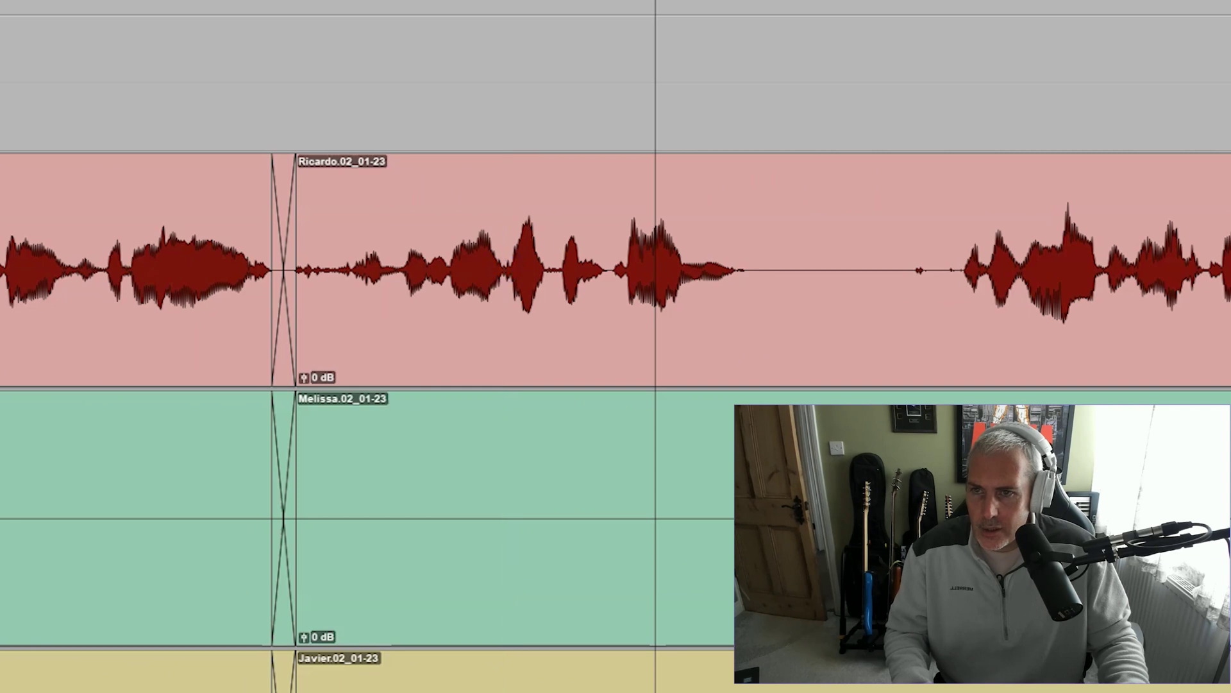
key("space")
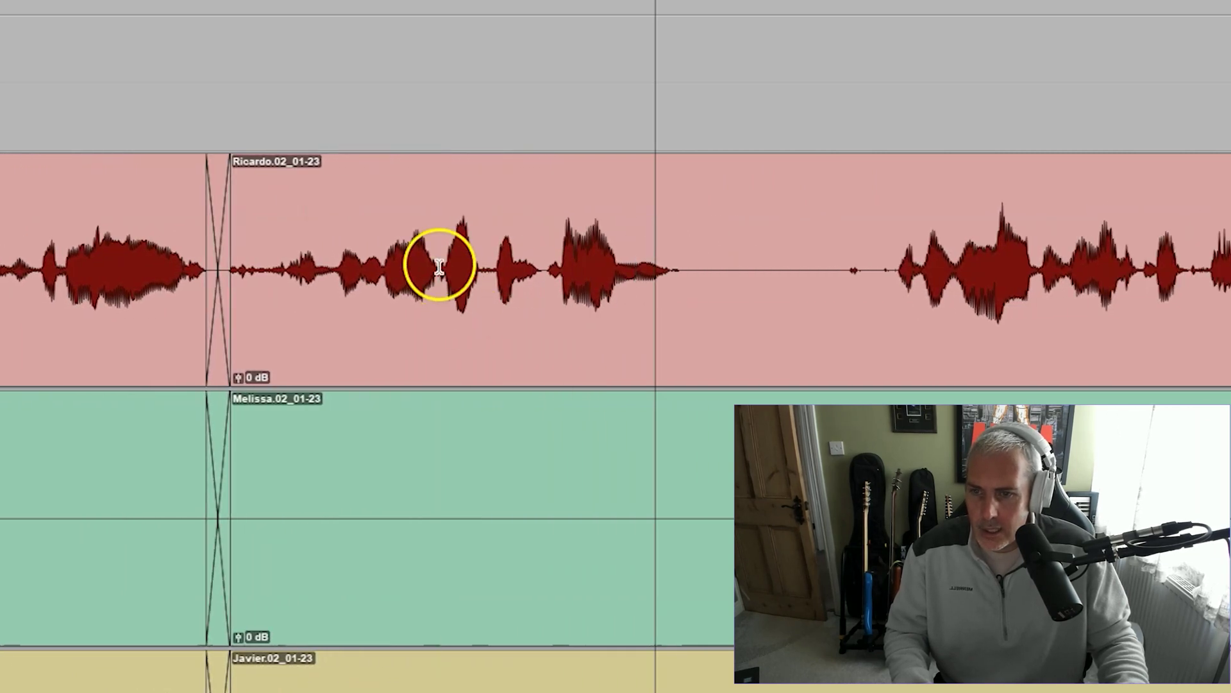
key("ctrl+e")
left_click(360, 332)
key("Delete")
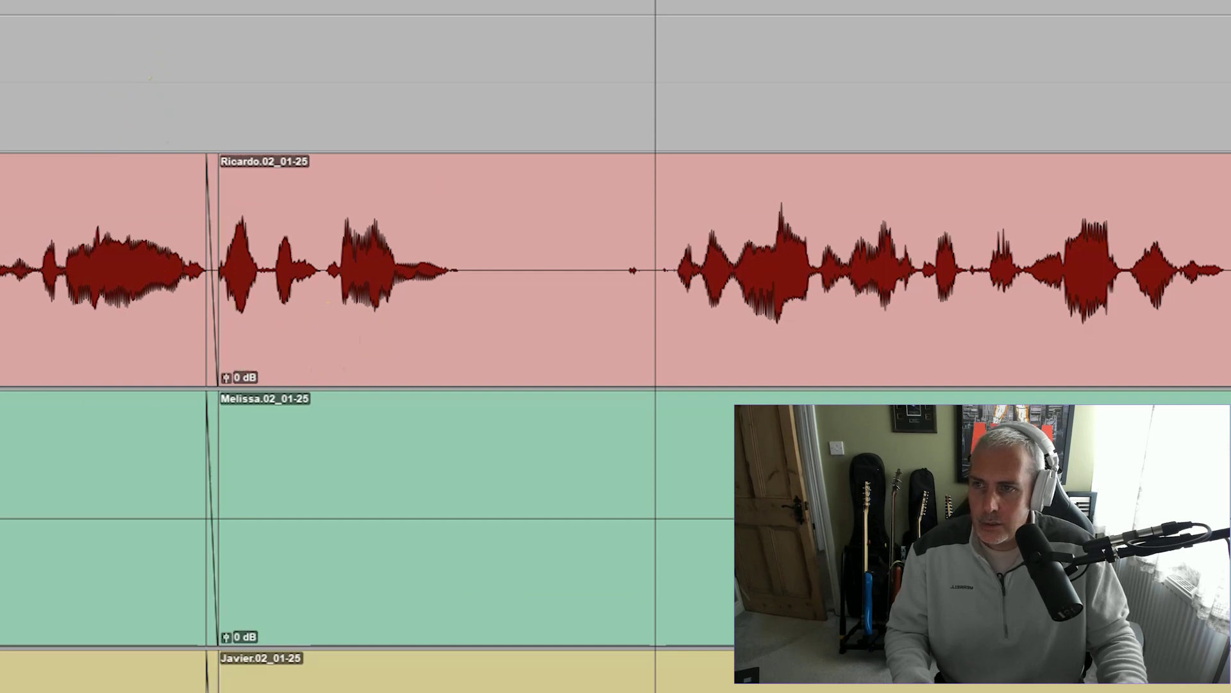
key("space")
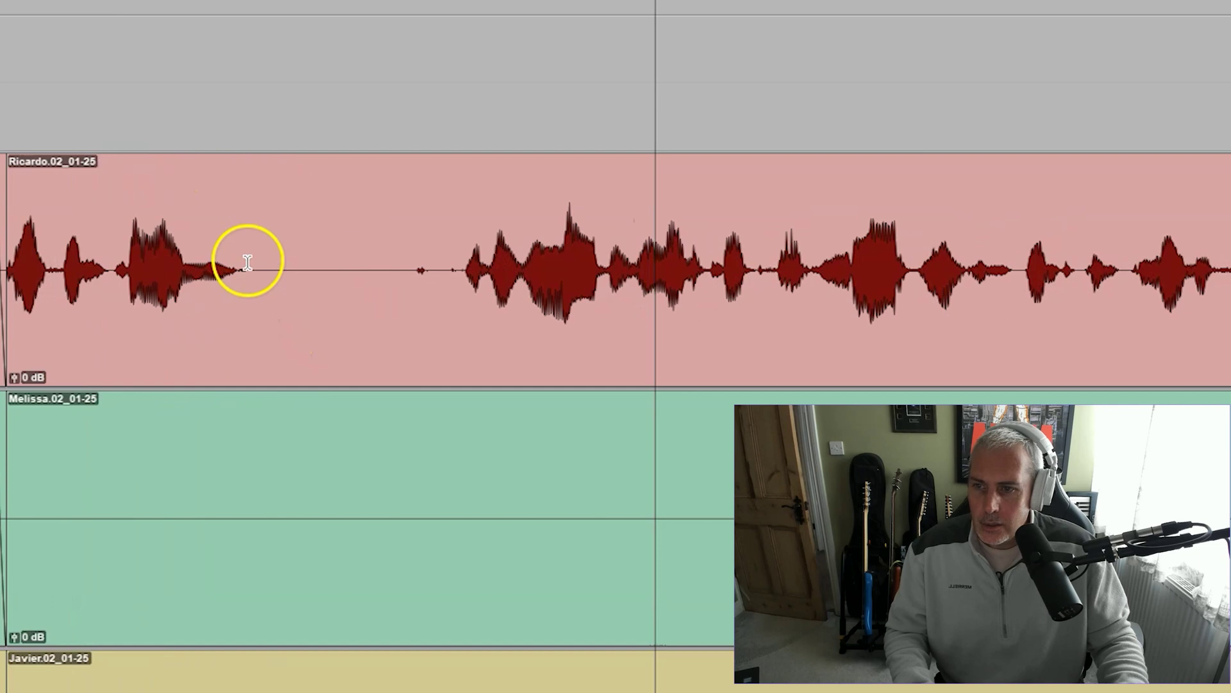
Cut the silence after the phrase, crossfade the new join, and replay from 0:31.760
left_click_drag(257, 268, 454, 268)
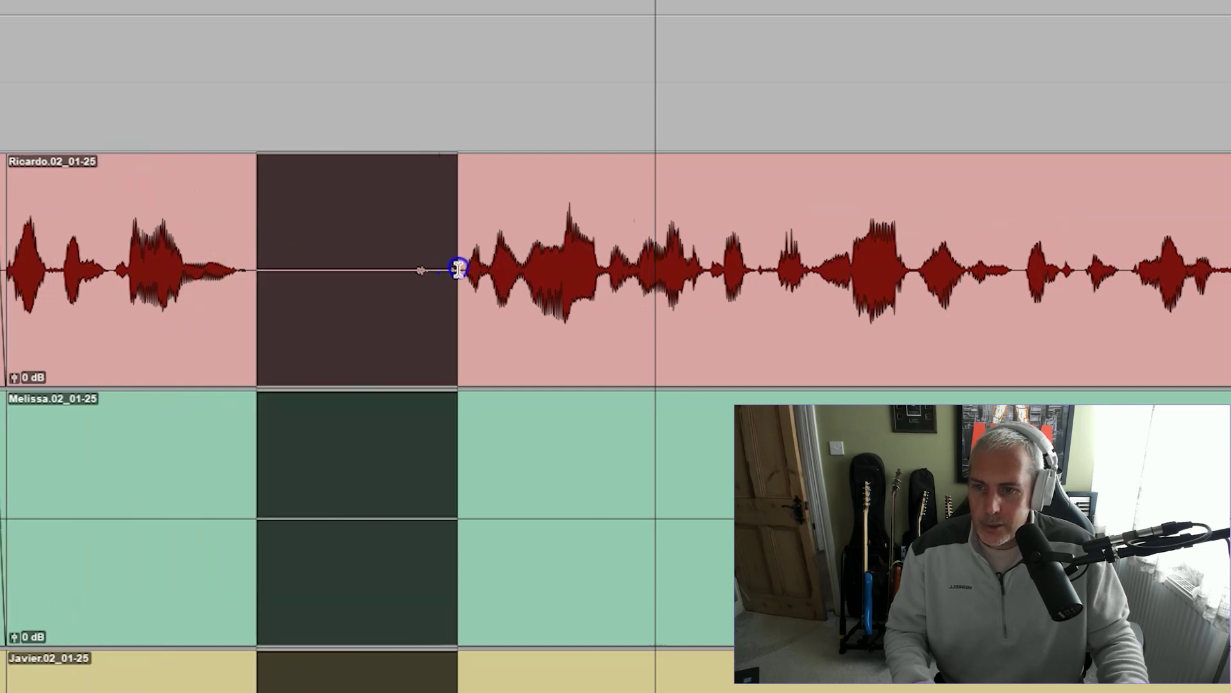
key("b")
key("Delete")
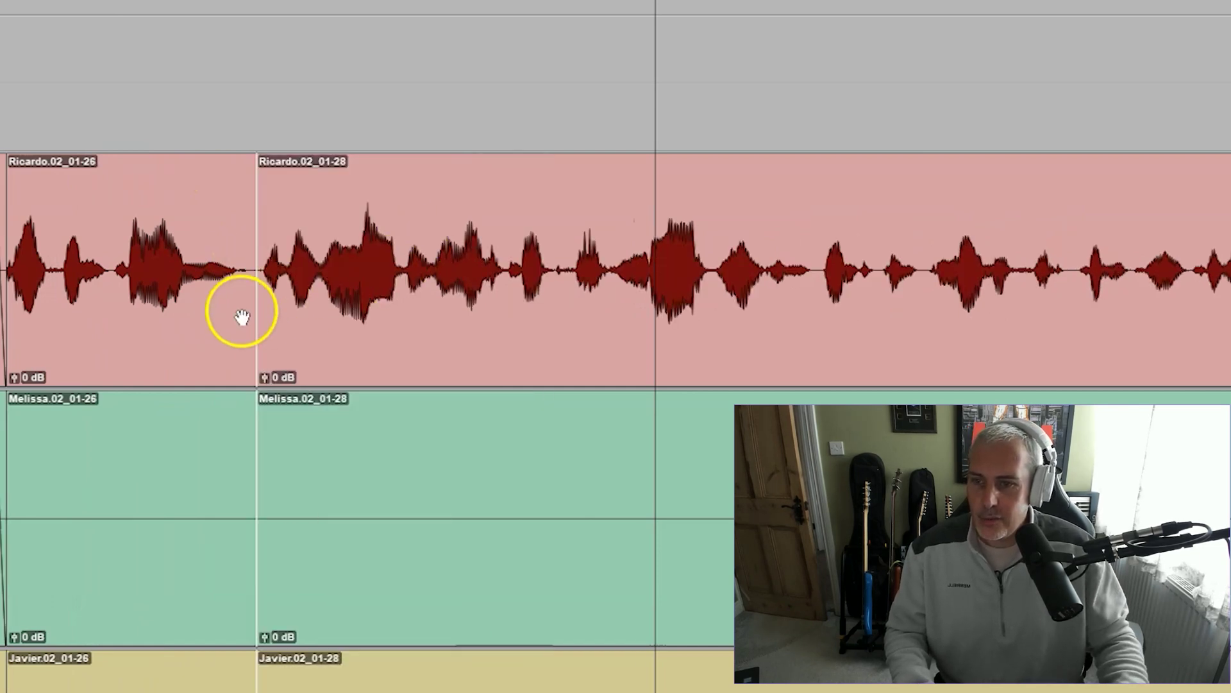
left_click_drag(253, 382, 269, 377)
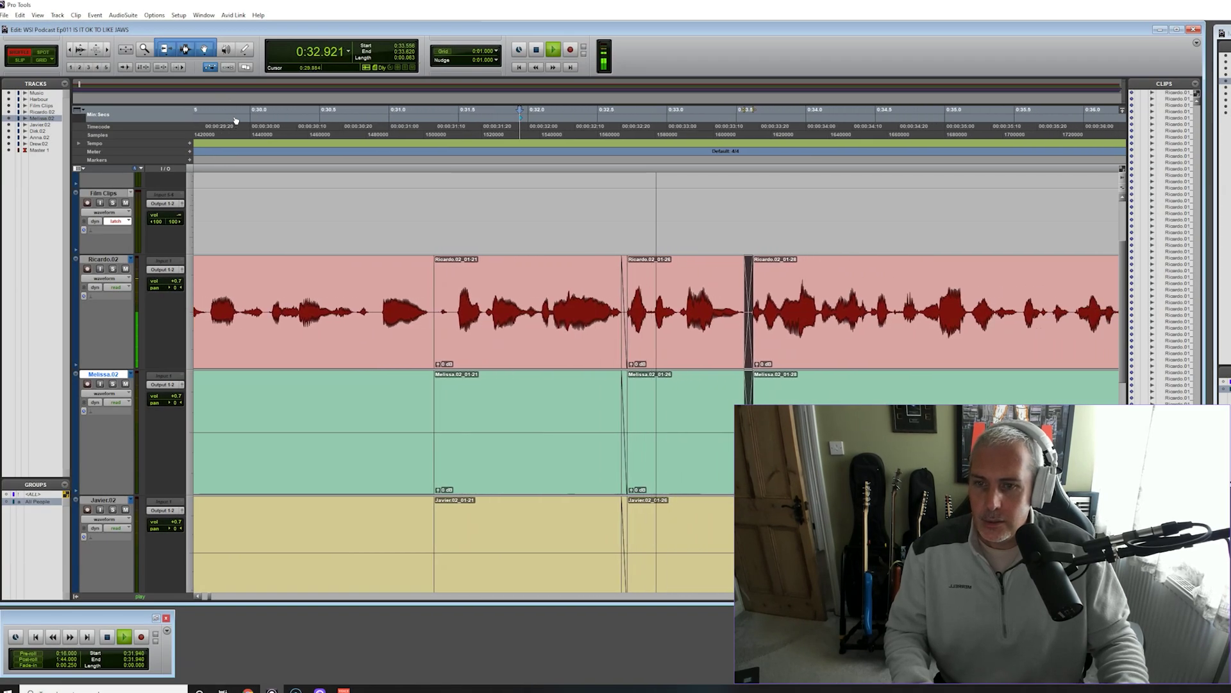
key("space")
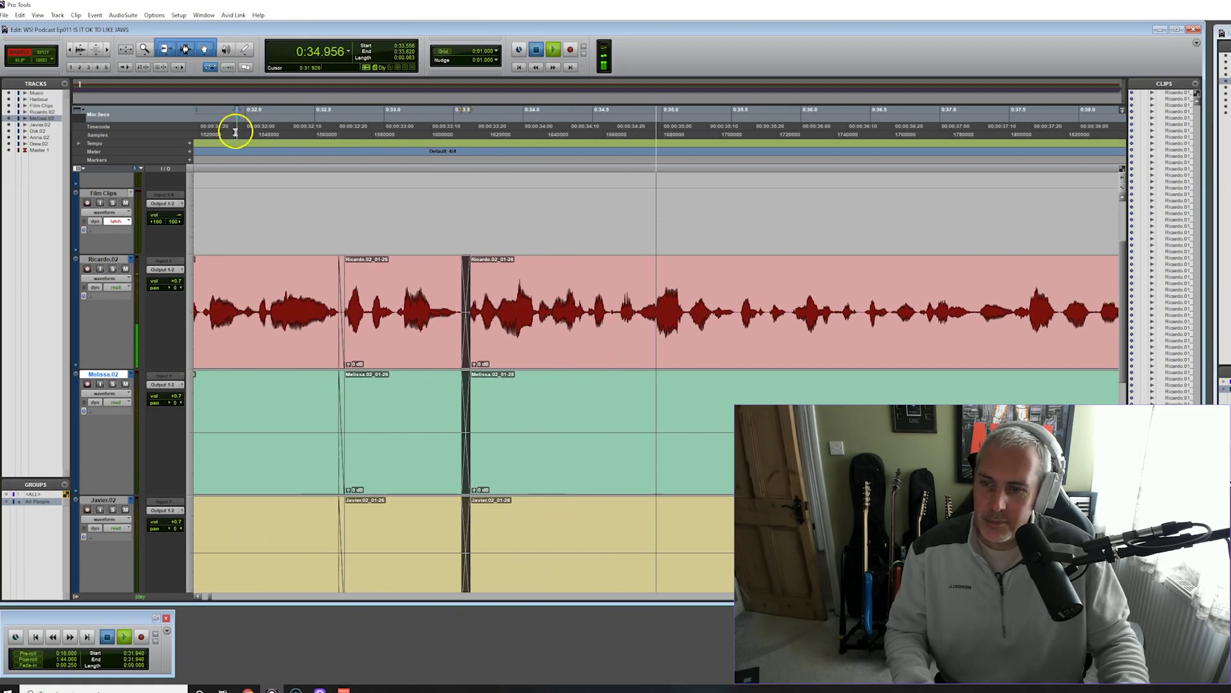
left_click(215, 125)
key("space")
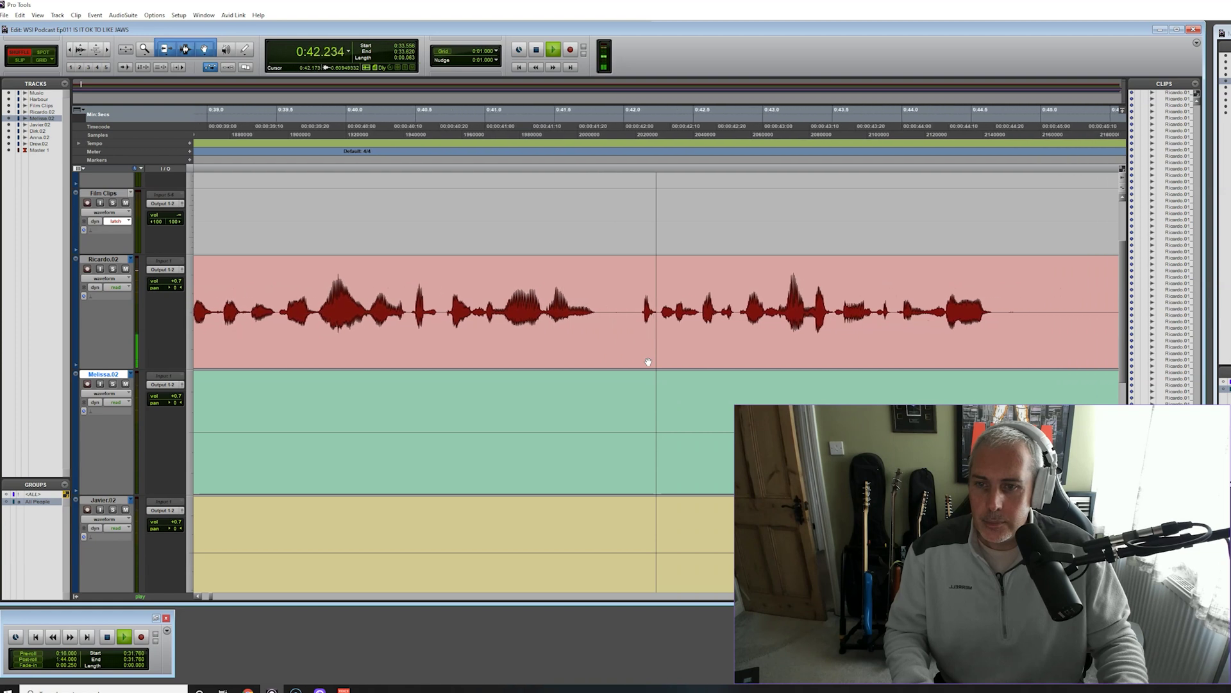
Delete the 0:41.813–0:42.039 pause on all three speaker tracks and replay from 0:41.845
left_click_drag(475, 309, 506, 314)
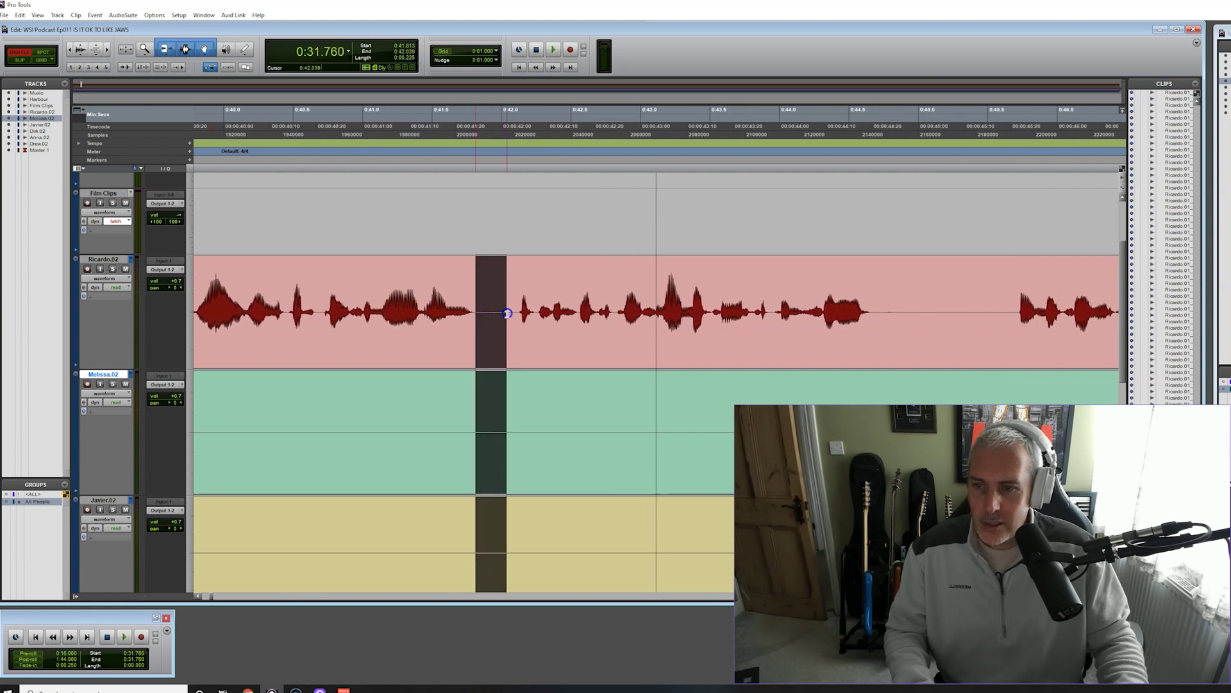
key("Delete")
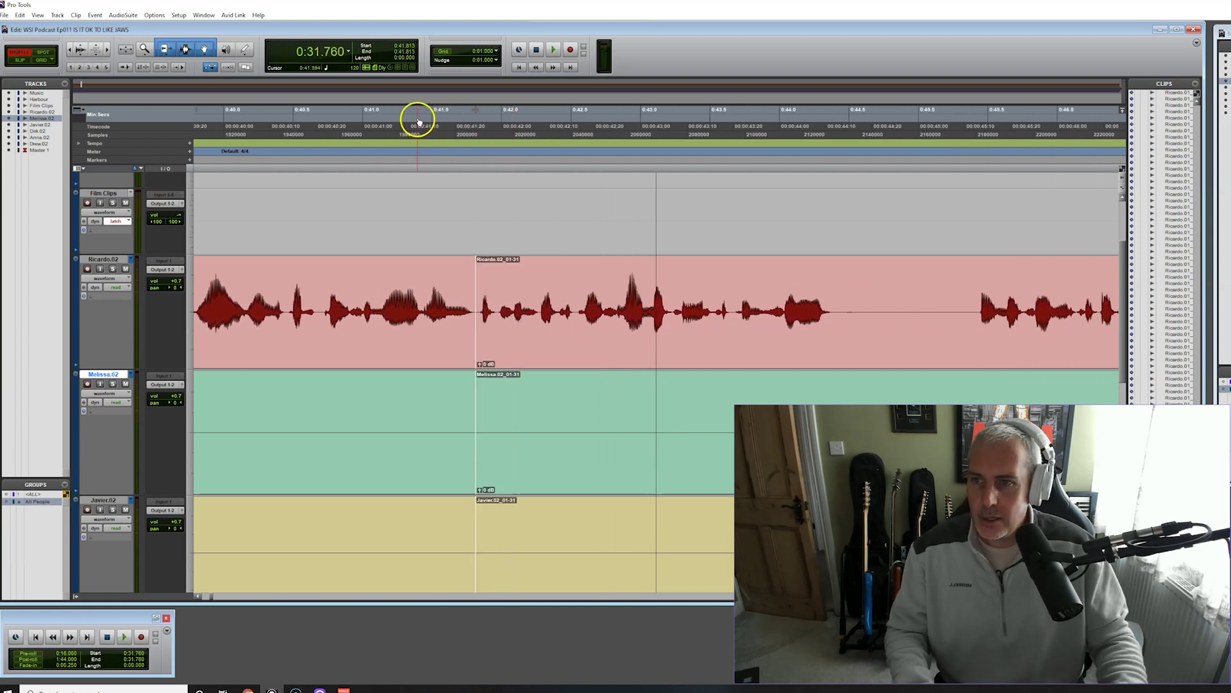
left_click(417, 120)
key("space")
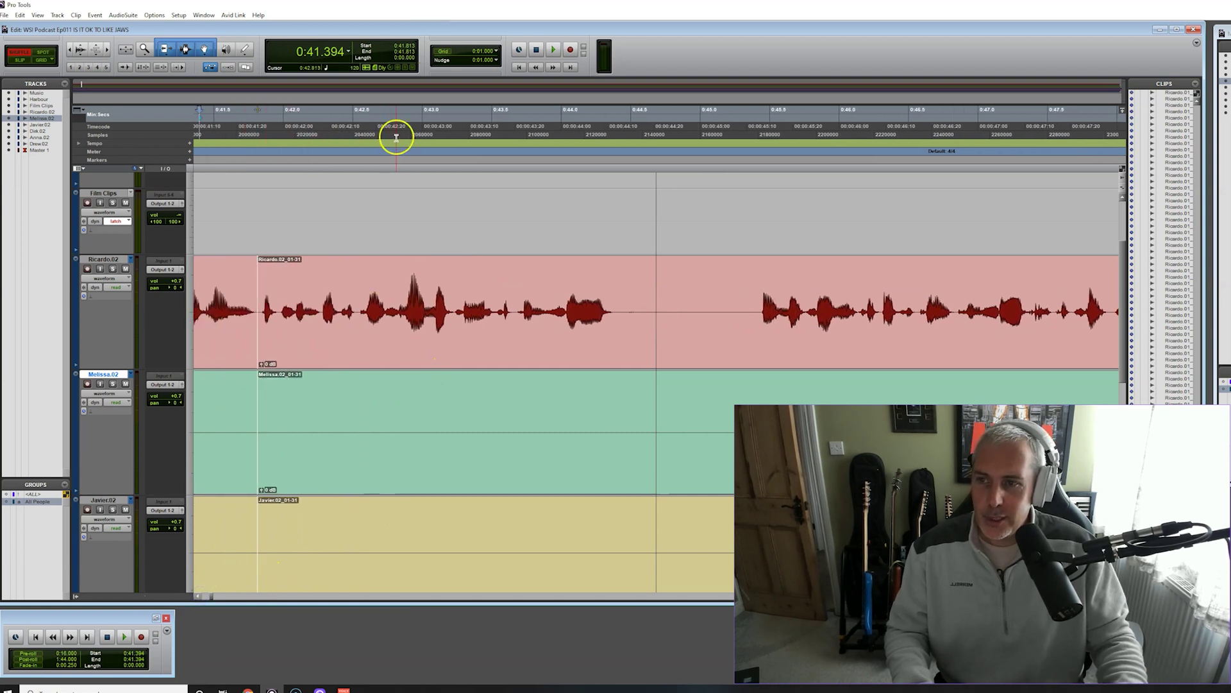
key("space")
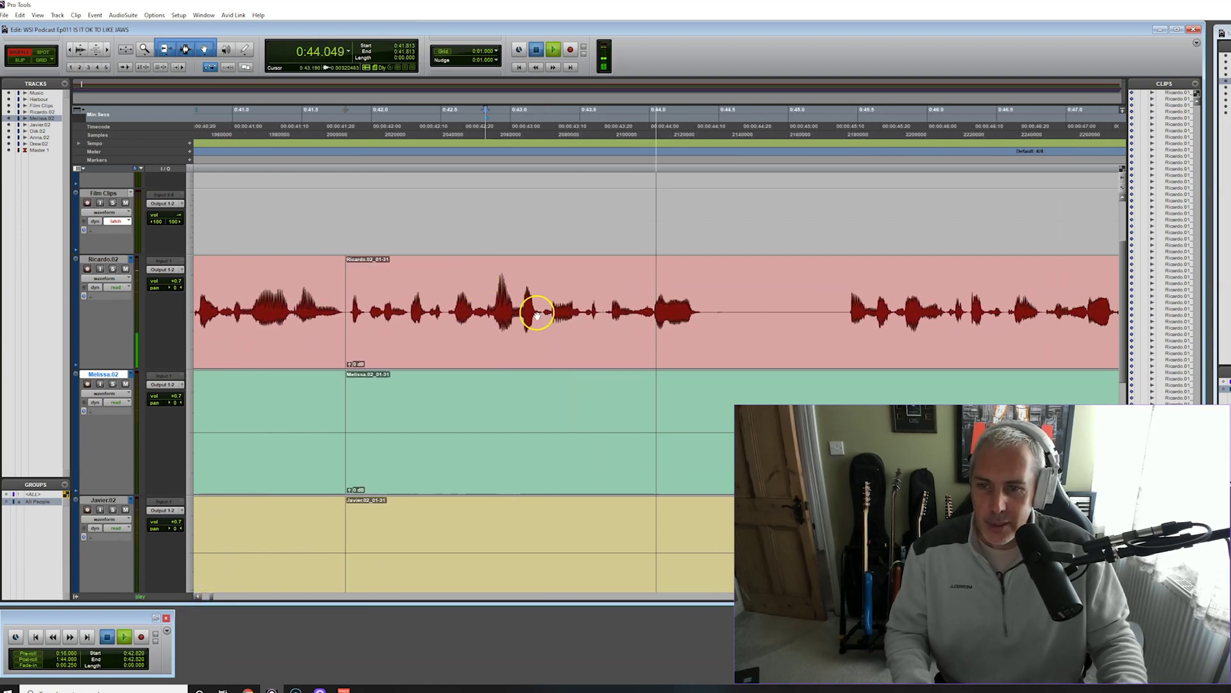
left_click(833, 120)
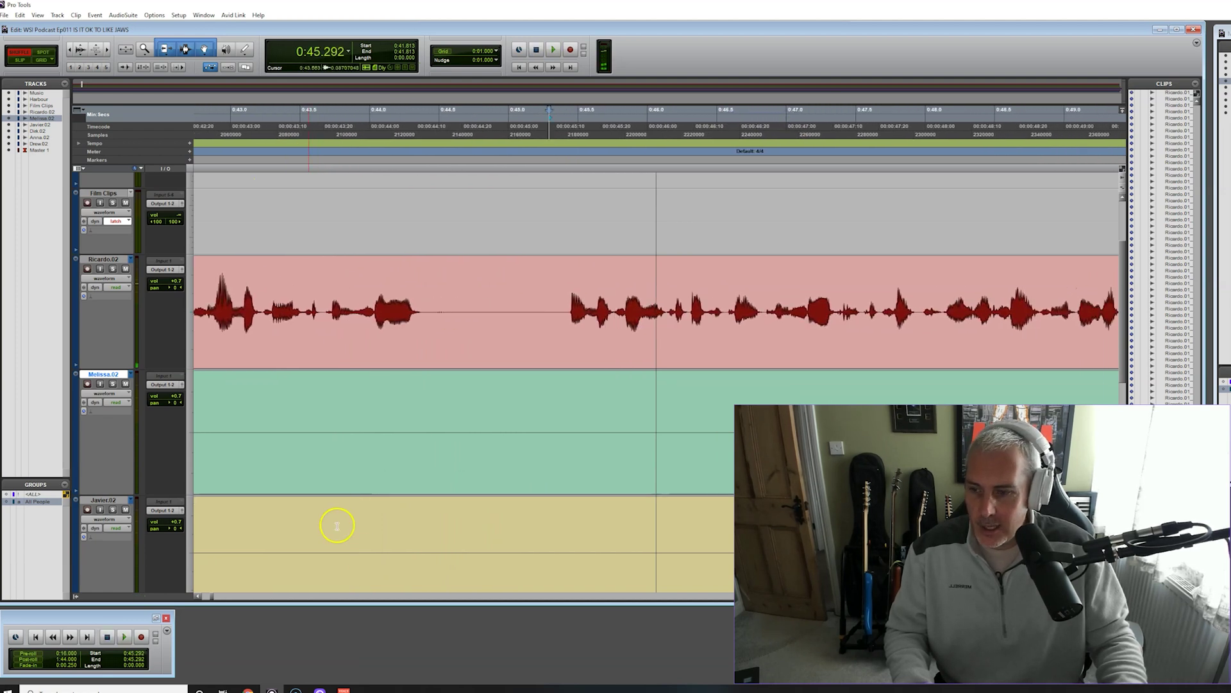
scroll(198, 596, "left", 5)
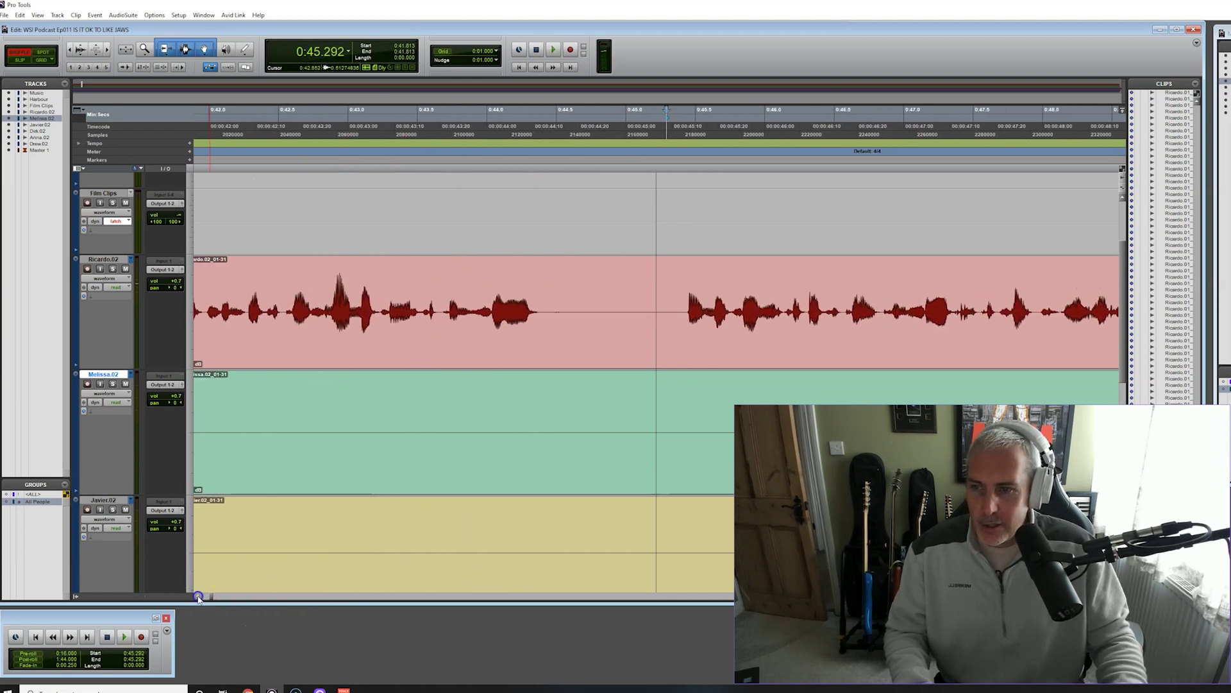
left_click(288, 118)
key("space")
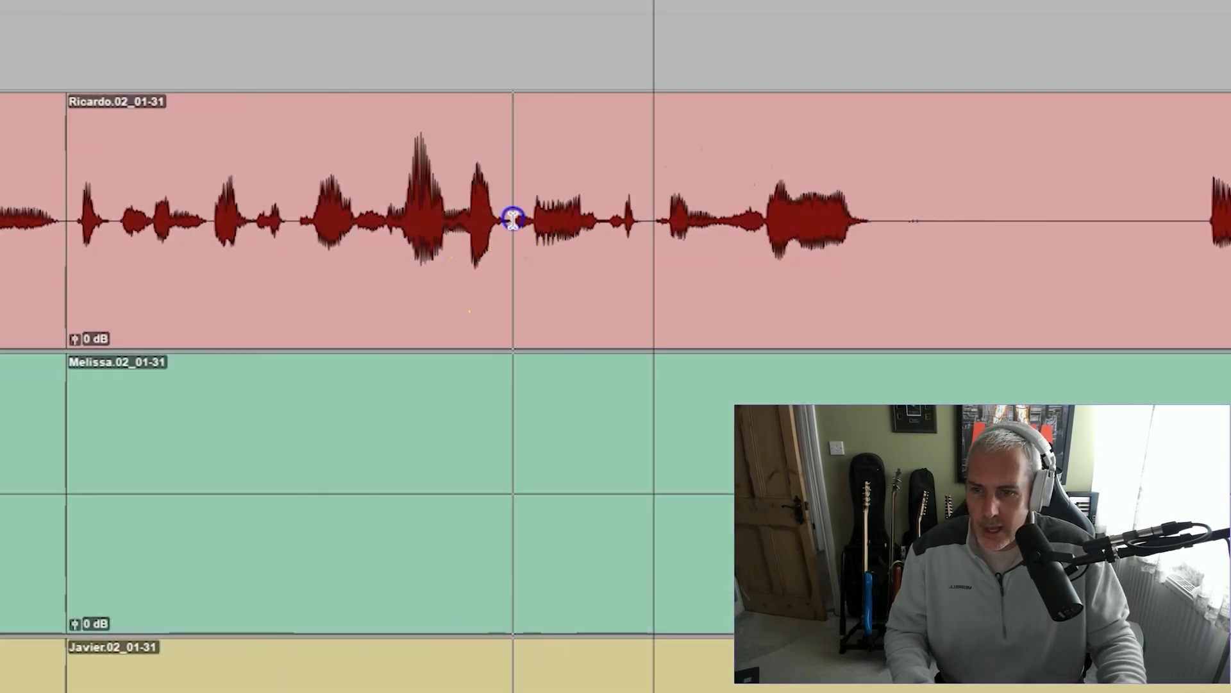
Split out the silent stretch on all tracks and delete it, closing the gap
left_click(513, 218)
left_click(882, 216)
left_click(649, 292)
key("Delete")
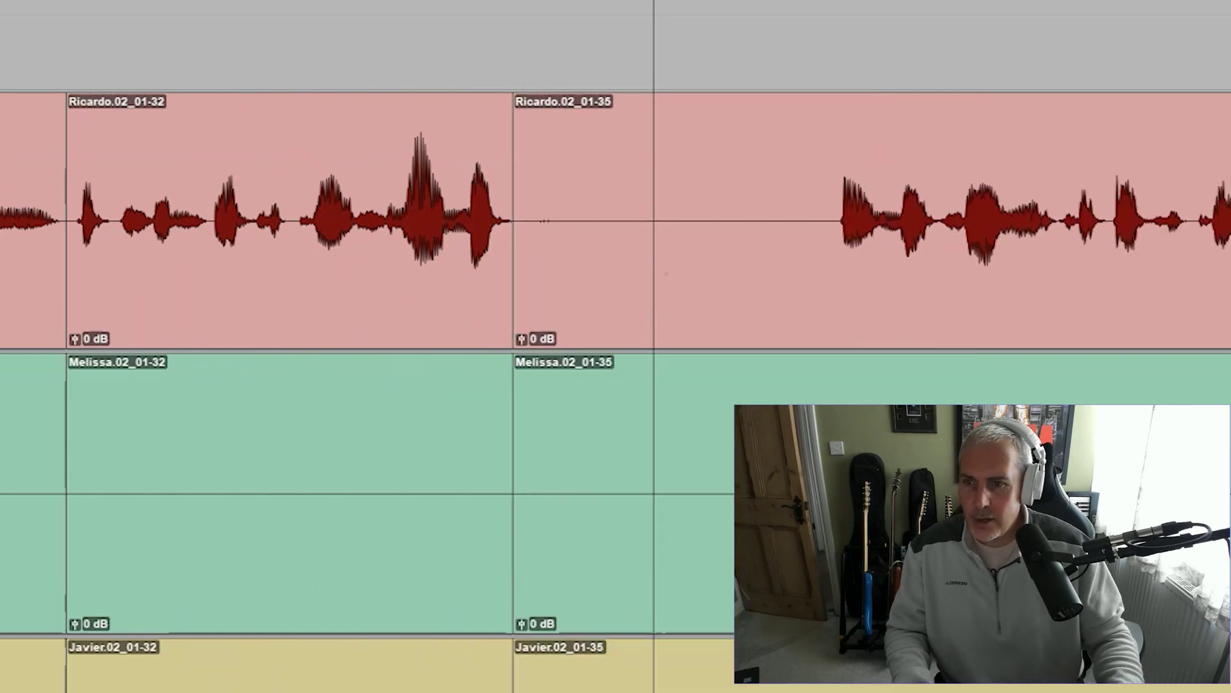
key("space")
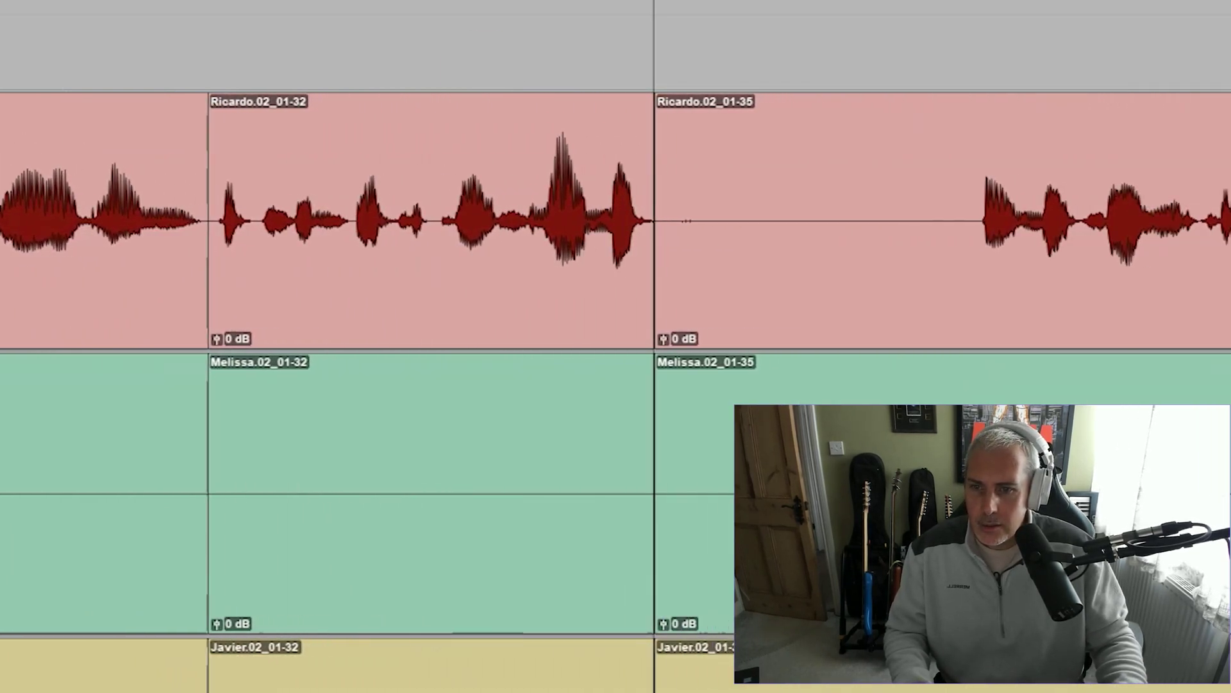
Try cutting the next pause, then undo it and heal the split clips
left_click(401, 211)
left_click(444, 267)
key("Delete")
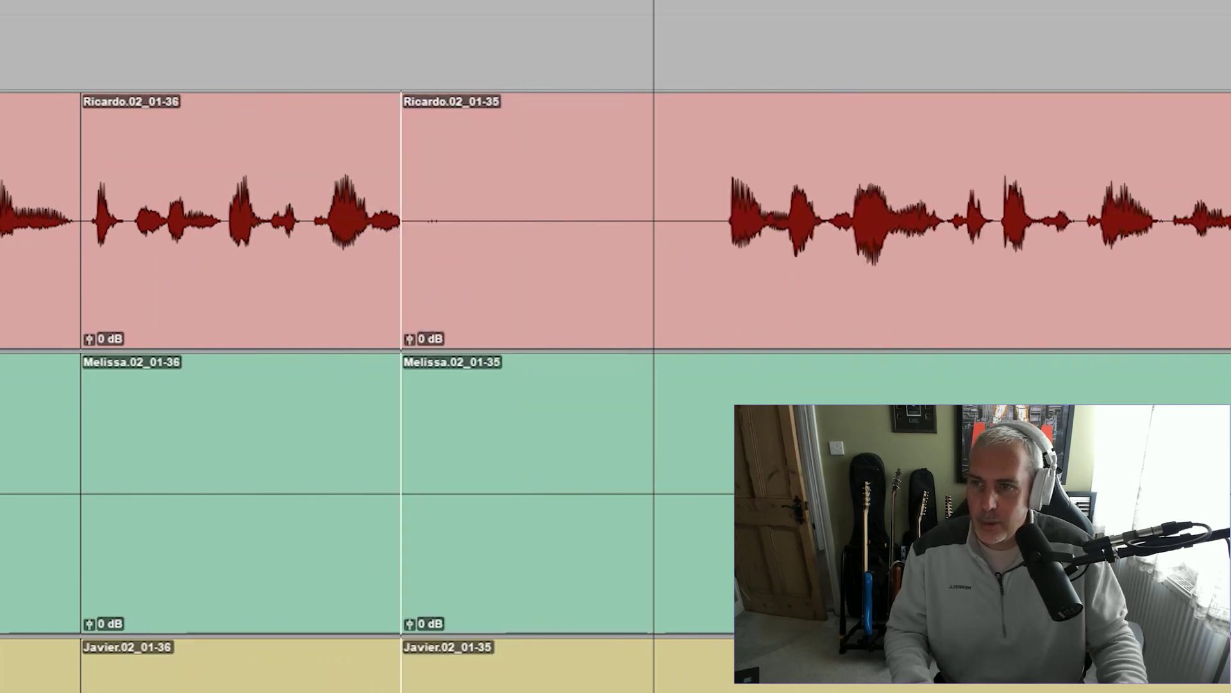
key("space")
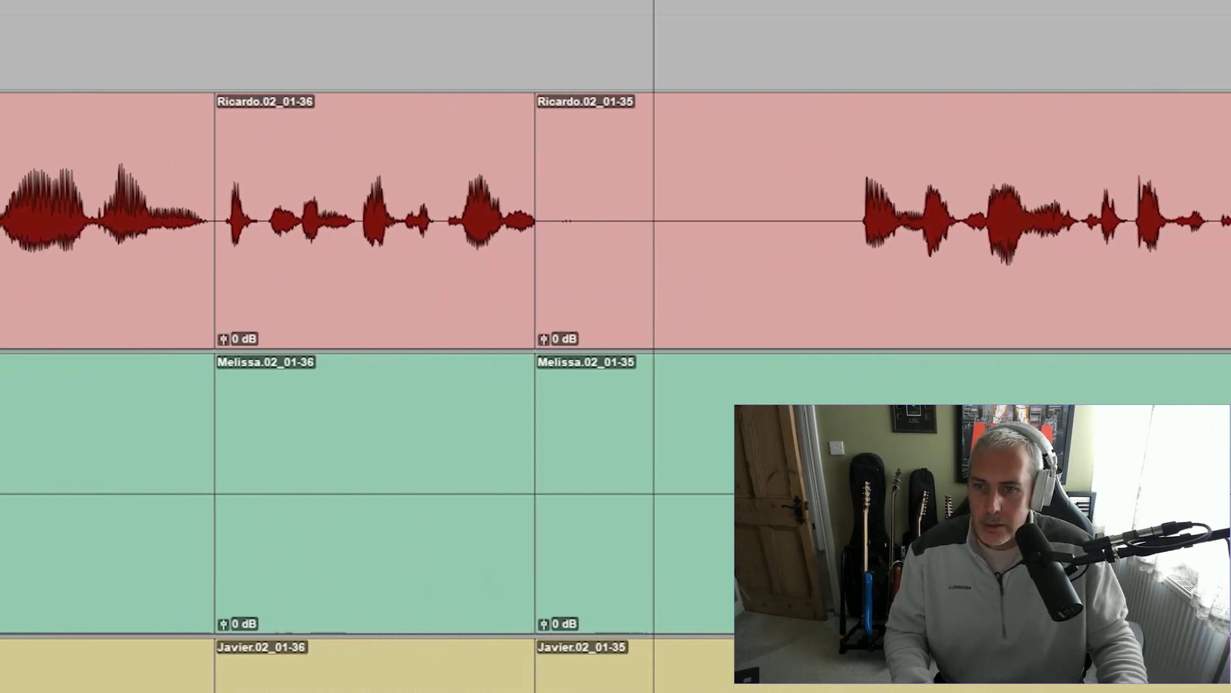
key("space")
key("ctrl+z")
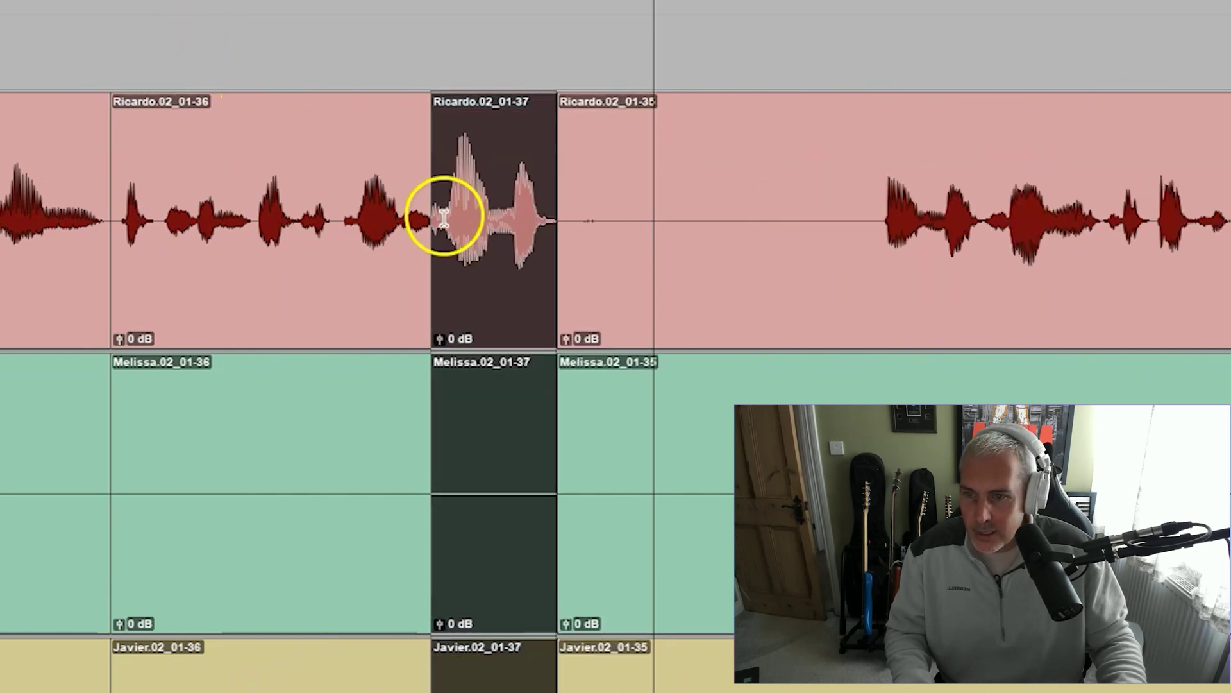
key("ctrl+h")
Re-cut the pause from a slightly later point and extend the clip end to restore the word's tail
left_click(442, 206)
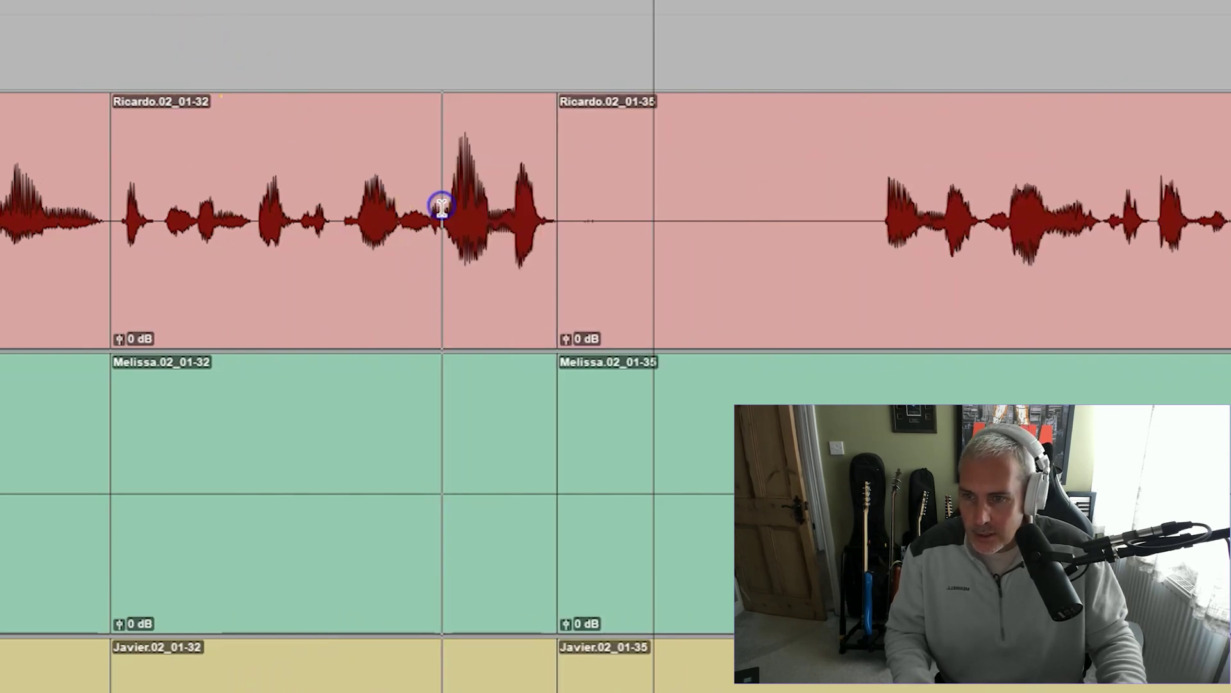
left_click(447, 206)
key("ctrl+e")
left_click(501, 285)
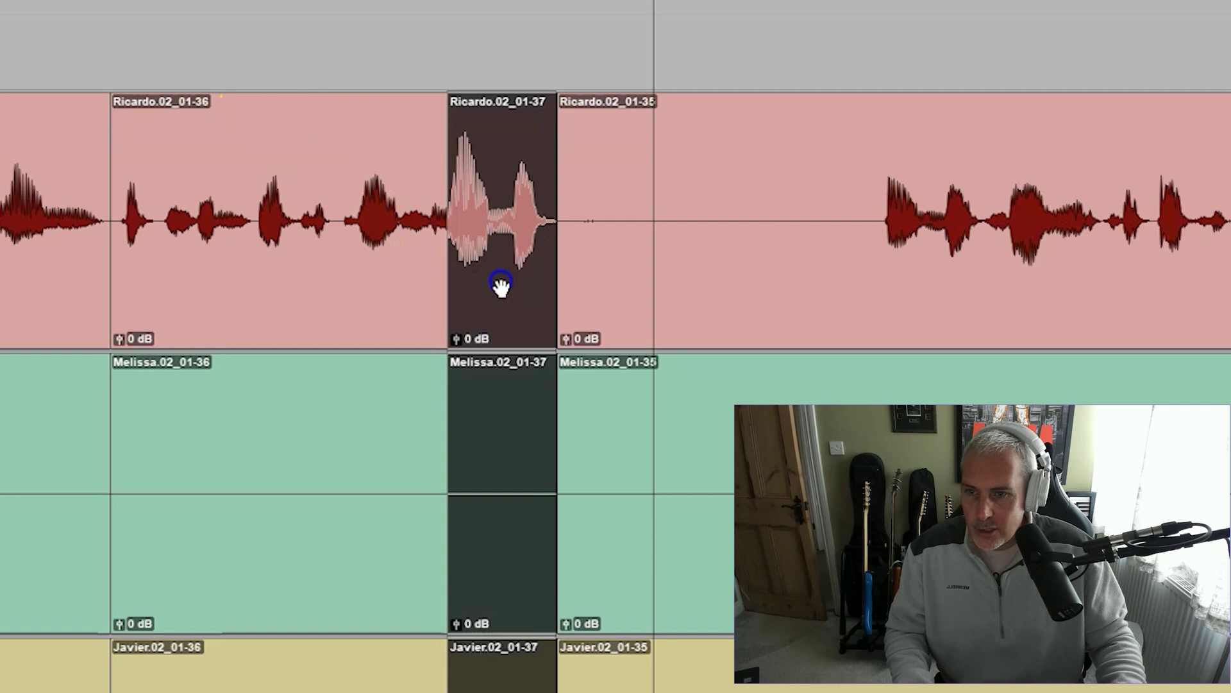
key("Delete")
key("space")
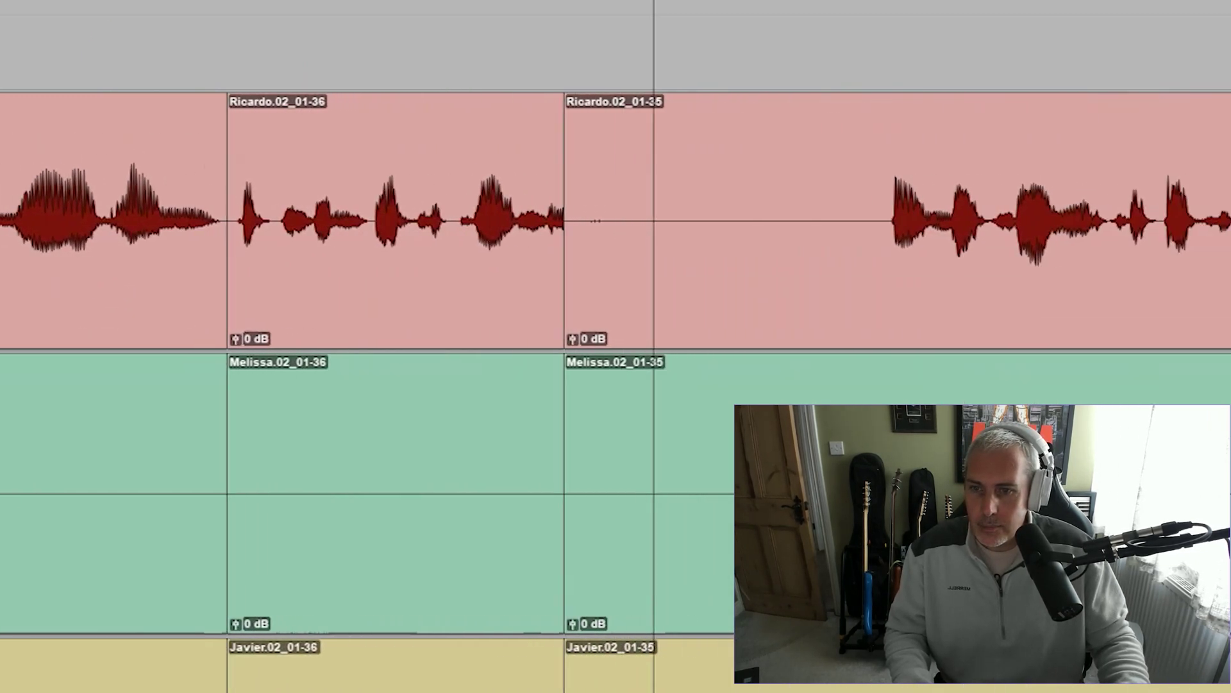
key("space")
left_click_drag(478, 212, 488, 208)
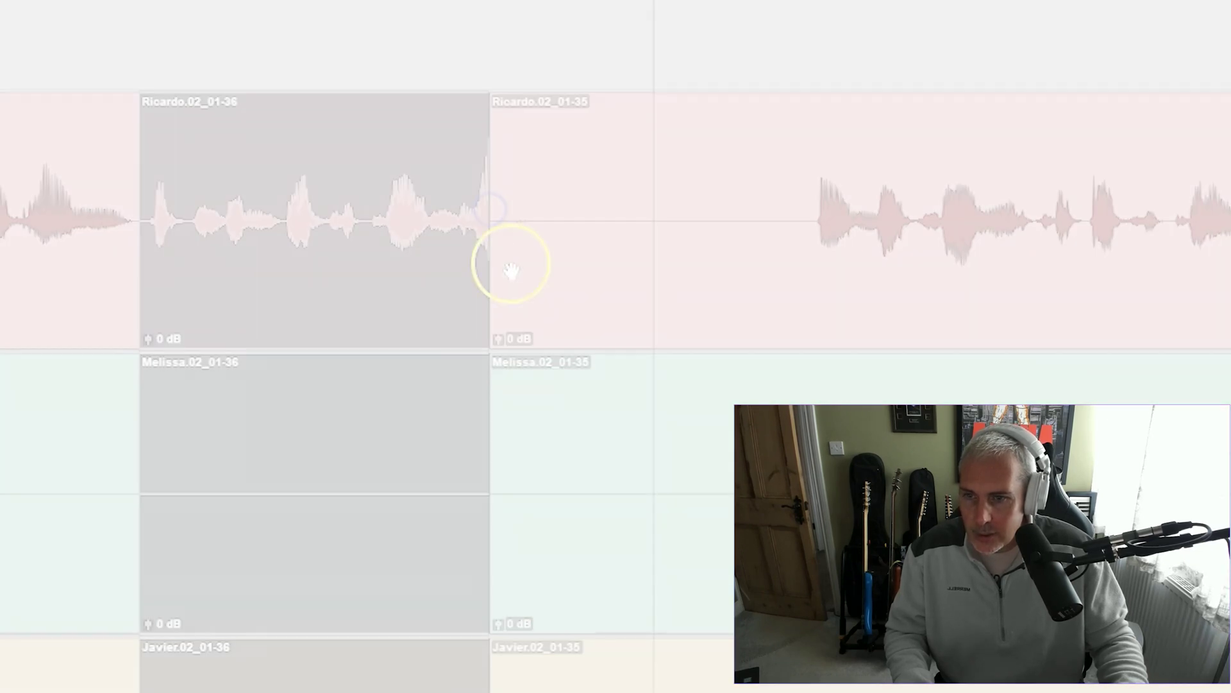
key("space")
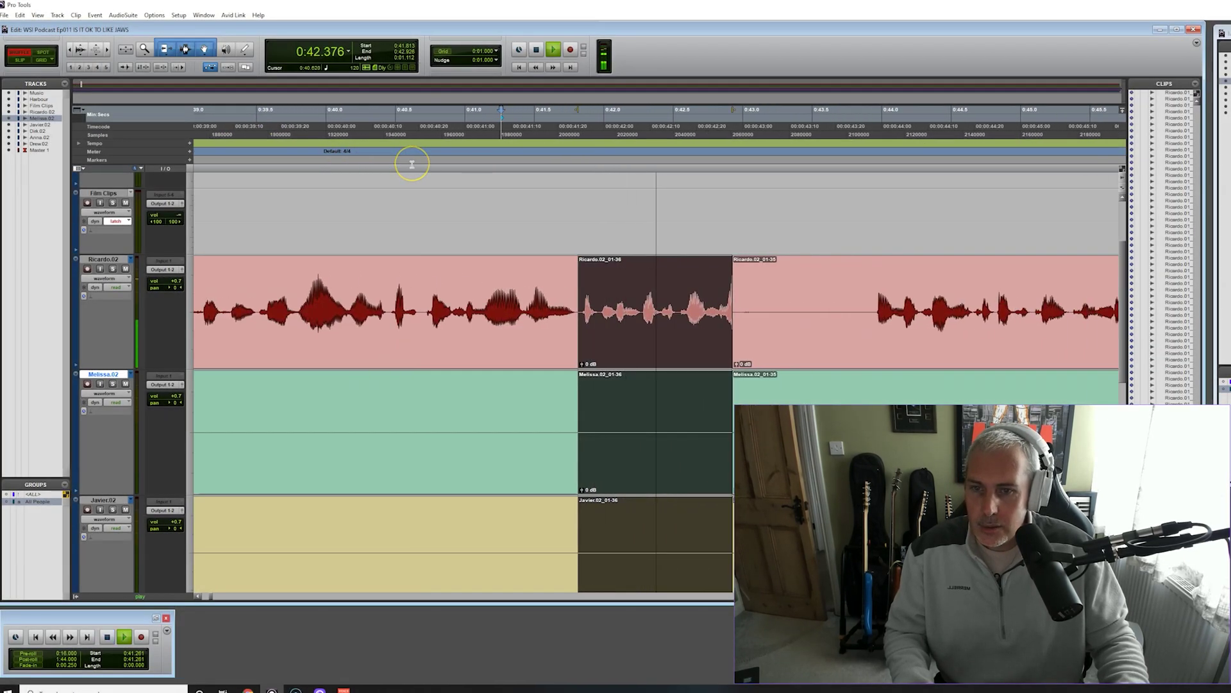
key("space")
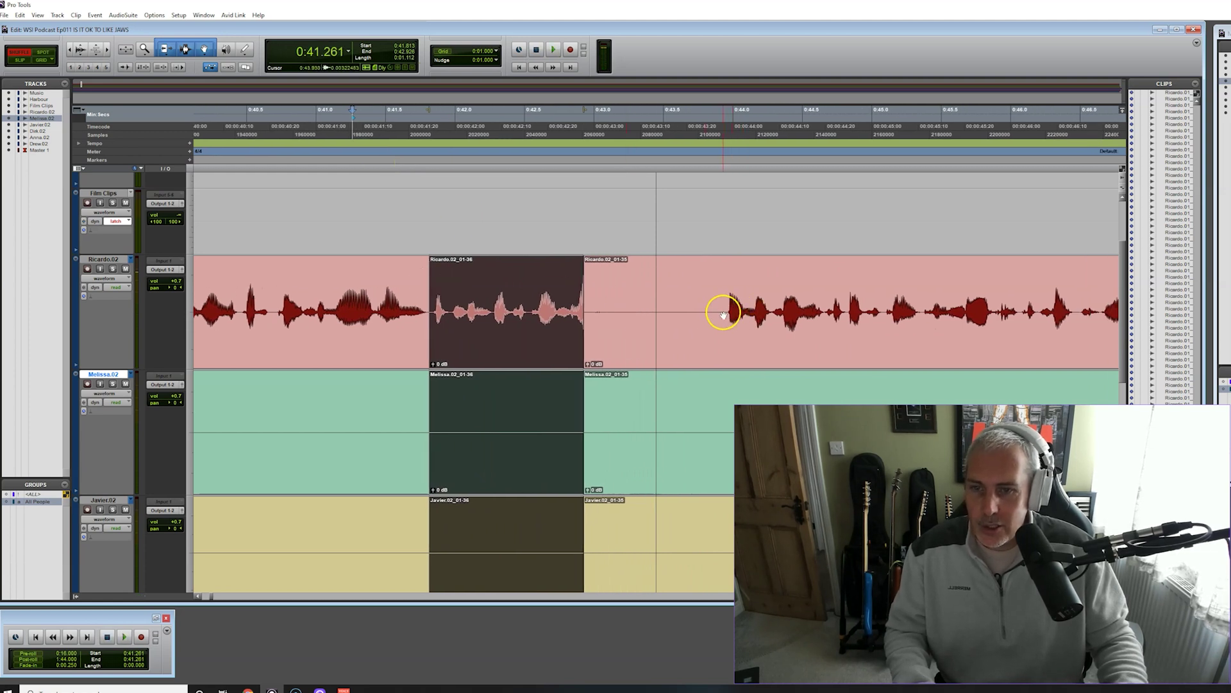
Split before the next phrase and delete the leftover silence, then audition the new join
left_click(723, 314)
left_click(723, 311)
key("b")
left_click(686, 334)
key("Delete")
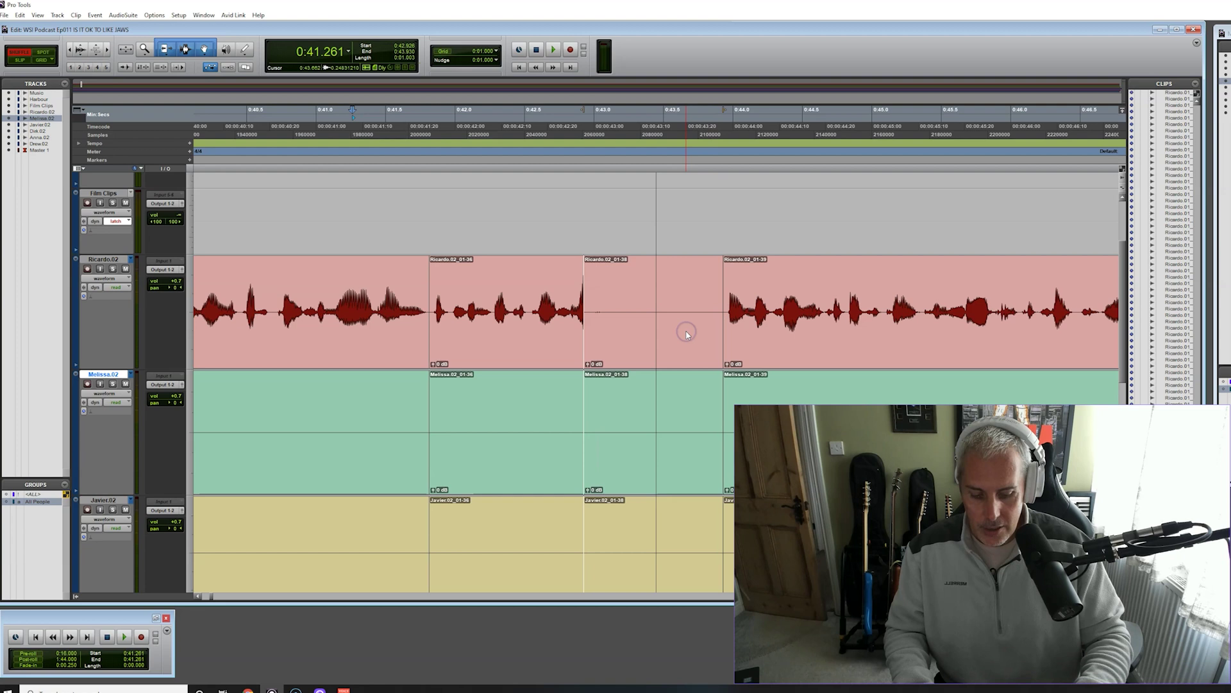
left_click(576, 310)
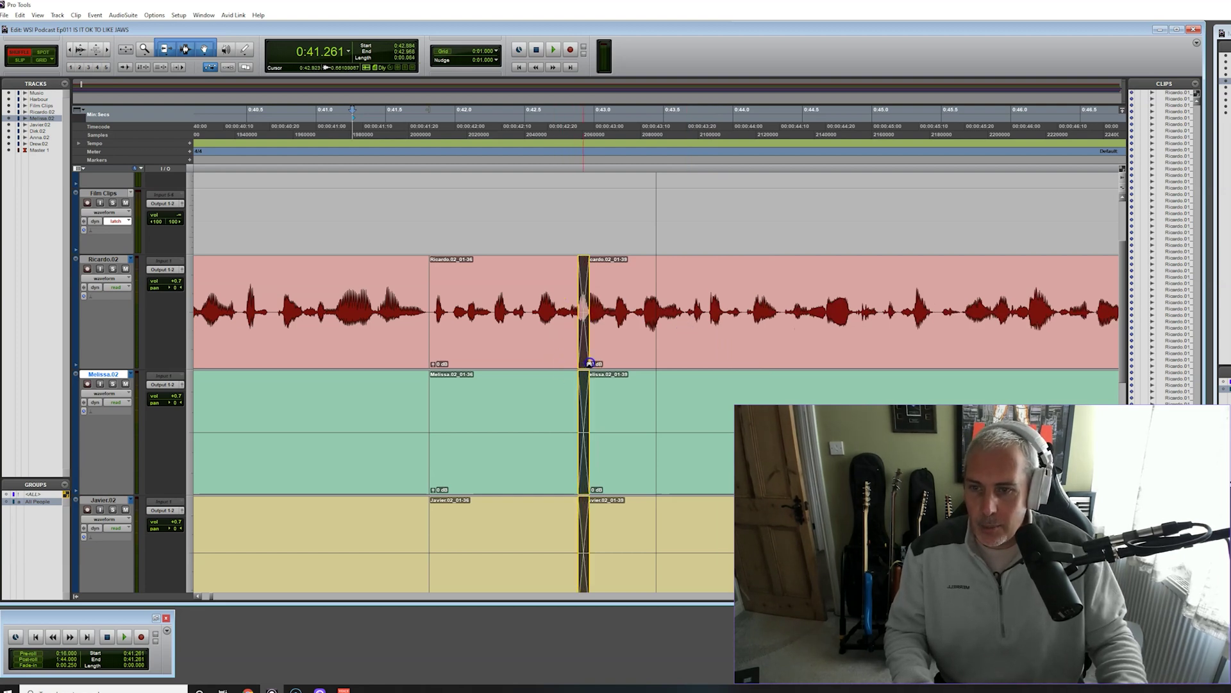
key("space")
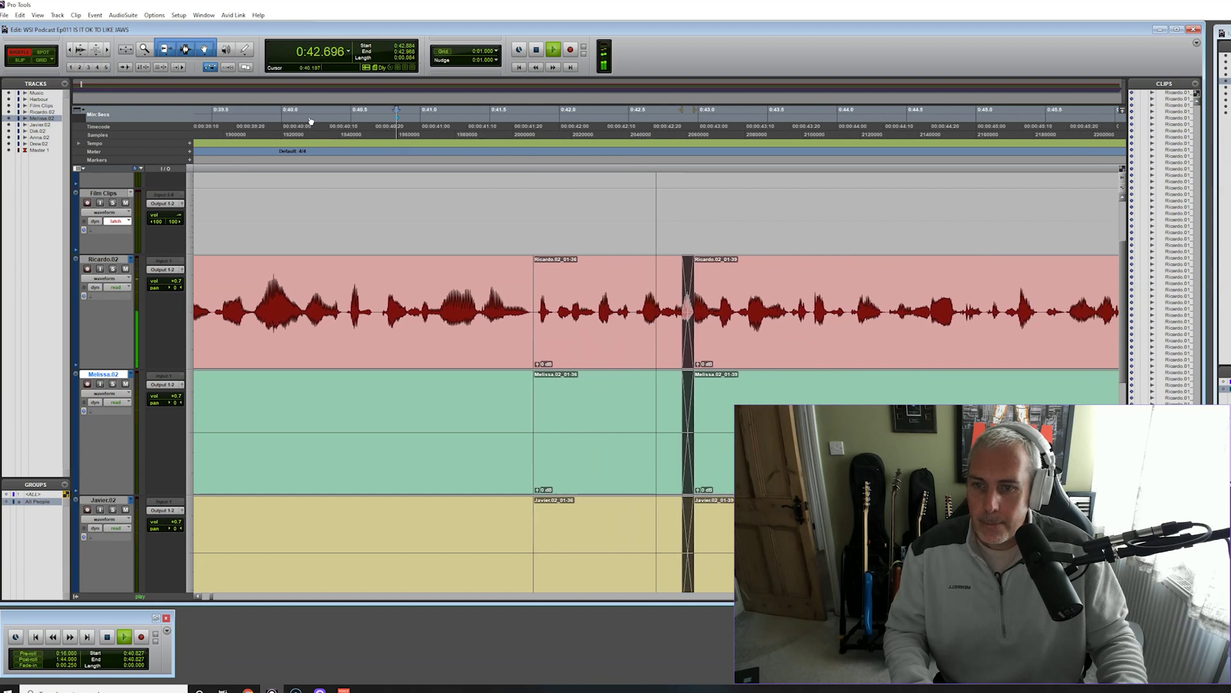
Review the edits by playing from 0:39.415 and from 0:41.423
left_click(284, 119)
key("space")
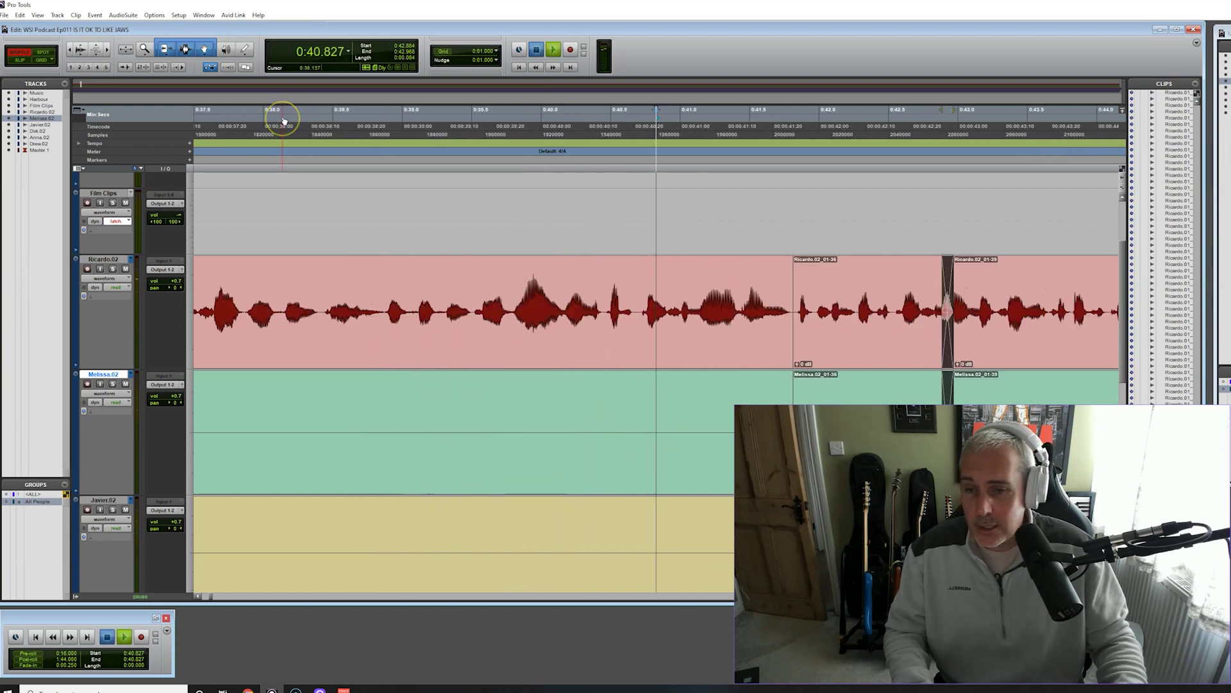
left_click(508, 192)
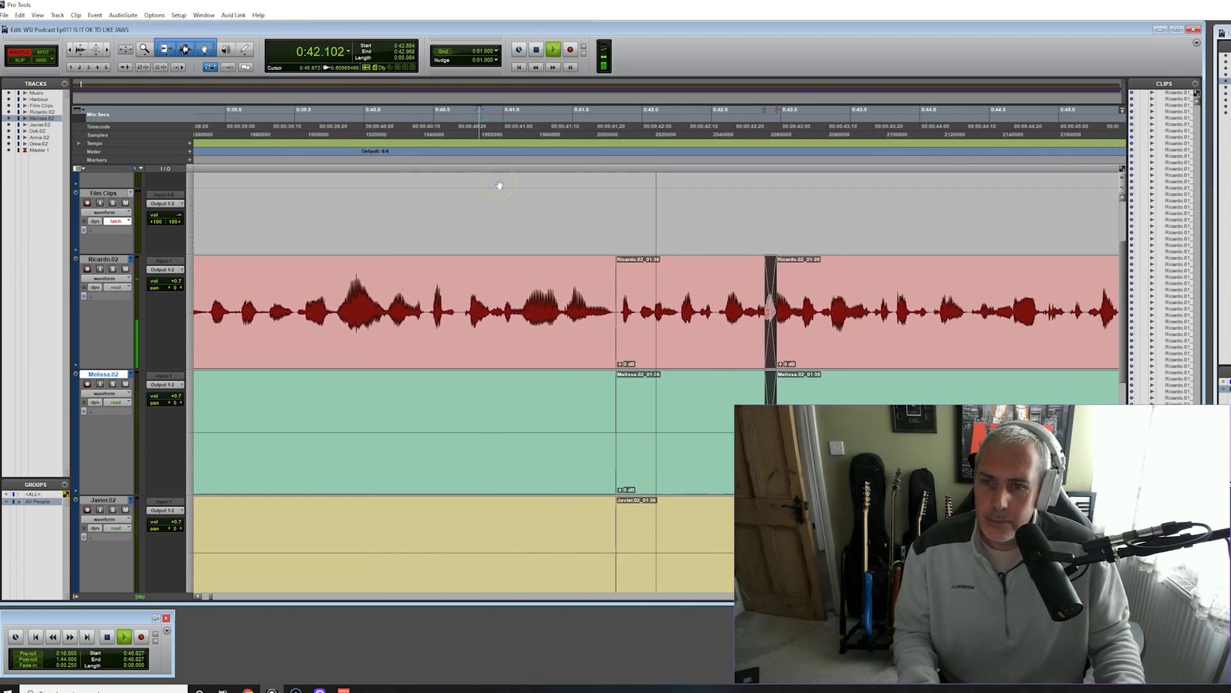
key("space")
left_click(200, 600)
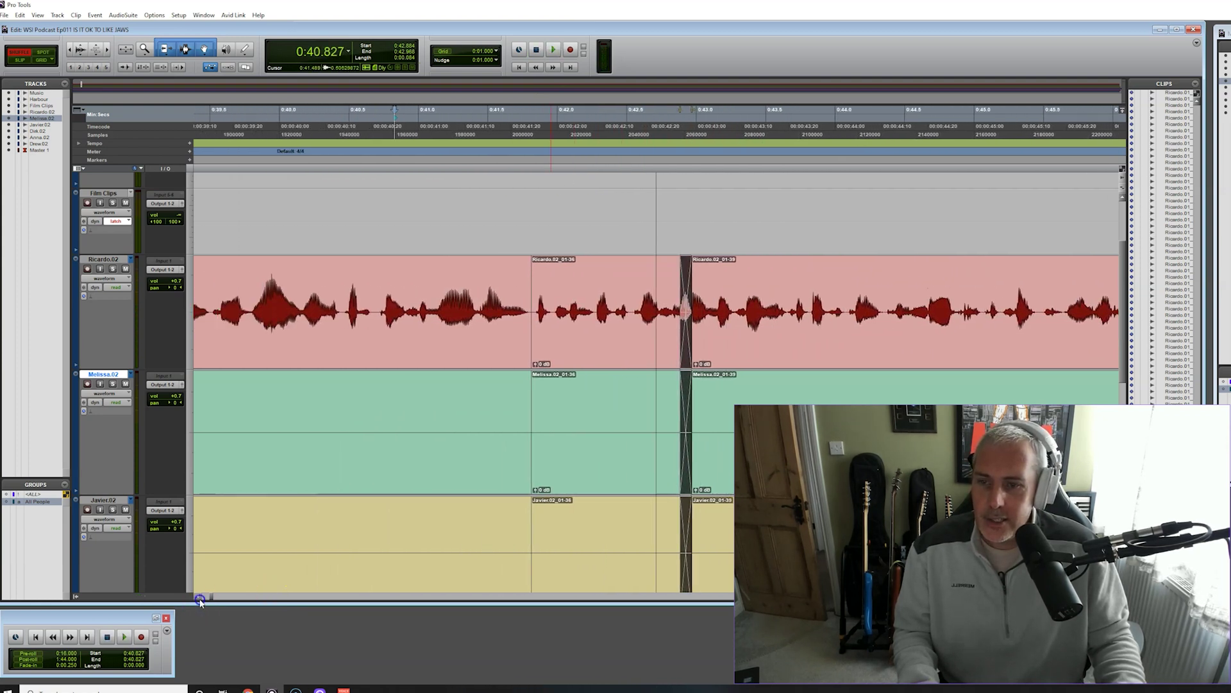
left_click(317, 120)
key("space")
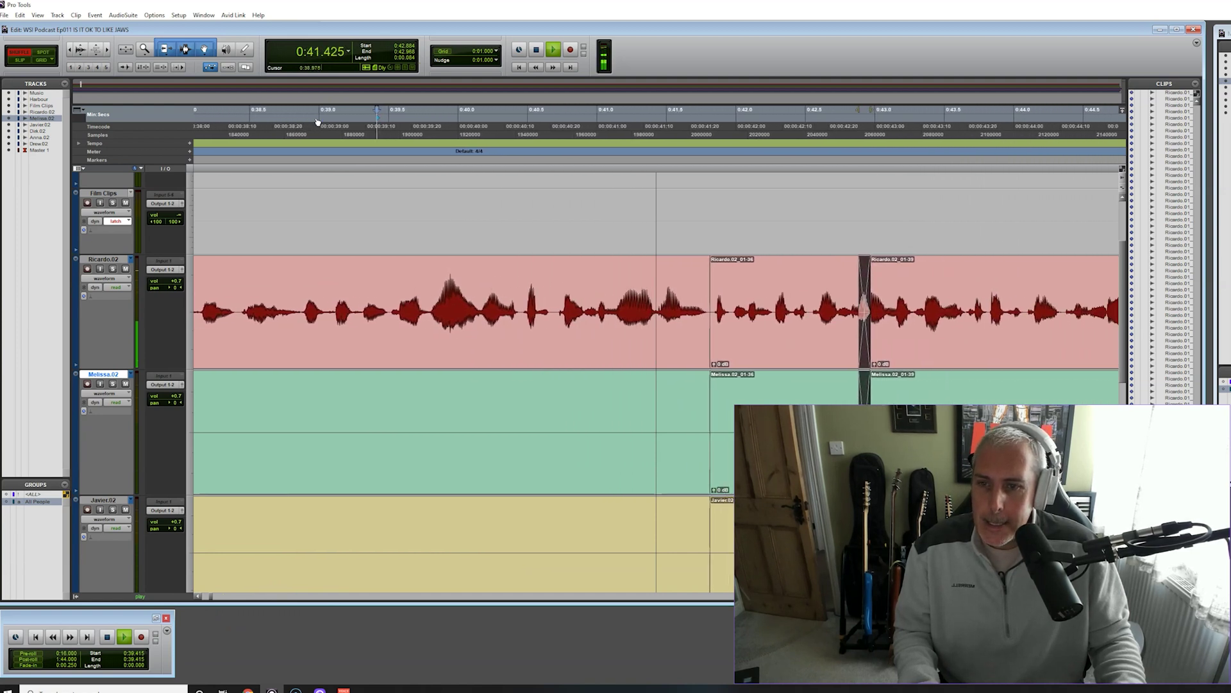
key("space")
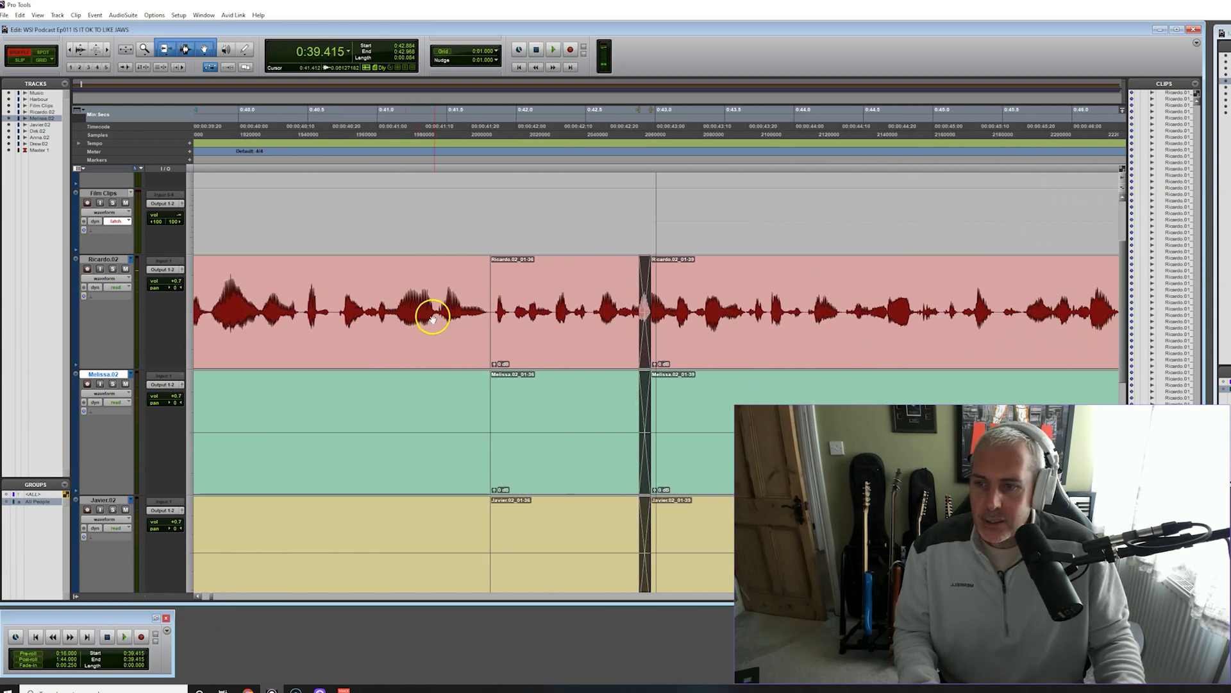
left_click(435, 309)
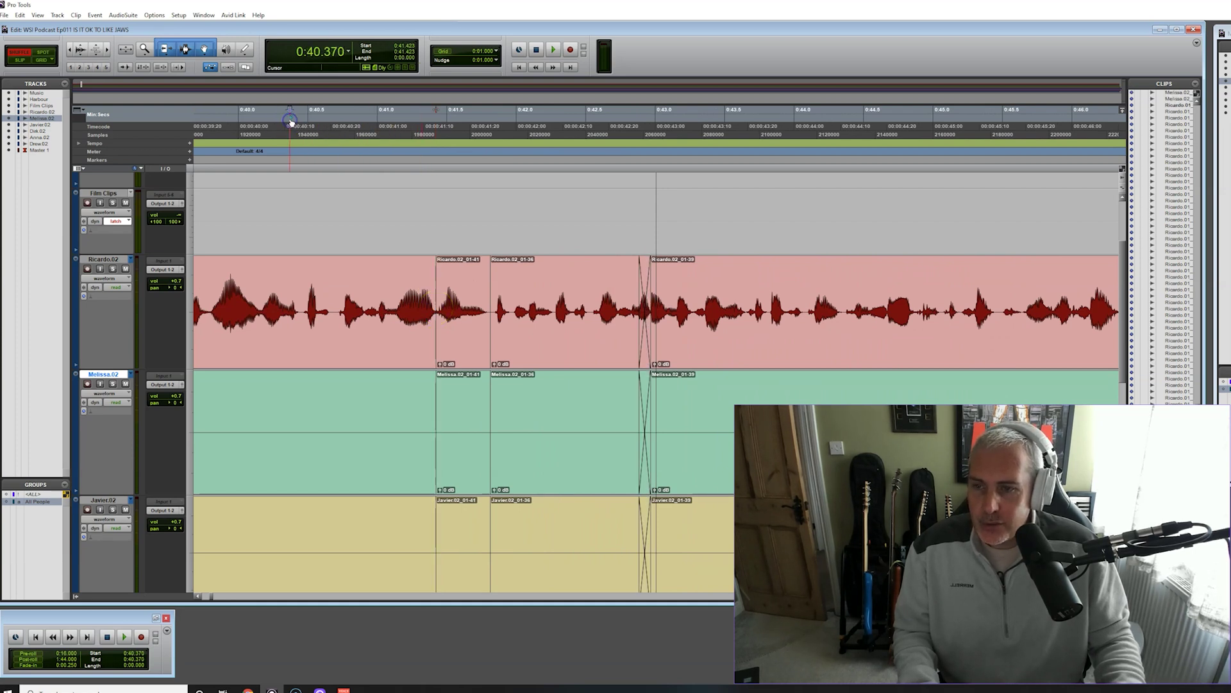
key("space")
key("space")
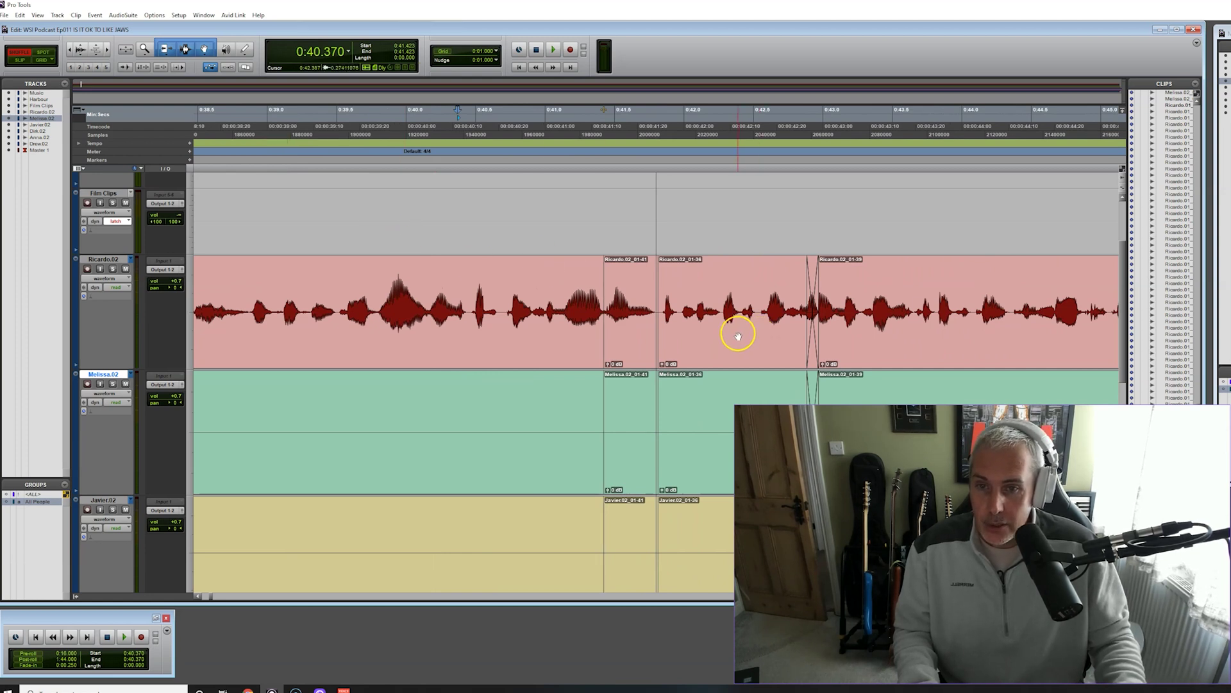
key("space")
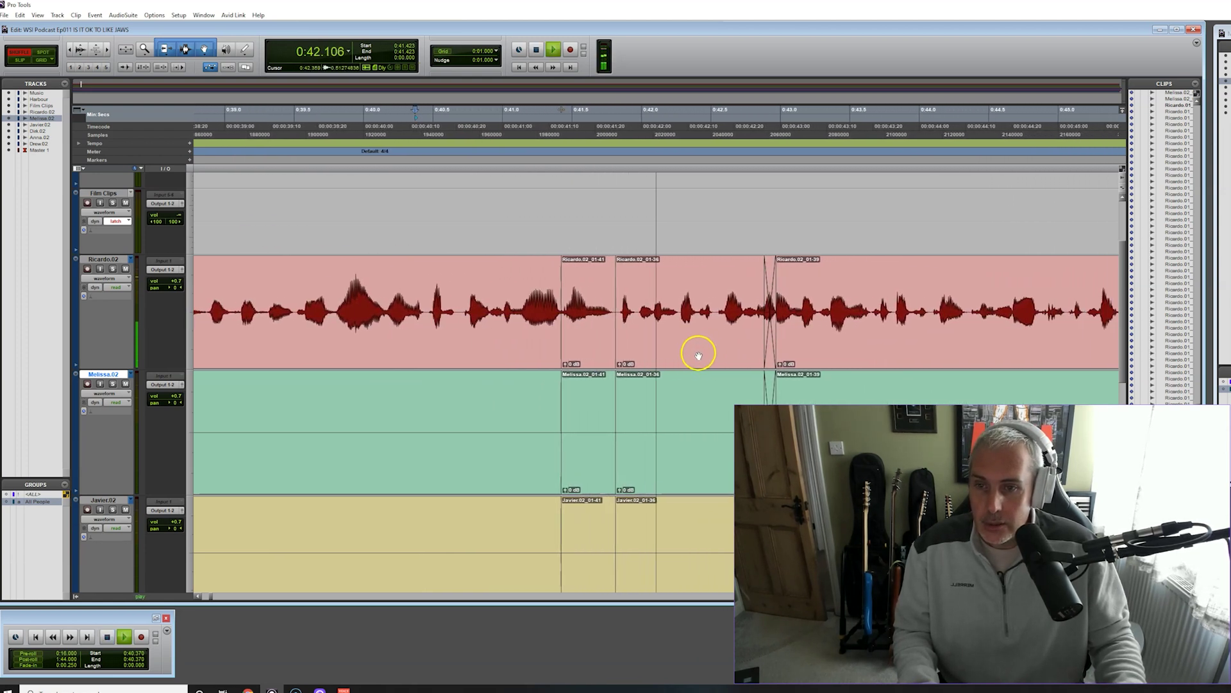
key("space")
Delete two more short unwanted clips, closing each gap, and play back the result
left_click(479, 352)
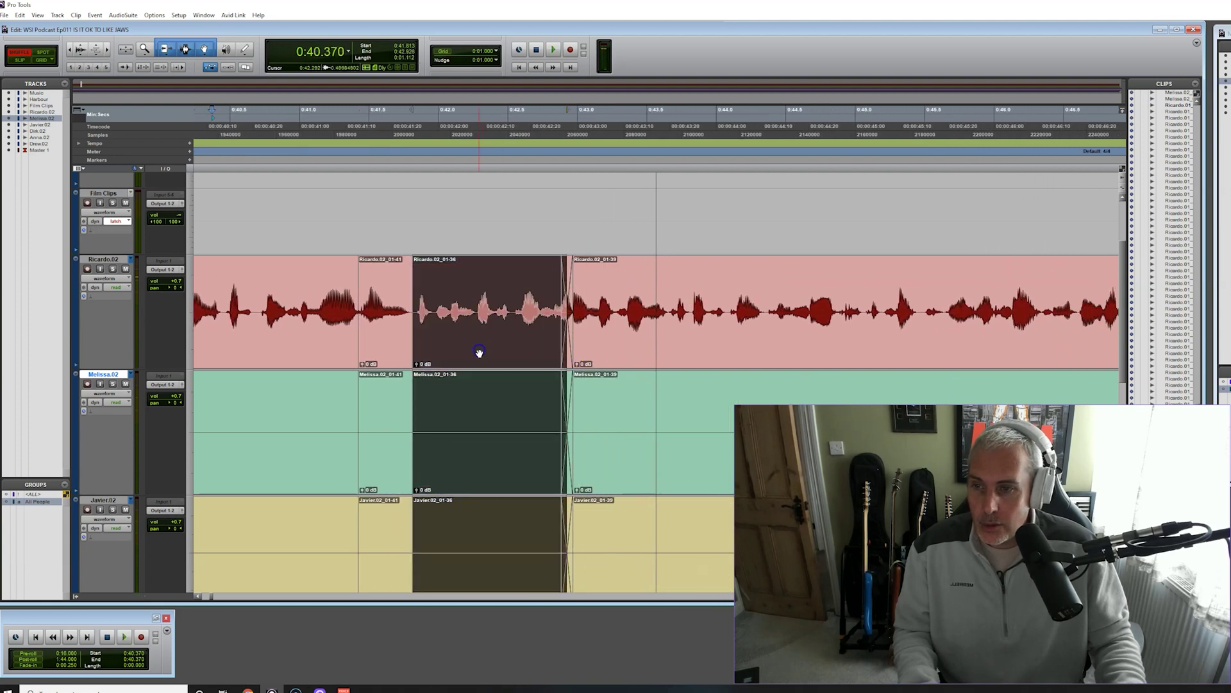
key("Delete")
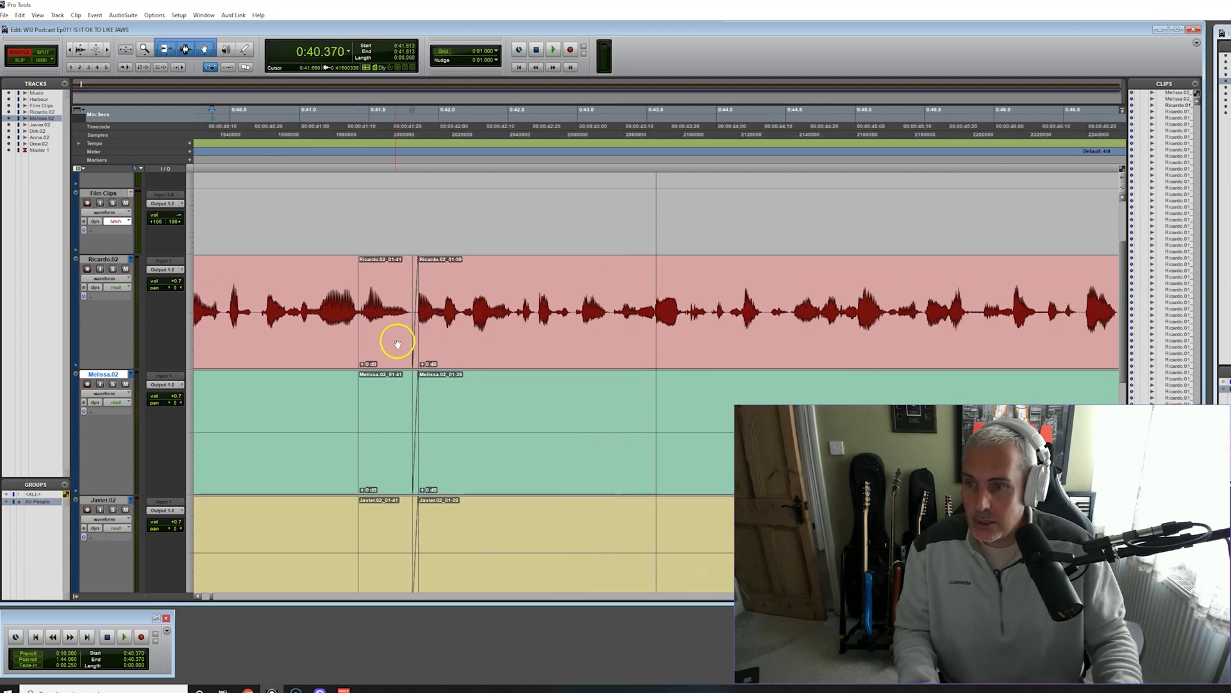
left_click(397, 345)
key("Delete")
key("space")
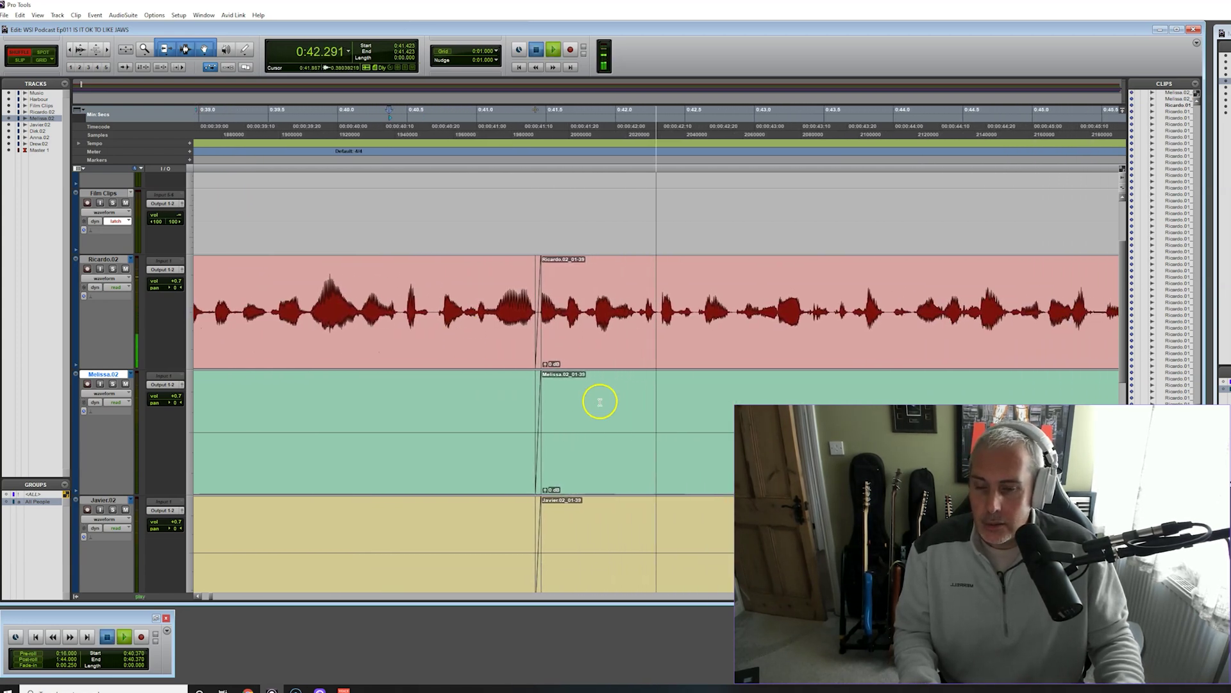
key("space")
Listen across the tightened join, re-zoom around the edit, and move the edit point to 0:58.648
left_click_drag(536, 366, 529, 367)
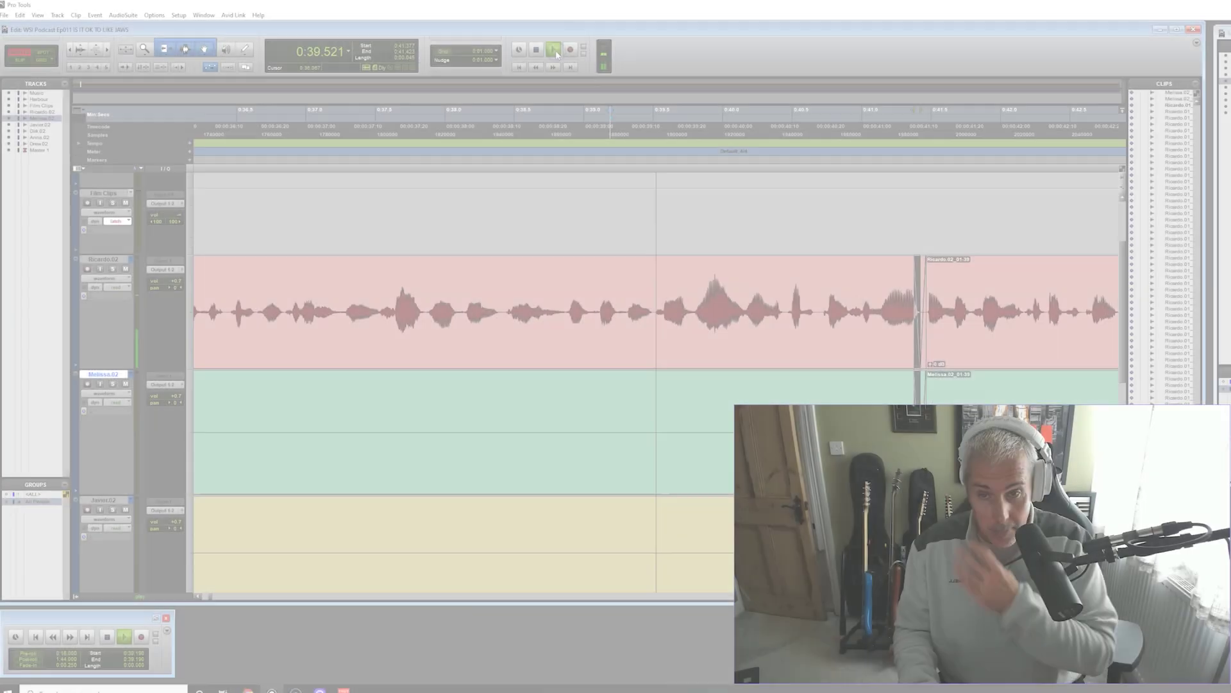
left_click(553, 50)
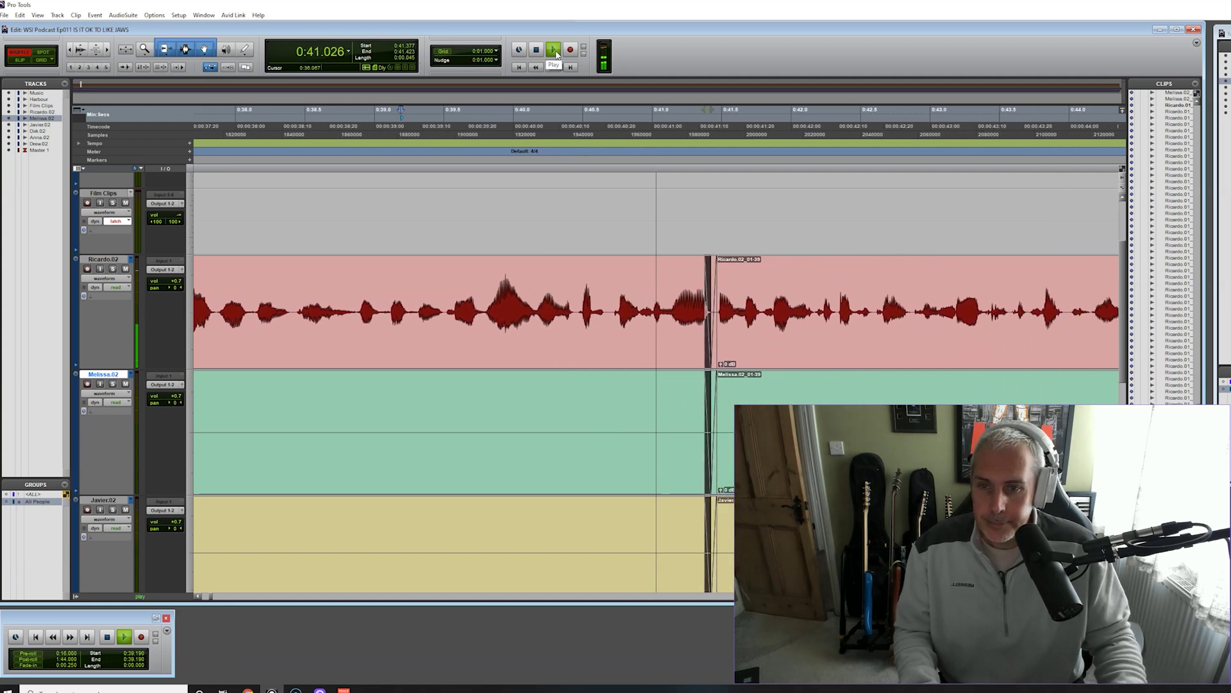
key("space")
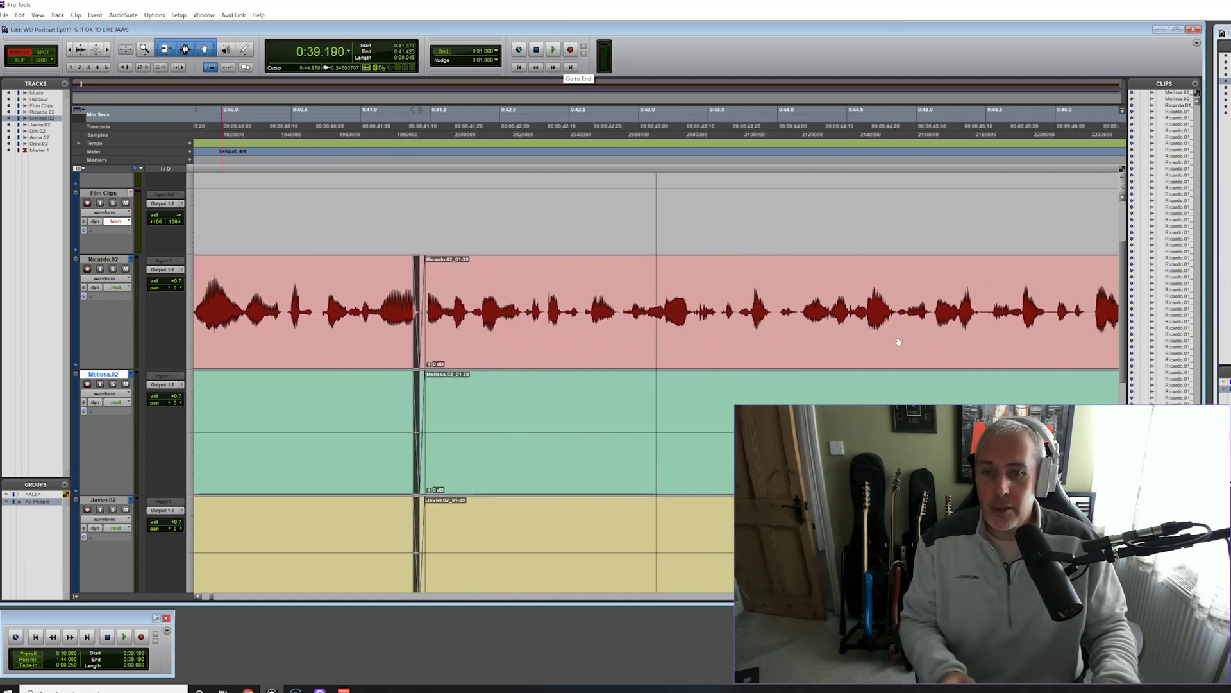
key("r")
key("r")
key("r")
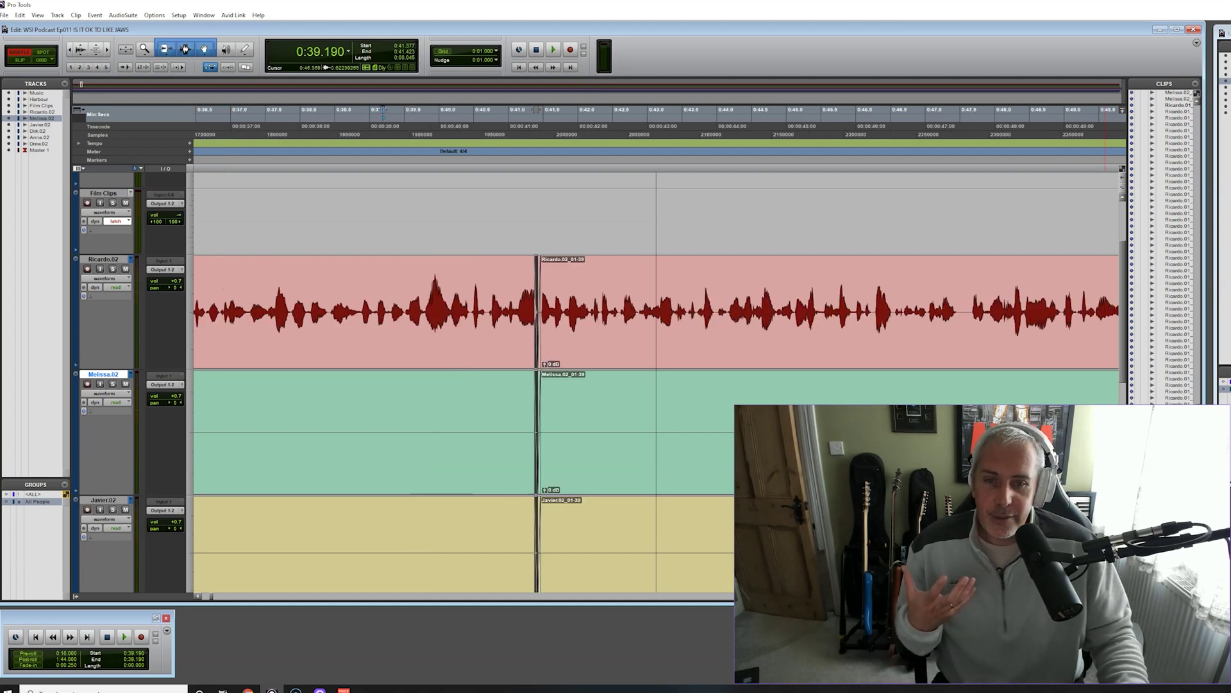
key("t")
key("t")
key("t")
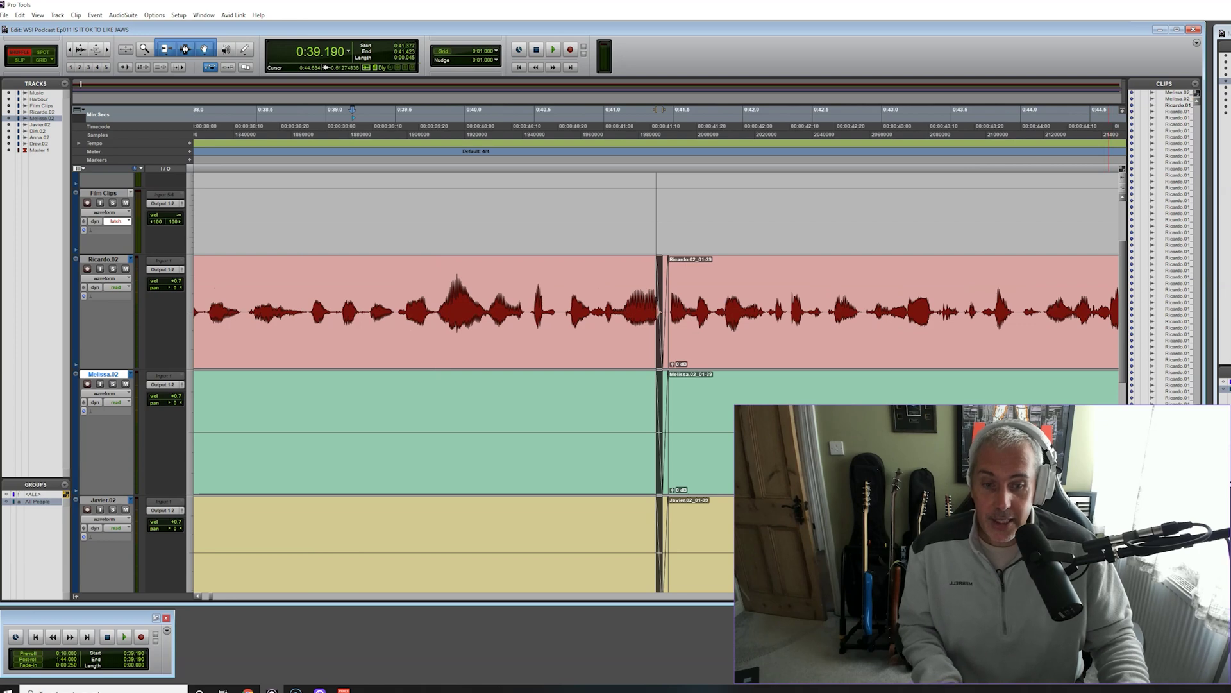
key("t")
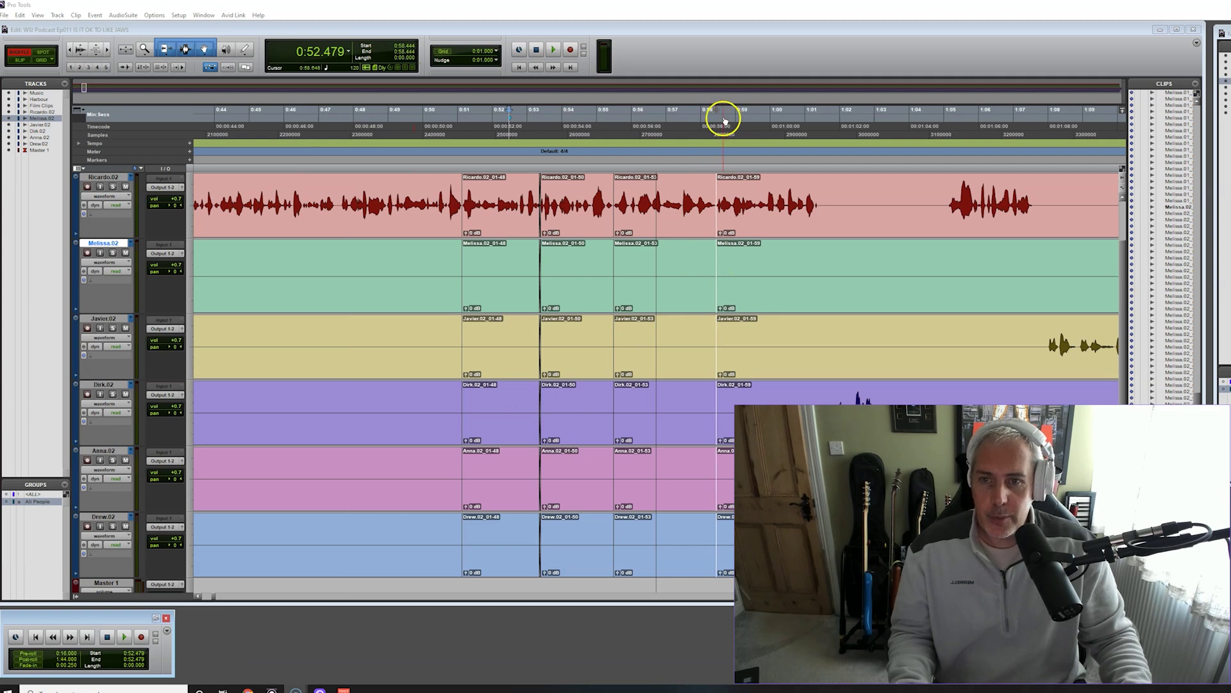
left_click(724, 119)
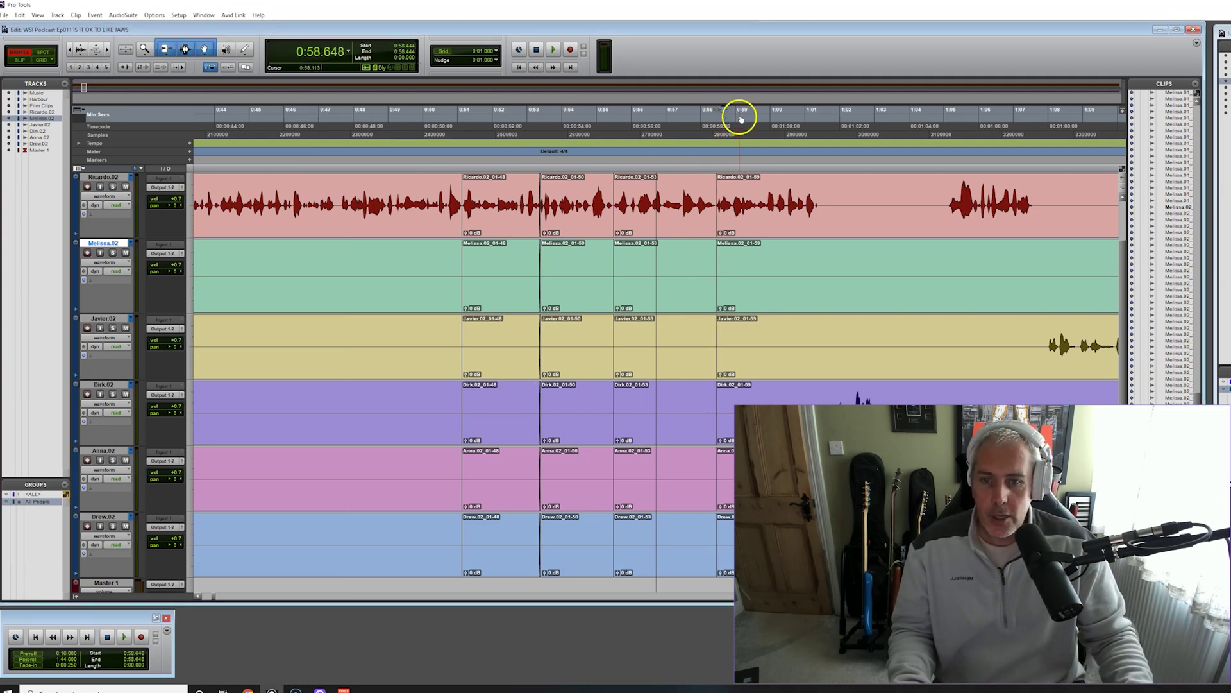
Locate the silent gap near the one-minute mark and cut it from all tracks
scroll(657, 340, "right", 10)
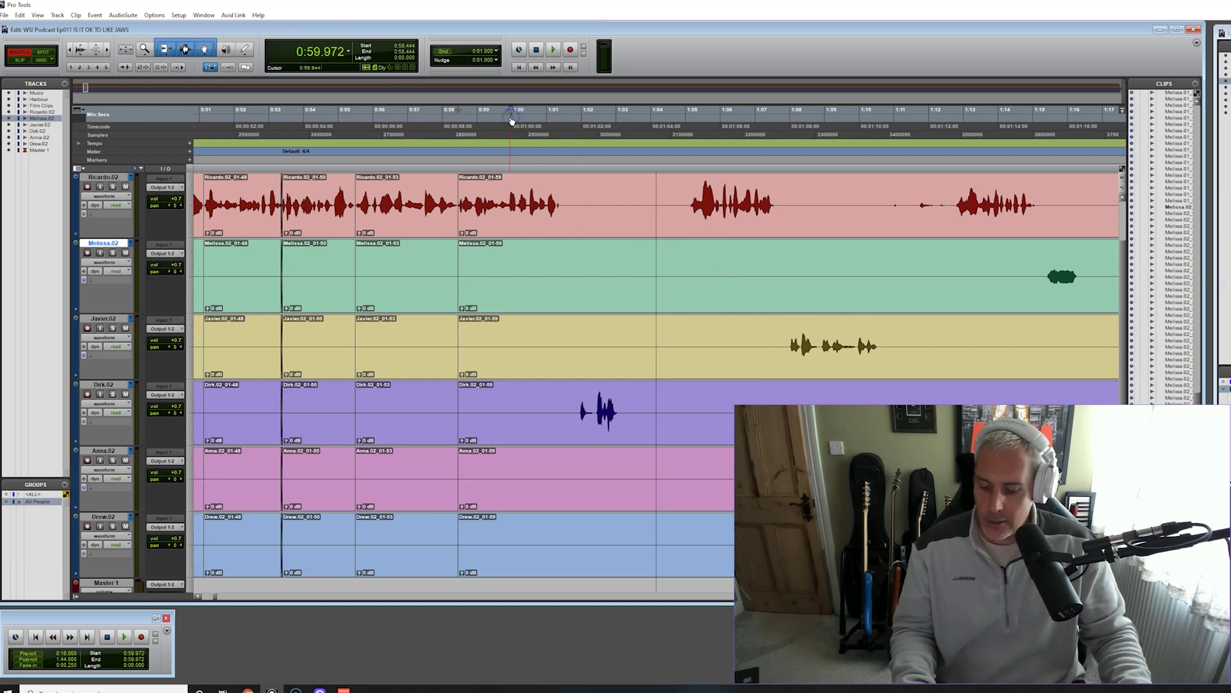
scroll(511, 122, "left", 4)
key("space")
left_click(517, 137)
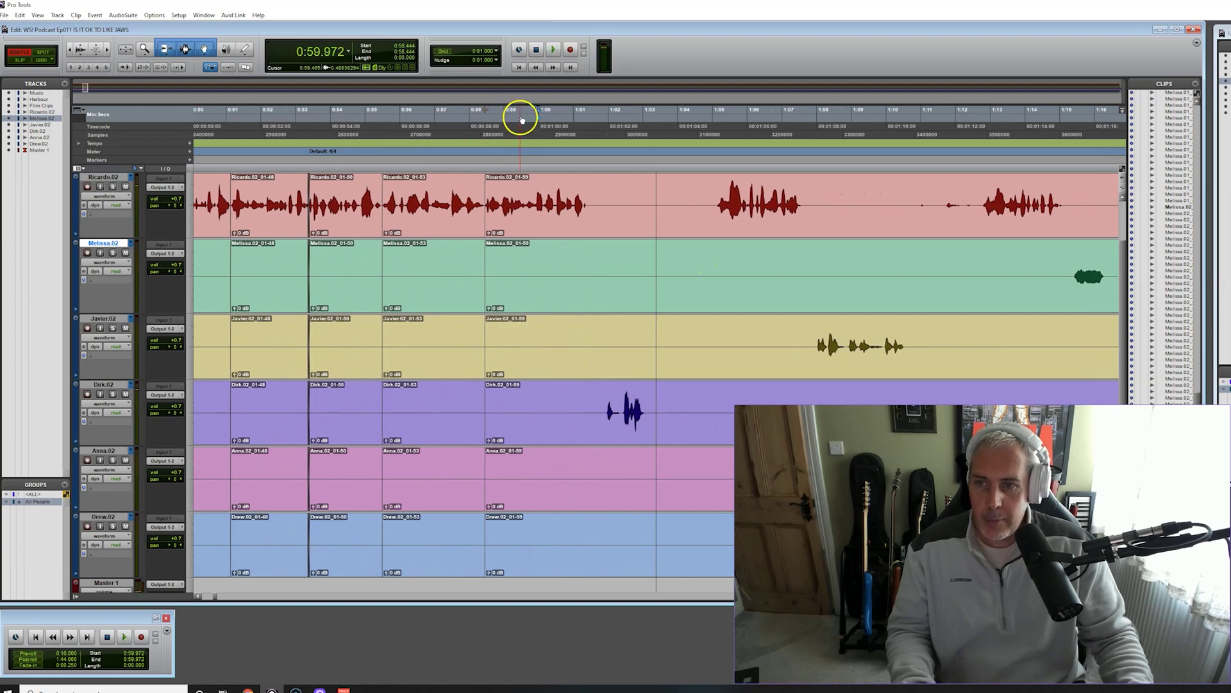
key("space")
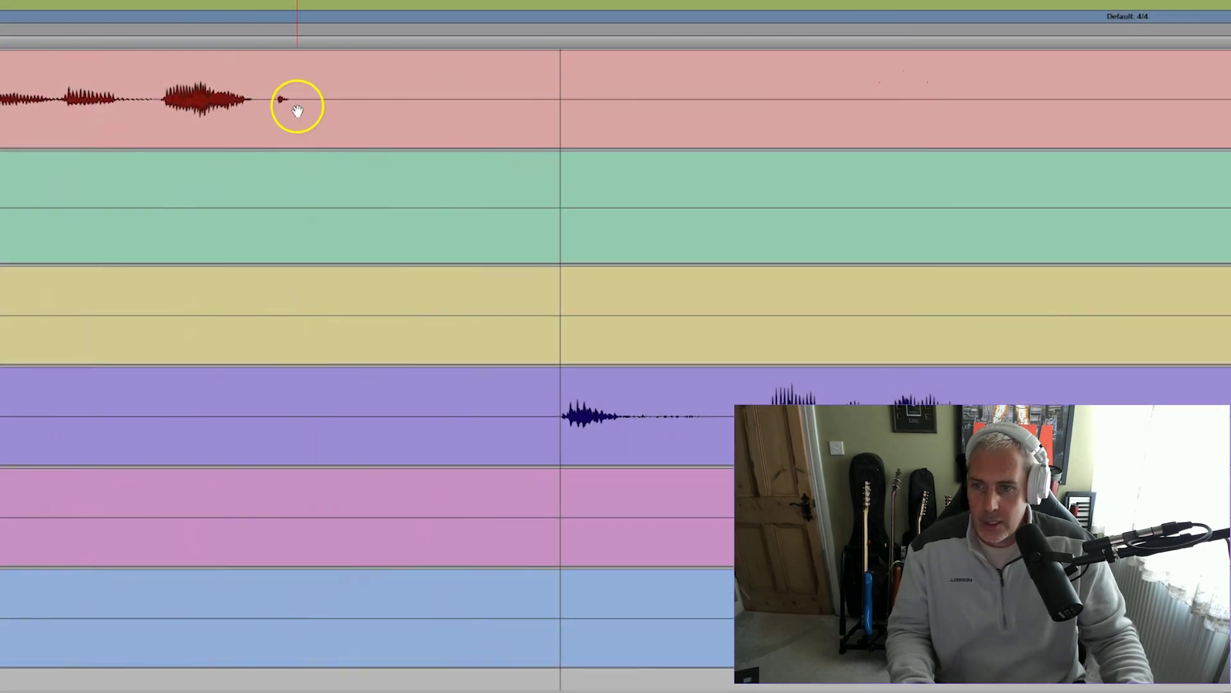
left_click_drag(298, 97, 552, 423)
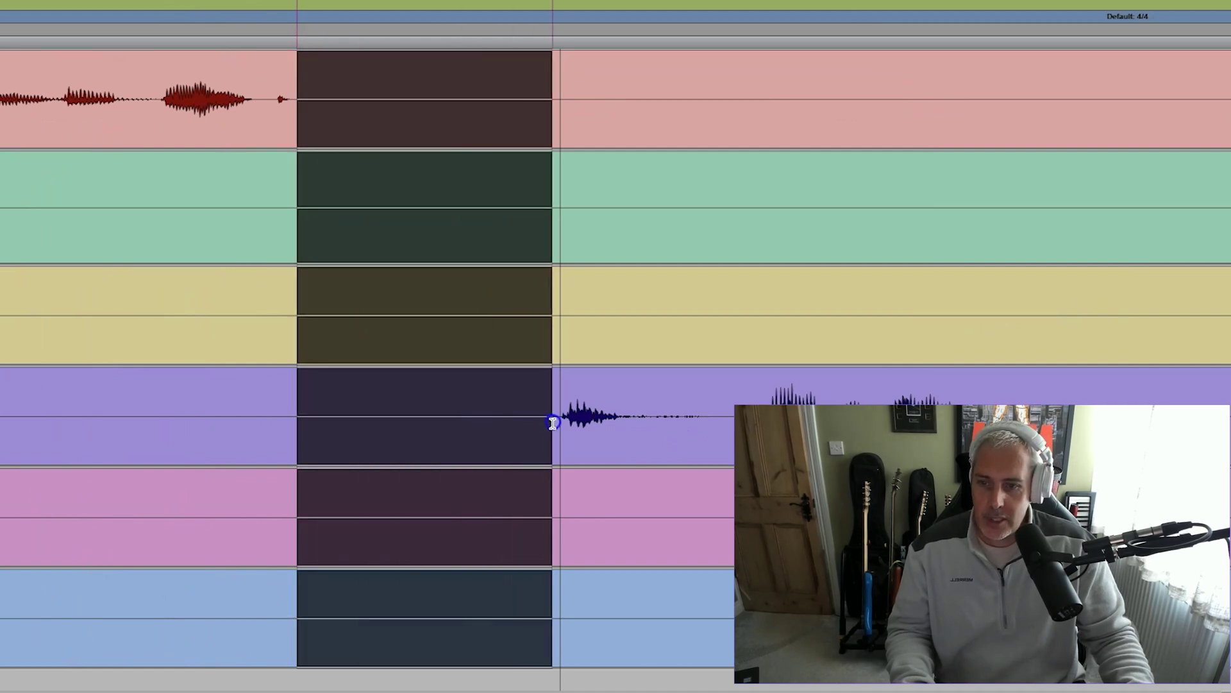
key("ctrl+e")
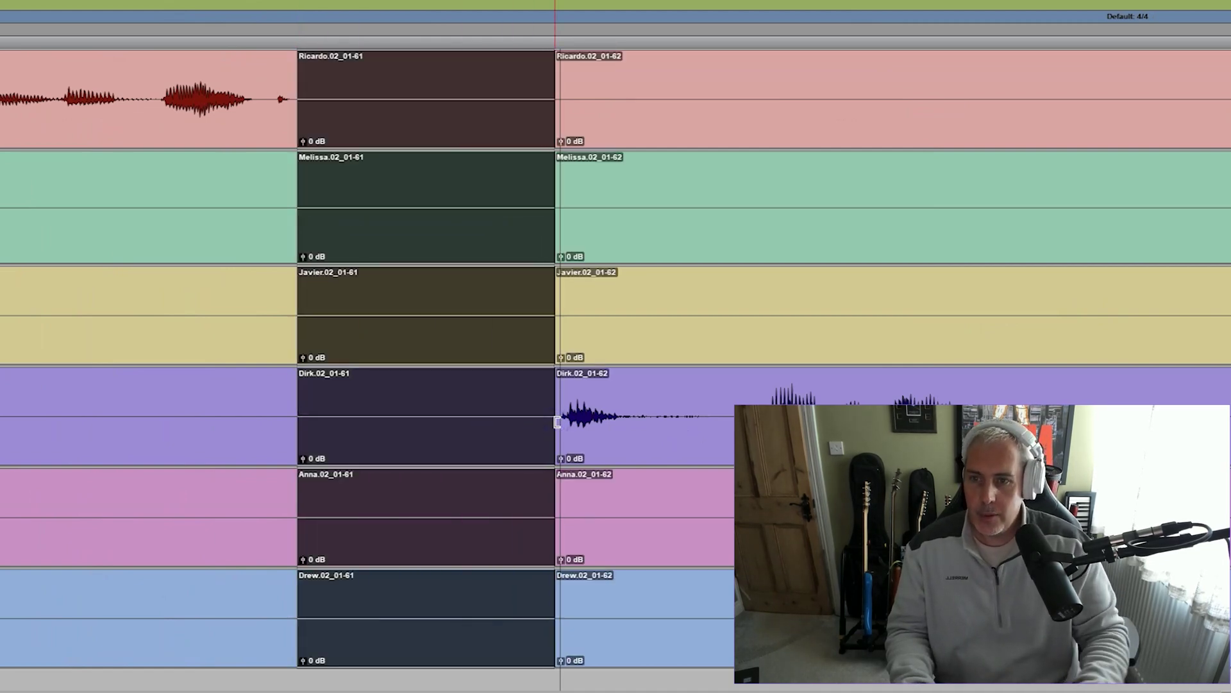
key("Delete")
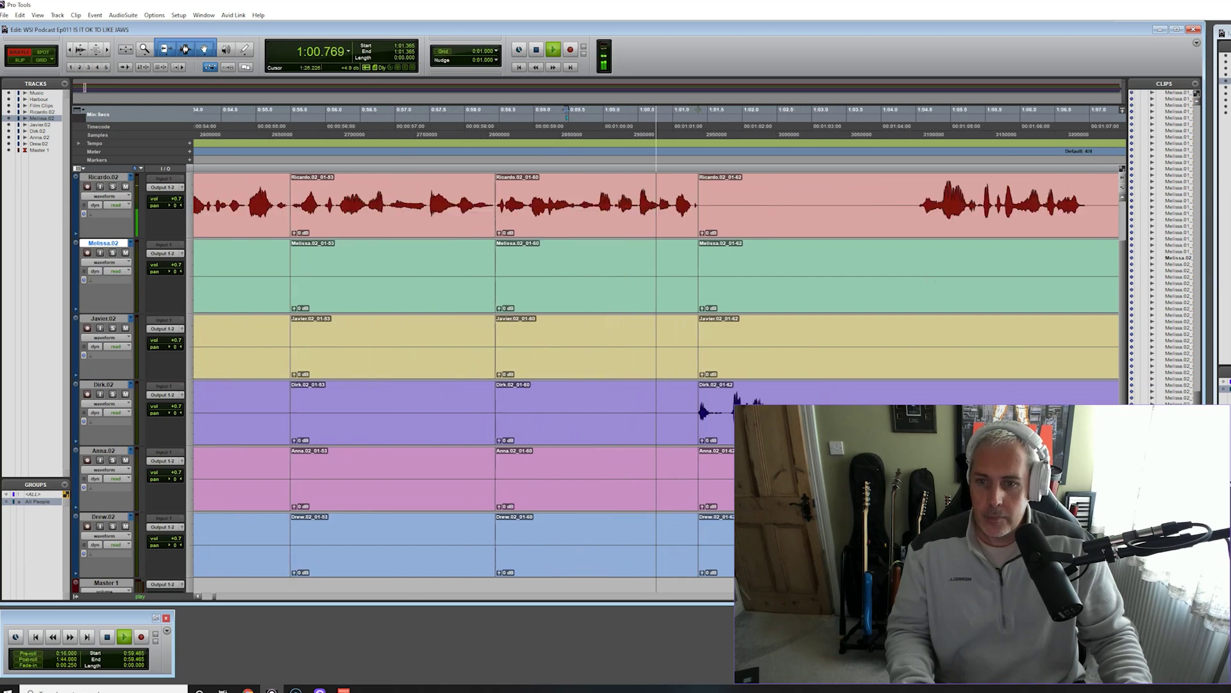
key("space")
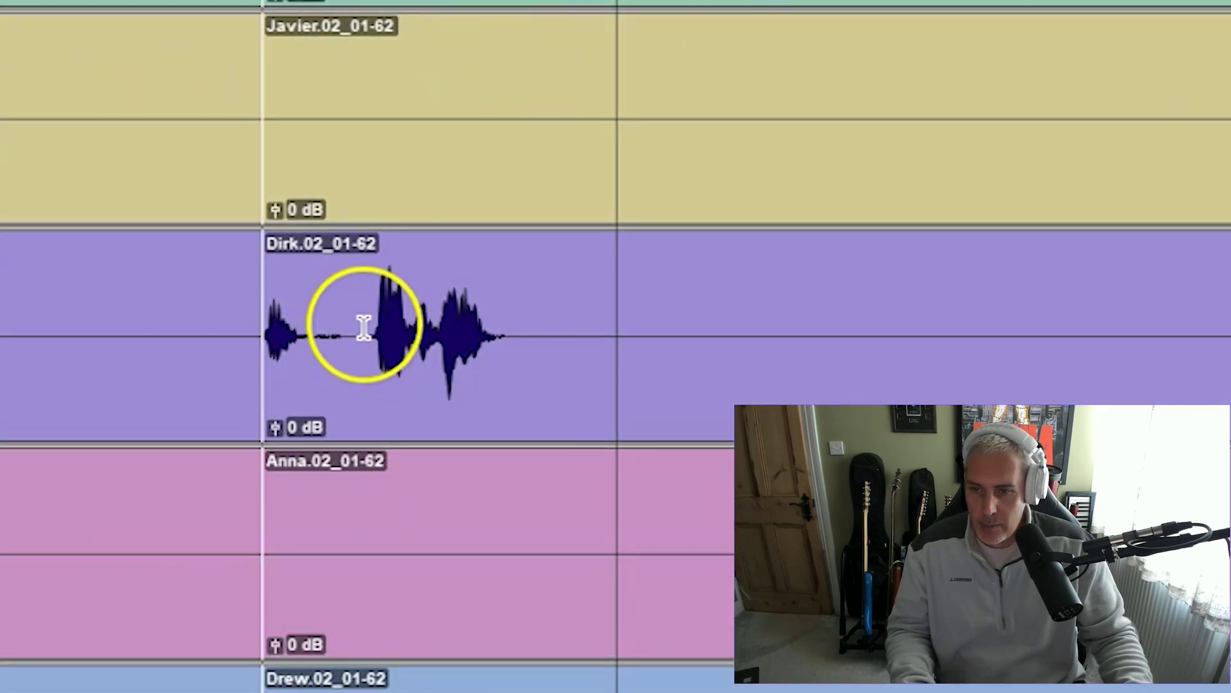
Remove the silence before Dirk's interjection and the dead air after it
left_click(363, 329)
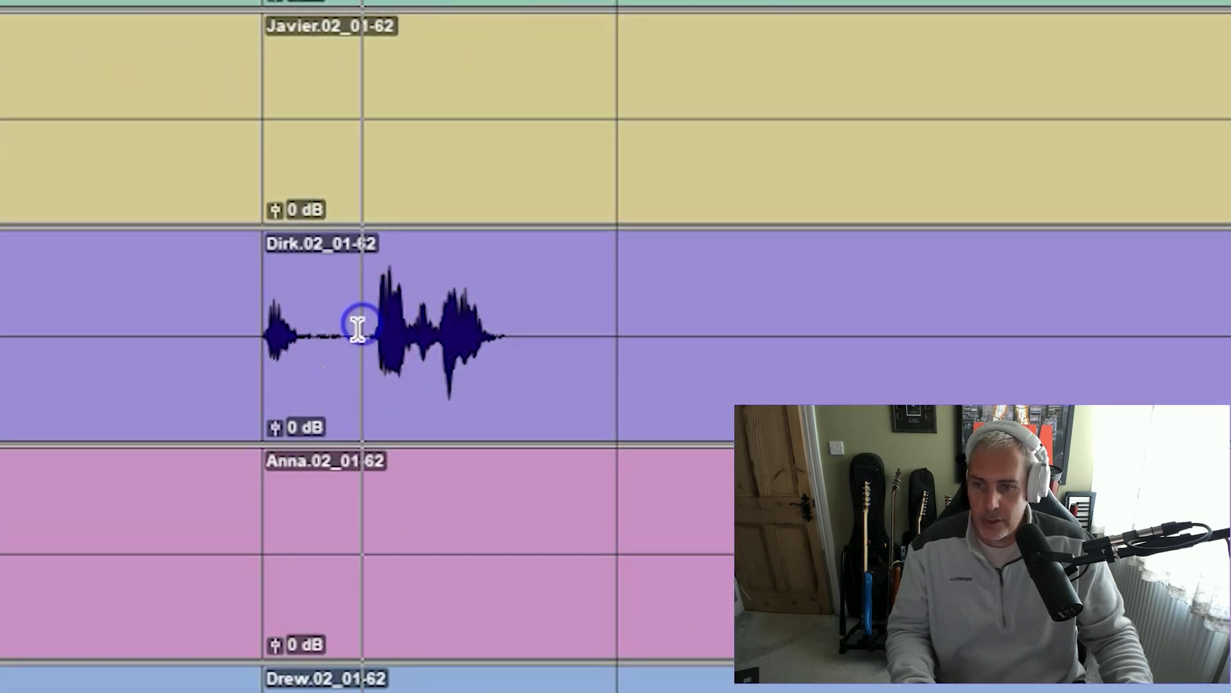
key("ctrl+e")
left_click(332, 369)
key("Delete")
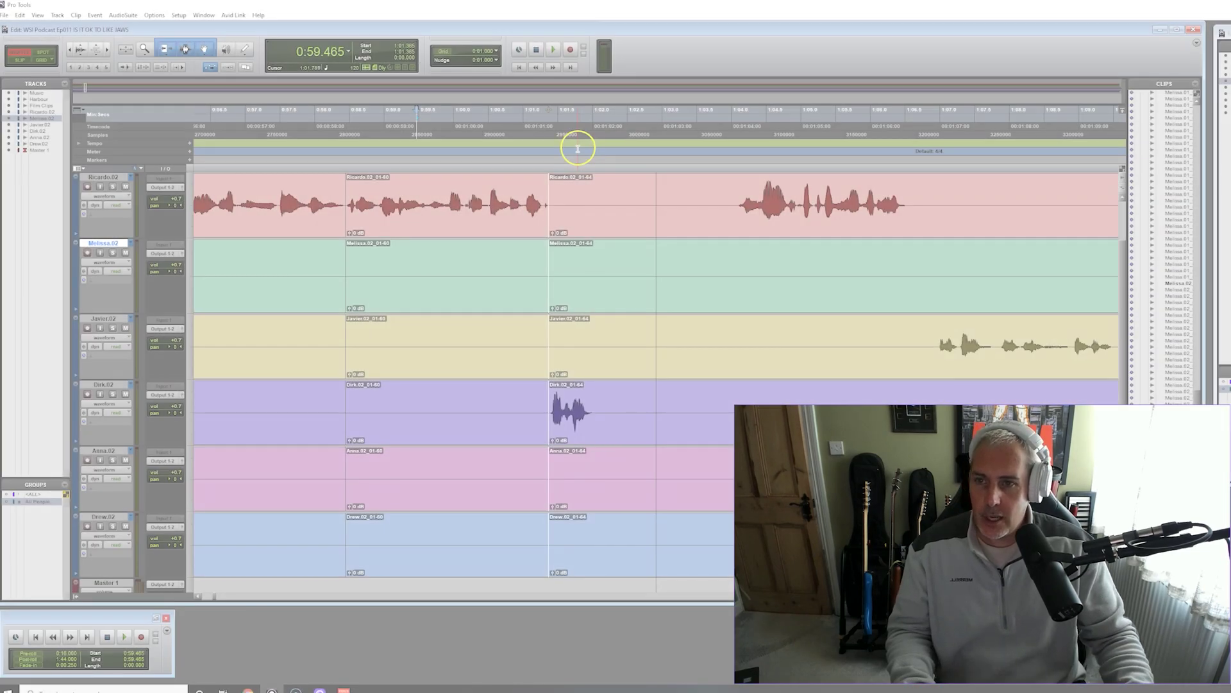
key("space")
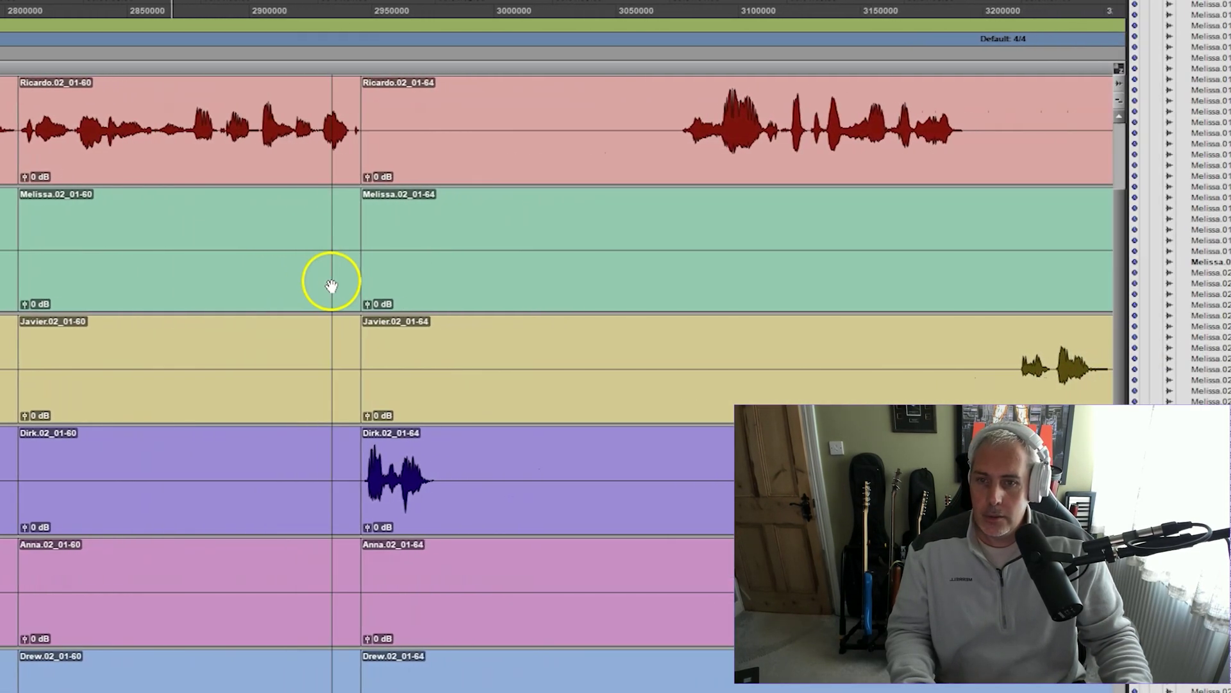
left_click_drag(290, 474, 524, 254)
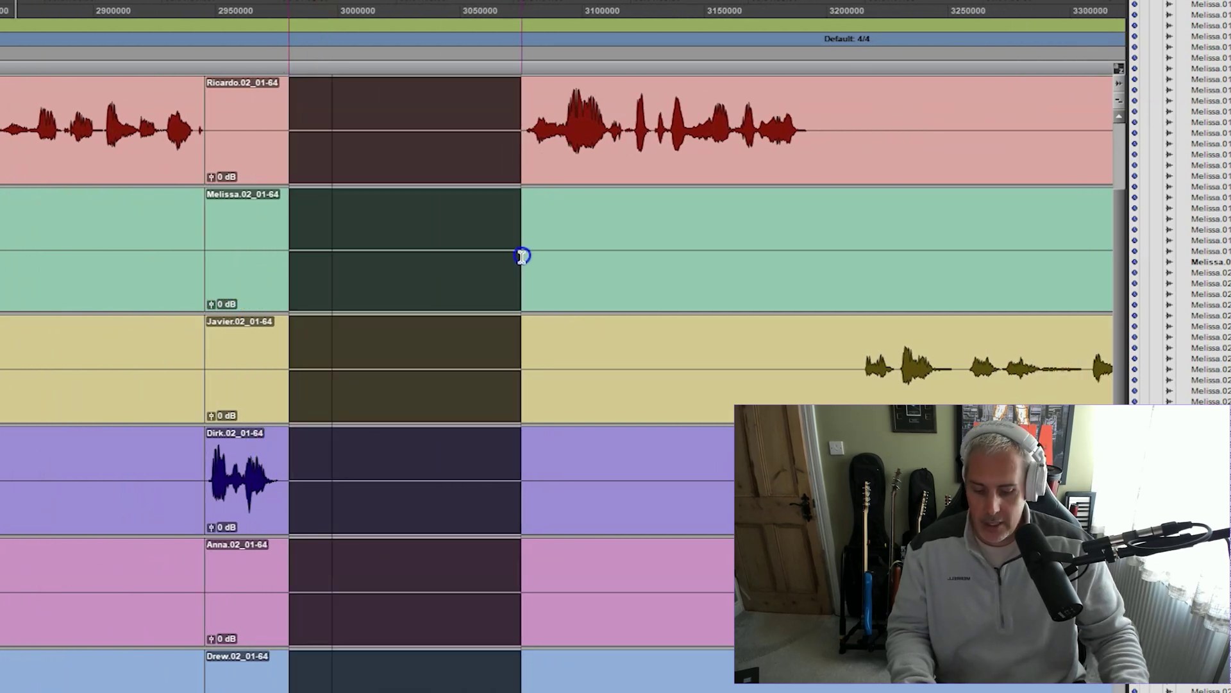
key("Delete")
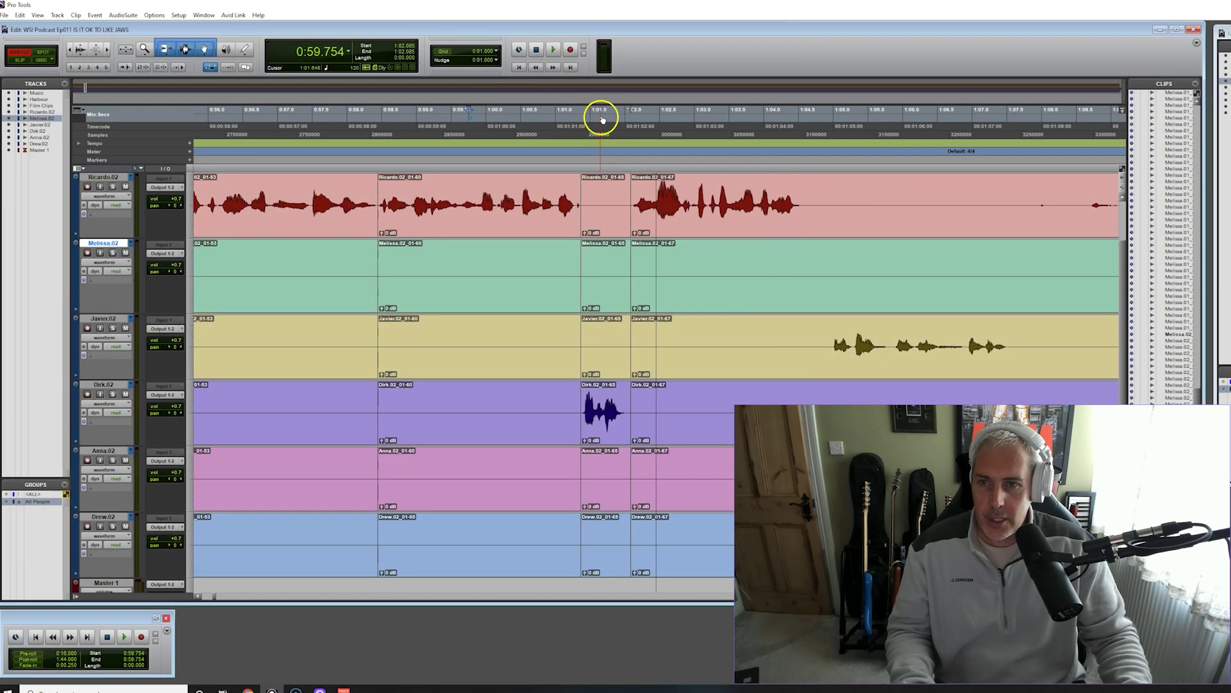
Split the clips in Ricardo's pause and delete the piece before the cut, closing the gap
key("space")
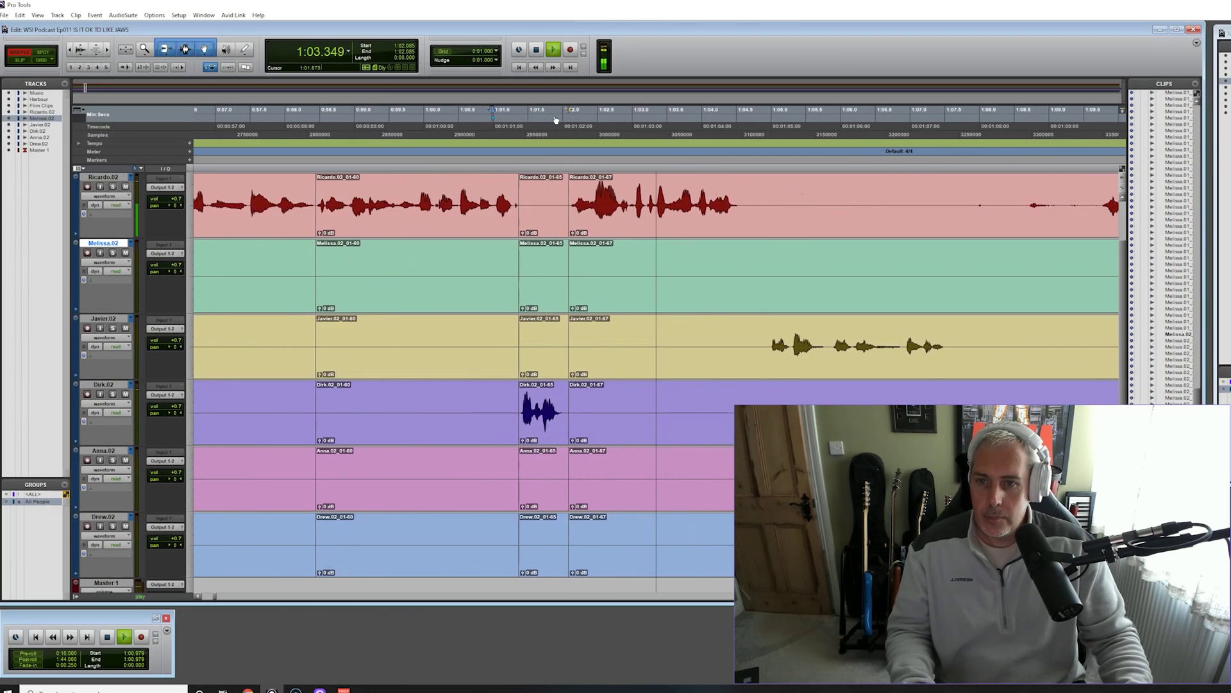
key("space")
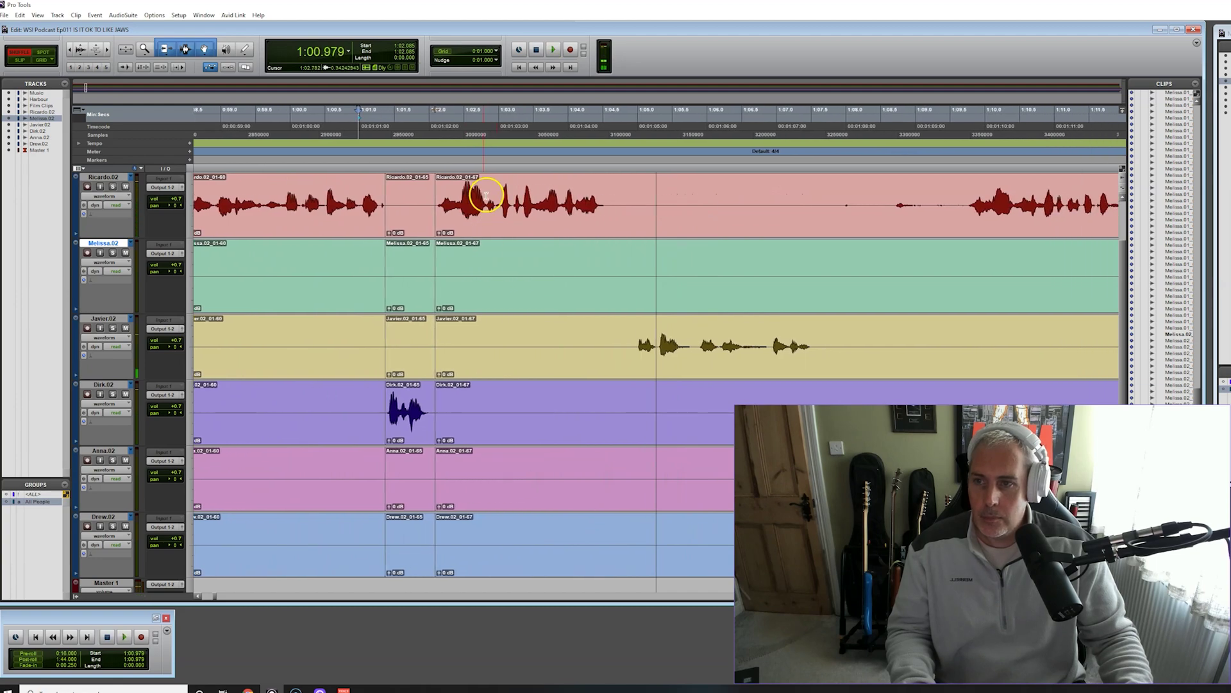
key("space")
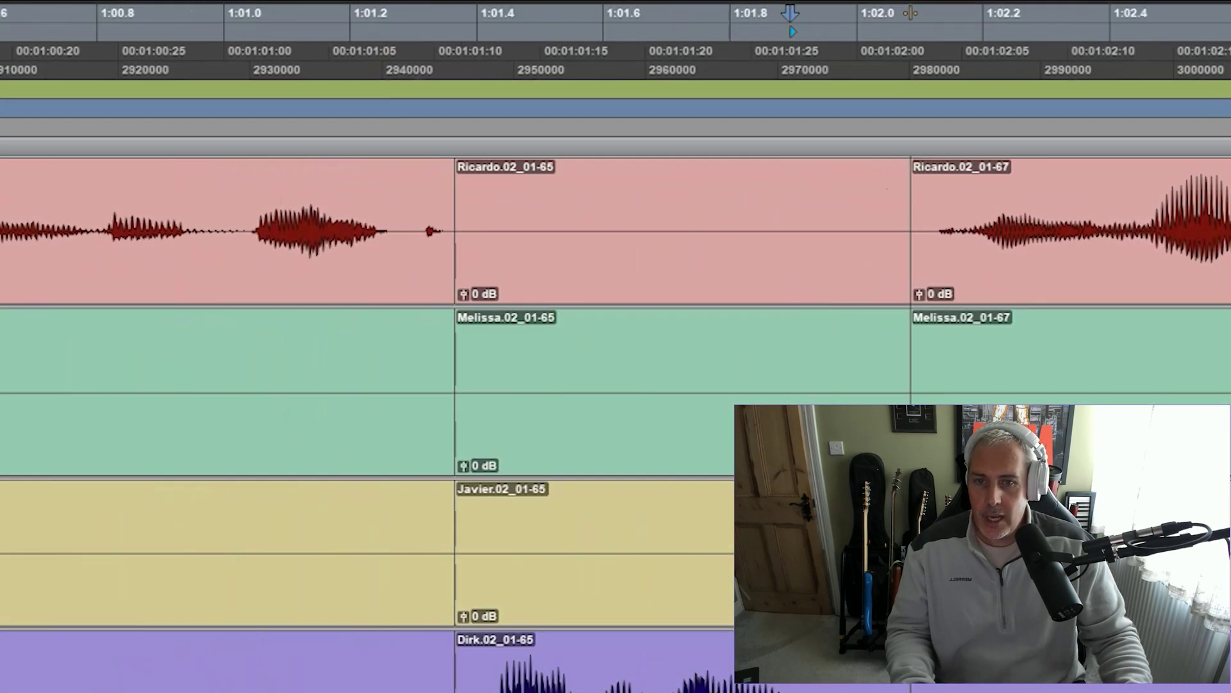
key("space")
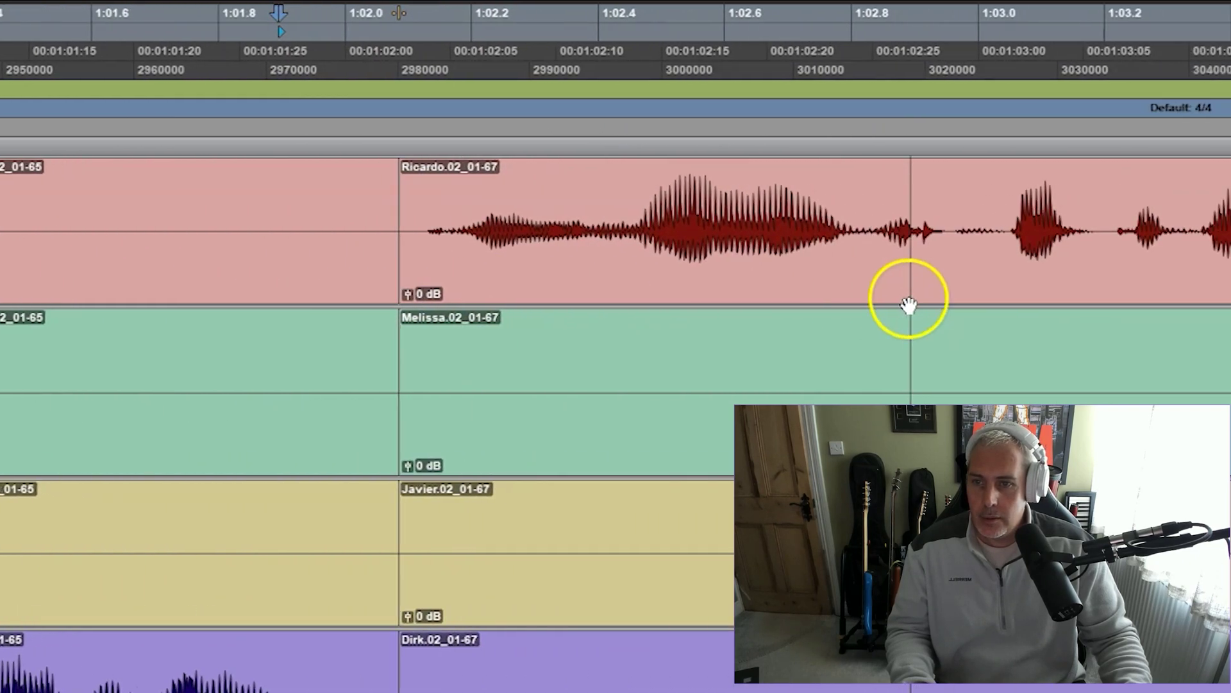
left_click(690, 225)
key("b")
left_click(481, 265)
key("Delete")
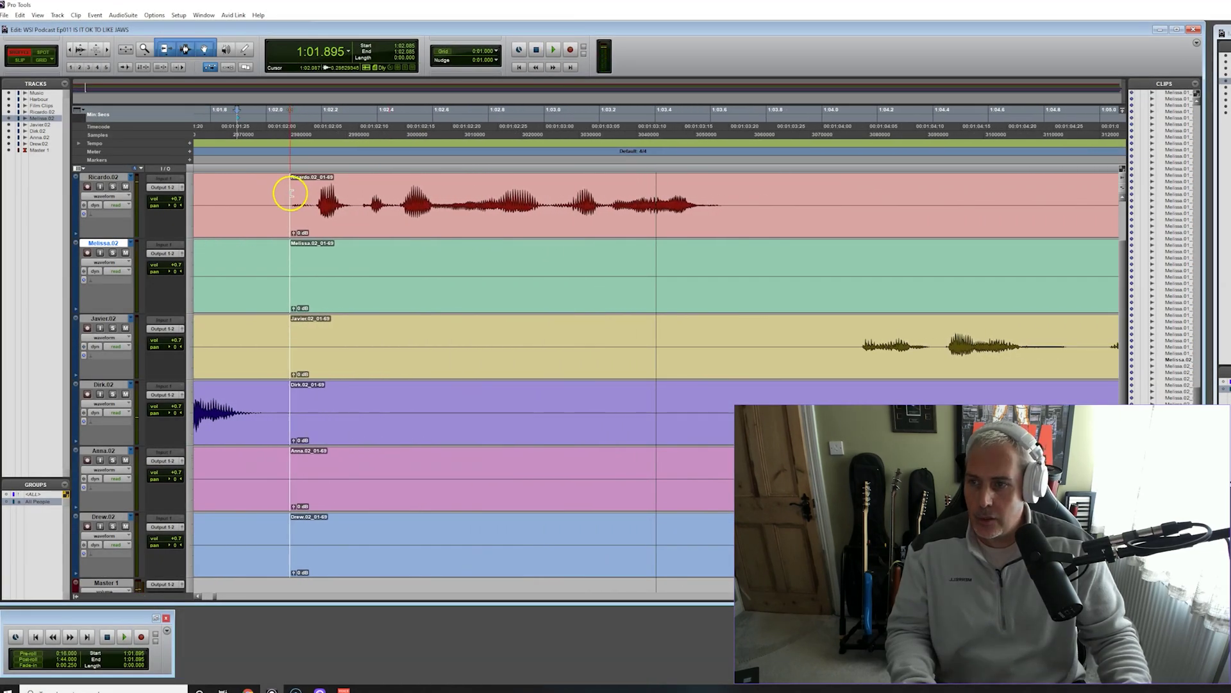
Add a crossfade at the new clip join and audition it
left_click(294, 193)
key("f")
key("space")
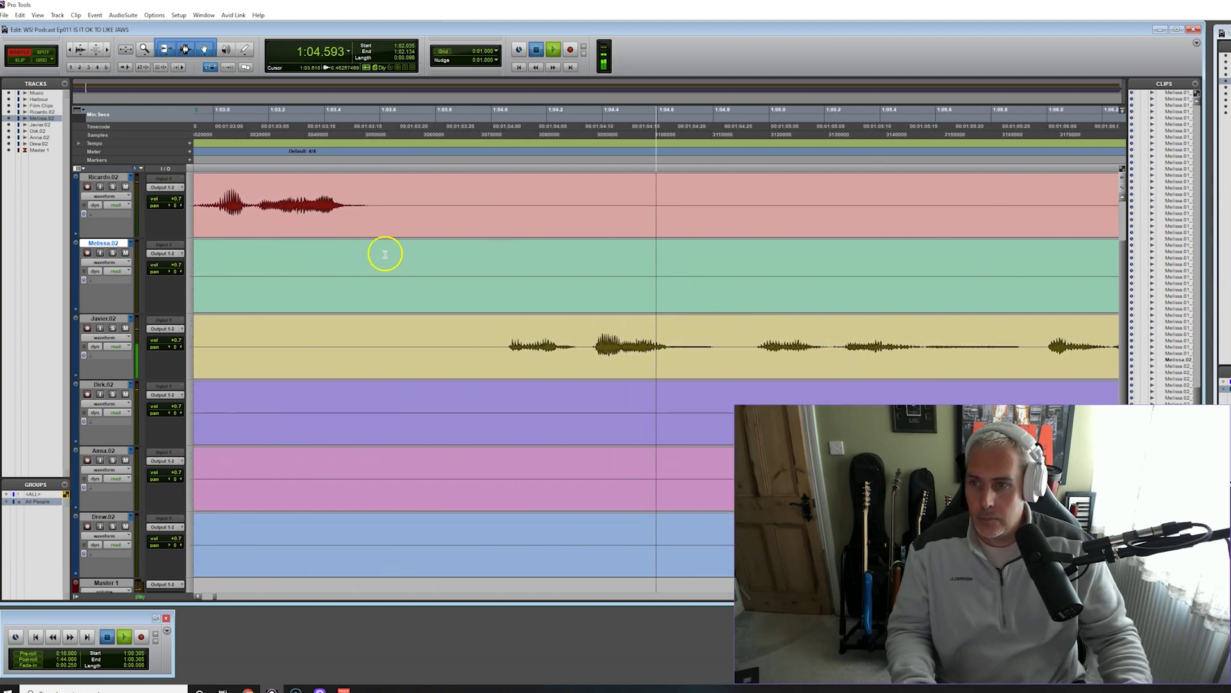
key("space")
Delete the 1:03.2–1:03.9 silence and the pause between Javier and Ricardo across all tracks
left_click_drag(361, 203, 498, 350)
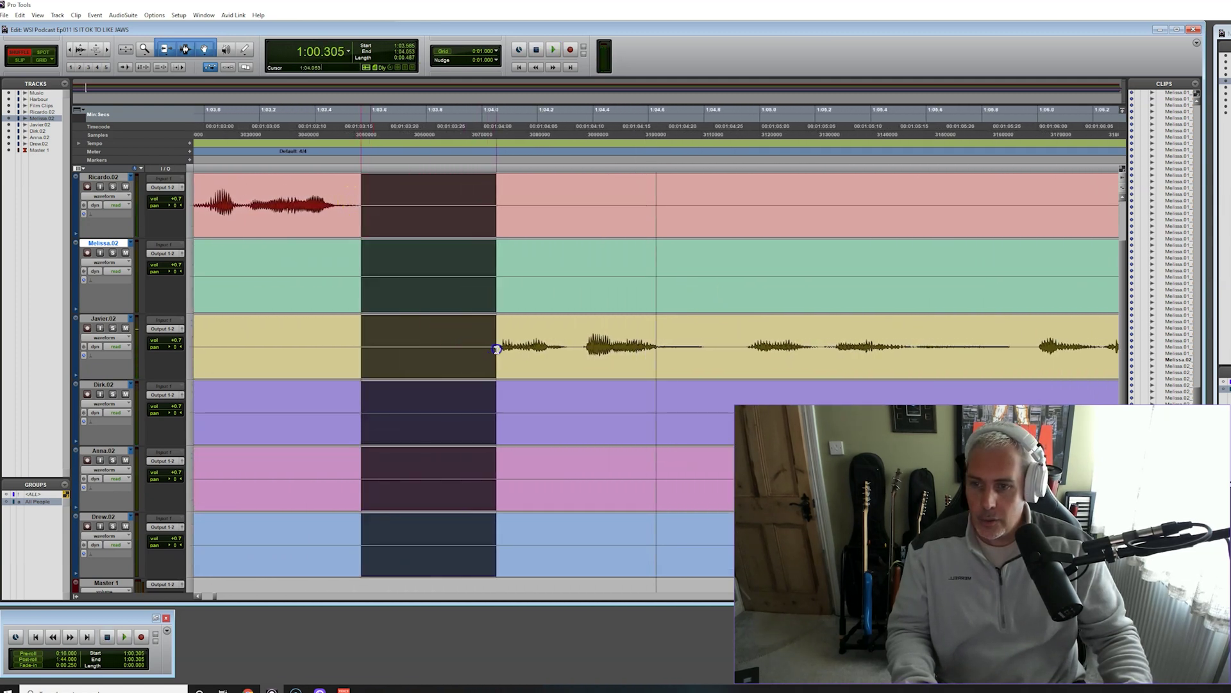
key("Delete")
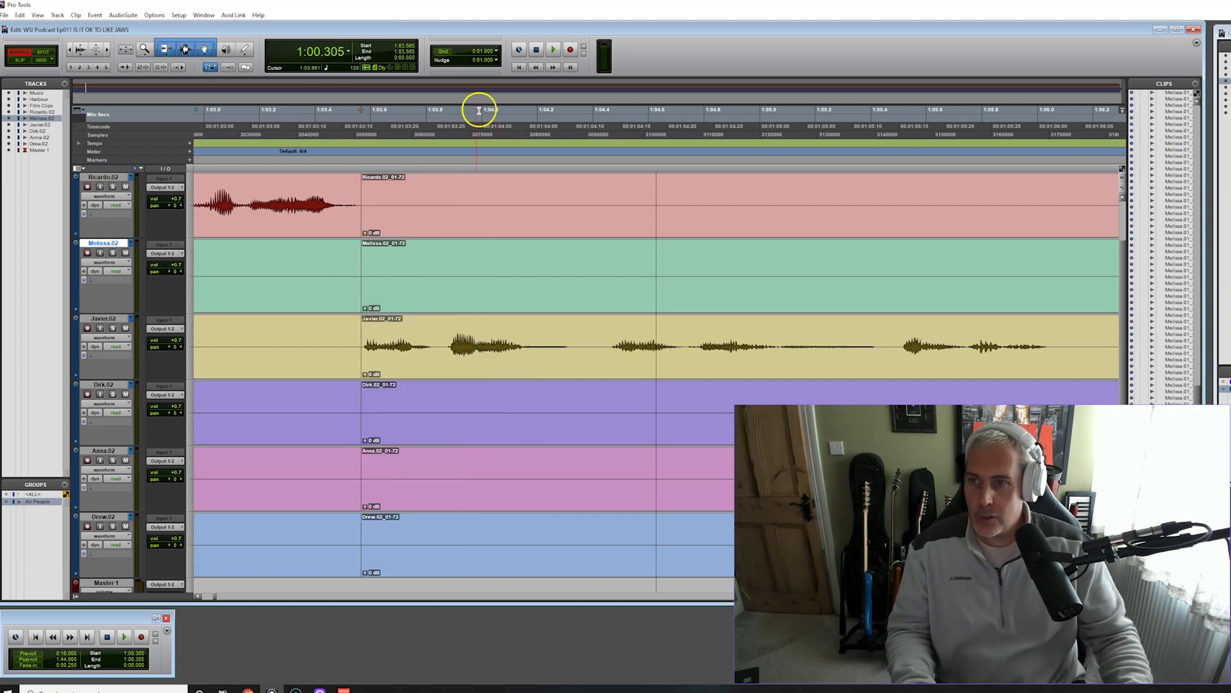
key("space")
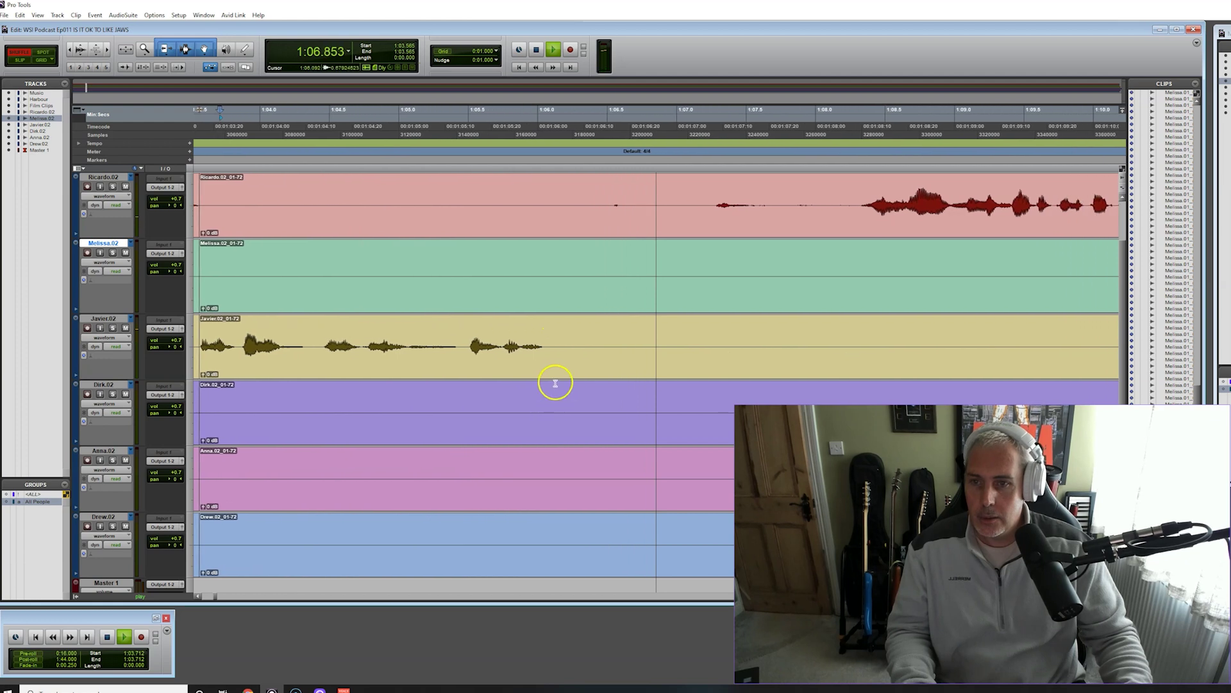
key("space")
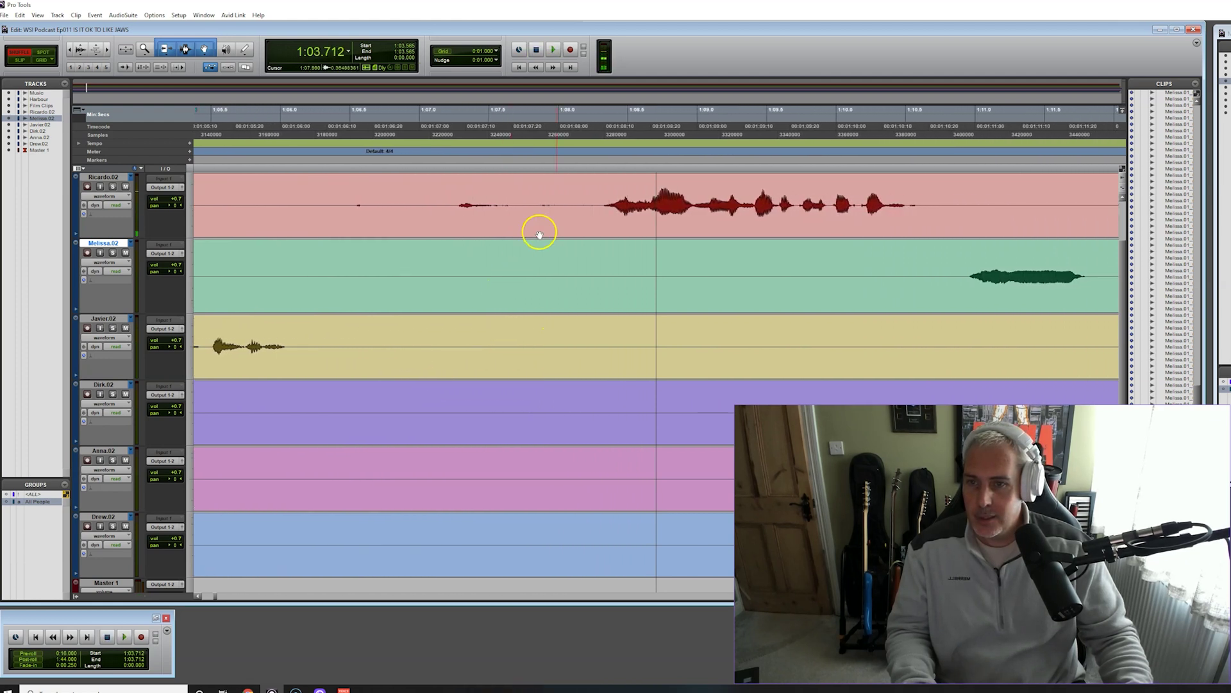
left_click_drag(600, 204, 291, 334)
key("Delete")
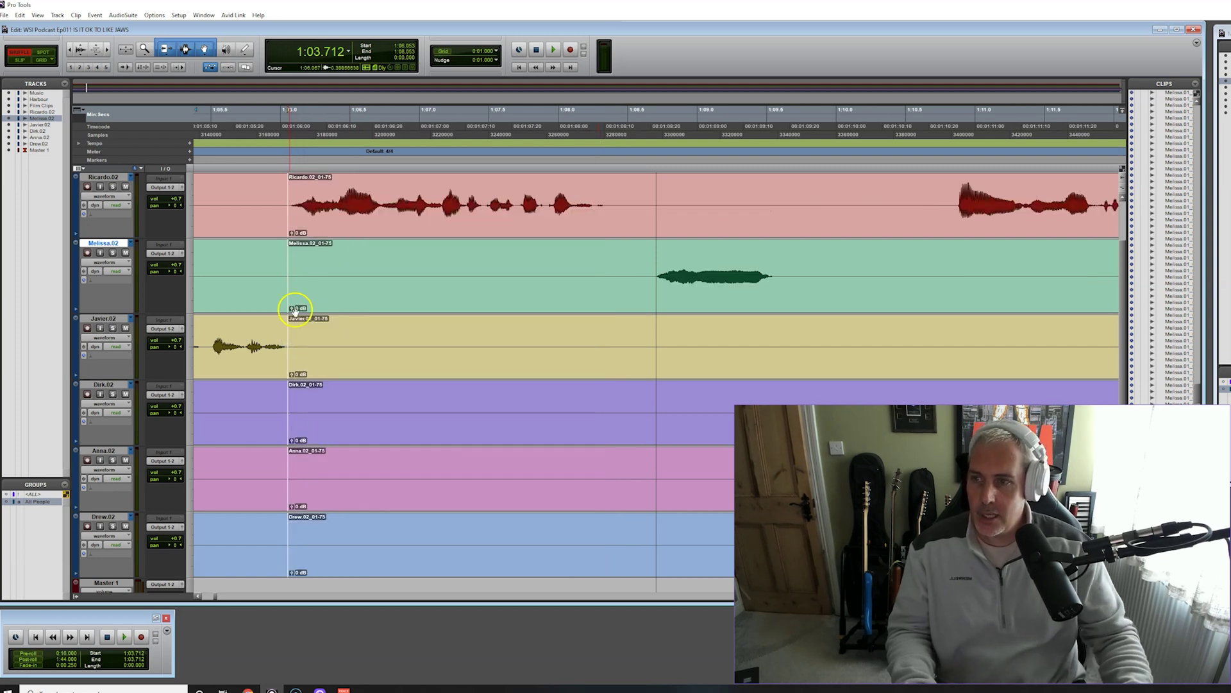
left_click(245, 125)
key("space")
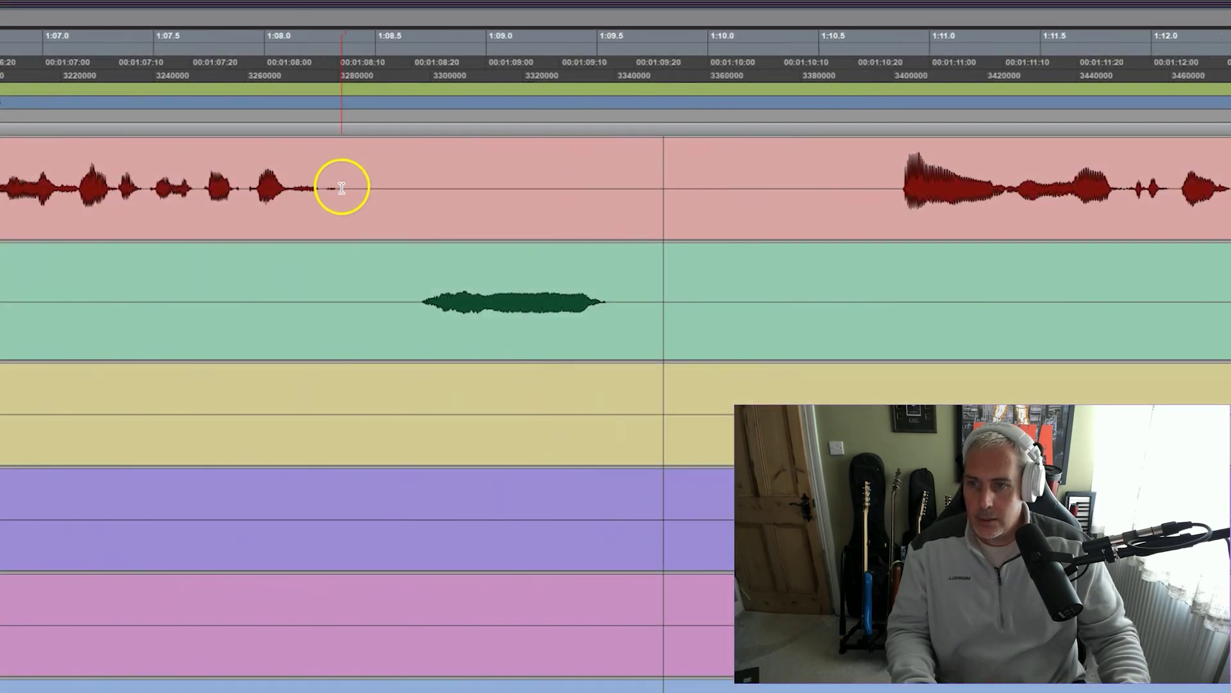
Remove the short silences before and after Melissa's remark across all tracks
left_click_drag(554, 202, 592, 257)
left_click_drag(401, 273, 414, 277)
key("Delete")
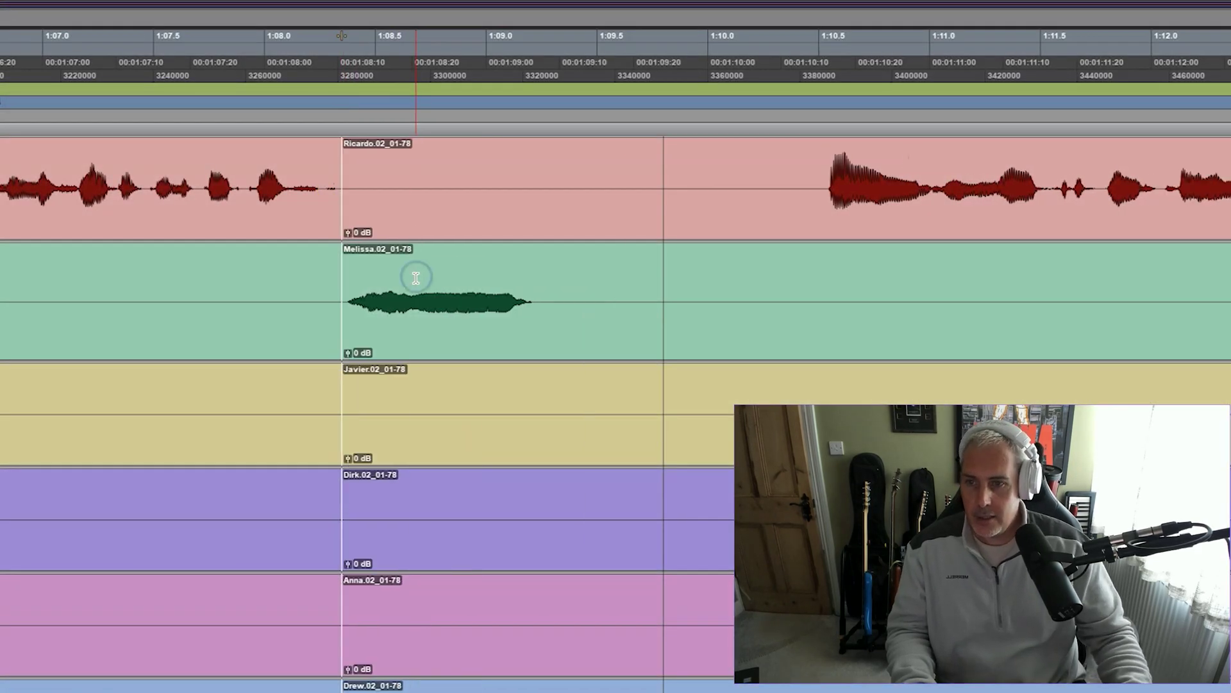
left_click_drag(542, 300, 822, 212)
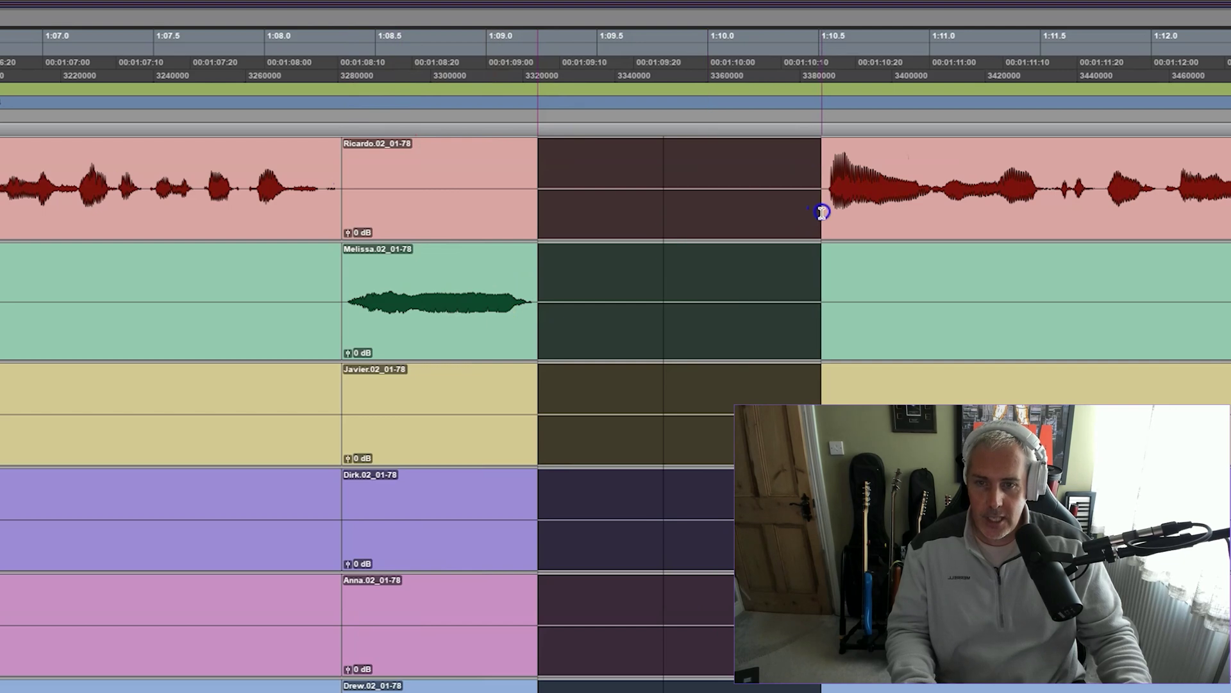
key("Delete")
From 1:08.867, delete the gaps before and after Anna's interjection across all tracks
left_click(457, 49)
key("space")
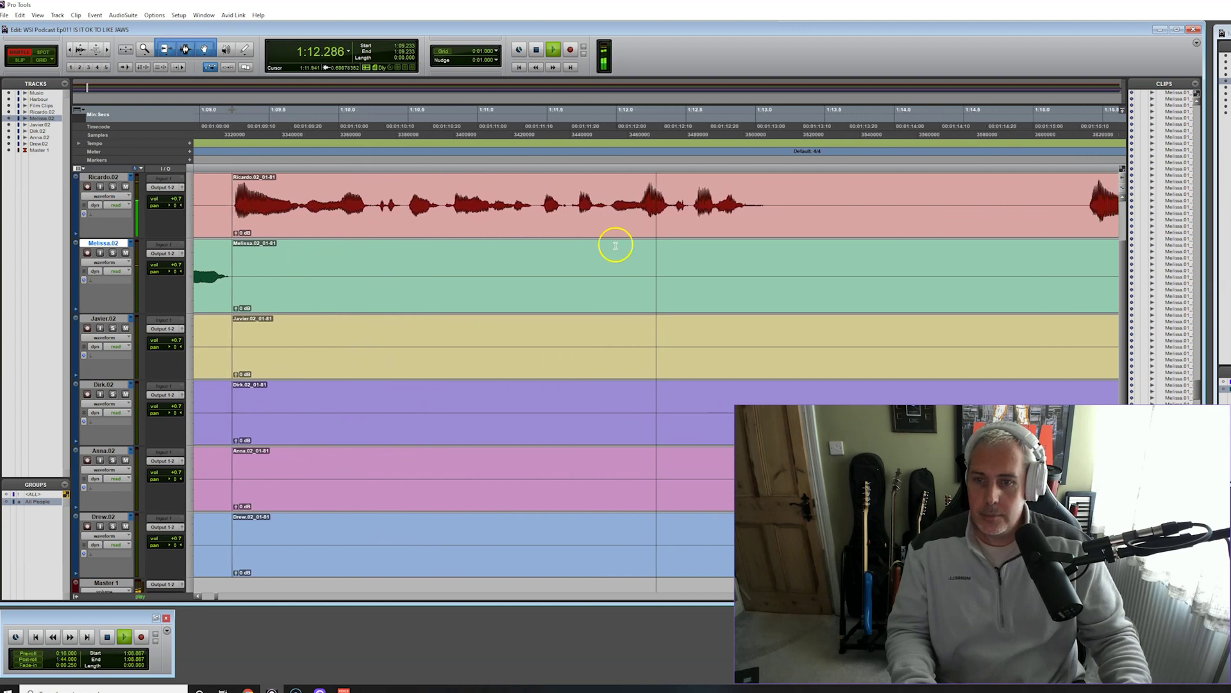
key("space")
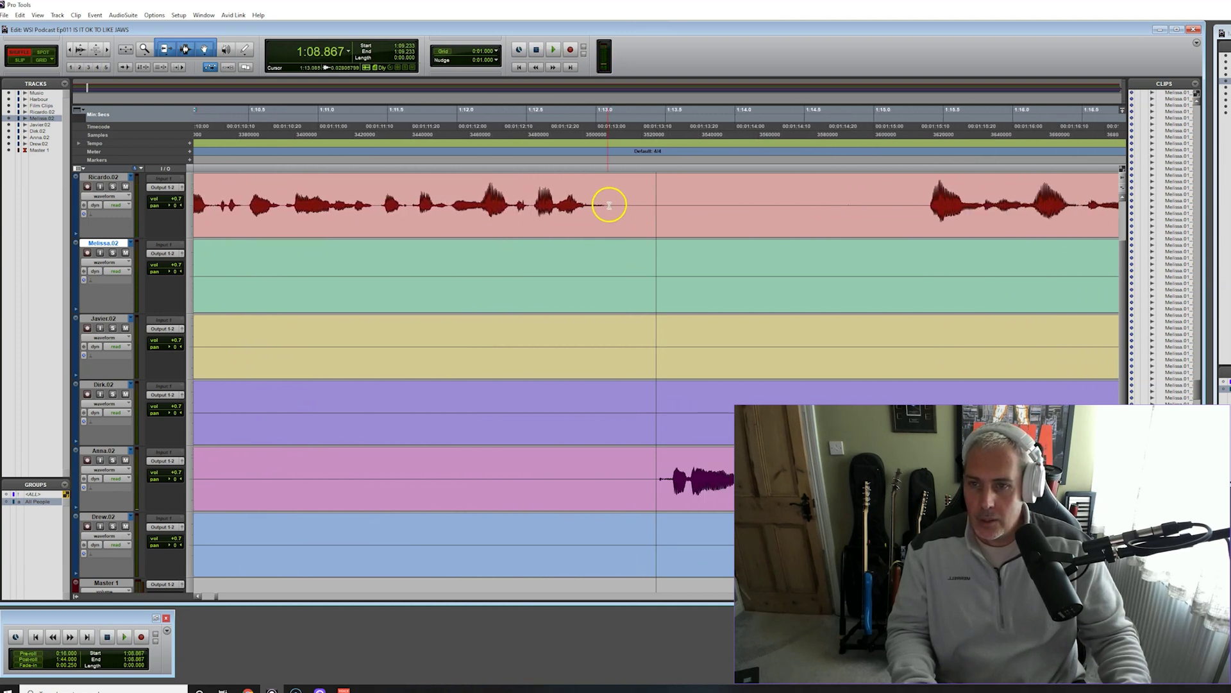
left_click_drag(610, 204, 648, 465)
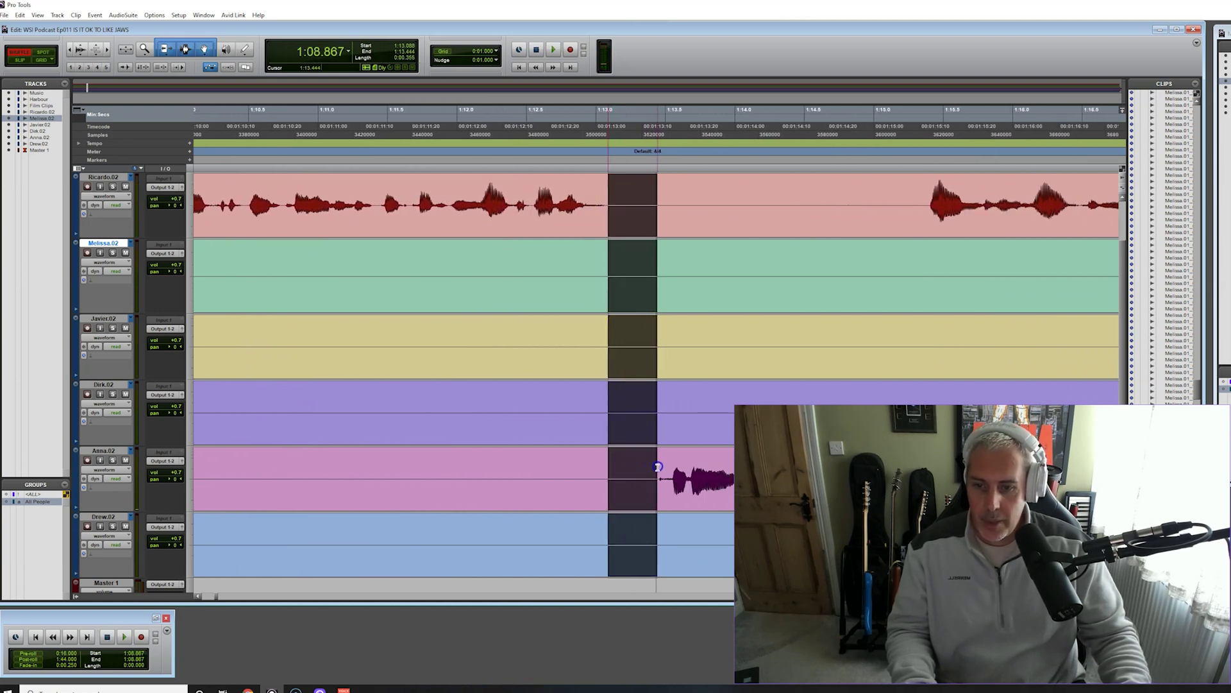
key("Delete")
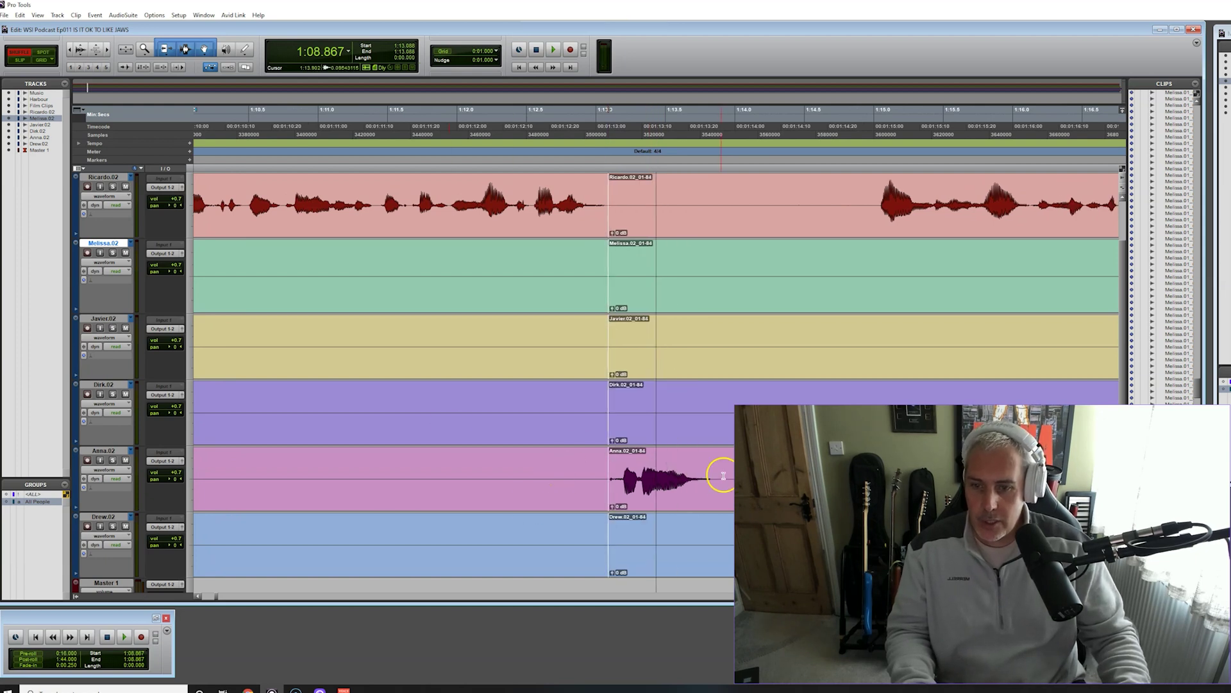
left_click_drag(714, 476, 871, 338)
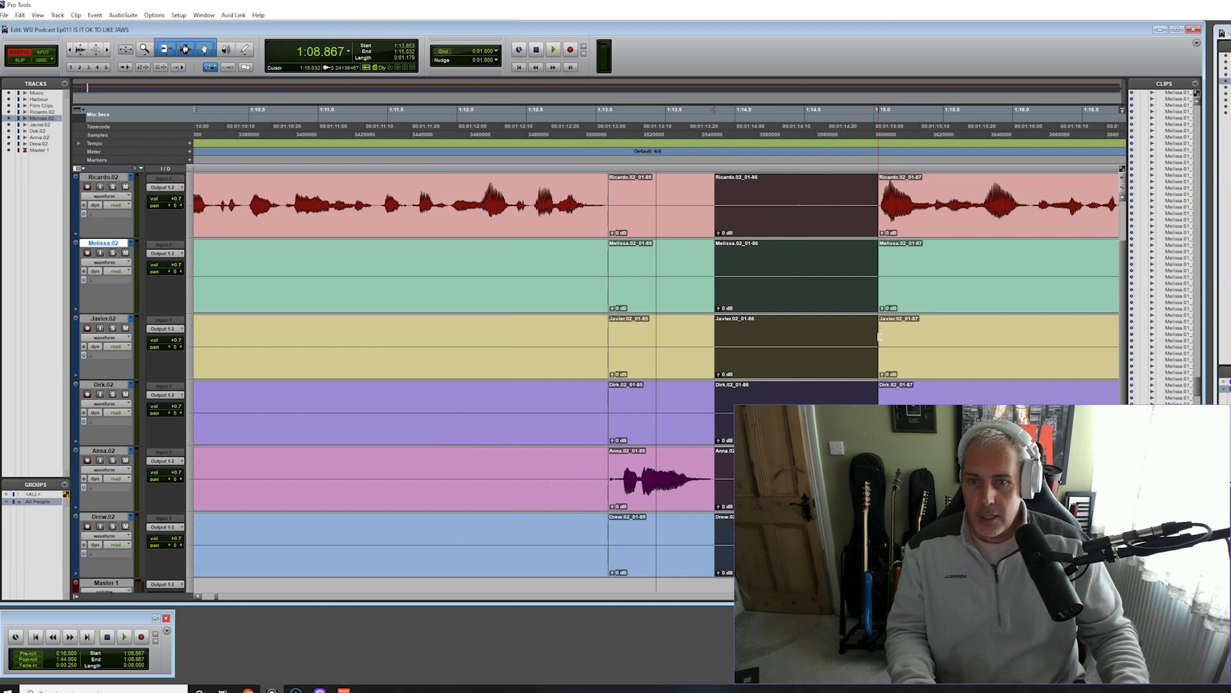
key("Delete")
key("space")
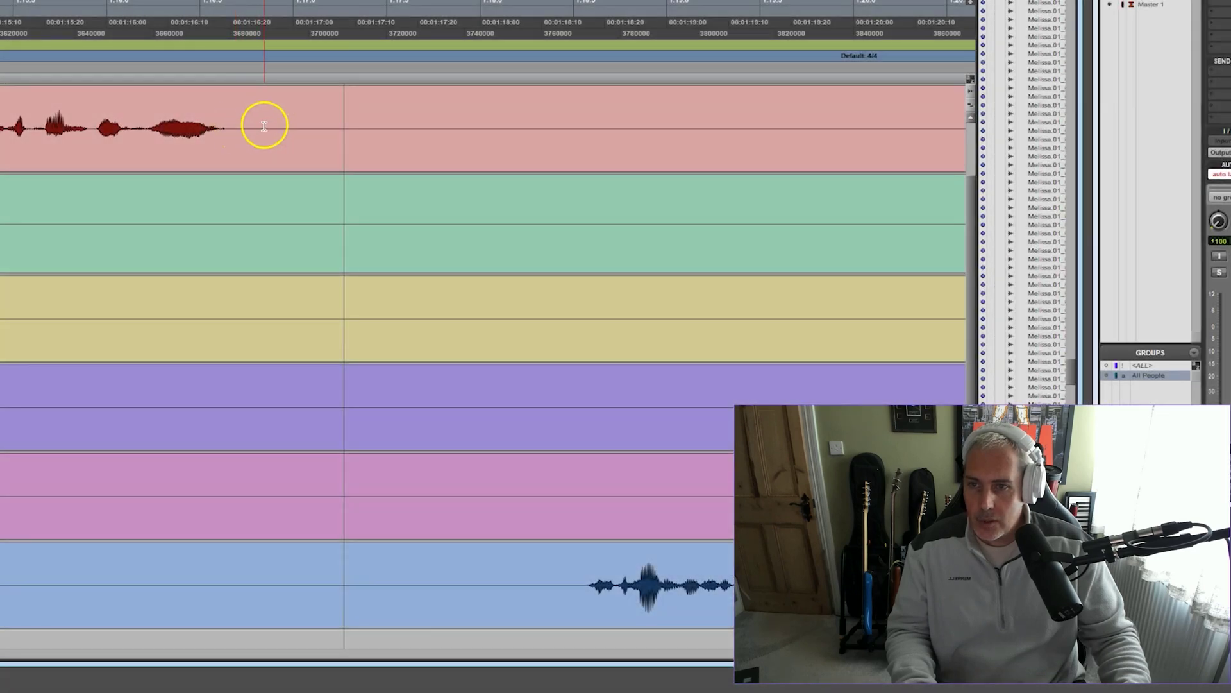
Cut a silent stretch from all six tracks and close the gap
left_click(68, 11)
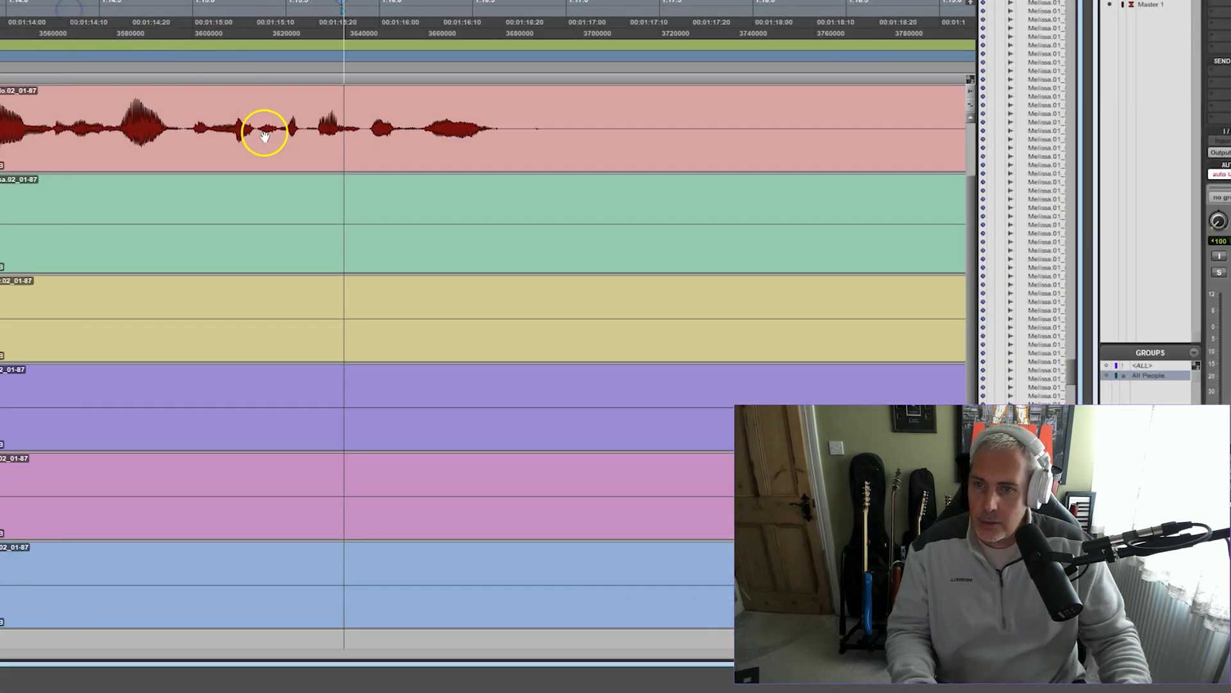
left_click(195, 116)
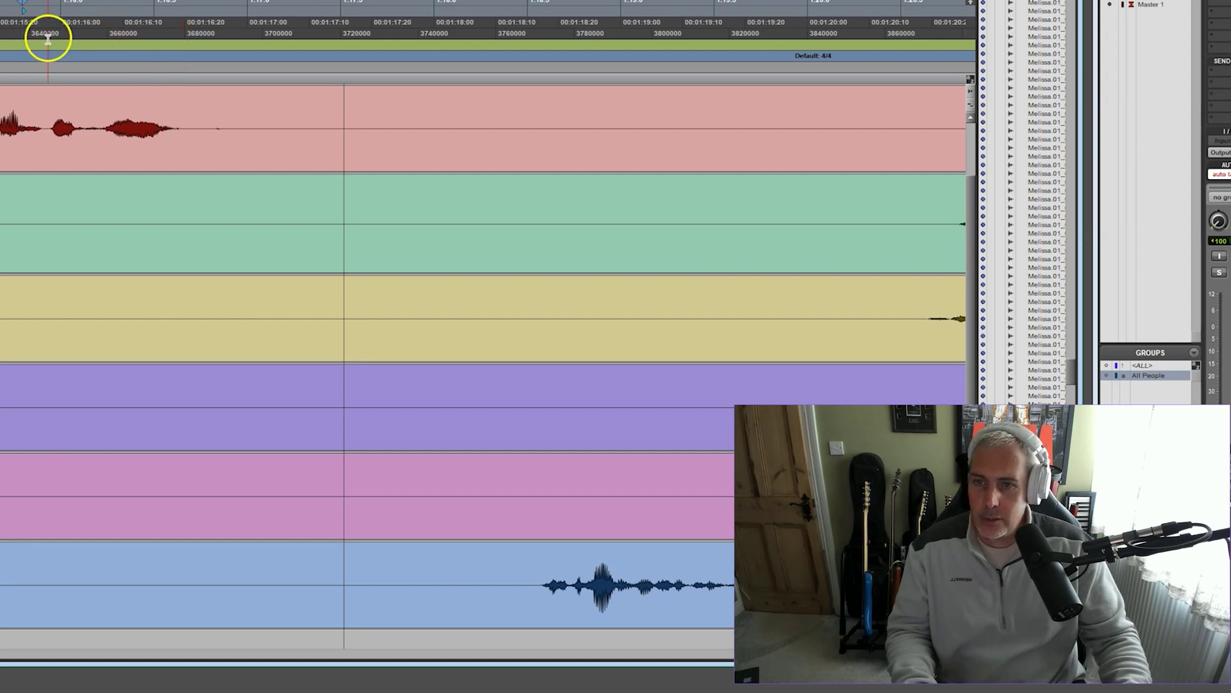
left_click(48, 39)
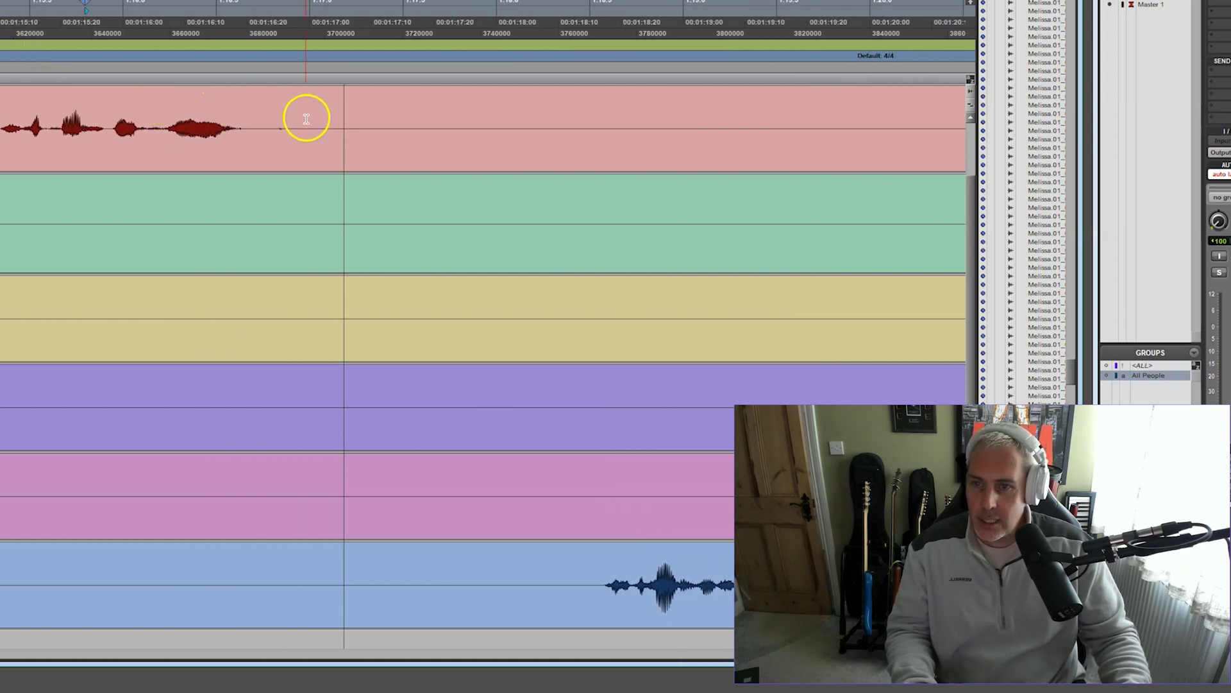
left_click_drag(284, 123, 595, 479)
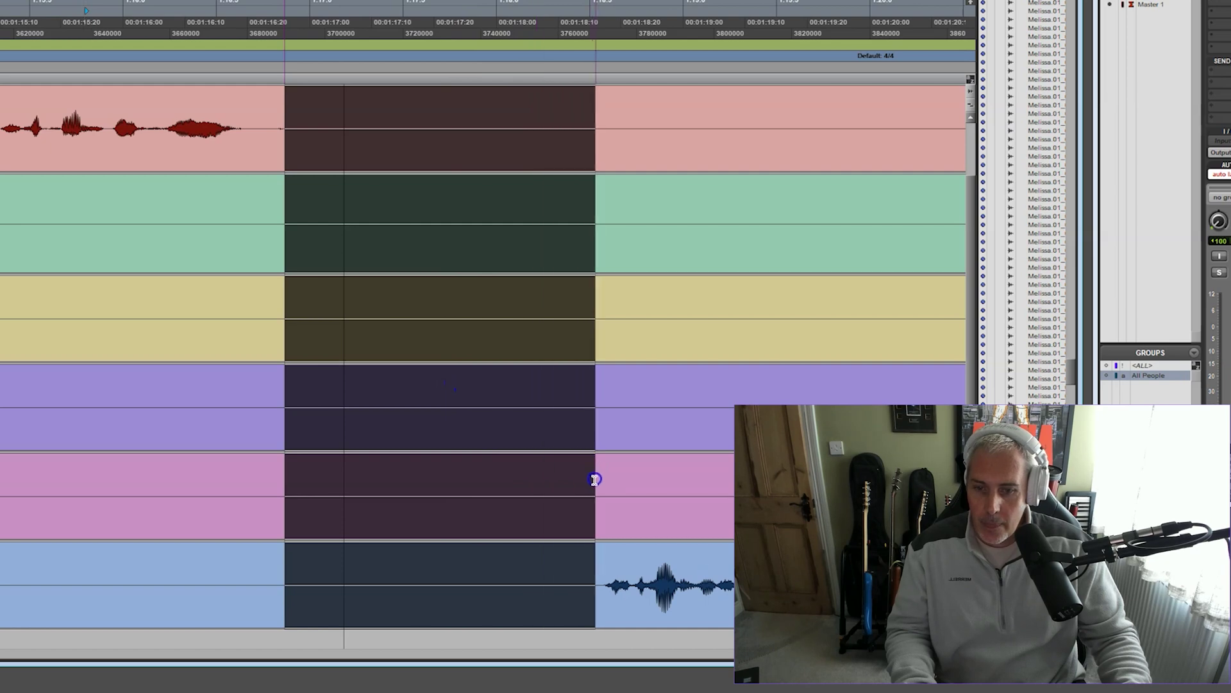
key("ctrl+e")
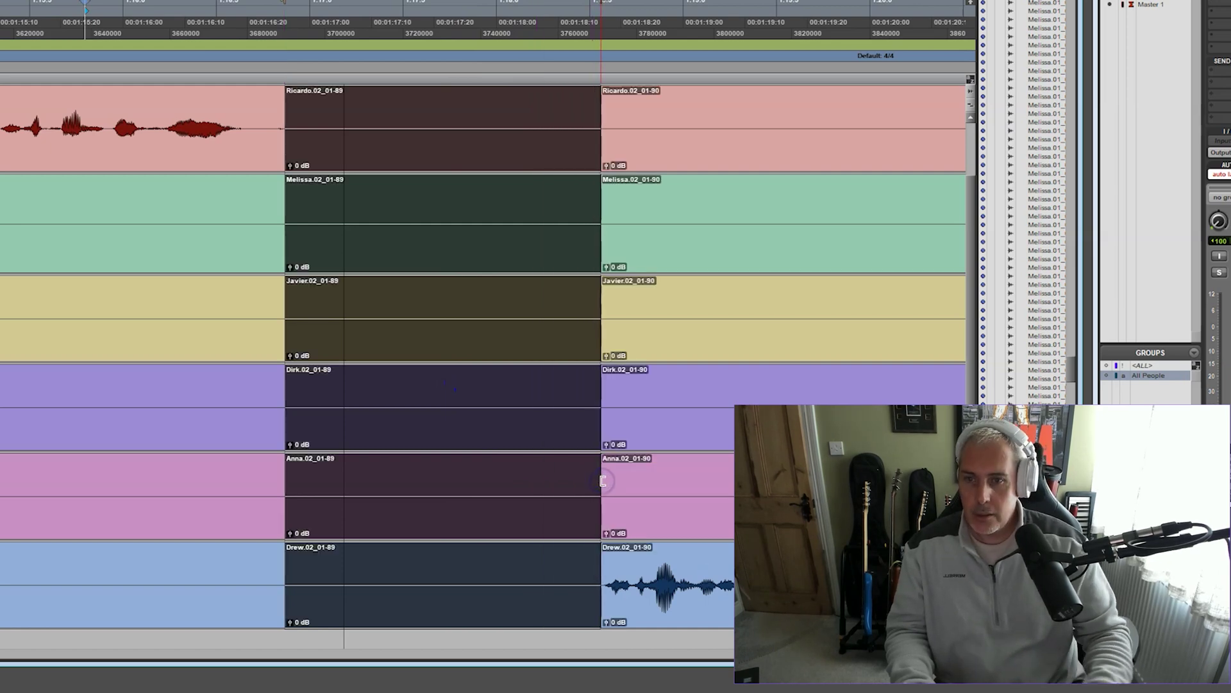
key("Delete")
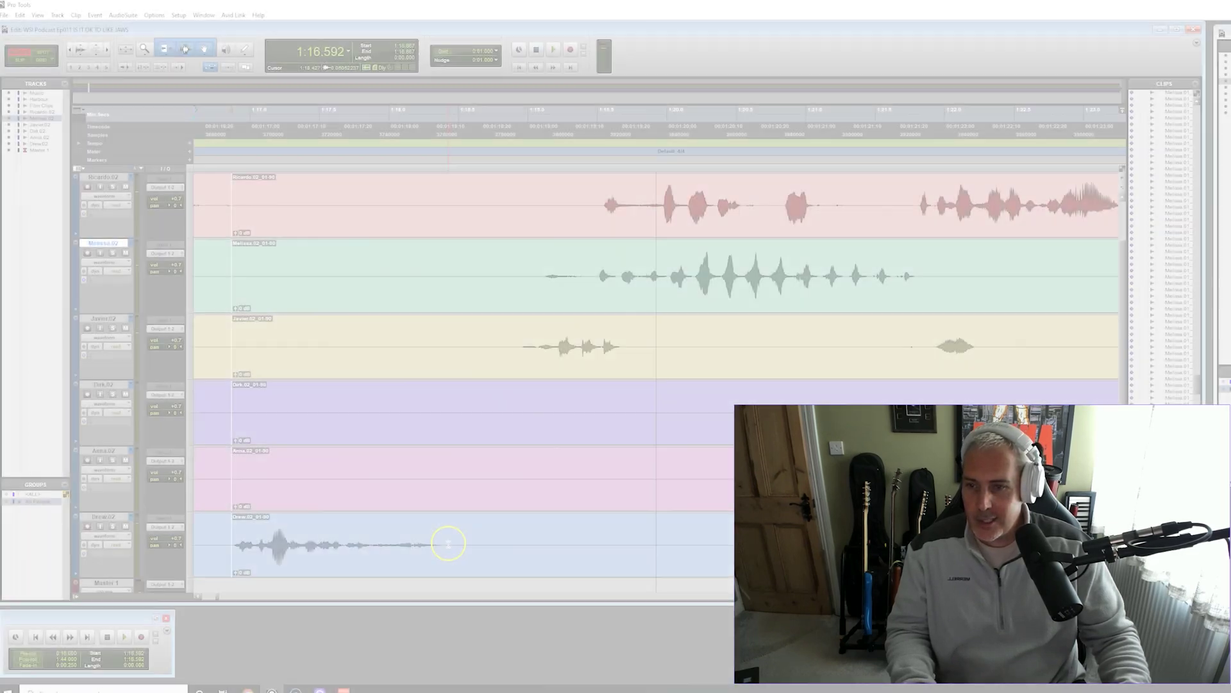
Delete the 1:18.416–1:18.831 pause so clips 01-91 and 01-93 meet on all tracks
left_click_drag(448, 541, 504, 477)
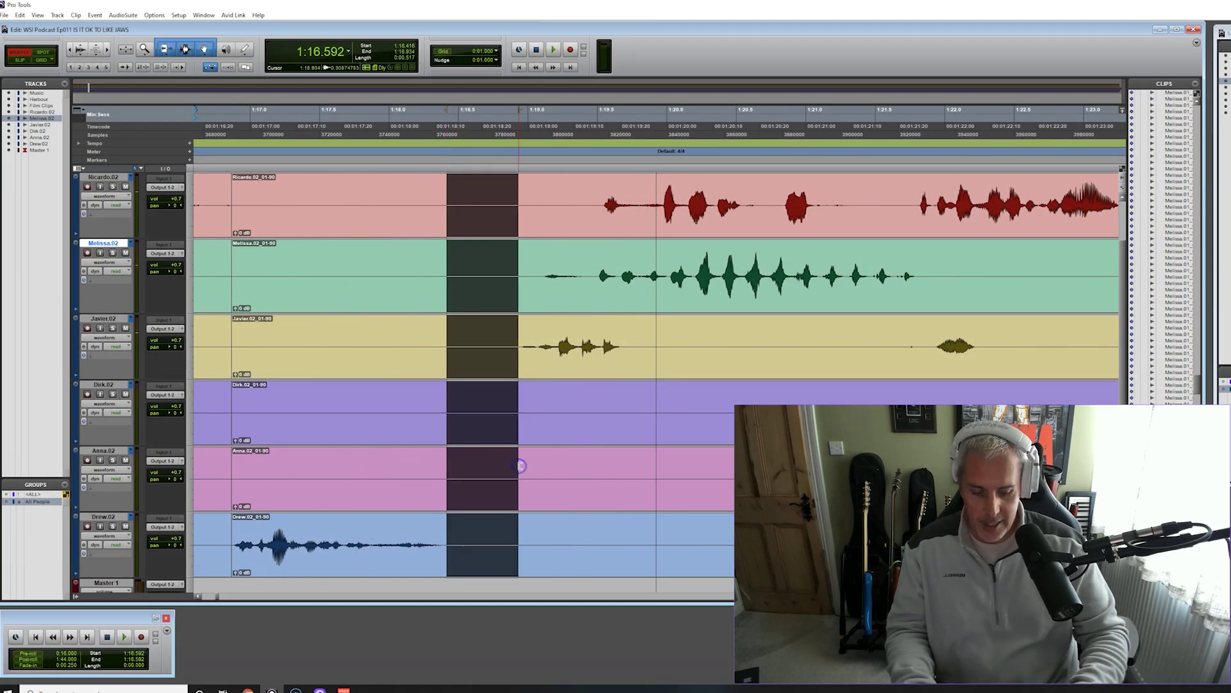
key("Delete")
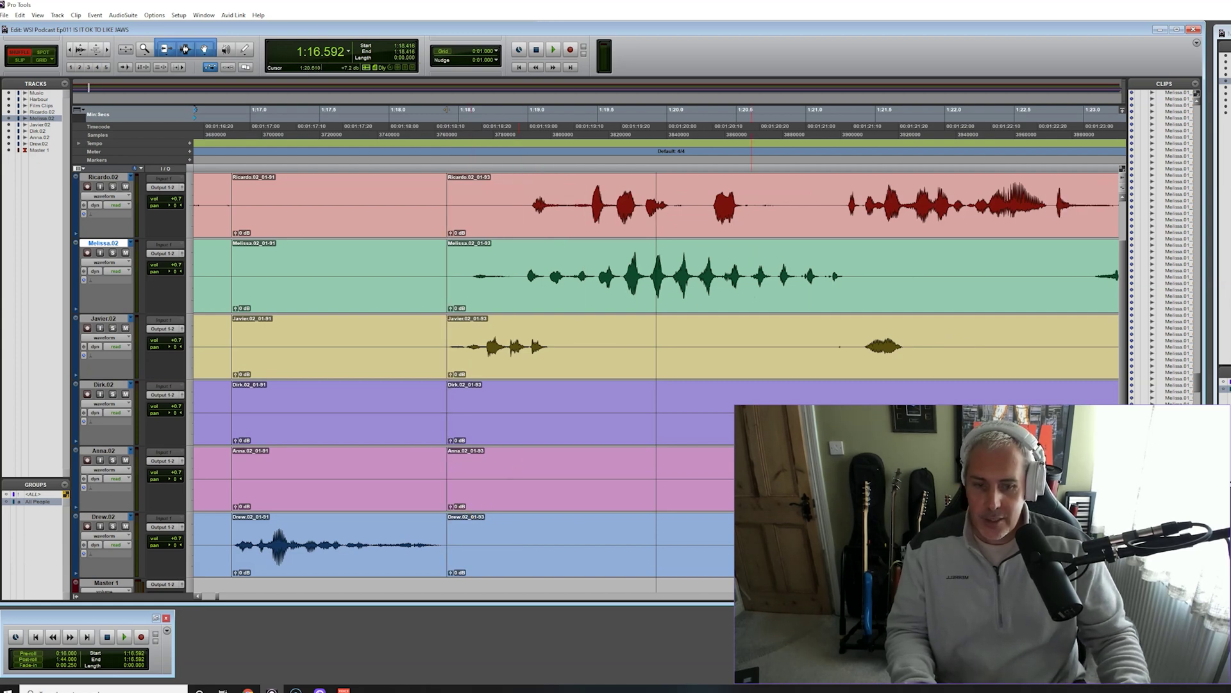
key("ctrl+bracketleft")
key("ctrl+bracketleft")
key("ctrl+bracketleft")
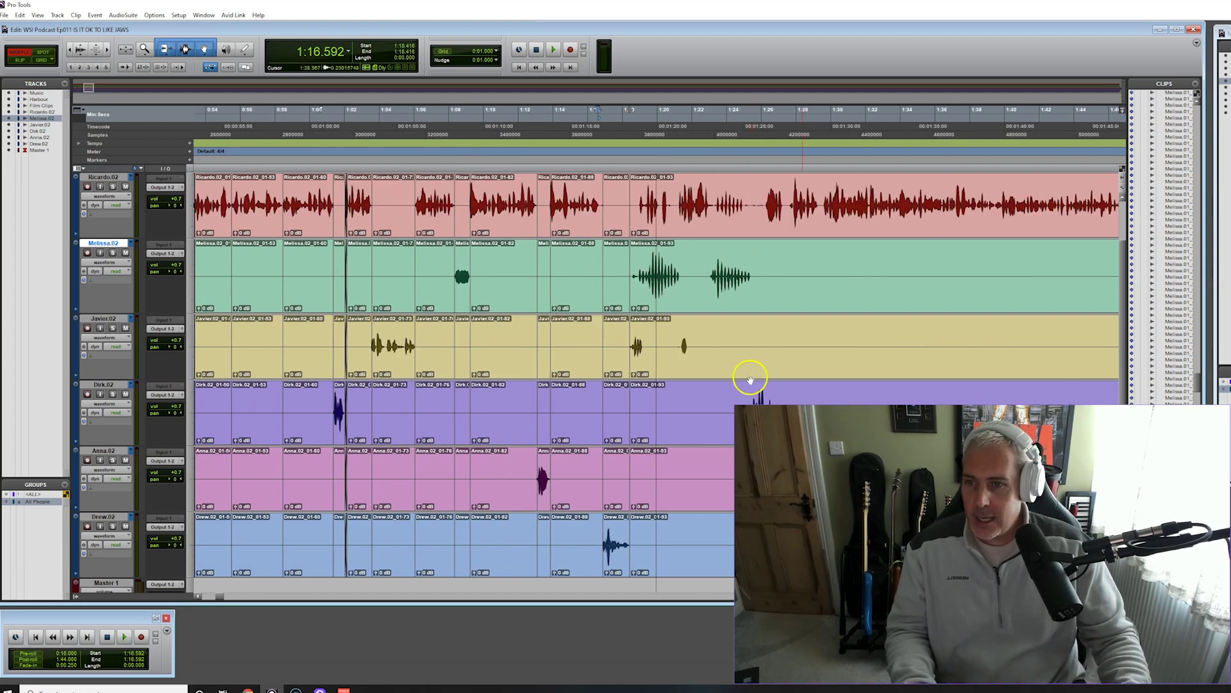
key("space")
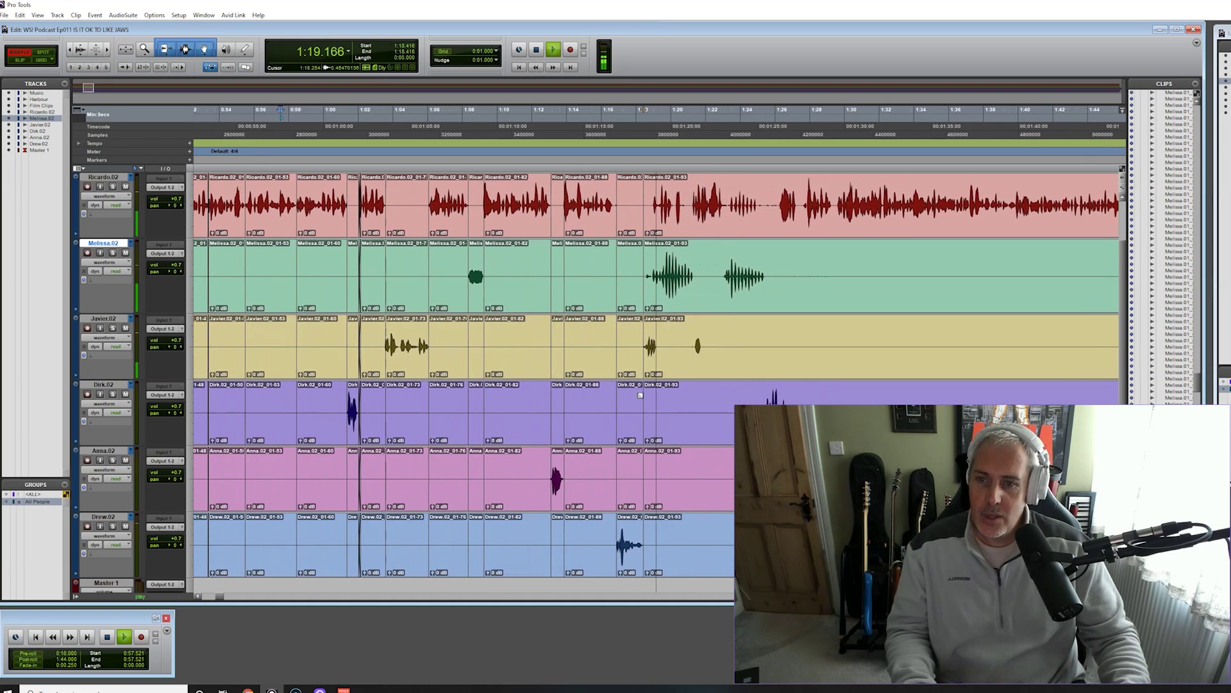
key("space")
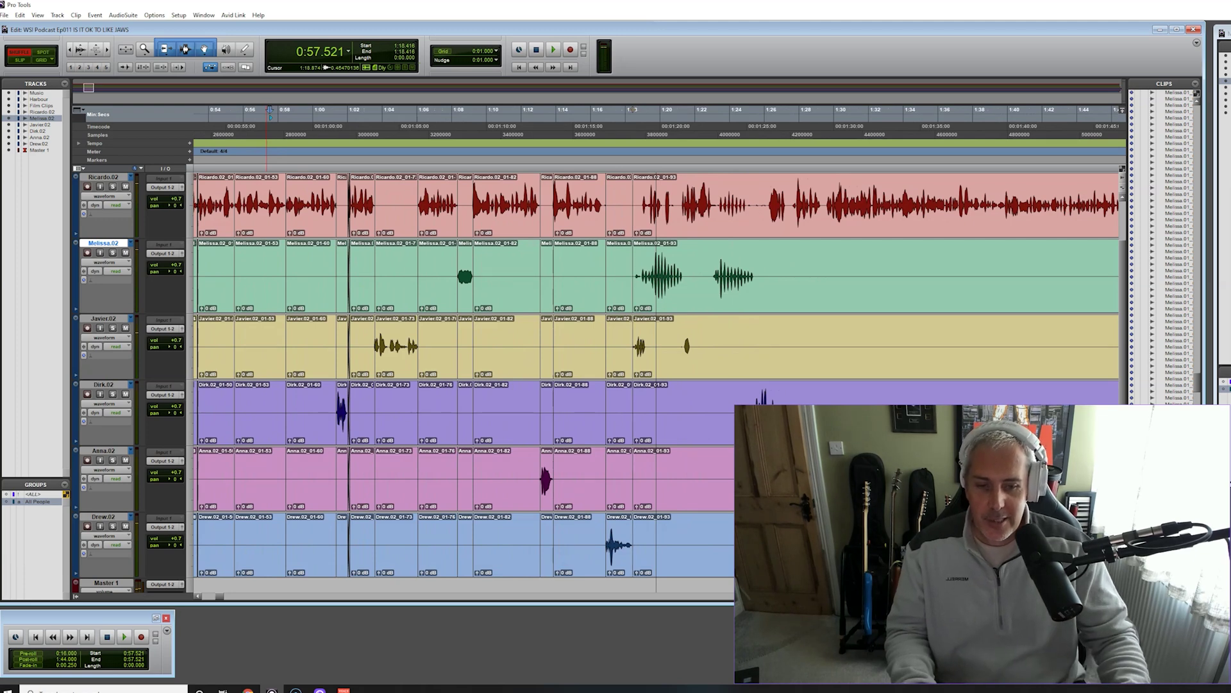
key("ctrl+bracketright")
key("ctrl+bracketright")
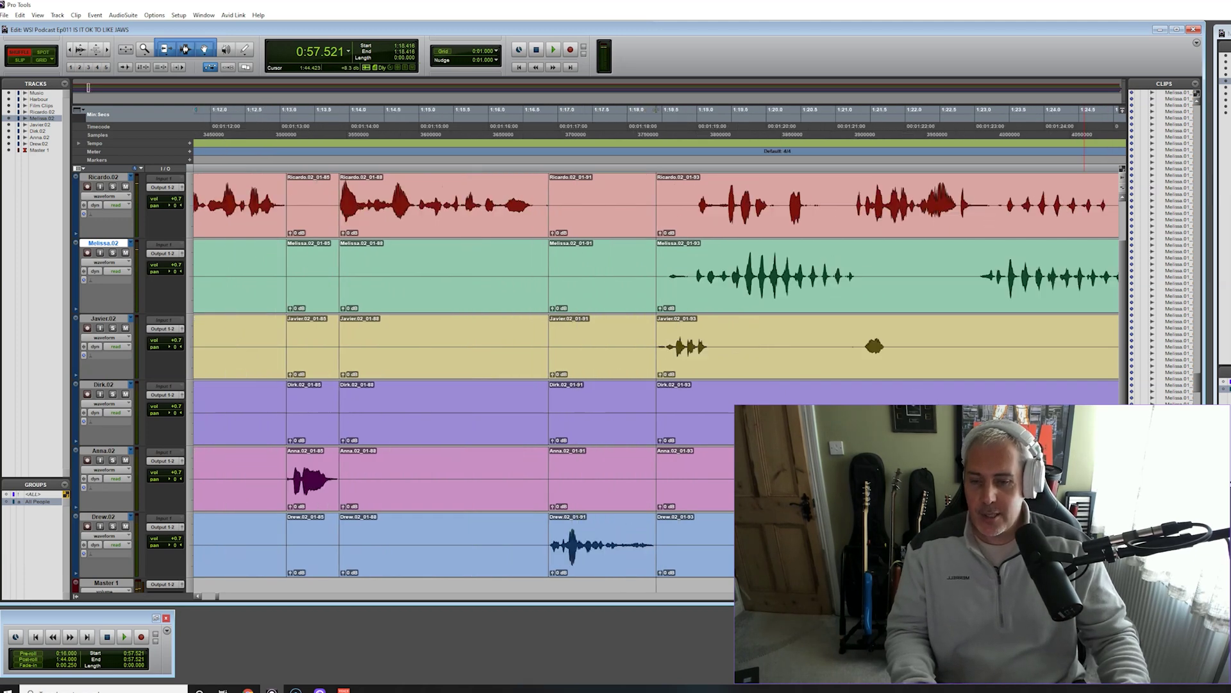
key("ctrl+bracketleft")
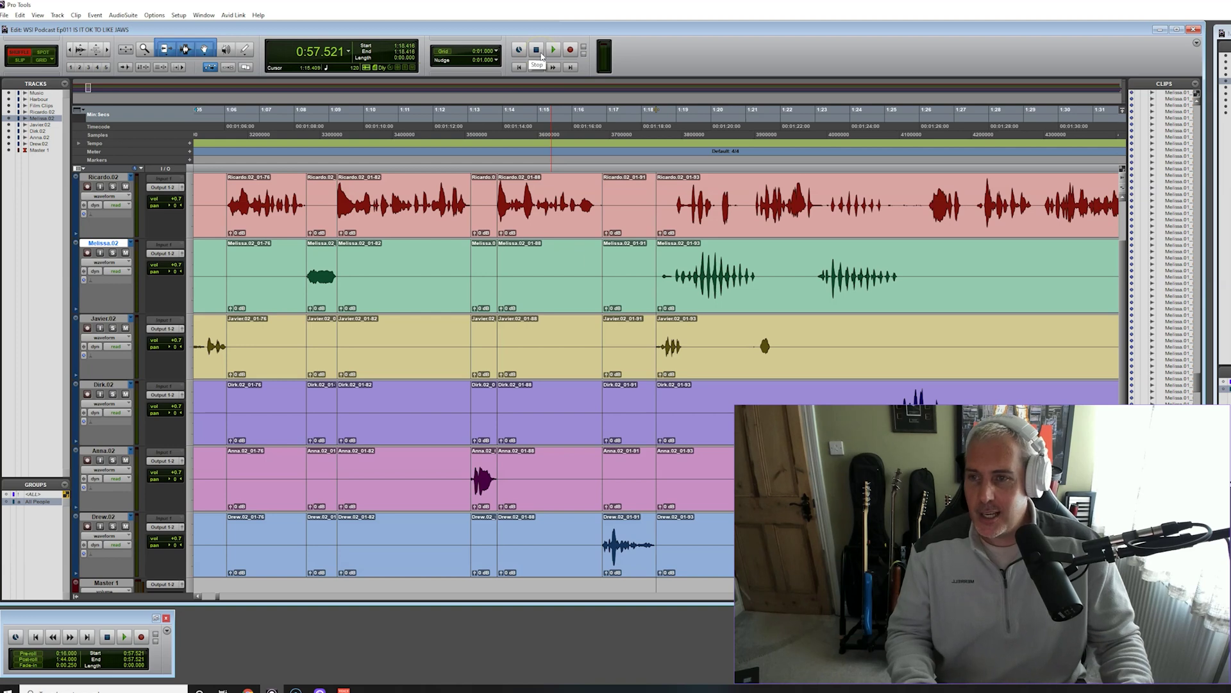
left_click(540, 54)
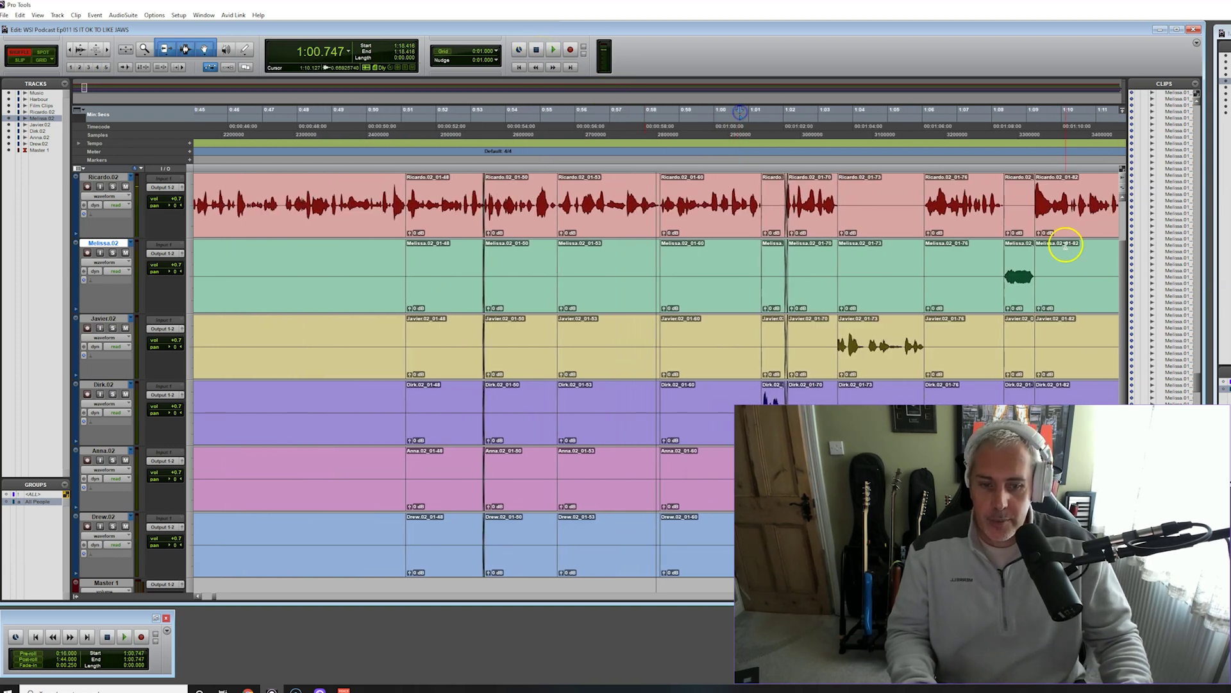
scroll(657, 341, "right", 8)
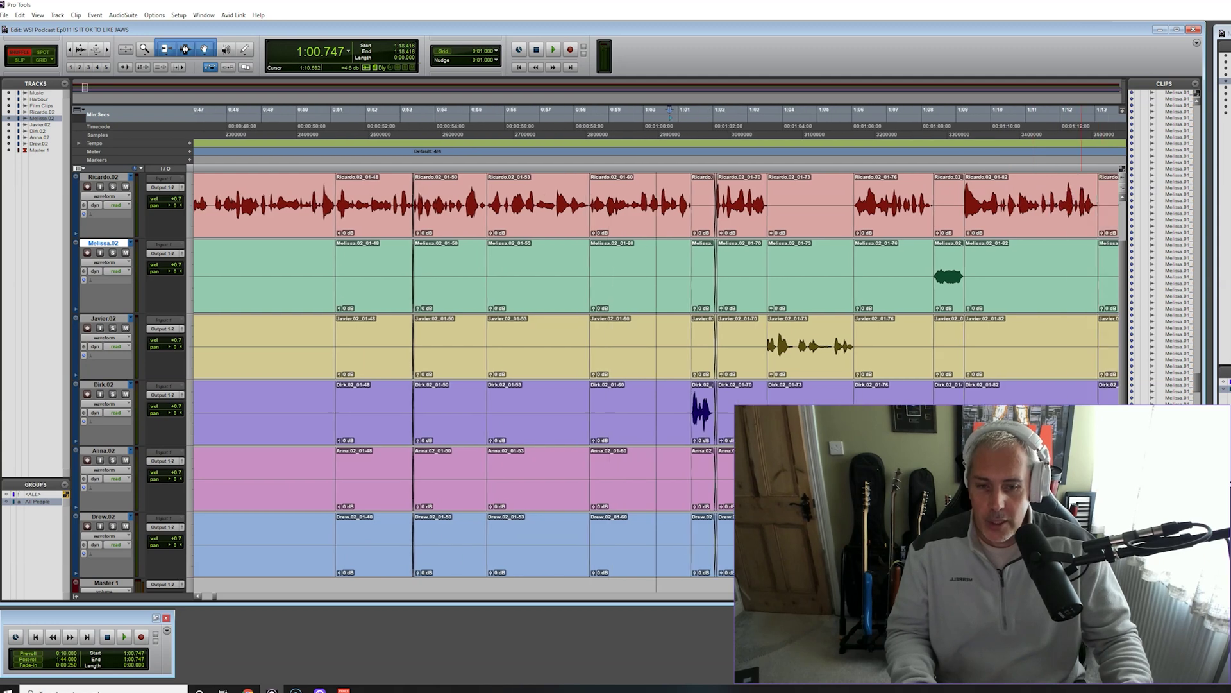
scroll(656, 341, "right", 7)
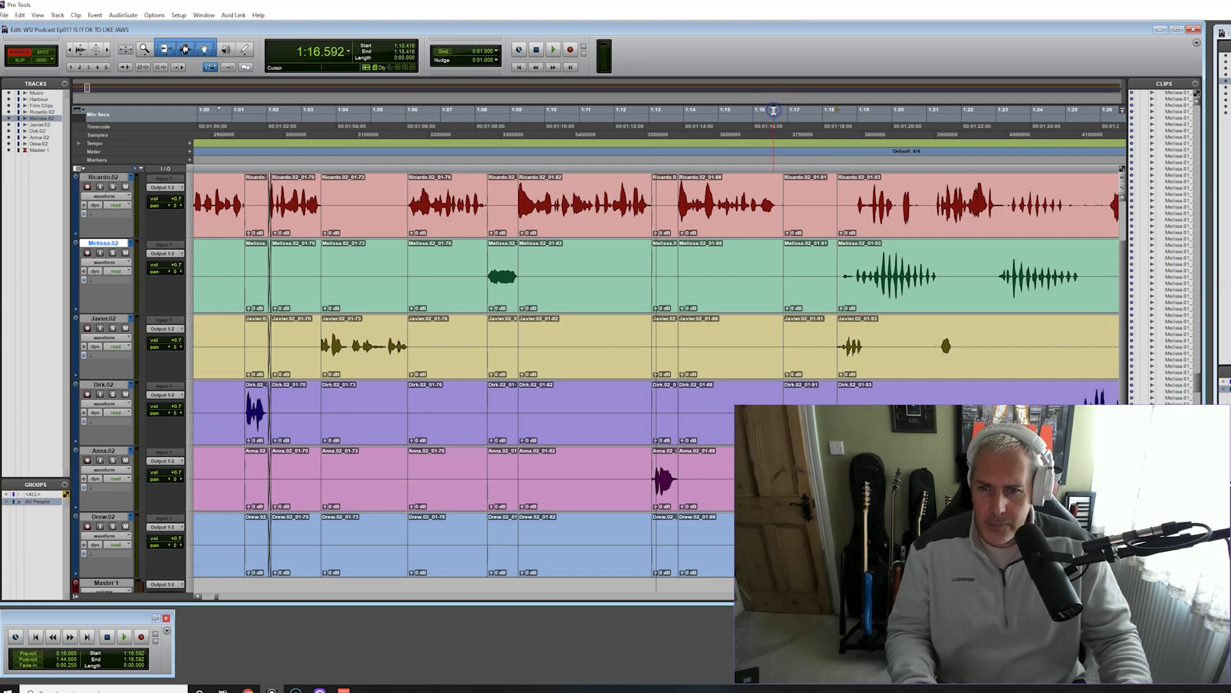
key("space")
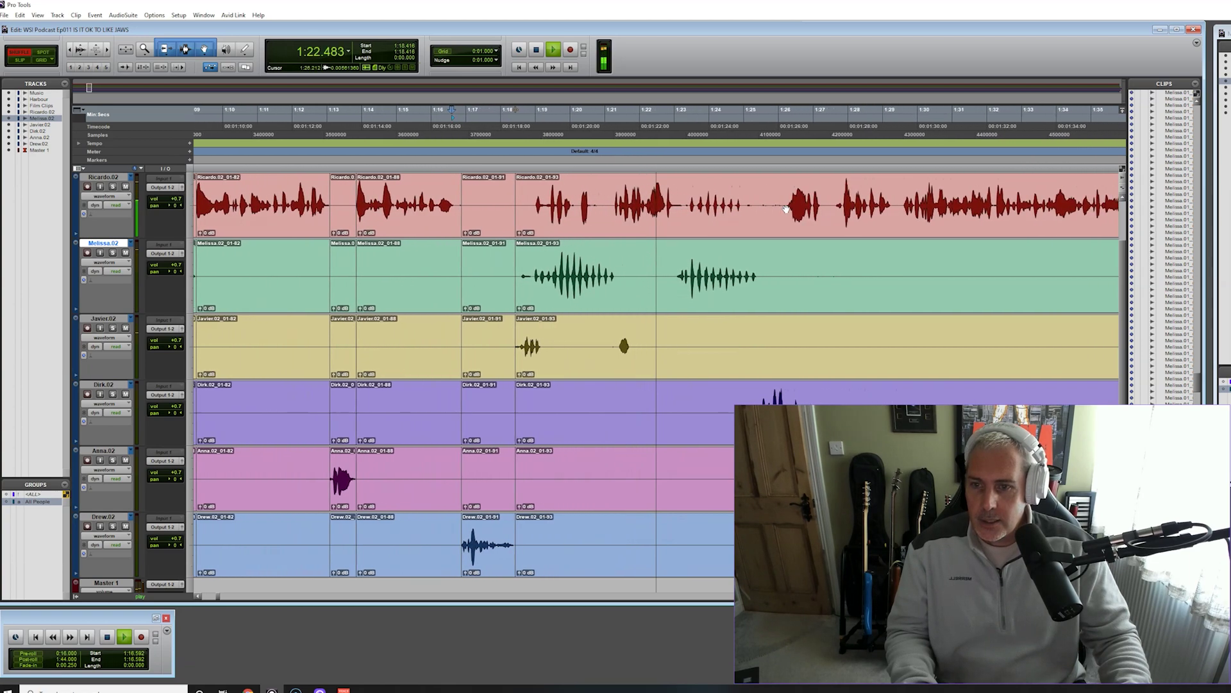
left_click(442, 265)
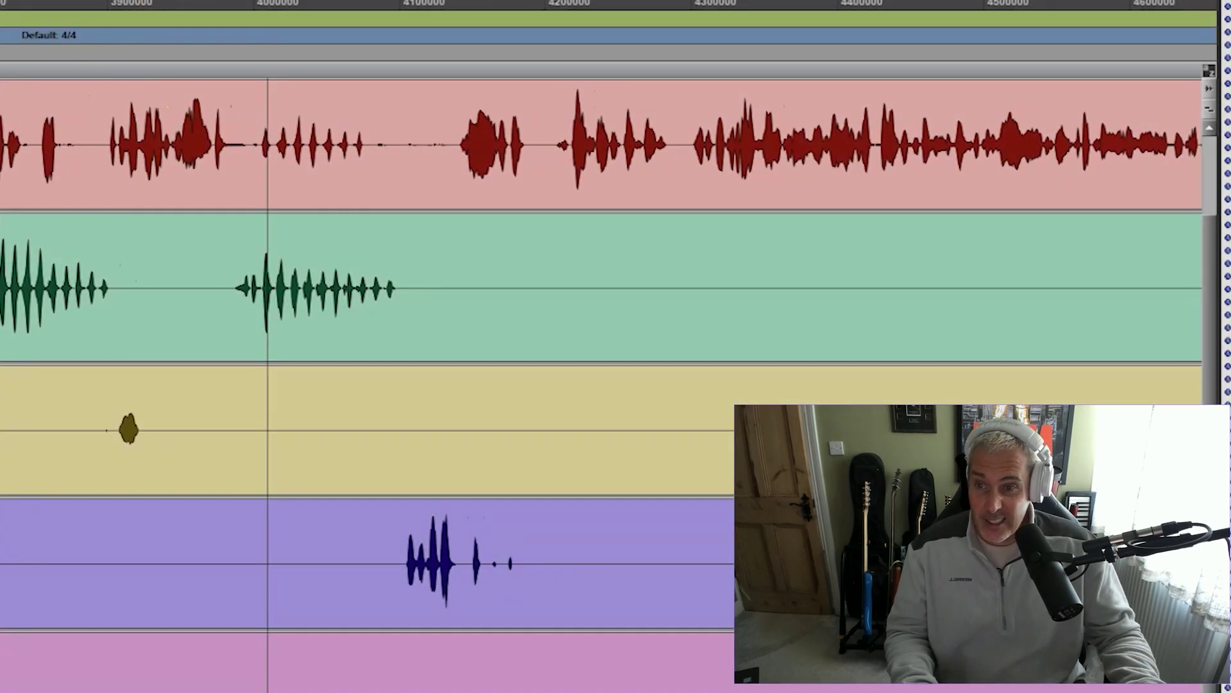
key("space")
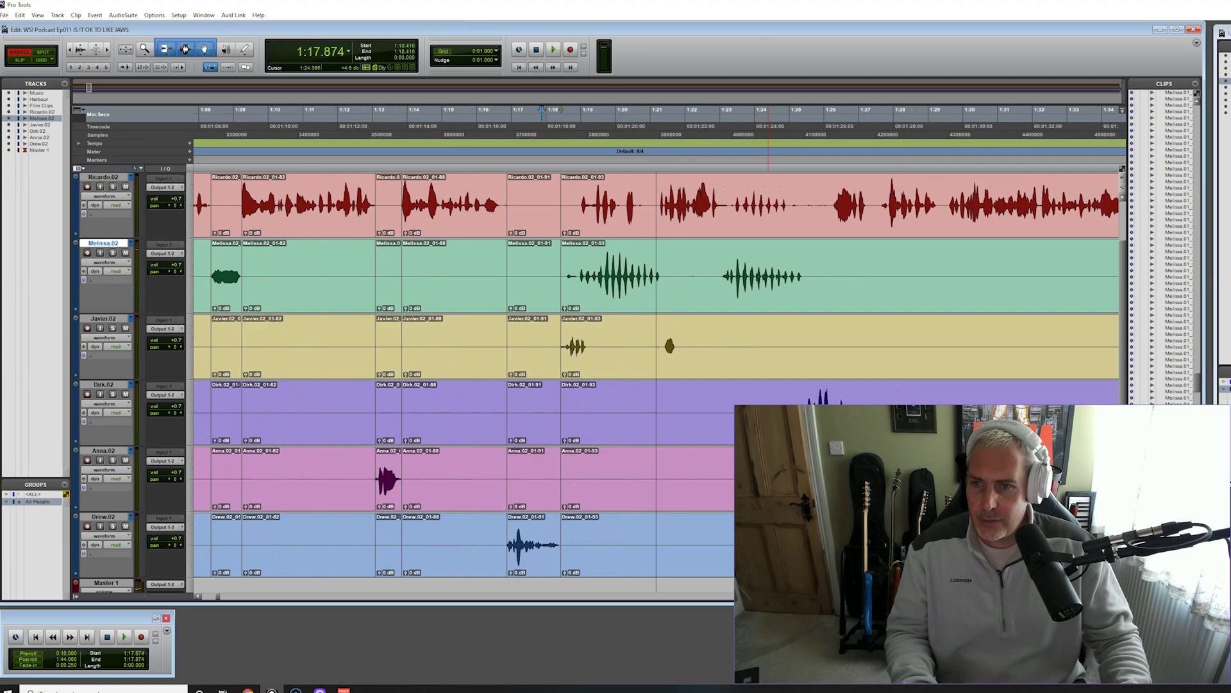
key("space")
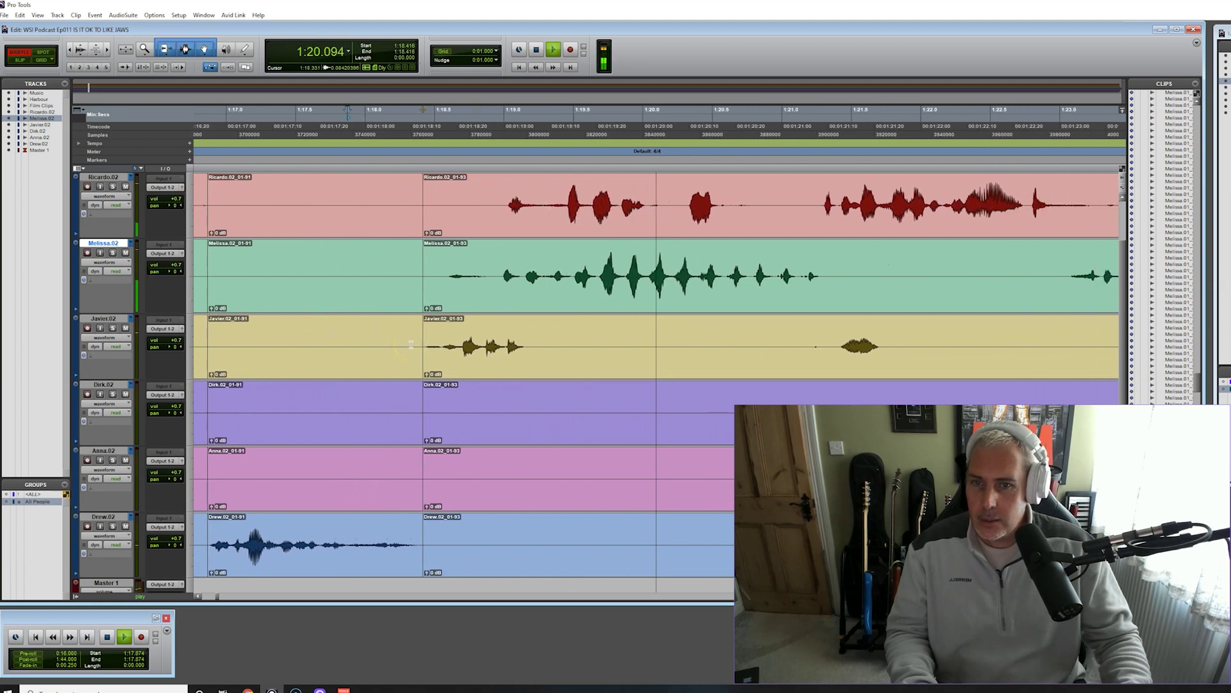
key("space")
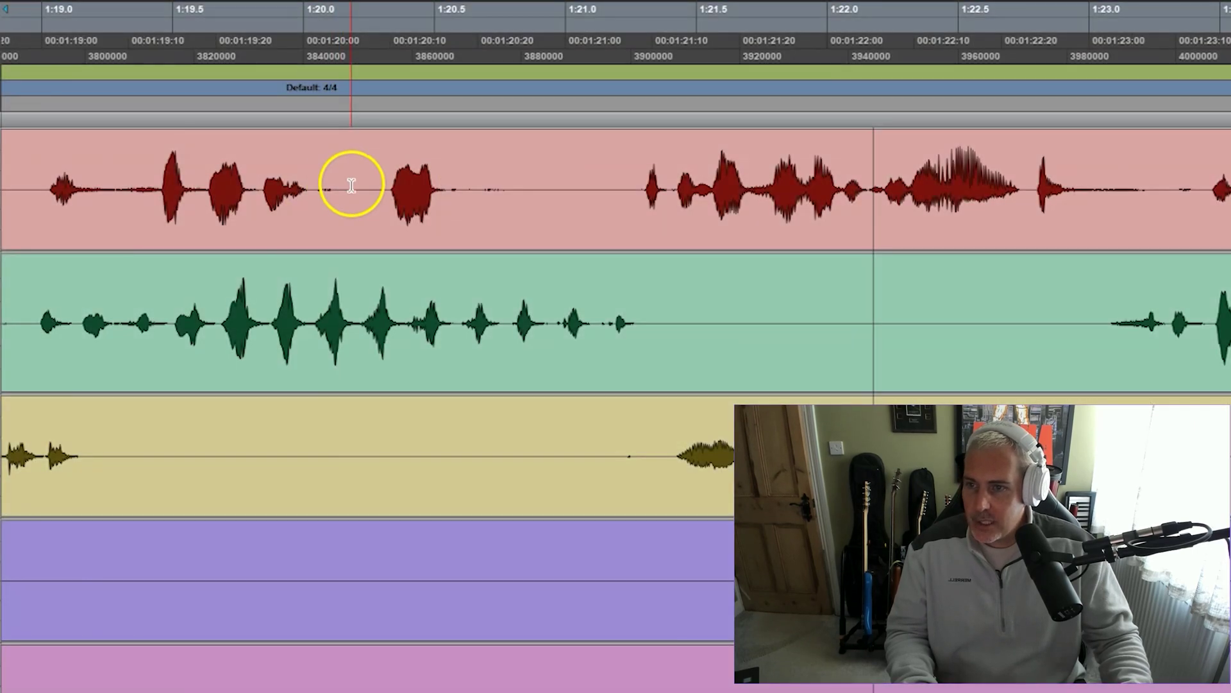
left_click_drag(380, 202, 491, 216)
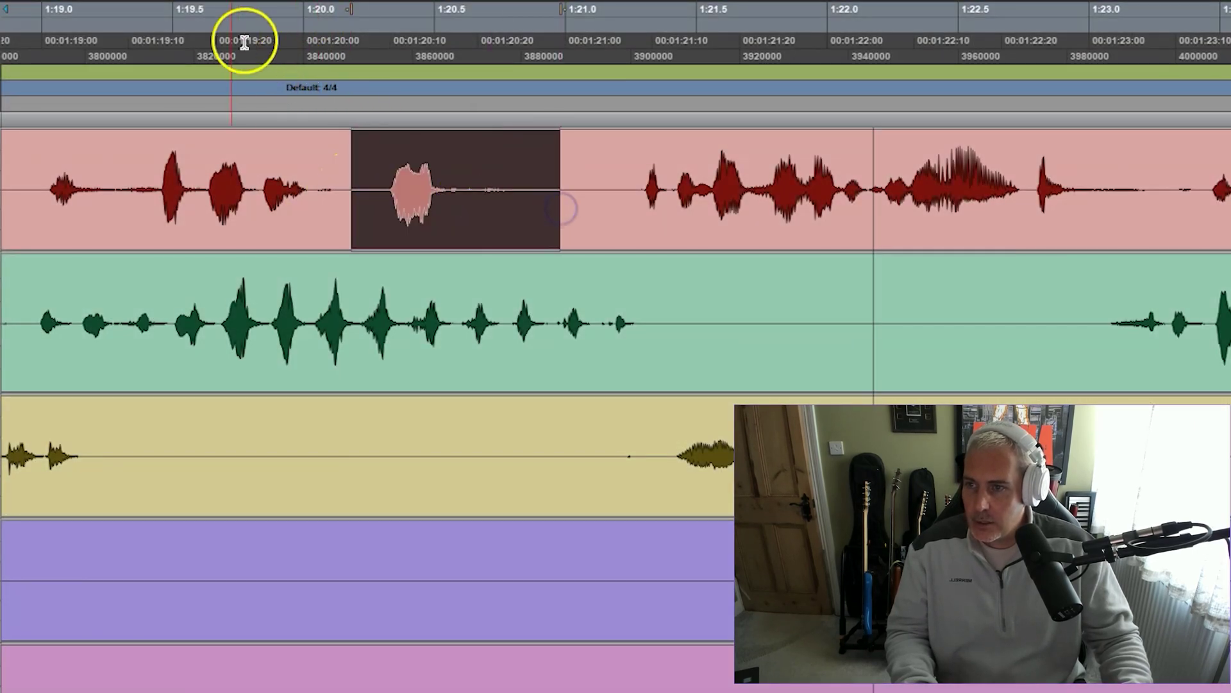
left_click(154, 26)
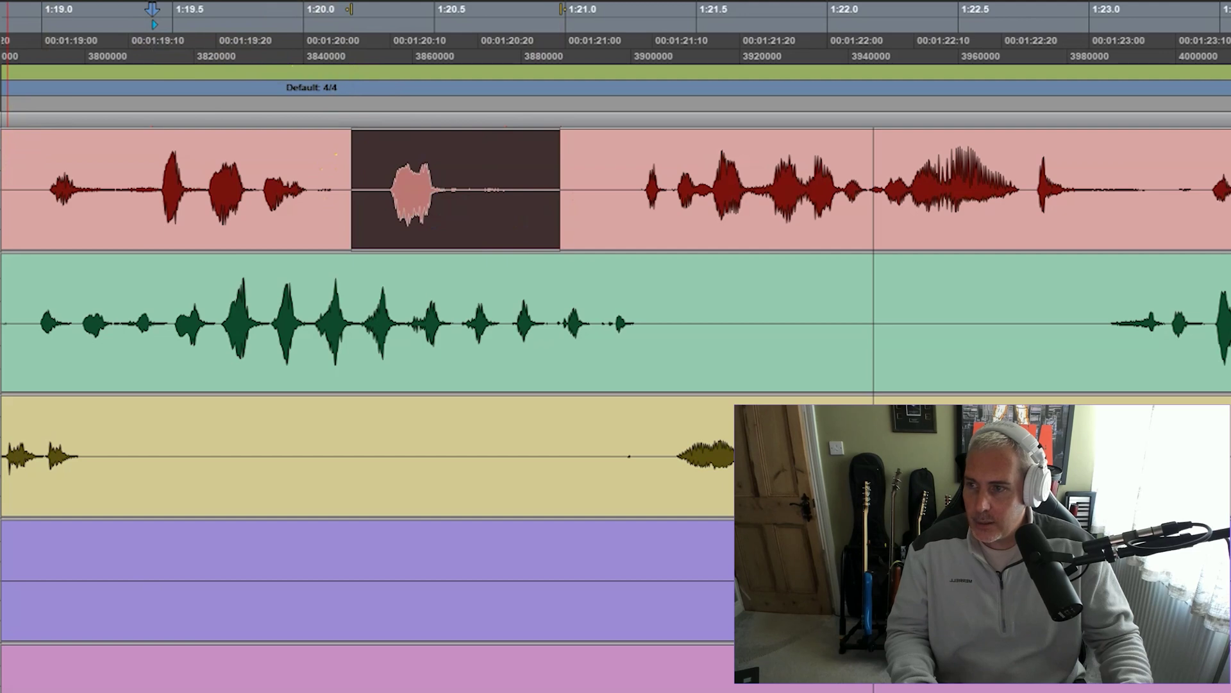
key("space")
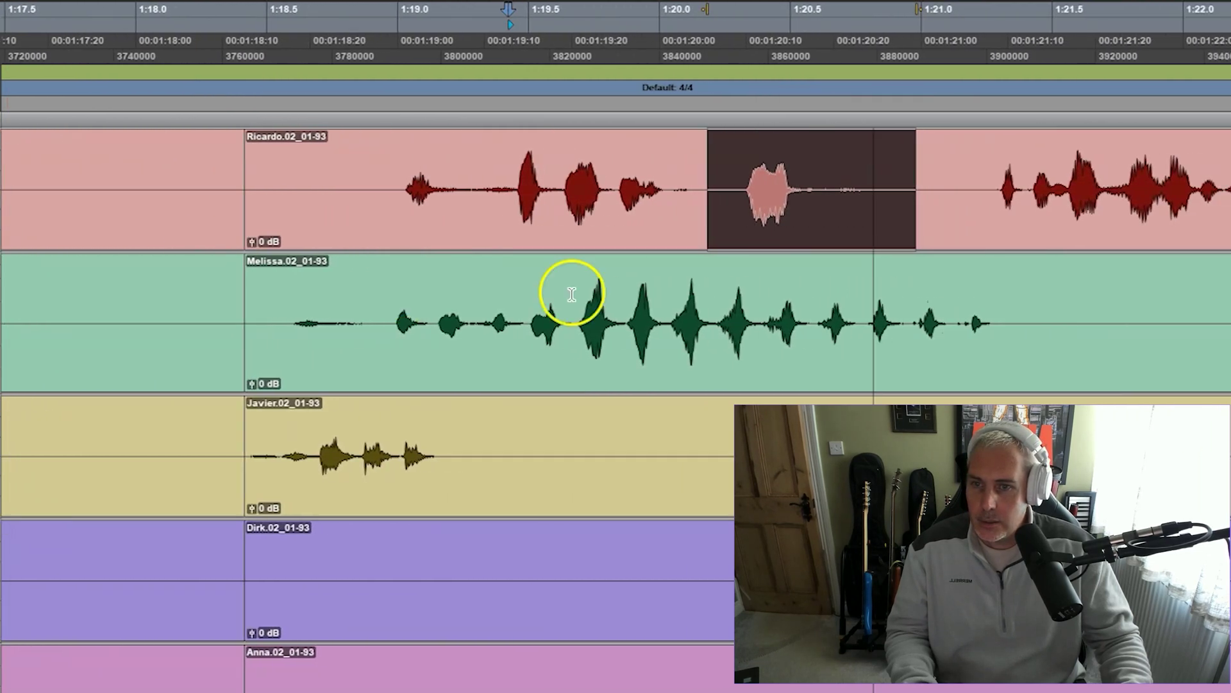
key("space")
key("Delete")
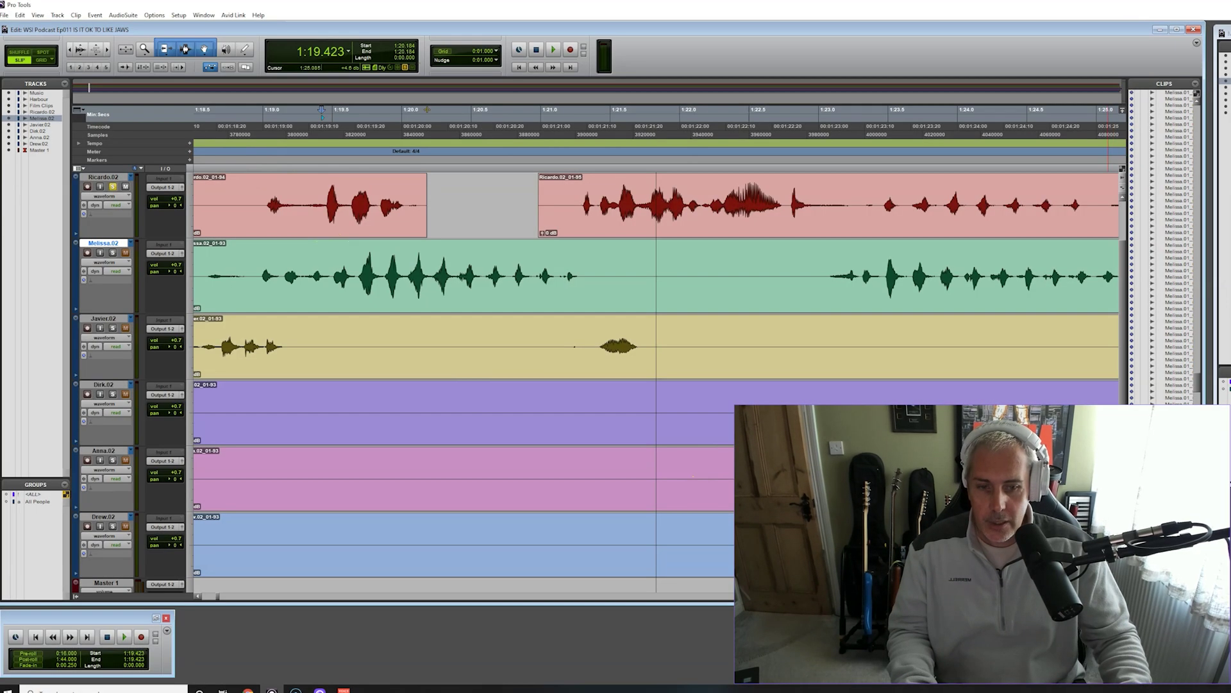
key("ctrl+bracketleft")
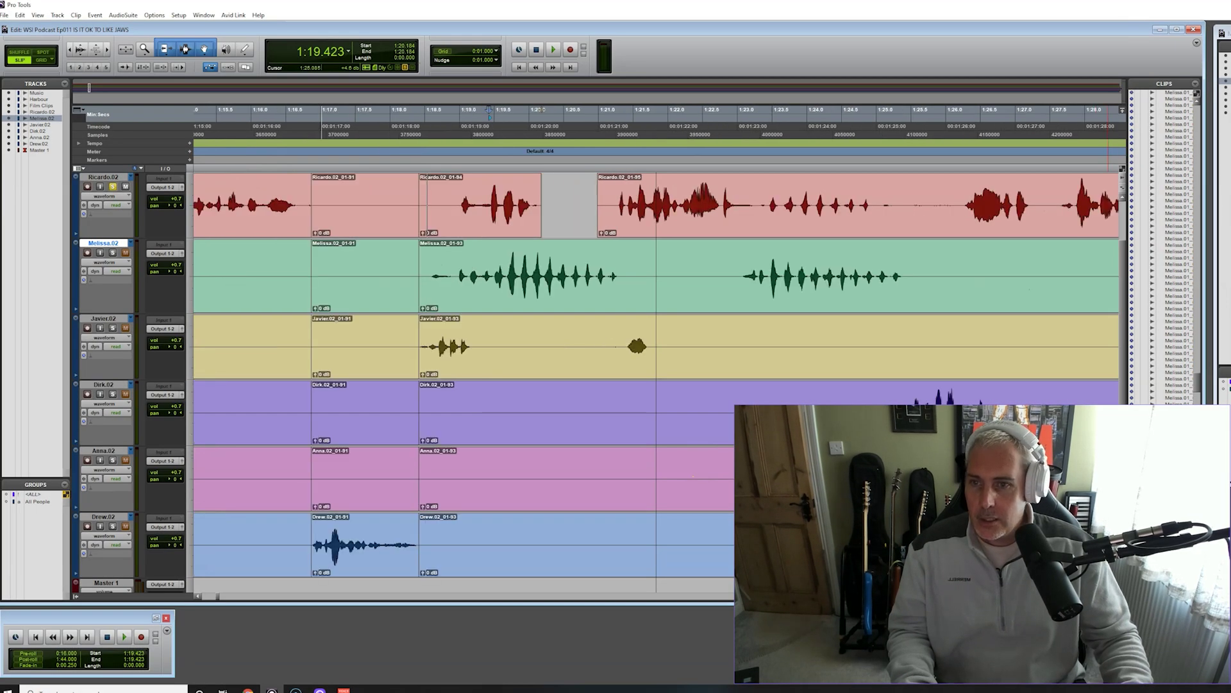
key("ctrl+bracketleft")
left_click(570, 220)
key("space")
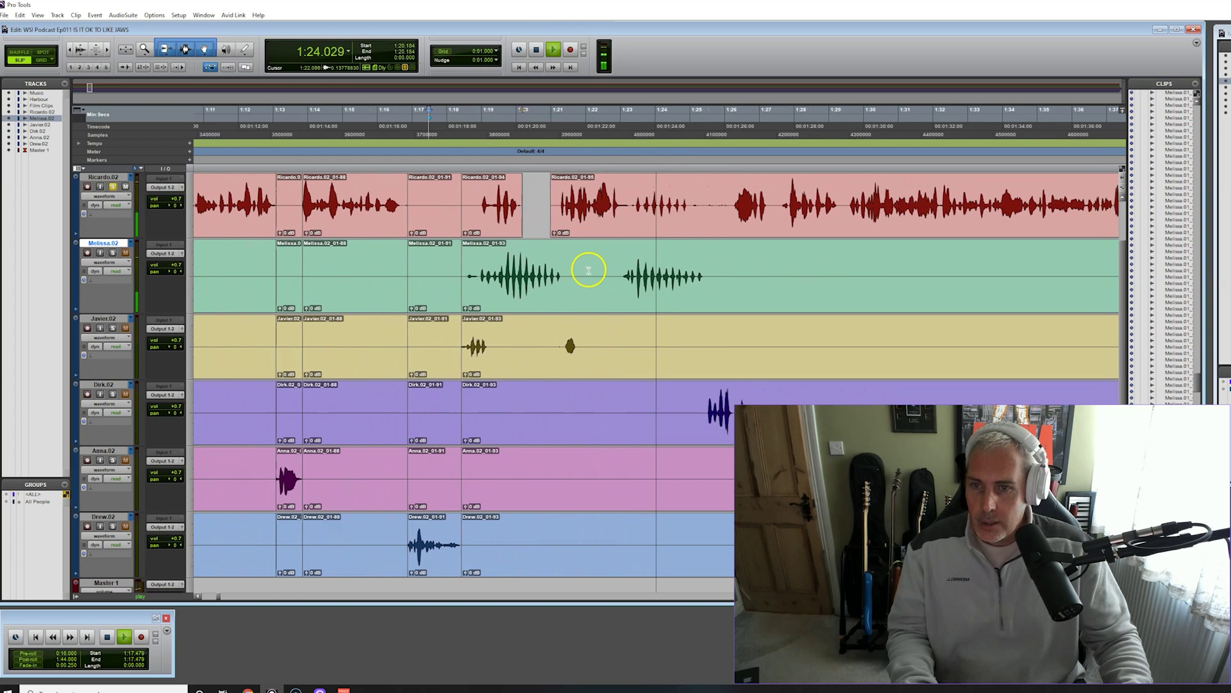
key("space")
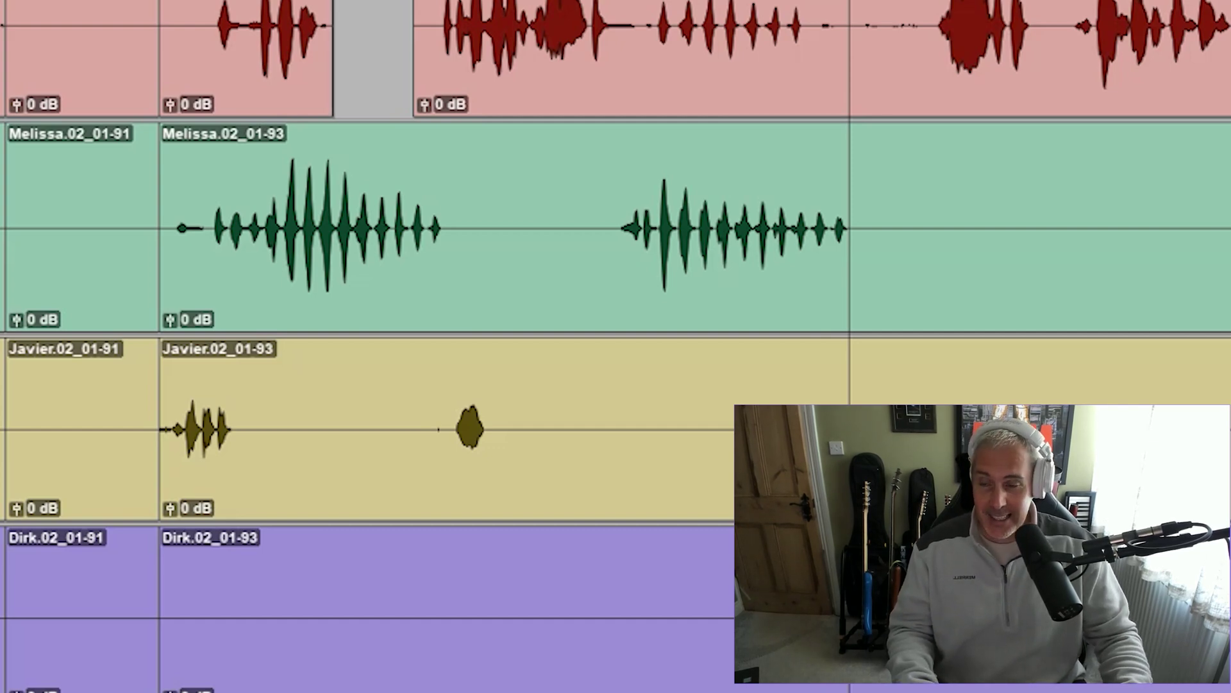
key("space")
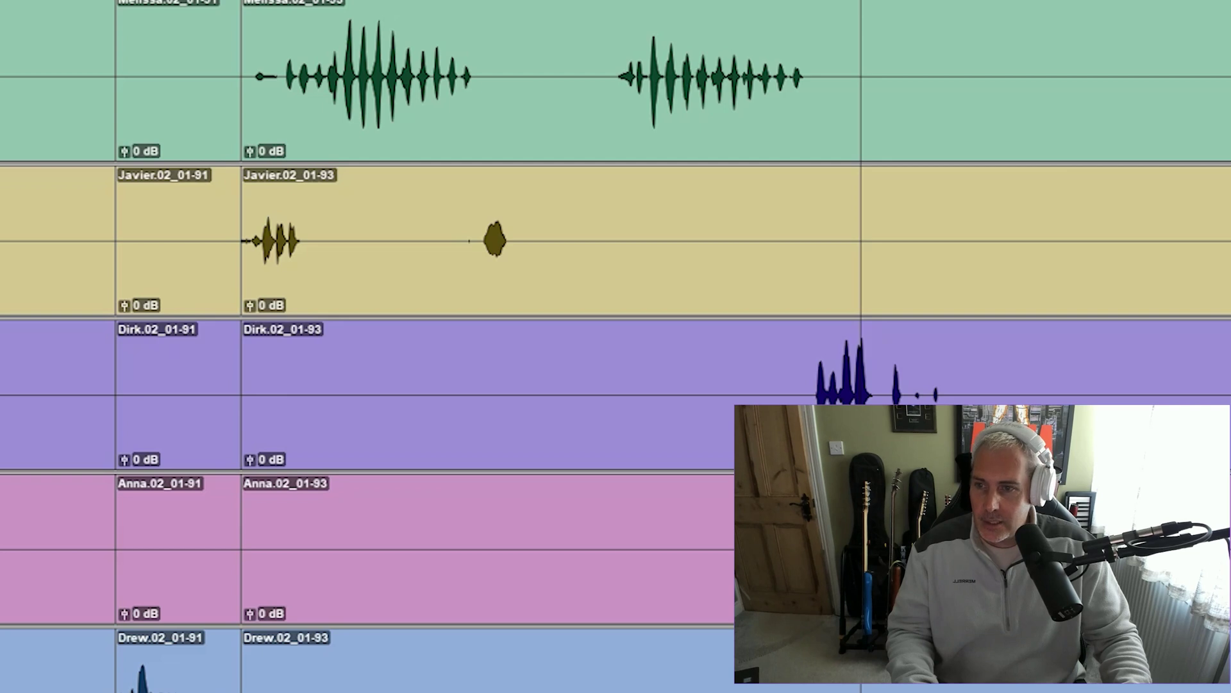
key("t")
key("space")
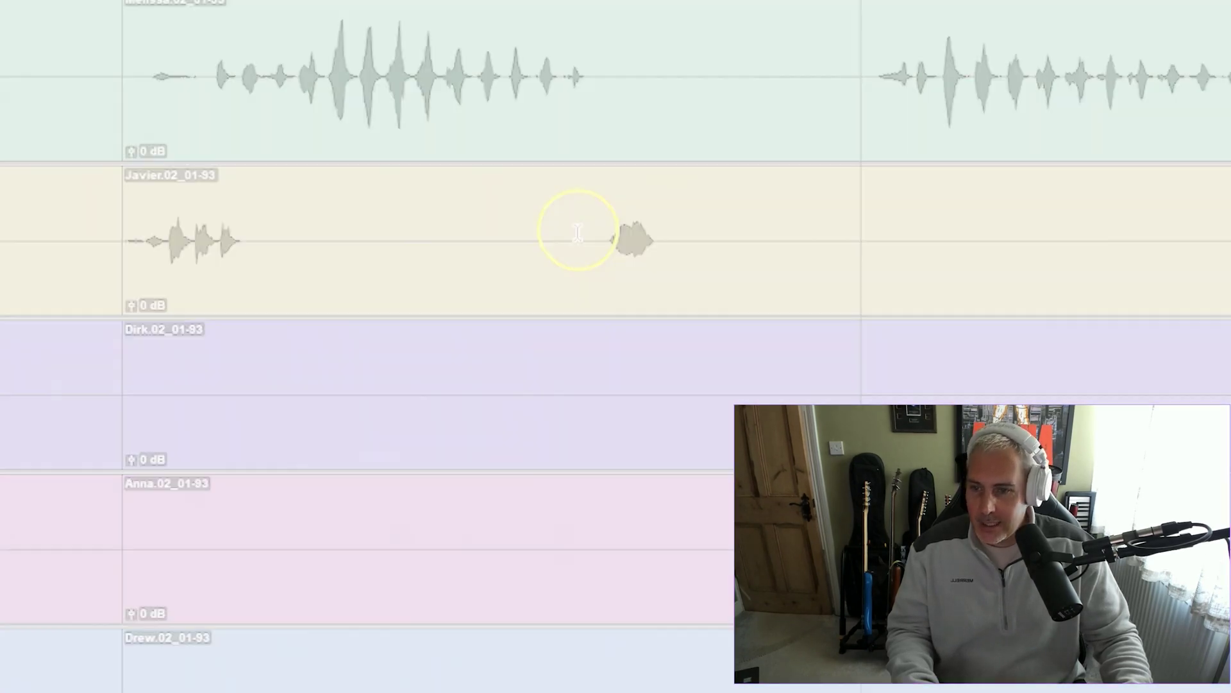
left_click_drag(577, 241, 711, 241)
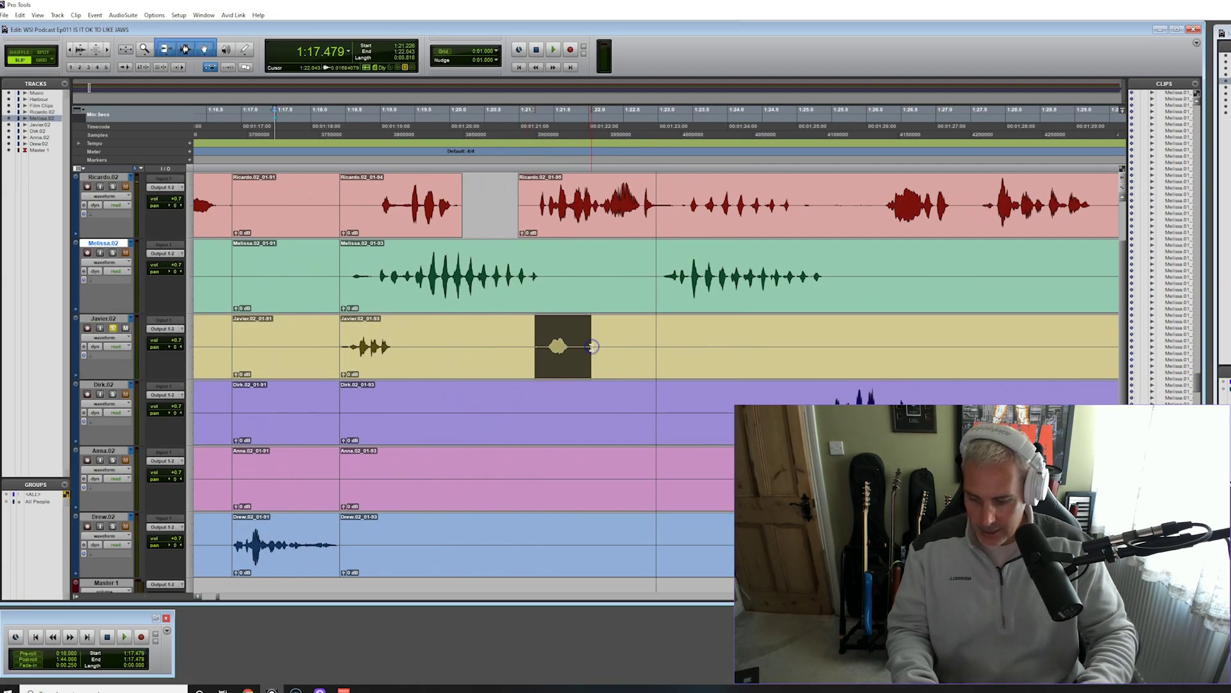
key("Delete")
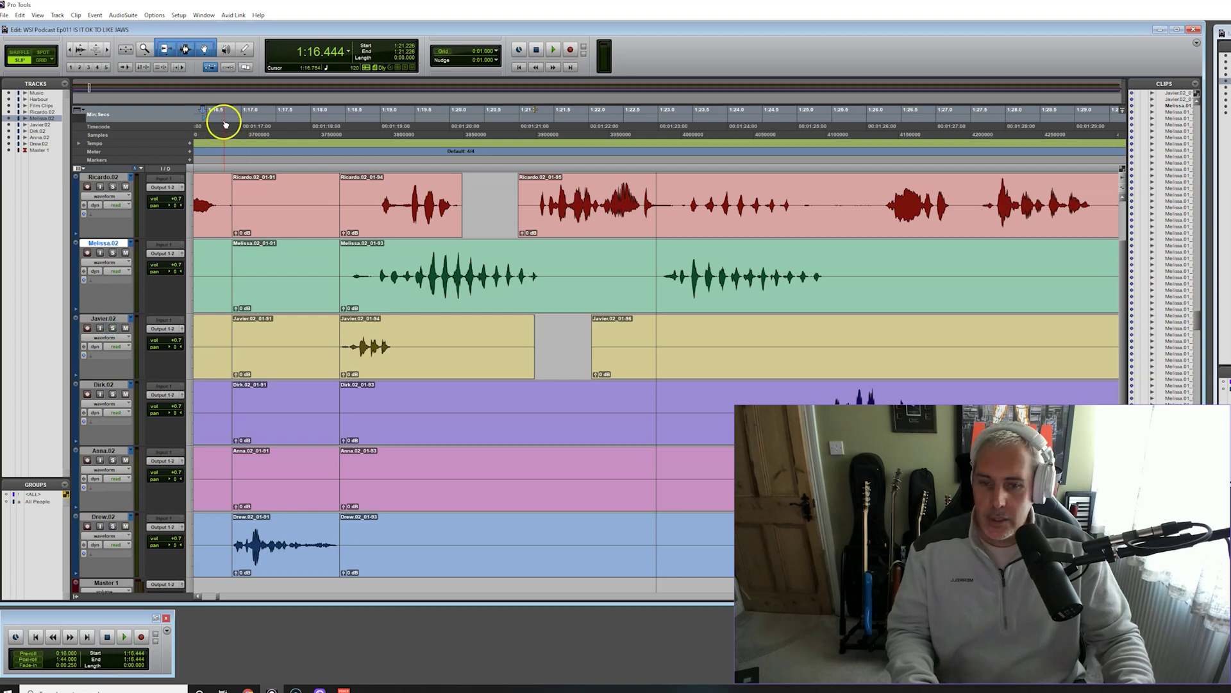
key("space")
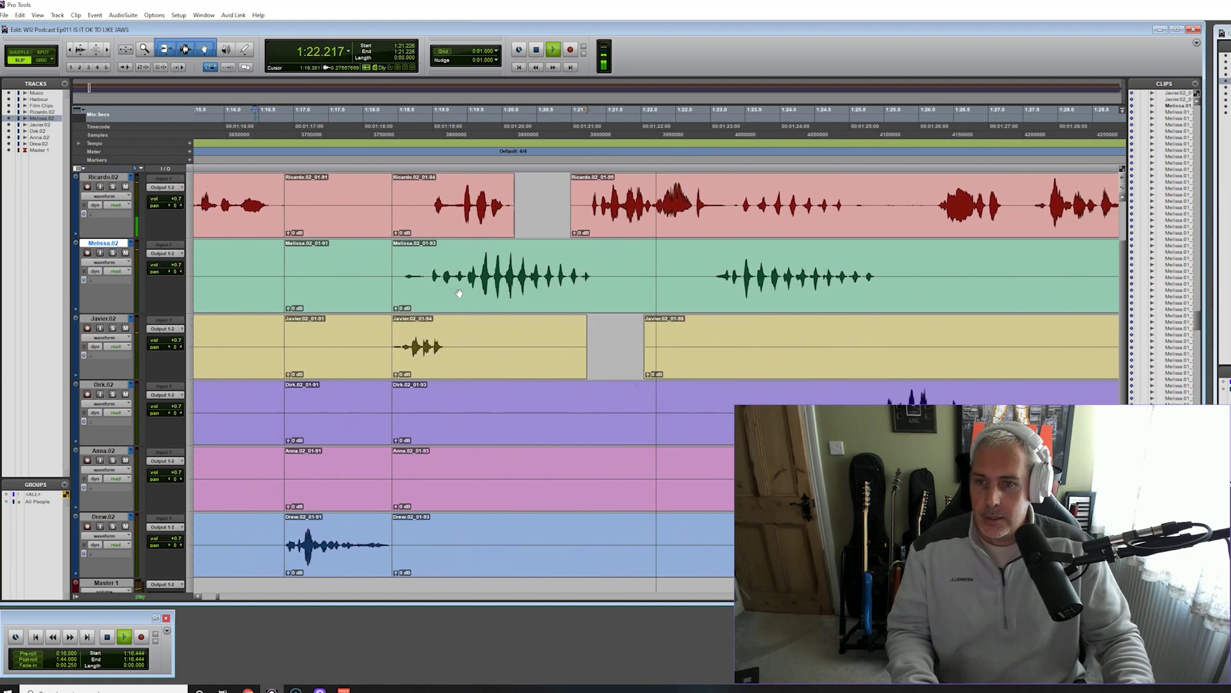
key("space")
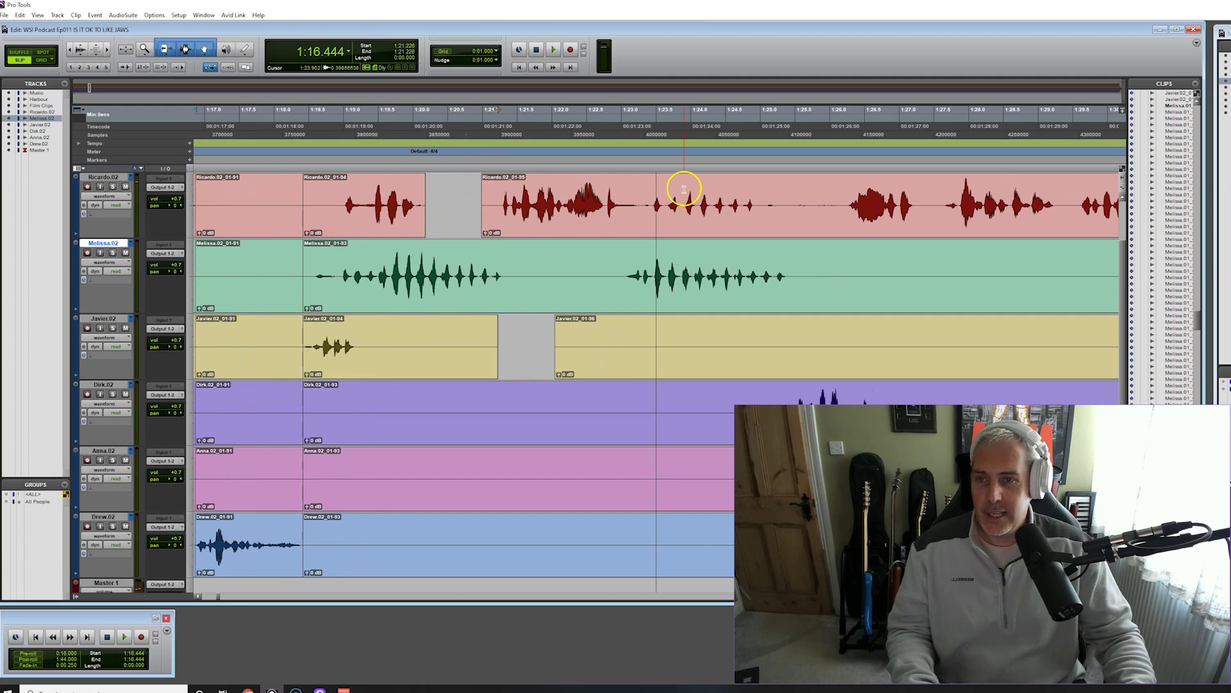
left_click(475, 115)
key("space")
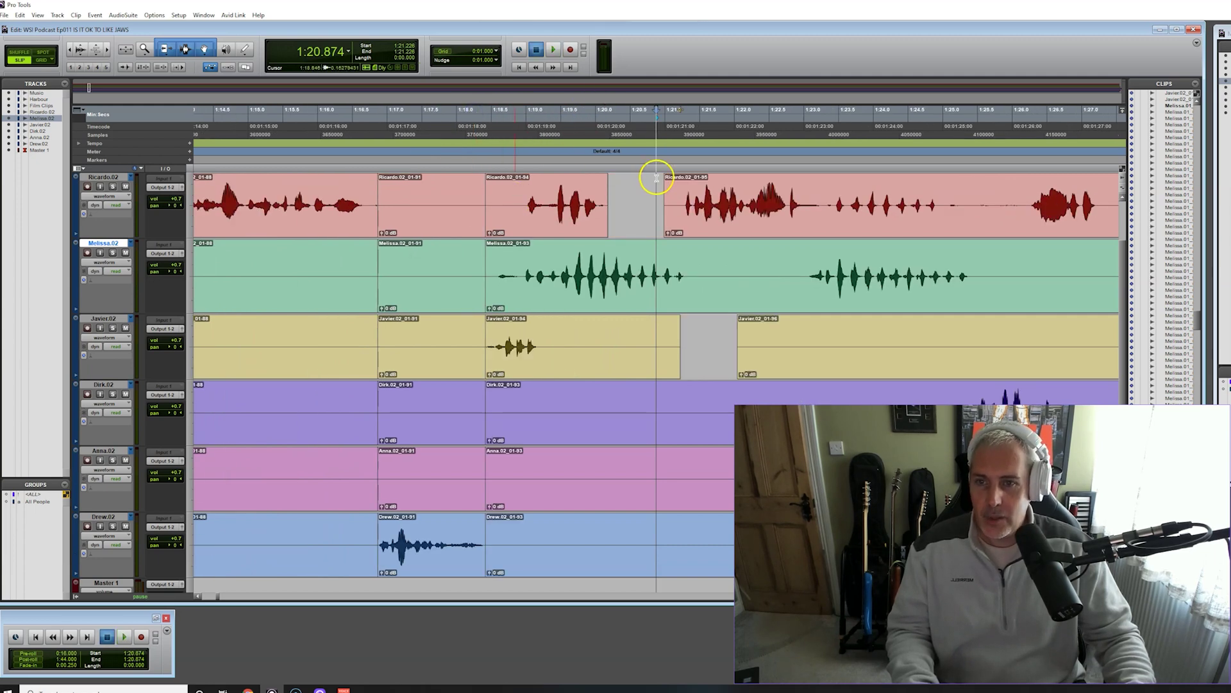
left_click(459, 115)
key("space")
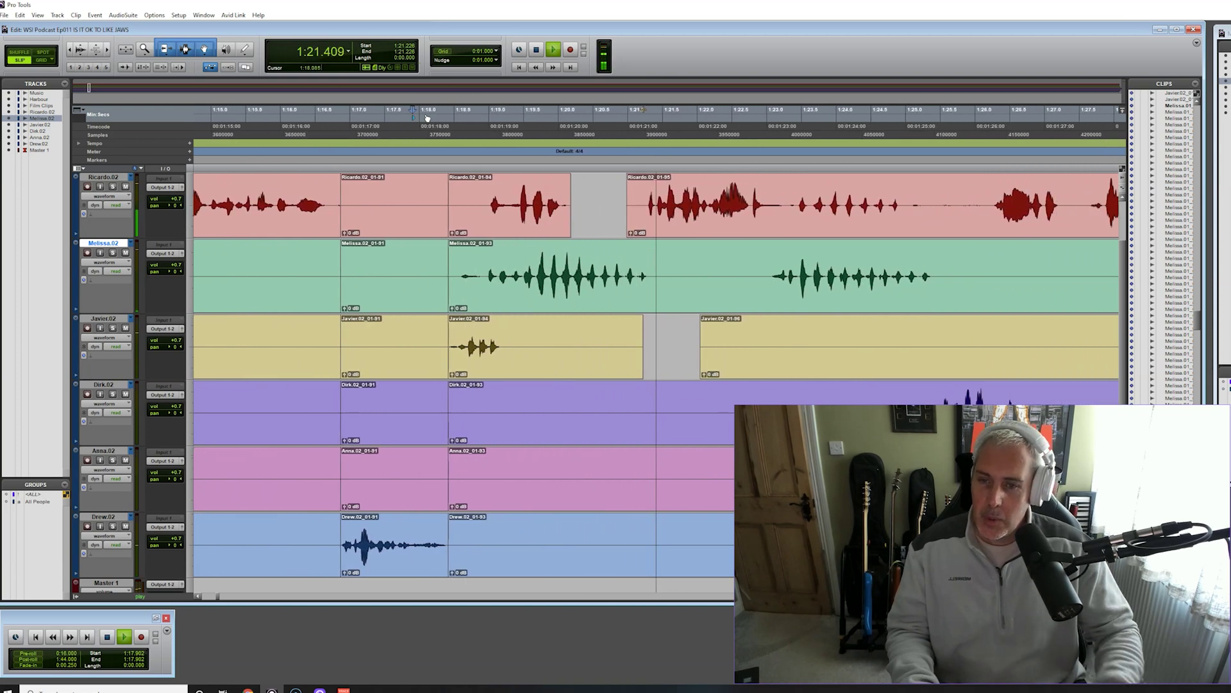
key("space")
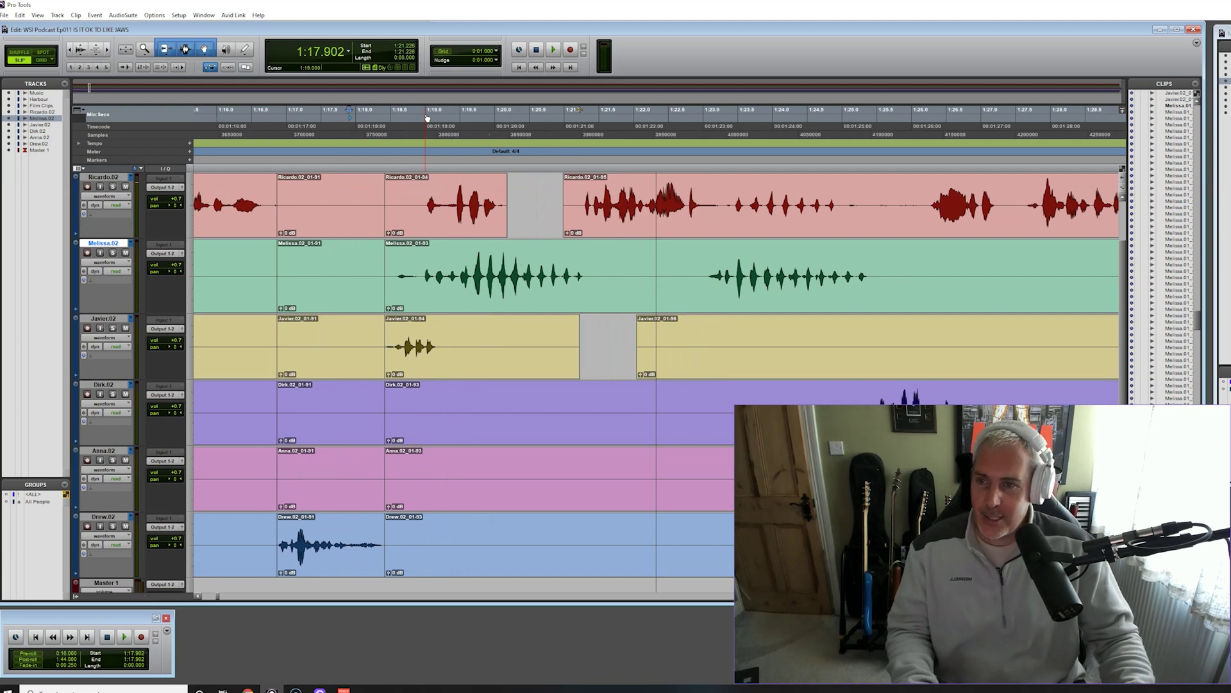
key("space")
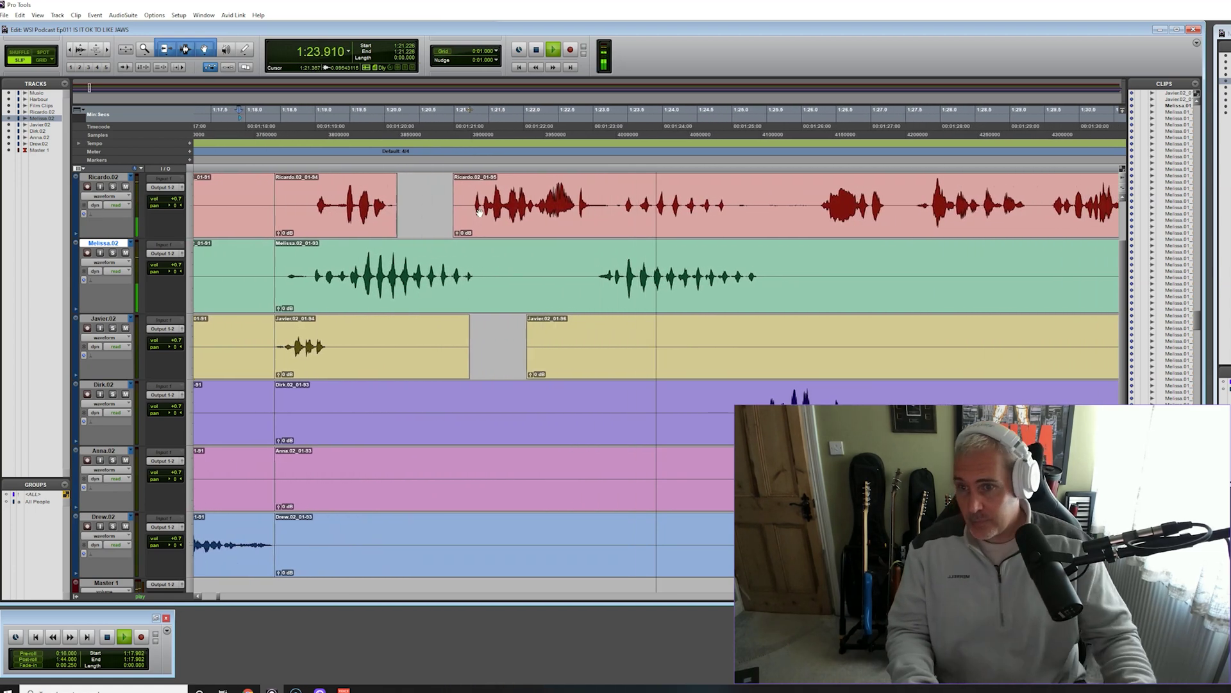
left_click(290, 119)
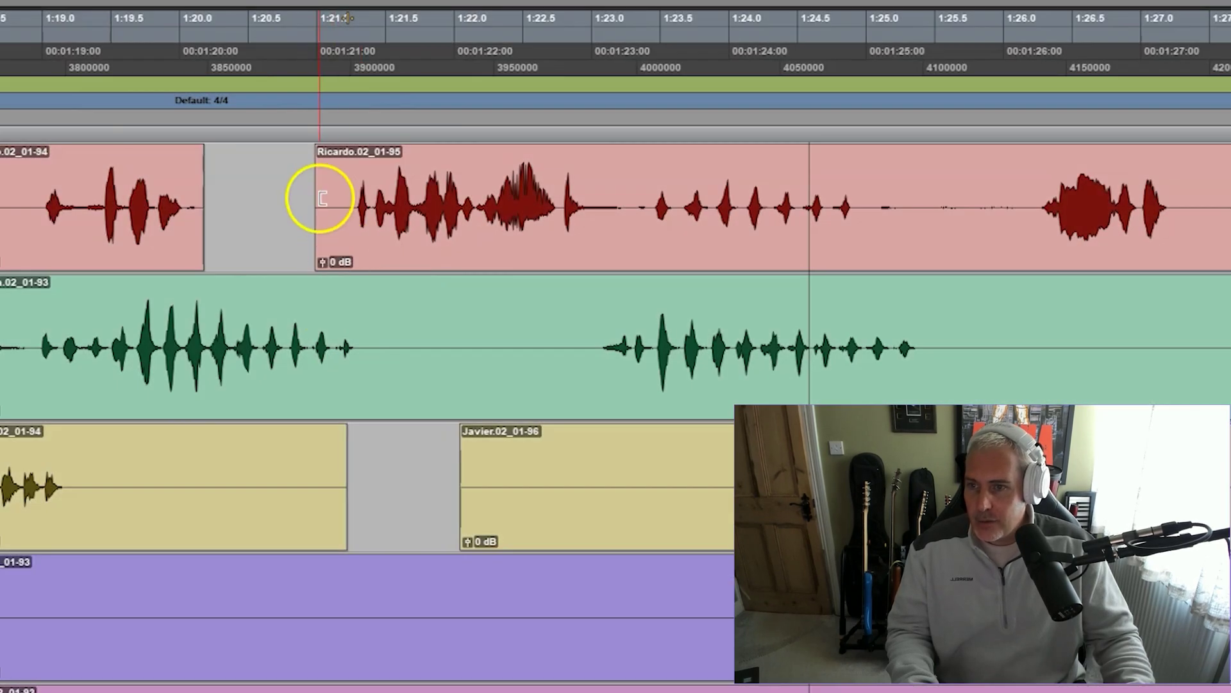
Trim Ricardo's red reply to start later and delete the overlapping Melissa phrase
left_click_drag(316, 198, 1025, 225)
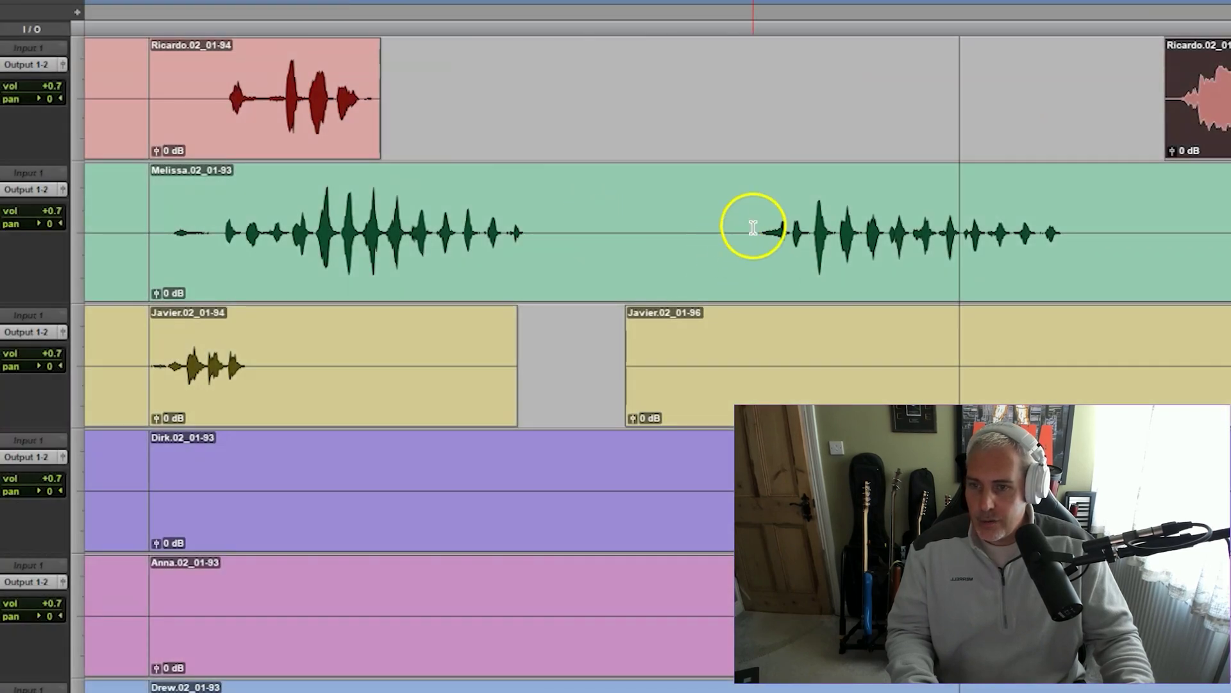
left_click_drag(742, 223, 1094, 264)
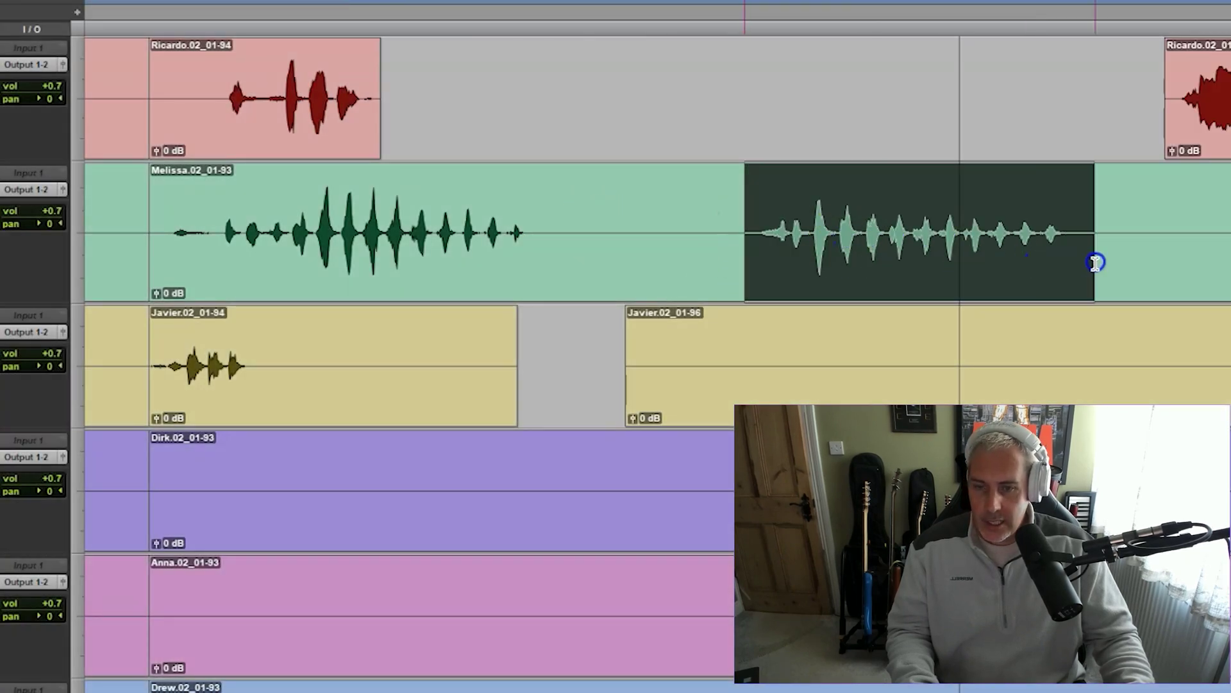
key("ctrl+e")
key("Delete")
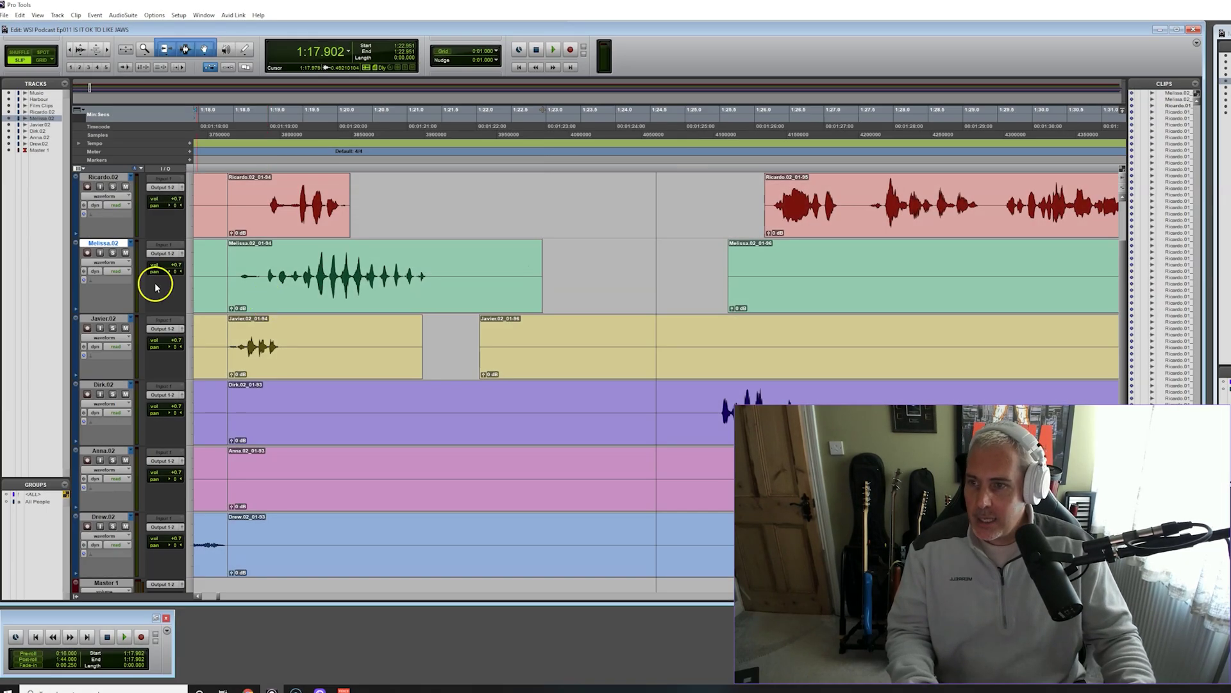
Separate Dirk's first speech burst as clip 01-95 and move it into the gap between Javier's clips
left_click(709, 113)
key("space")
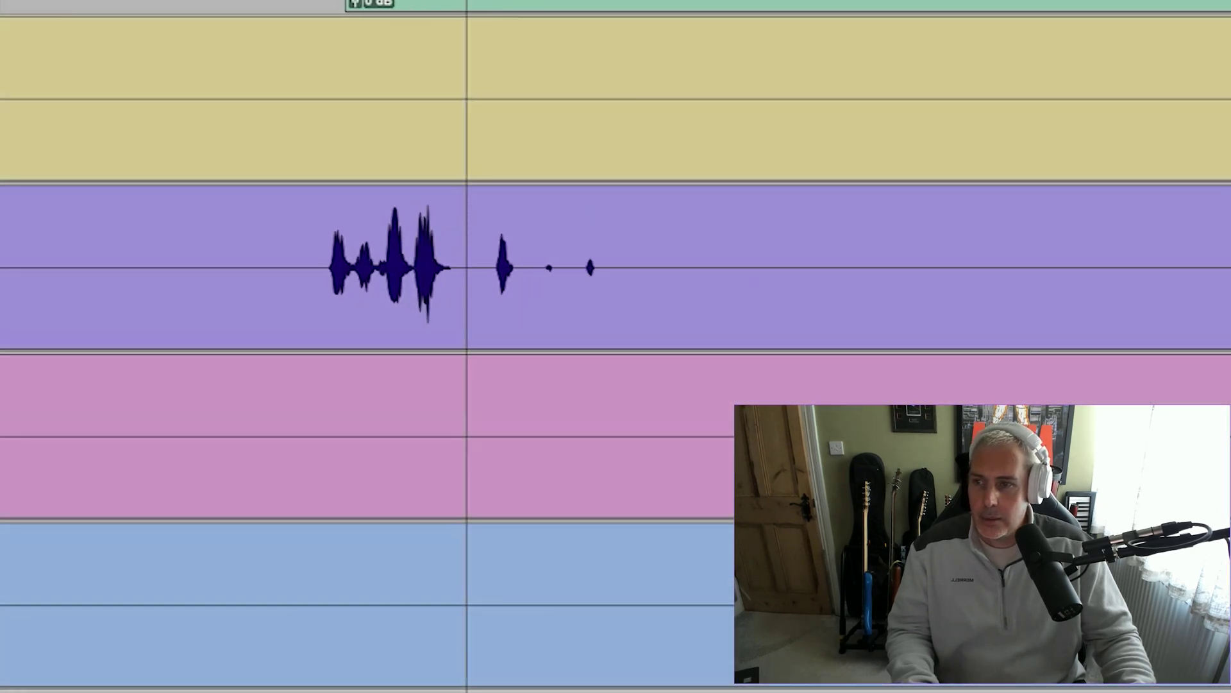
left_click_drag(229, 251, 421, 262)
key("ctrl+e")
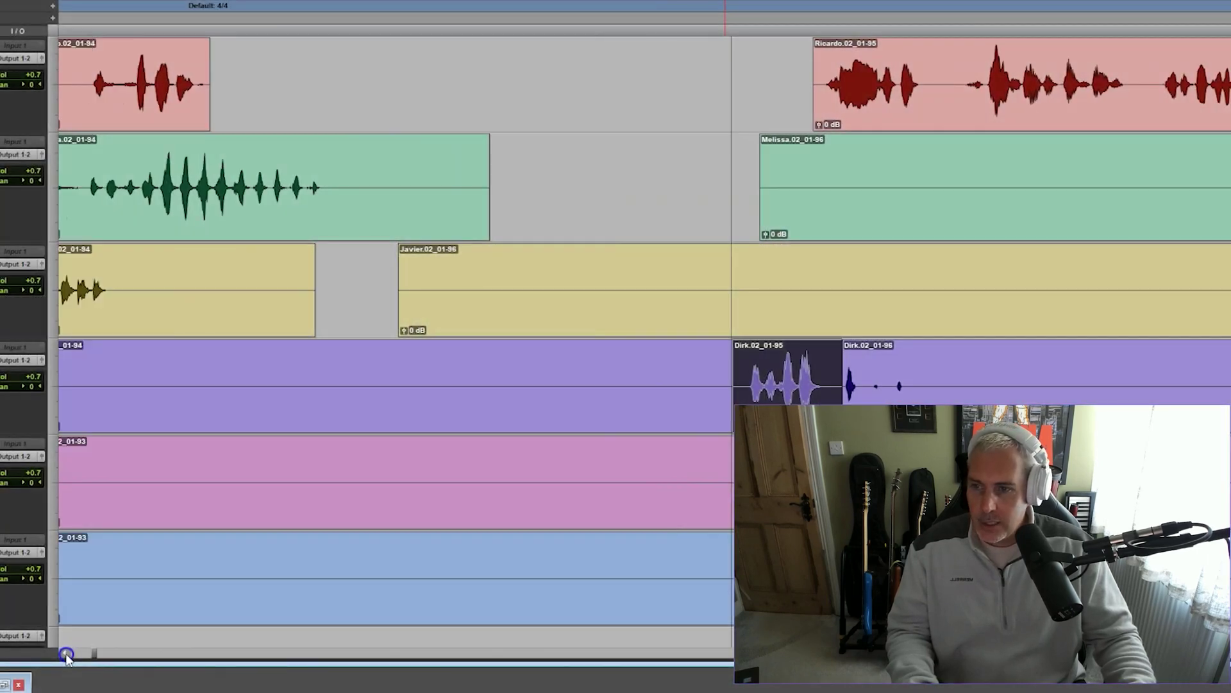
left_click(65, 653)
left_click_drag(992, 392, 559, 413)
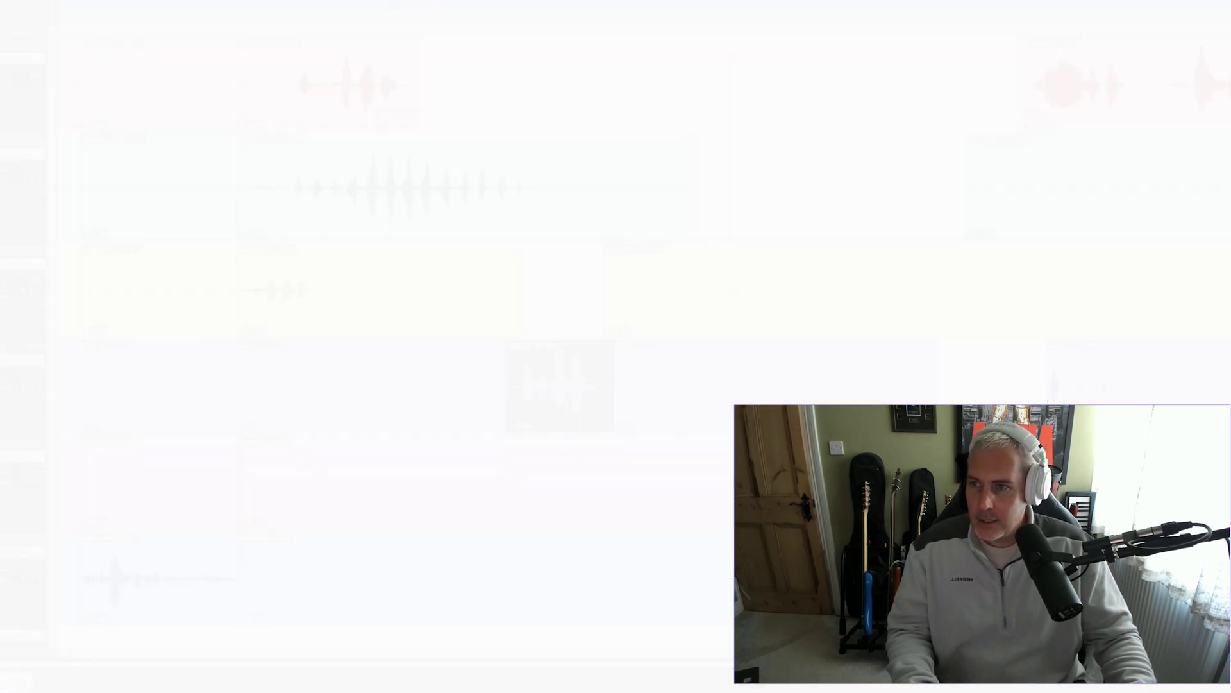
left_click(203, 118)
key("space")
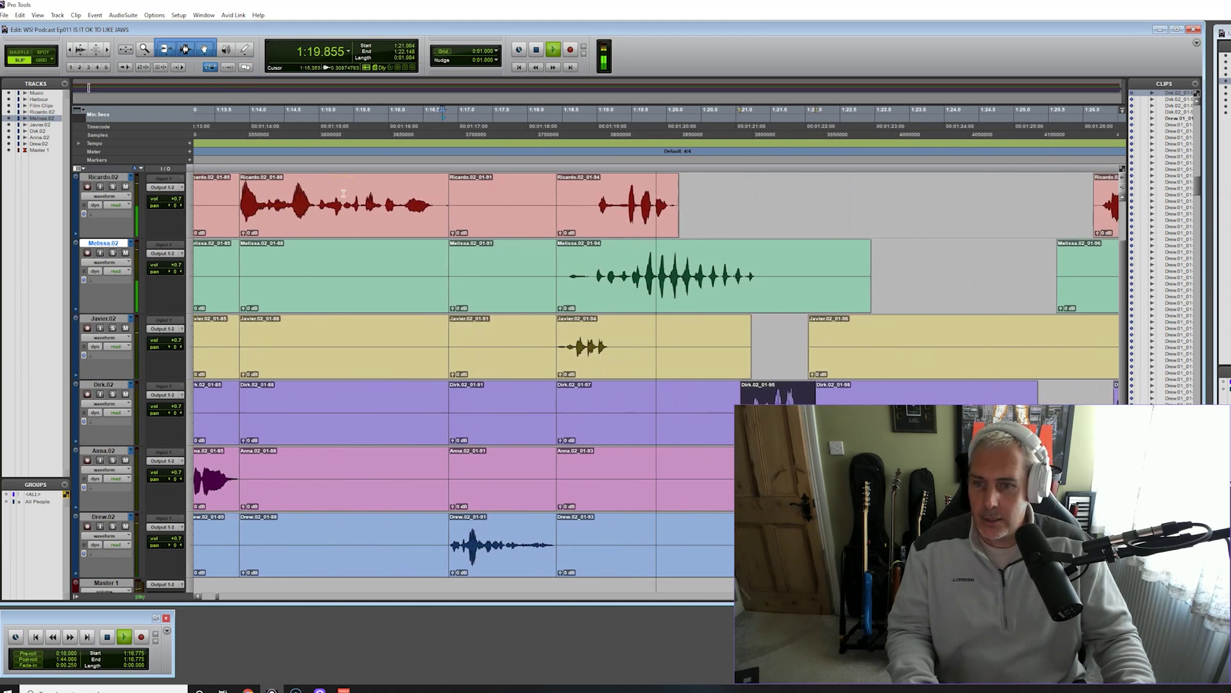
Nudge Dirk's clip 01-95 slightly further left and audition the adjusted passage
key("space")
left_click_drag(627, 424, 592, 425)
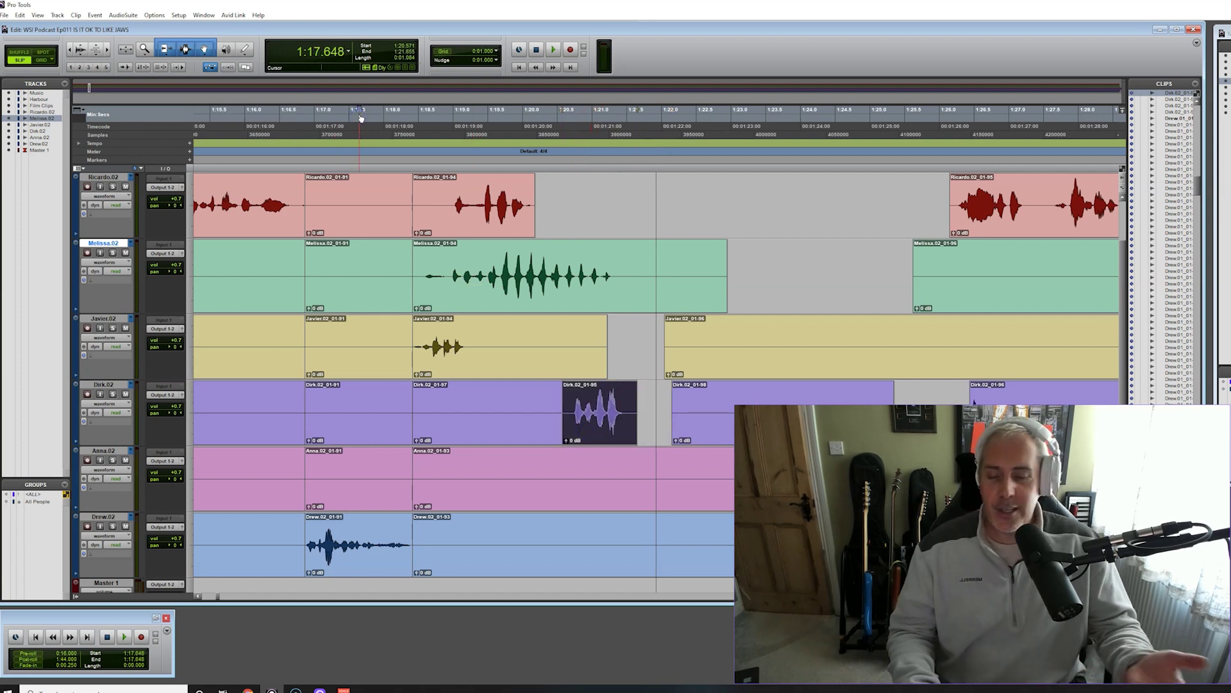
key("space")
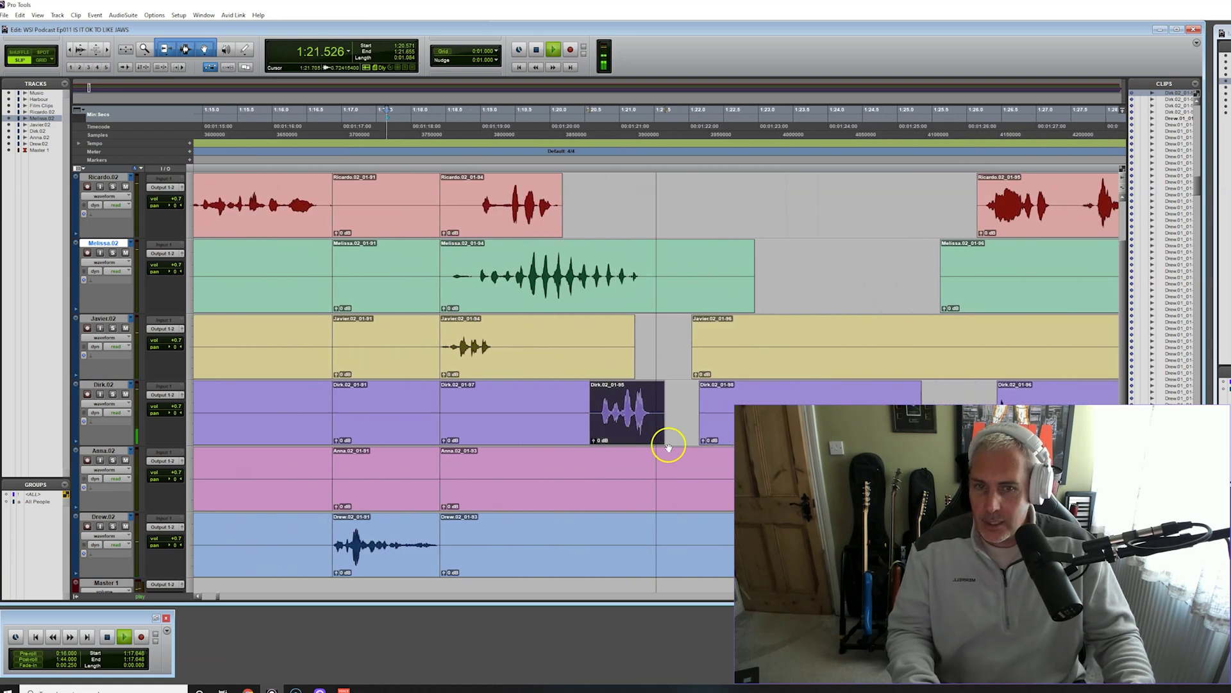
key("space")
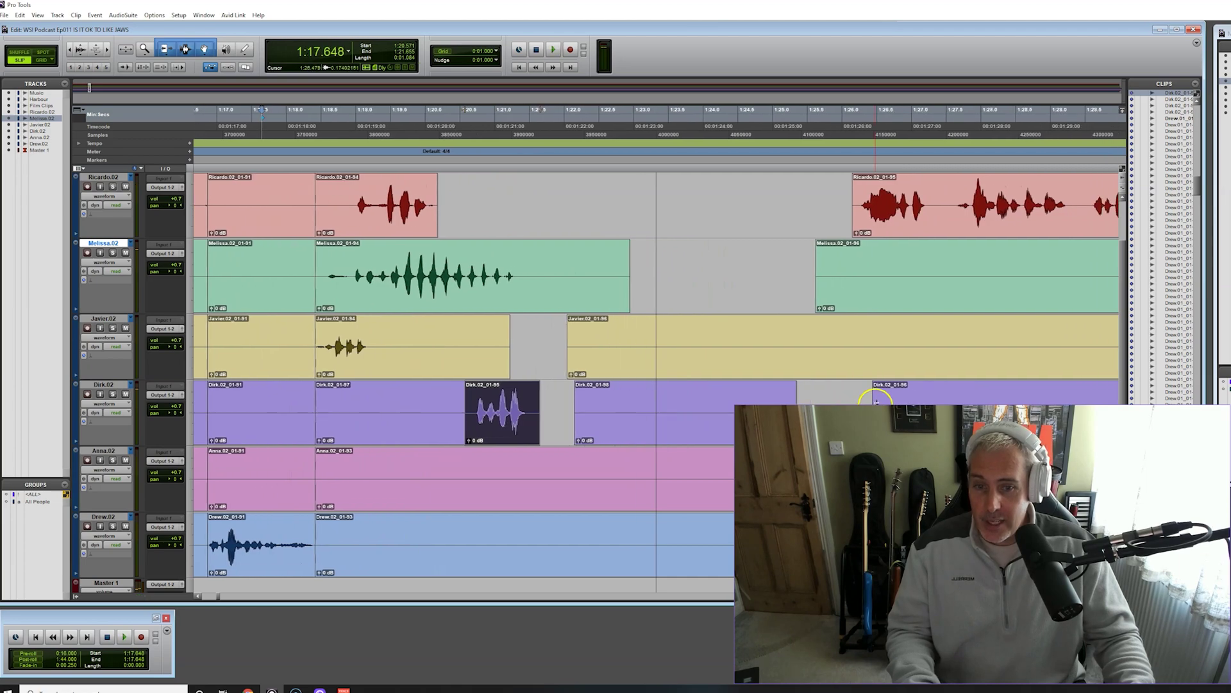
left_click(876, 402)
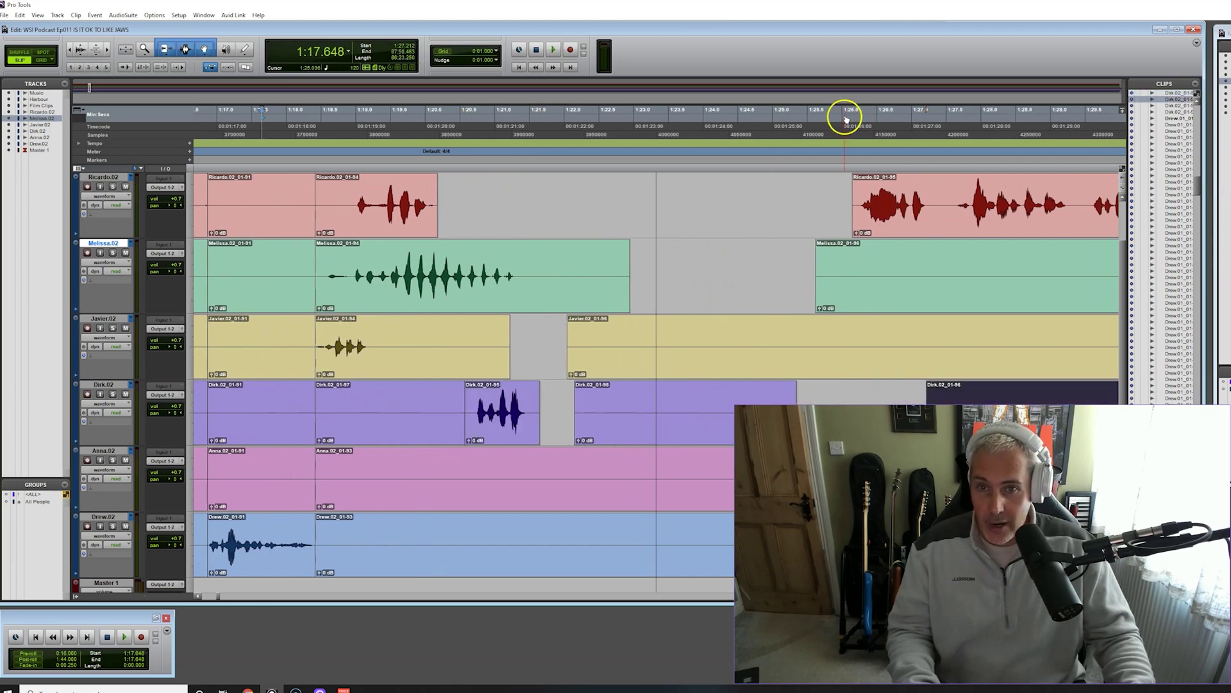
key("space")
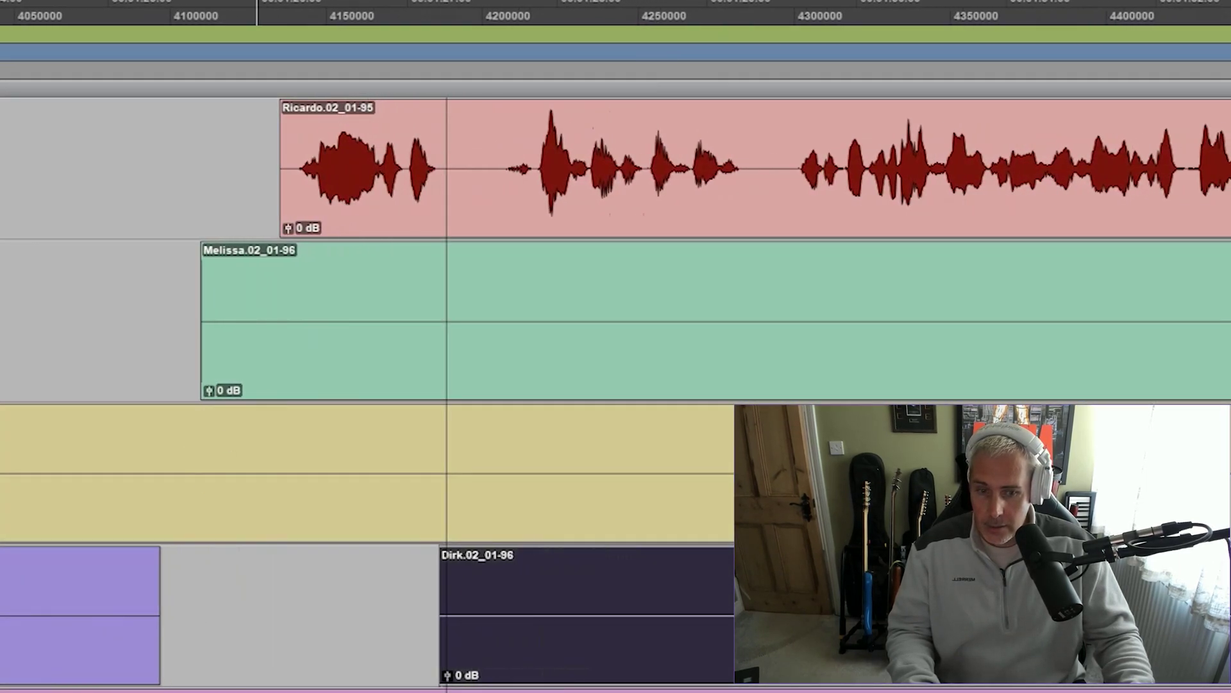
key("r")
key("r")
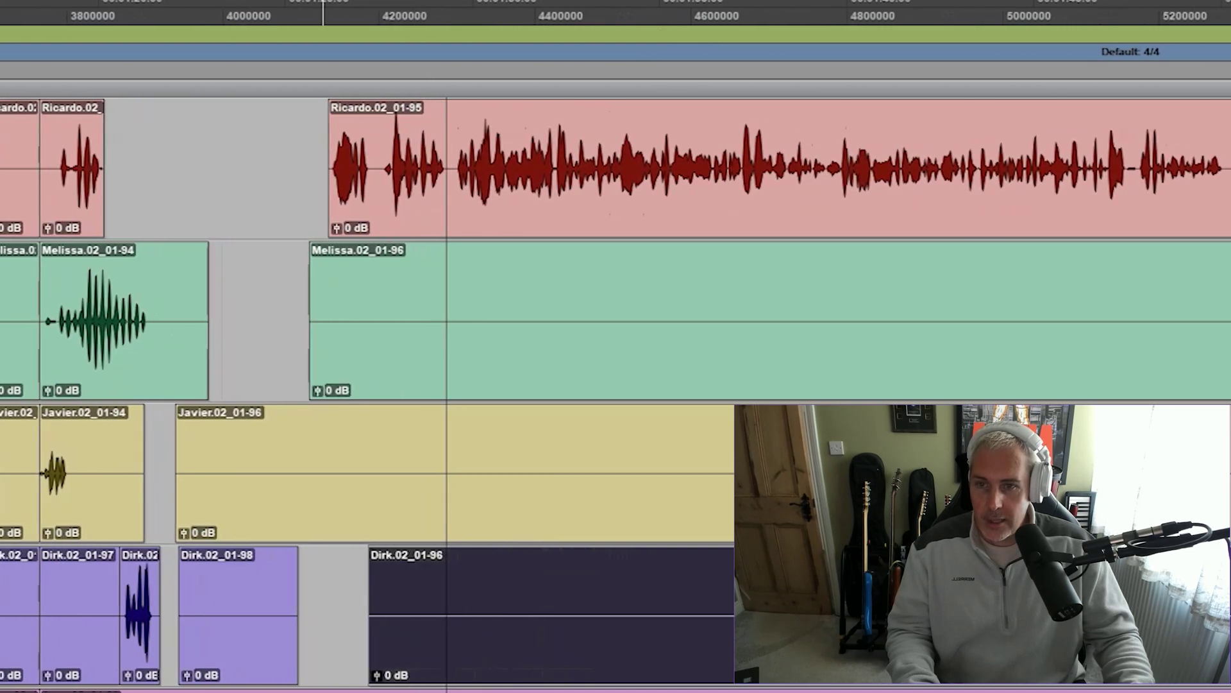
key("t")
key("t")
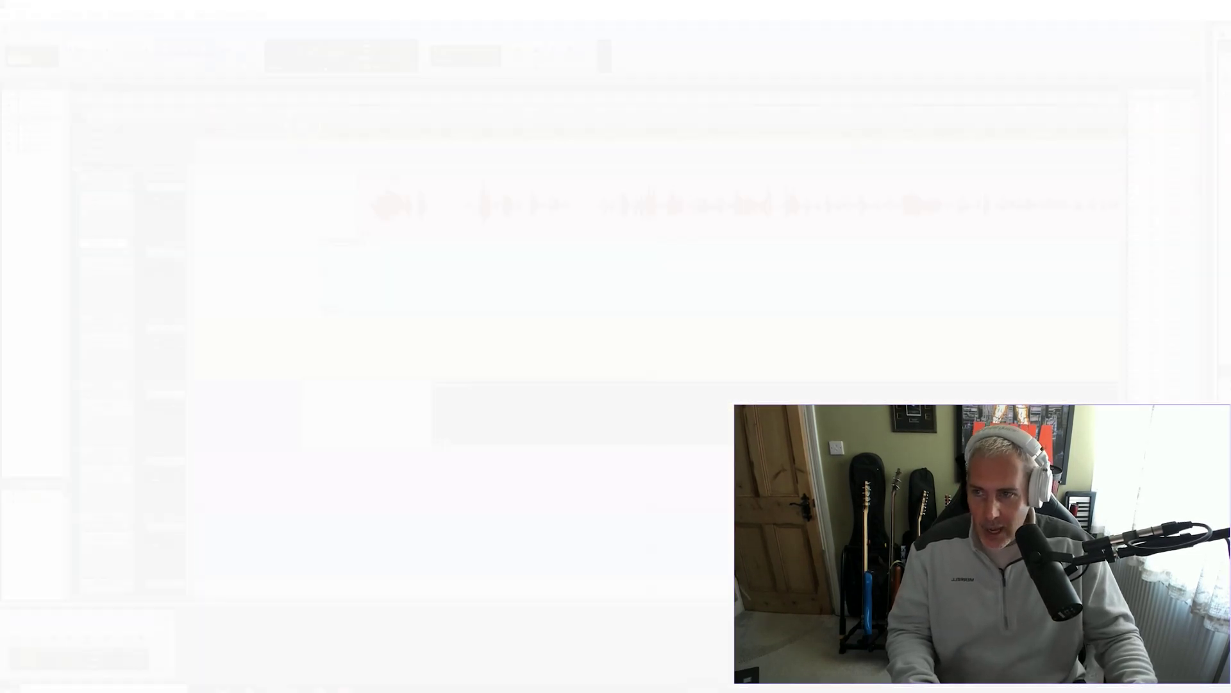
left_click(324, 111)
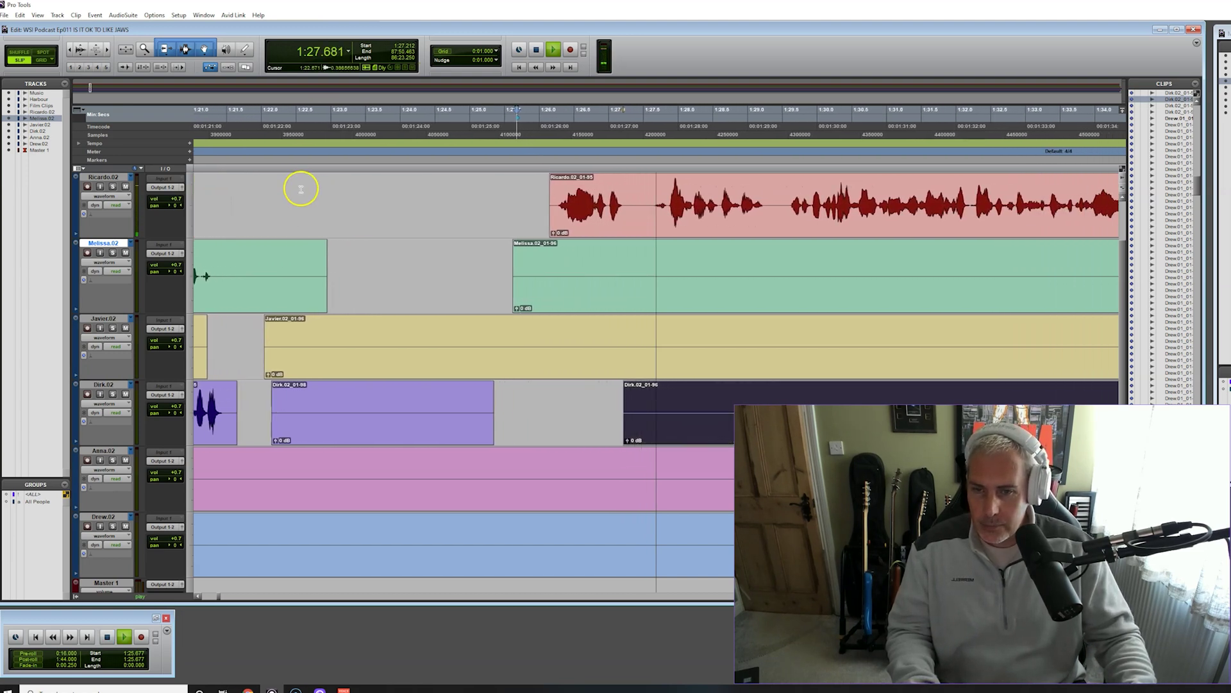
key("space")
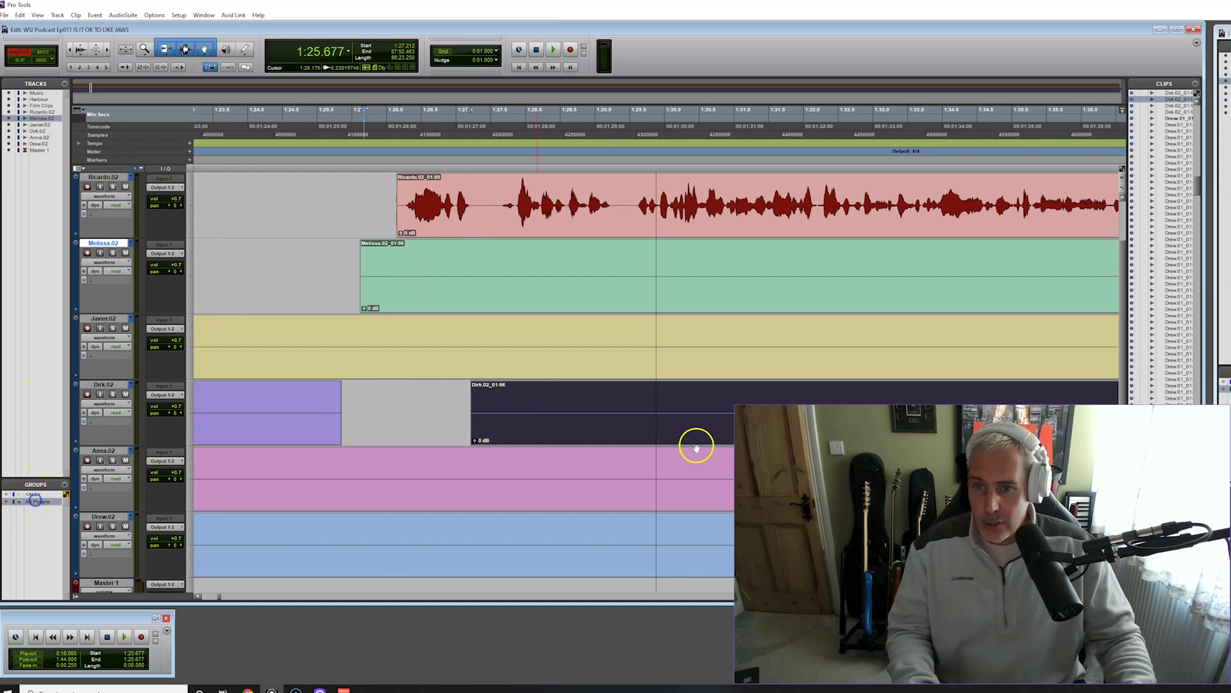
key("r")
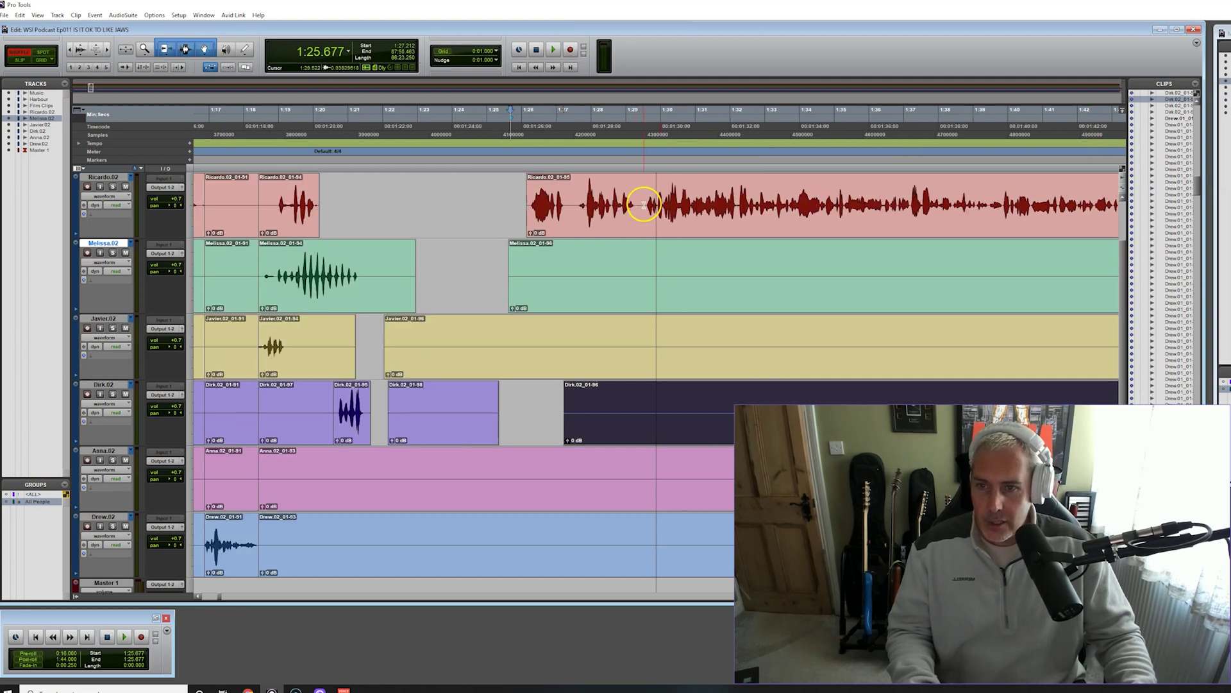
Separate and delete the 1:21.479–1:29.522 dead air across all tracks, then review from 1:15.874
left_click_drag(644, 204, 370, 379)
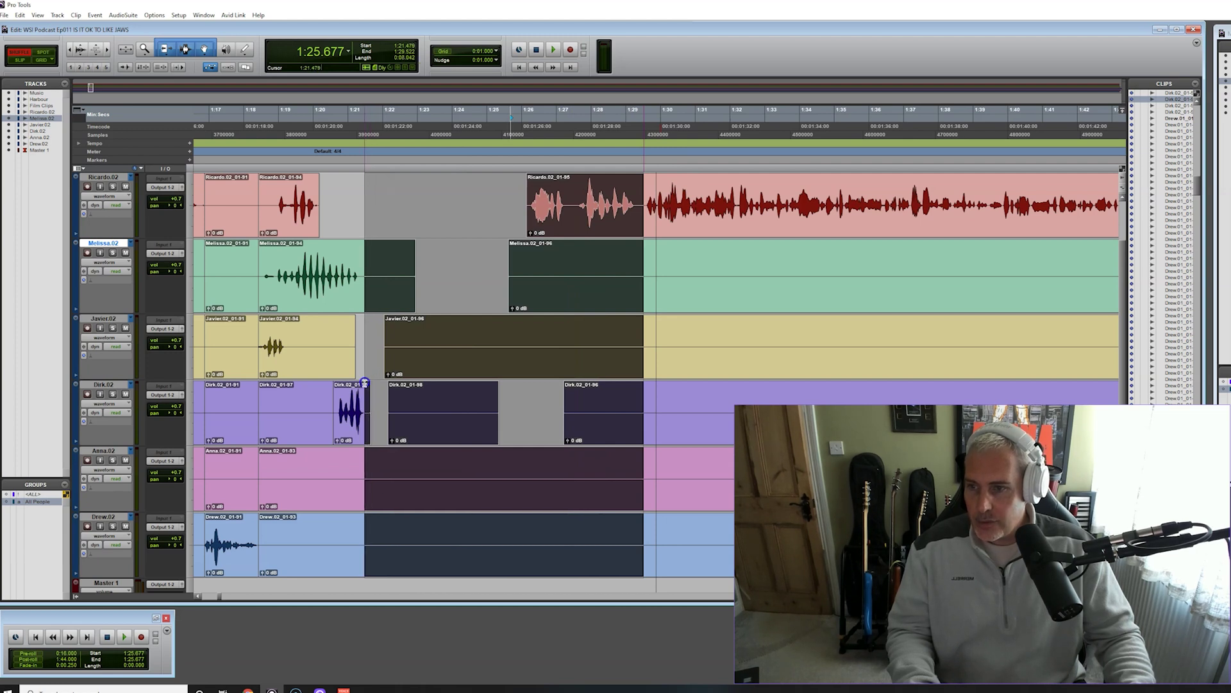
key("ctrl+e")
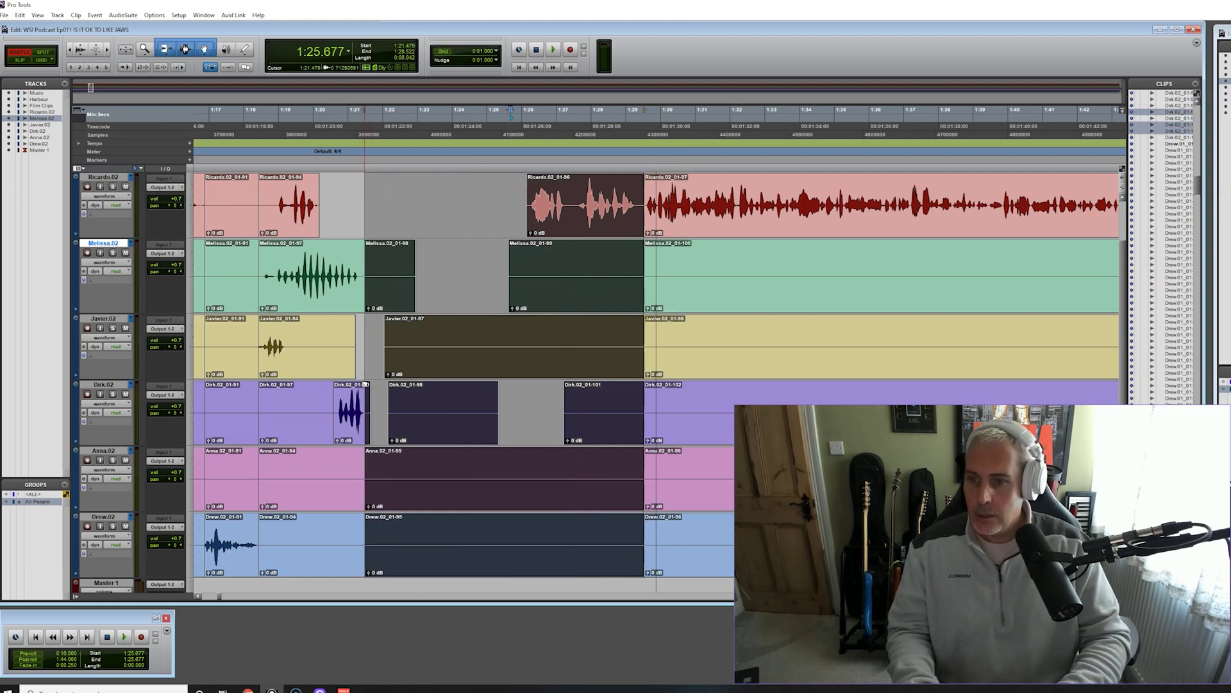
key("Delete")
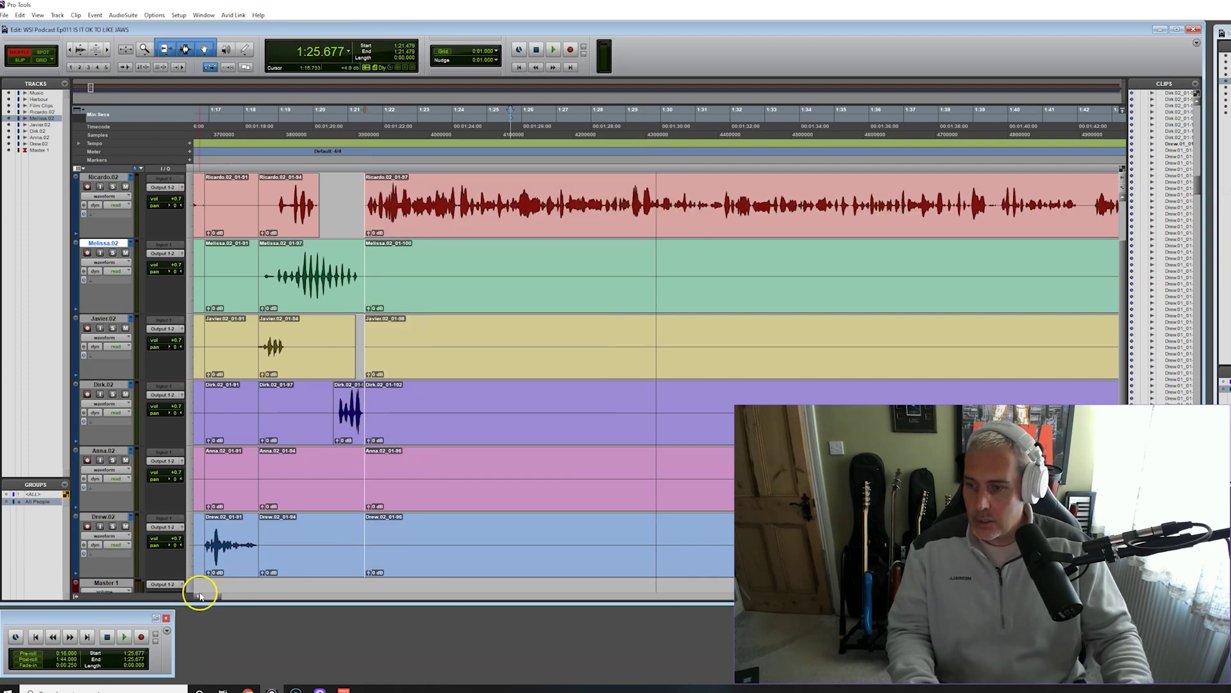
scroll(314, 193, "left", 5)
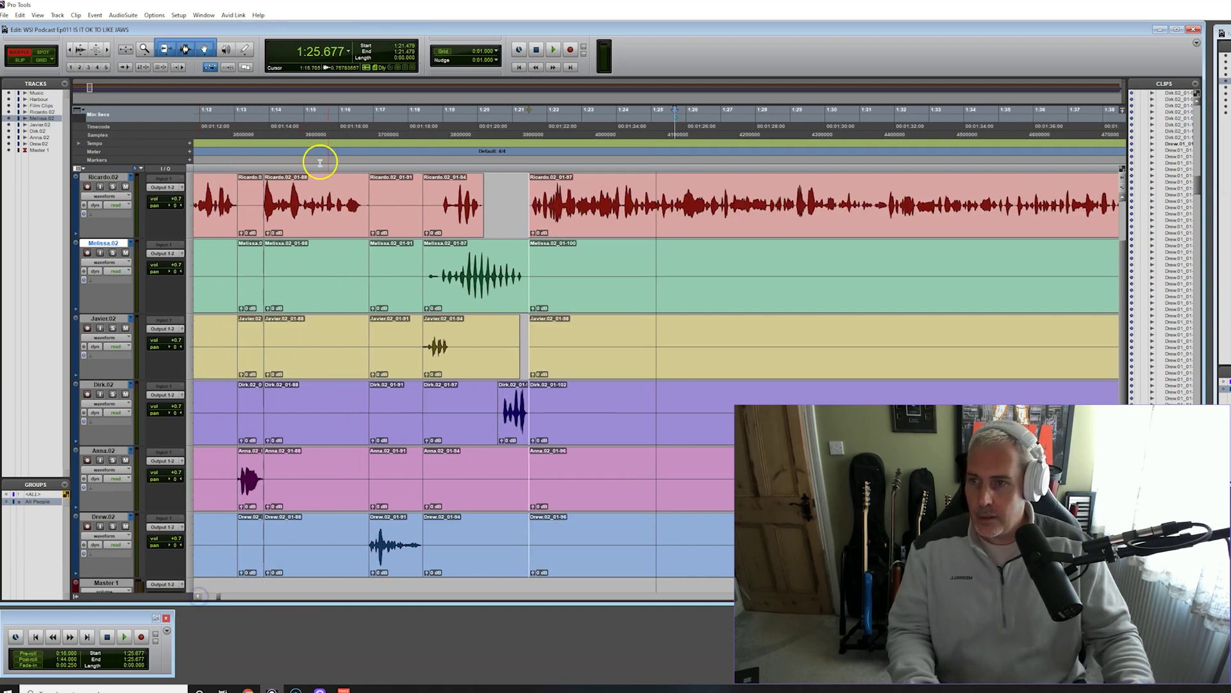
left_click(334, 109)
key("space")
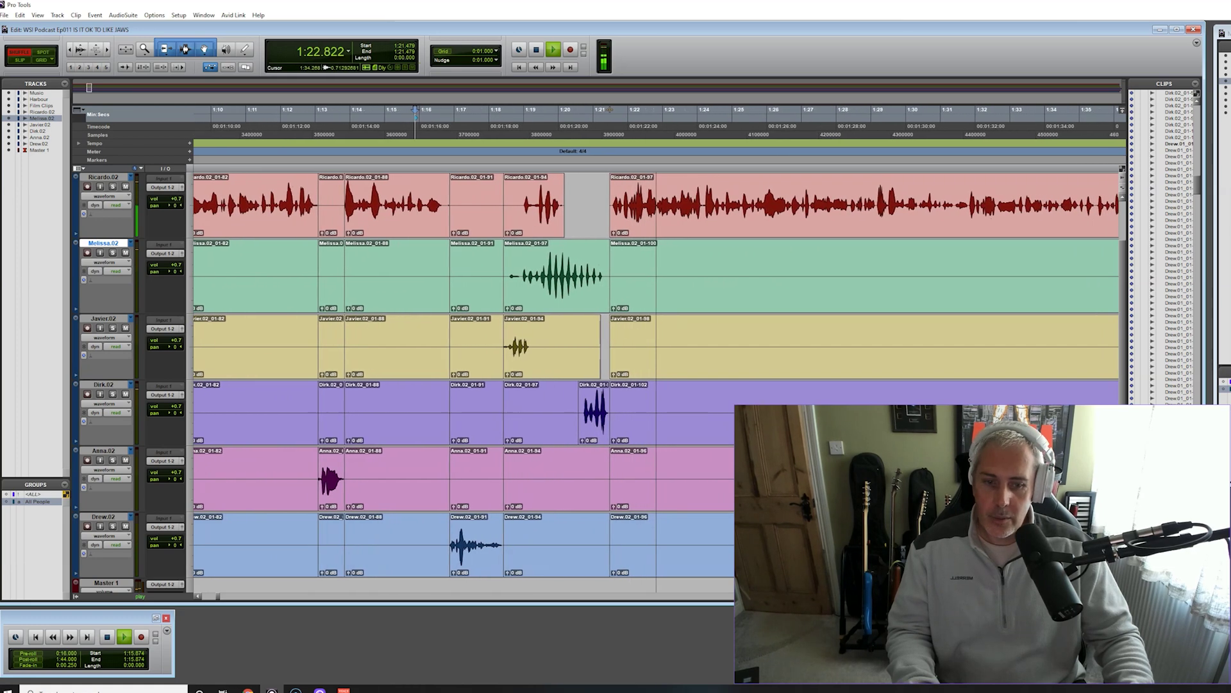
key("space")
Add a crossfade over the join near 1:21.3 on all six tracks and audition it
left_click_drag(594, 234, 601, 236)
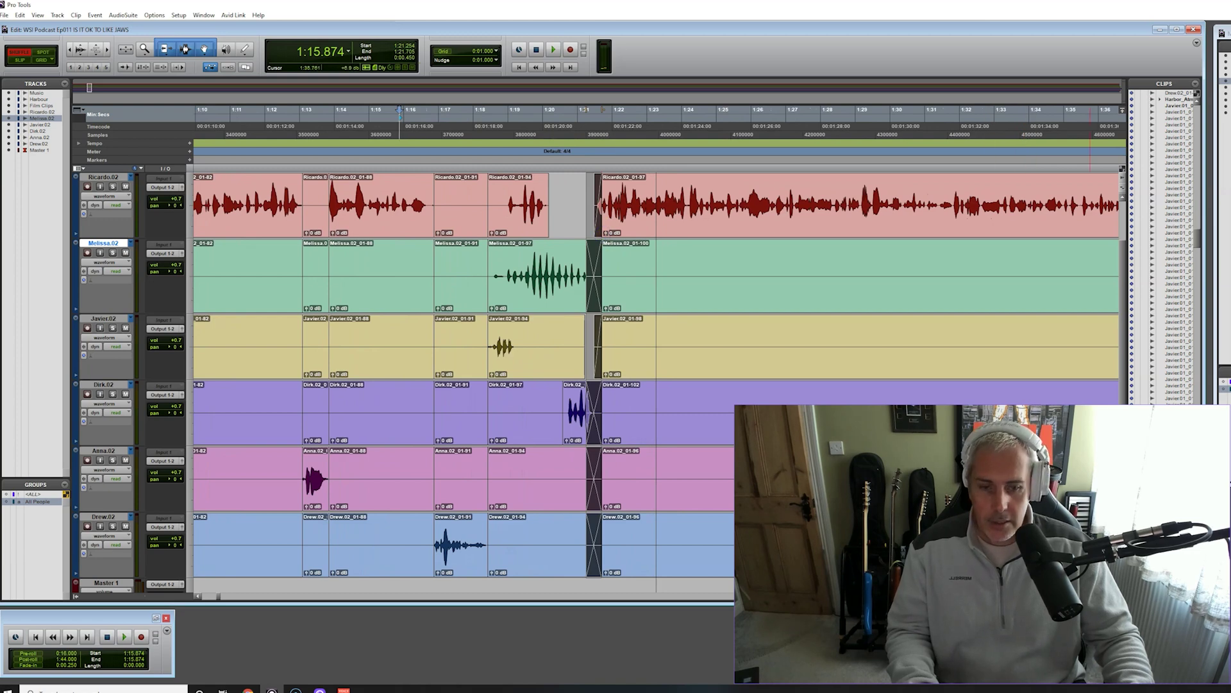
key("space")
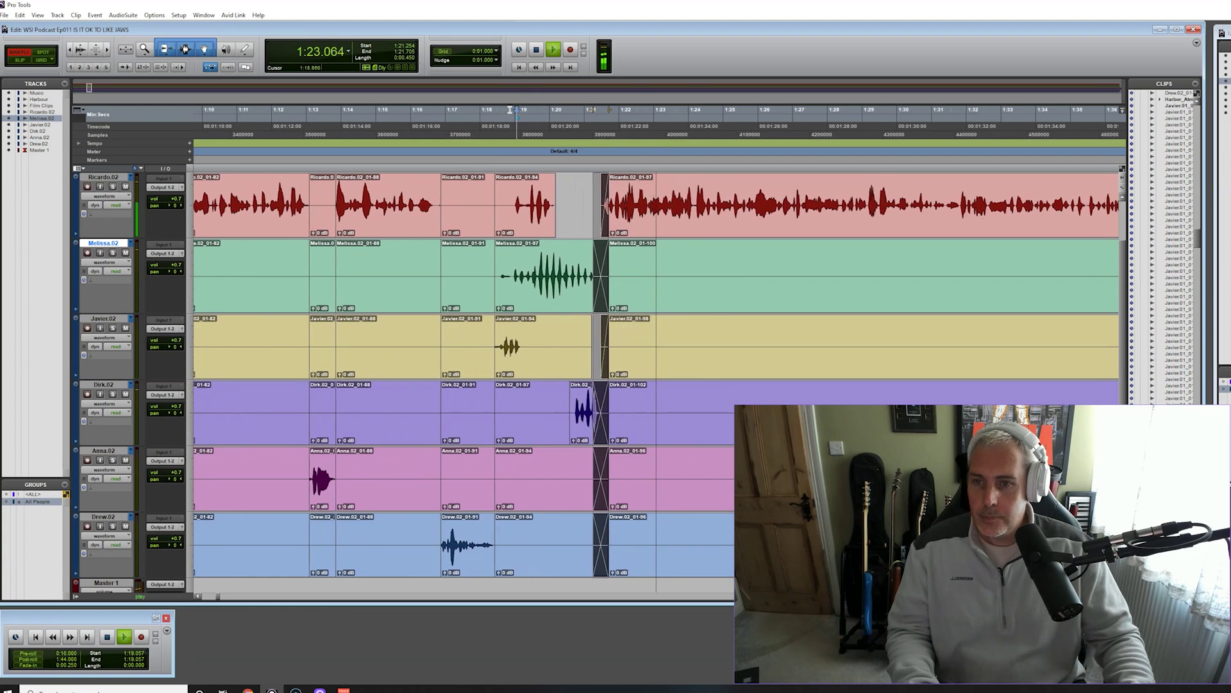
key("space")
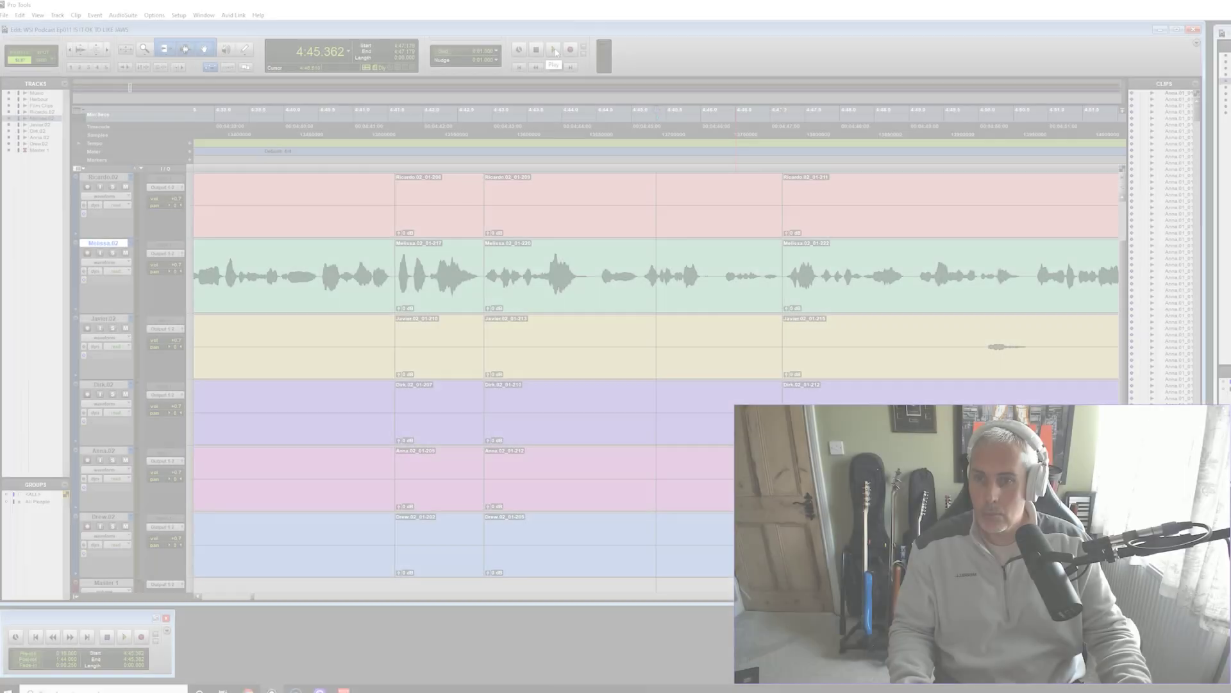
Select the noise on Javier's yellow track near 4:48 and solo that track
left_click(555, 51)
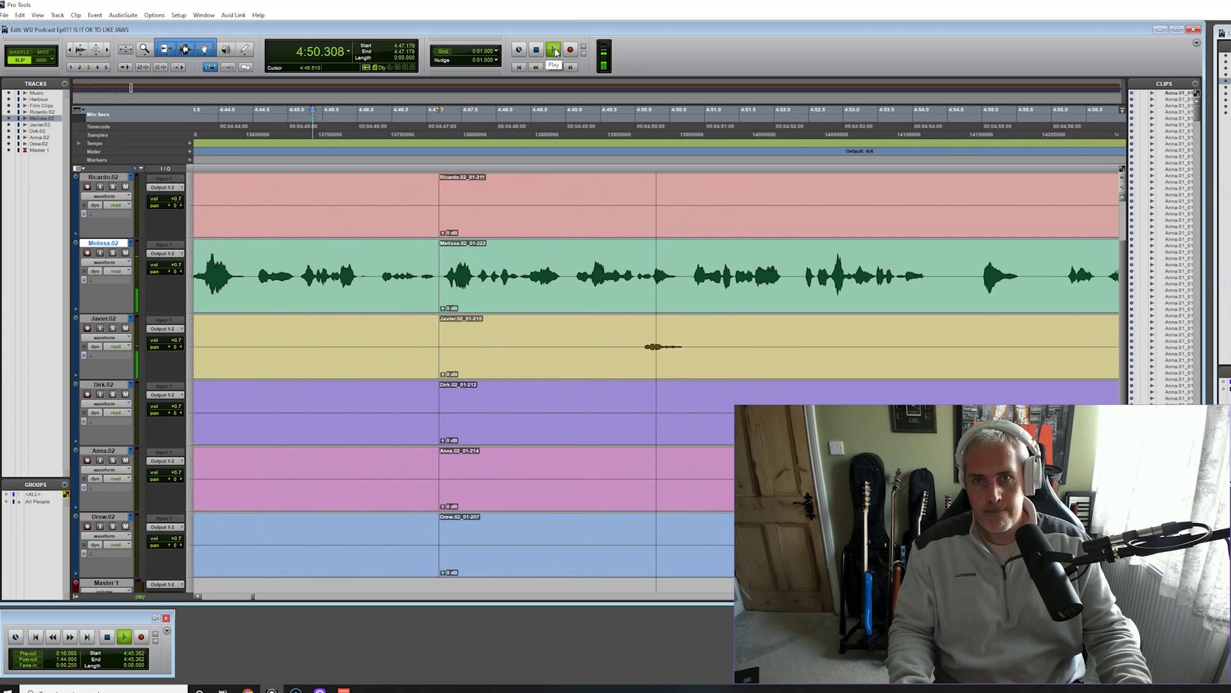
key("space")
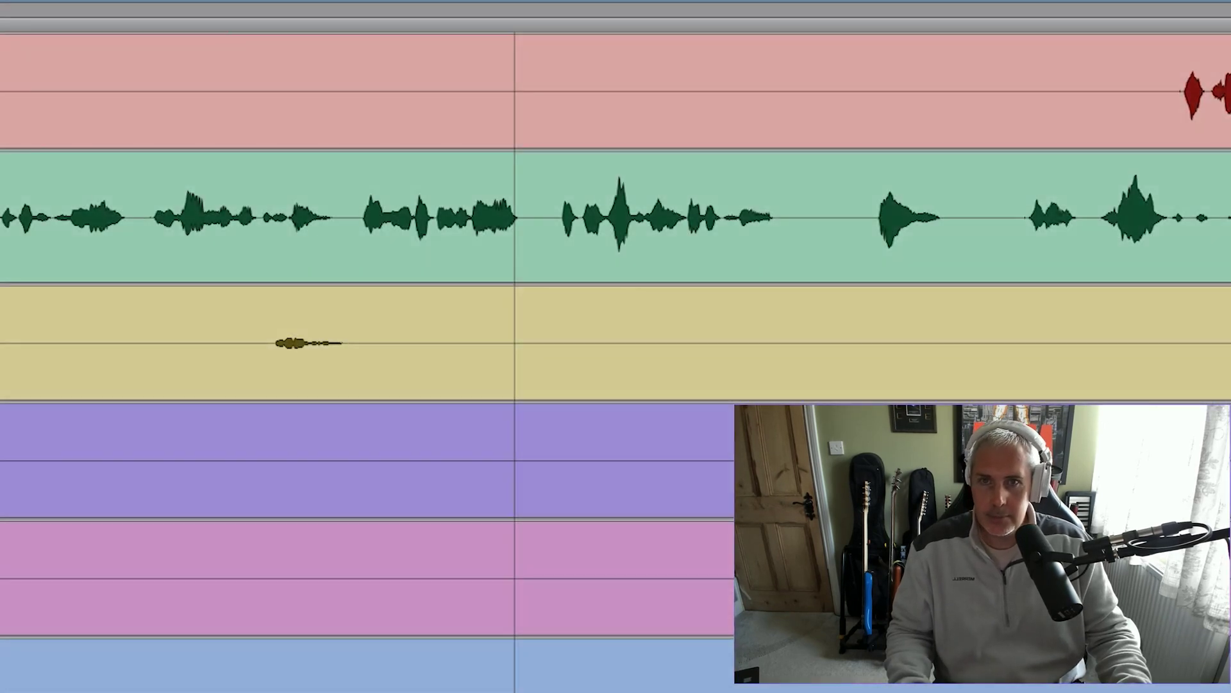
key("space")
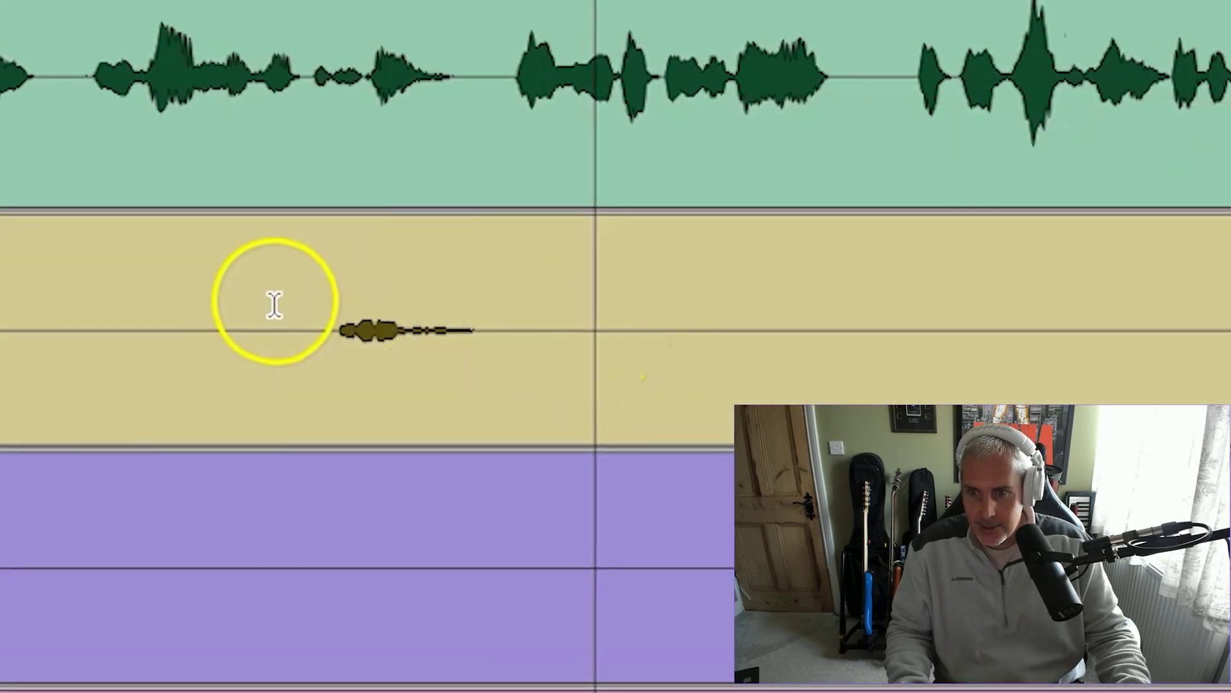
left_click_drag(564, 341, 626, 343)
left_click(605, 324, "shift")
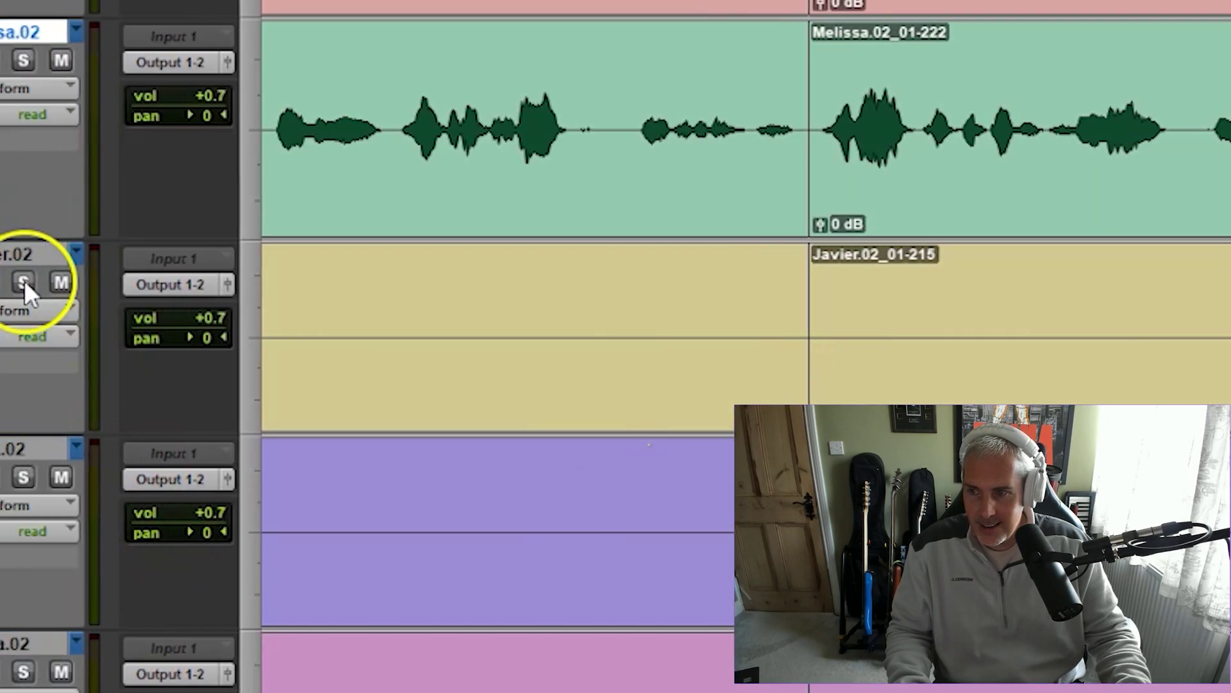
left_click(182, 284)
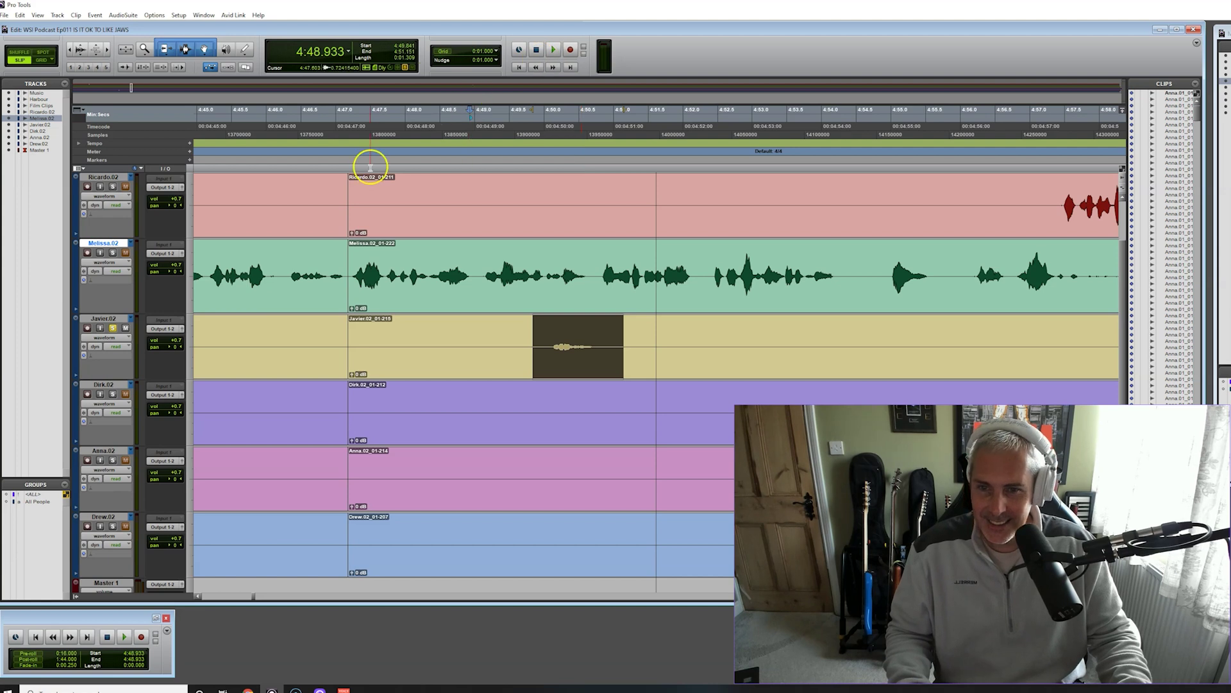
Delete the selected noise from Javier's track and play back across the gap
key("space")
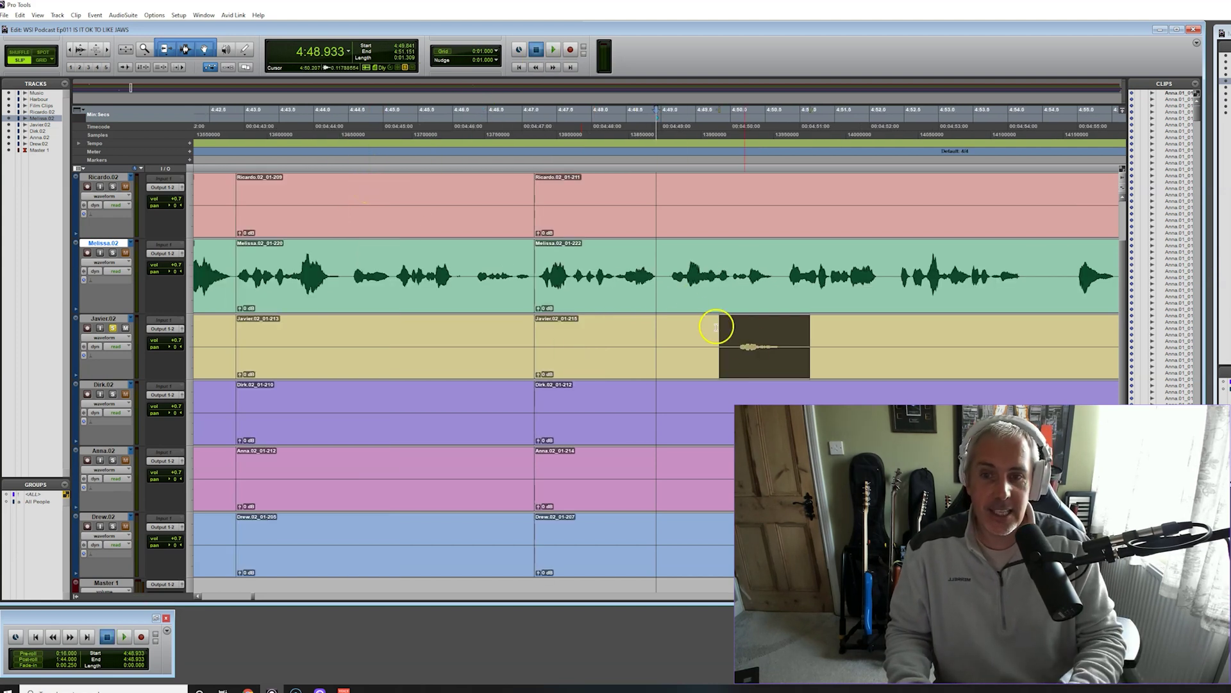
key("Delete")
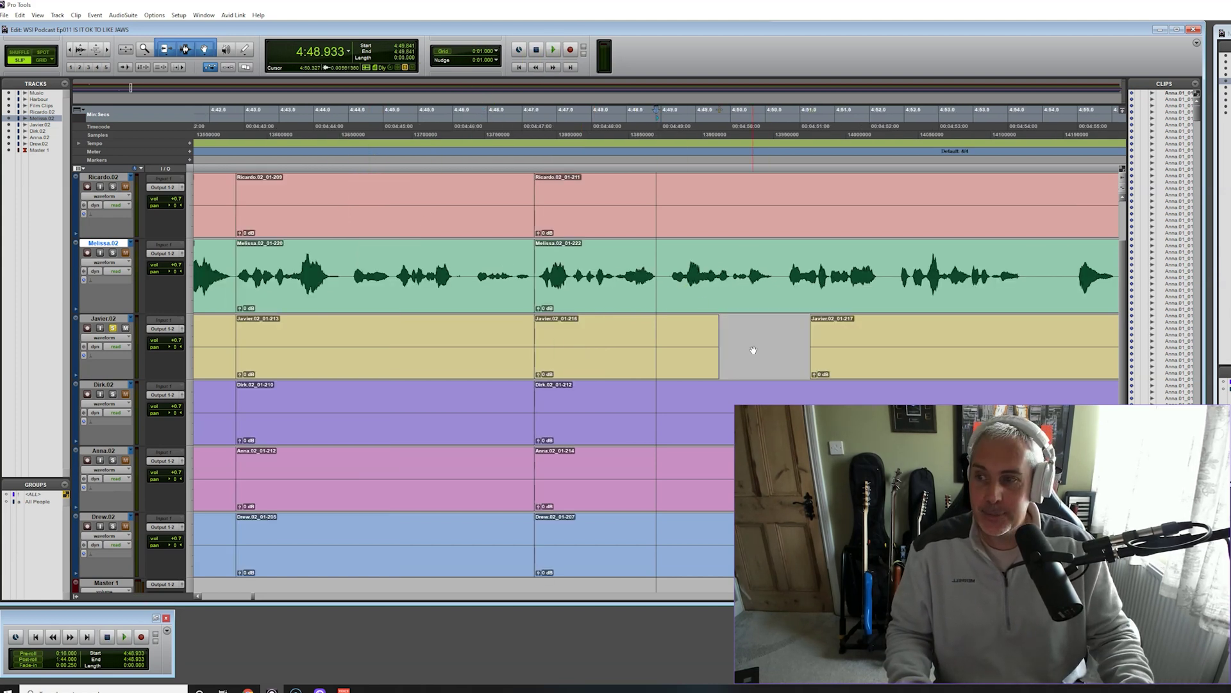
left_click(625, 130)
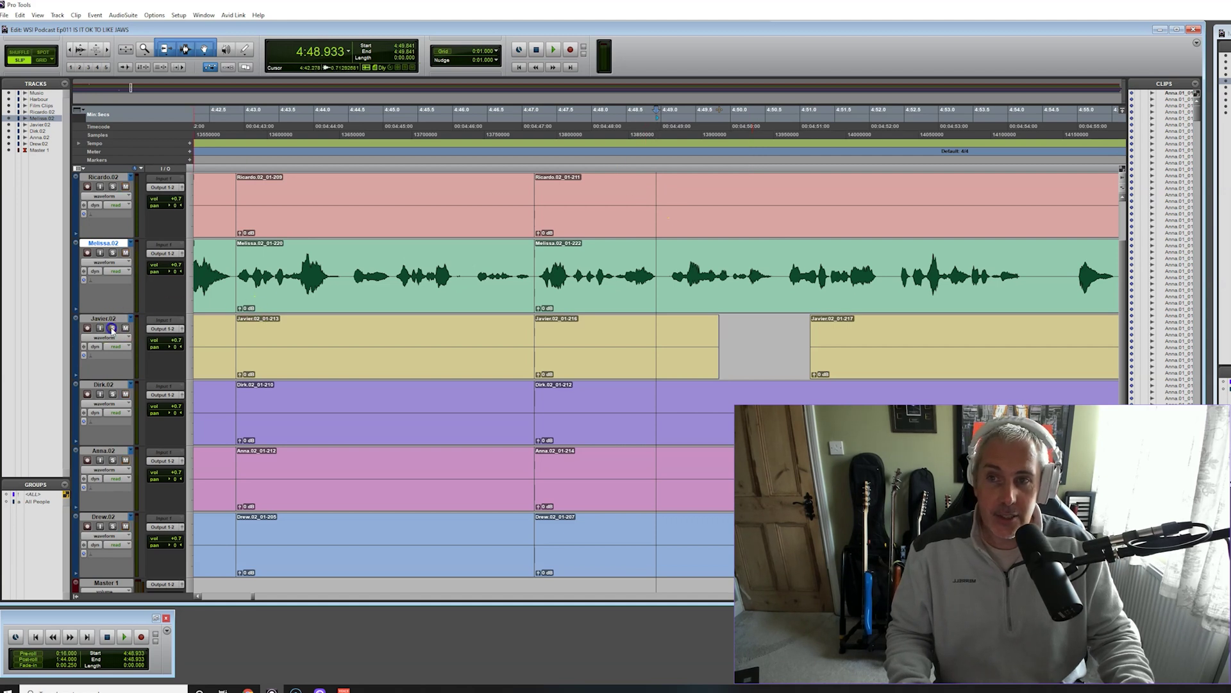
key("space")
left_click(554, 51)
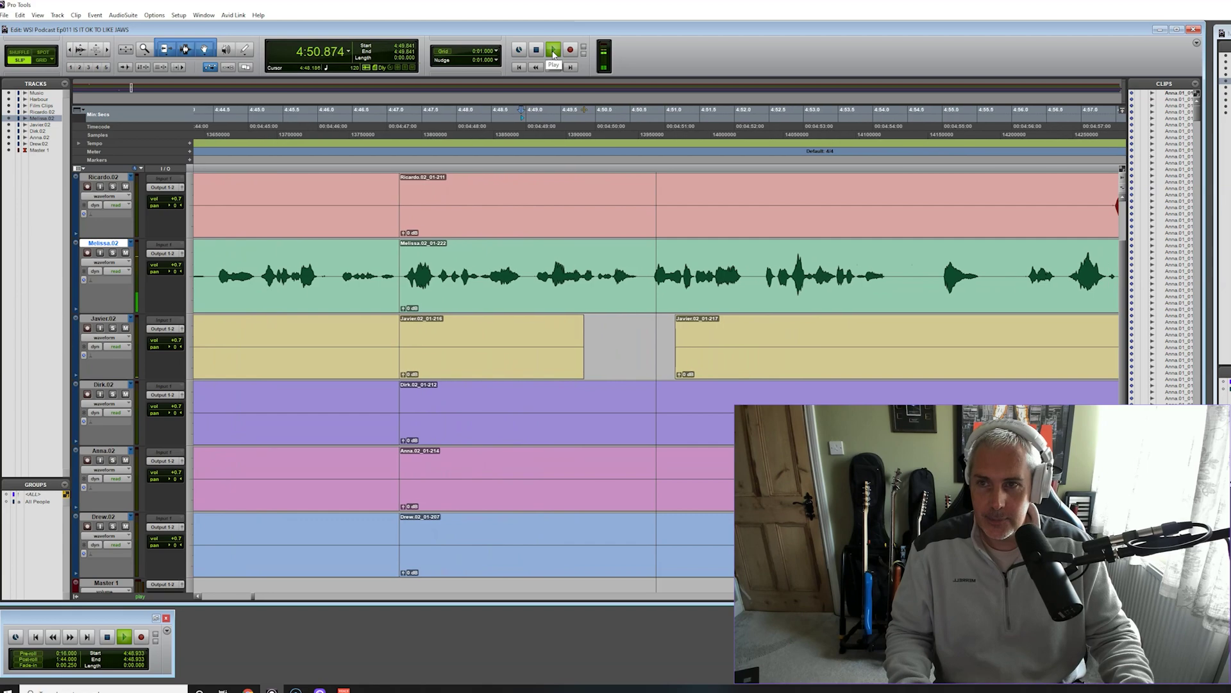
left_click(543, 50)
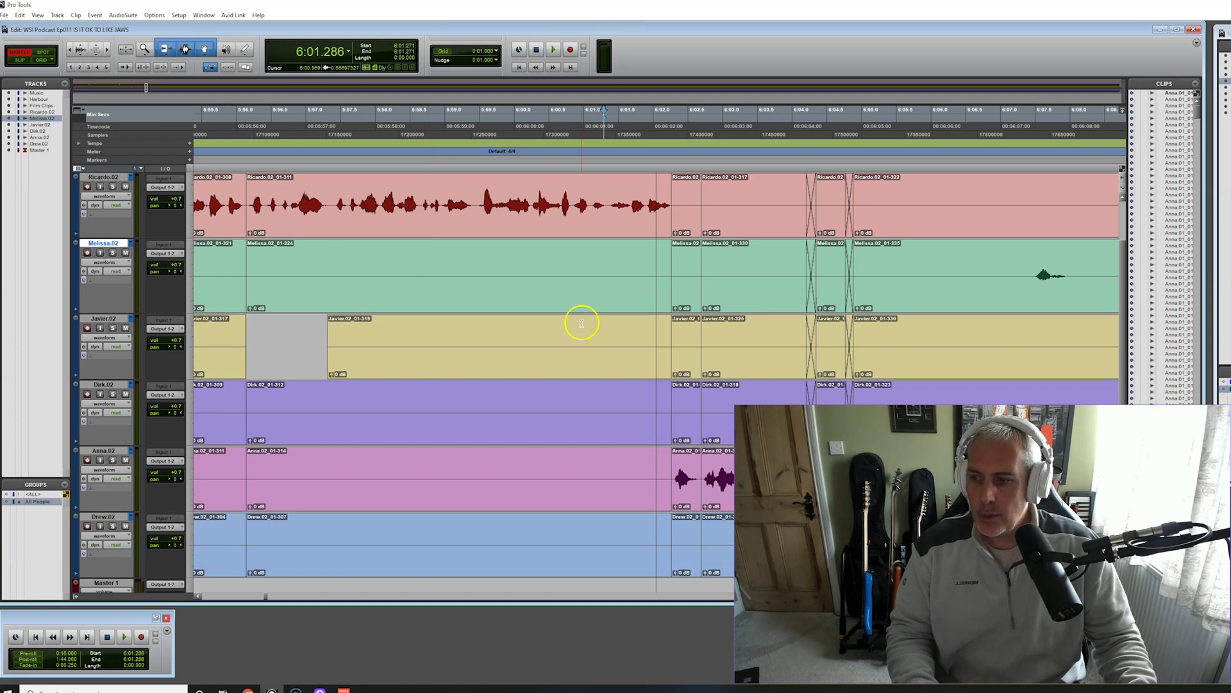
Review the passage from about 6:00.6 through 6:04.6
left_click(560, 117)
left_click(553, 52)
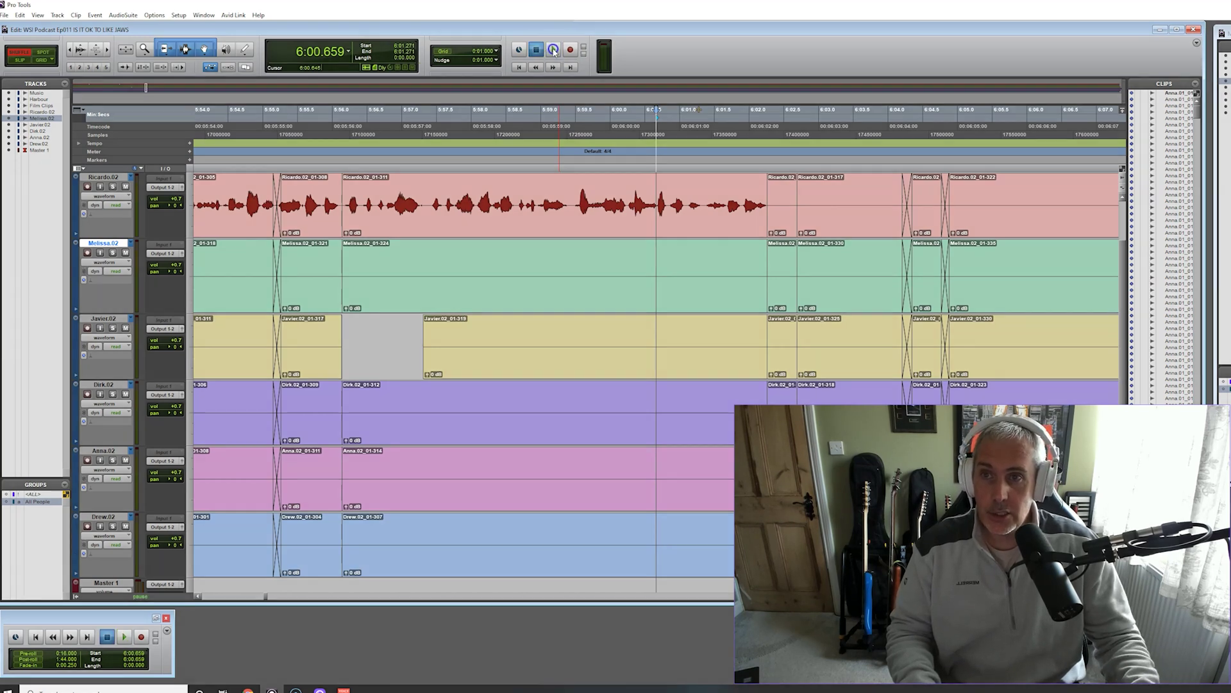
left_click(554, 50)
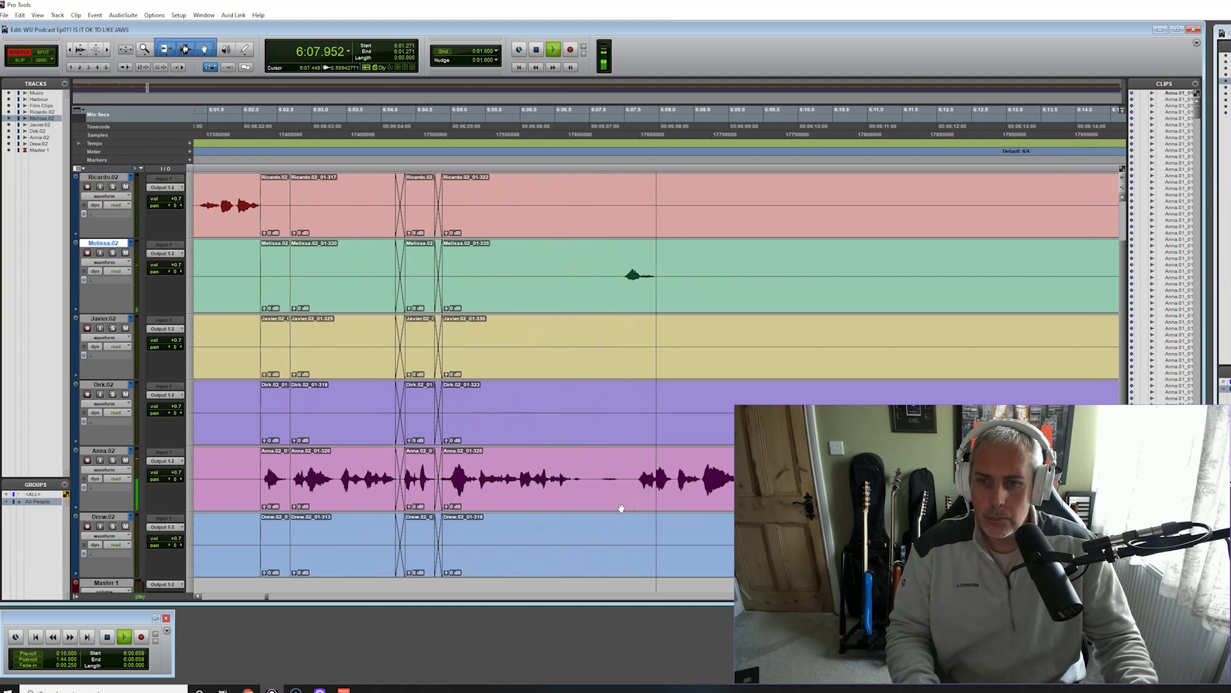
key("space")
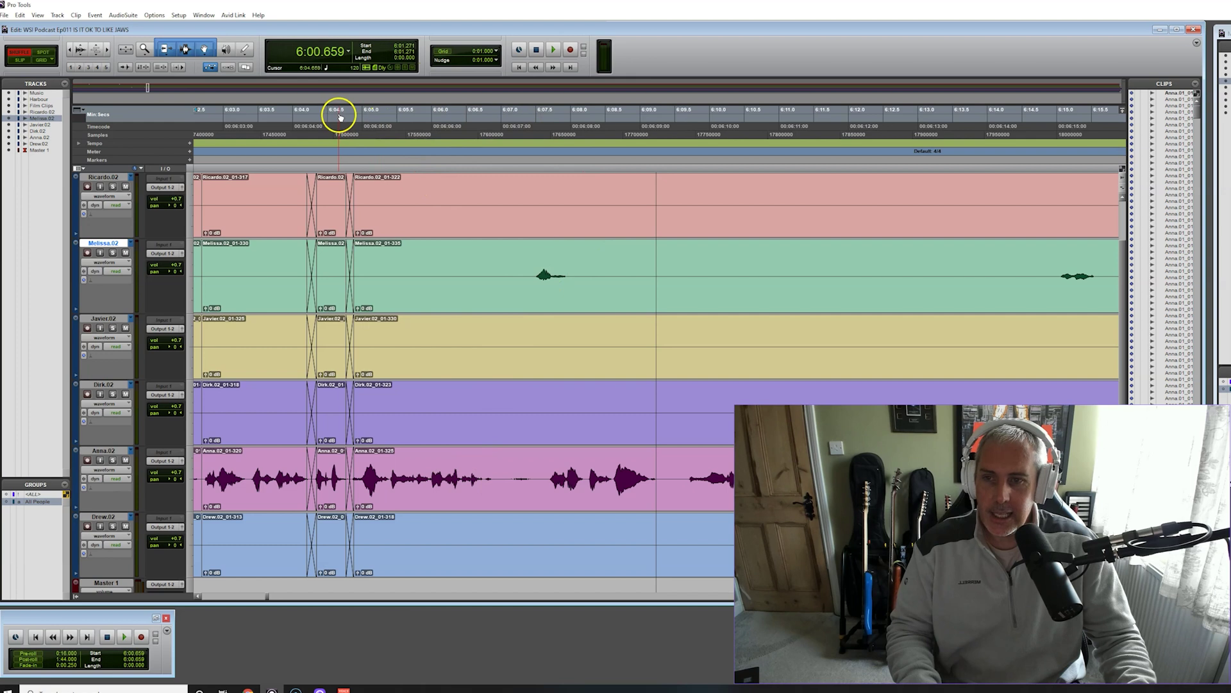
key("space")
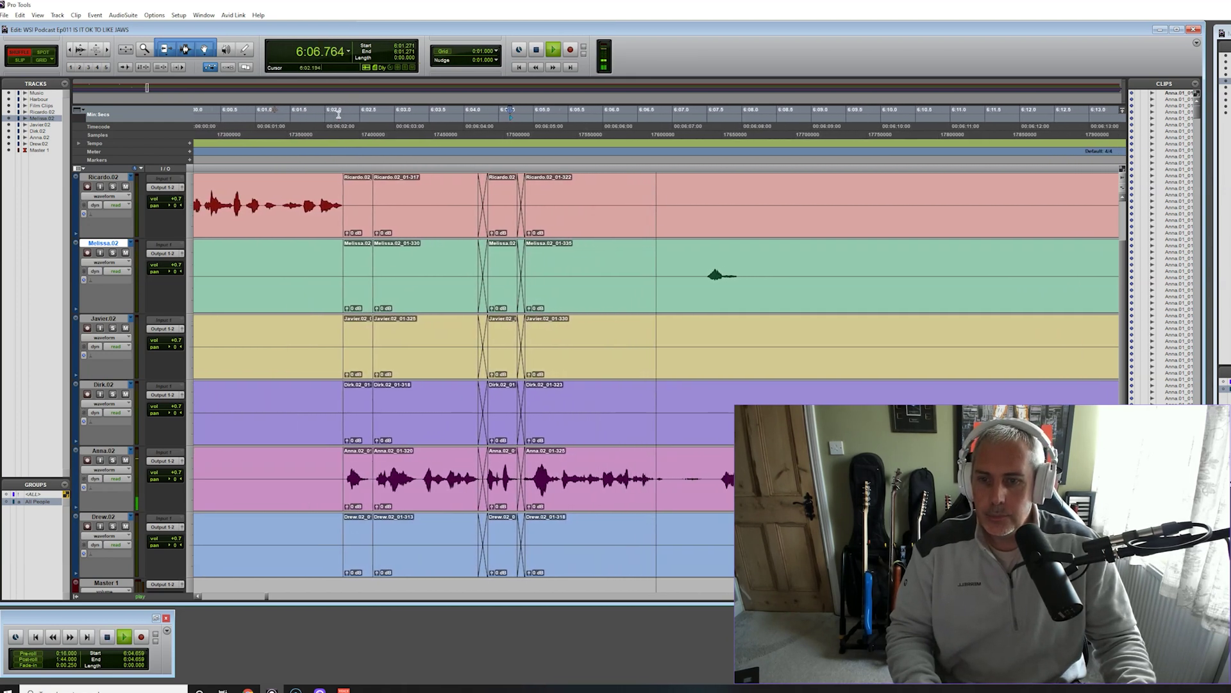
Separate and delete the noisy stretch on Anna's pink track
key("space")
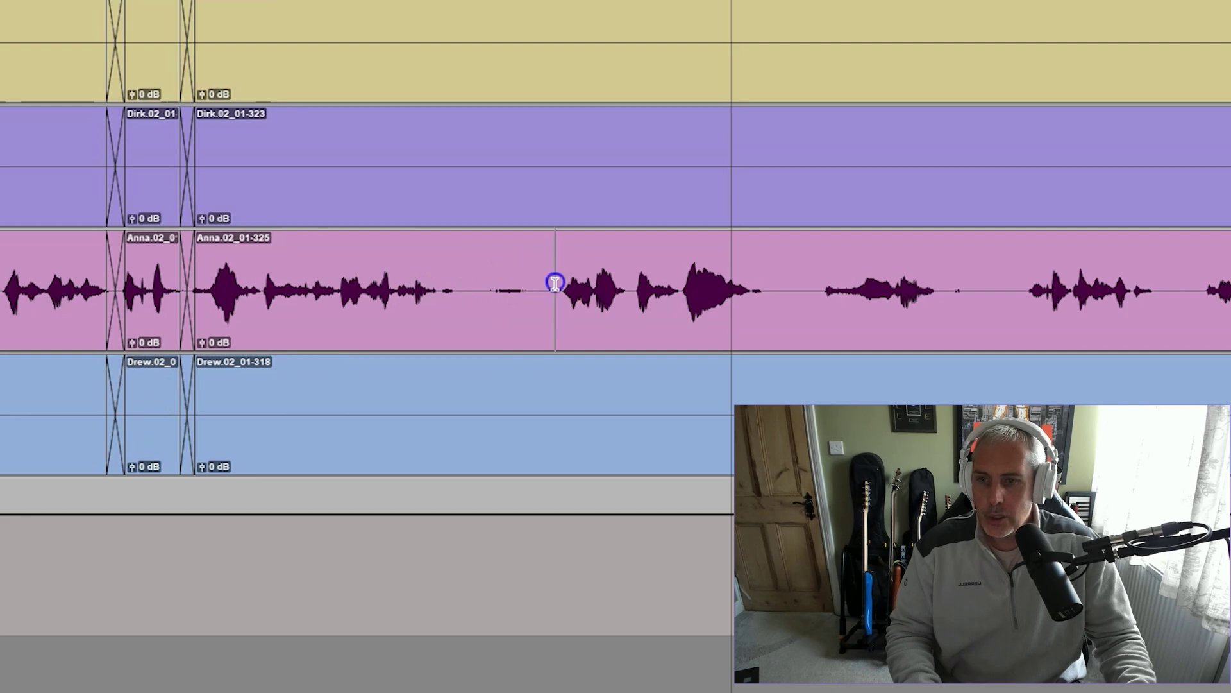
left_click_drag(555, 282, 470, 286)
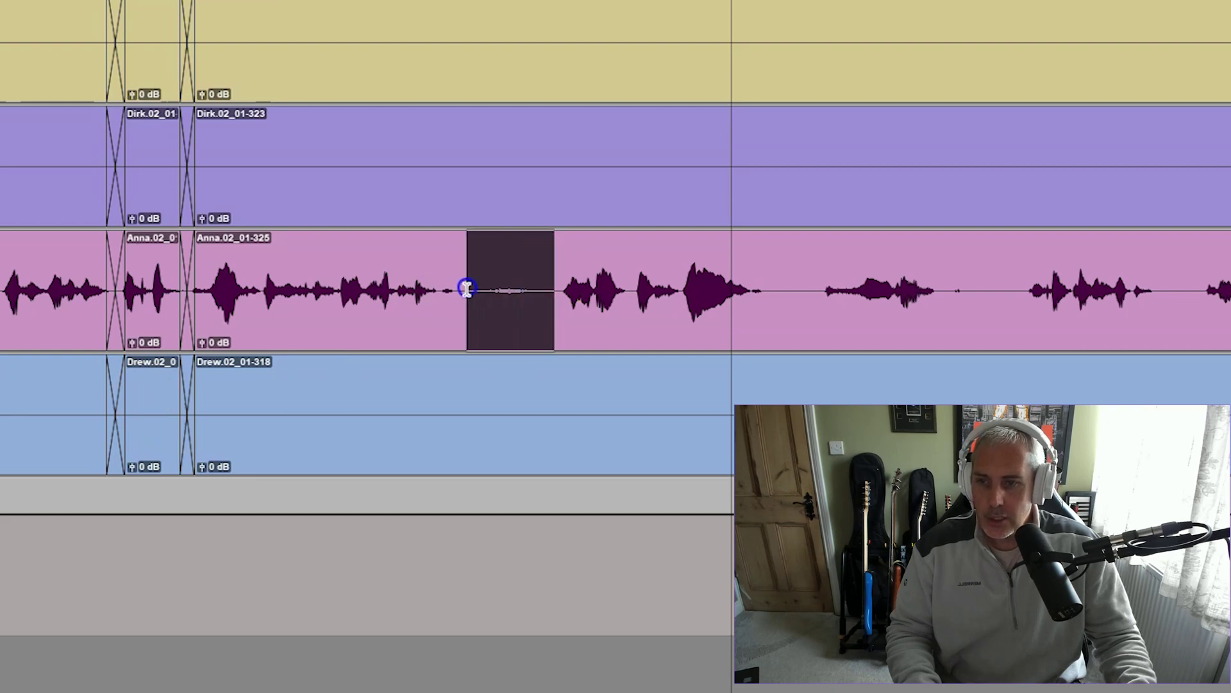
key("ctrl+e")
key("Delete")
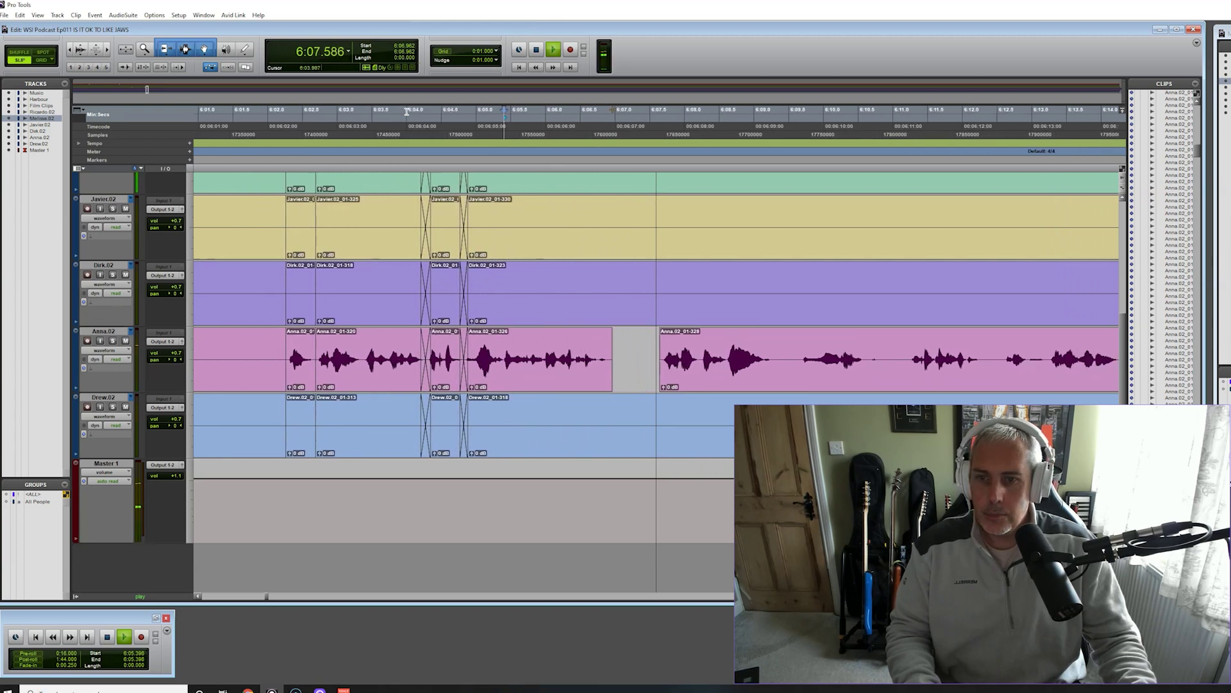
Separate Melissa's short blip near 6:06 as clip 01-337 and drag it earlier
key("space")
scroll(453, 430, "up", 3)
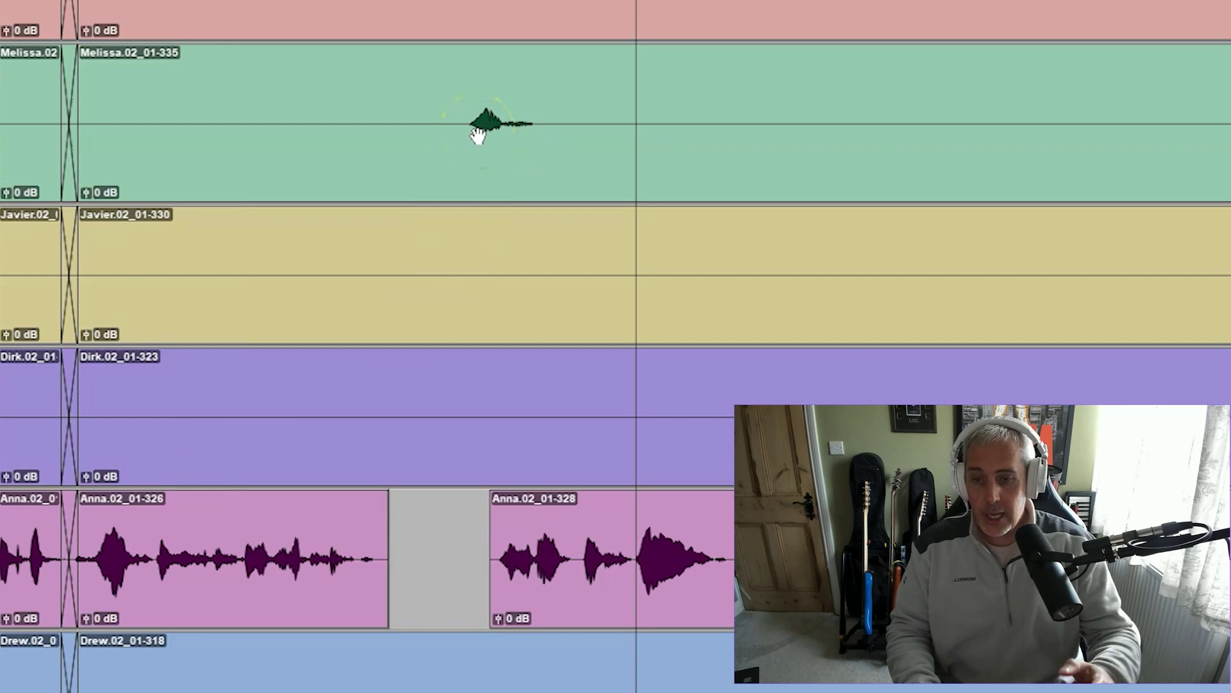
left_click(454, 135)
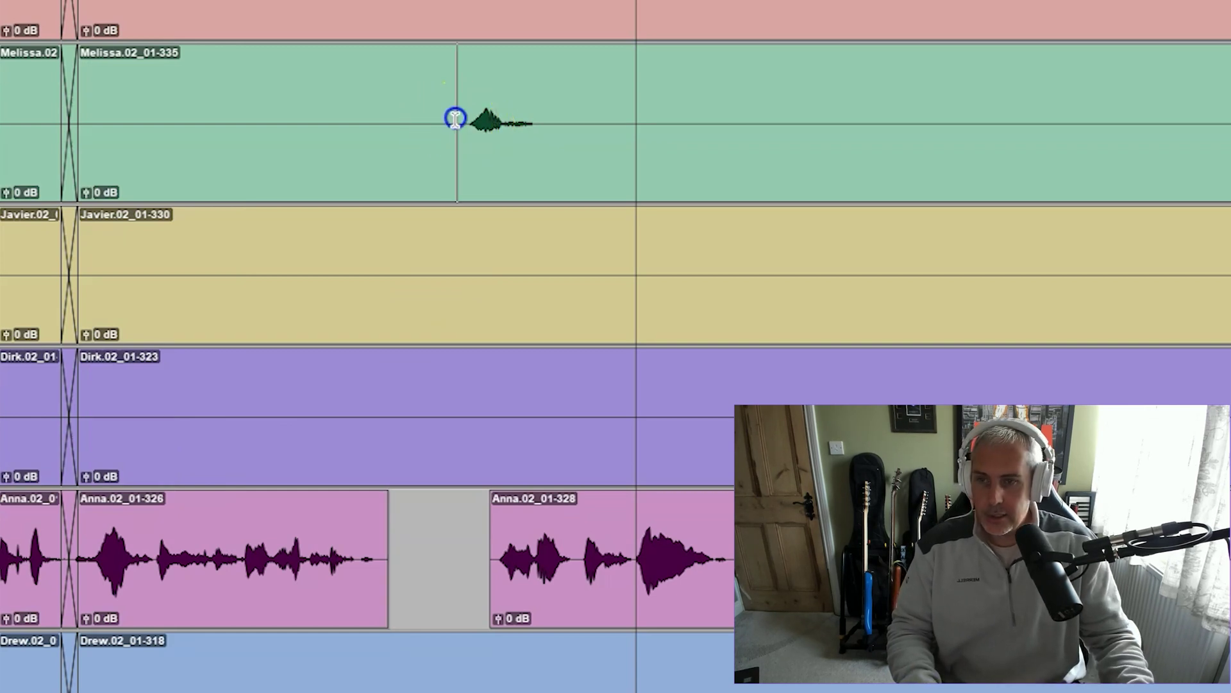
left_click_drag(456, 118, 561, 120)
key("ctrl+e")
left_click(497, 157)
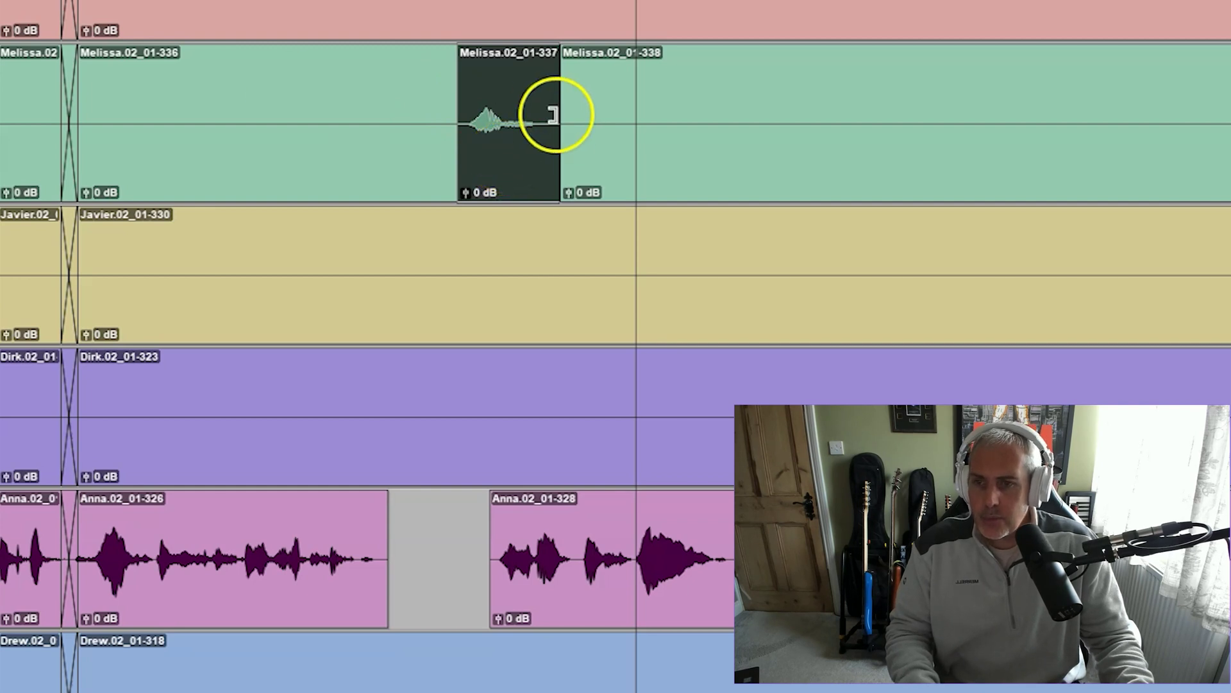
left_click_drag(517, 146, 418, 176)
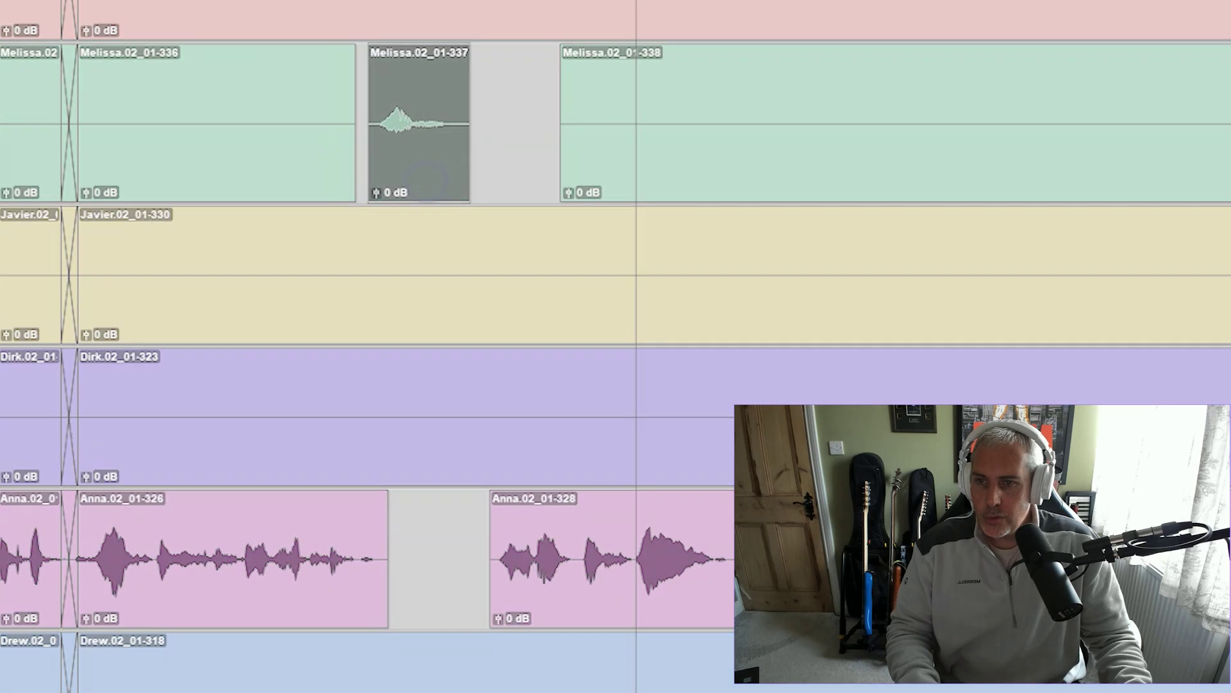
key("space")
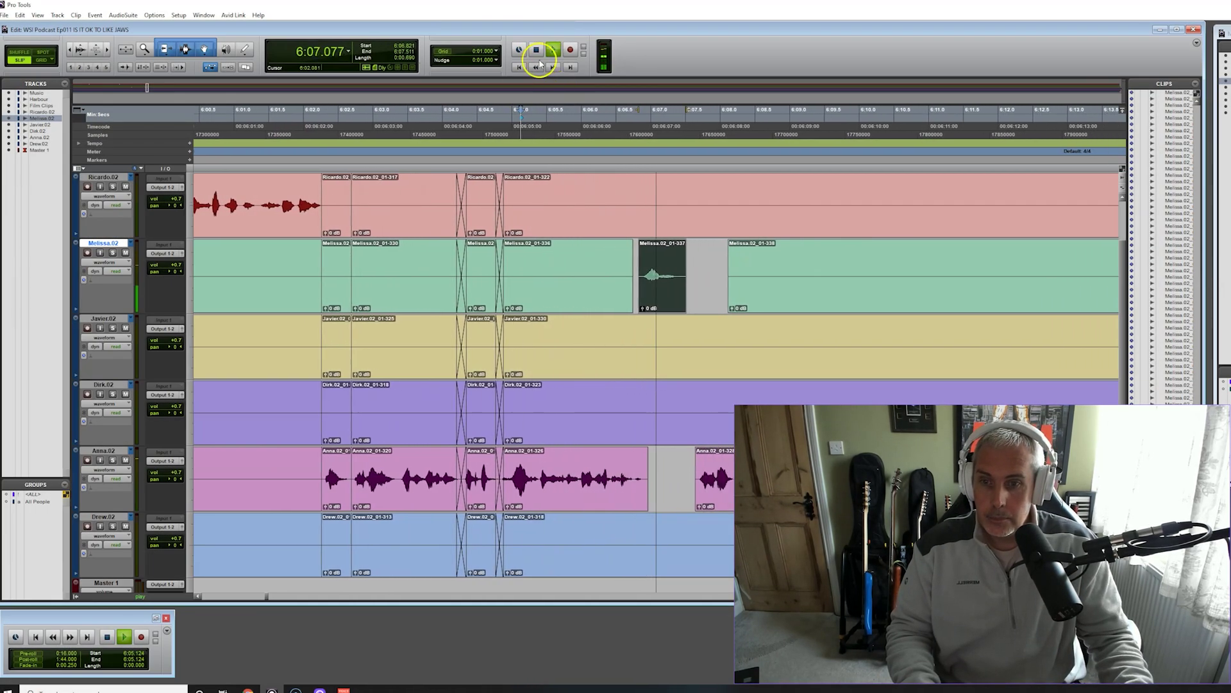
Zoom in and nudge Melissa's interjection clip slightly earlier
left_click(536, 50)
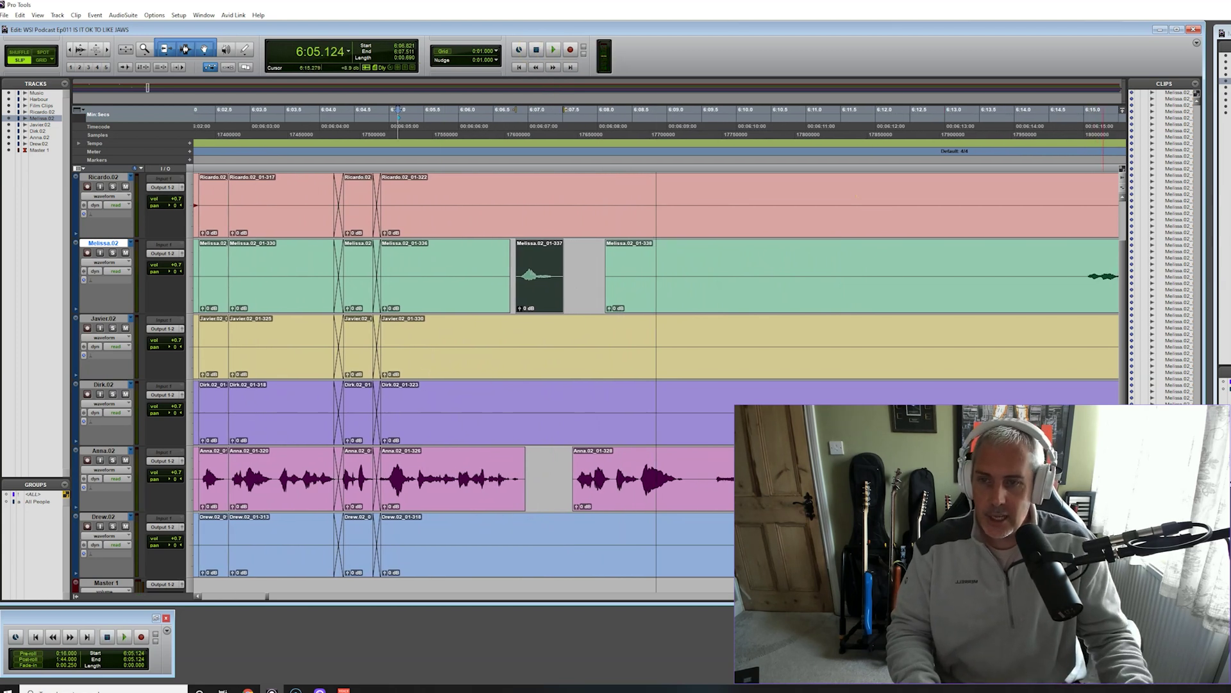
key("ctrl+]")
key("ctrl+]")
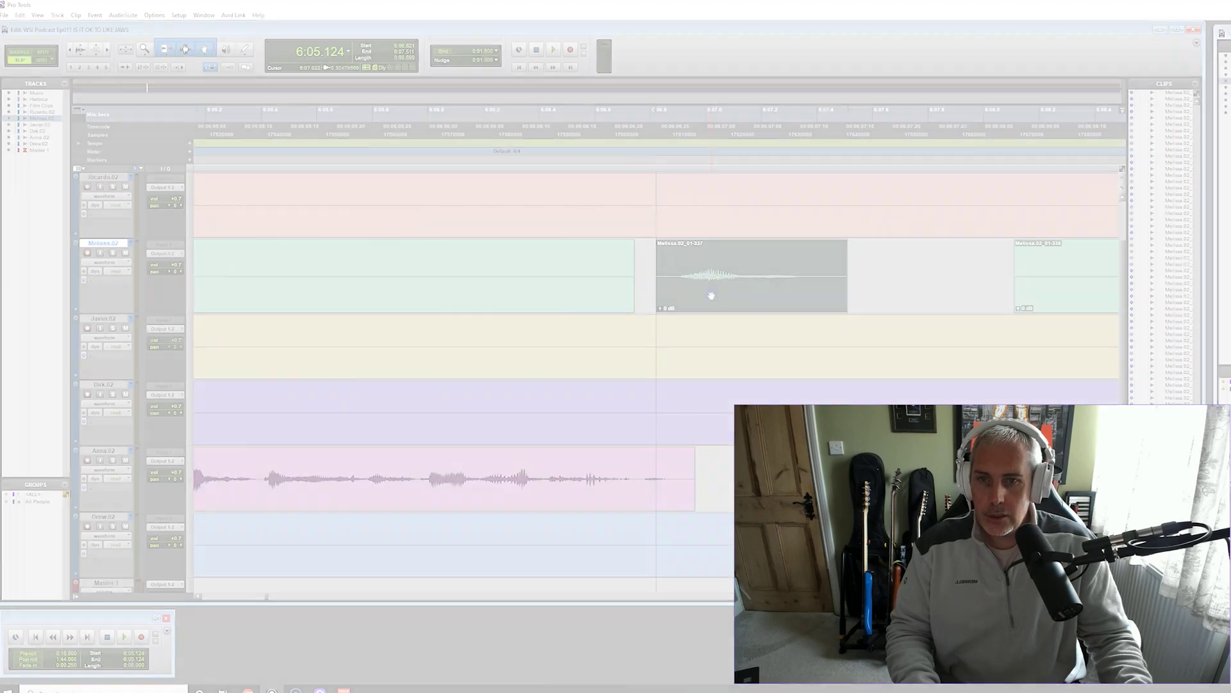
left_click_drag(711, 295, 697, 296)
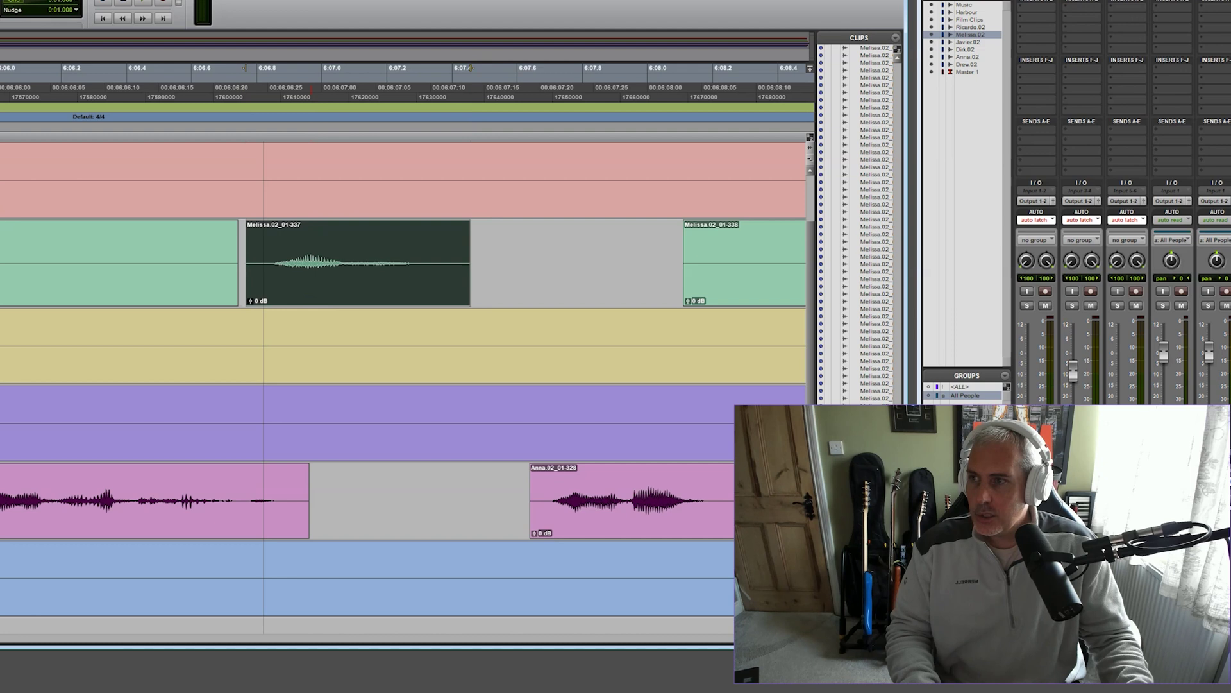
Separate and delete a dead-air stretch across all tracks, then play the tightened section
left_click_drag(545, 499, 413, 413)
key("ctrl+e")
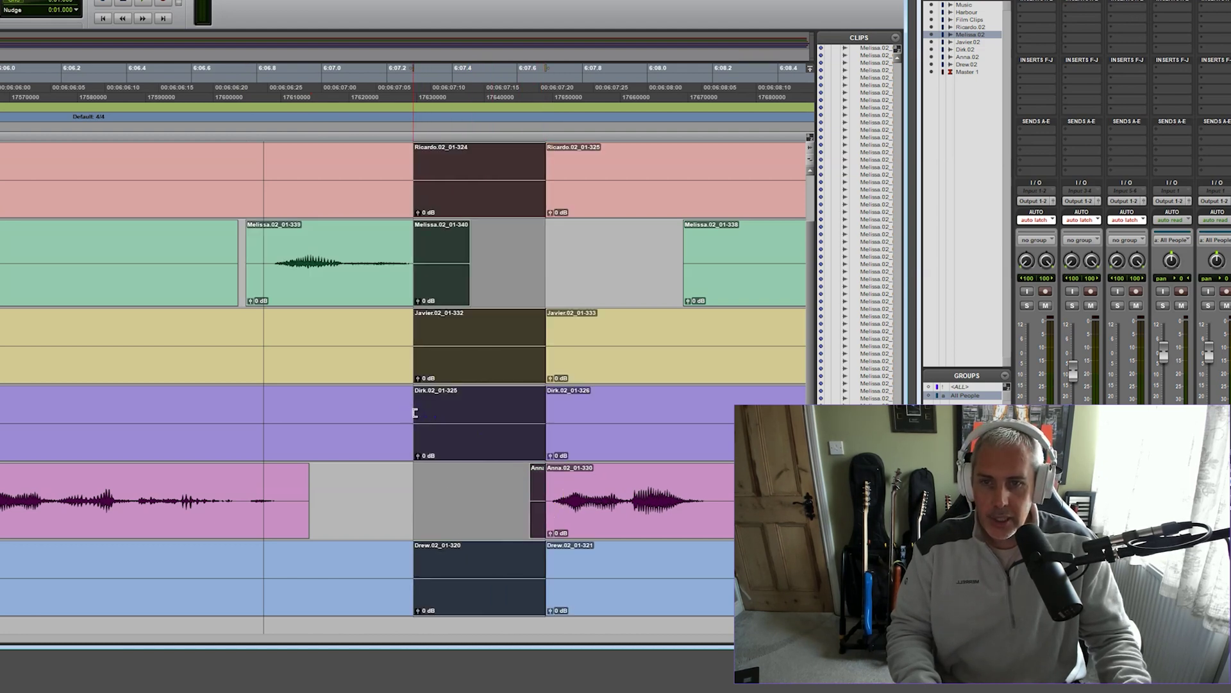
key("Delete")
key("ctrl+[")
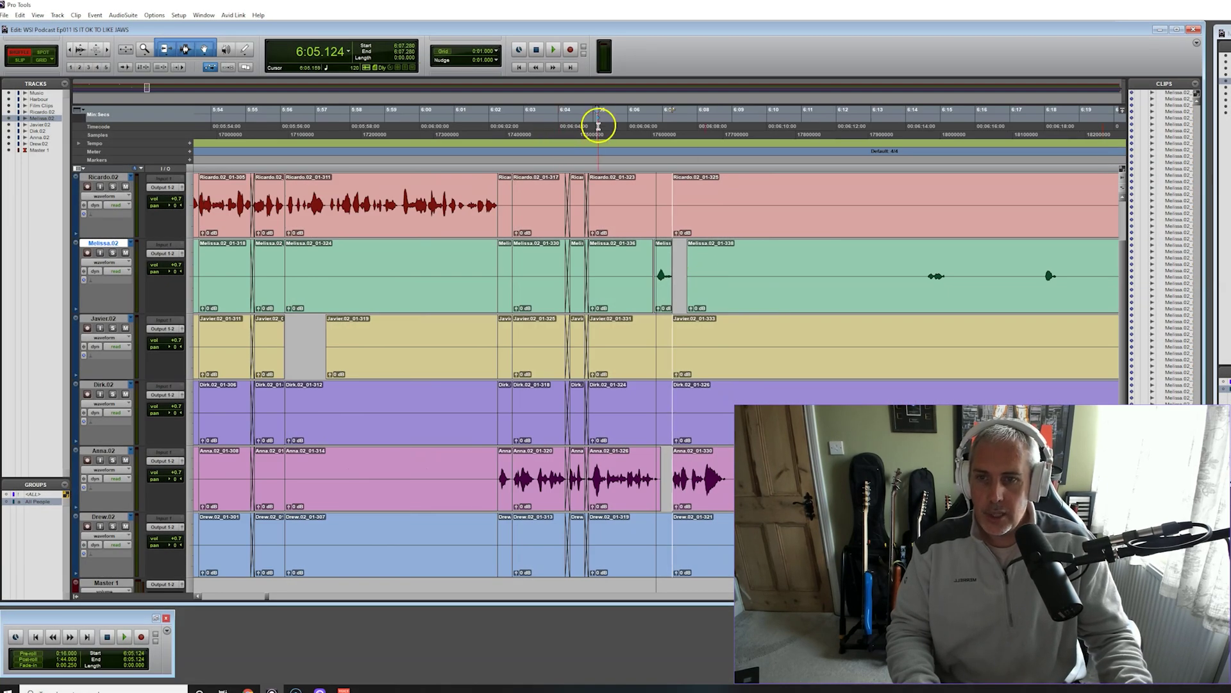
key("space")
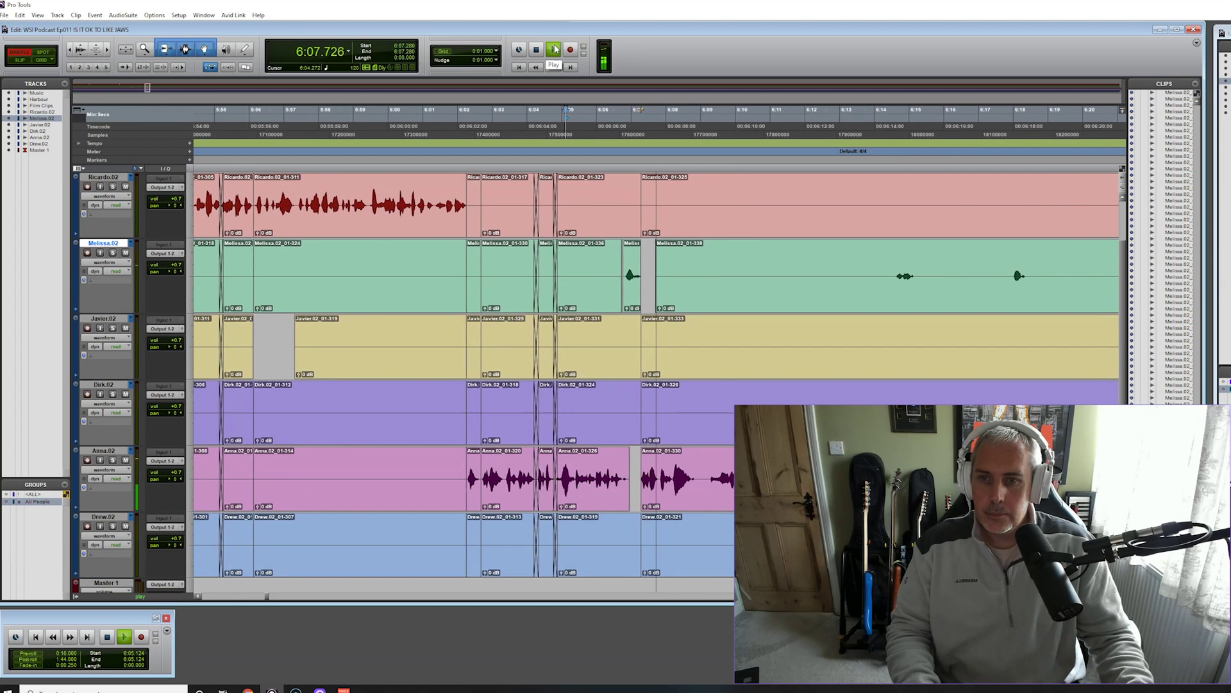
left_click(537, 51)
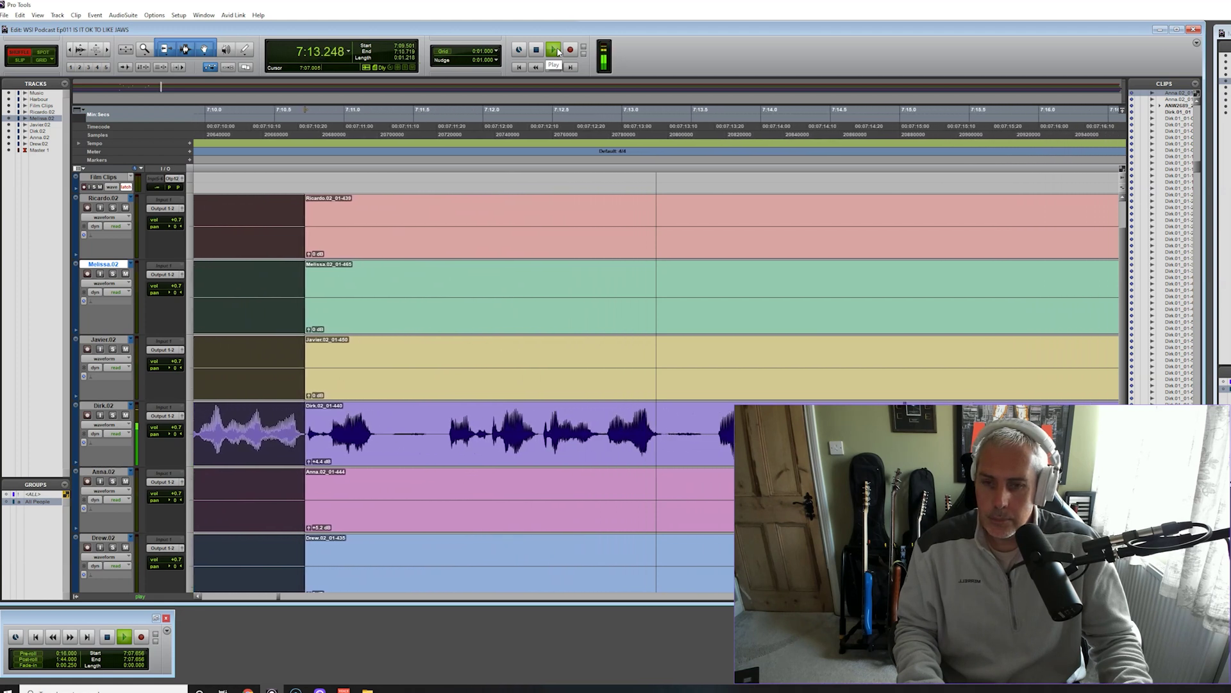
Cut the dead air near 7:09.5 from all tracks and crossfade the new join
key("space")
left_click(220, 215)
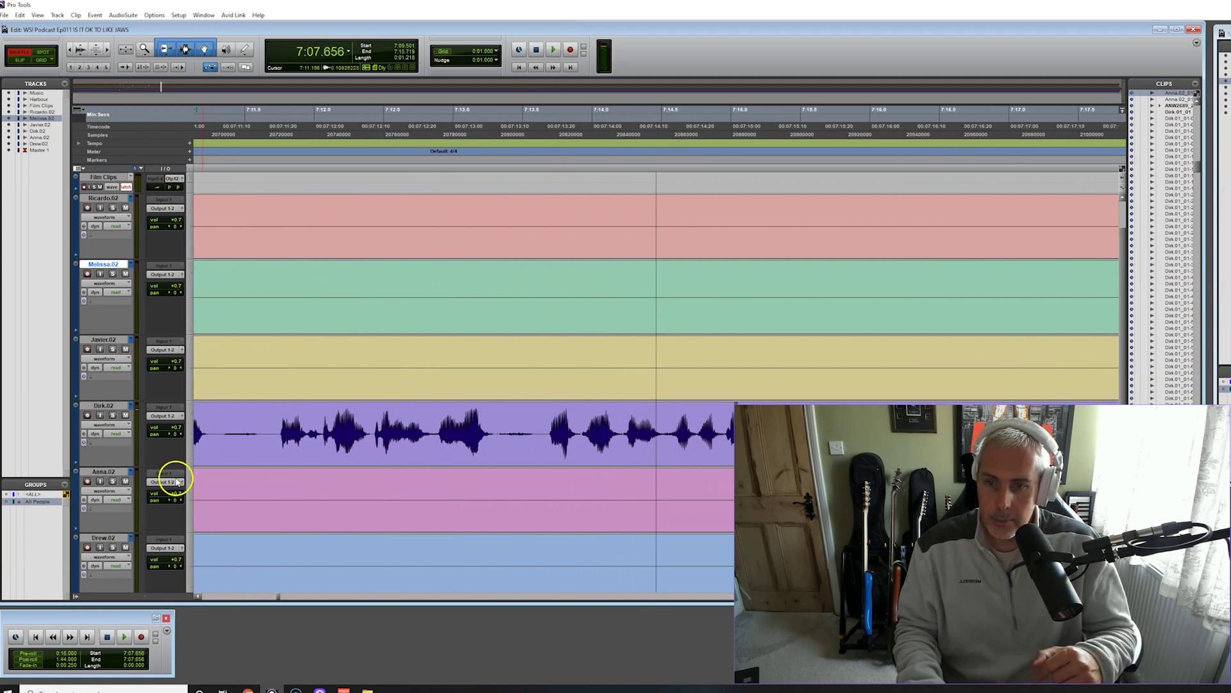
left_click(197, 593)
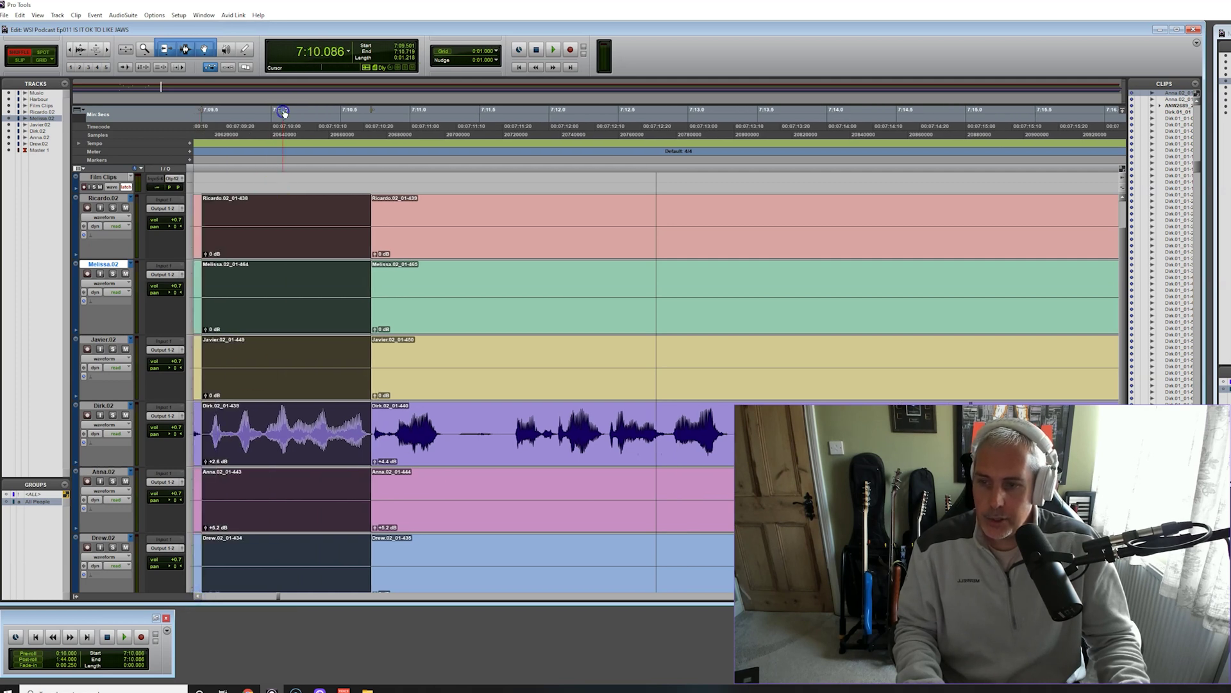
key("space")
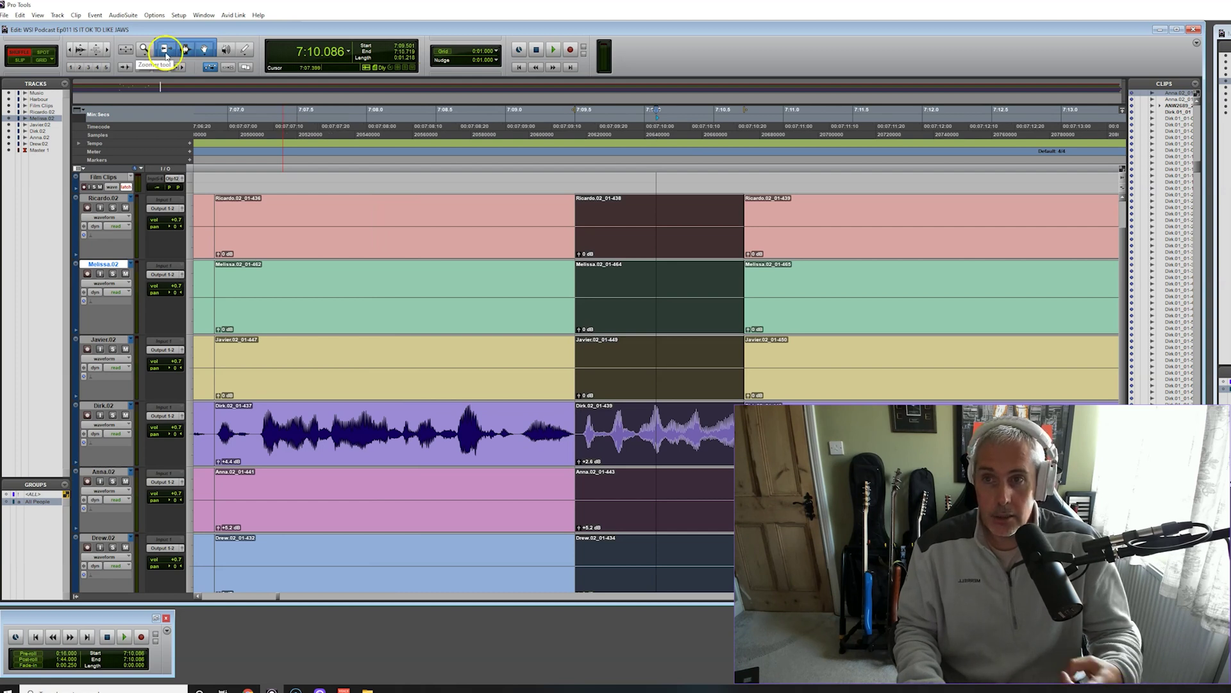
left_click(554, 51)
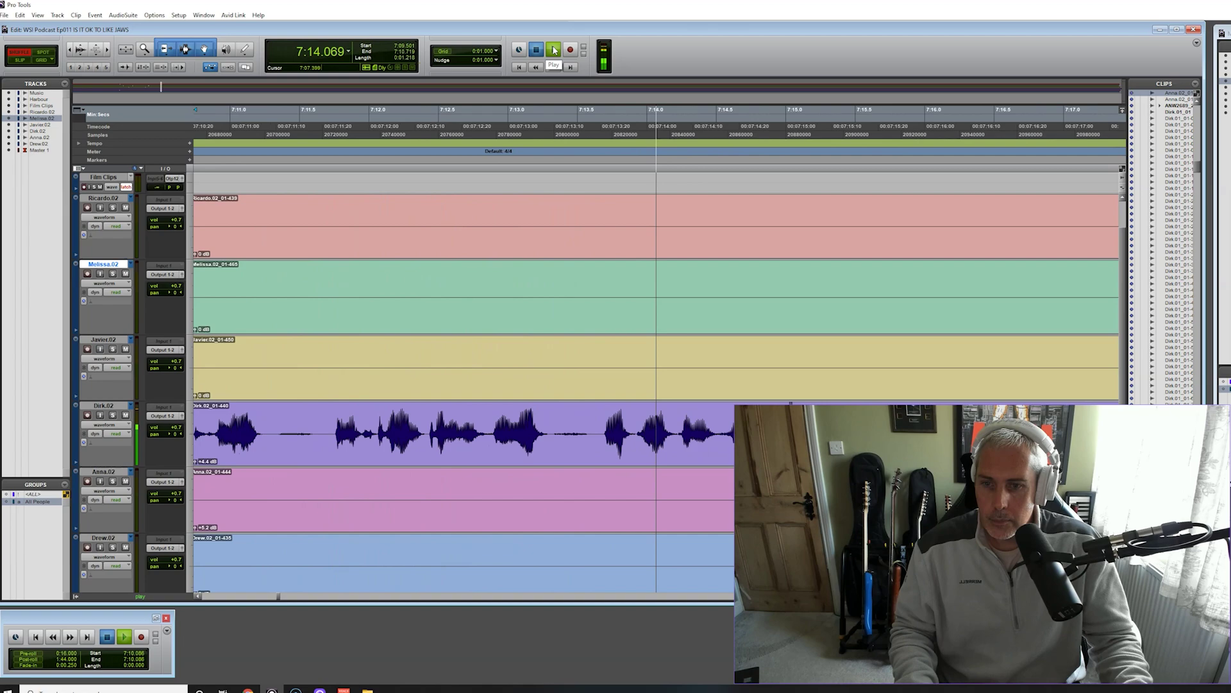
left_click(537, 50)
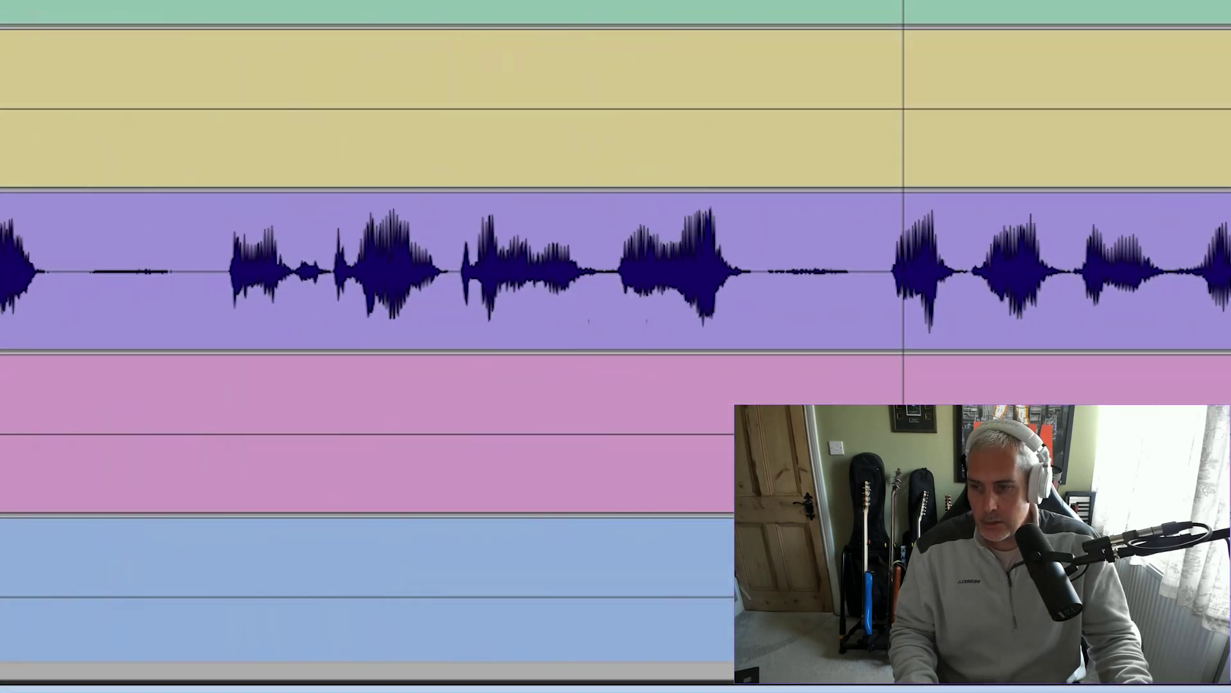
left_click_drag(286, 252, 458, 288)
key("ctrl+e")
key("Delete")
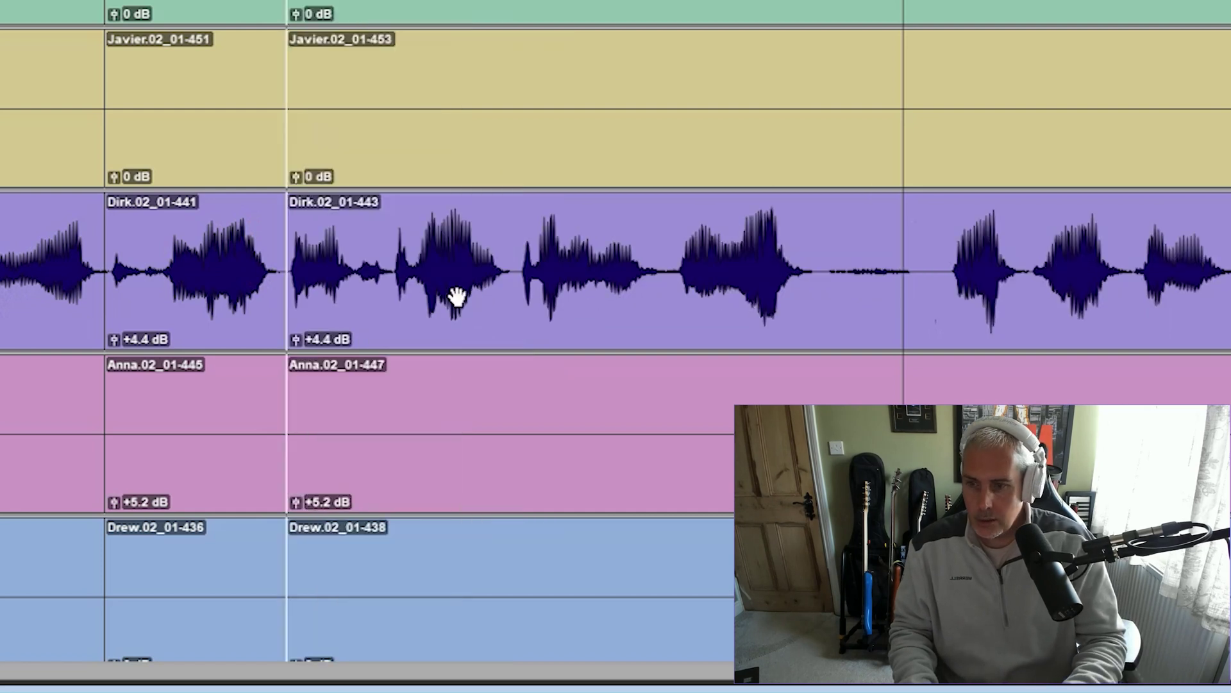
left_click_drag(284, 349, 294, 341)
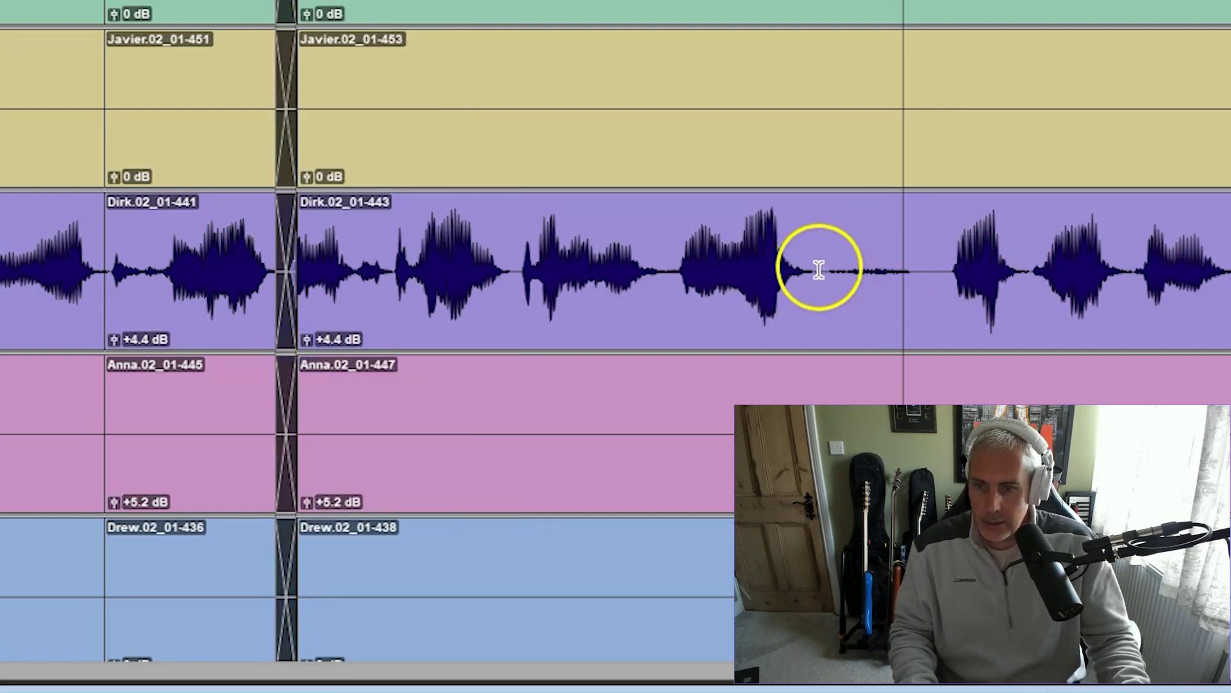
Remove two further pauses in Dirk's speech across all tracks
left_click_drag(819, 269, 885, 286)
key("ctrl+e")
key("Delete")
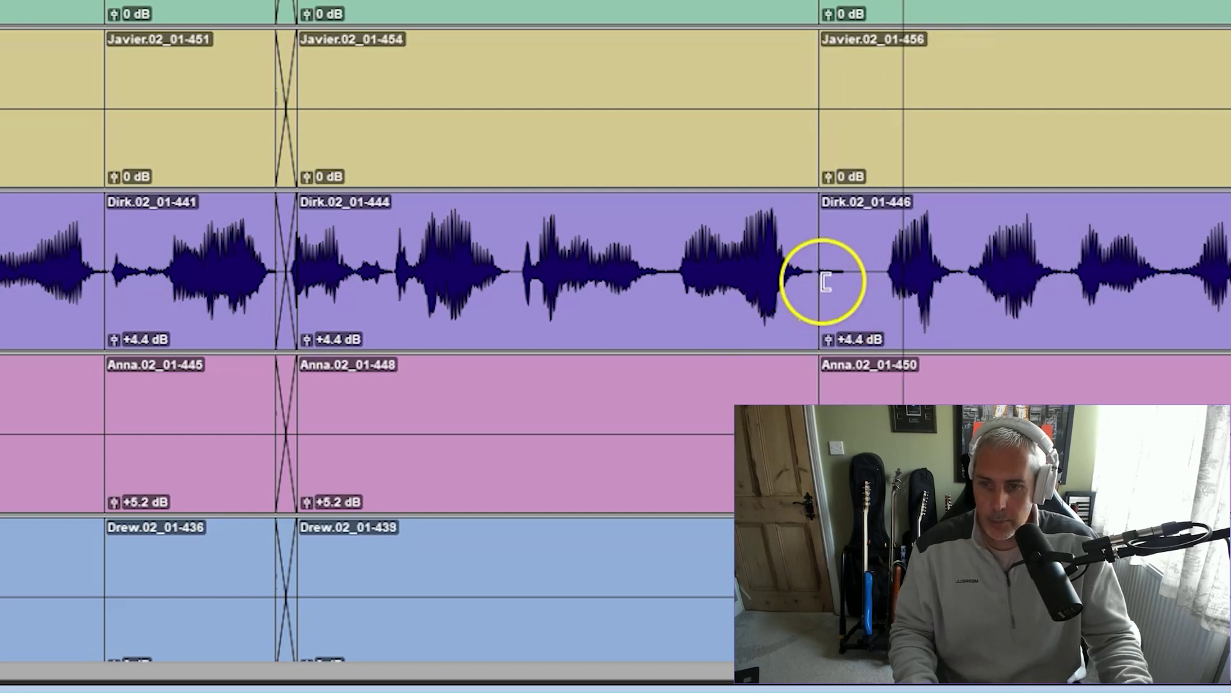
left_click_drag(826, 282, 885, 286)
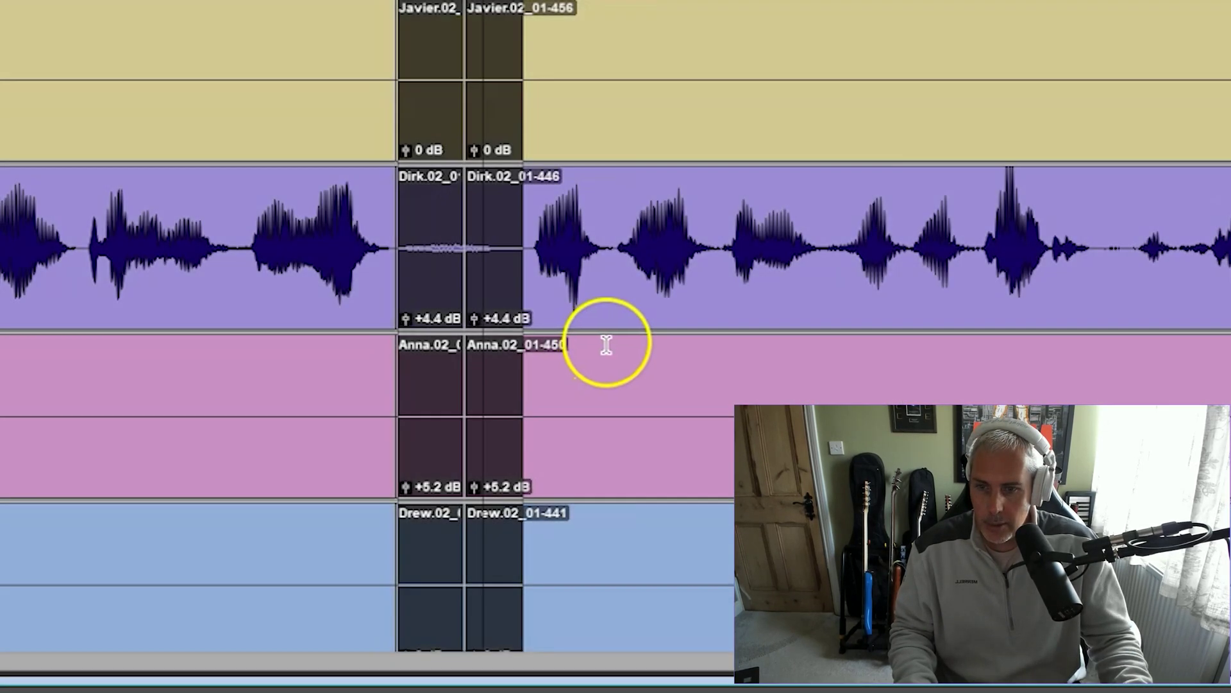
left_click_drag(506, 277, 402, 317)
key("Delete")
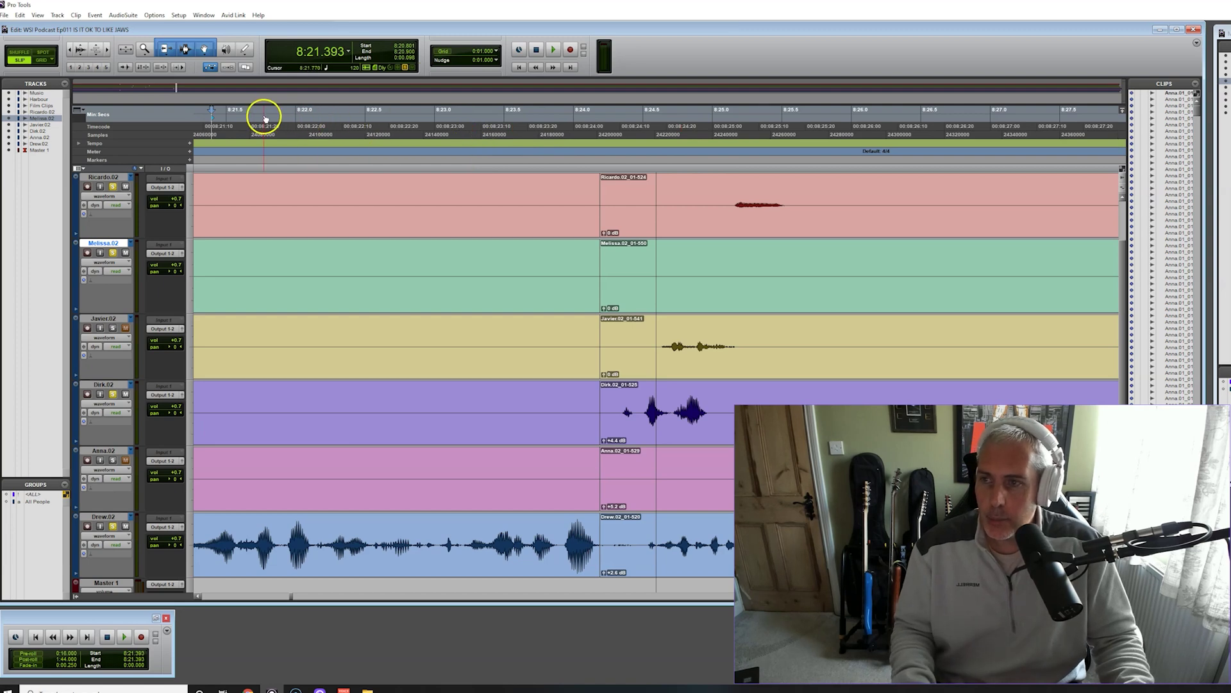
Replay the exchange from 8:20.594 and solo the Javier.02 track
left_click(552, 53)
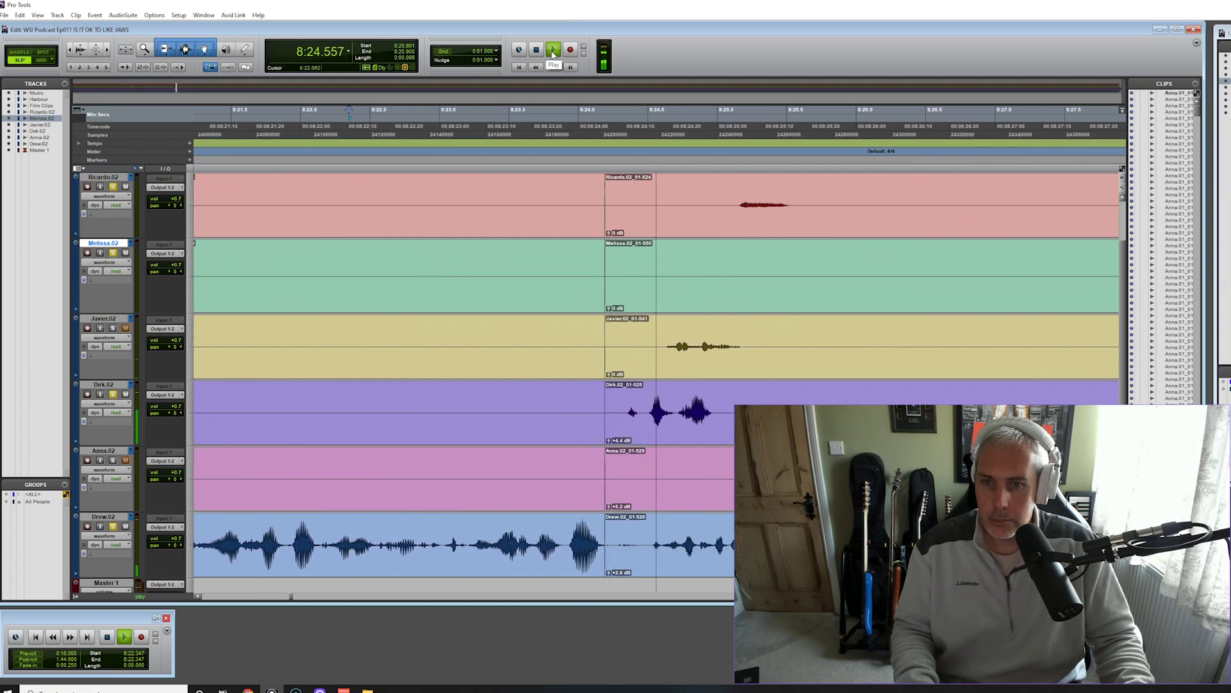
left_click(537, 49)
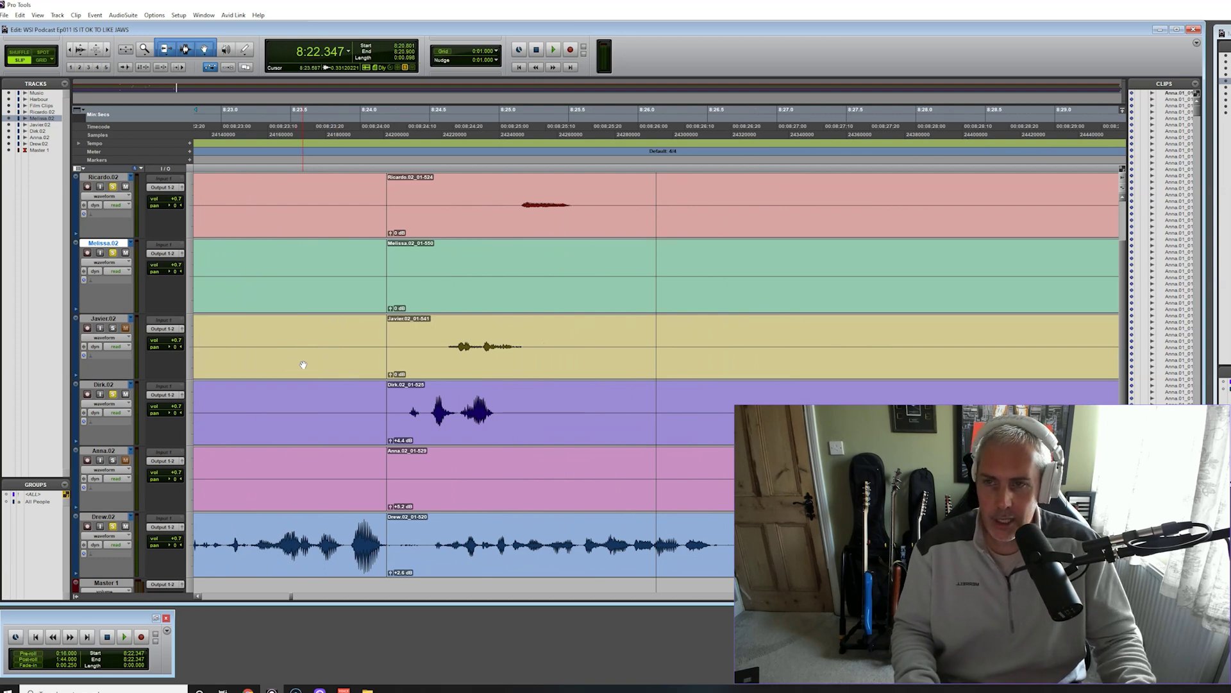
left_click(511, 70)
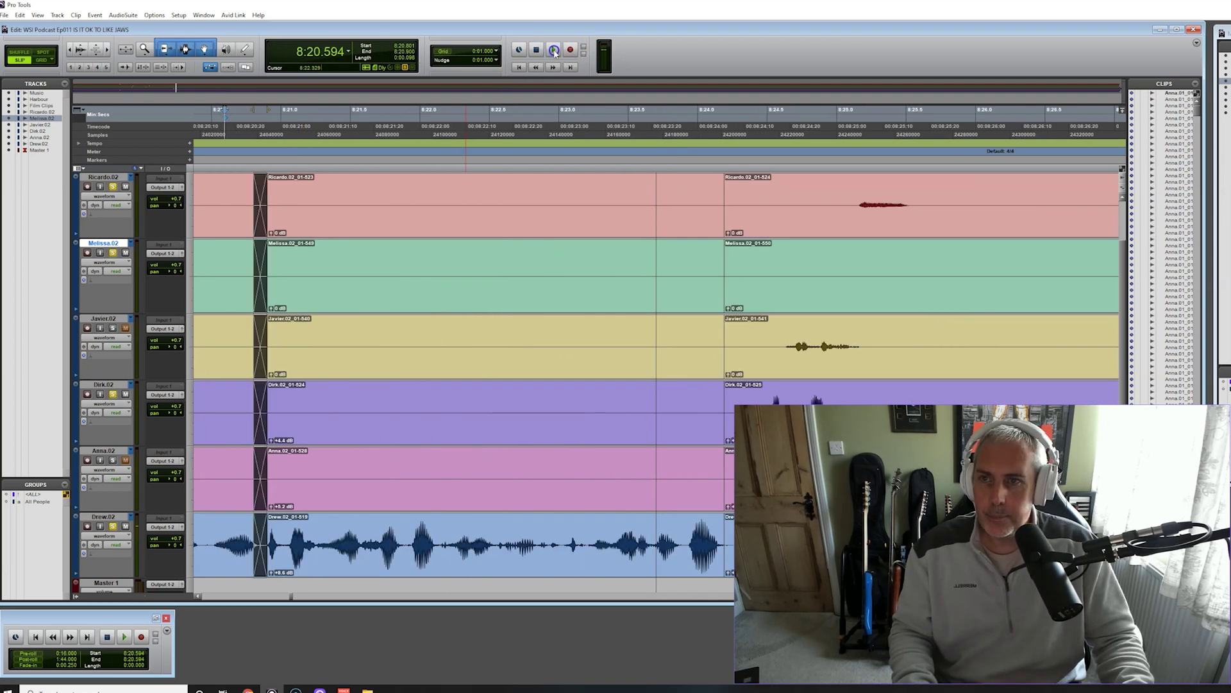
left_click(554, 50)
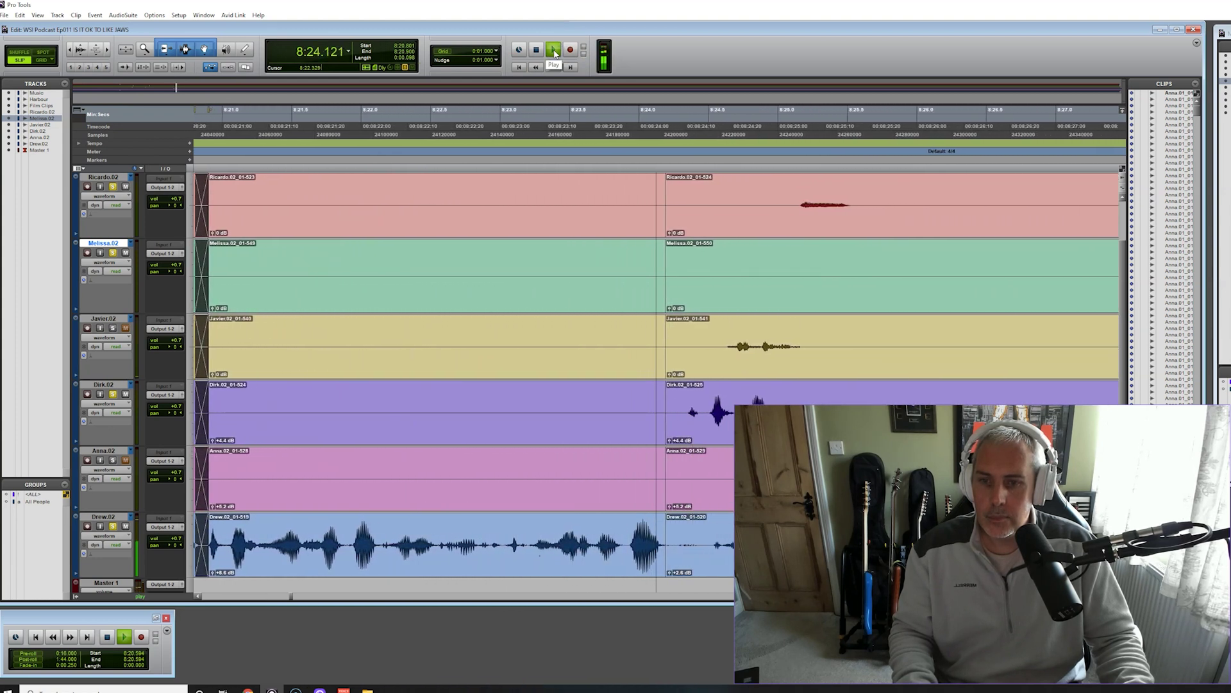
left_click(554, 52)
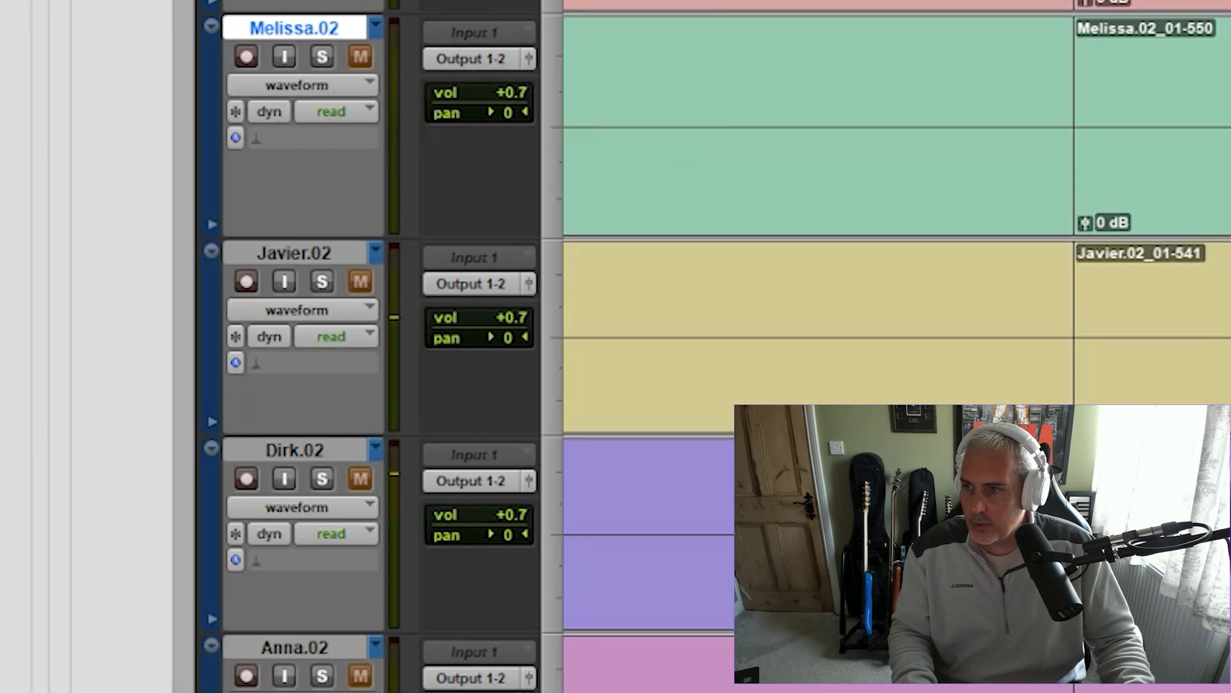
left_click(323, 281)
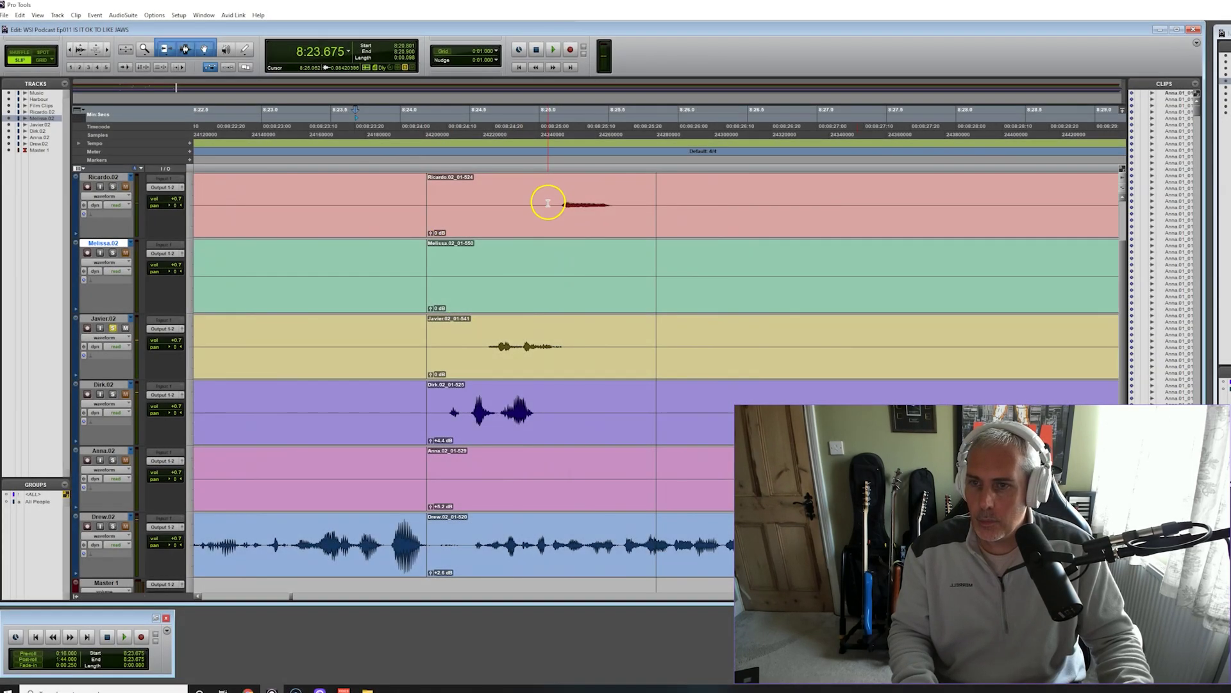
Separate Javier's and Ricardo's quiet interjections into their own clips and raise each clip's gain
left_click_drag(471, 342, 573, 348)
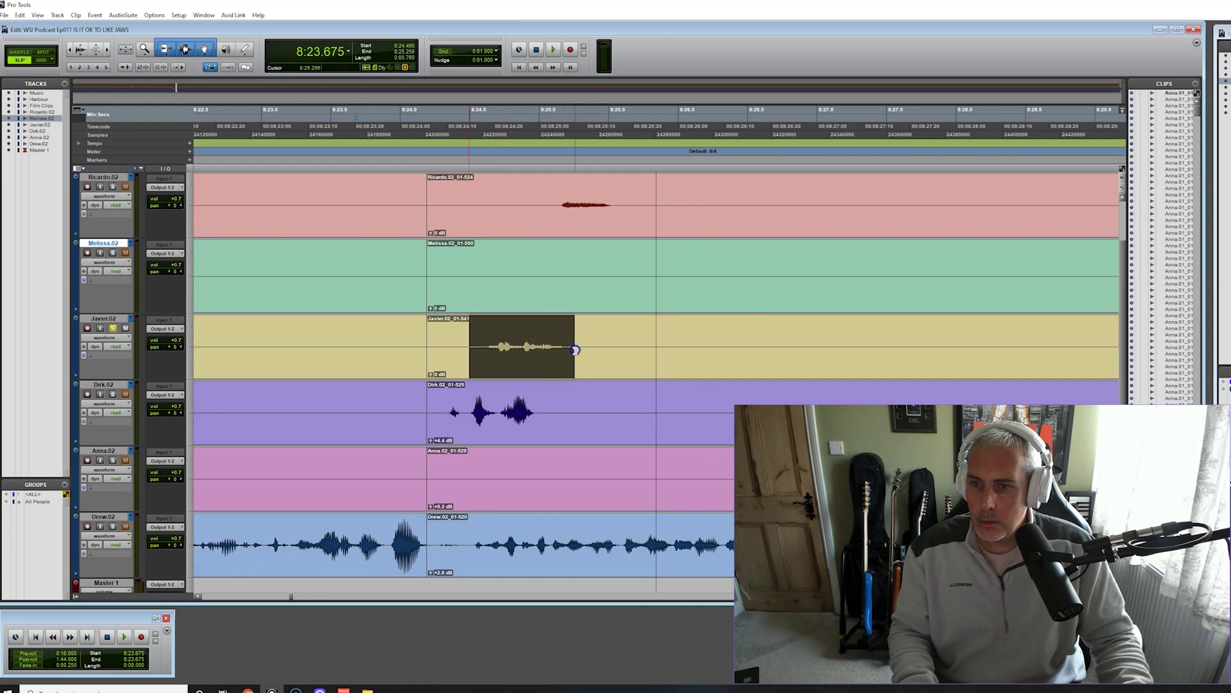
key("ctrl+e")
left_click_drag(473, 374, 478, 362)
left_click_drag(556, 202, 619, 200)
key("ctrl+e")
left_click_drag(560, 233, 561, 229)
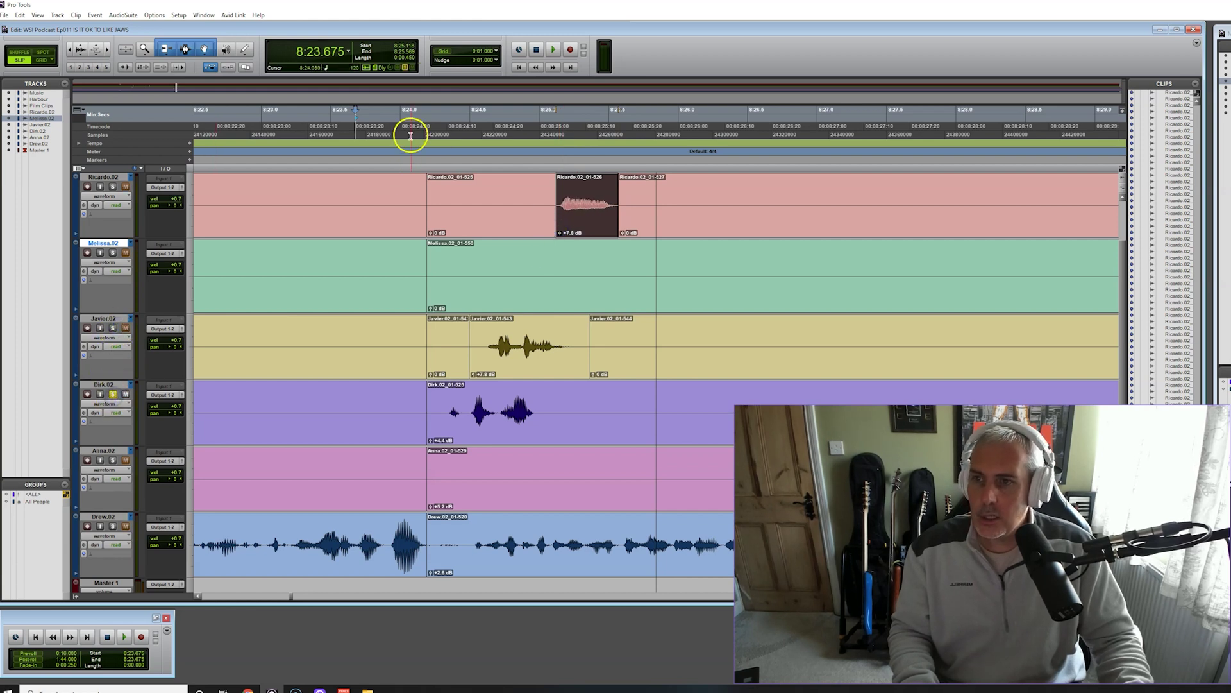
Audition the boosted interjections a few times, then zoom out to see more of the session
left_click(552, 50)
key("space")
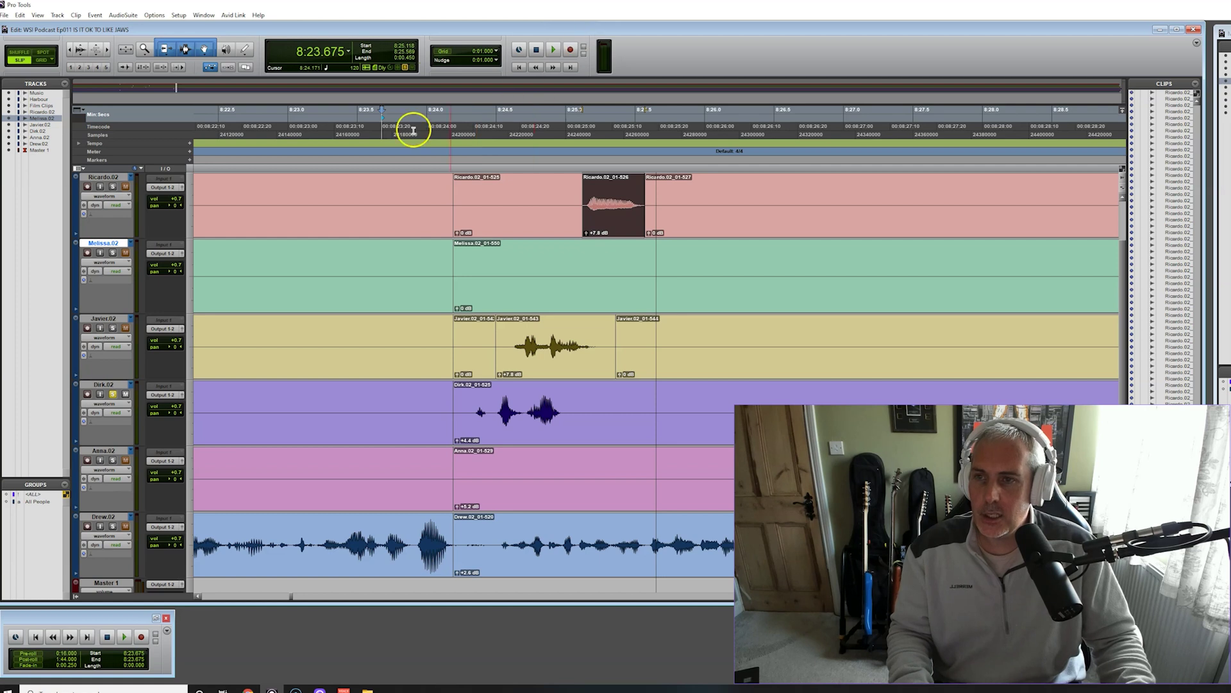
left_click(553, 49)
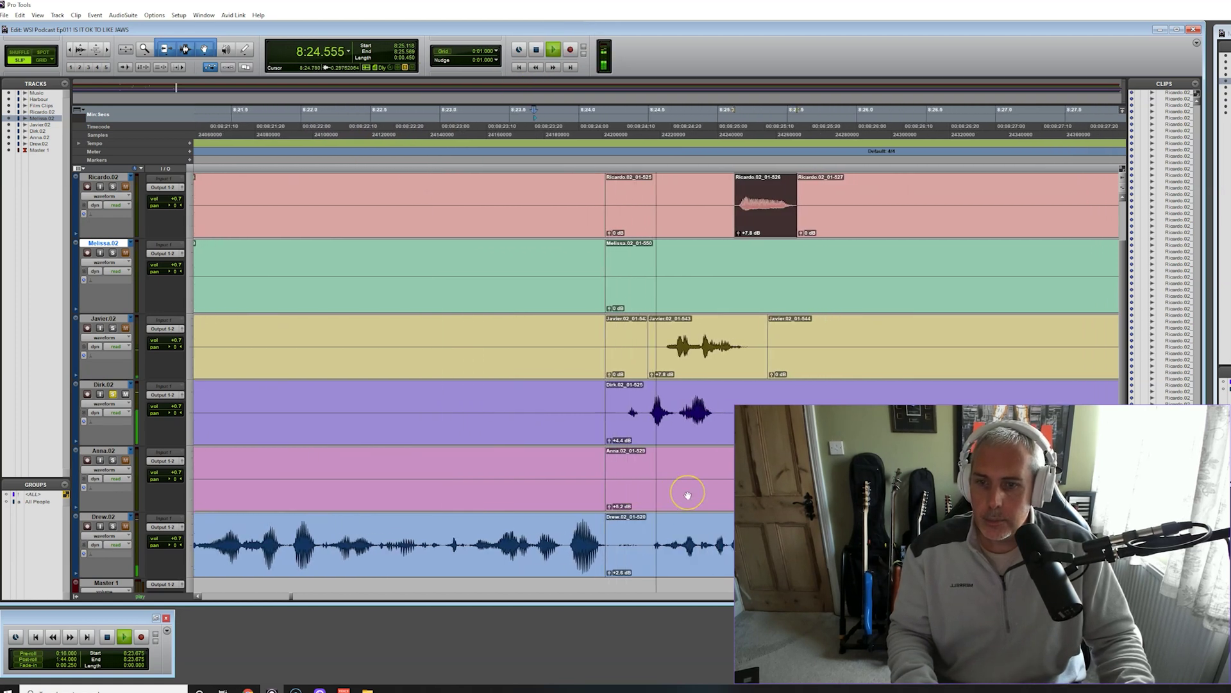
left_click(610, 427)
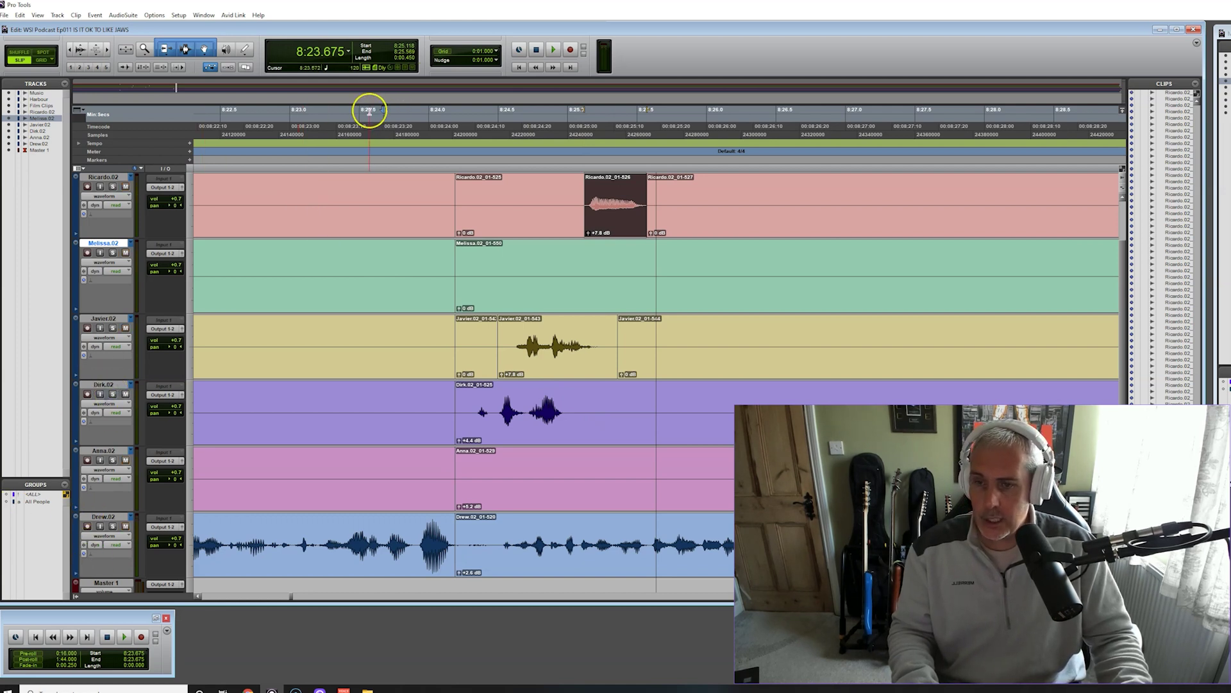
key("space")
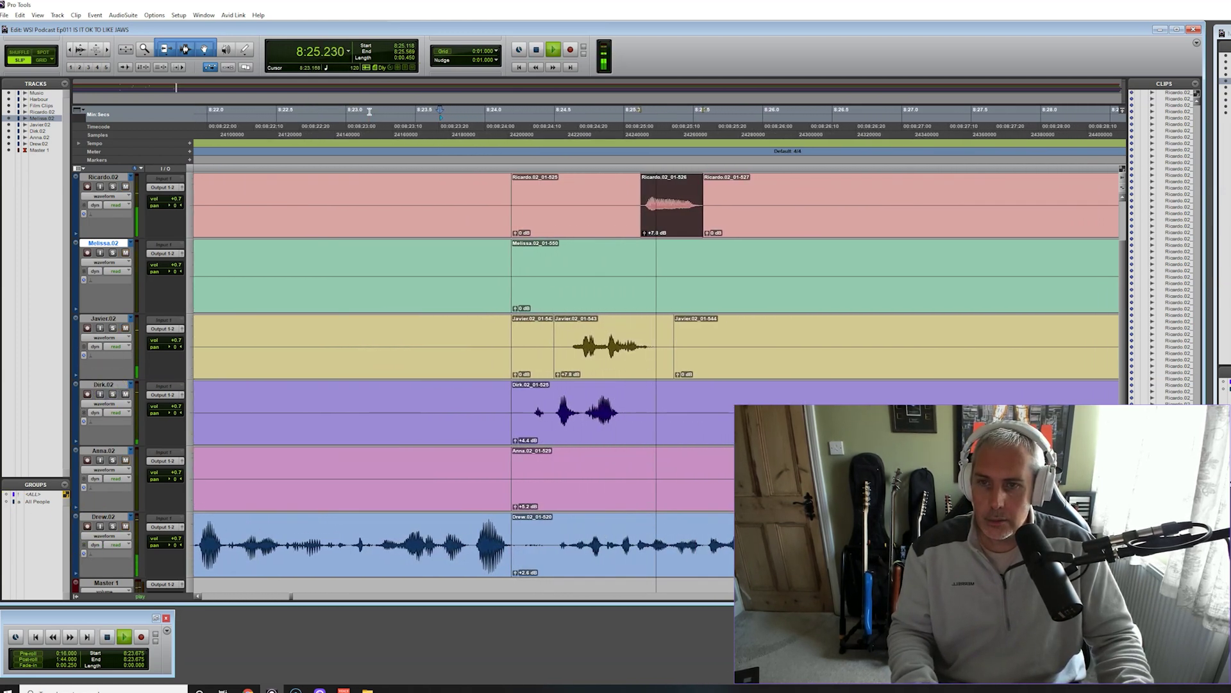
left_click(271, 160)
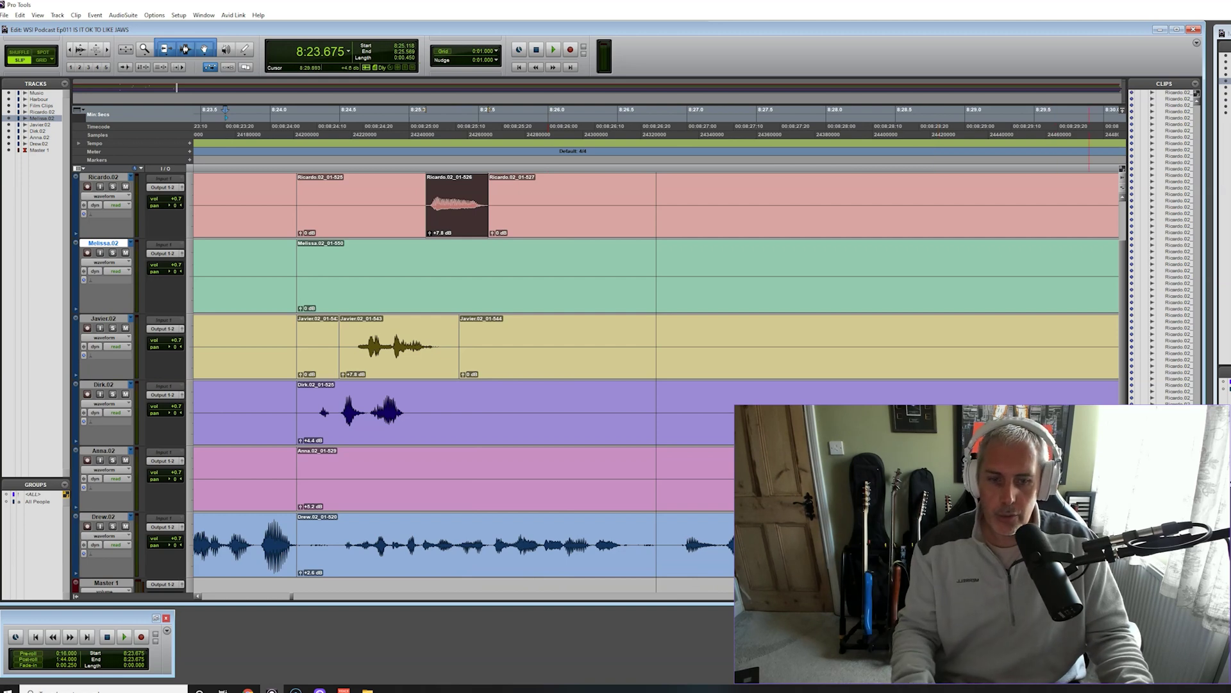
key("ctrl+bracketleft")
key("ctrl+bracketleft")
key("ctrl+bracketleft")
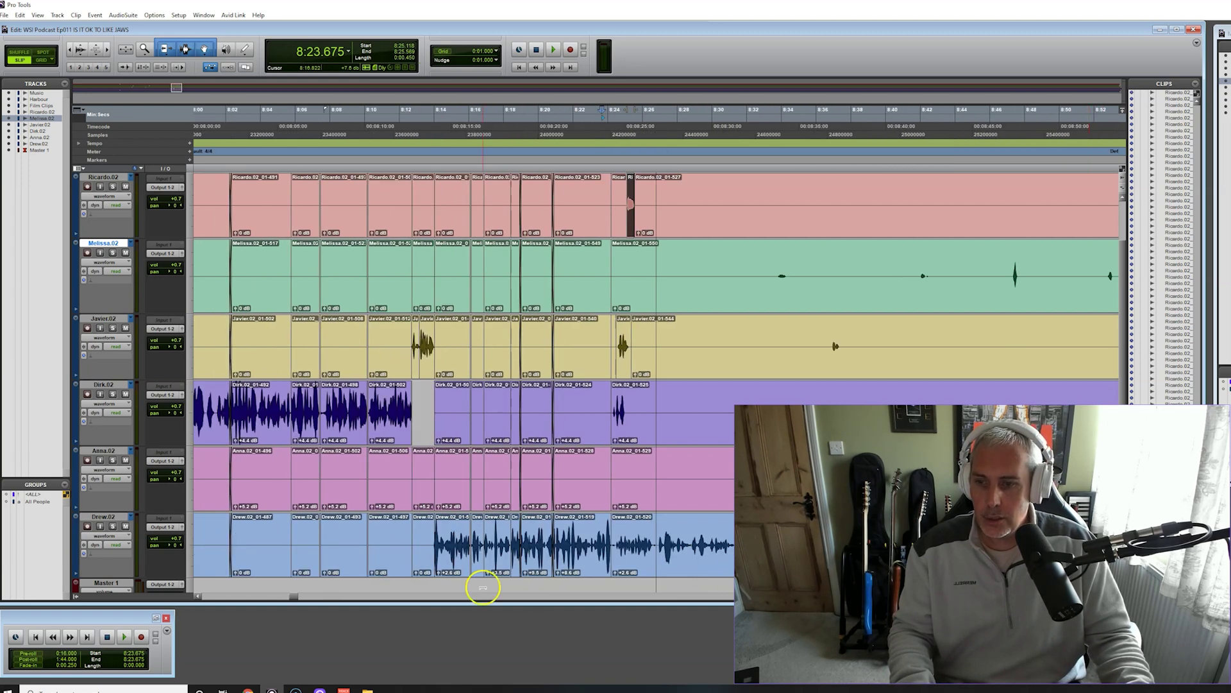
left_click_drag(297, 597, 299, 597)
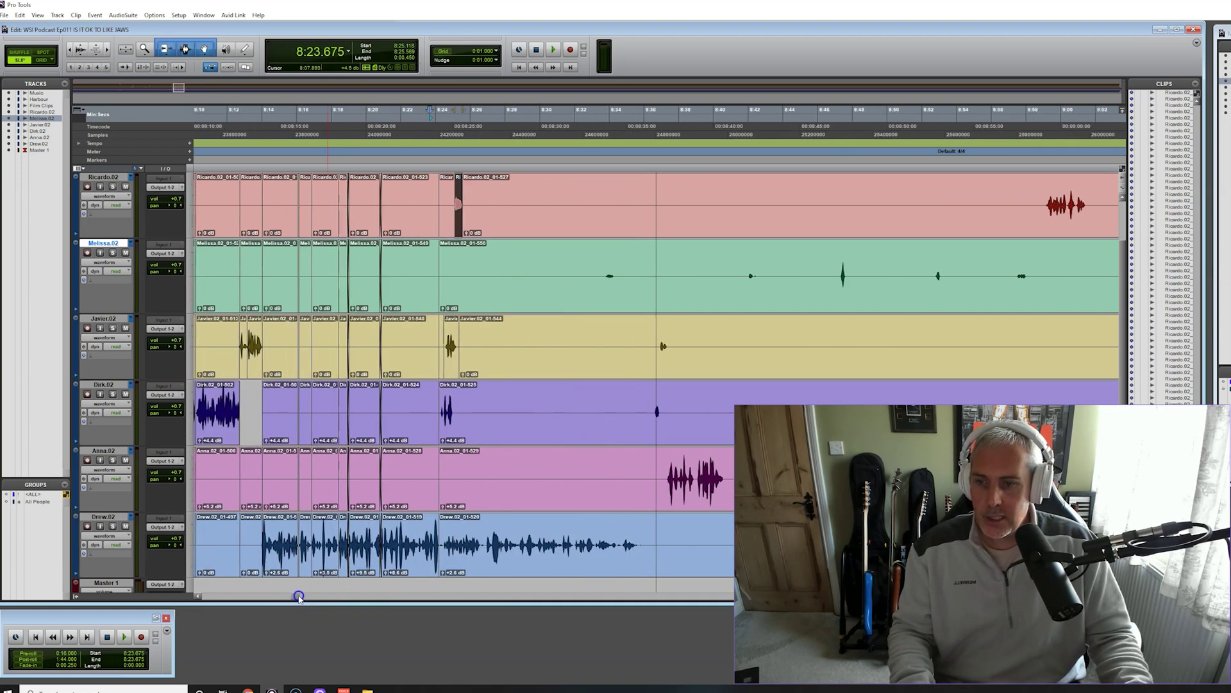
Zoom to the 8:18–8:31 region and split Dirk's purple-track clip at 8:25.083
key("ctrl+bracketright")
key("ctrl+bracketright")
key("ctrl+bracketright")
key("ctrl+bracketright")
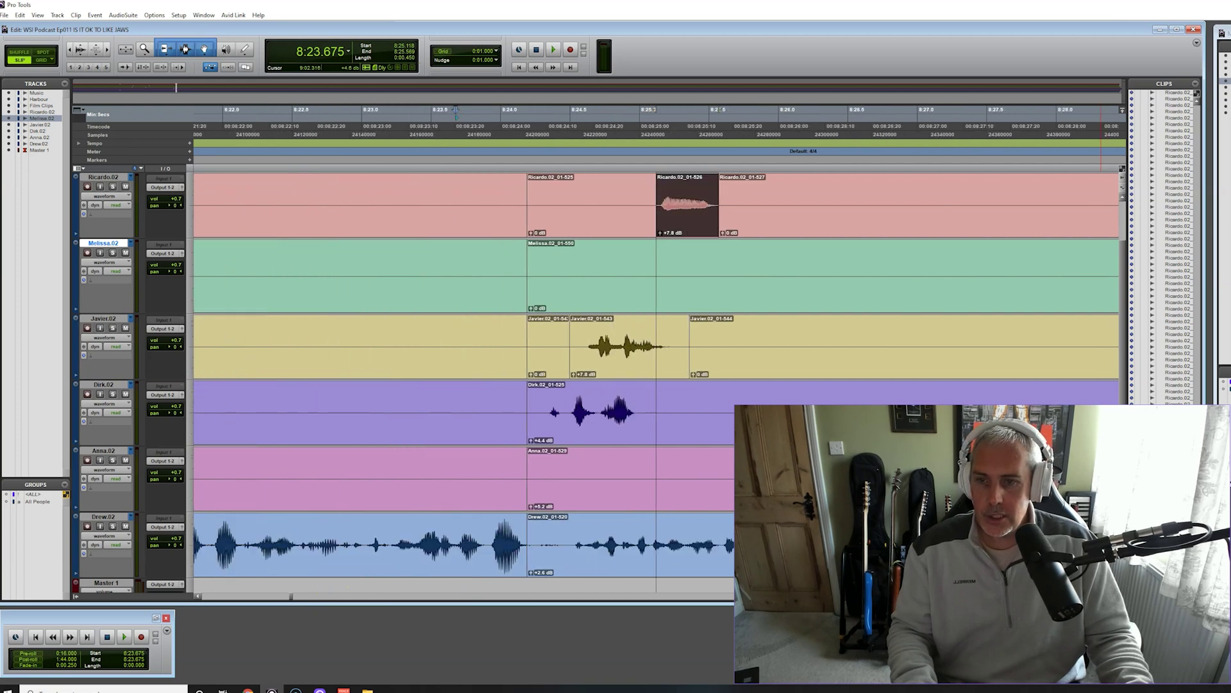
key("ctrl+bracketleft")
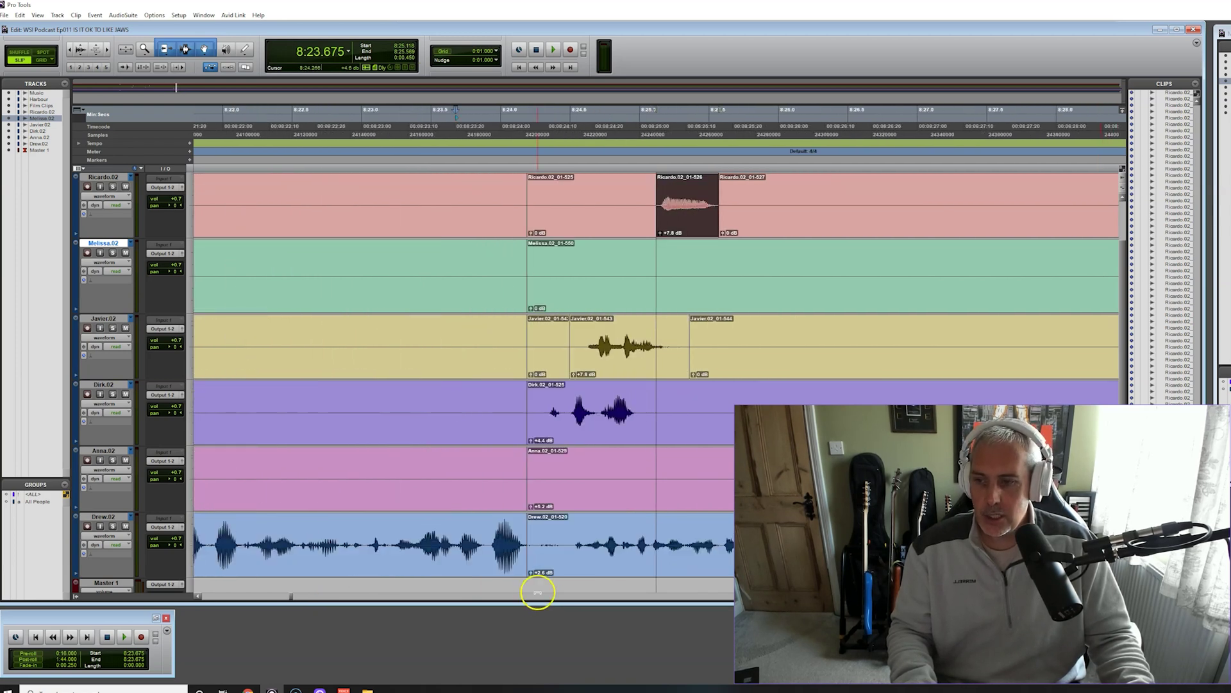
key("ctrl+bracketleft")
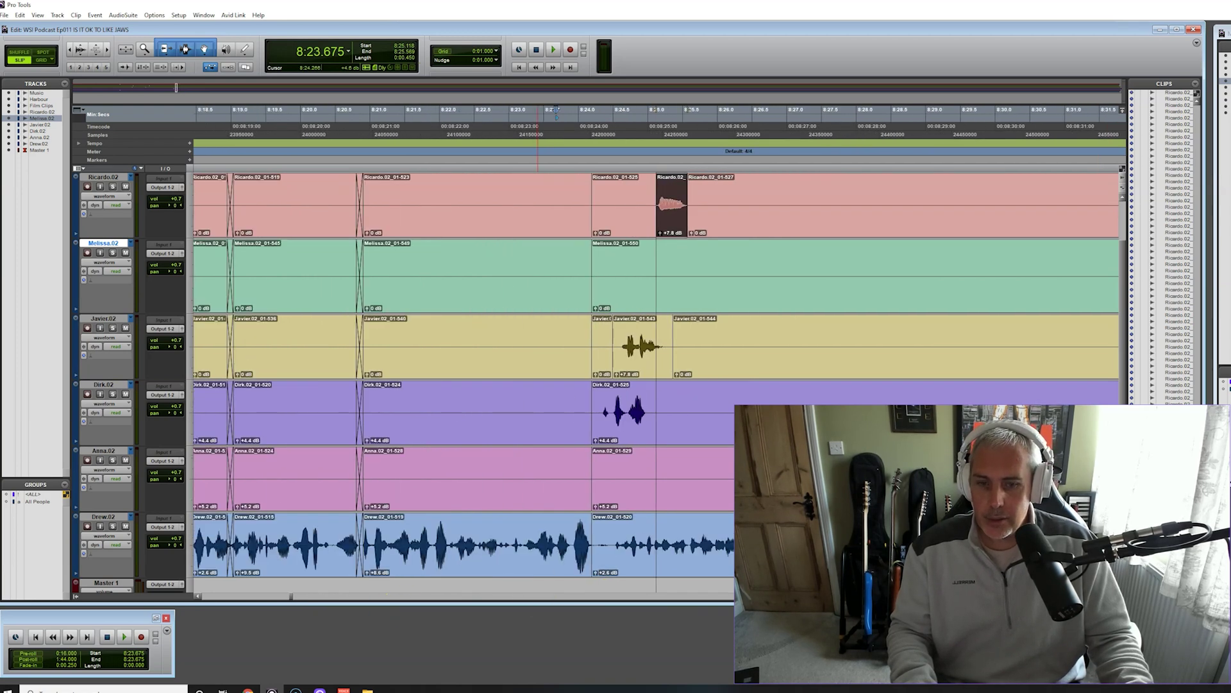
key("ctrl+bracketleft")
key("ctrl+bracketleft")
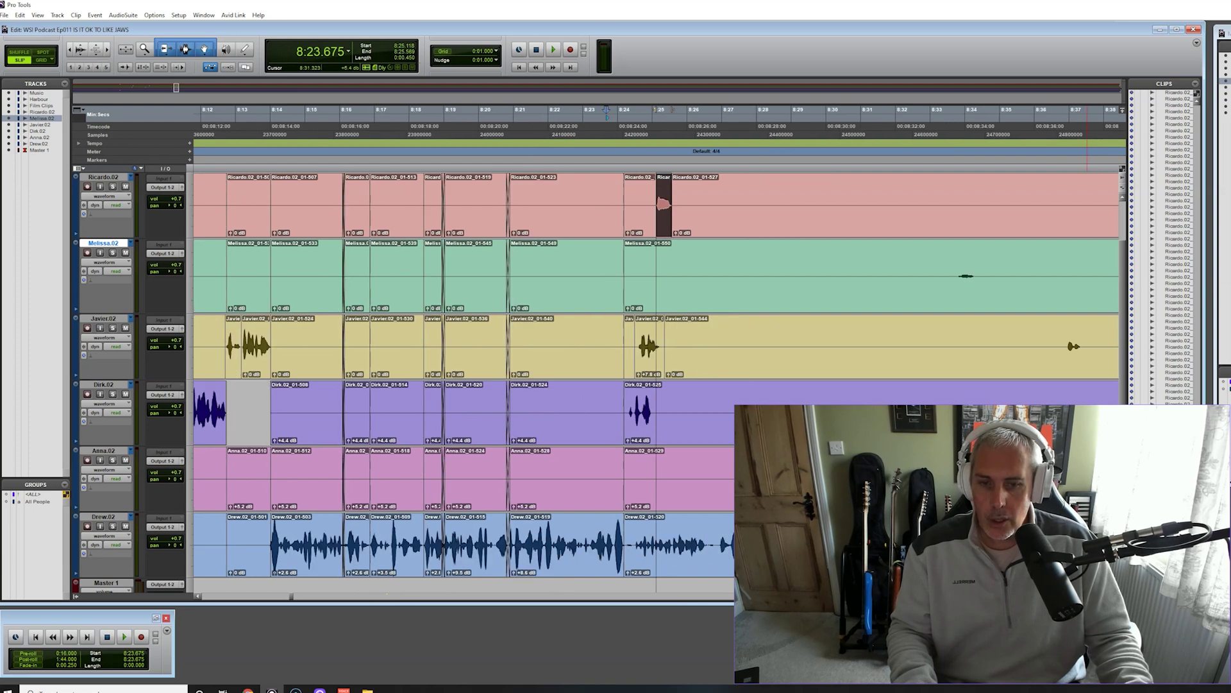
key("ctrl+bracketleft")
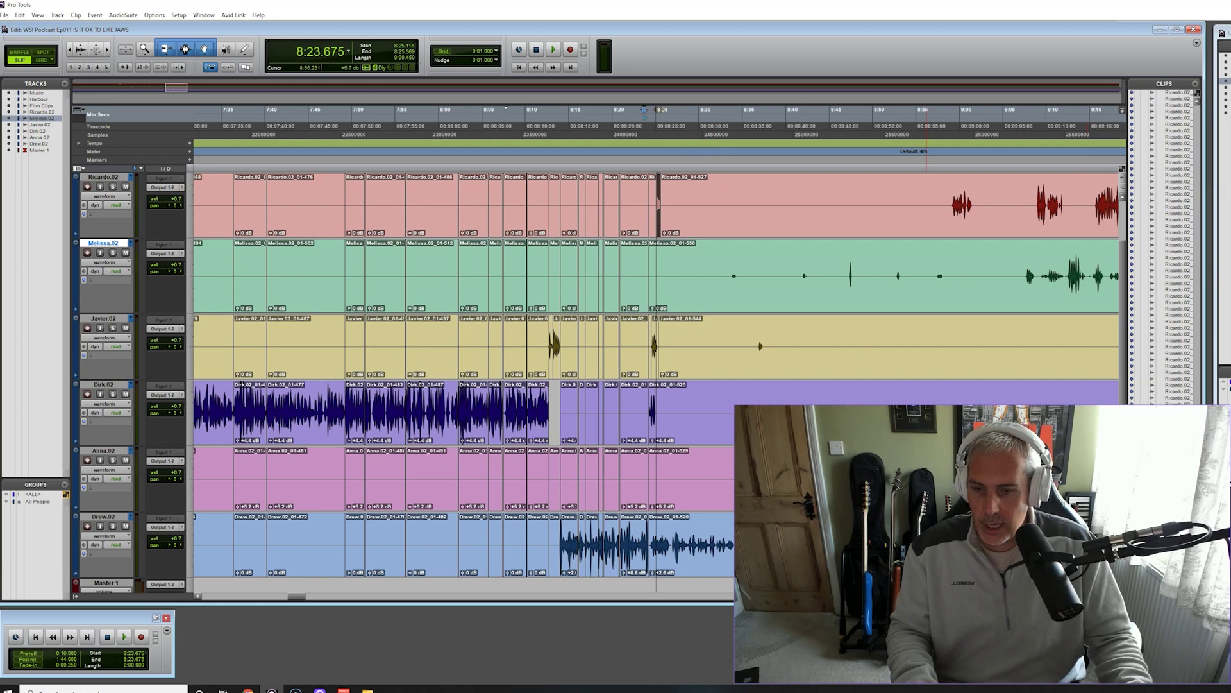
key("ctrl+bracketright")
key("ctrl+bracketright")
key("ctrl+bracketright")
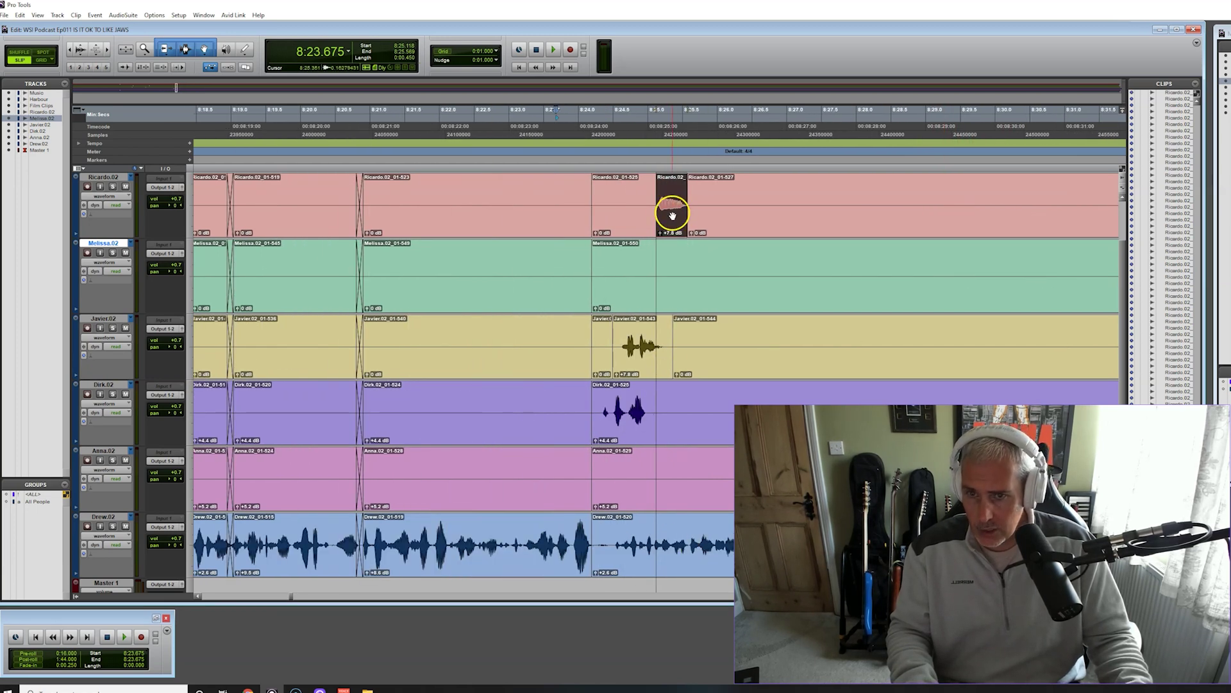
left_click(627, 364)
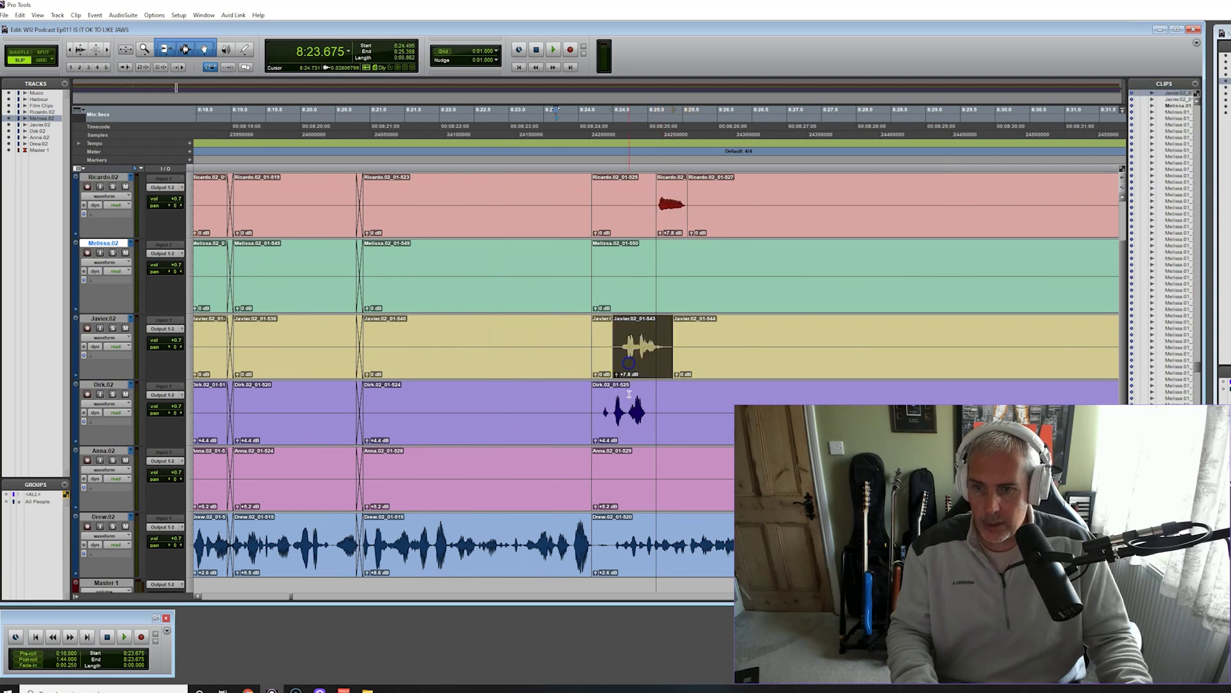
left_click(626, 430)
left_click(697, 567)
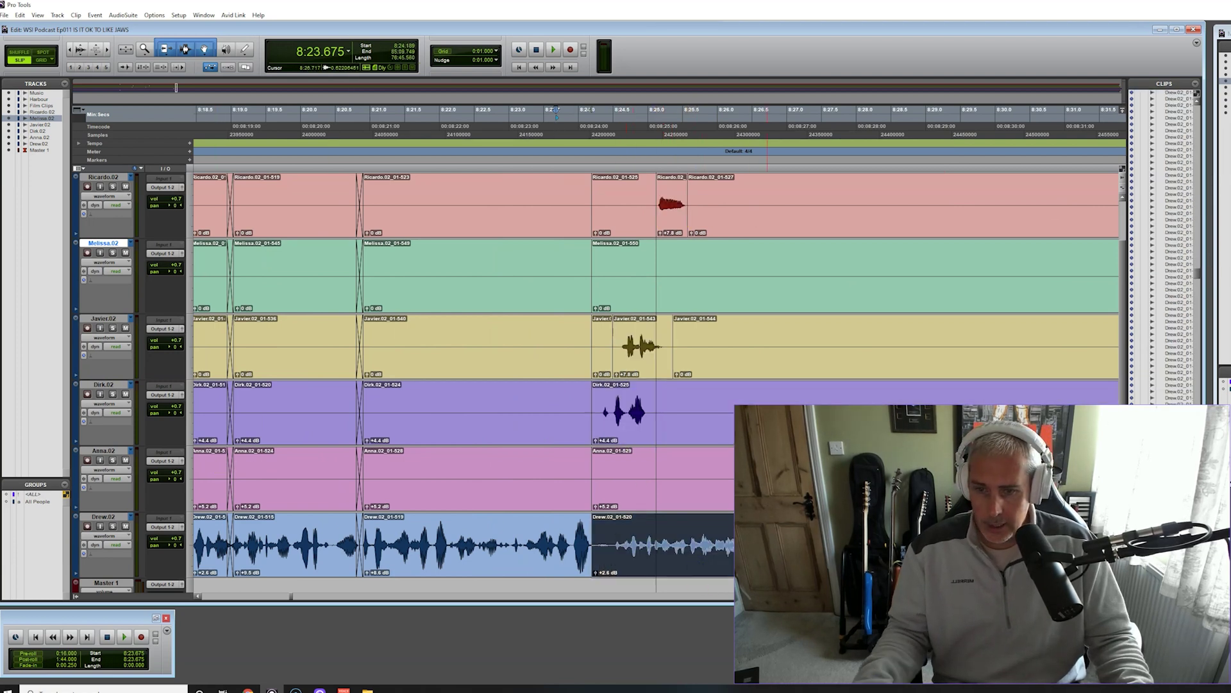
left_click(770, 478, "shift")
left_click(733, 433, "shift")
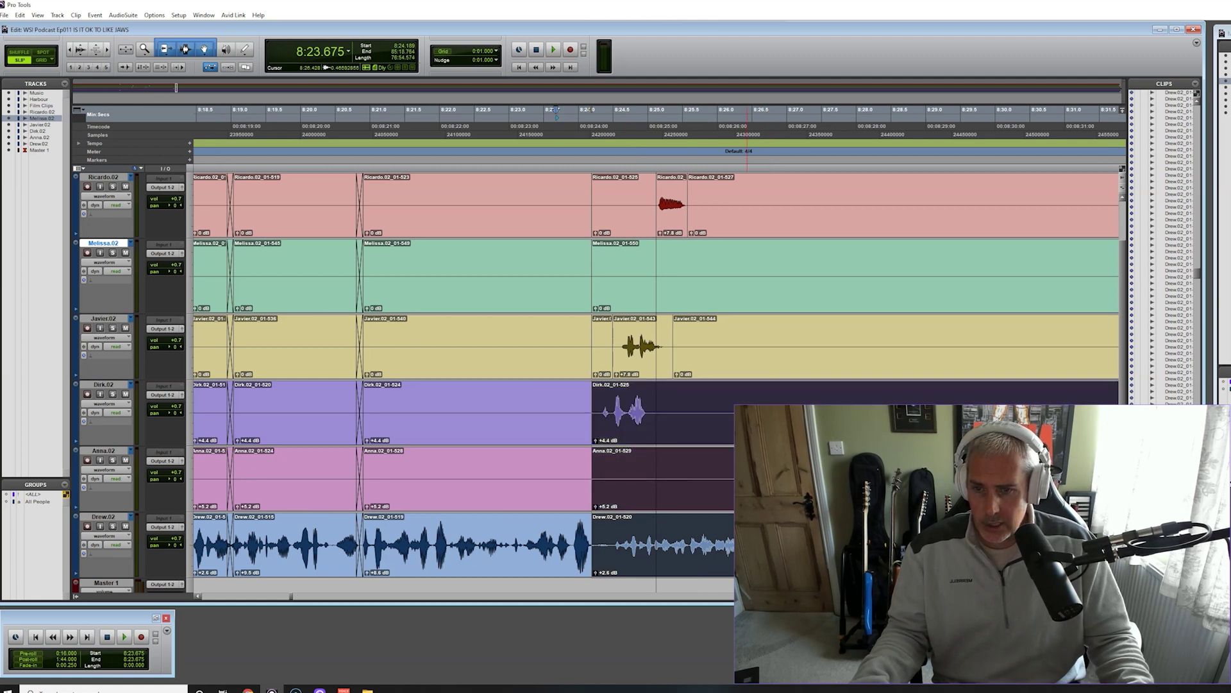
left_click(654, 409)
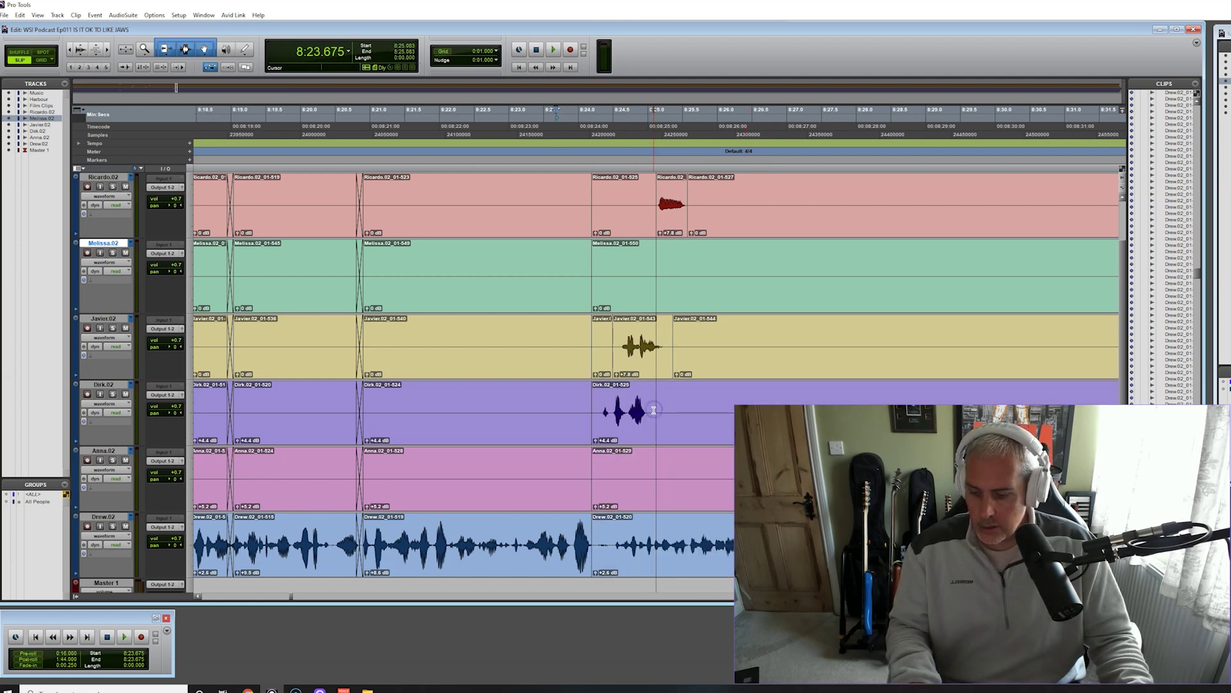
key("ctrl+e")
Select the clips from 8:24 onward on all six speaker tracks
left_click(712, 567)
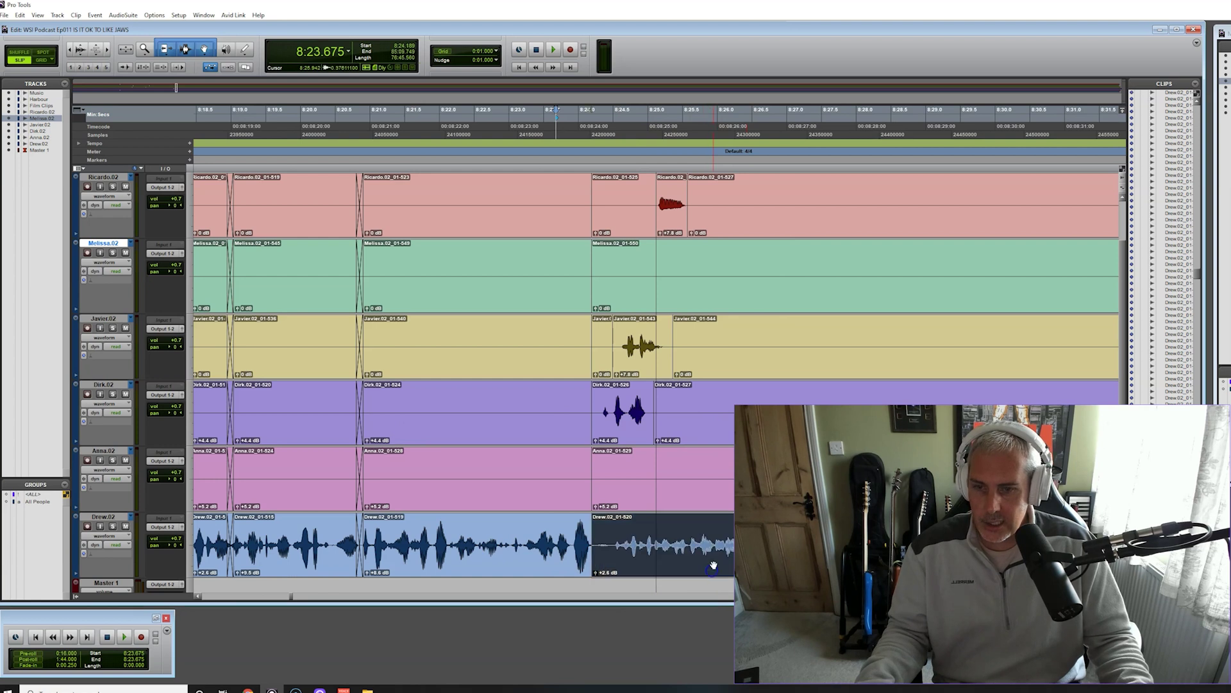
left_click(708, 495, "shift")
left_click(727, 426, "shift")
left_click(729, 360, "shift")
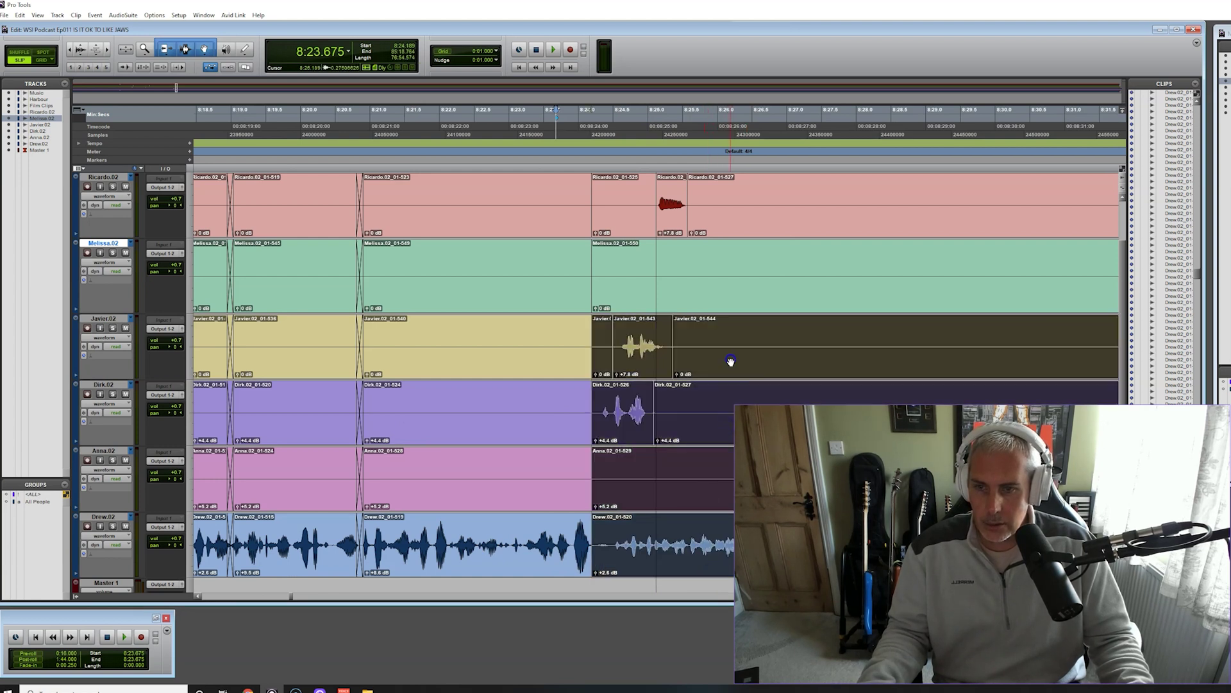
left_click(678, 365)
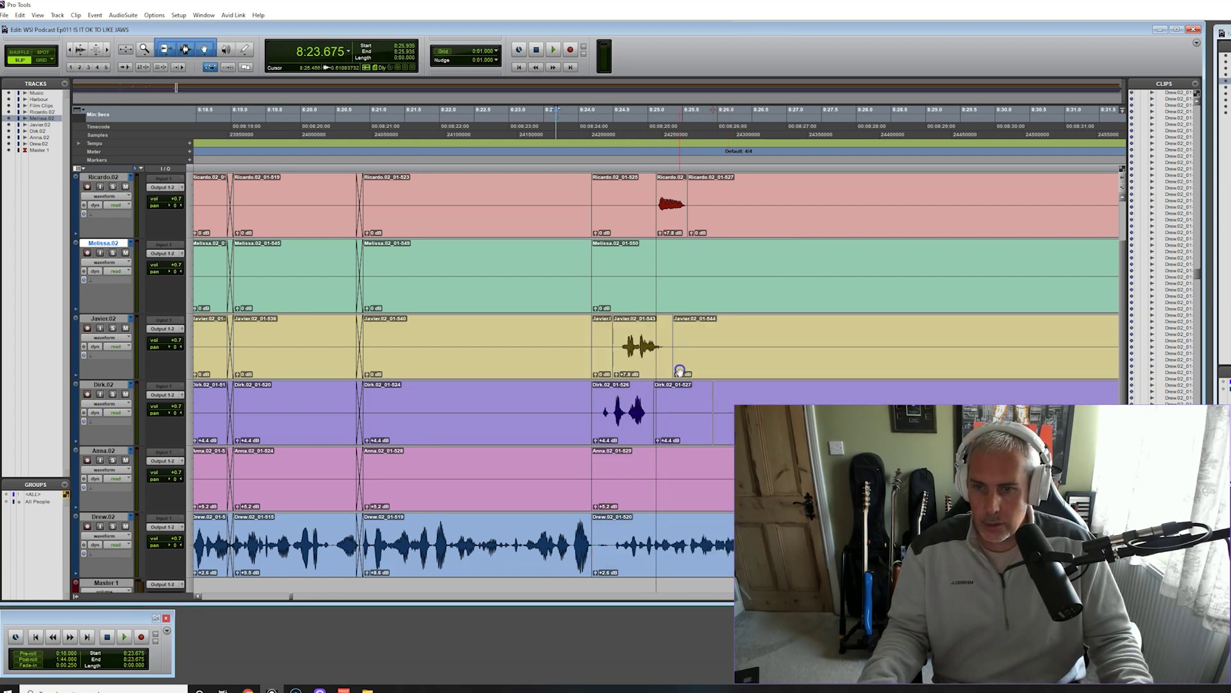
left_click(771, 223)
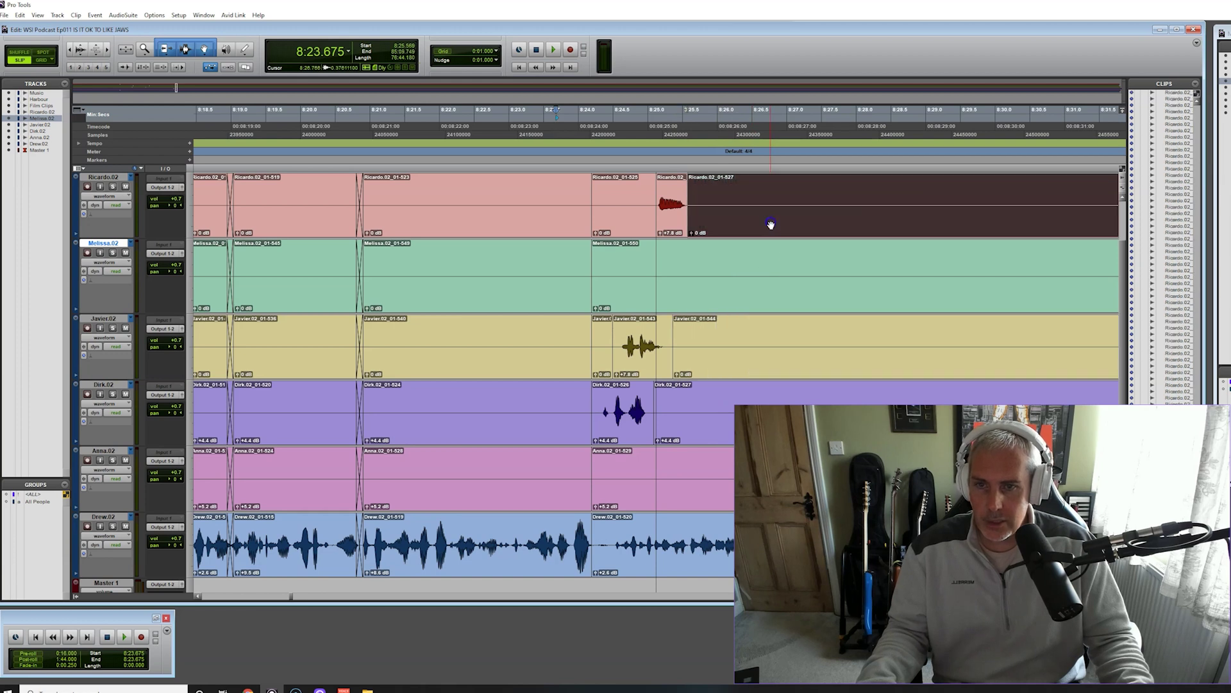
left_click(788, 303, "shift")
left_click(816, 367, "shift")
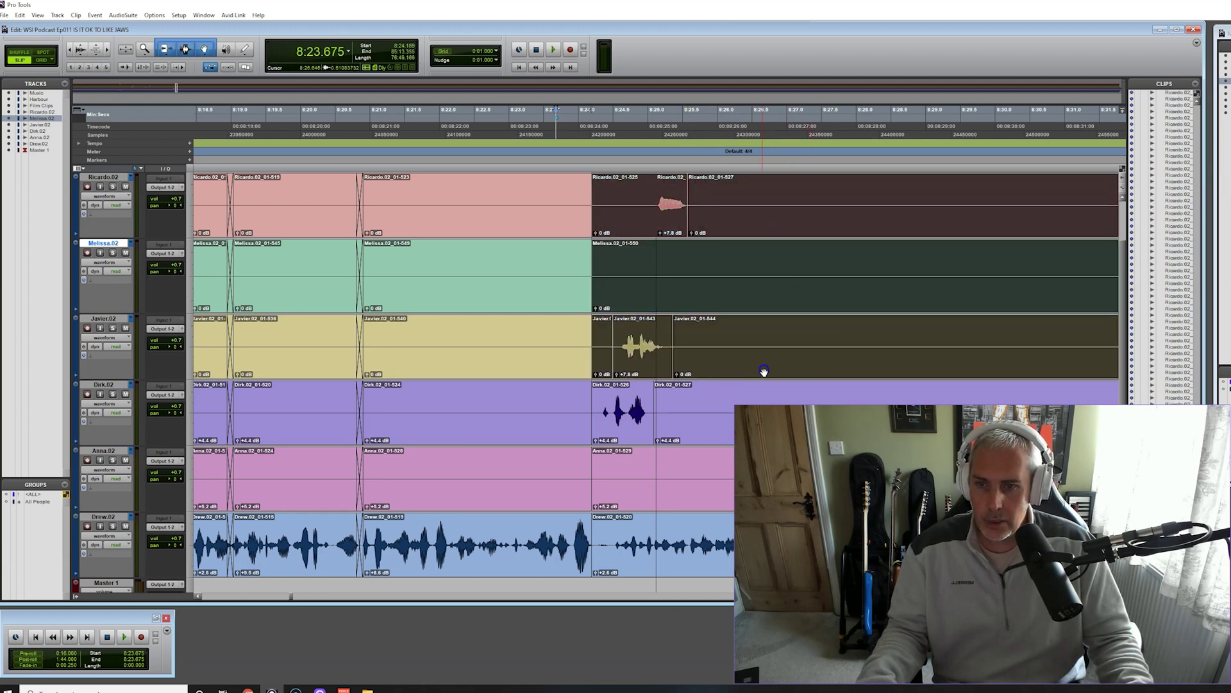
left_click(719, 435, "shift")
left_click(729, 498, "shift")
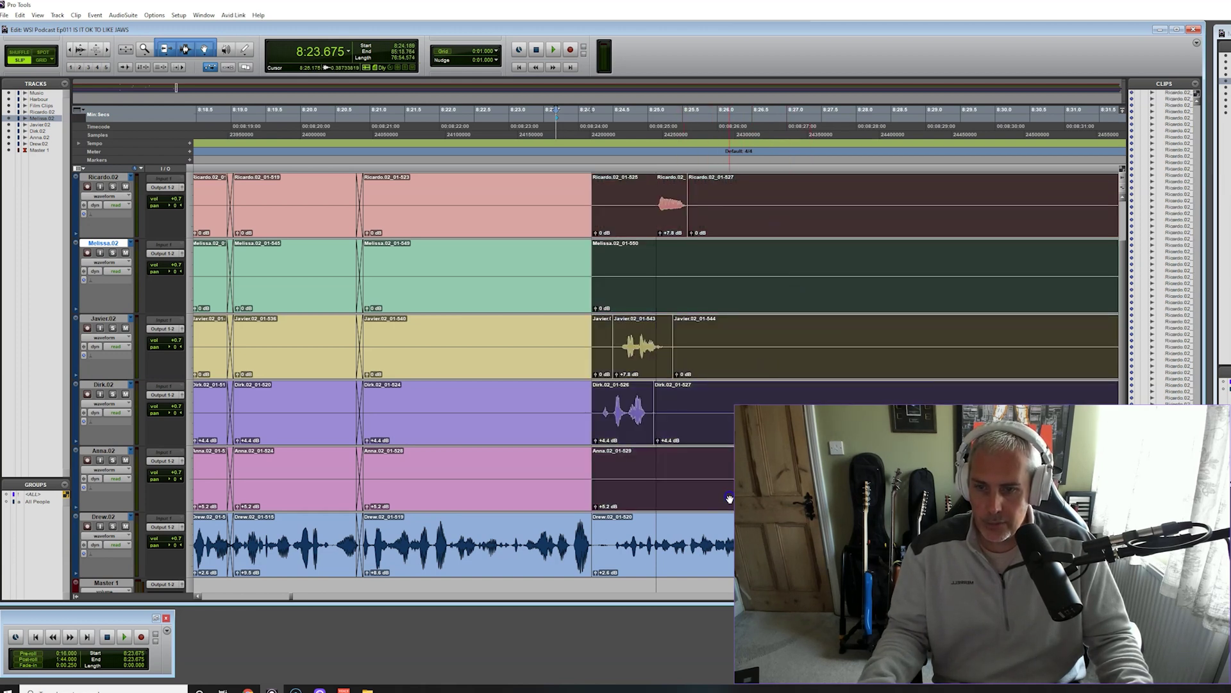
left_click(686, 567, "shift")
Push the clips after 8:24 later to open a gap, then audition and remove the purple-track interjection
left_click_drag(625, 497, 703, 499)
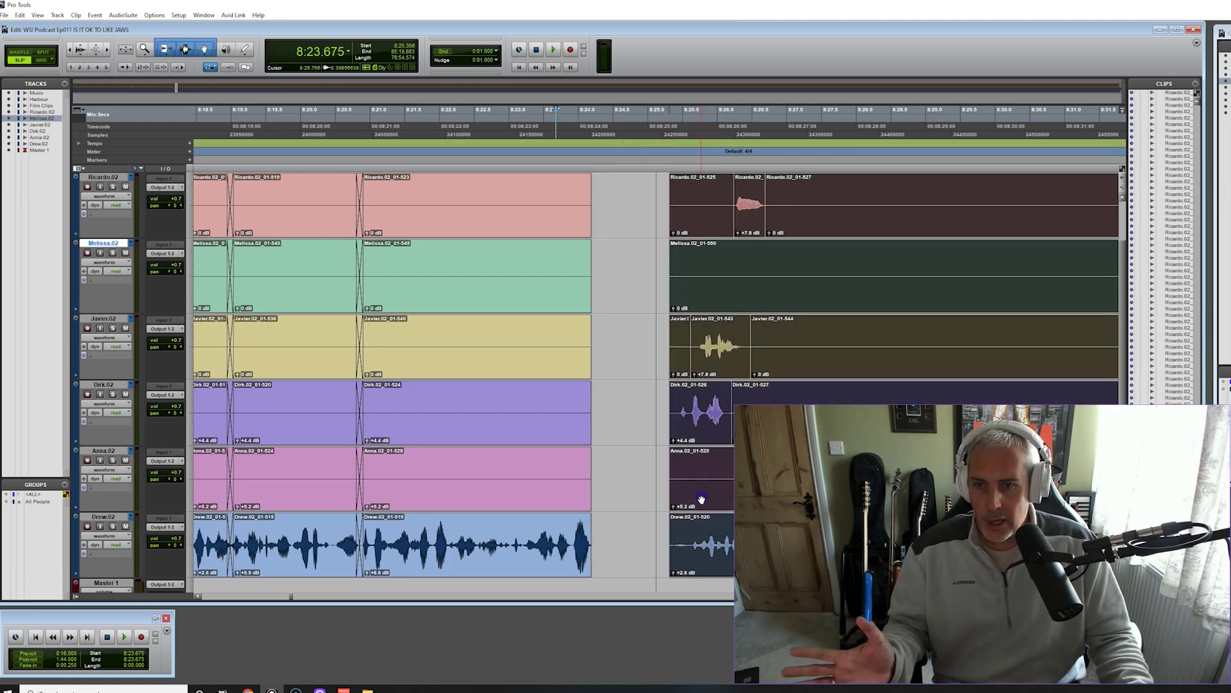
left_click(639, 512)
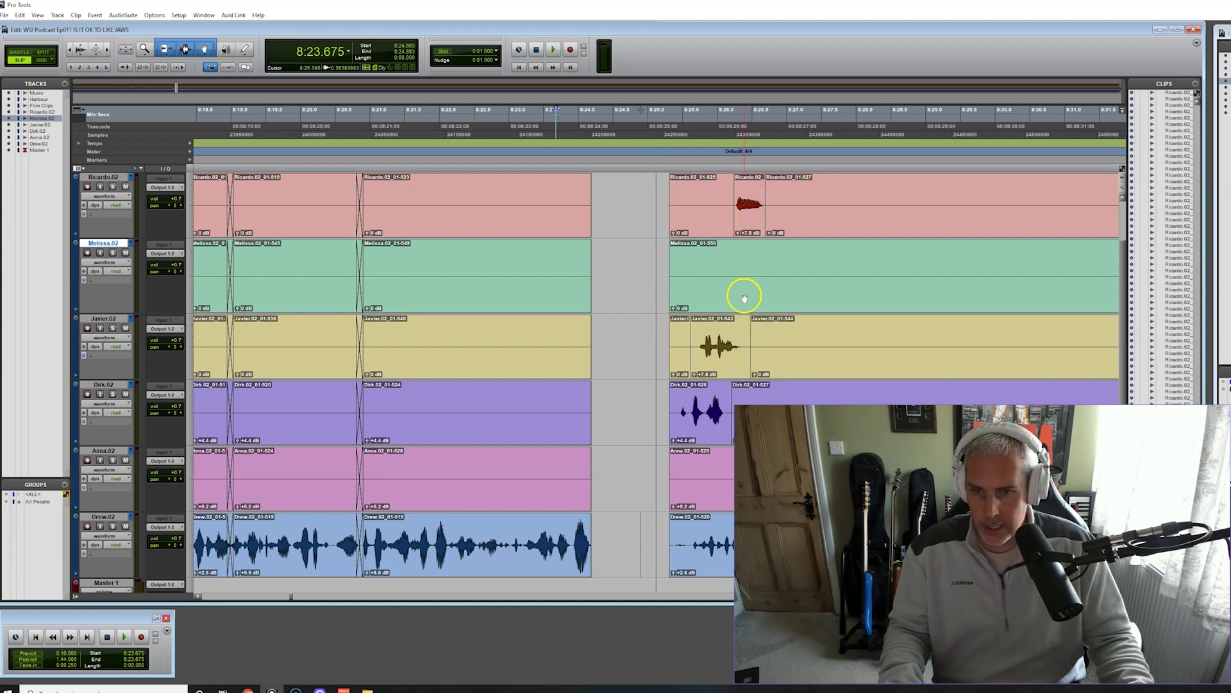
left_click_drag(706, 431, 627, 430)
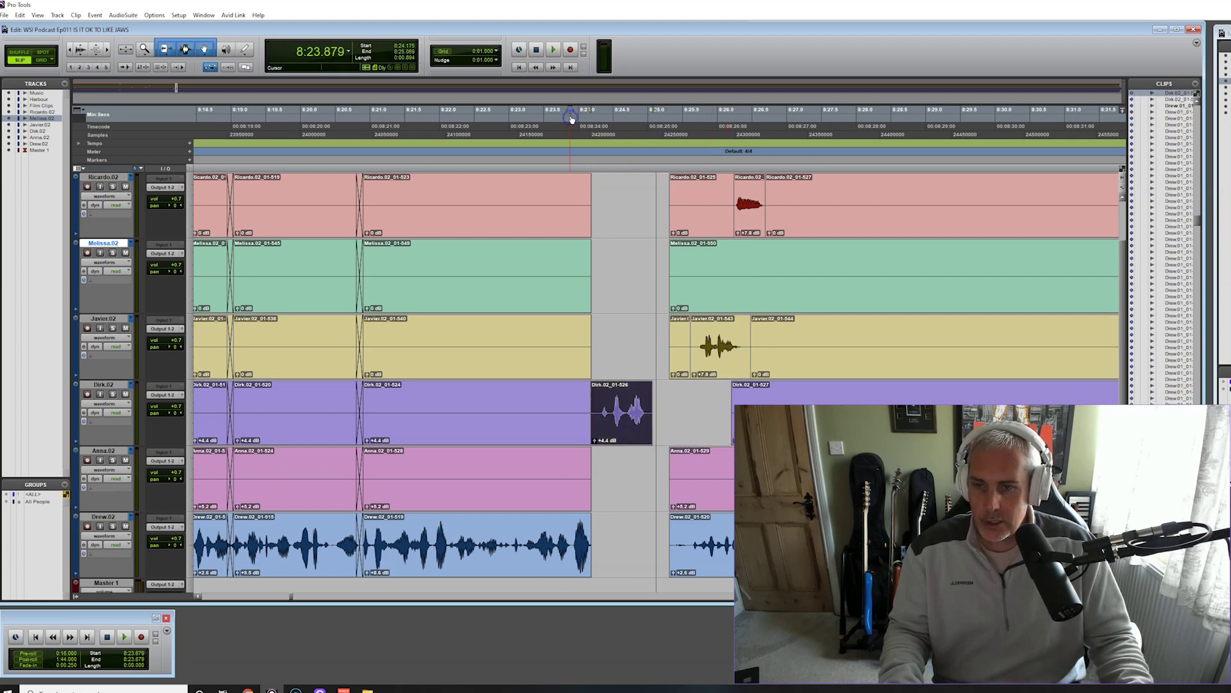
key("space")
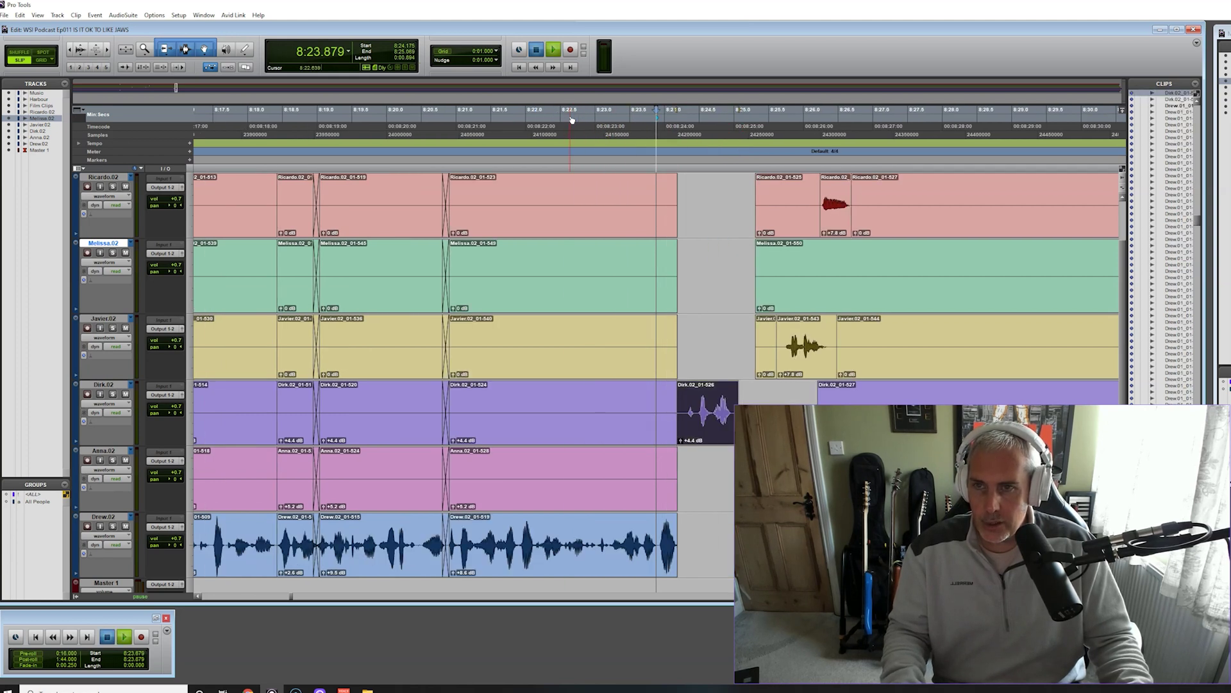
left_click(554, 51)
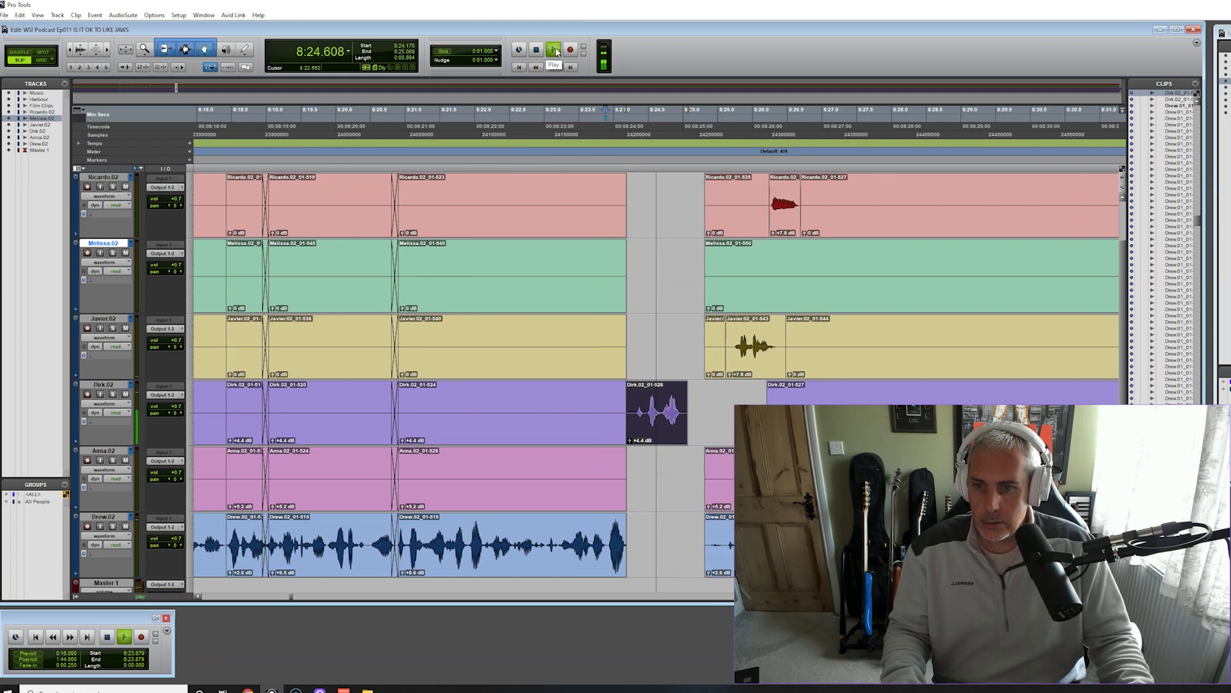
key("space")
left_click(632, 321)
left_click_drag(593, 434, 588, 436)
key("Delete")
Move the yellow interjection left into the gap, checking its timing from 8:23.3
left_click(679, 364)
left_click_drag(680, 364, 570, 370)
left_click(495, 115)
key("space")
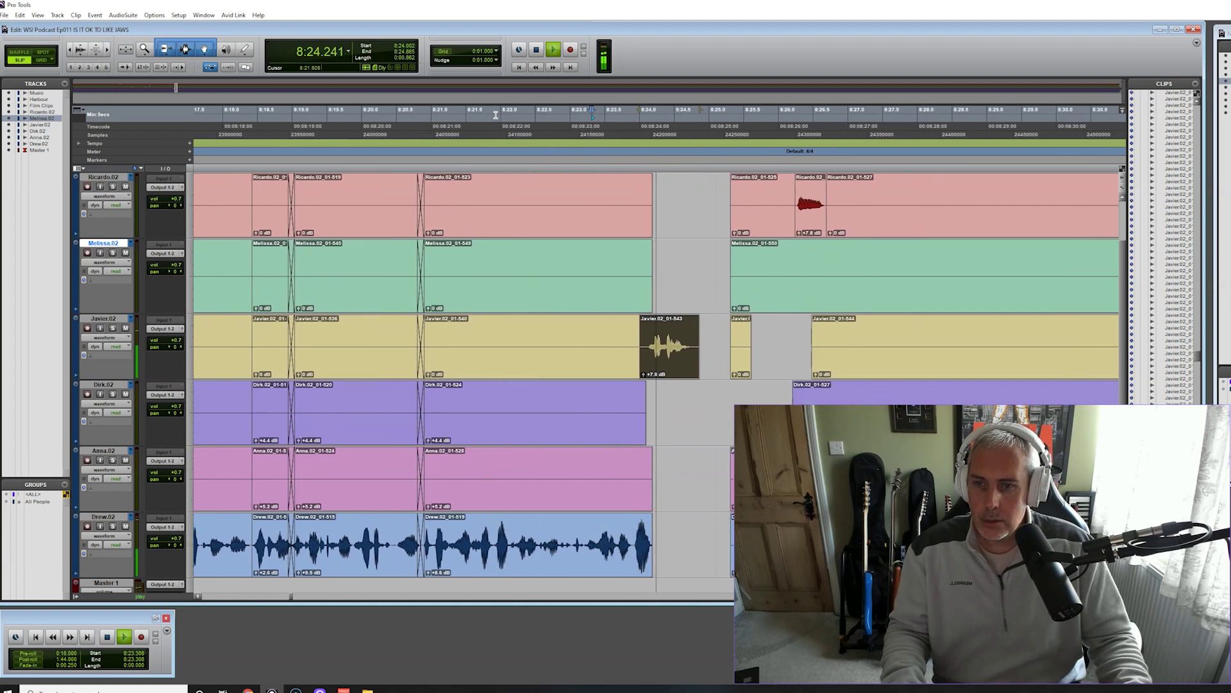
key("space")
left_click_drag(586, 352, 598, 360)
Slot the red clip into the gap, delete the red and yellow leftovers, and push the green clip later
left_click_drag(742, 206, 649, 221)
left_click(554, 50)
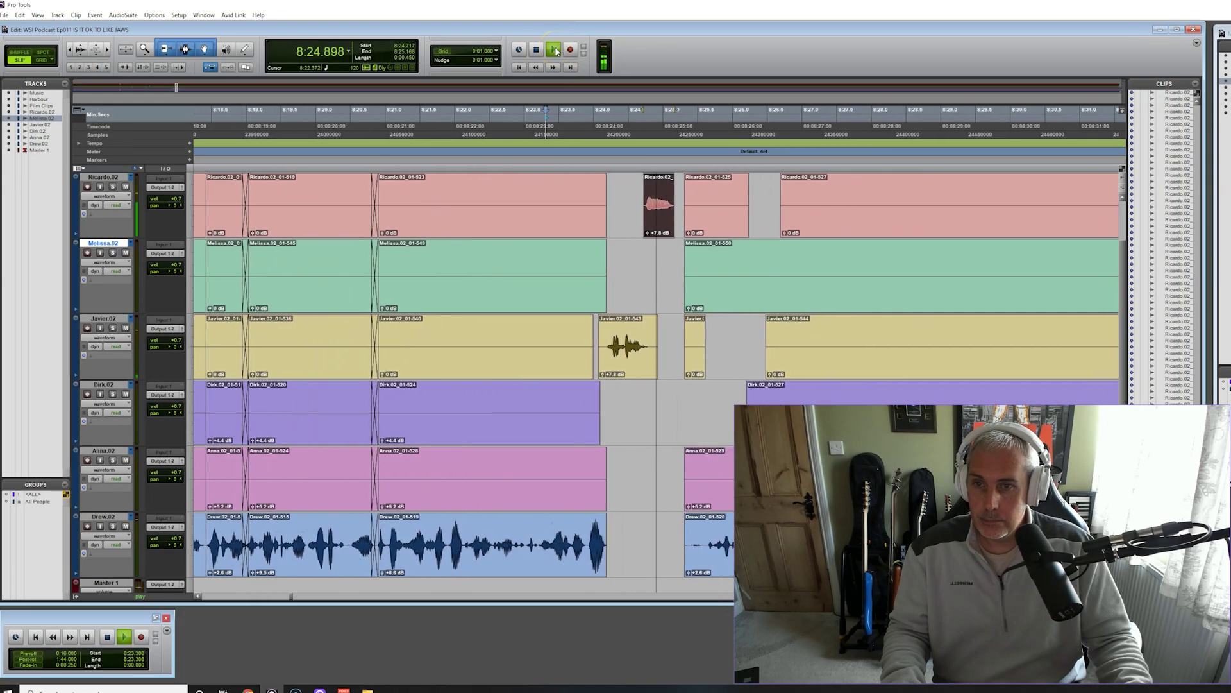
key("space")
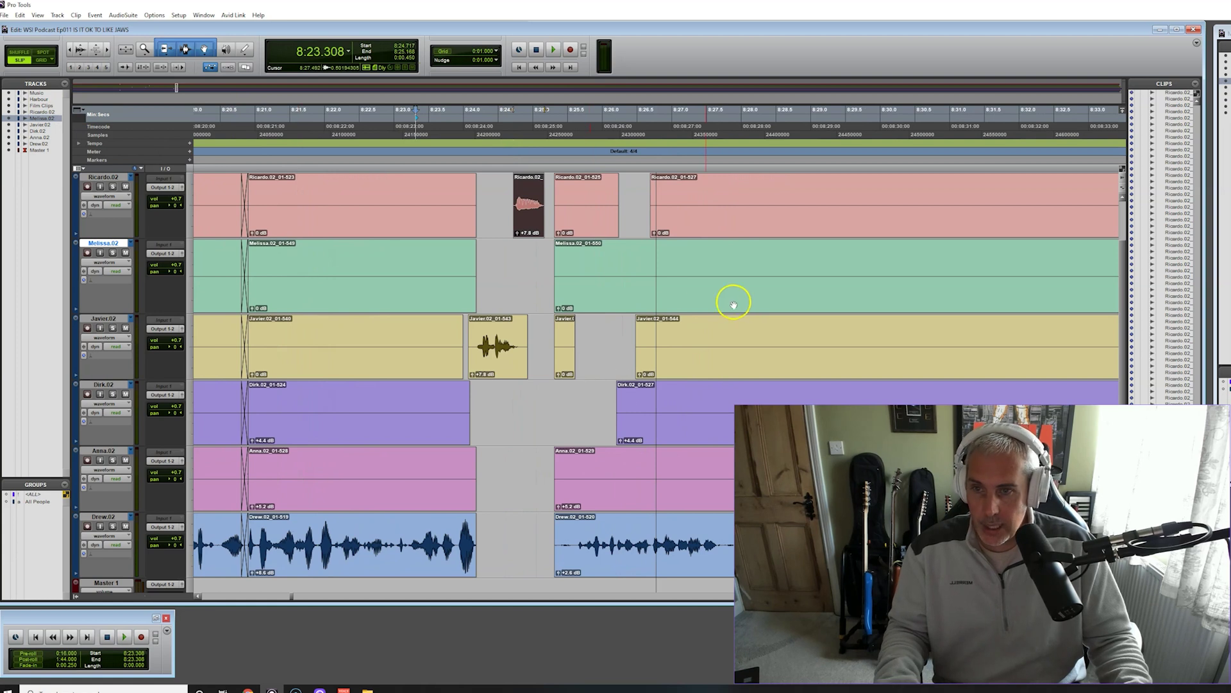
left_click(589, 206)
key("Delete")
left_click(572, 338)
key("Delete")
left_click_drag(558, 270, 709, 275)
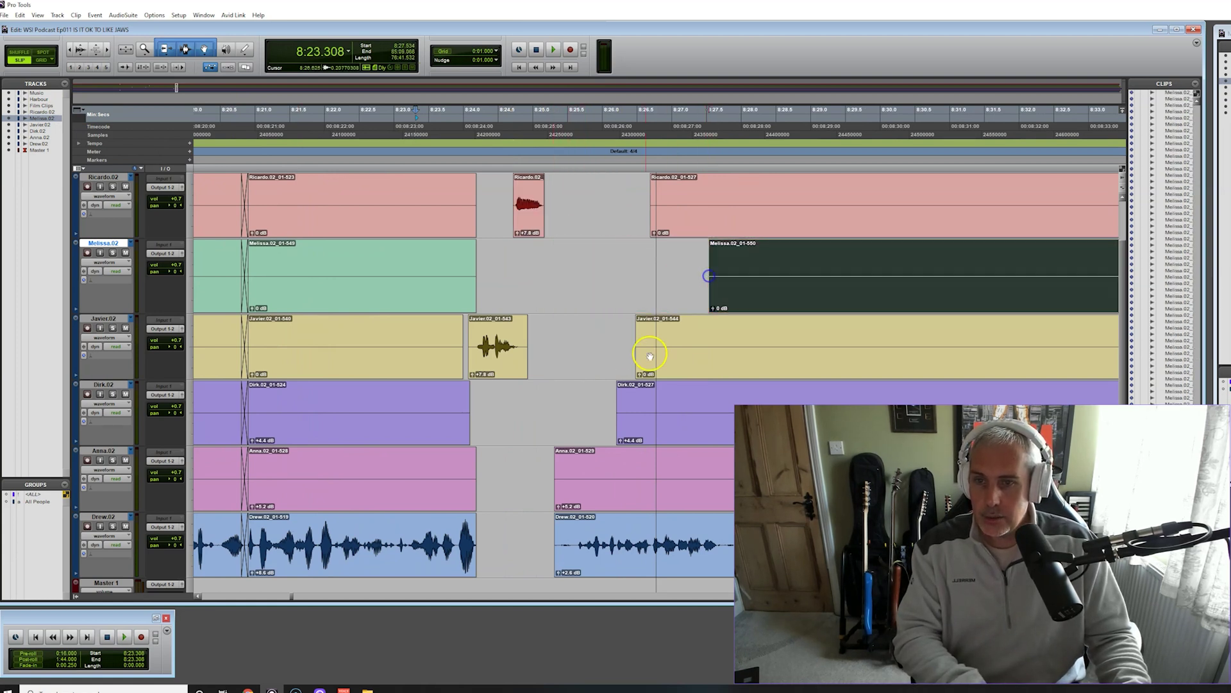
Delete the pink track's leftover clip and move the purple, yellow and green later clips right
left_click(560, 463)
key("Delete")
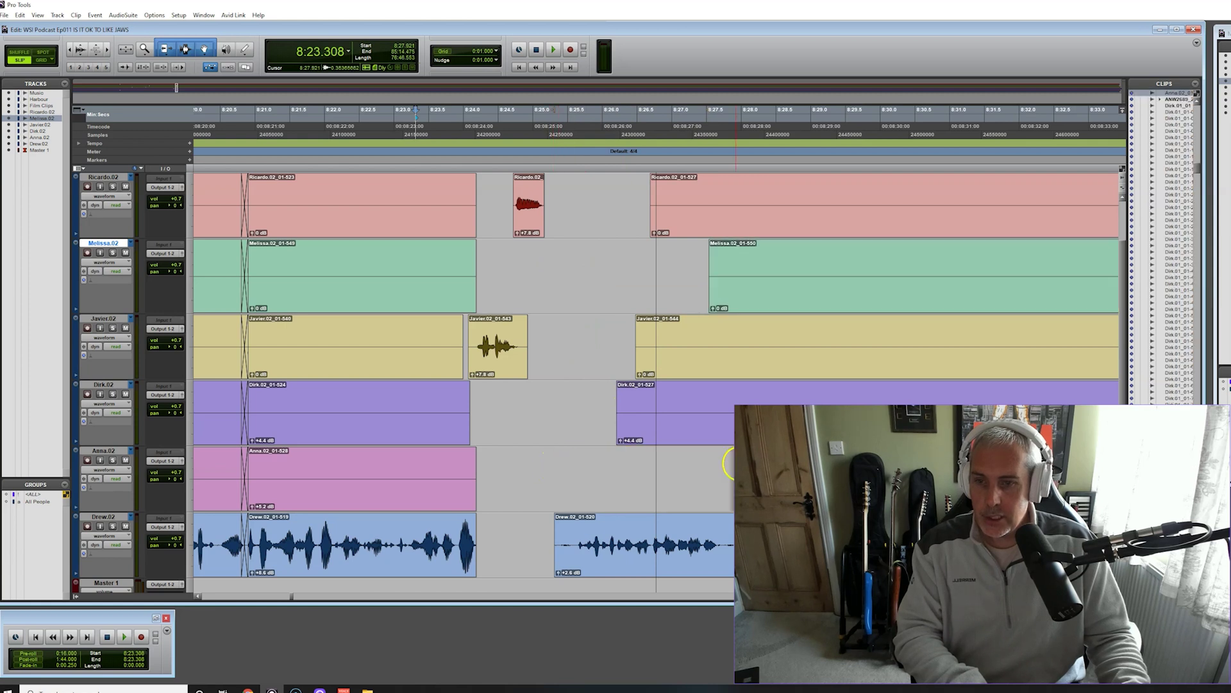
left_click_drag(614, 406, 813, 405)
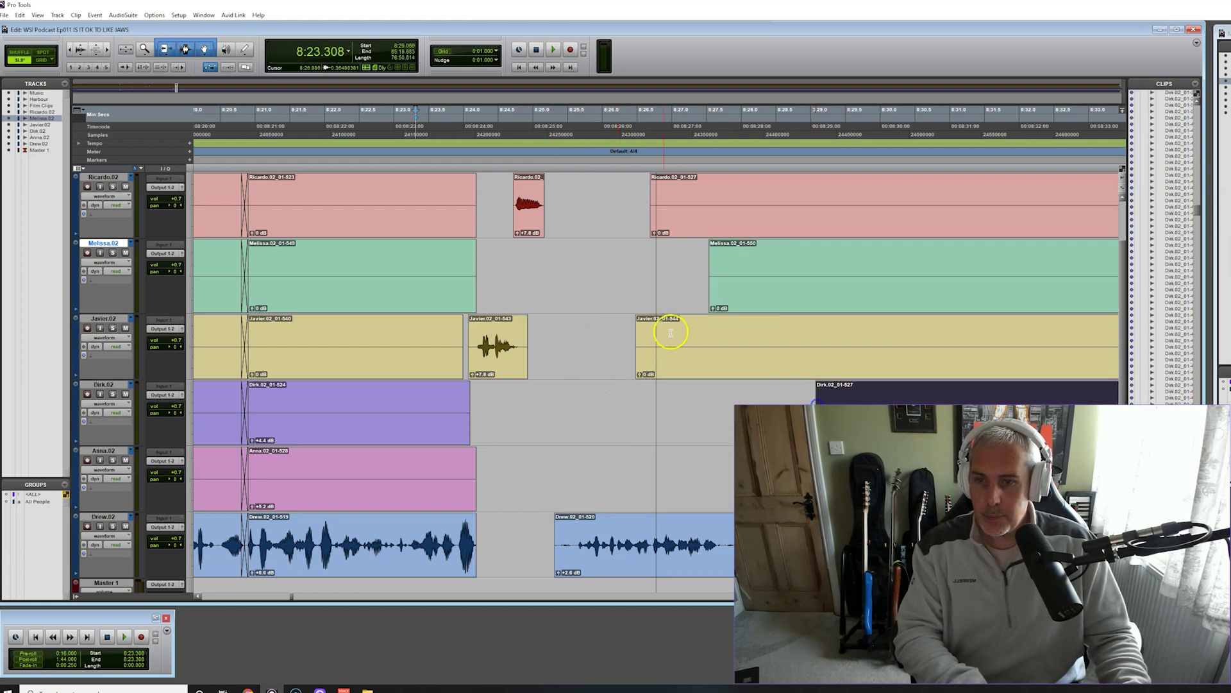
left_click_drag(642, 333, 816, 334)
left_click_drag(713, 269, 822, 274)
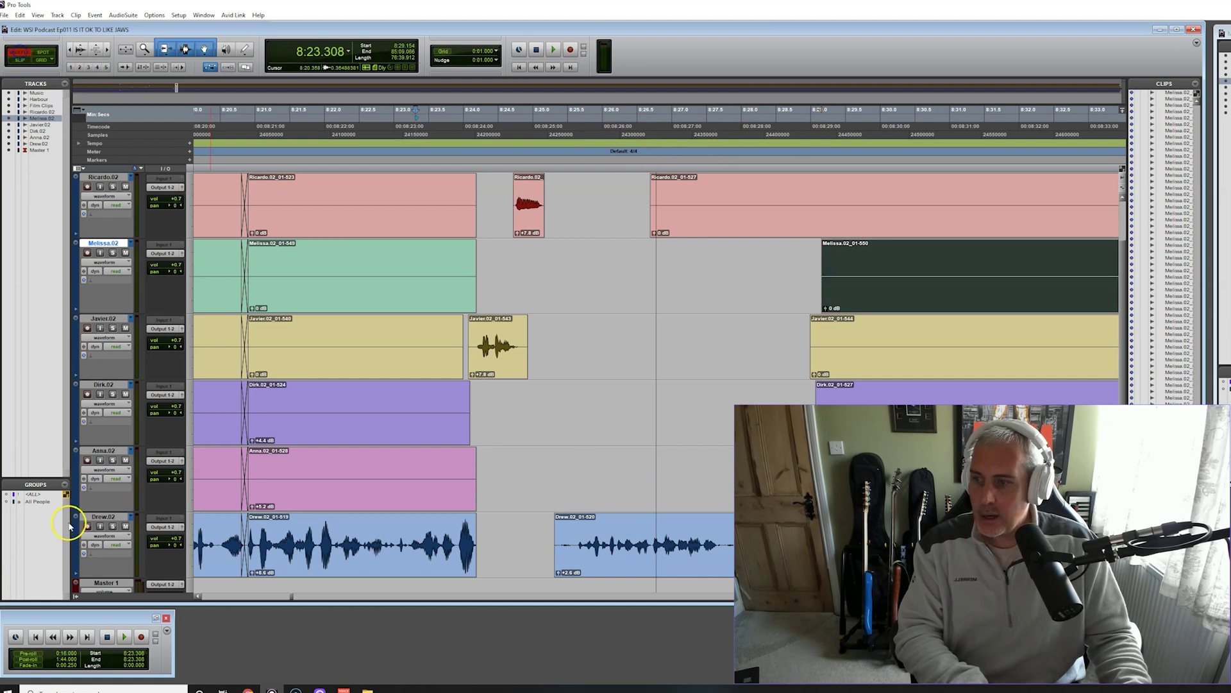
Cut the silent range 8:25.027–8:25.583 across all tracks and play back from 8:20.956
left_click_drag(573, 488, 543, 389)
key("ctrl+e")
key("Delete")
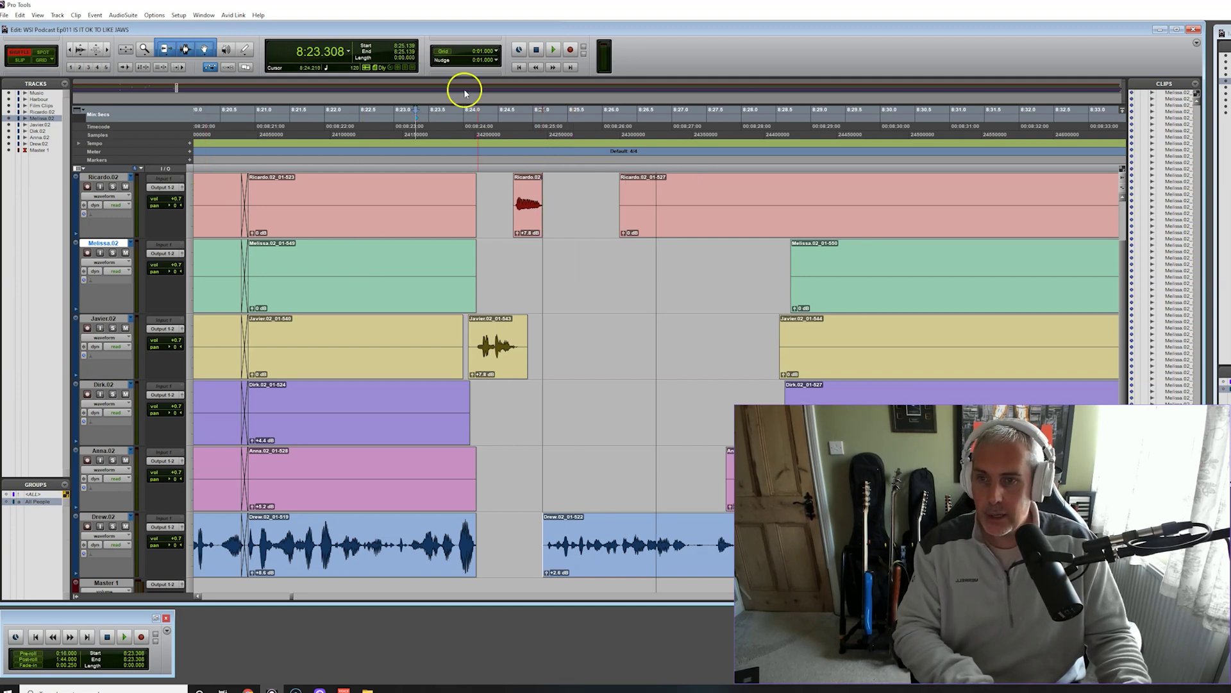
left_click(259, 110)
left_click(553, 50)
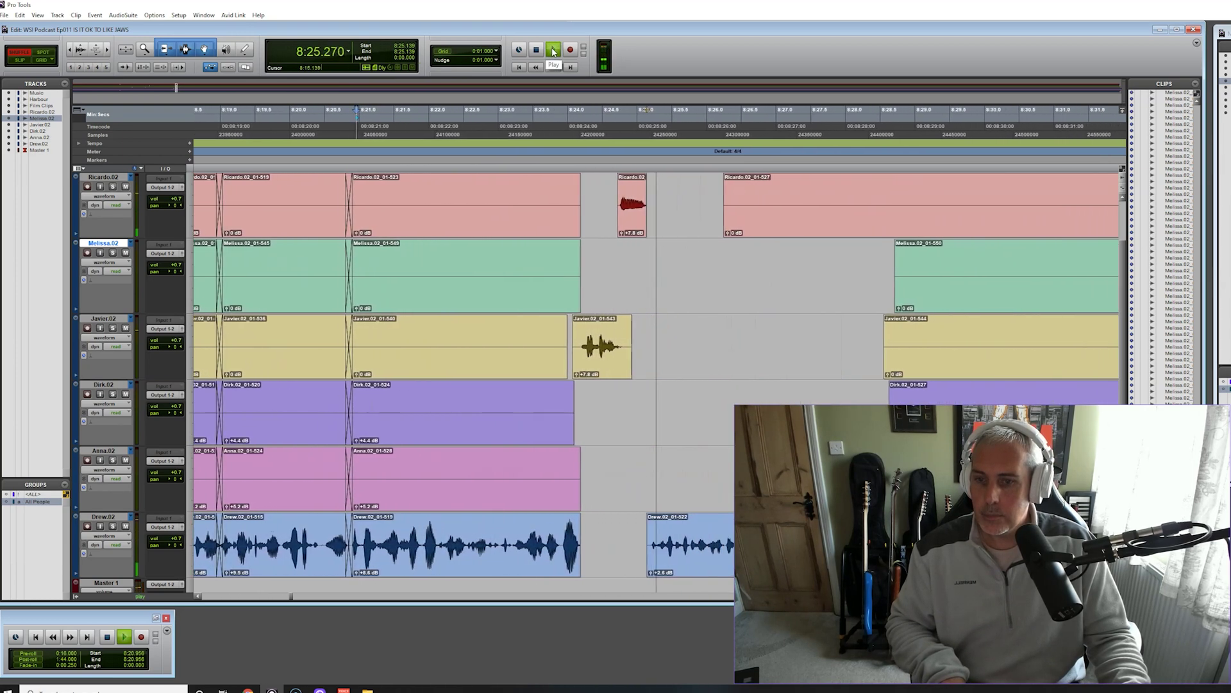
Stop playback and place the playhead near 8:22.9
left_click(553, 50)
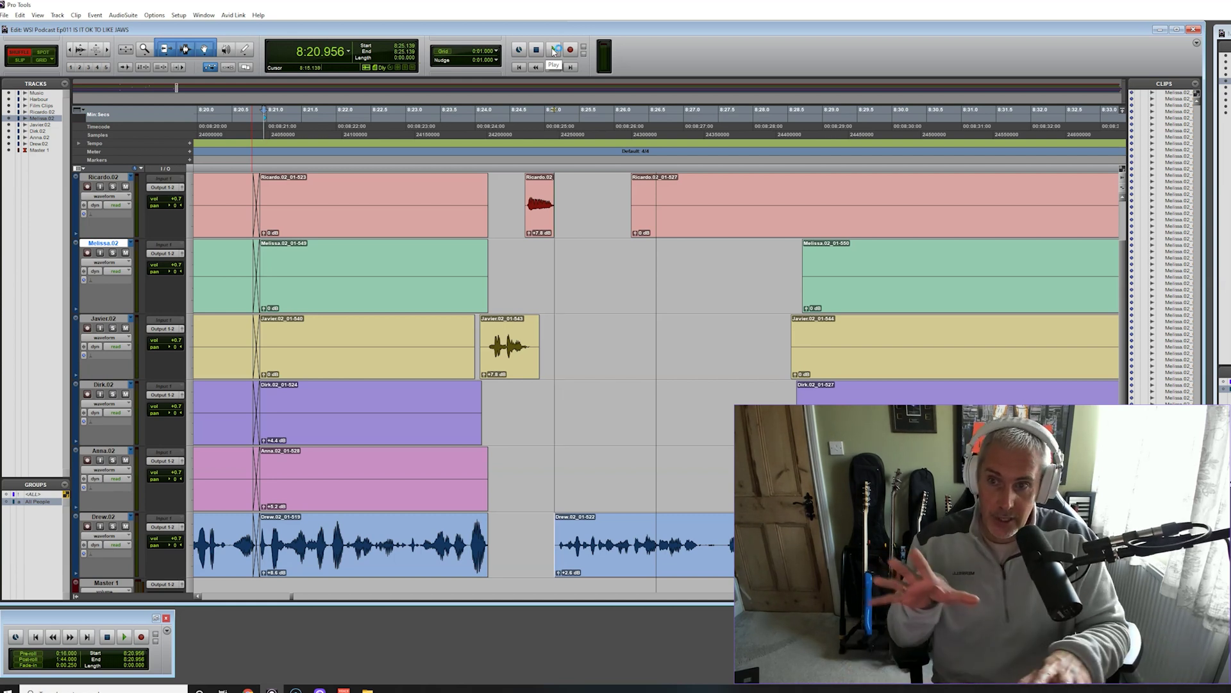
left_click(396, 118)
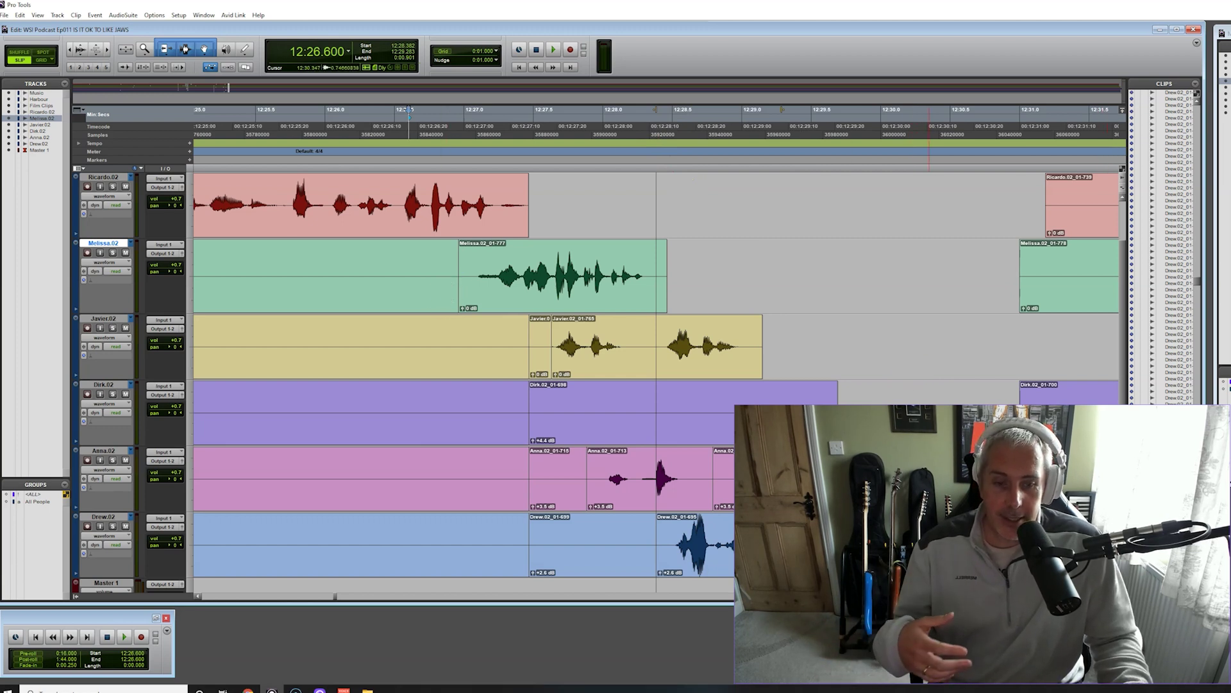
Page the timeline left and zoom out so the entire session, past the 12:26 edits, fills all six tracks
left_click(267, 595)
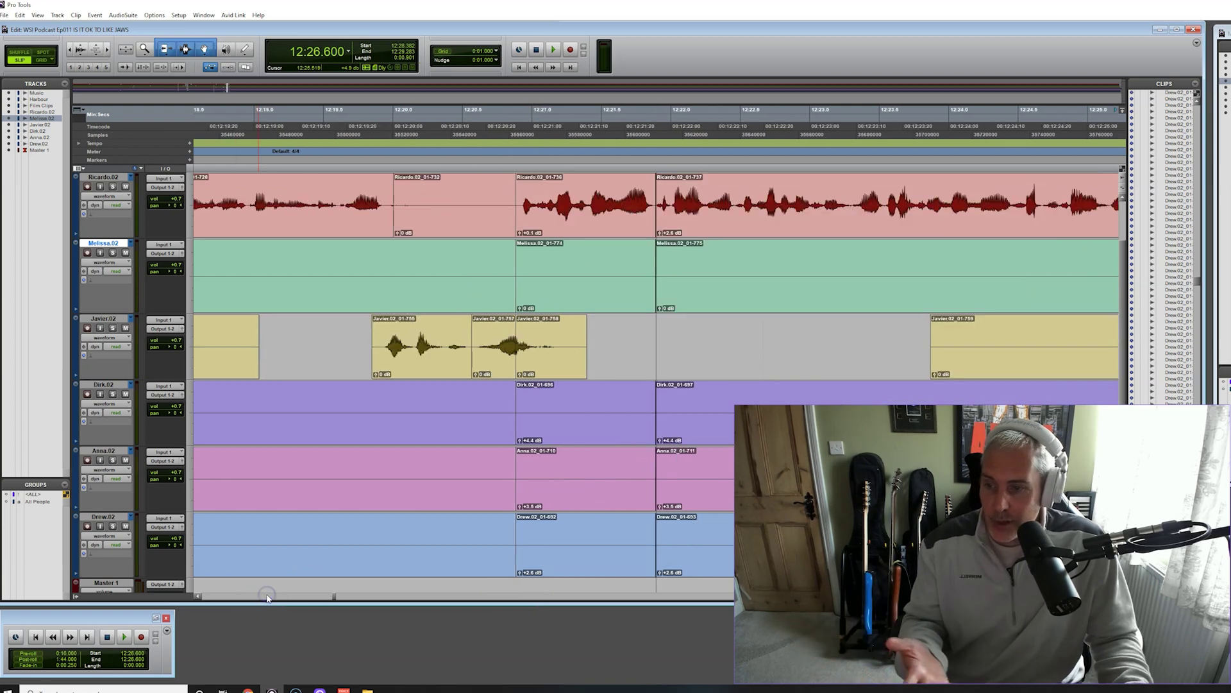
left_click(266, 595)
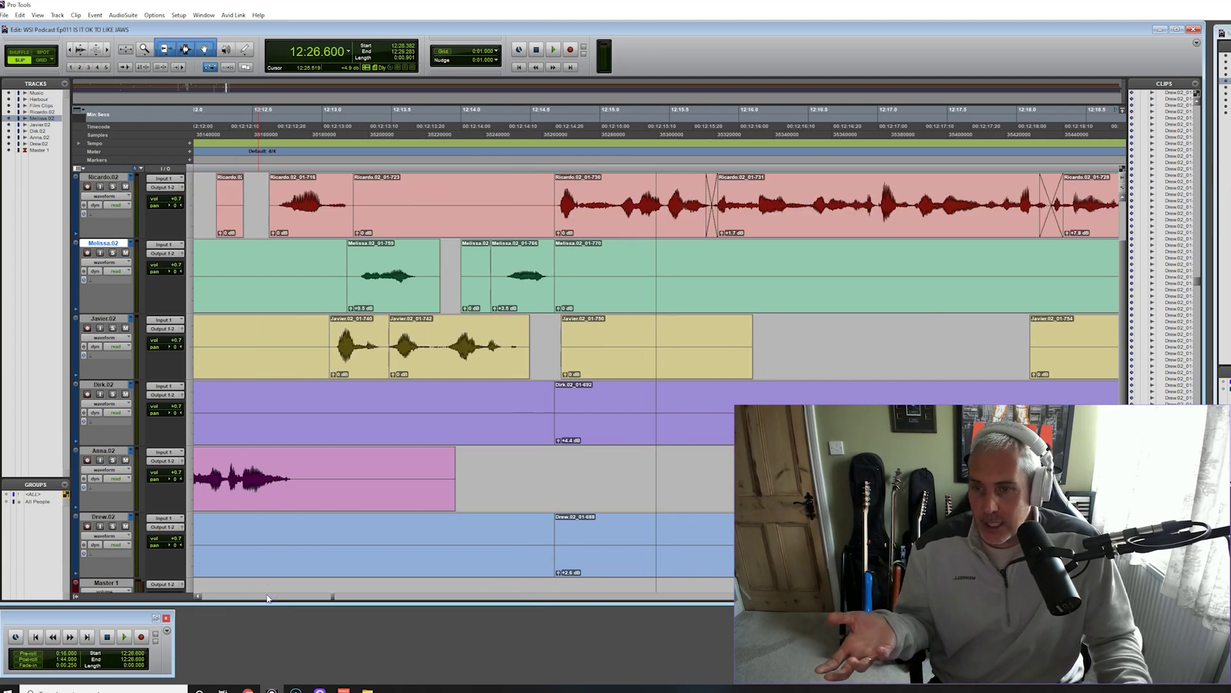
left_click(267, 596)
left_click(267, 595)
left_click(266, 595)
left_click(267, 596)
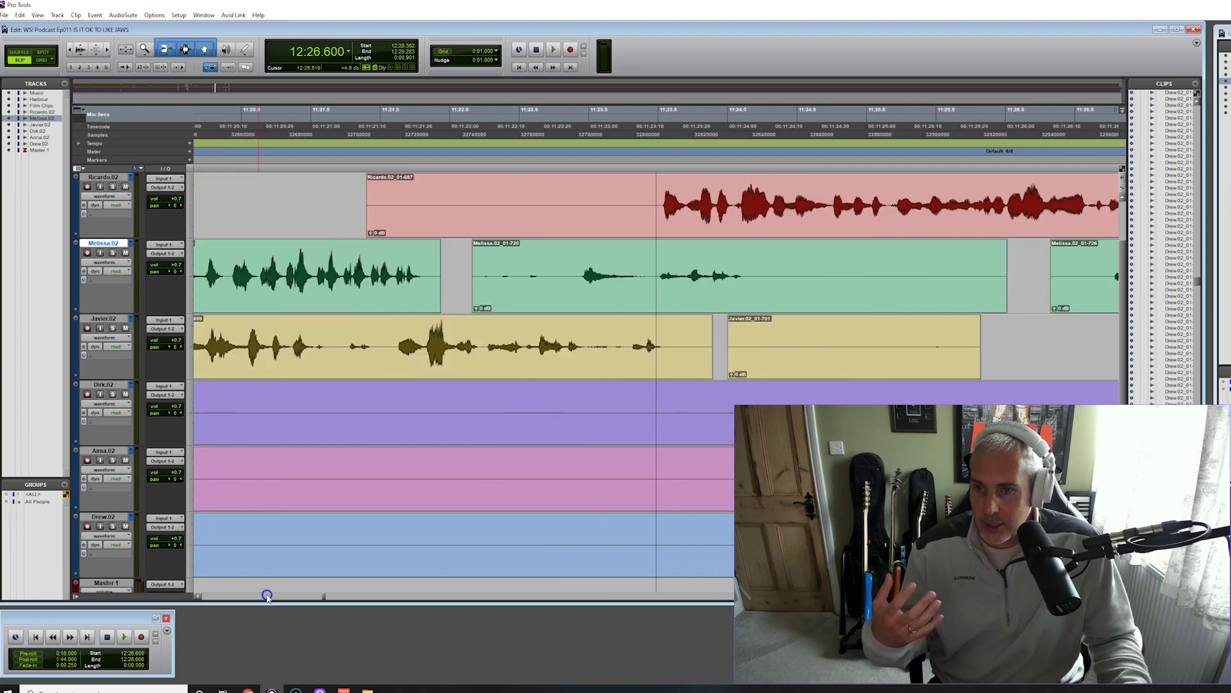
left_click(266, 596)
left_click(267, 596)
left_click(267, 596)
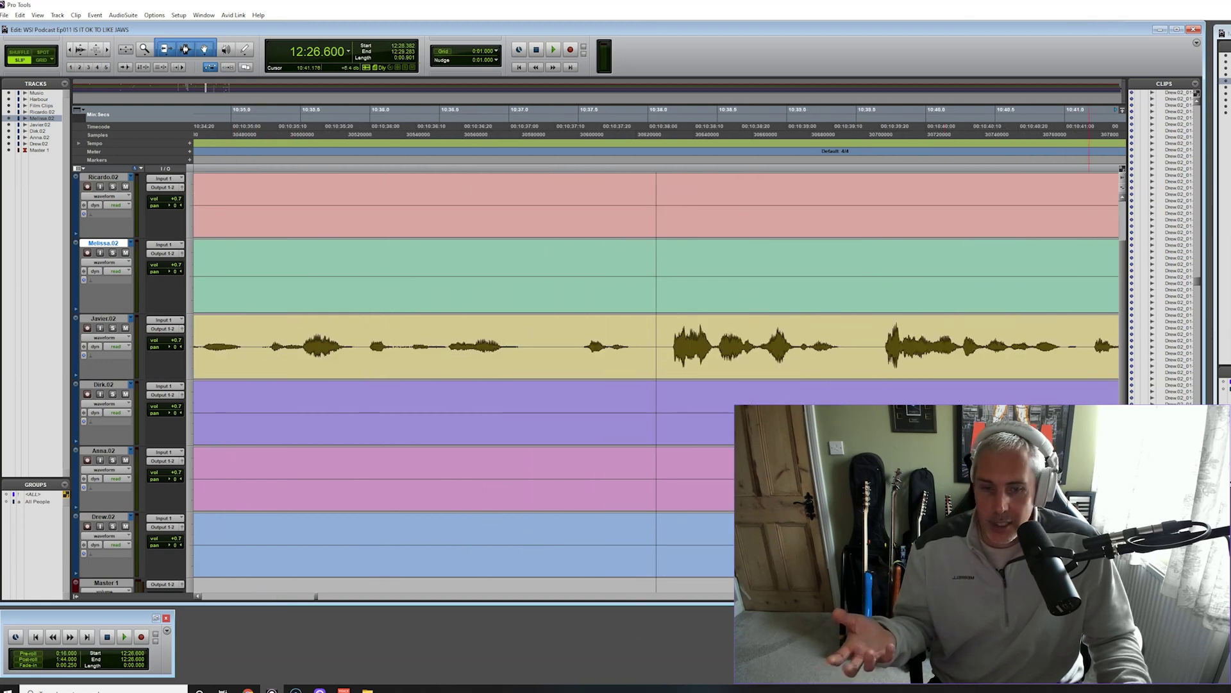
key("ctrl+[")
key("ctrl+[")
key("ctrl+[")
key("ctrl+[")
key("ctrl+[")
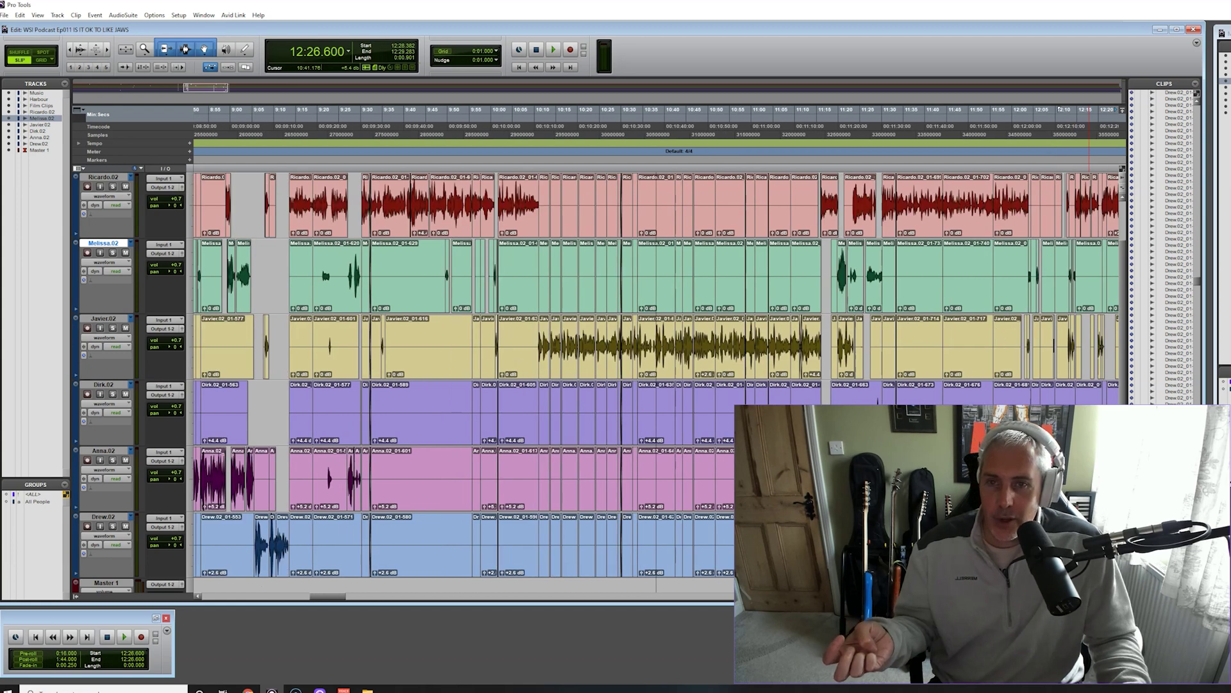
key("ctrl+[")
key("ctrl+[")
key("ctrl+[")
key("ctrl+[")
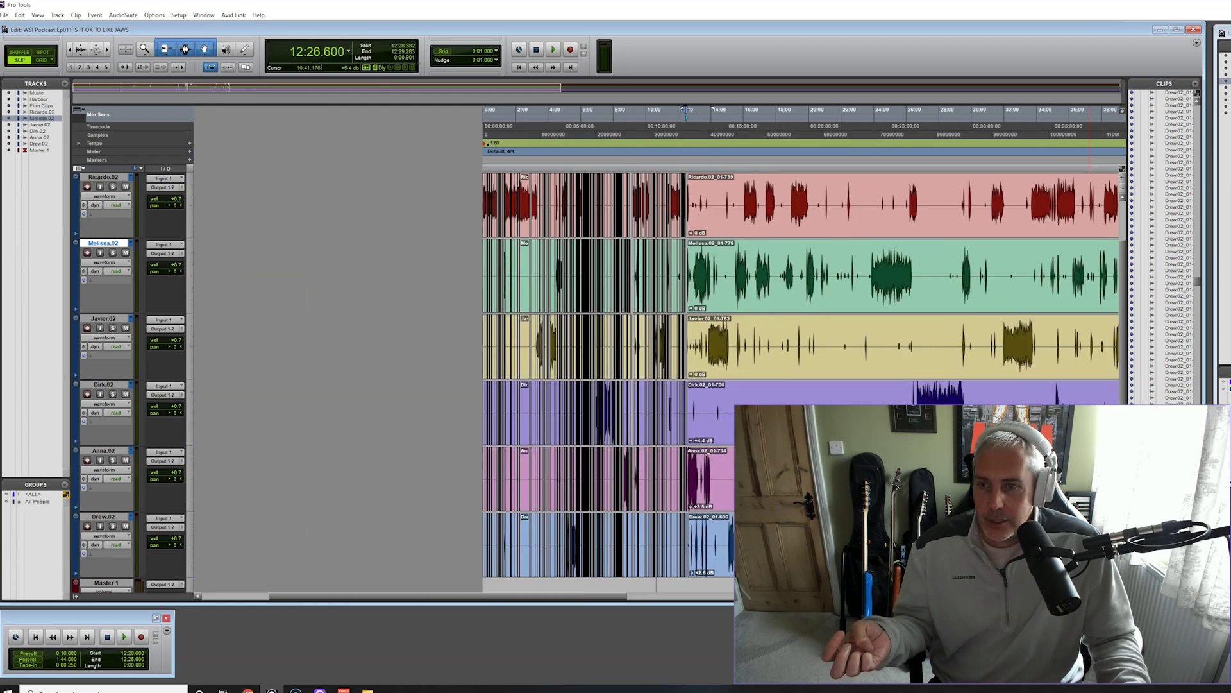
key("ctrl+[")
key("ctrl+[")
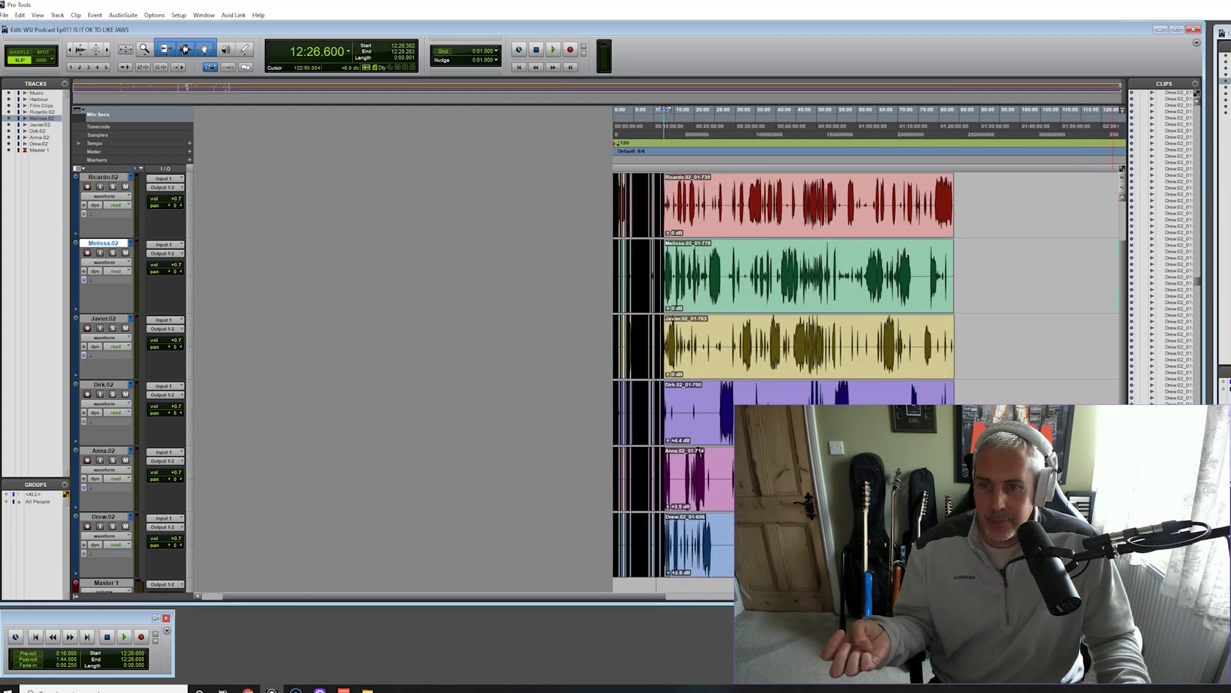
key("ctrl+]")
left_click_drag(674, 597, 754, 596)
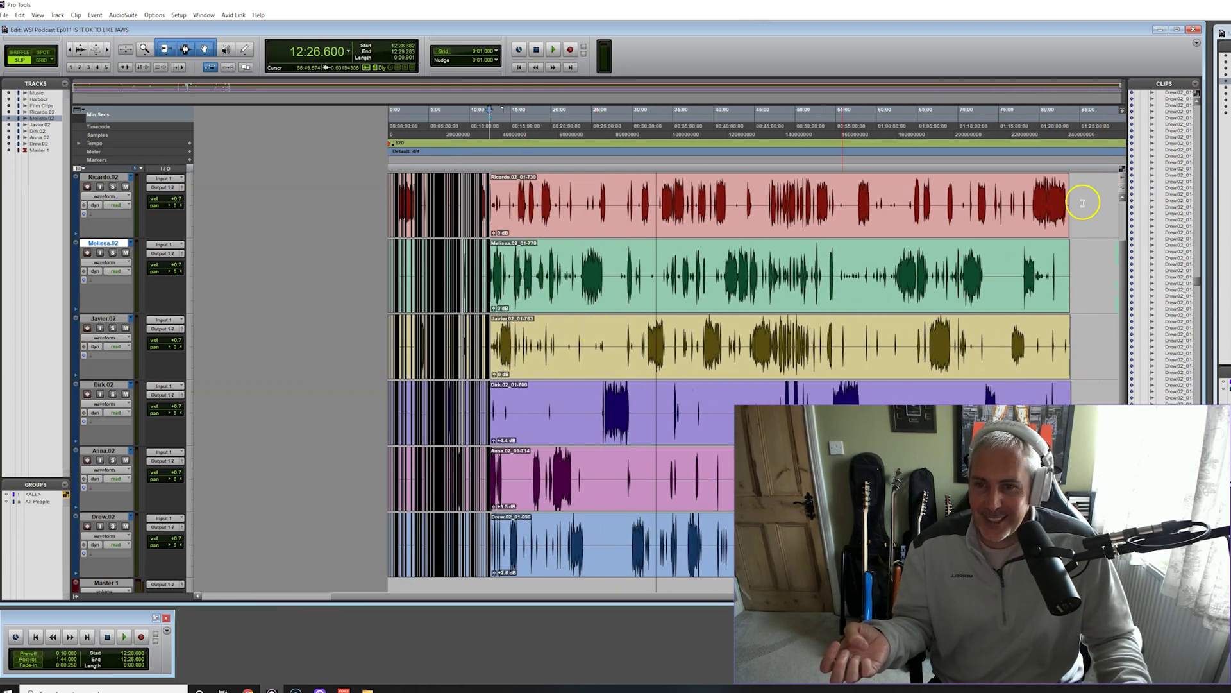
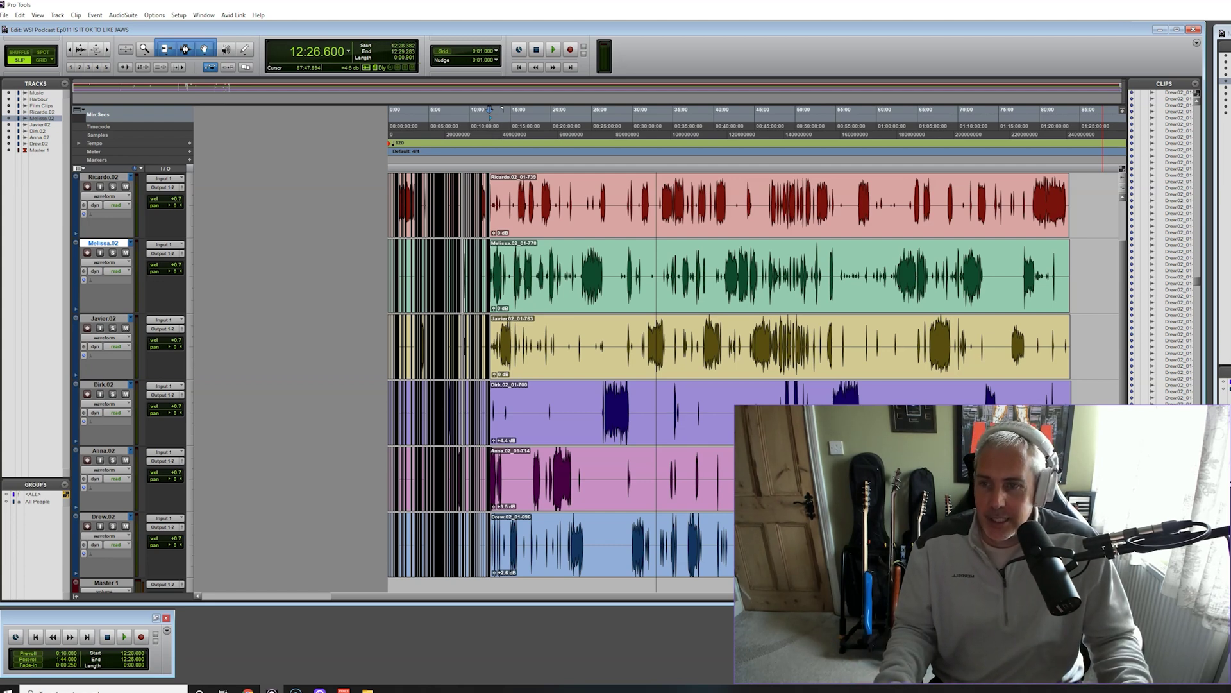
Zoom in on the edit near 12:26 and play it back, stopping at 12:26.600
key("ctrl+bracketright")
key("ctrl+bracketright")
key("ctrl+bracketright")
key("ctrl+bracketright")
key("ctrl+bracketright")
key("ctrl+bracketright")
key("ctrl+bracketright")
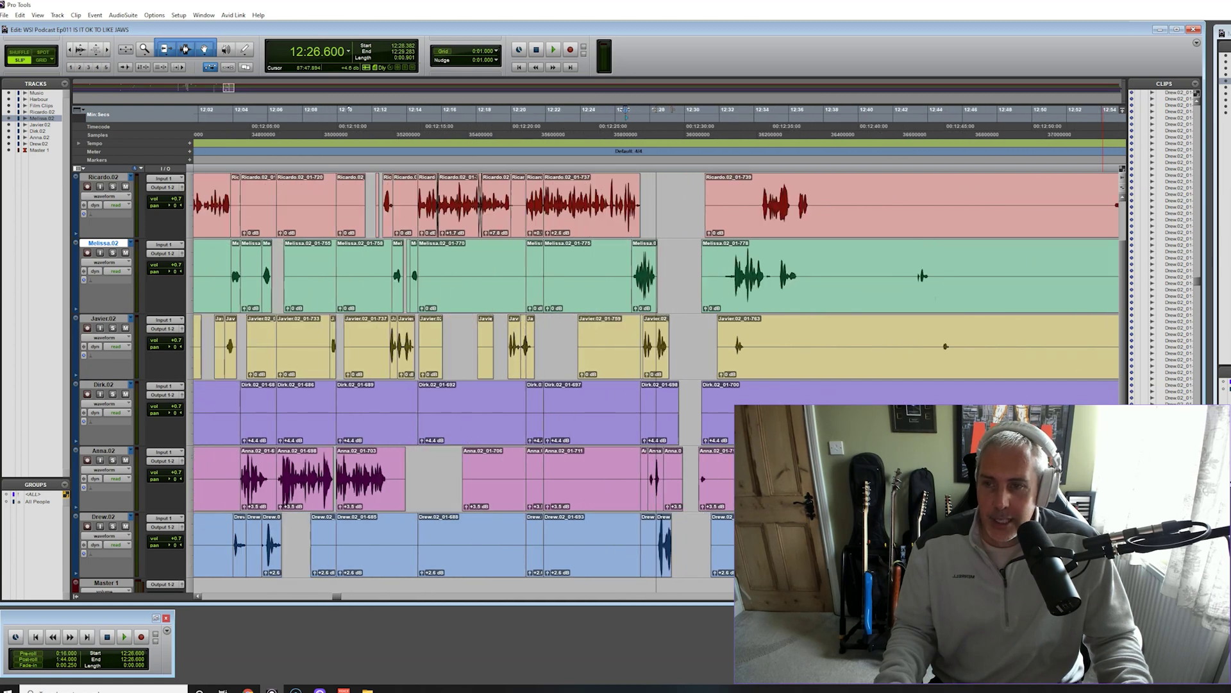
key("ctrl+bracketright")
key("ctrl+bracketleft")
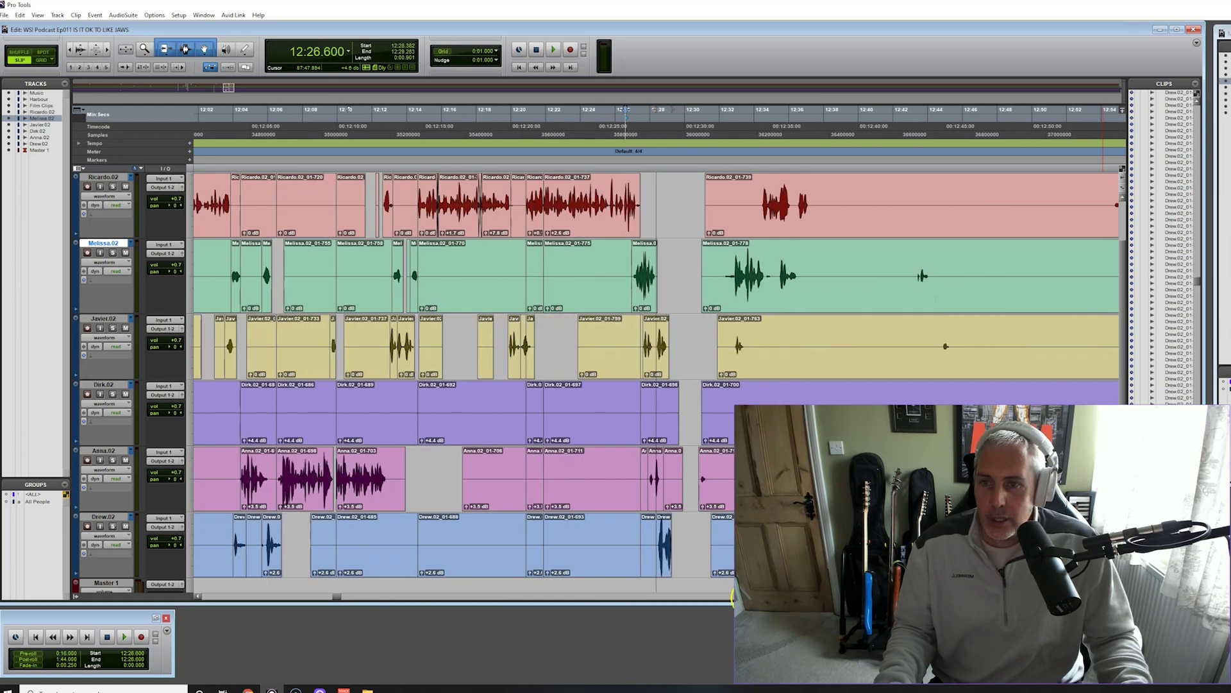
left_click_drag(336, 597, 335, 596)
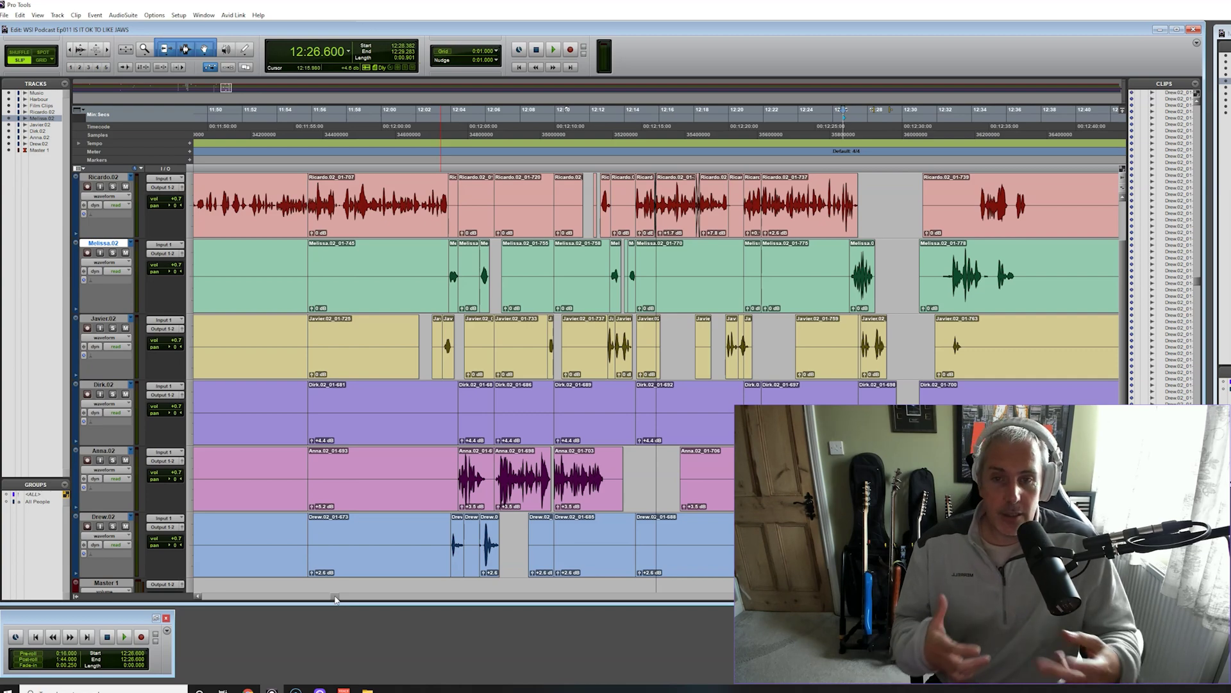
key("space")
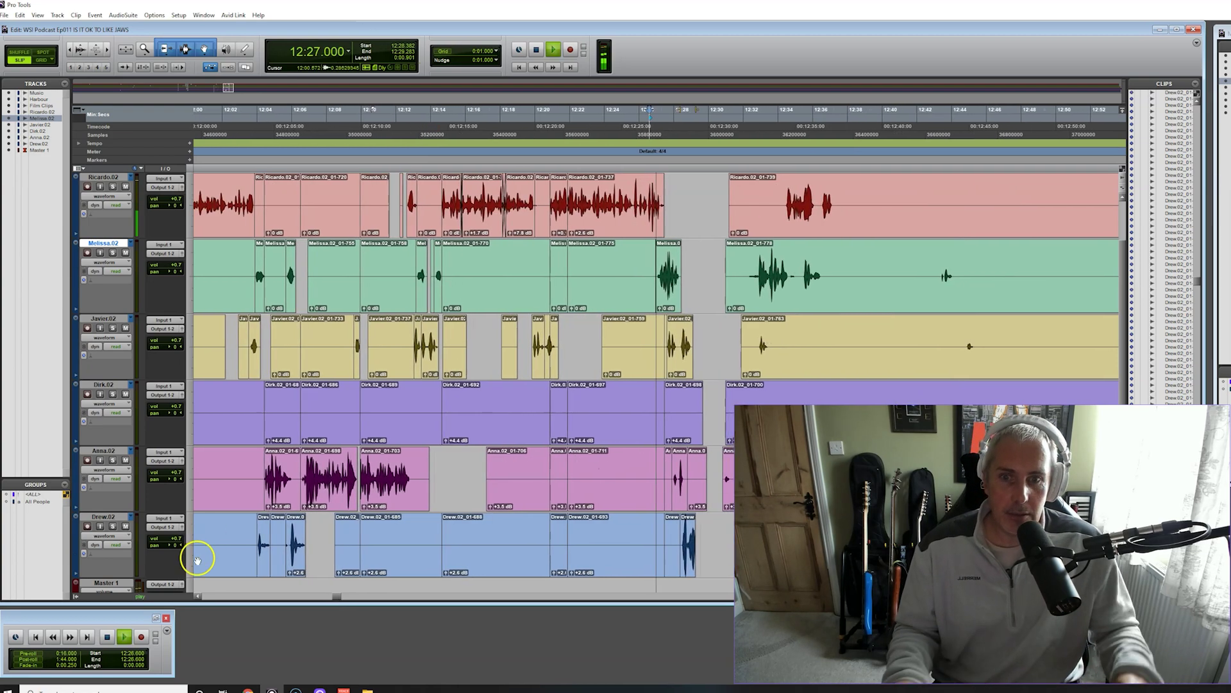
key("space")
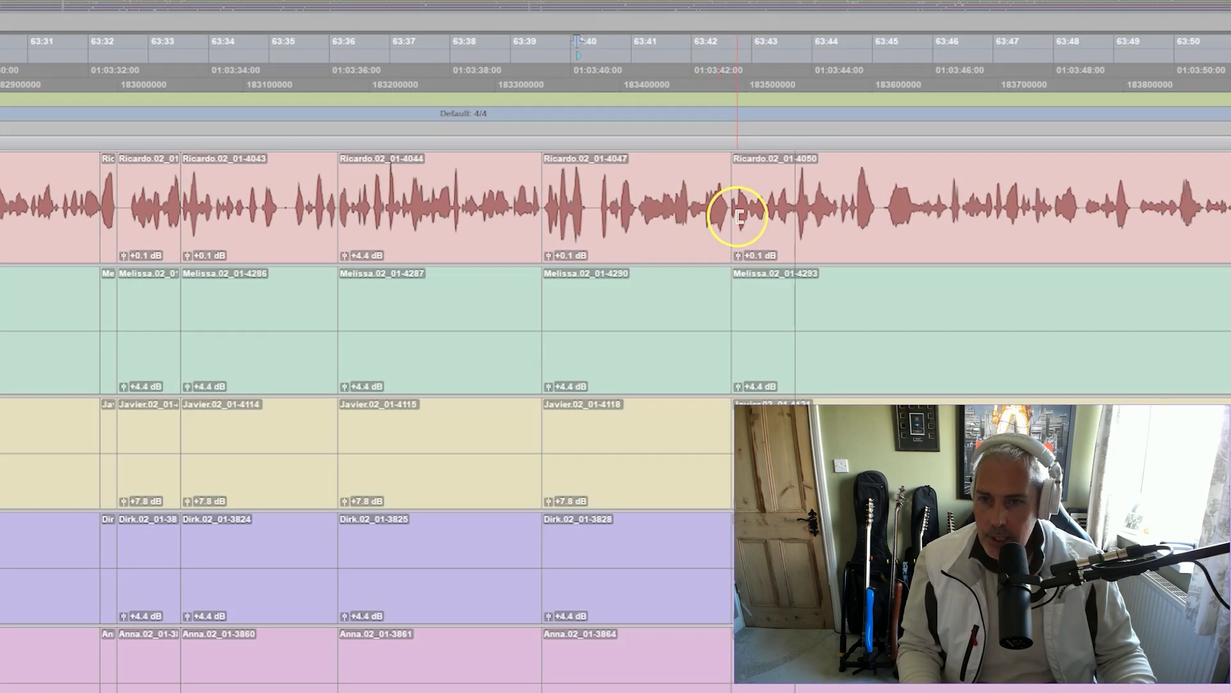
Select clips 4050, 4047, 4044 and 4043 across all speaker tracks
left_click(756, 234)
left_click(626, 242)
left_click(413, 242)
left_click(255, 249)
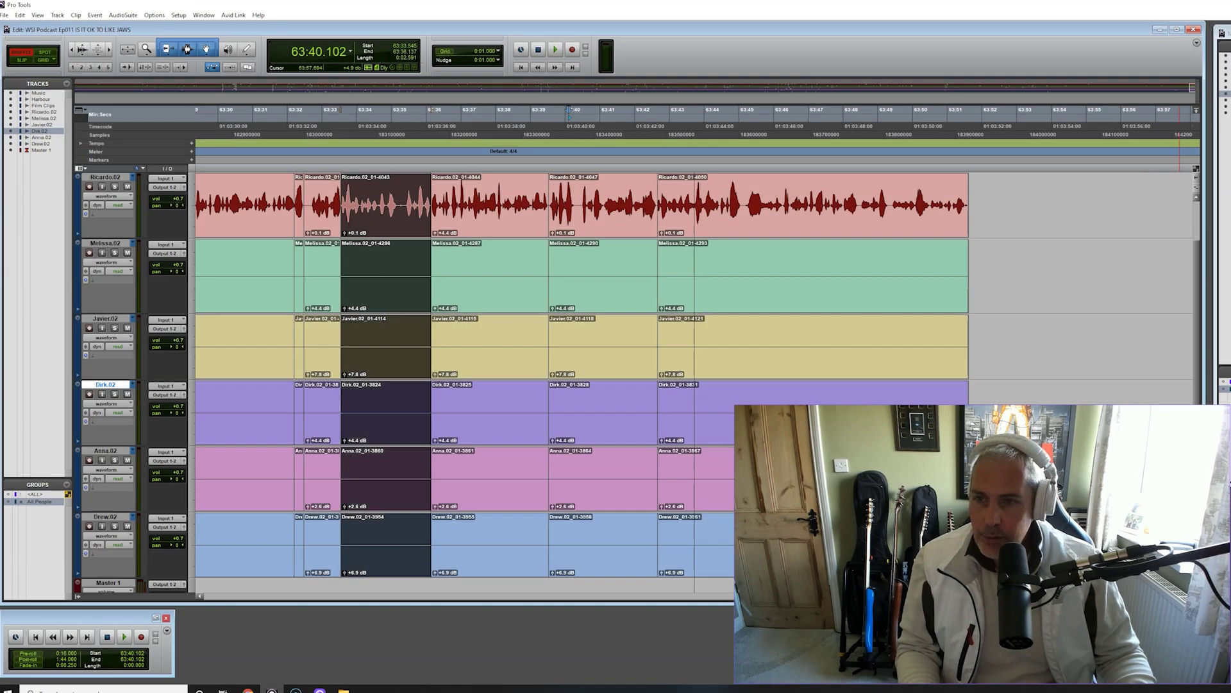
Zoom out to about fifteen minutes of session and move the playhead to about 39:11
key("r")
key("r")
key("r")
key("r")
key("r")
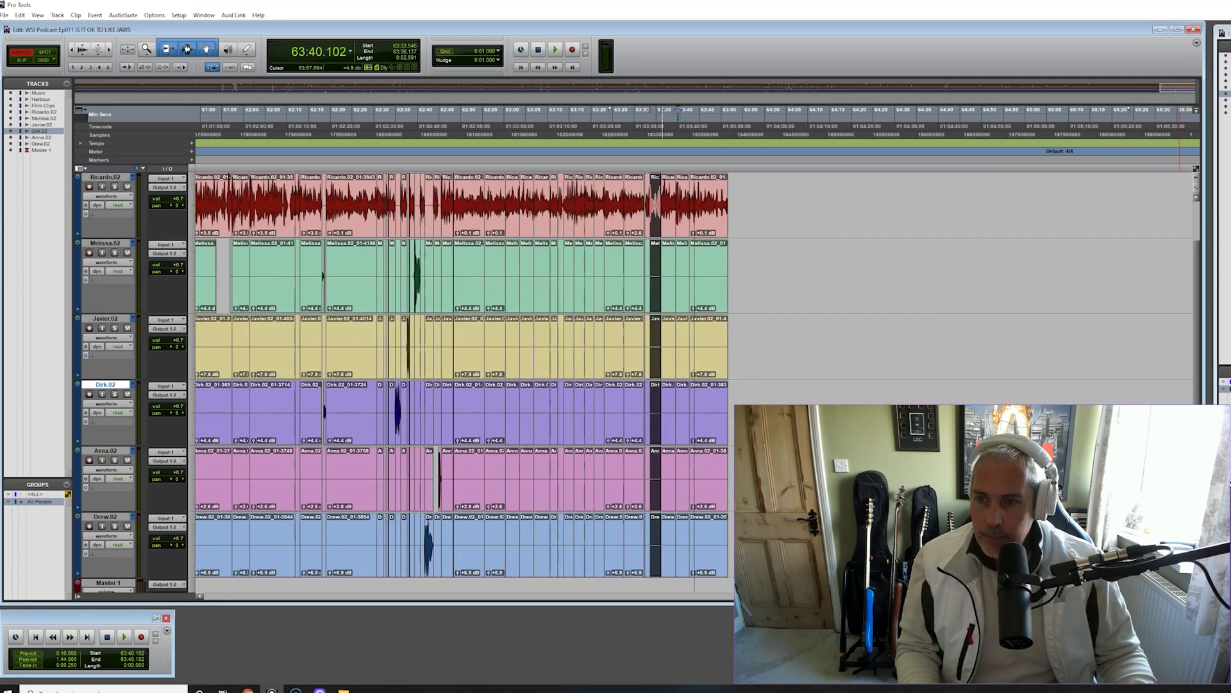
key("r")
left_click_drag(1065, 597, 676, 601)
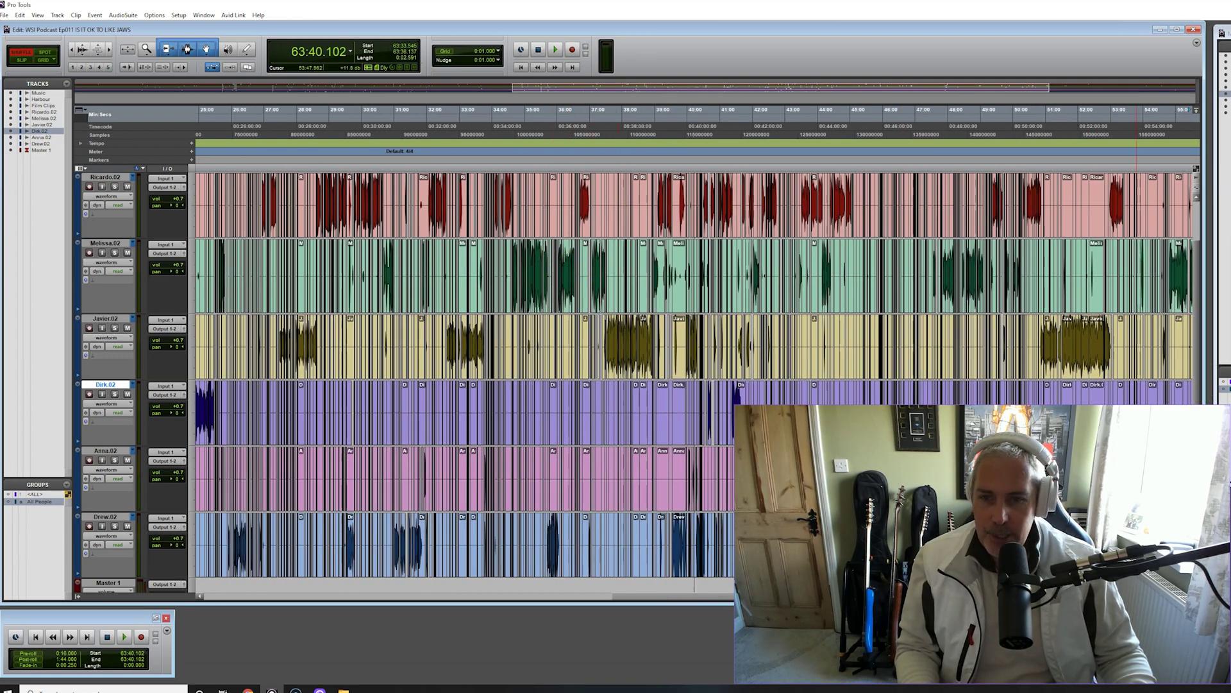
left_click(662, 115)
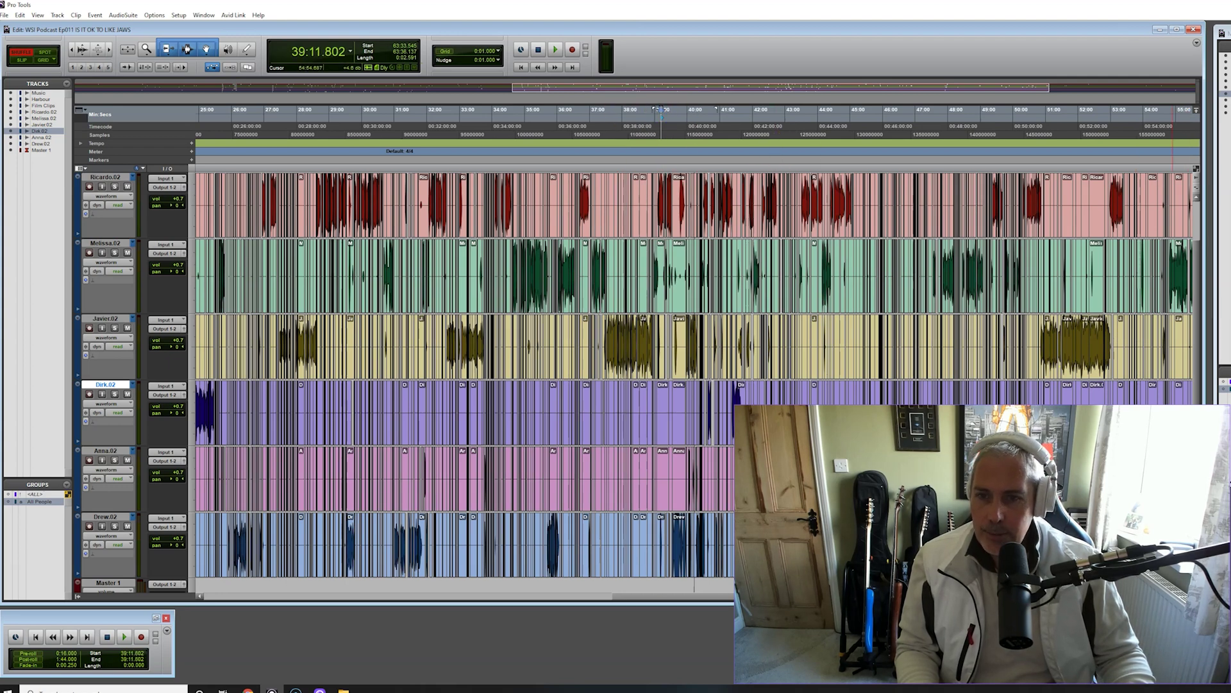
Zoom in on the edits around 40:00 and select the clip region at 40:02 on all tracks
key("ctrl+bracketright")
key("ctrl+bracketright")
key("ctrl+bracketright")
key("ctrl+bracketright")
key("ctrl+bracketright")
key("ctrl+bracketright")
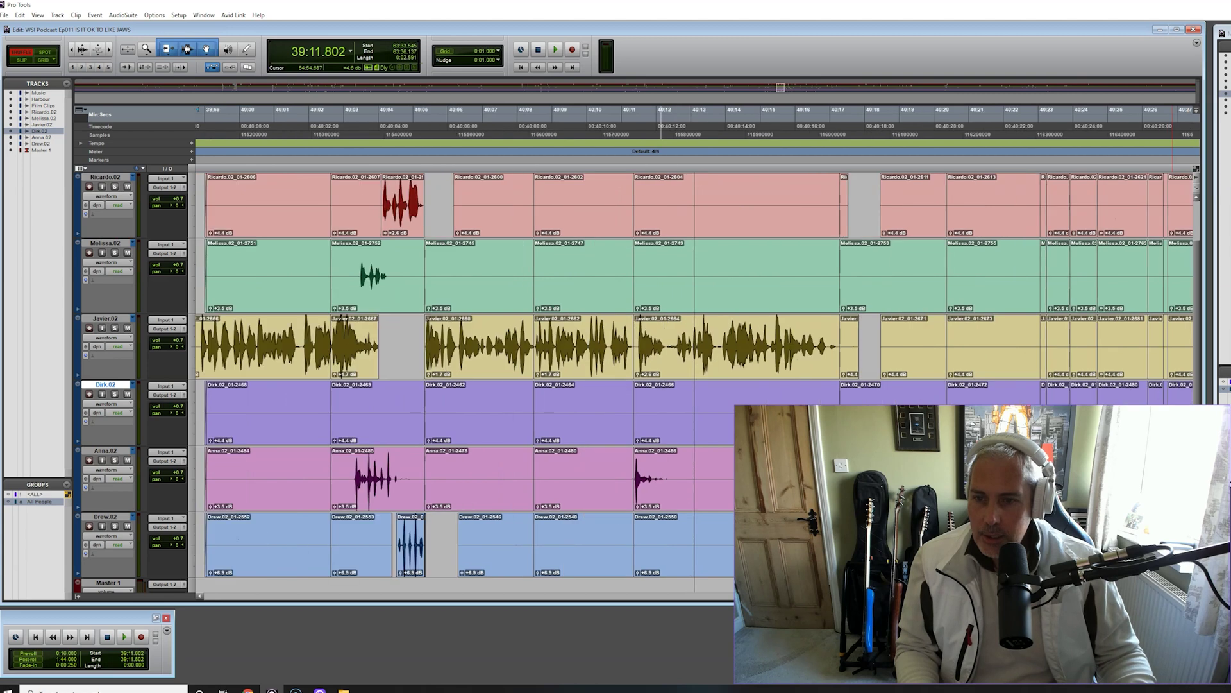
key("ctrl+bracketright")
left_click(542, 331)
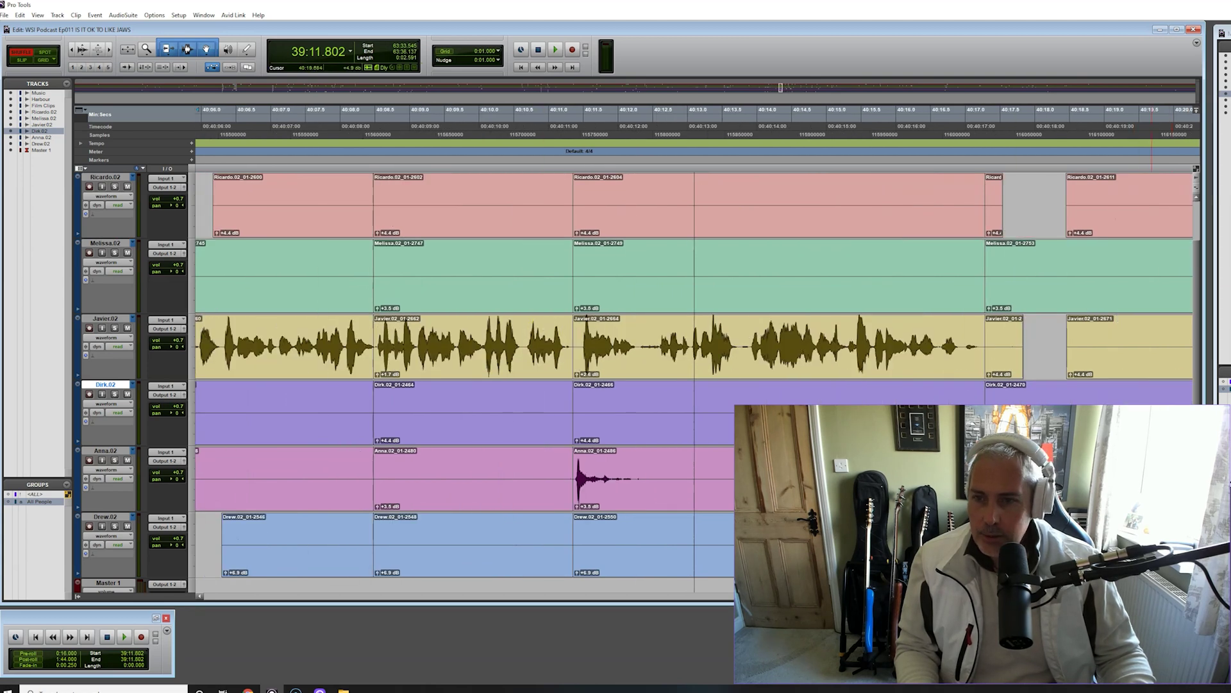
key("ctrl+bracketleft")
left_click(544, 341)
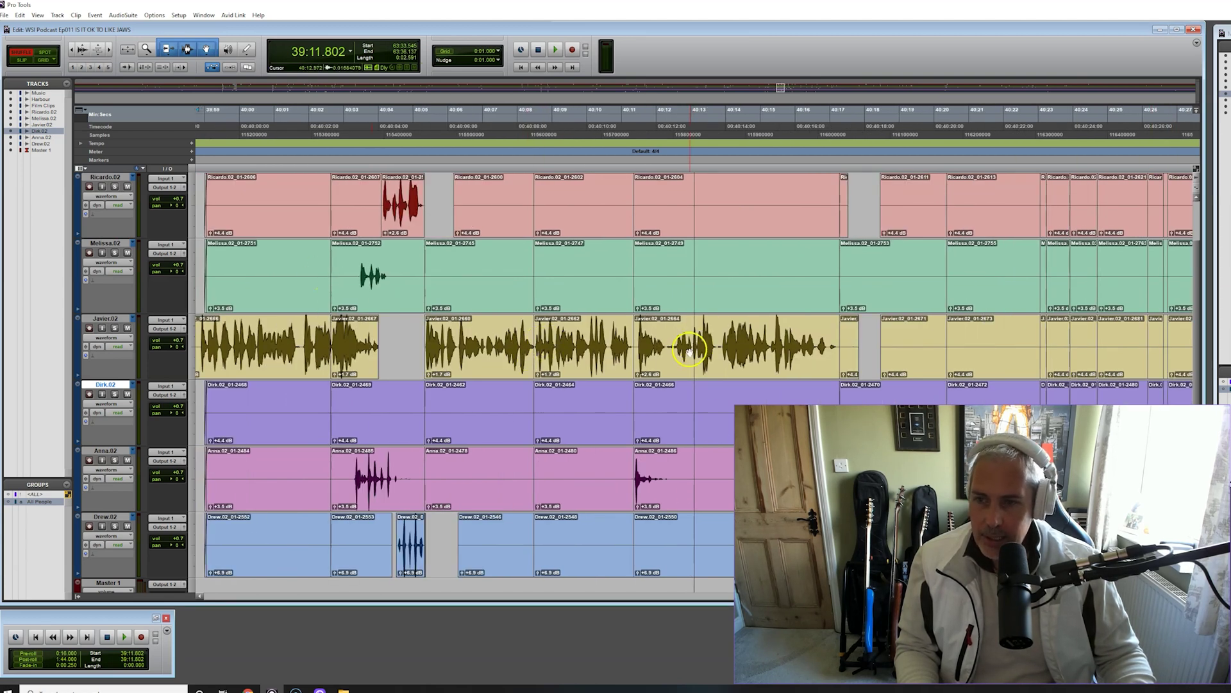
left_click(378, 491)
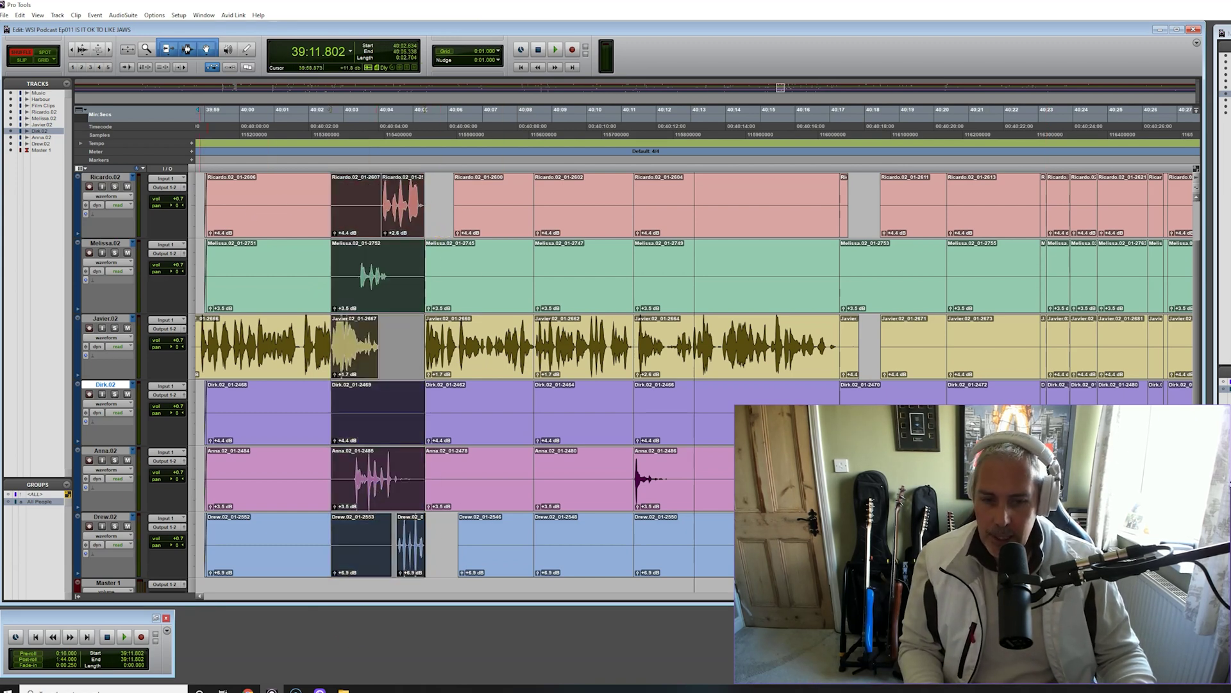
key("ctrl+bracketleft")
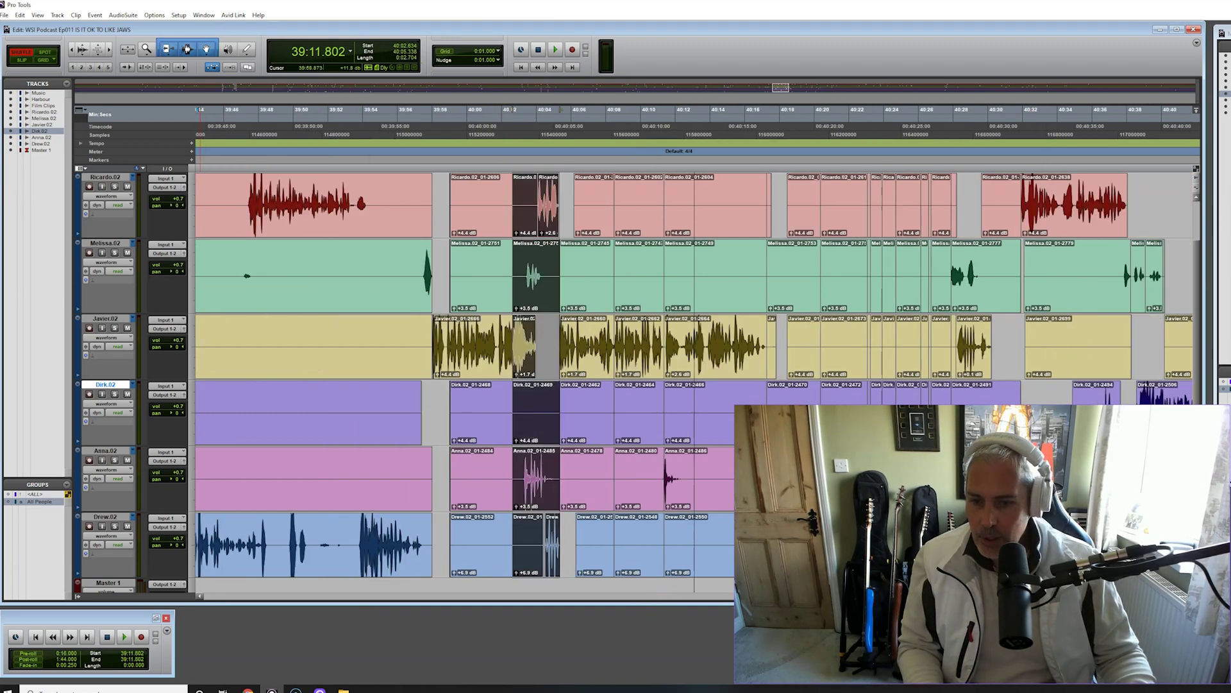
scroll(693, 372, "left", 20)
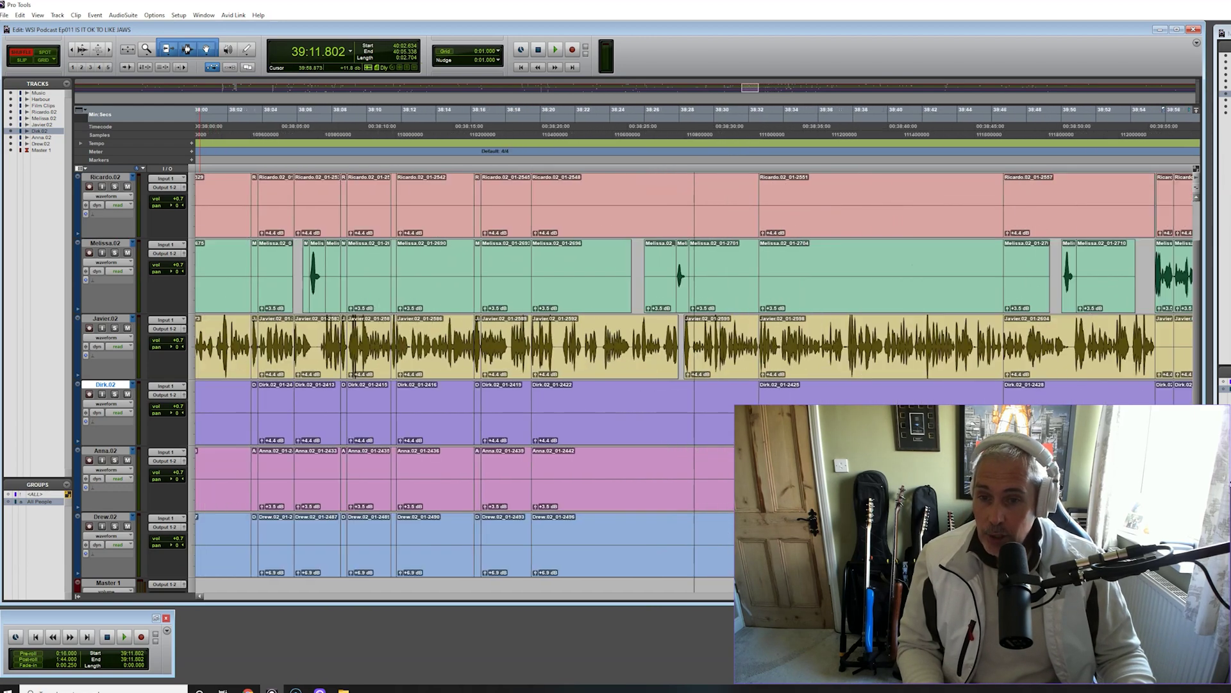
scroll(693, 372, "right", 12)
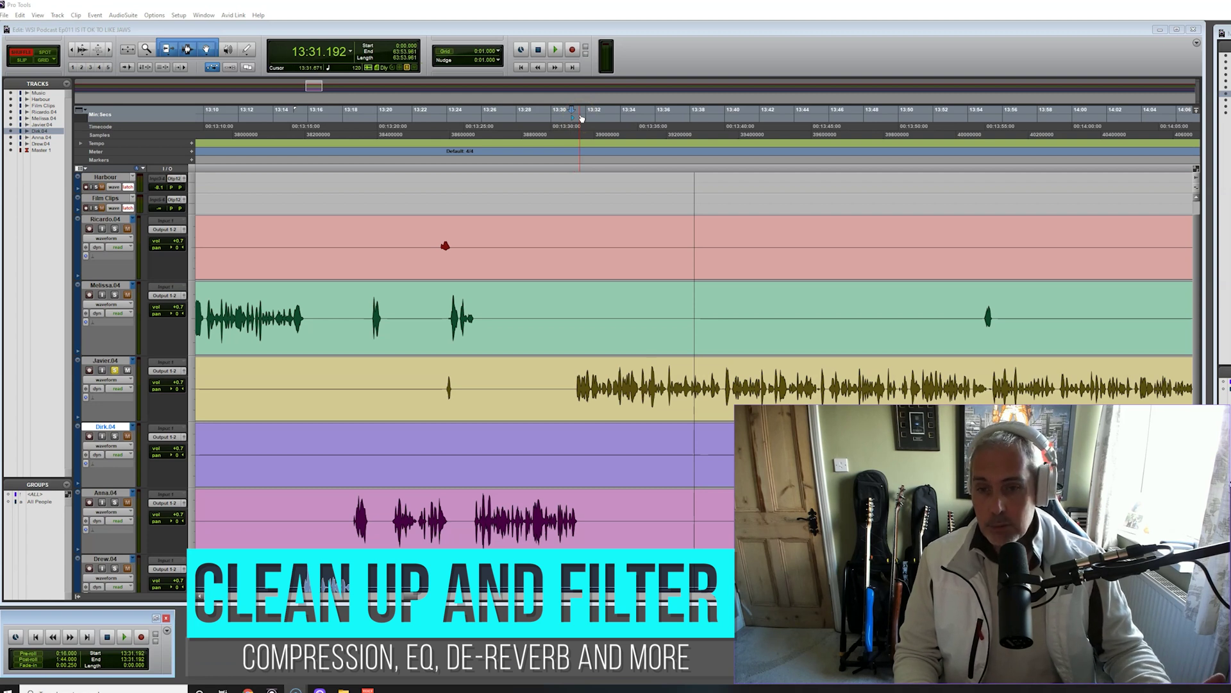
left_click(584, 119)
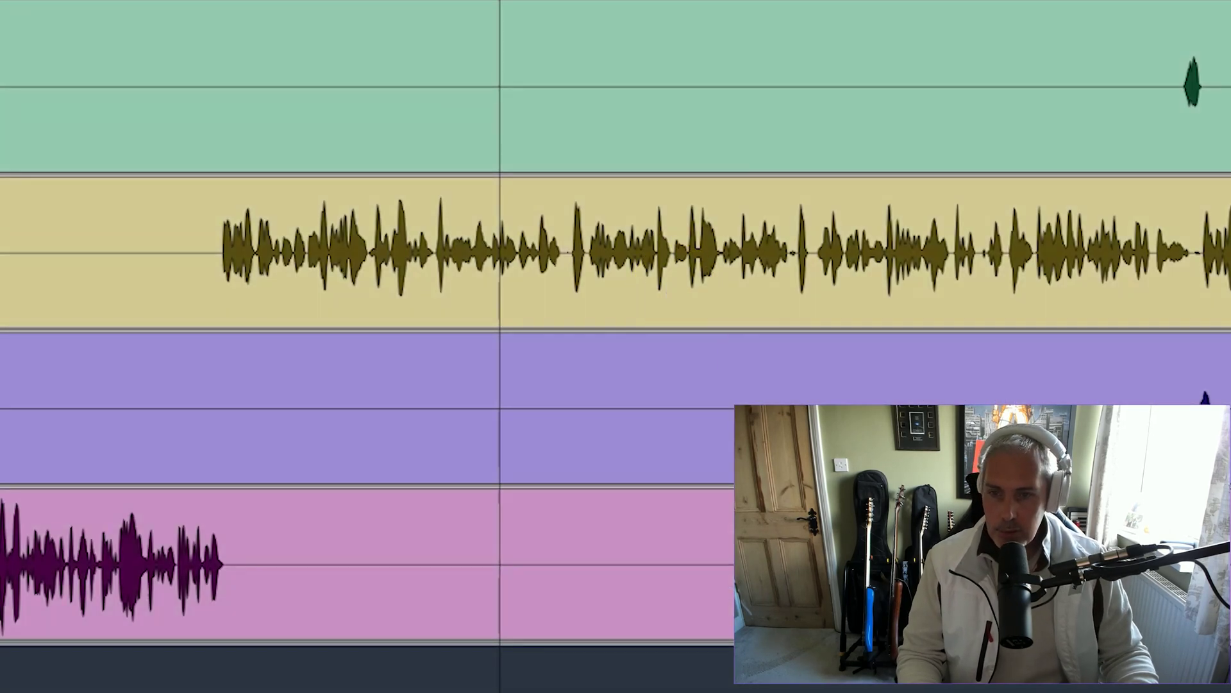
key("ctrl+bracketright")
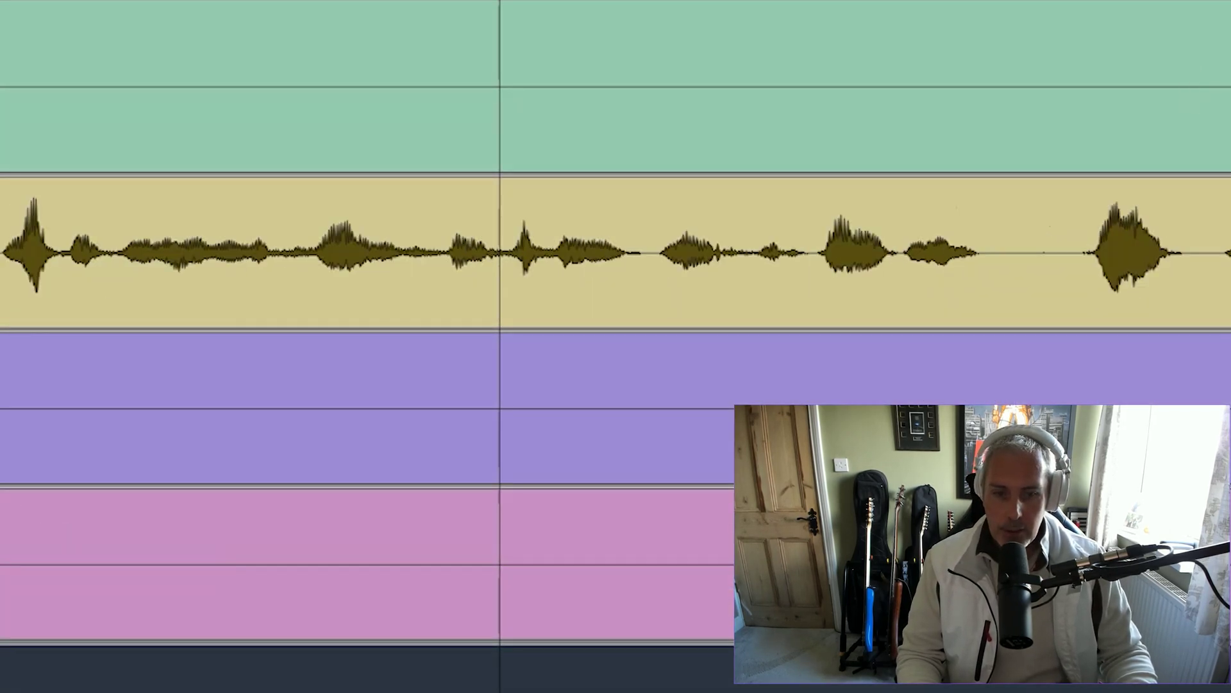
key("ctrl+bracketleft")
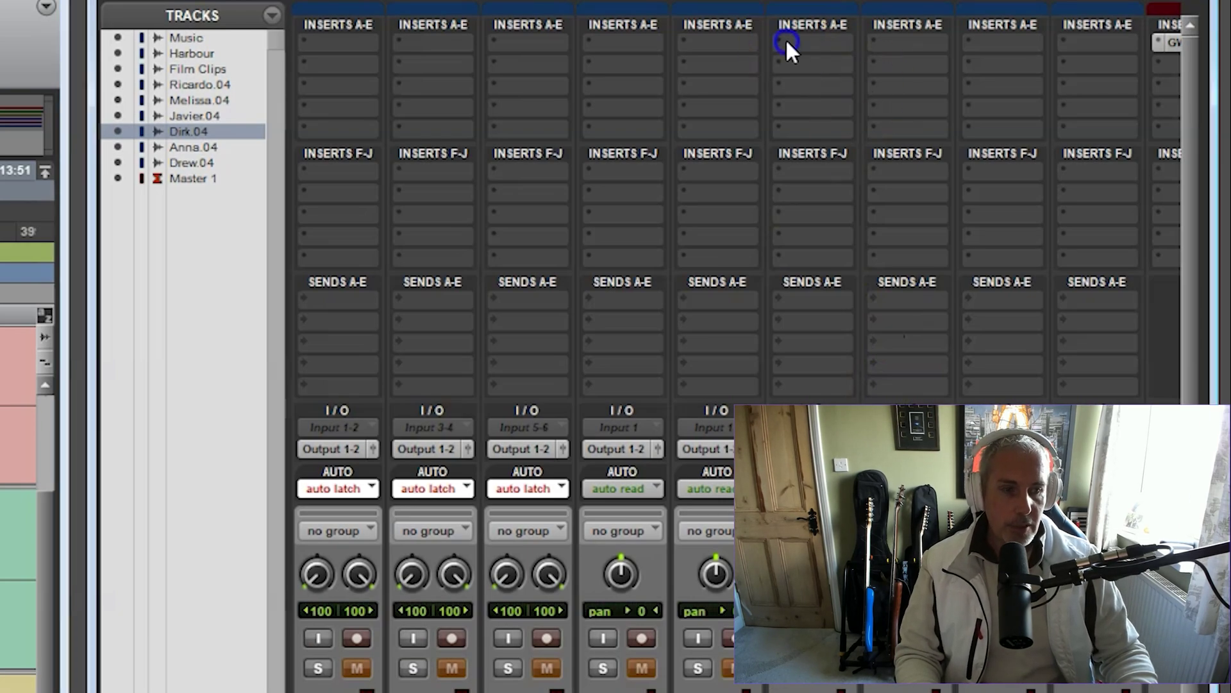
Insert a BF-76 (mono) limiter on Javier.04's first insert and adjust its input level
left_click(789, 41)
mouse_move(848, 107)
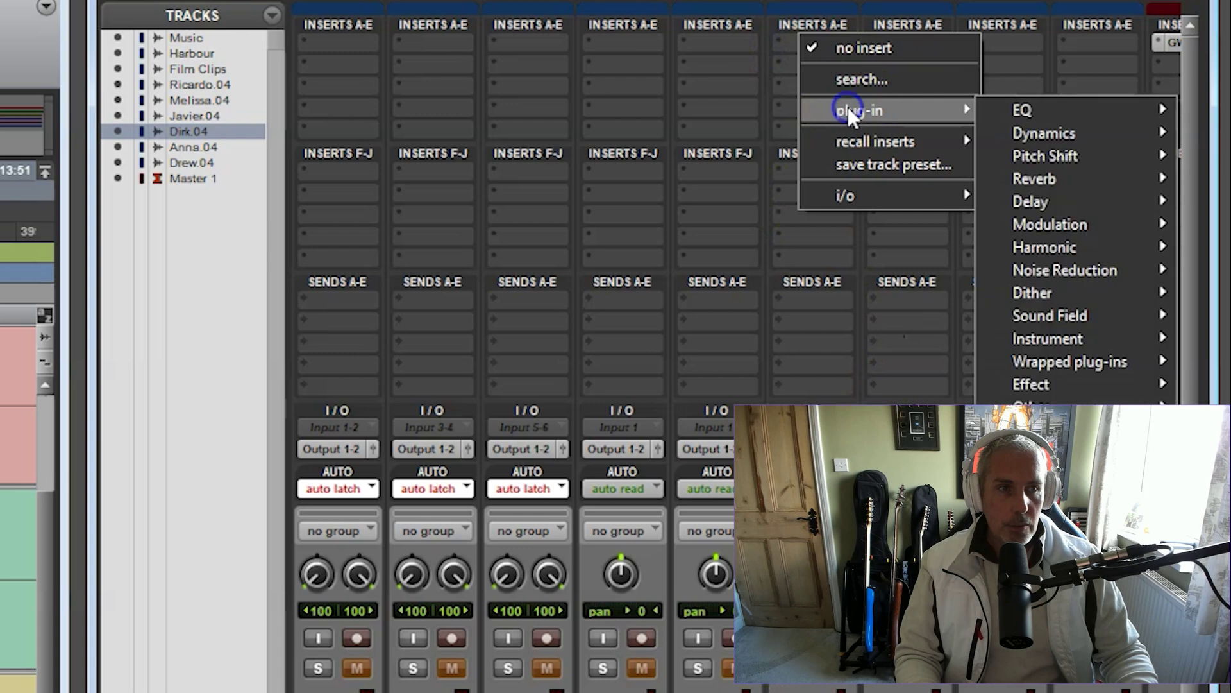
mouse_move(1069, 130)
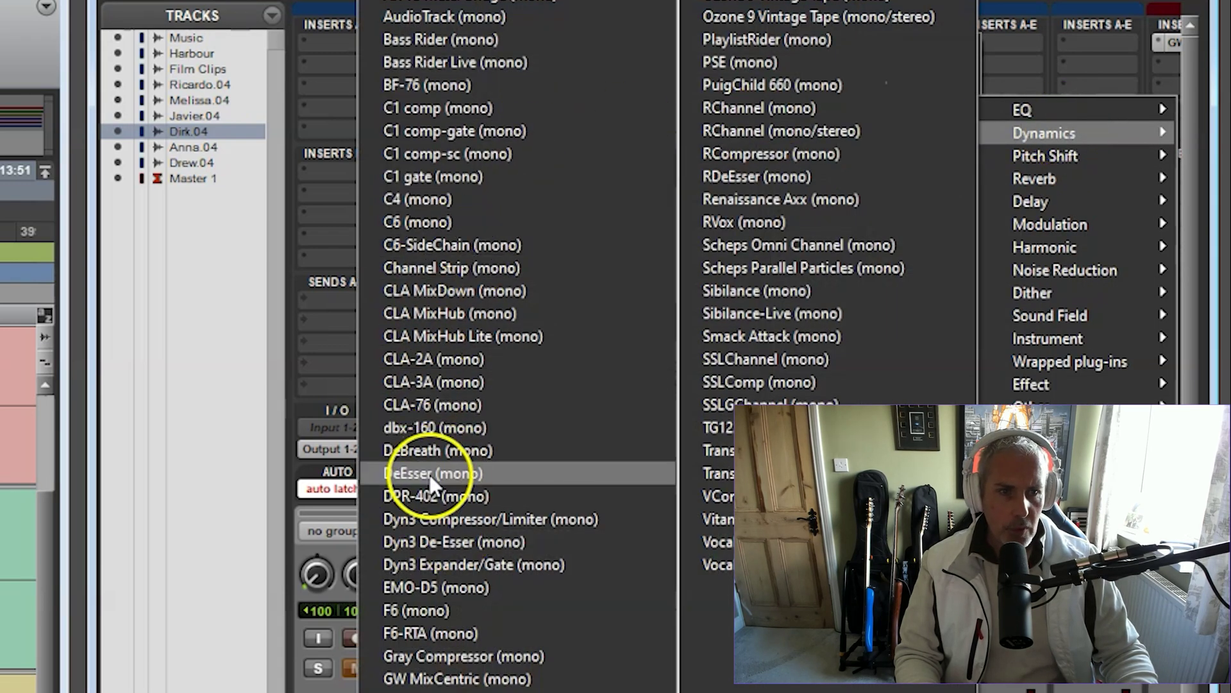
left_click(471, 86)
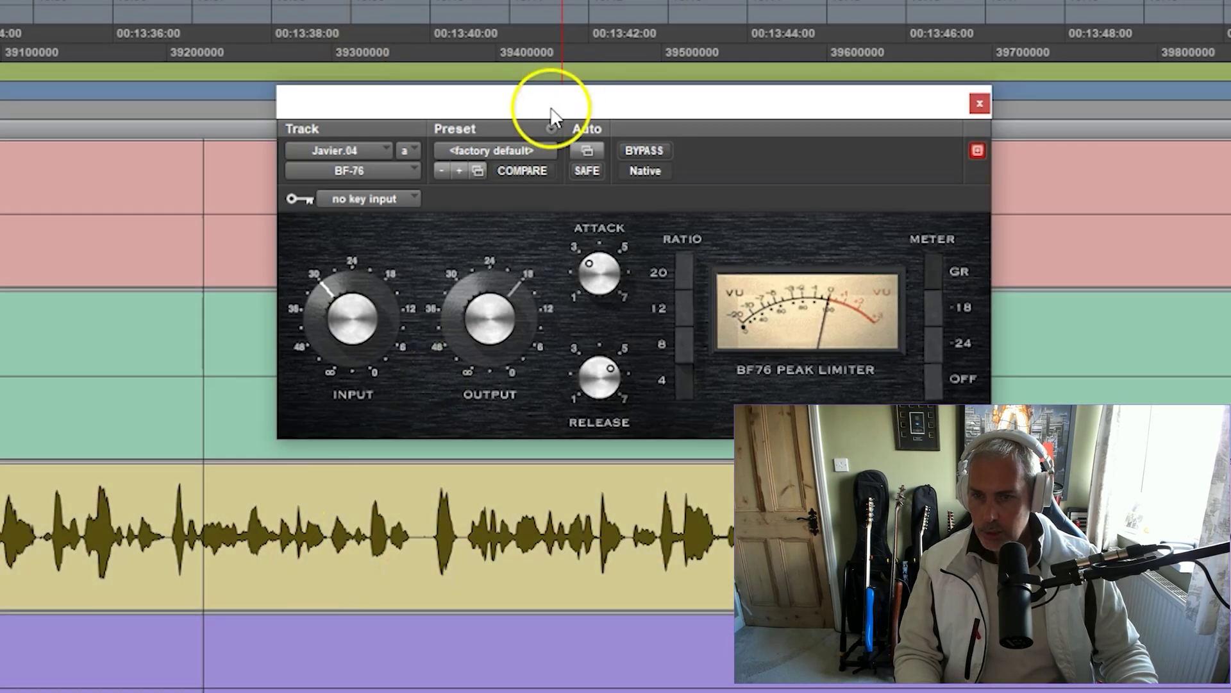
left_click_drag(549, 116, 309, 133)
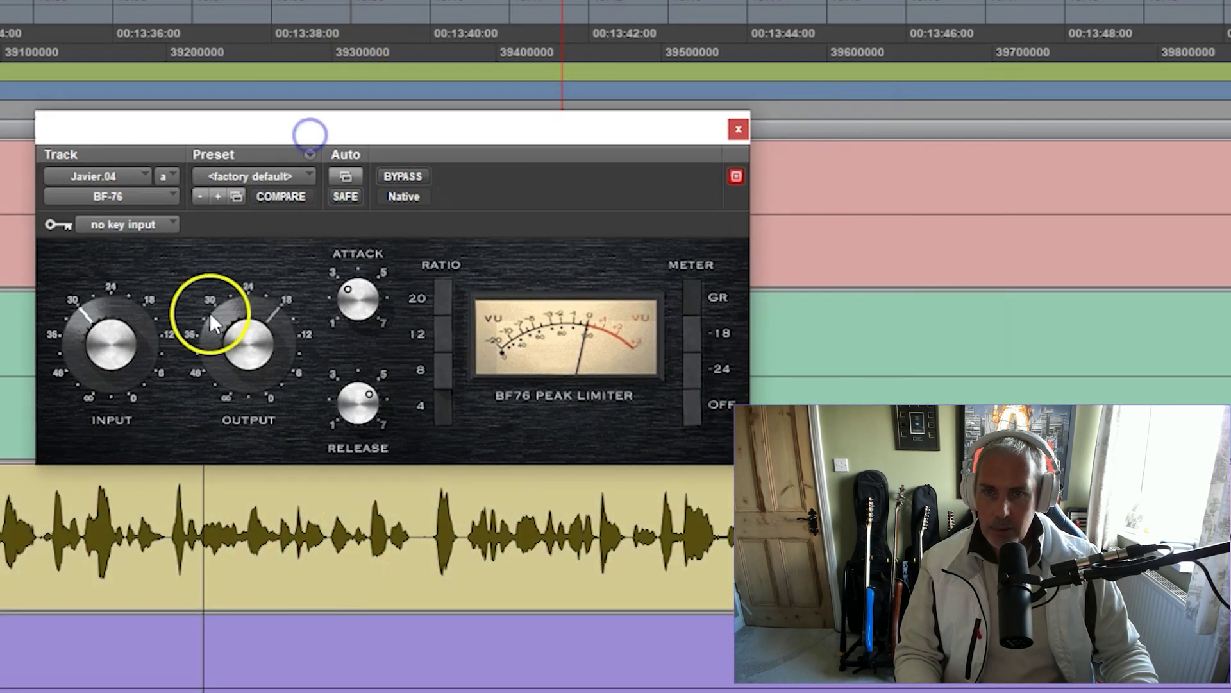
left_click(80, 316)
left_click_drag(80, 316, 81, 319)
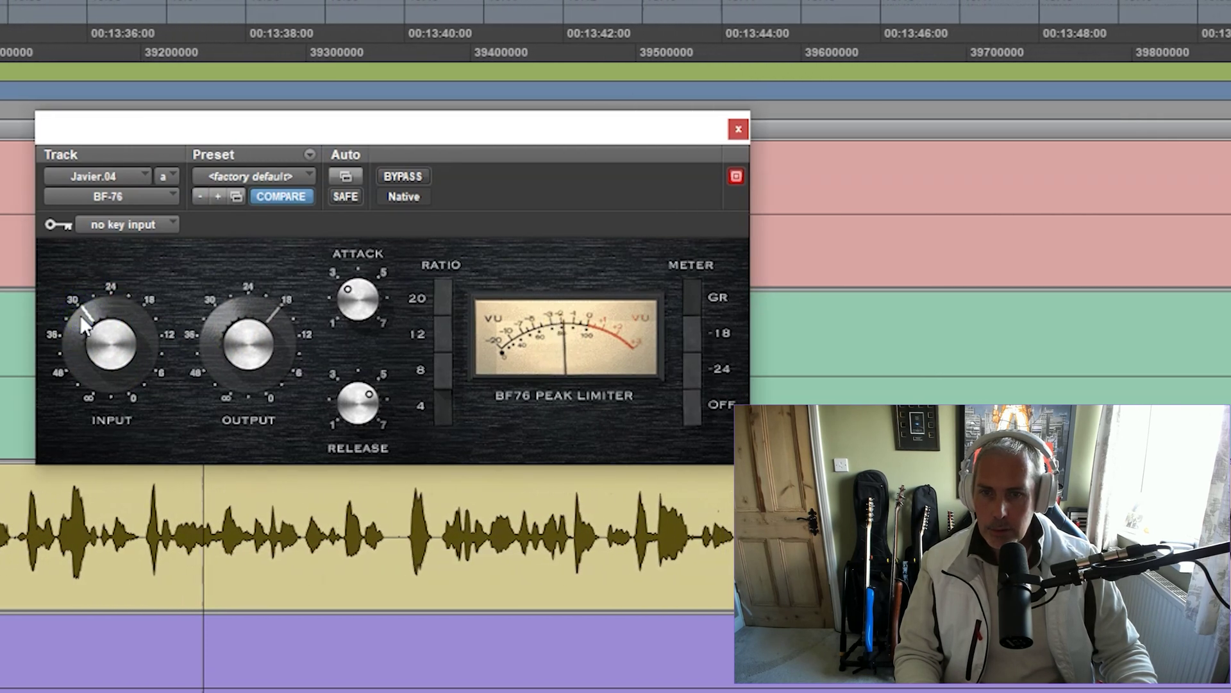
left_click(737, 130)
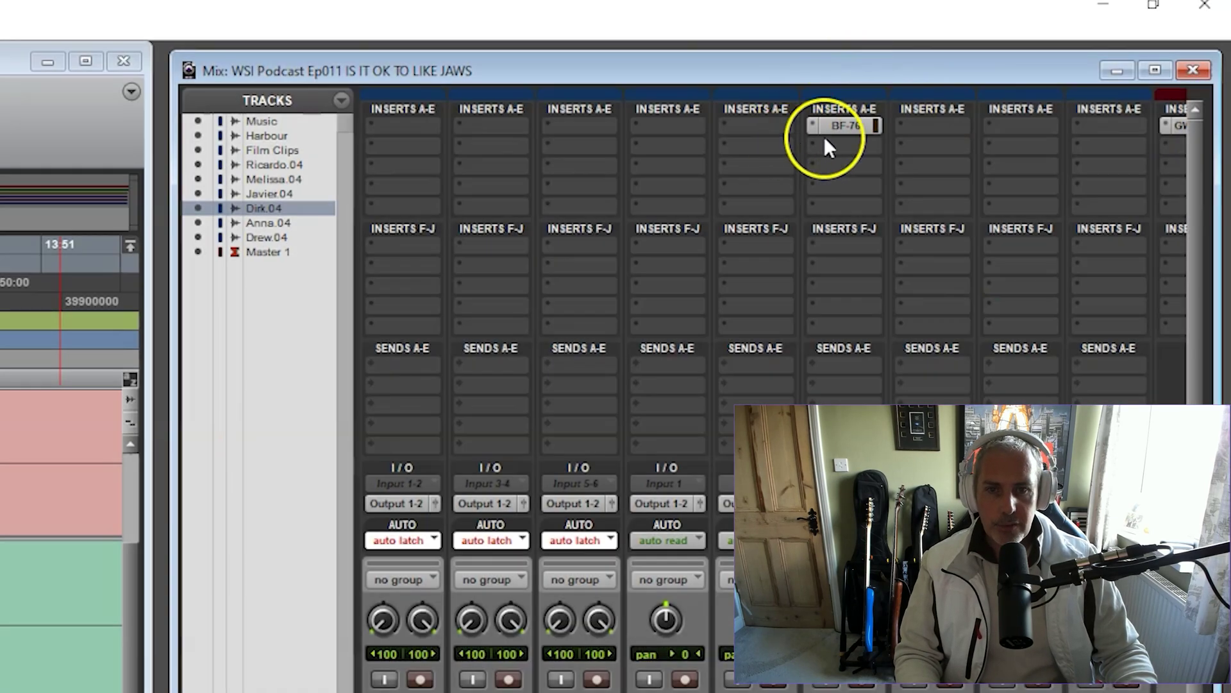
Add an EQ3 7-Band to Javier.04 with the high-pass filter on at 75 Hz
left_click(825, 139)
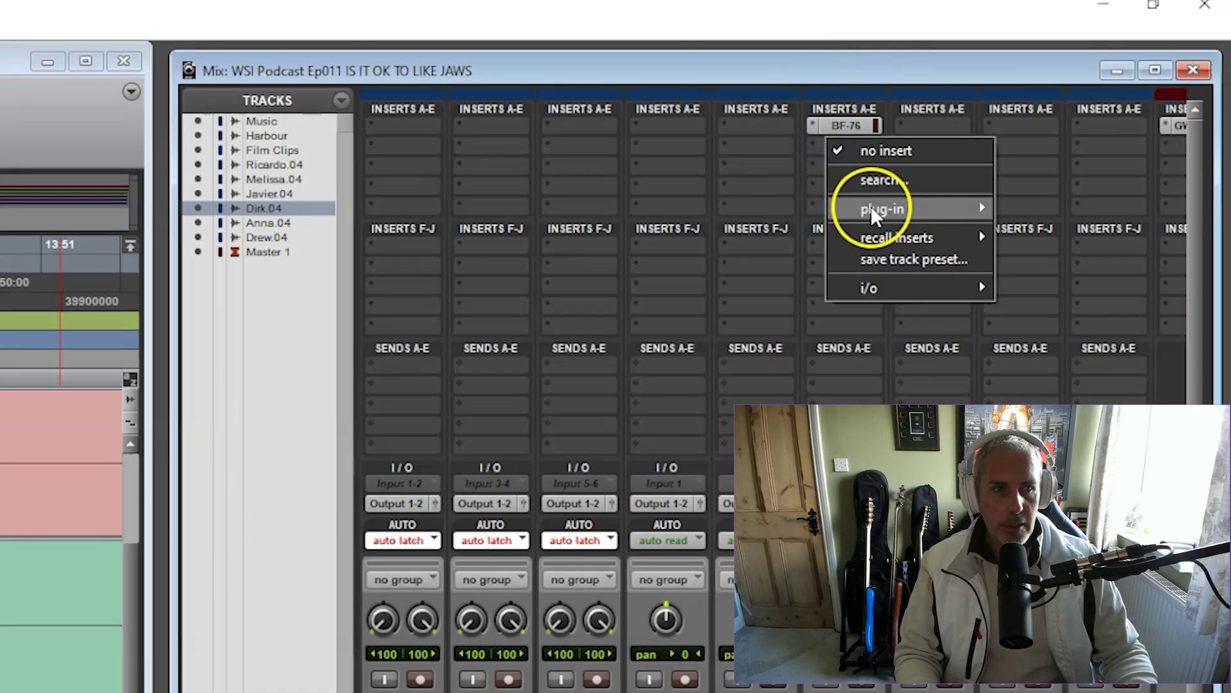
mouse_move(882, 205)
mouse_move(1024, 213)
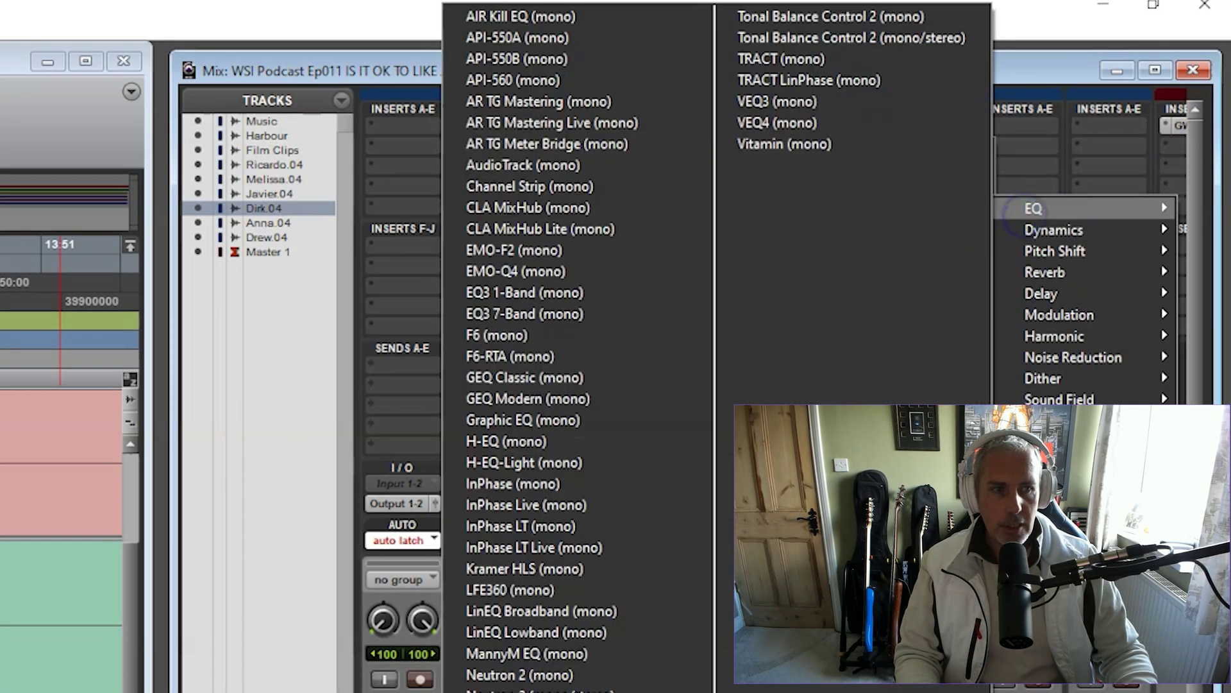
left_click(525, 310)
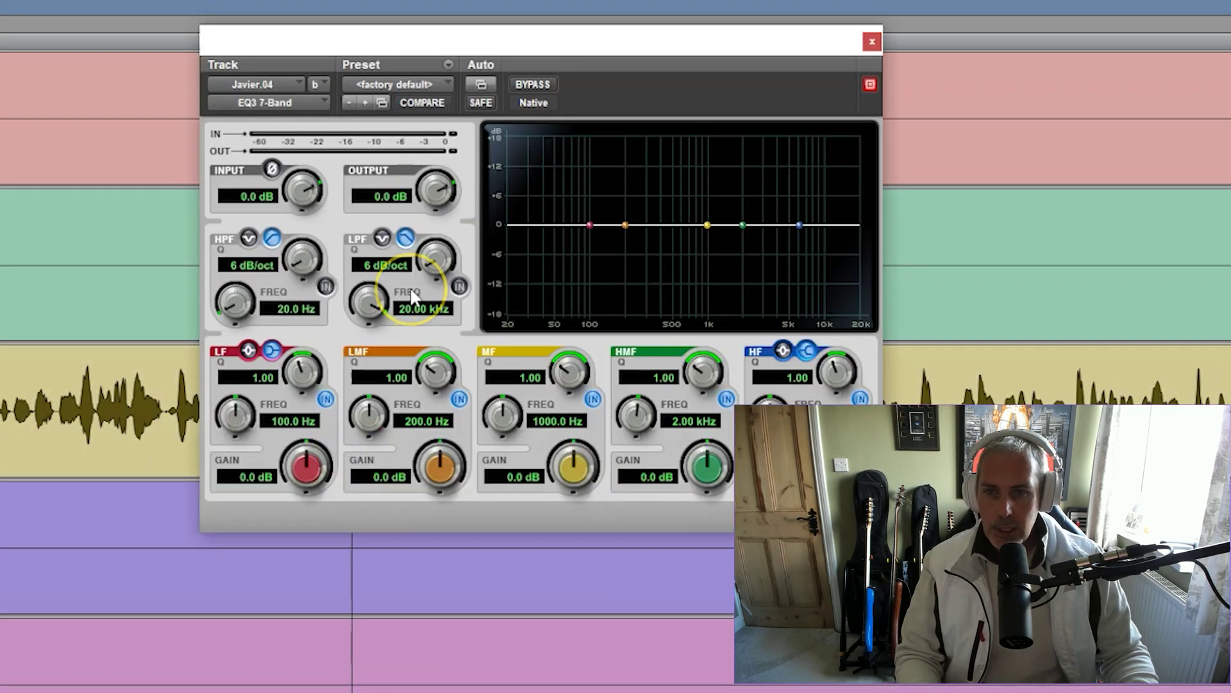
left_click(326, 286)
left_click(282, 309)
type("75")
key("Return")
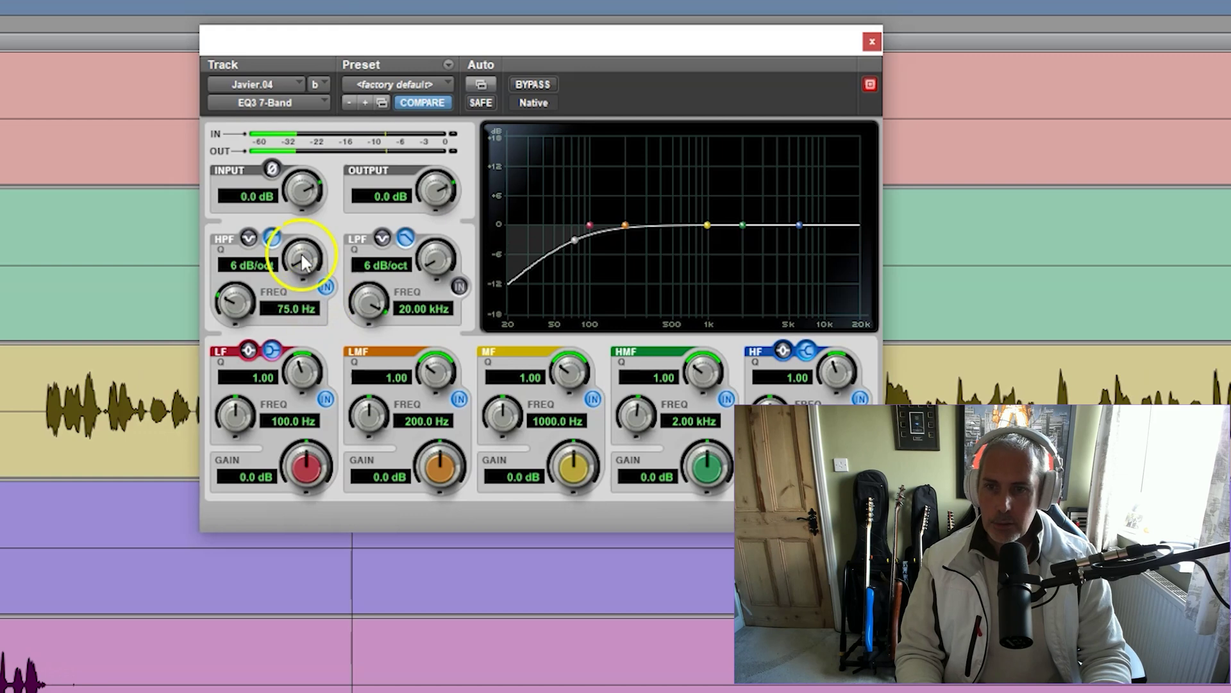
Sweep the EQ3 mid band around 1 kHz and narrow its Q, ending in a dip
left_click_drag(442, 51, 282, 84)
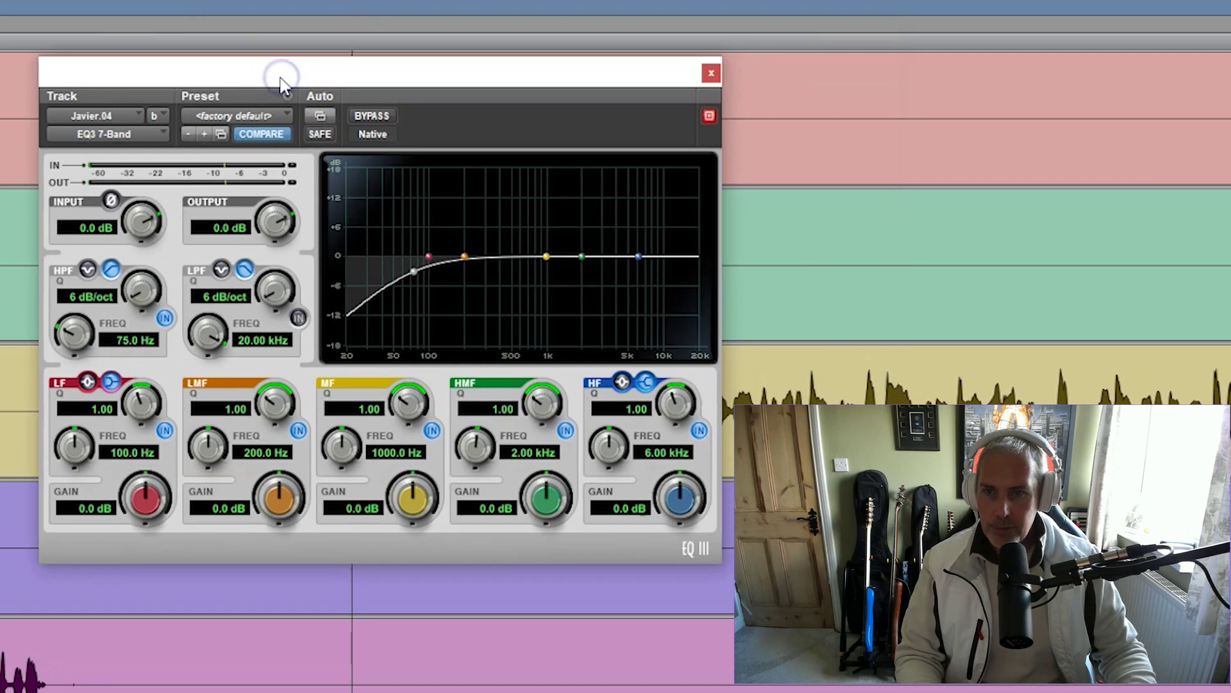
left_click(568, 267)
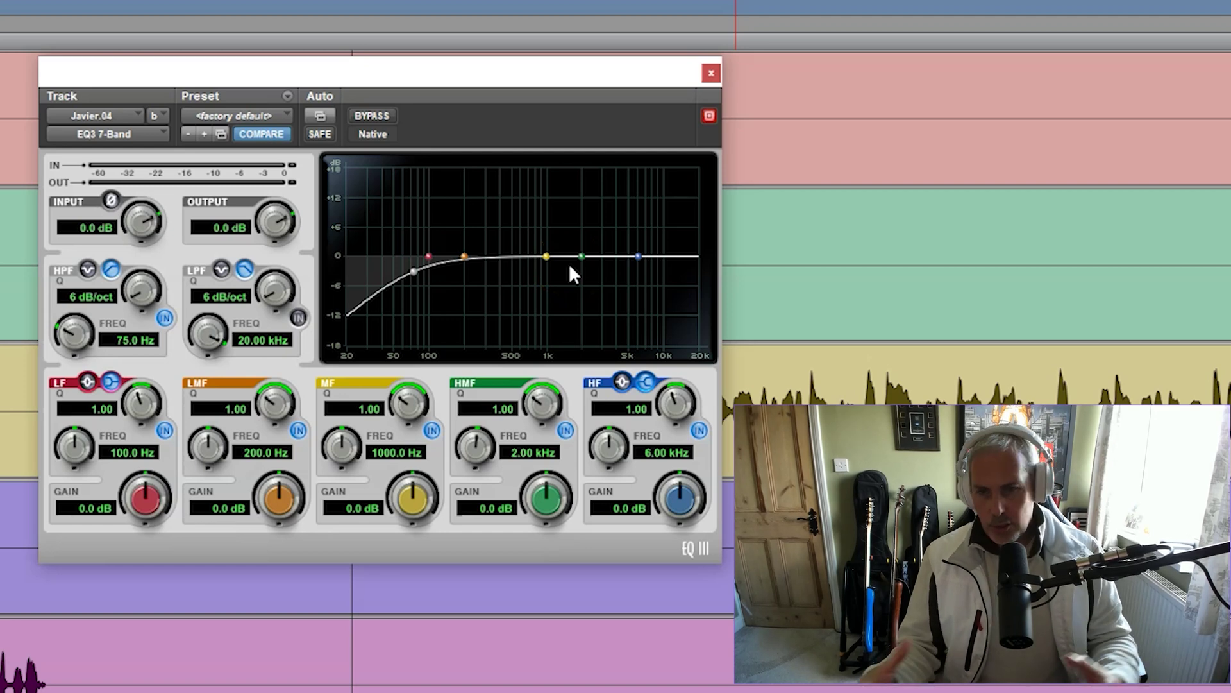
mouse_move(573, 274)
left_mouse_down()
mouse_move(509, 282)
mouse_move(384, 355)
left_mouse_up()
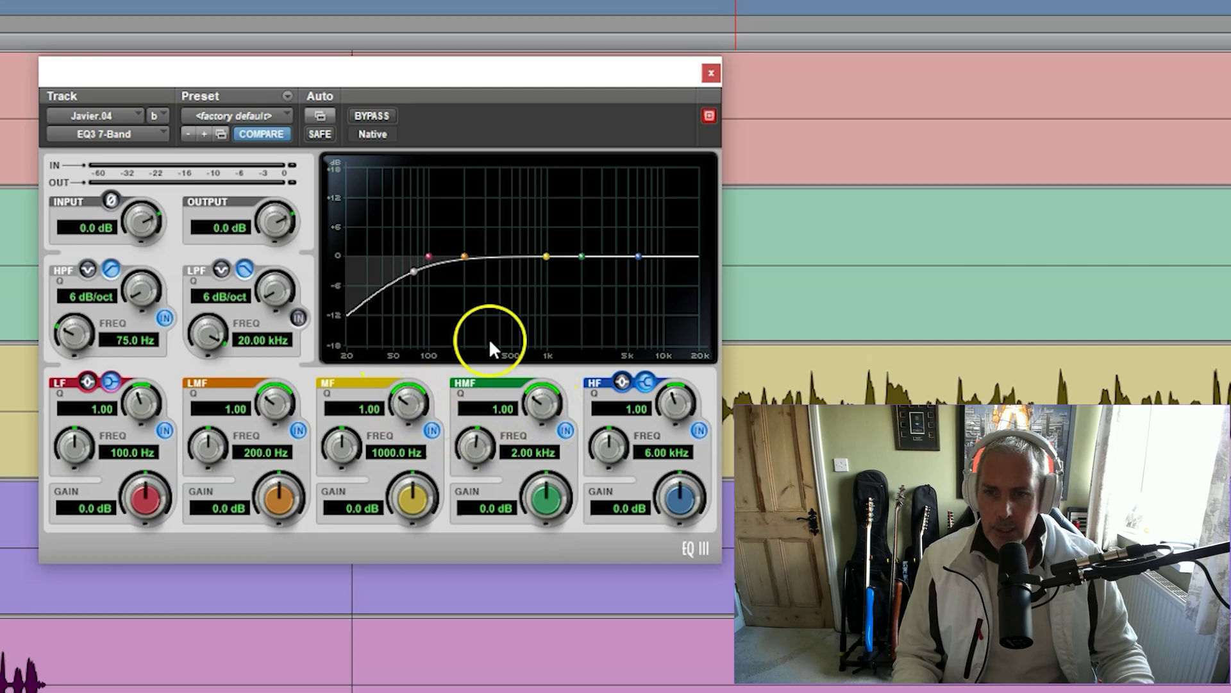
left_click_drag(545, 258, 548, 401)
left_click(387, 403)
left_click_drag(379, 420, 467, 392)
left_click_drag(547, 314, 557, 240)
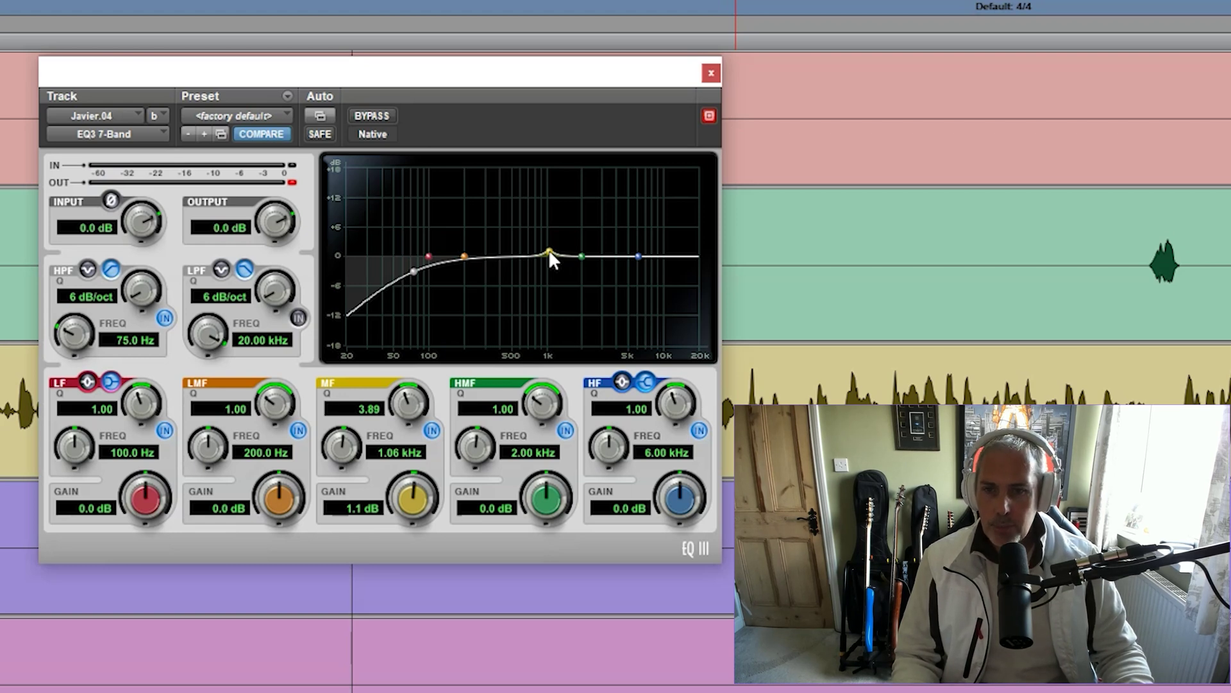
left_click_drag(548, 249, 547, 290)
Compare the EQ against bypass, then sweep the mid band from deep cut to boost
left_click(360, 113)
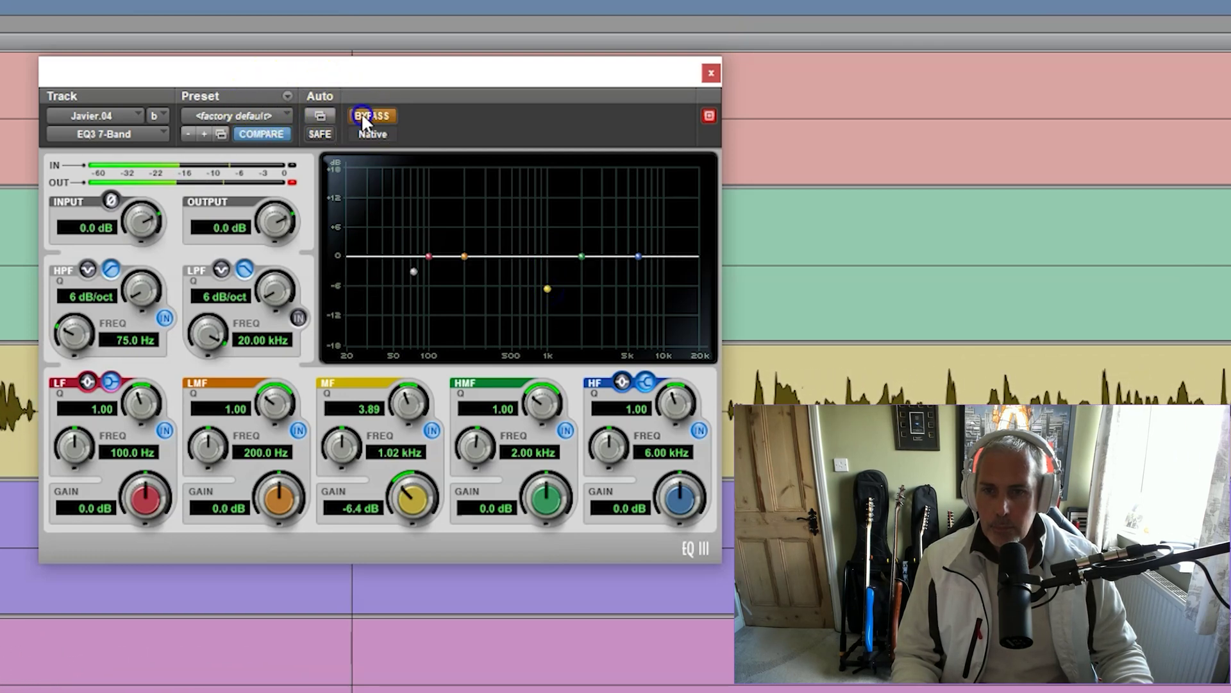
left_click(360, 113)
left_click(541, 361)
left_click(548, 291)
left_click_drag(547, 290, 545, 251)
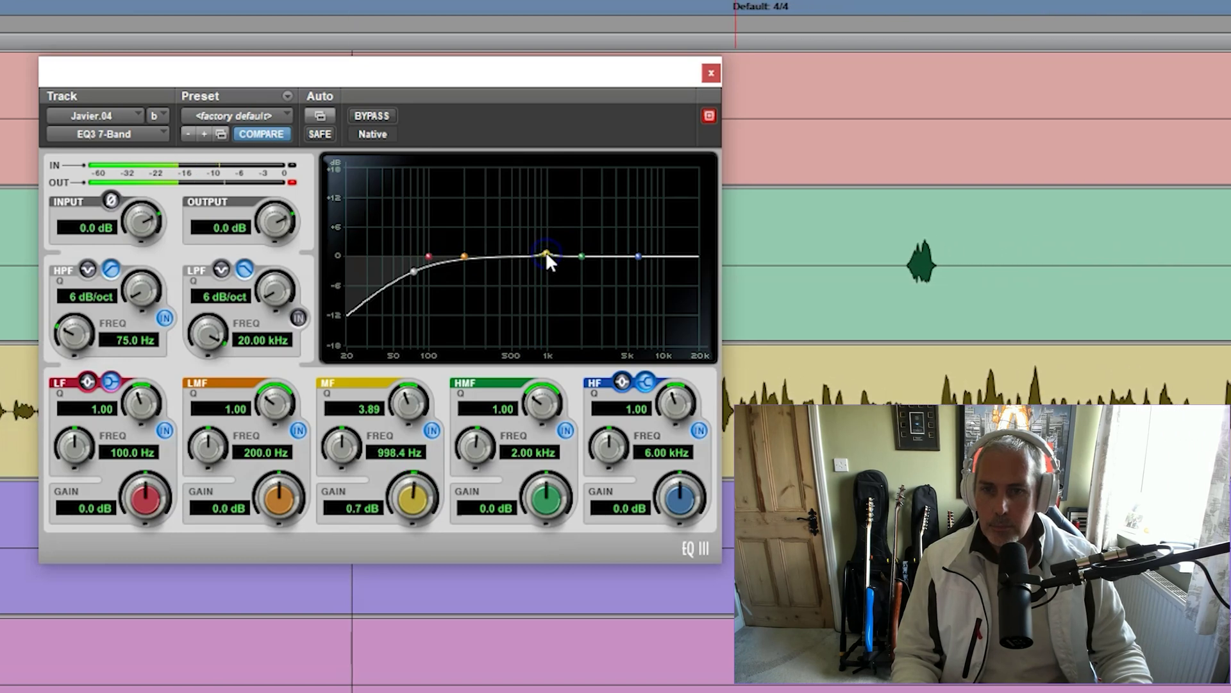
Load the Vocals > Solidify Male Vocals EQ preset and switch the EQ back on
left_click(287, 115)
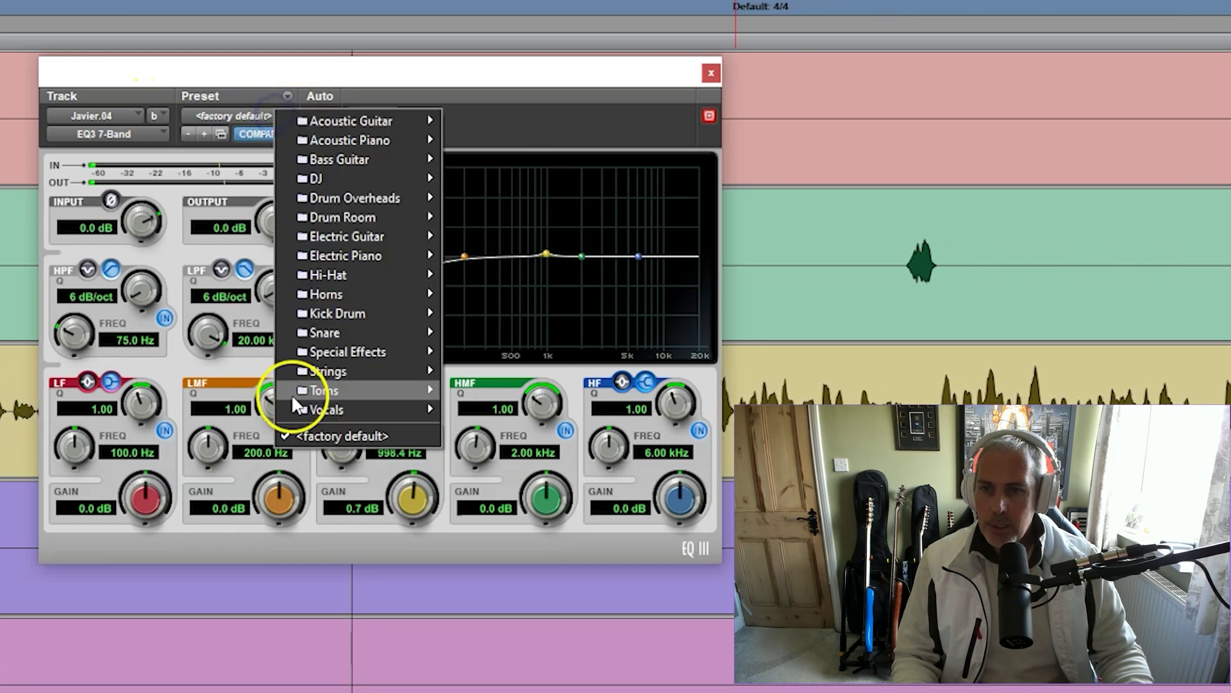
mouse_move(354, 410)
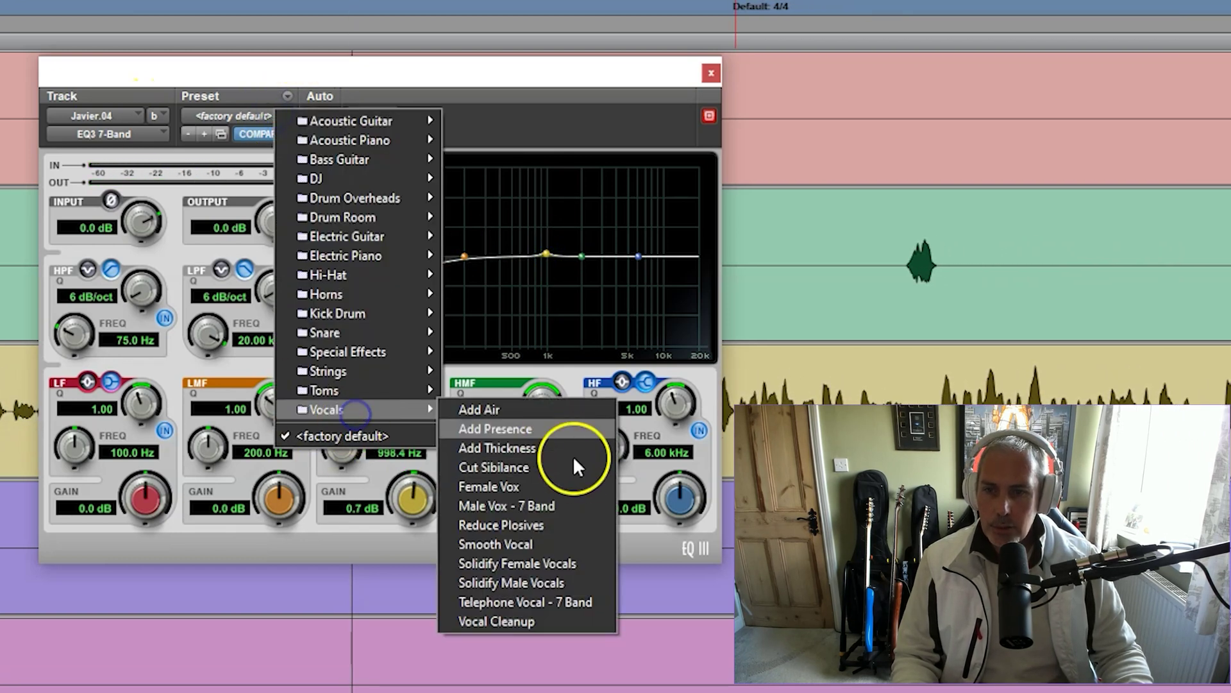
left_click(553, 583)
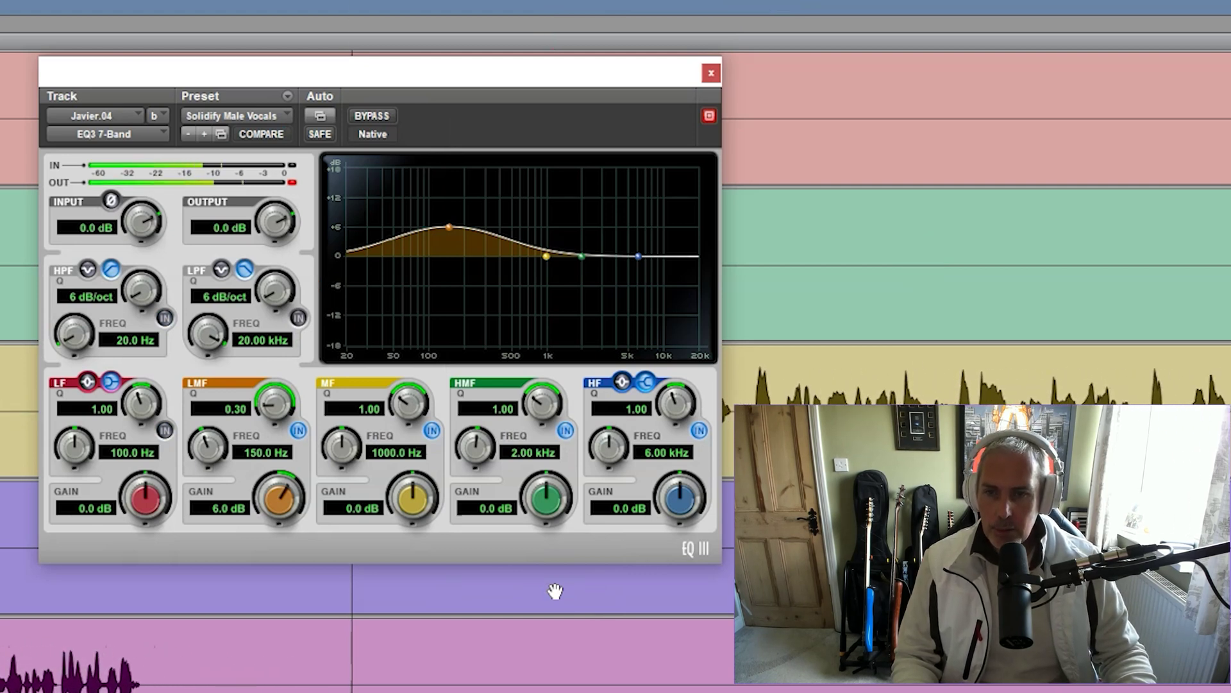
left_click(526, 118)
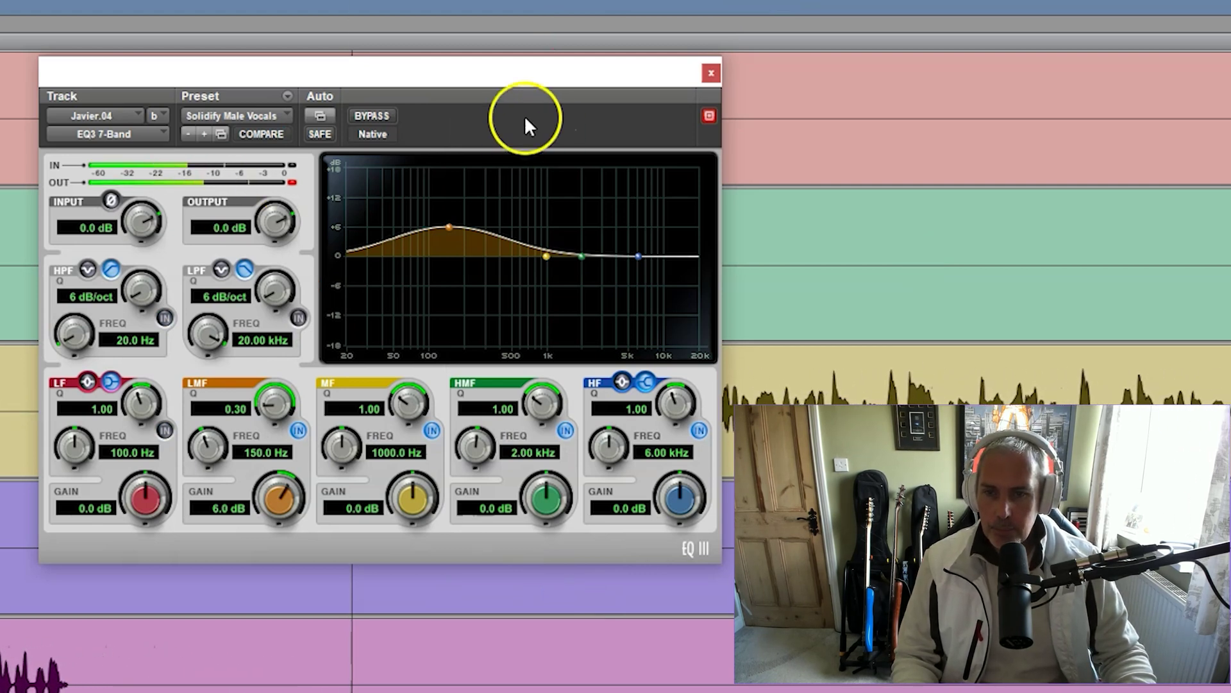
left_click(372, 116)
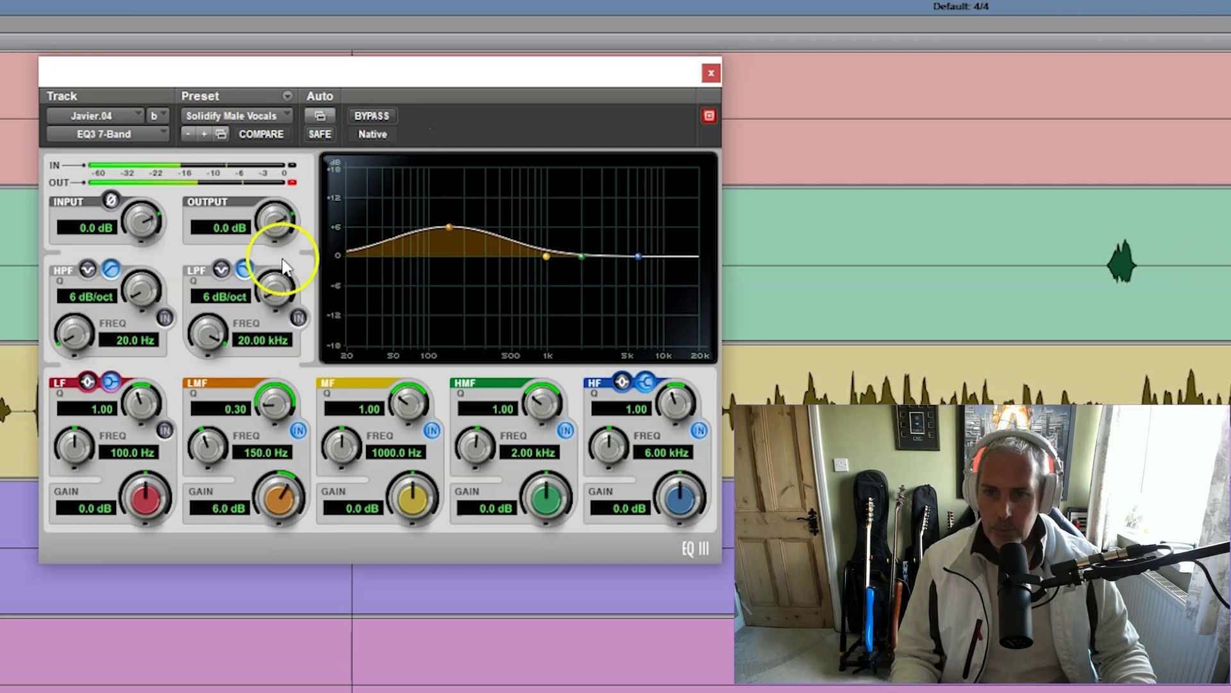
Enable a 75 Hz high-pass and set a -1.3 dB mid-band dip near 1 kHz, comparing with bypass
left_click(165, 317)
left_click(142, 340)
type("75")
key("Return")
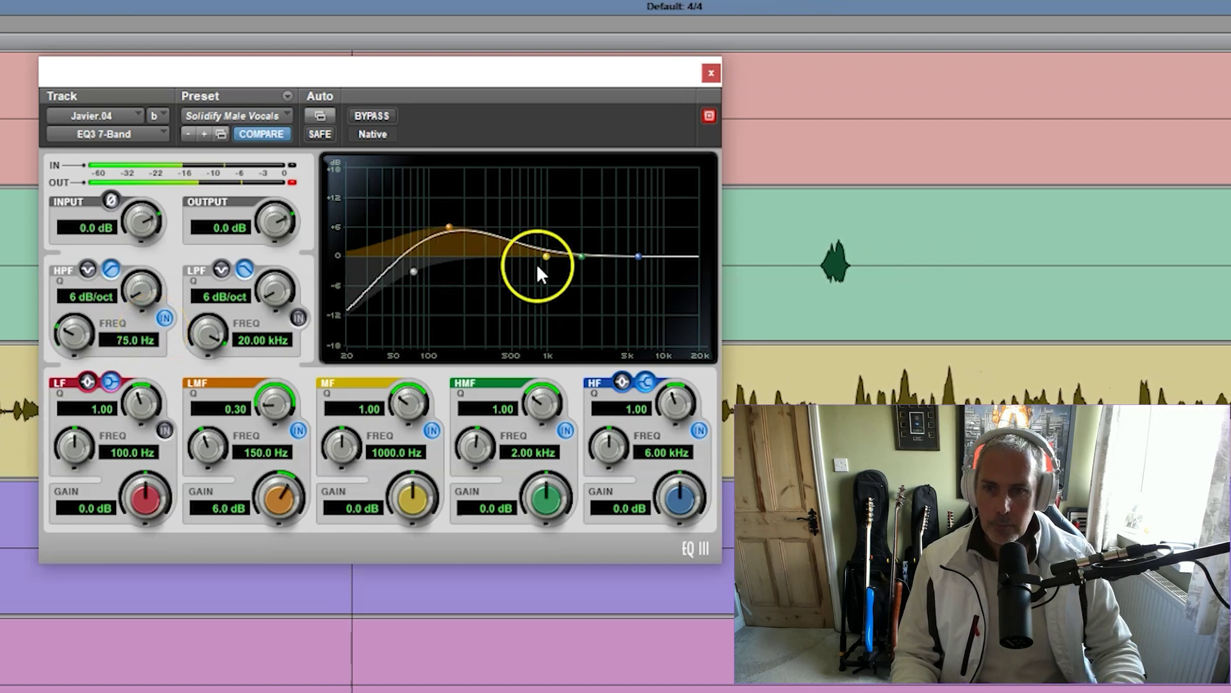
left_click_drag(550, 256, 541, 280)
mouse_move(439, 404)
left_mouse_down()
mouse_move(395, 402)
mouse_move(472, 394)
mouse_move(440, 402)
left_mouse_up()
mouse_move(540, 282)
left_mouse_down()
mouse_move(545, 237)
mouse_move(545, 262)
left_mouse_up()
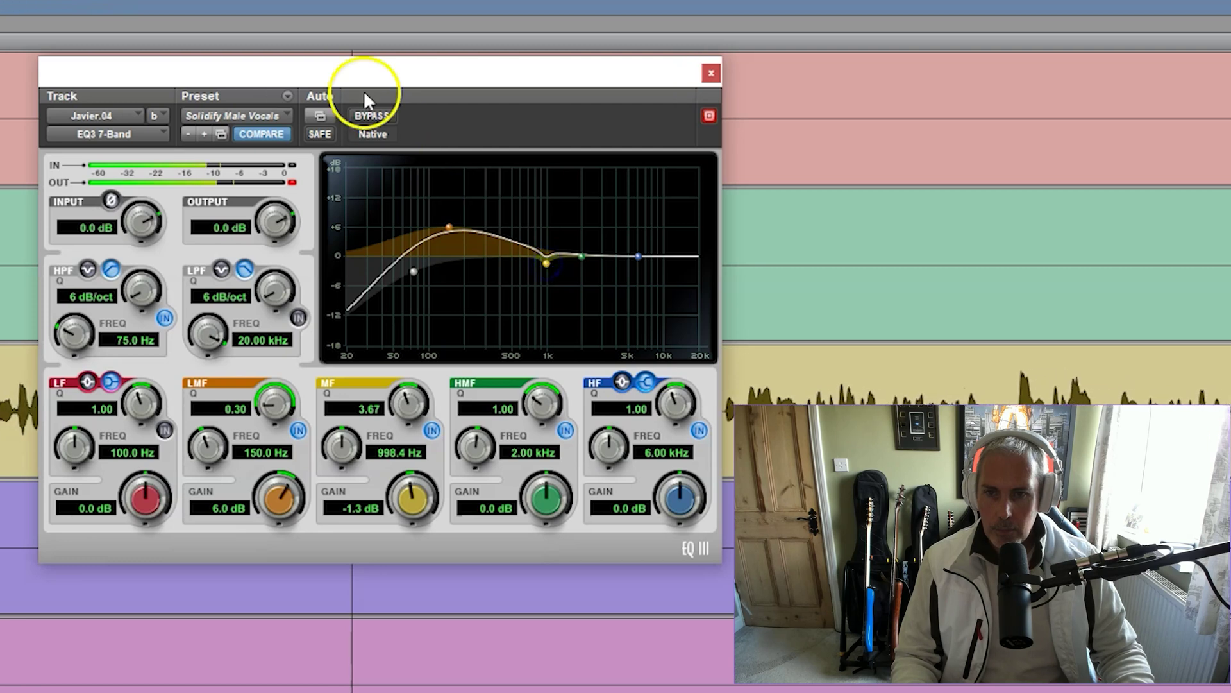
left_click(370, 116)
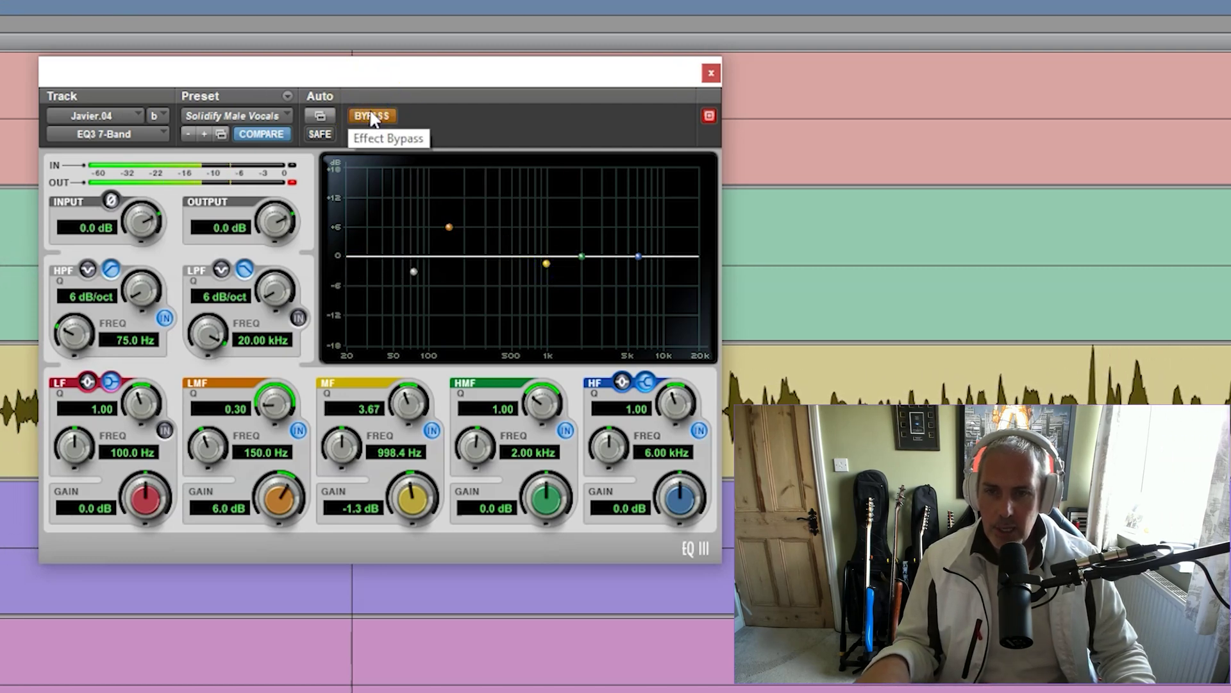
left_click(371, 116)
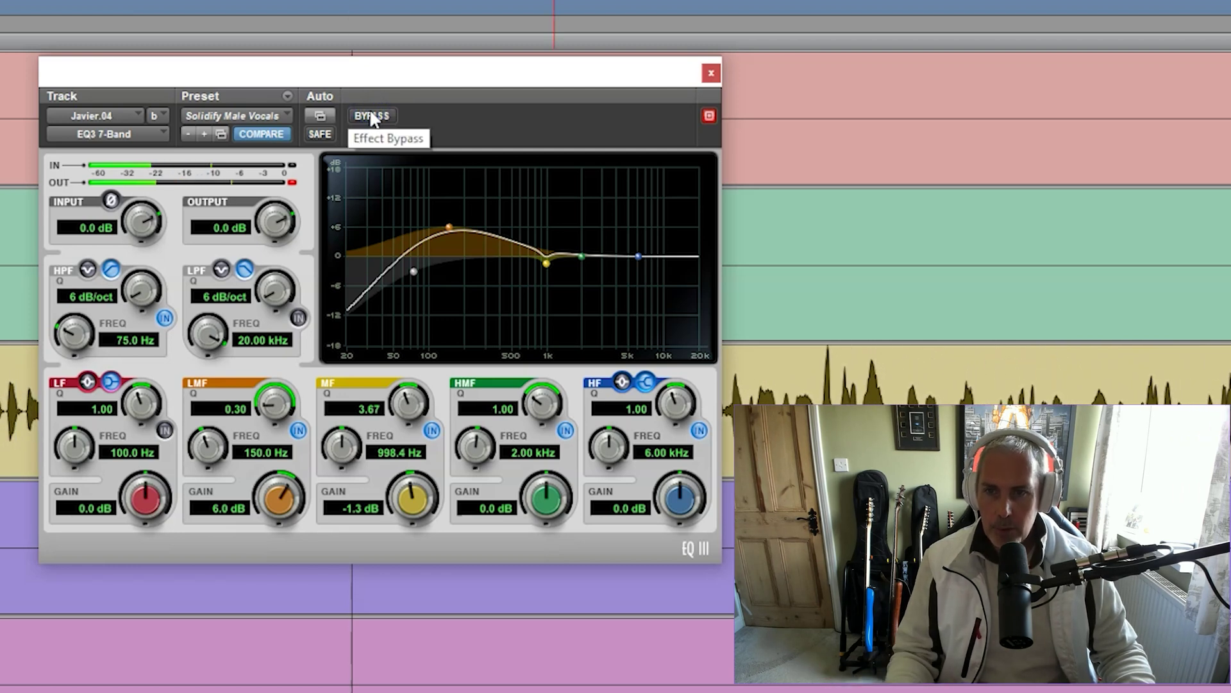
Close the EQ window and, in the mixer, browse to Noise Reduction > RX 7 De-reverb on a vocal insert
left_click(706, 73)
key("ctrl+equal")
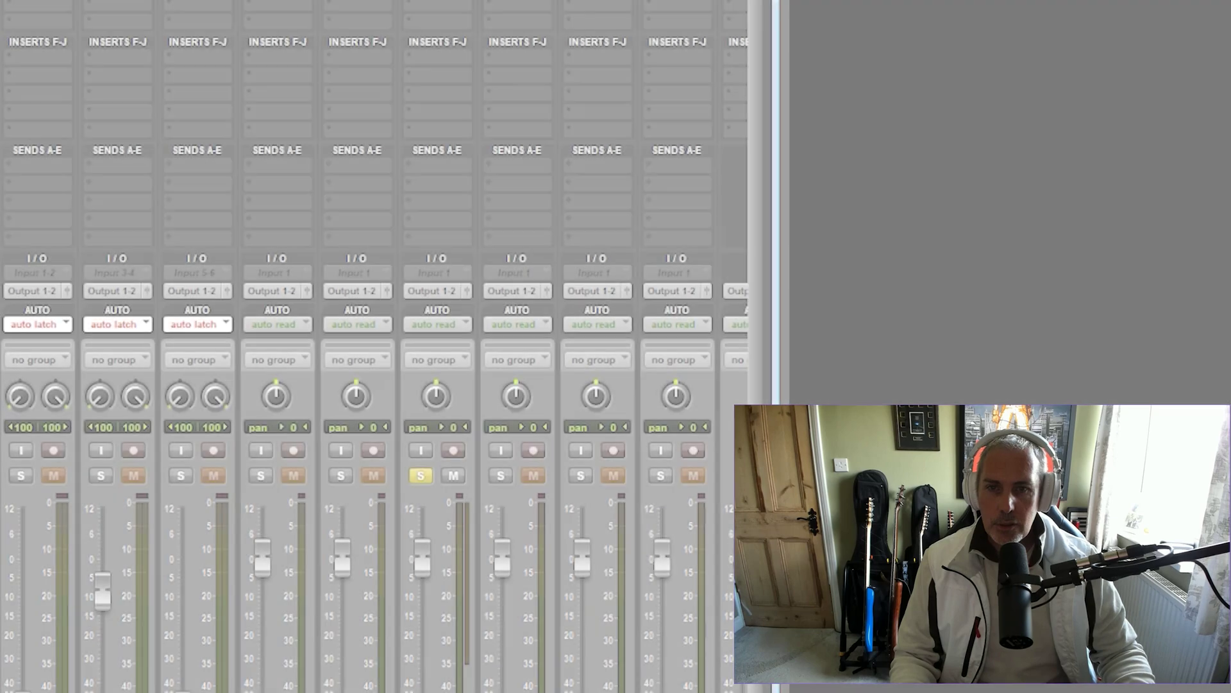
left_click(438, 2)
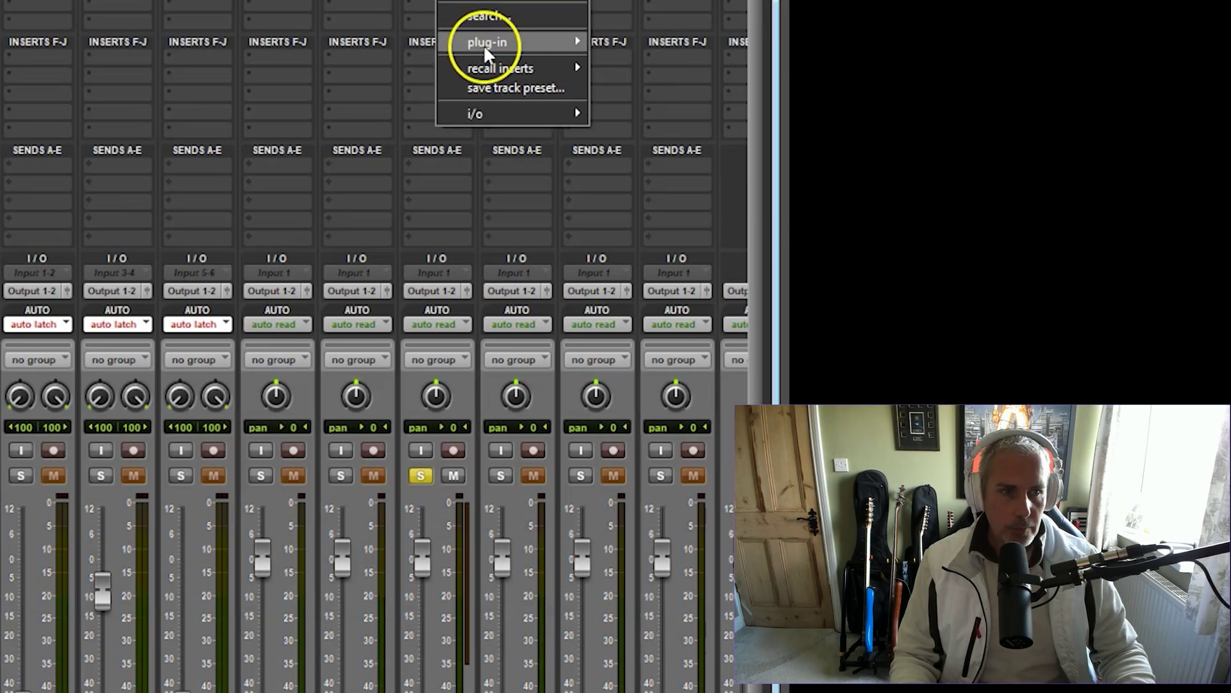
mouse_move(484, 45)
left_click(672, 67)
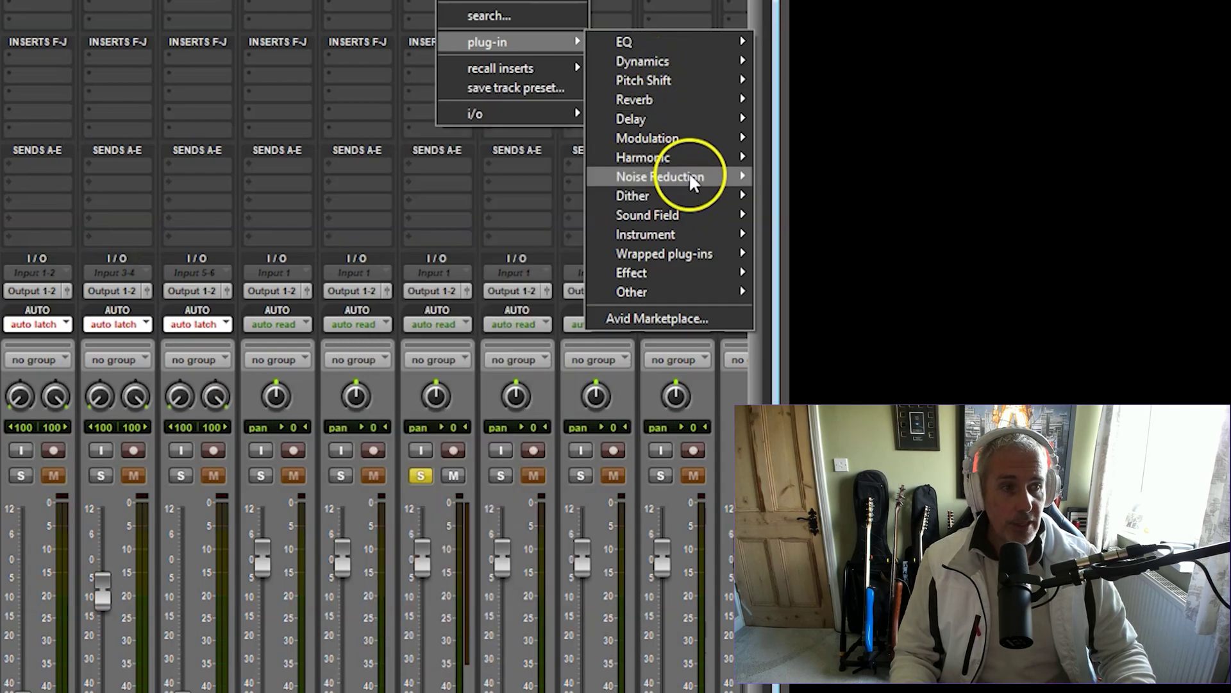
mouse_move(688, 172)
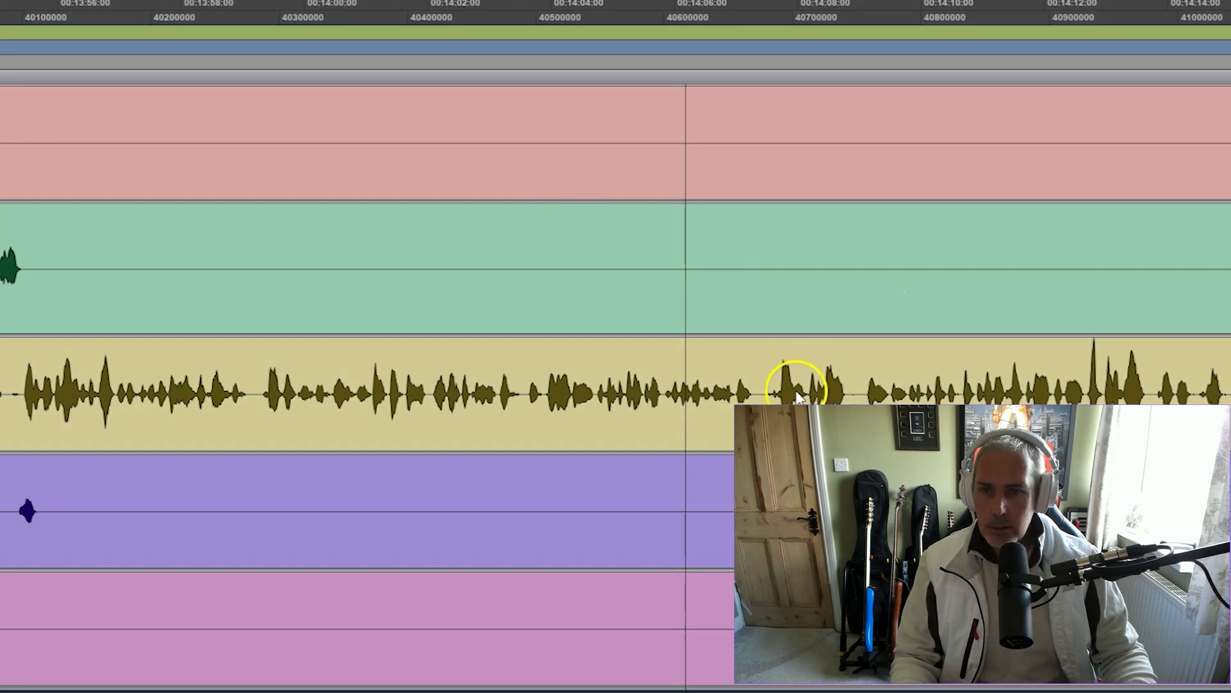
Play the session, enable De-reverb and audition reverb-only output while sweeping reduction from -7.8 to 20
left_click_drag(680, 103, 384, 40)
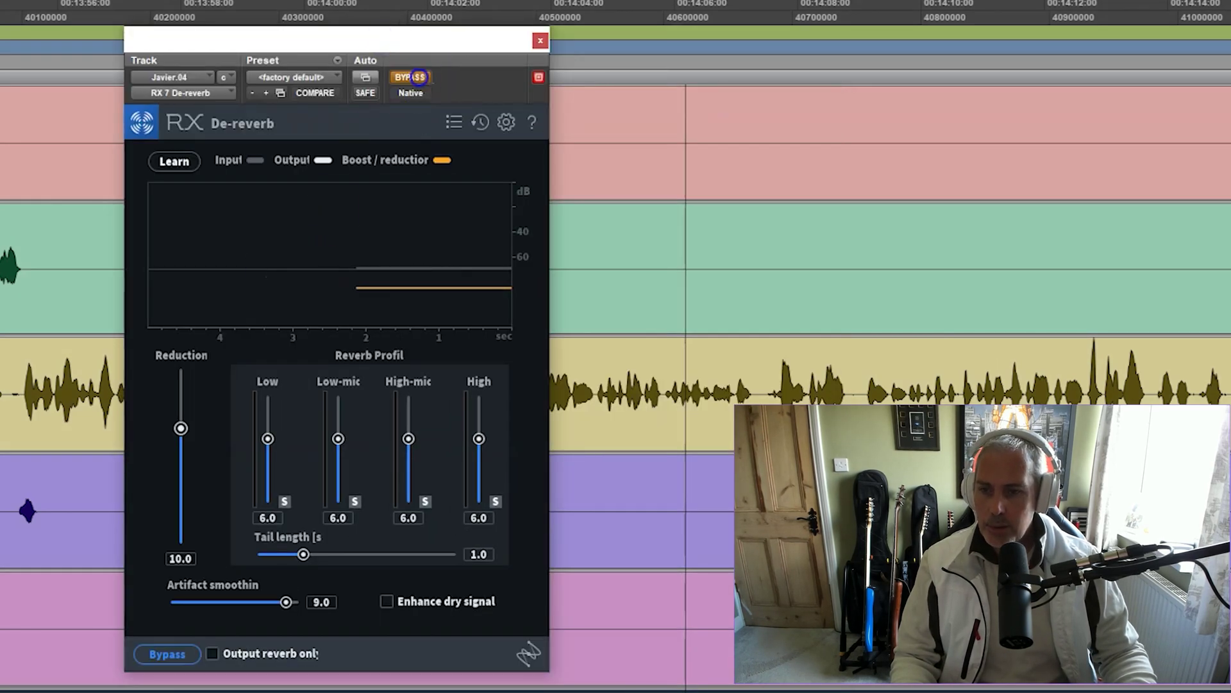
key("space")
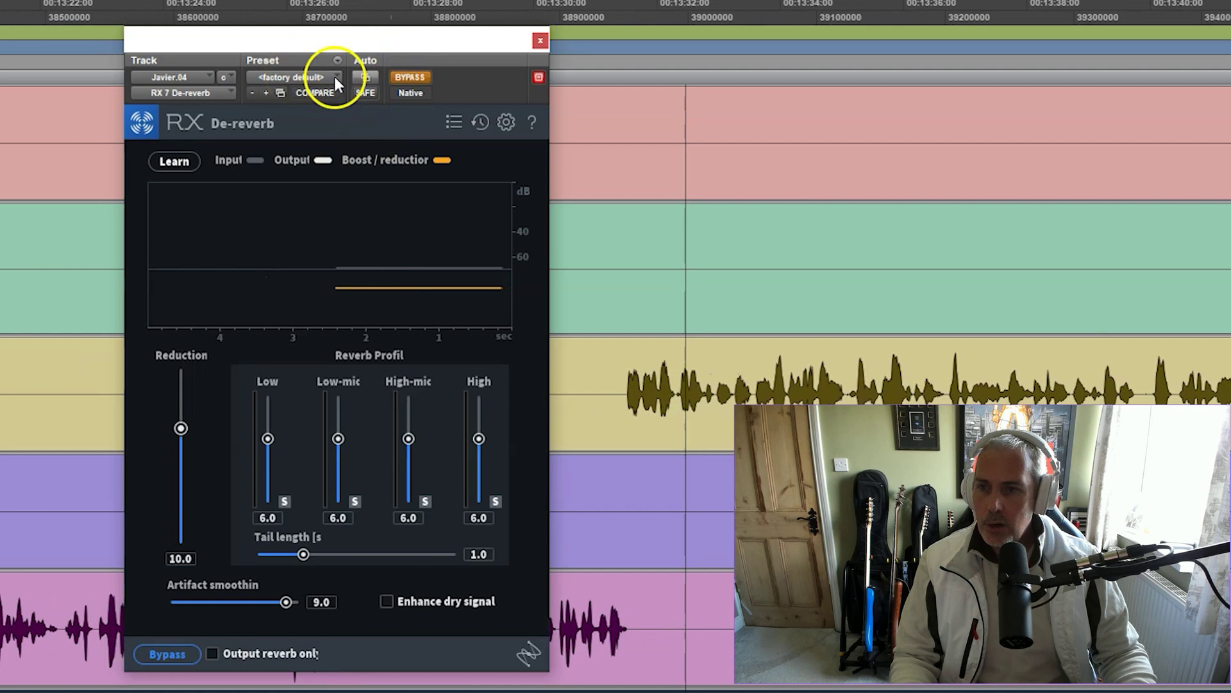
left_click(418, 76)
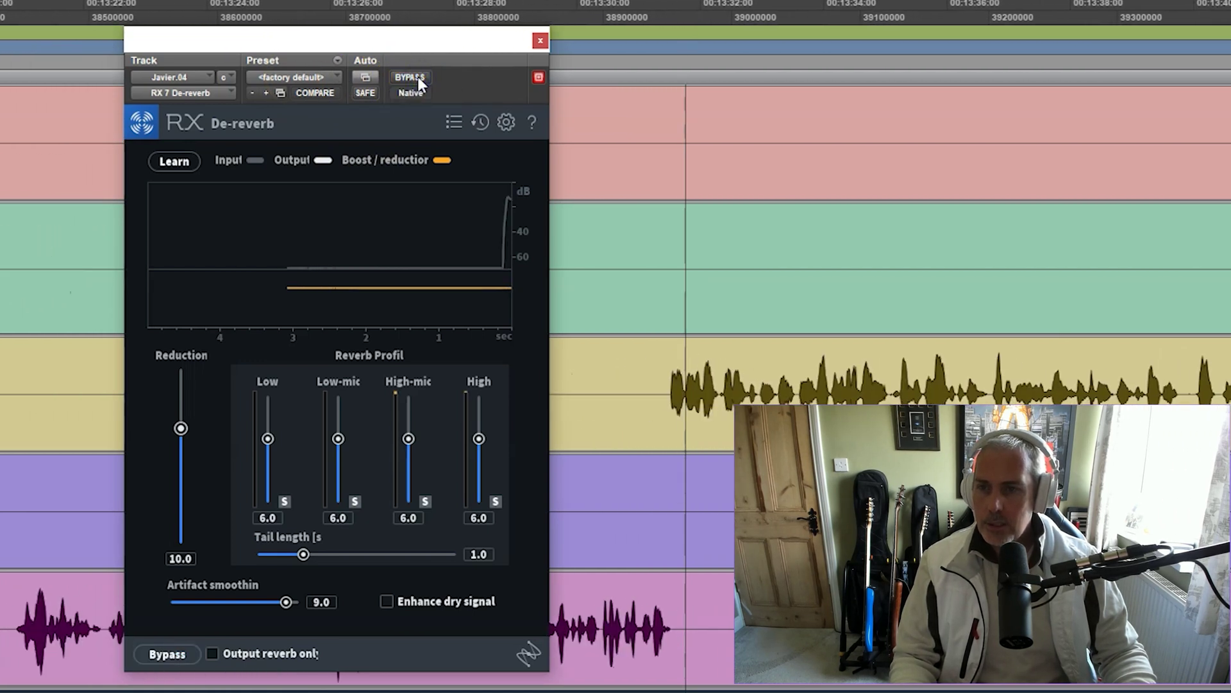
left_click(290, 286)
left_click(182, 429)
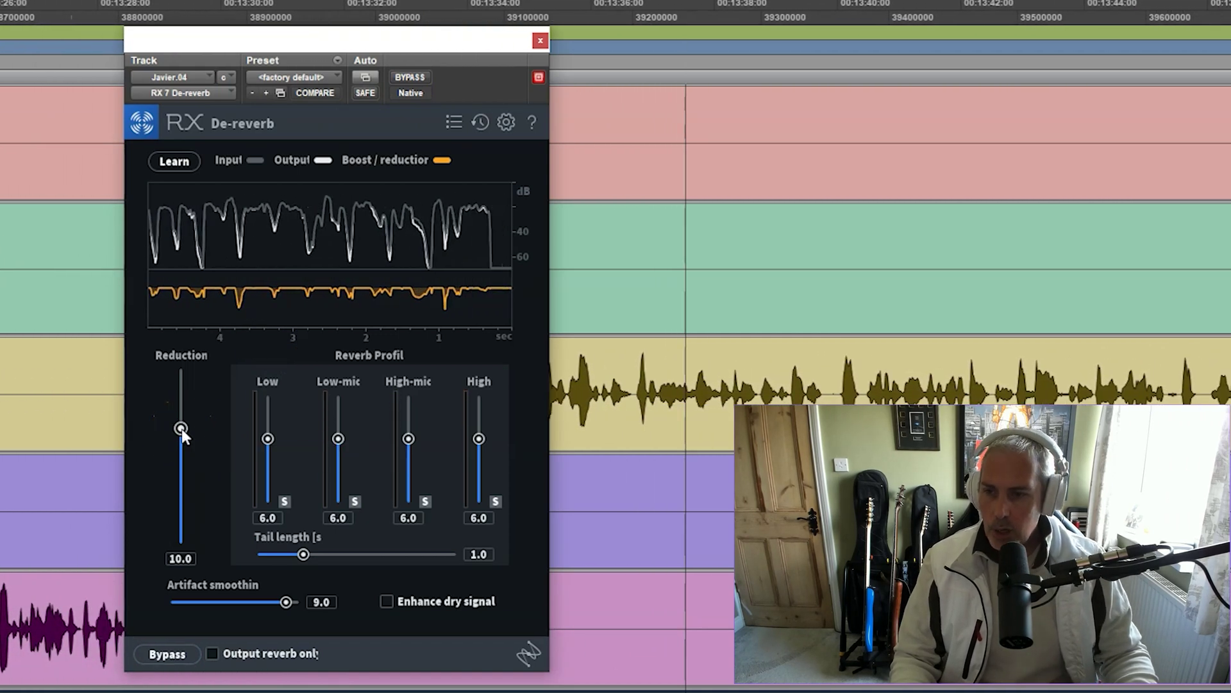
left_click(213, 652)
left_click_drag(183, 454, 184, 433)
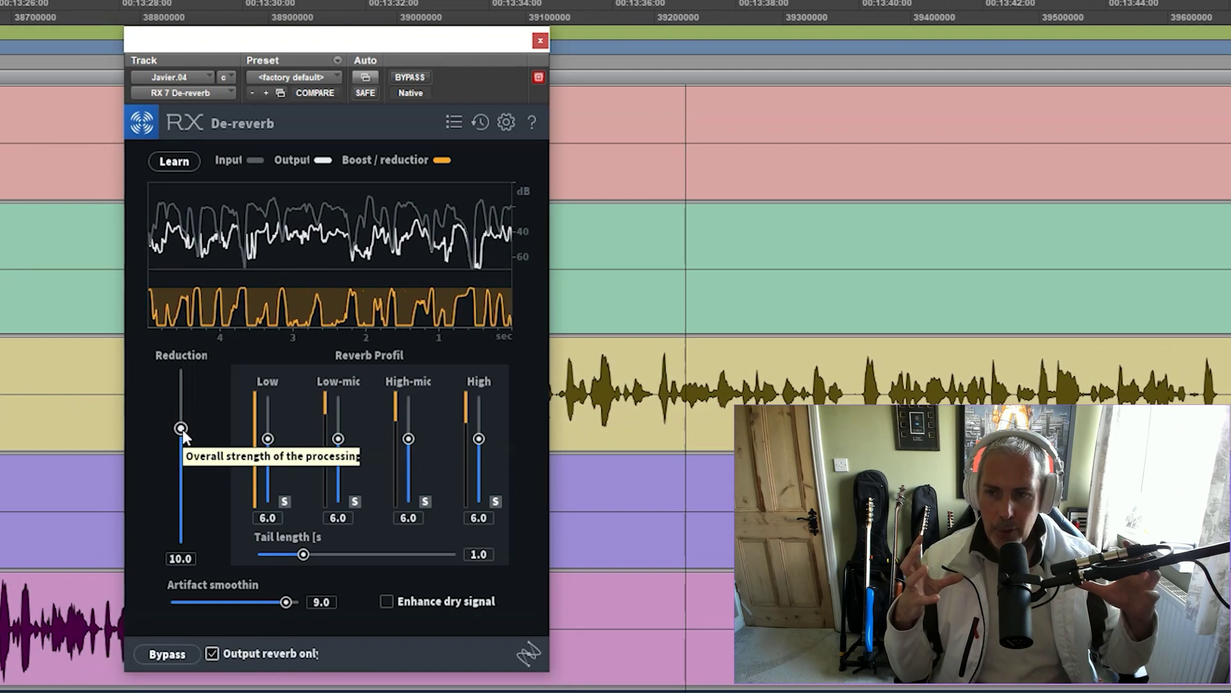
left_click(182, 430)
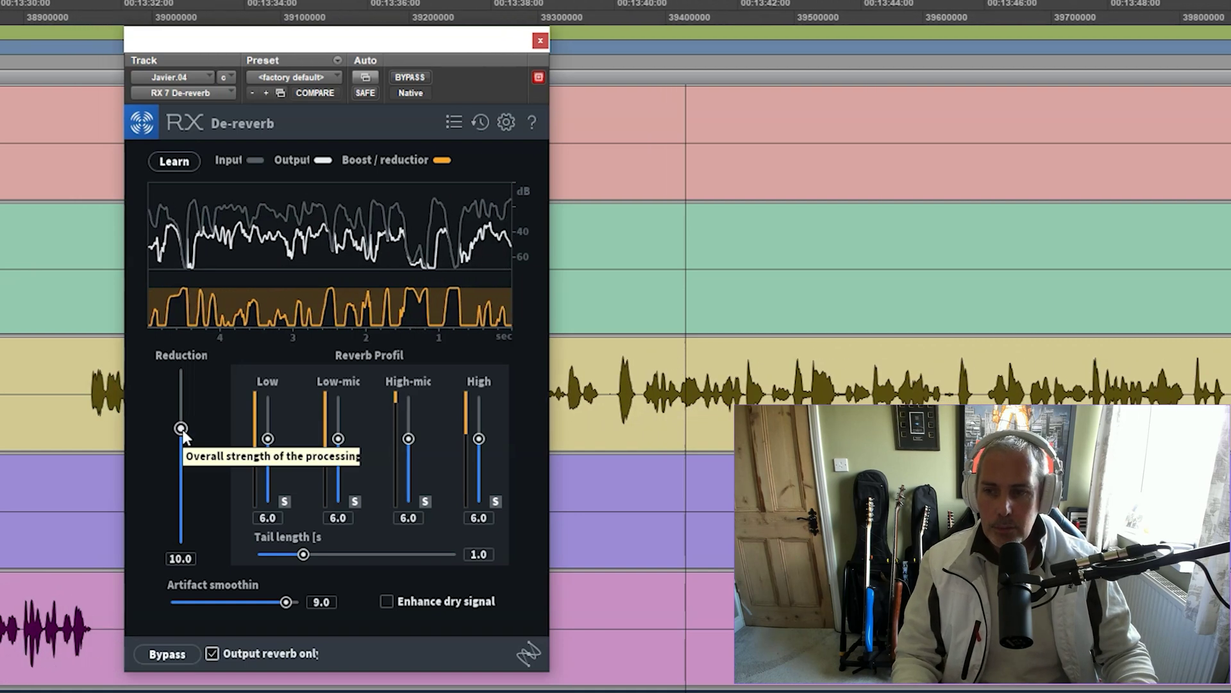
left_click(182, 429)
left_click_drag(183, 429, 183, 527)
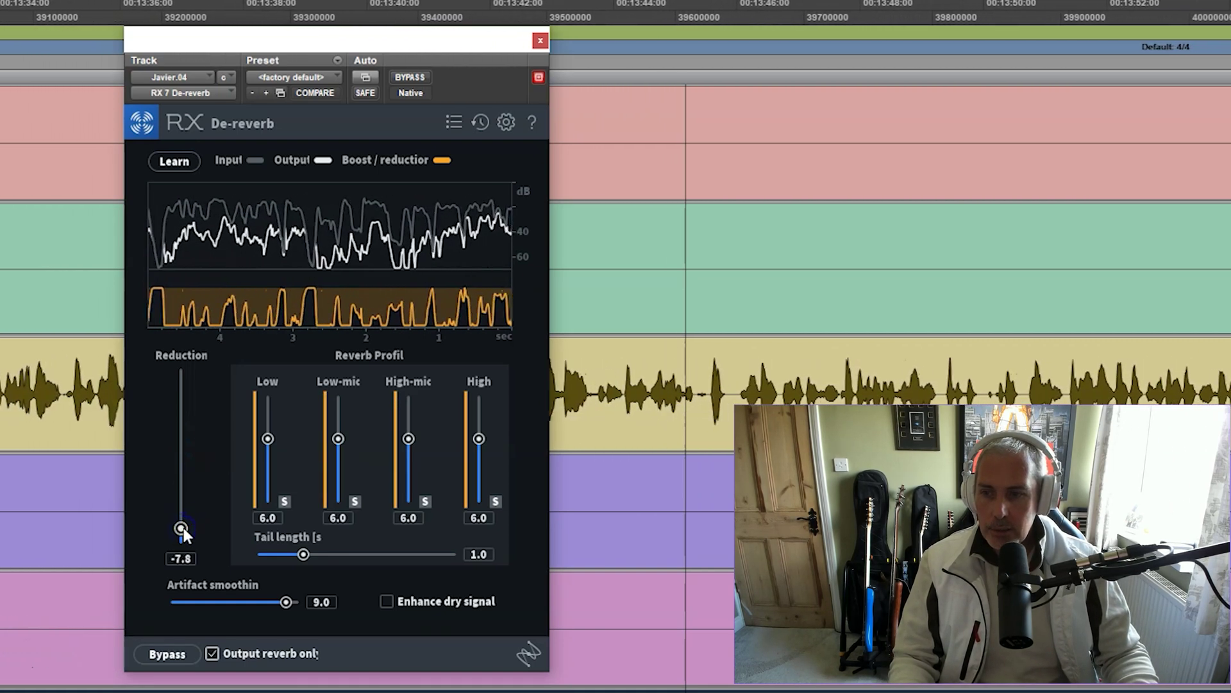
left_click_drag(184, 527, 169, 357)
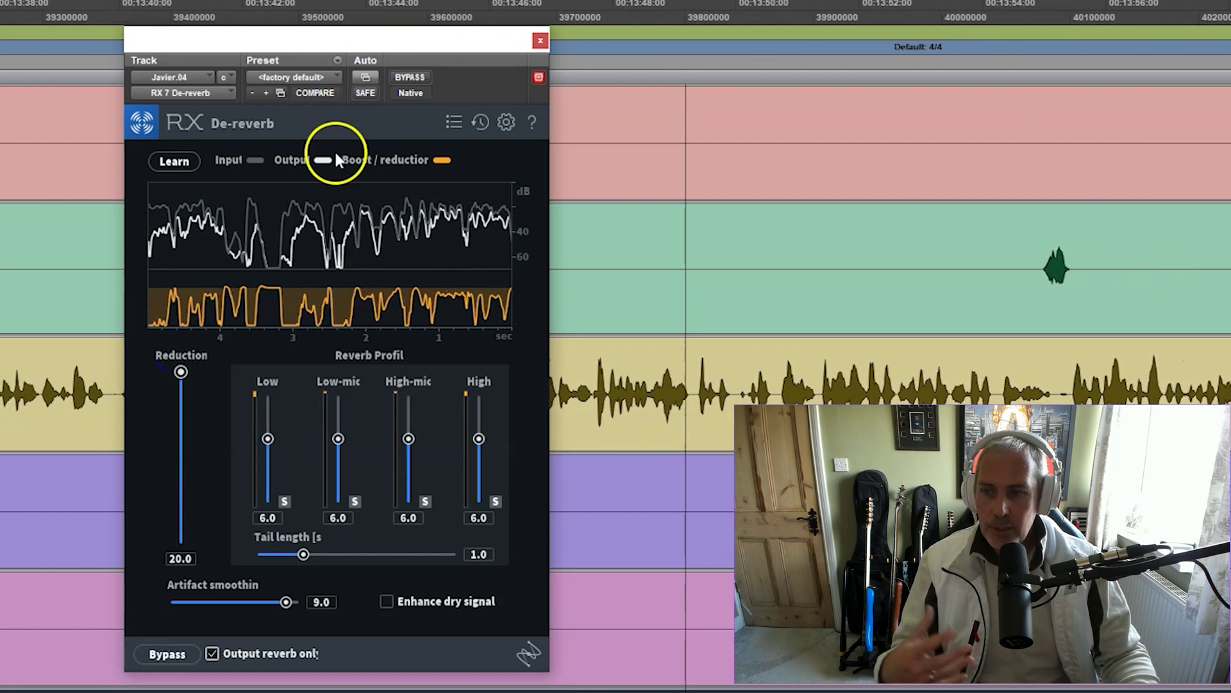
left_click(219, 655)
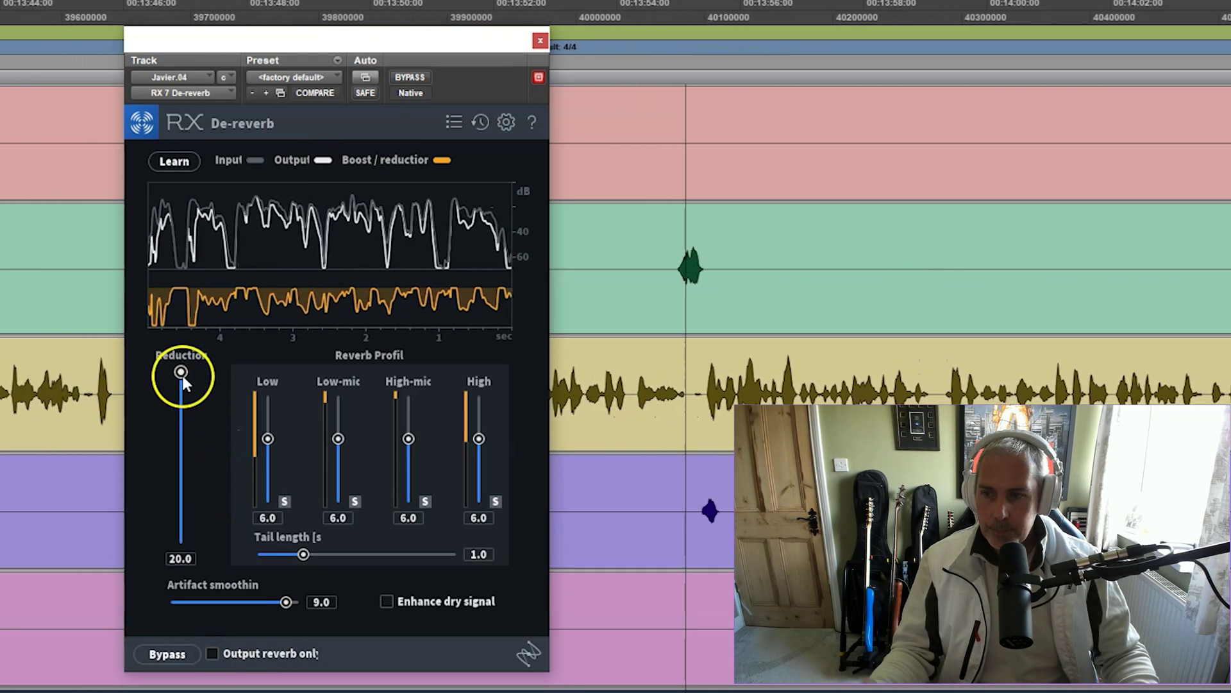
Settle the De-reverb reduction at about 3, comparing against bypass on the full processed output
left_click_drag(181, 372, 182, 491)
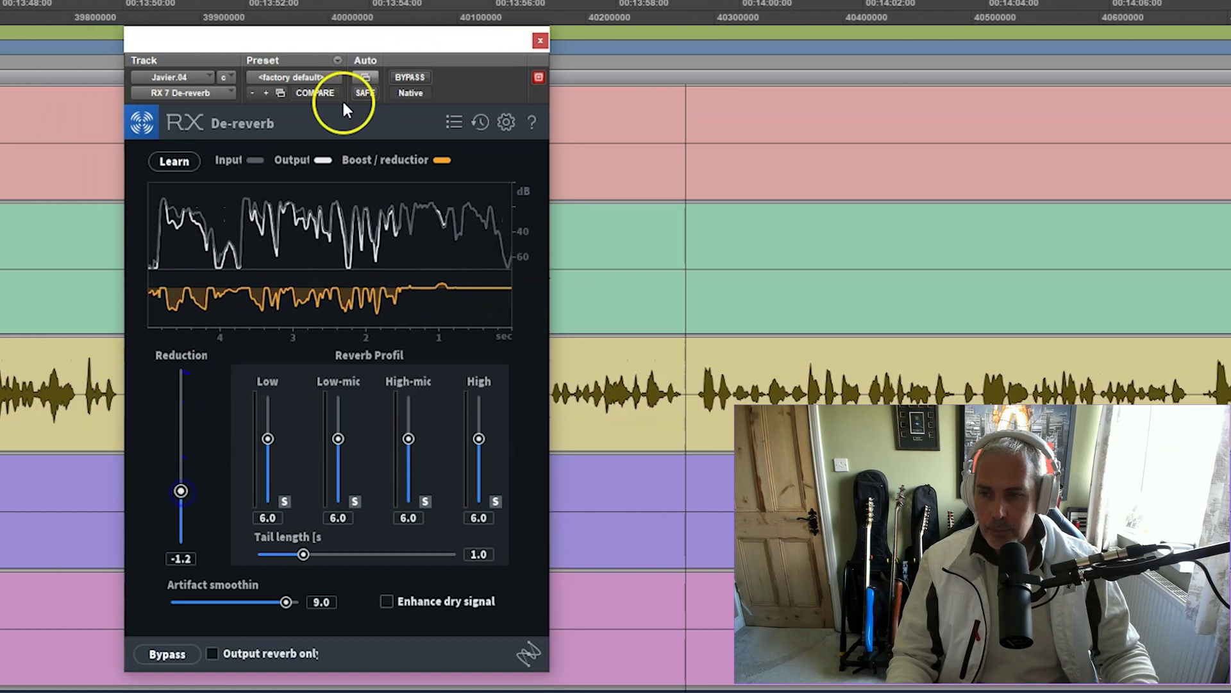
left_click(421, 76)
left_click(421, 75)
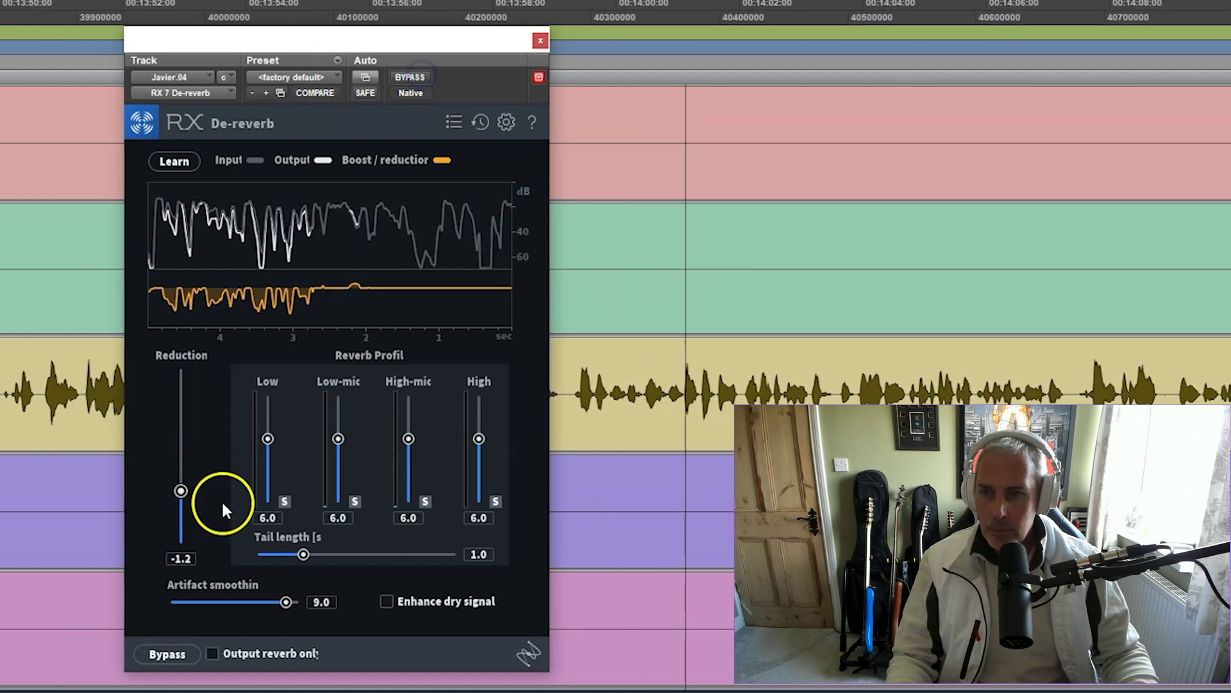
left_click_drag(181, 490, 181, 475)
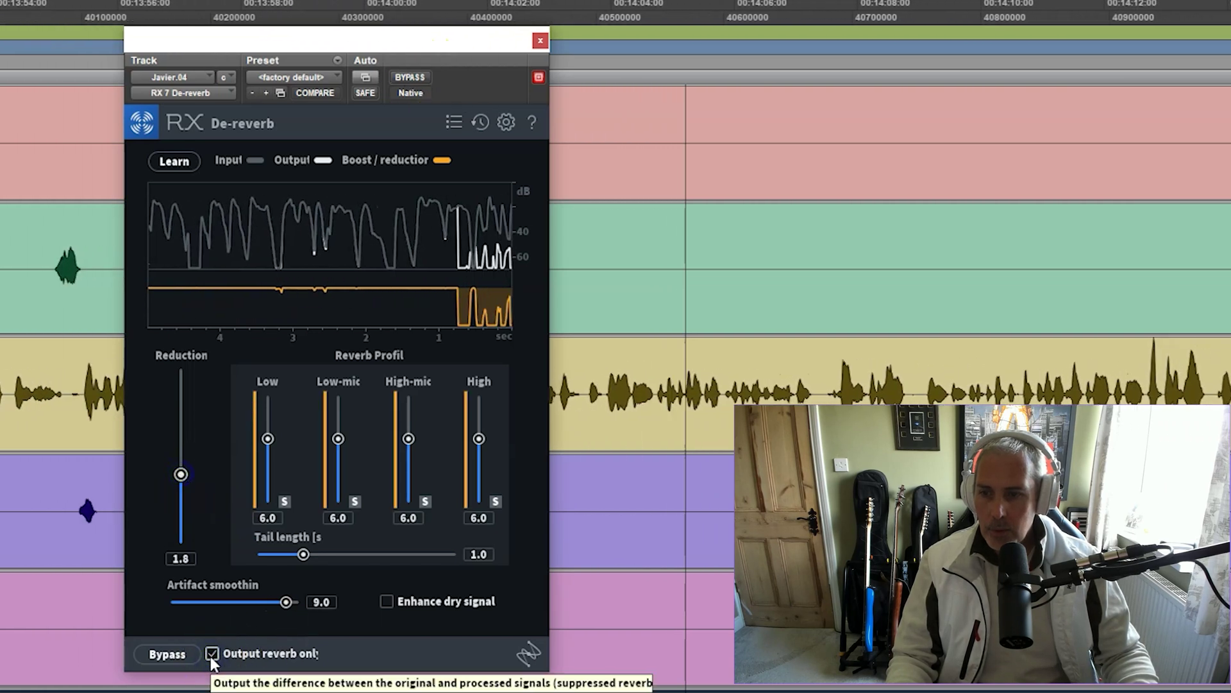
left_click_drag(181, 474, 183, 458)
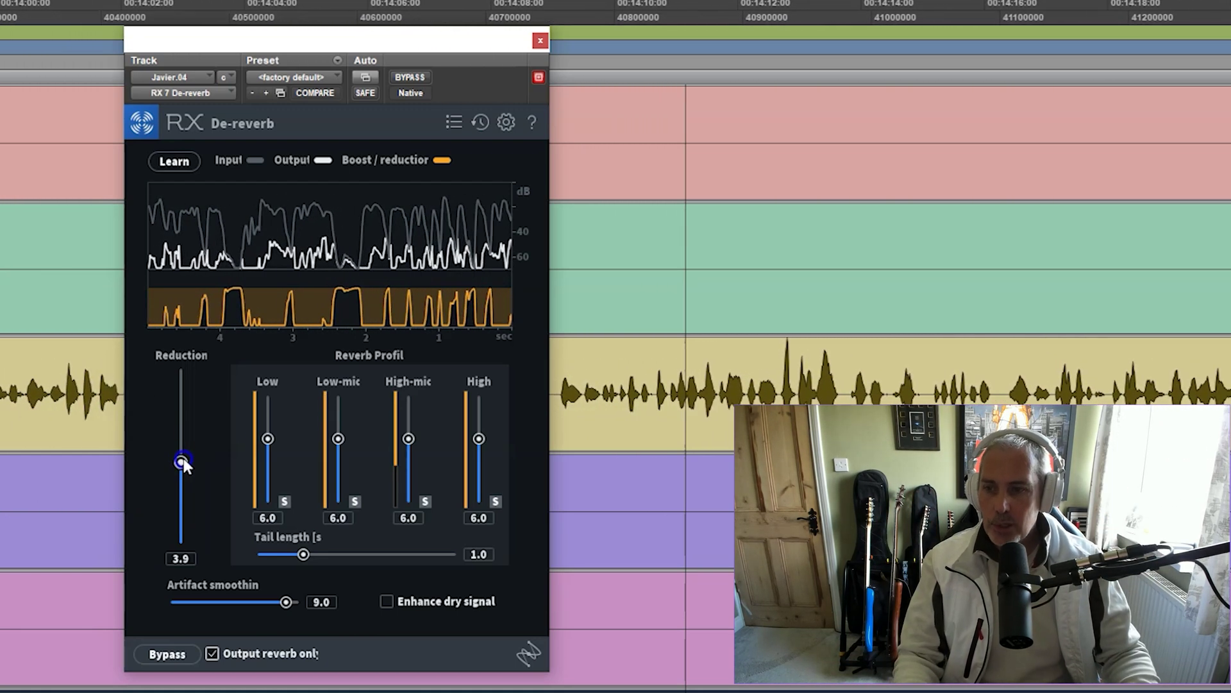
left_click(212, 652)
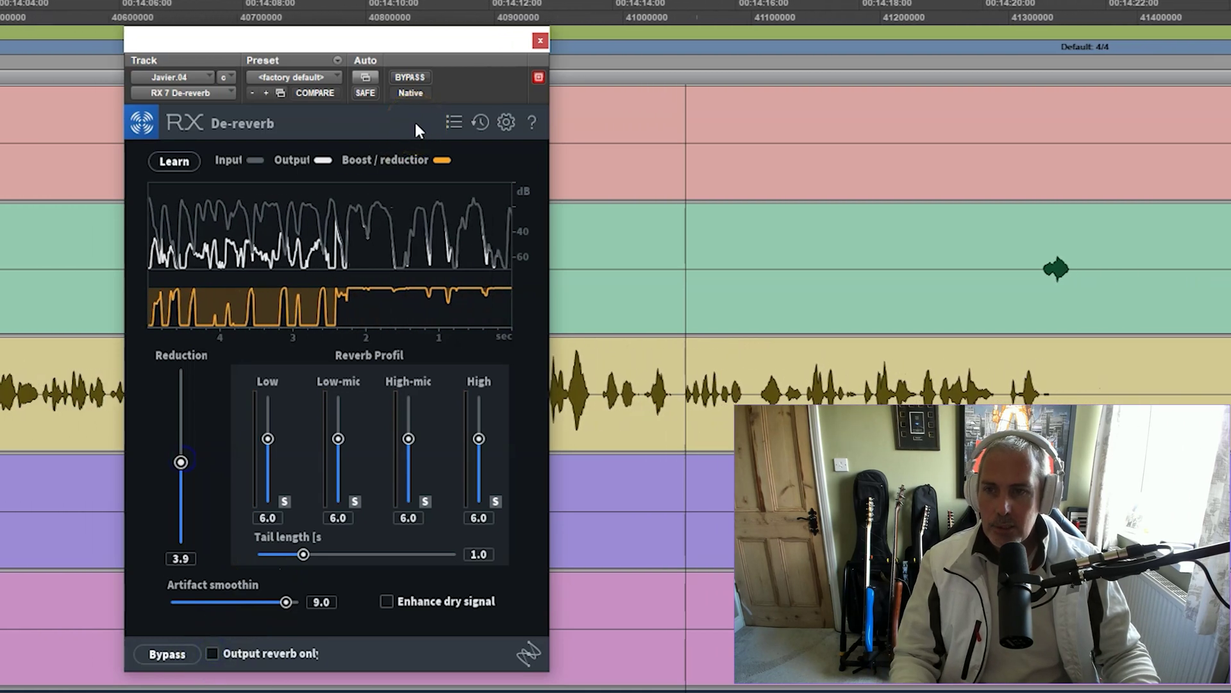
left_click(422, 76)
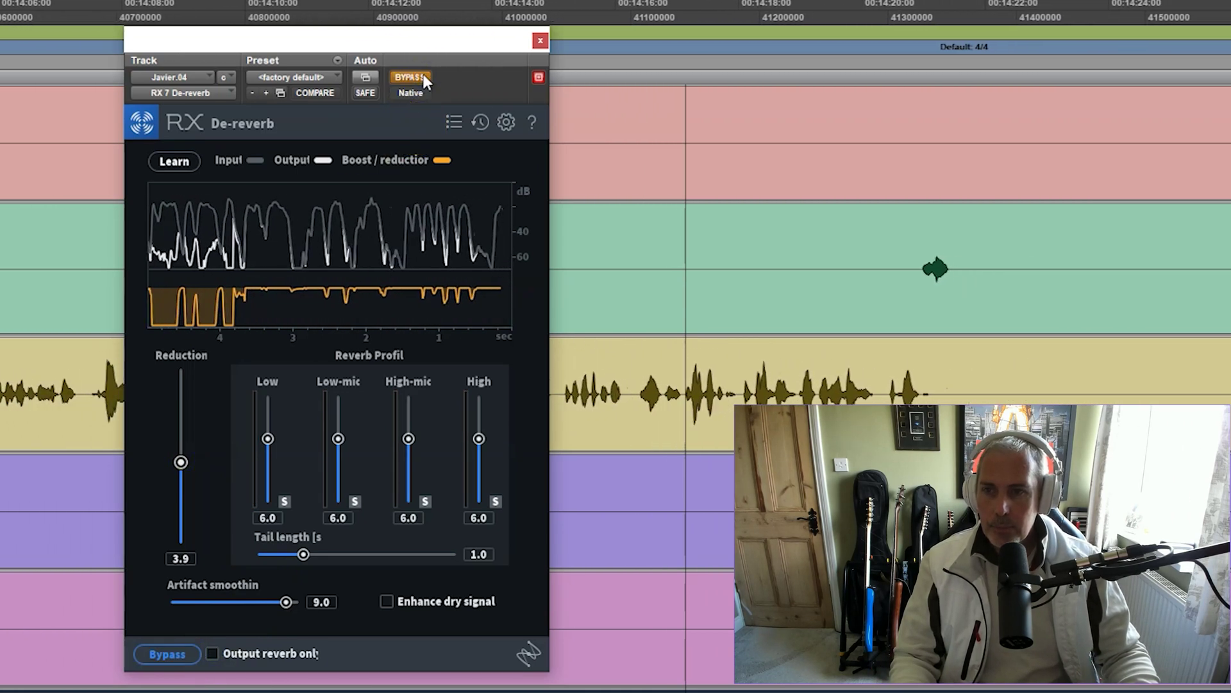
left_click(423, 77)
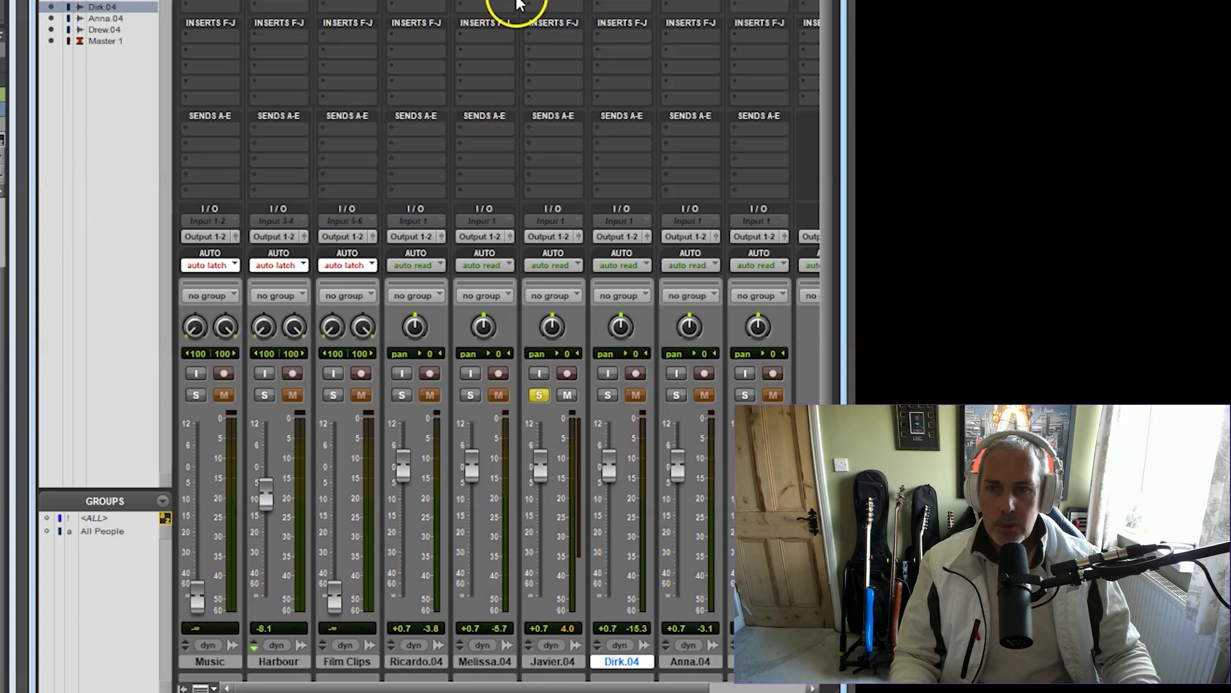
Insert RX 7 De-ess (mono) from Noise Reduction on the yellow Javier.04 track
left_click(548, 3)
mouse_move(626, 40)
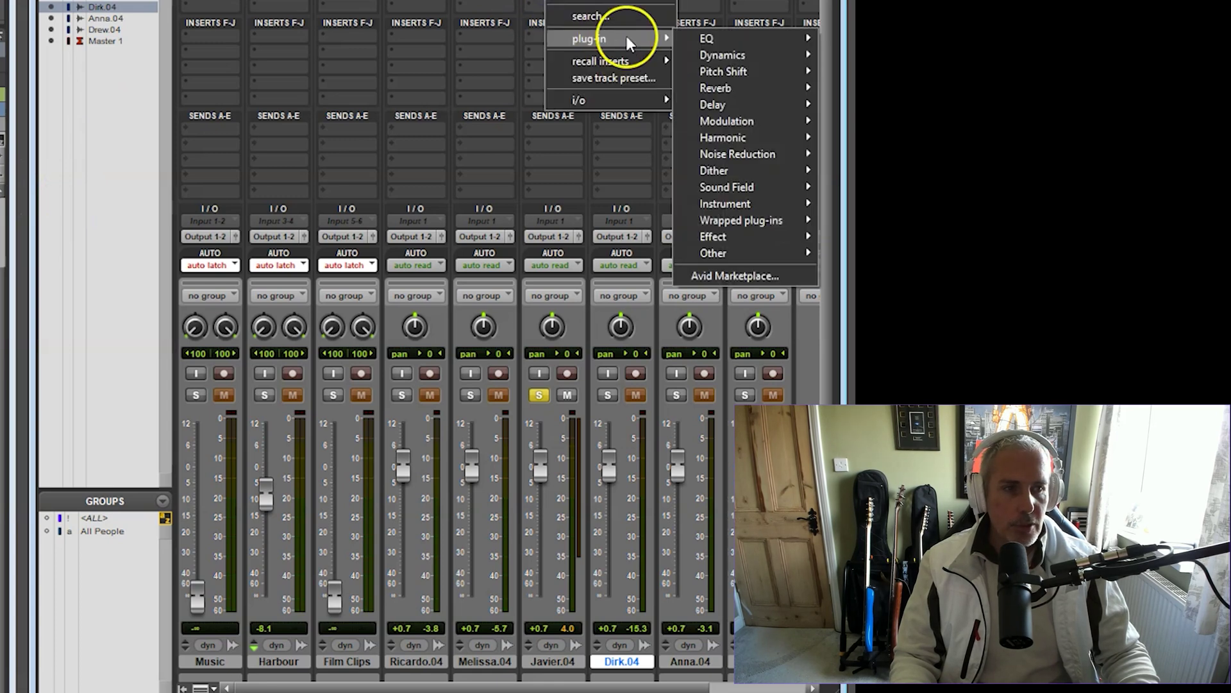
mouse_move(749, 155)
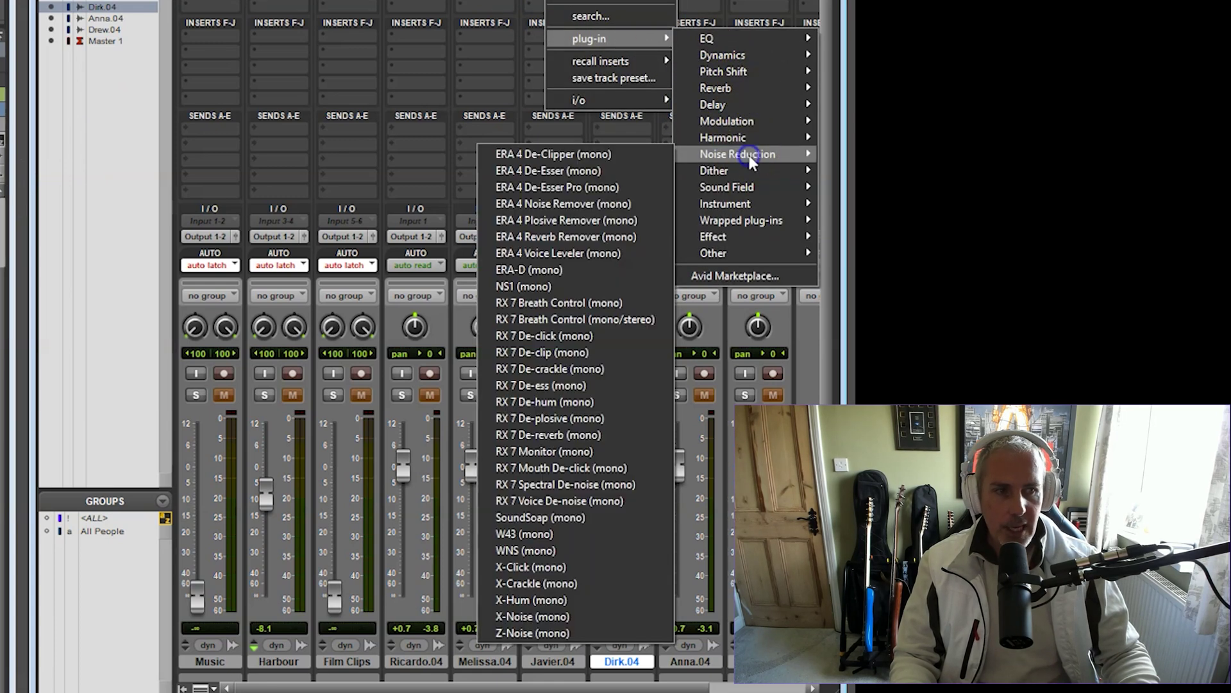
left_click(530, 385)
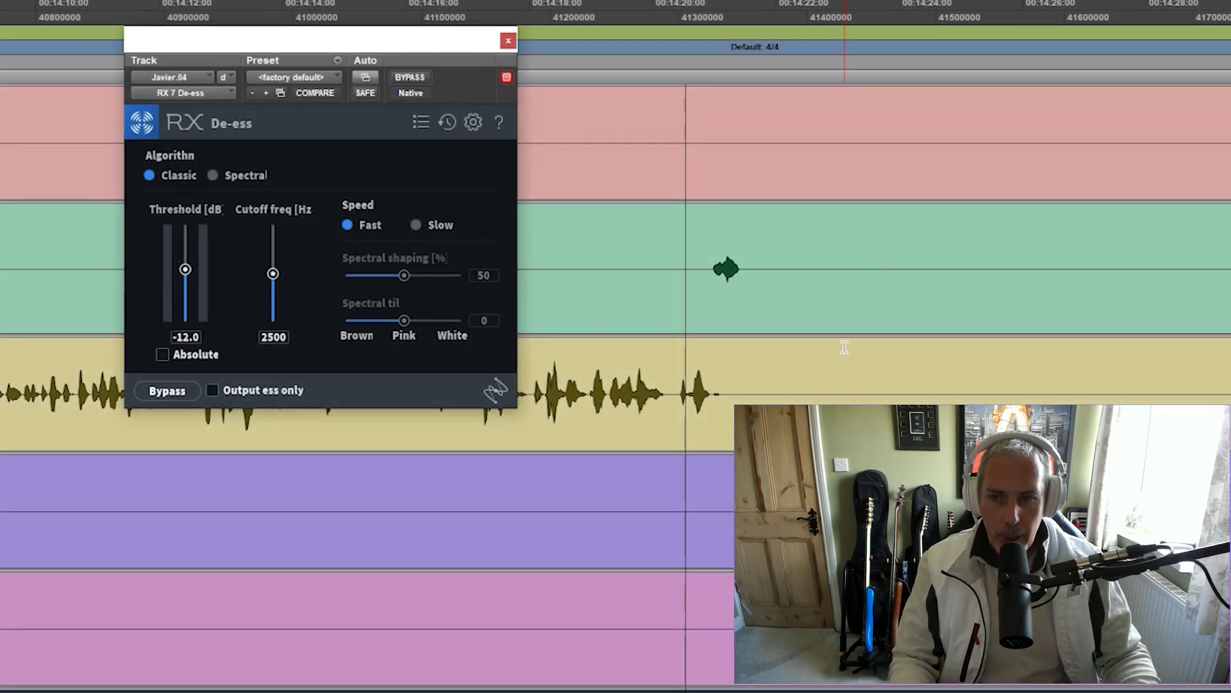
While playing with Output ess only on, set the De-ess threshold to -16.4 dB, then close the plug-in
left_click_drag(323, 43, 347, 57)
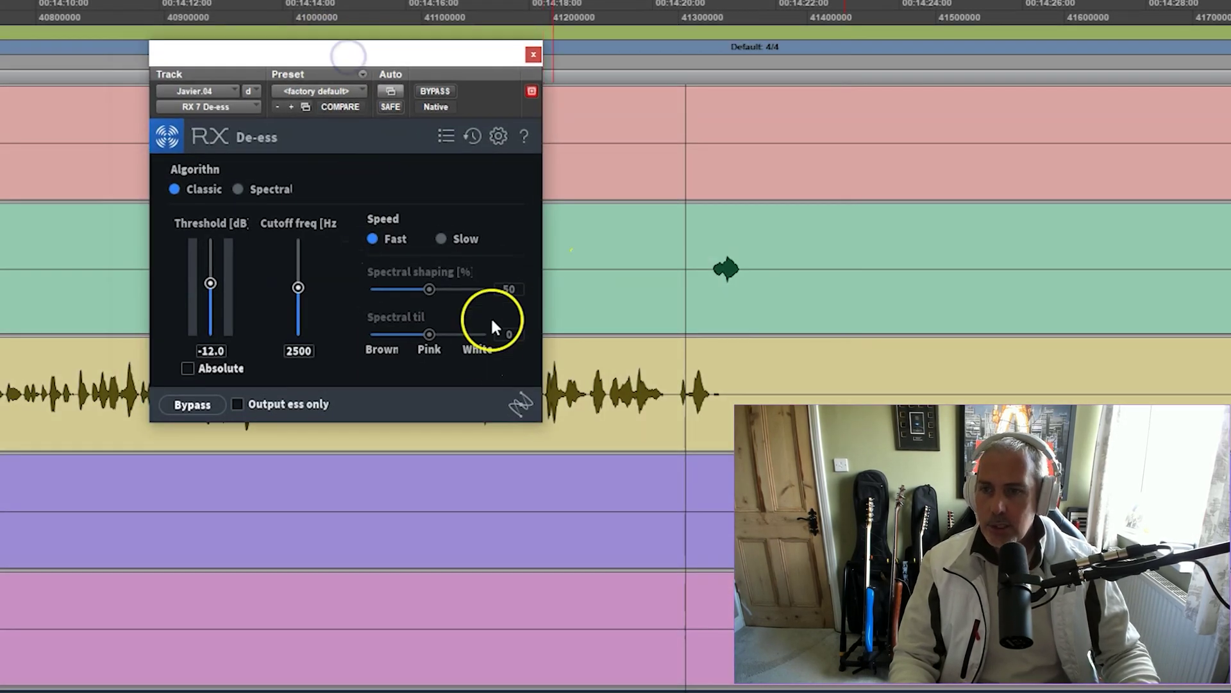
key("space")
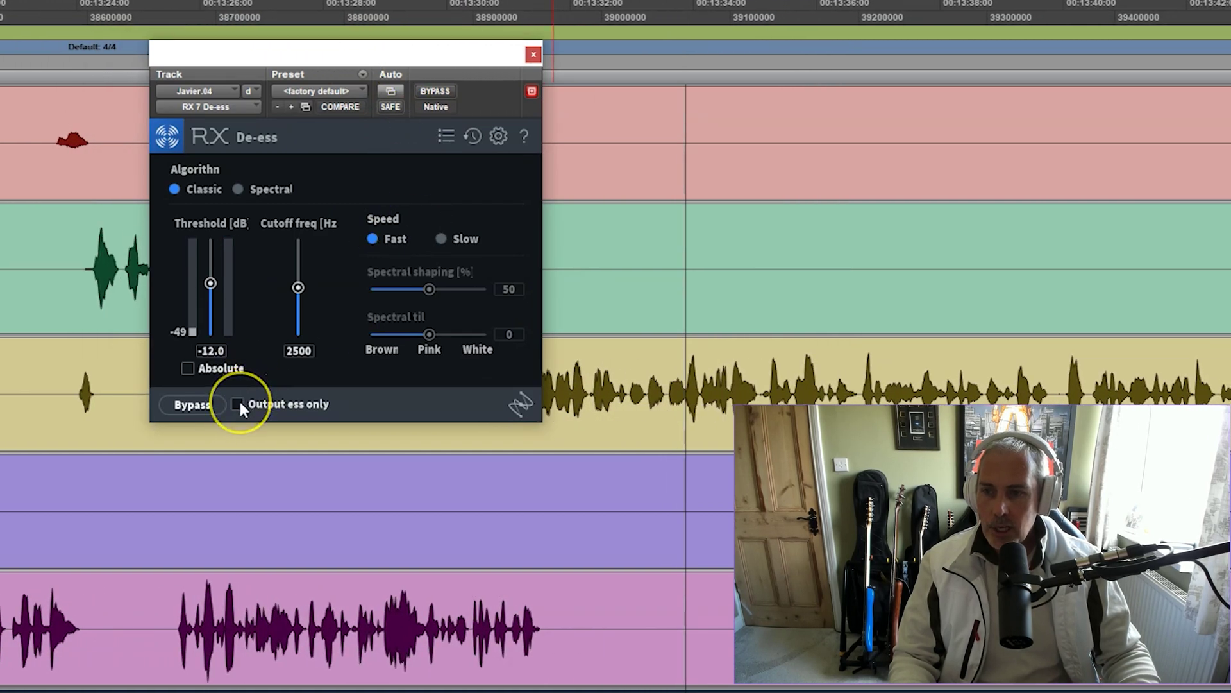
left_click(237, 403)
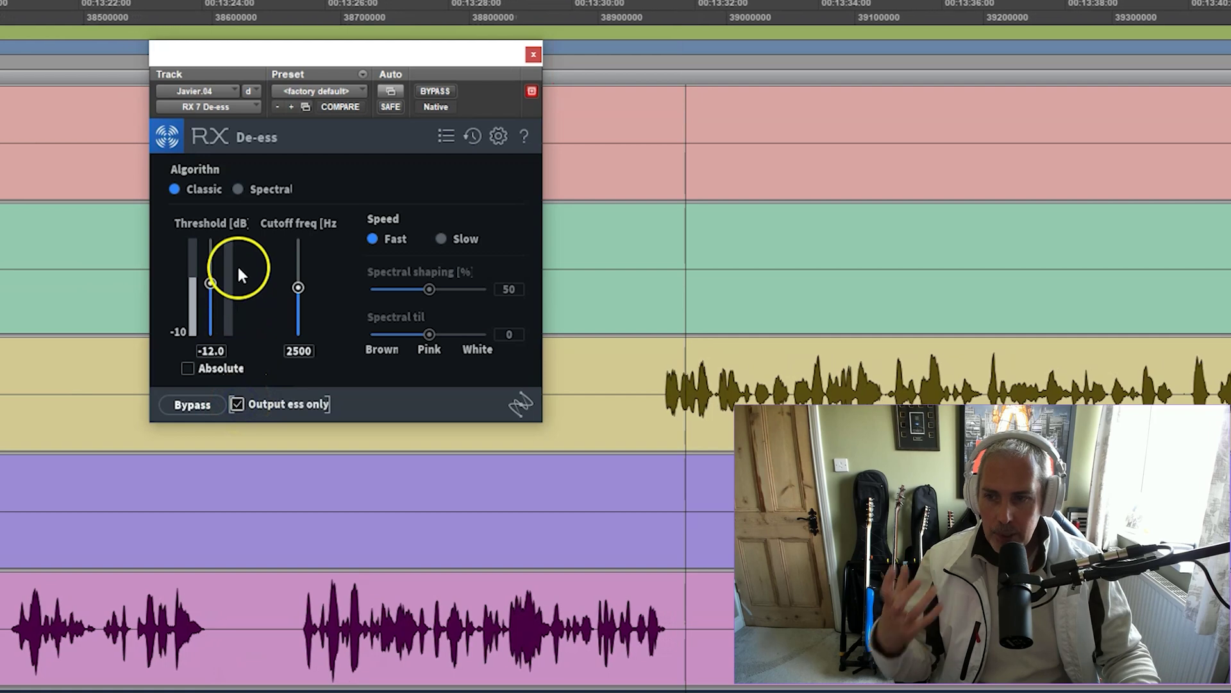
left_click_drag(209, 286, 209, 251)
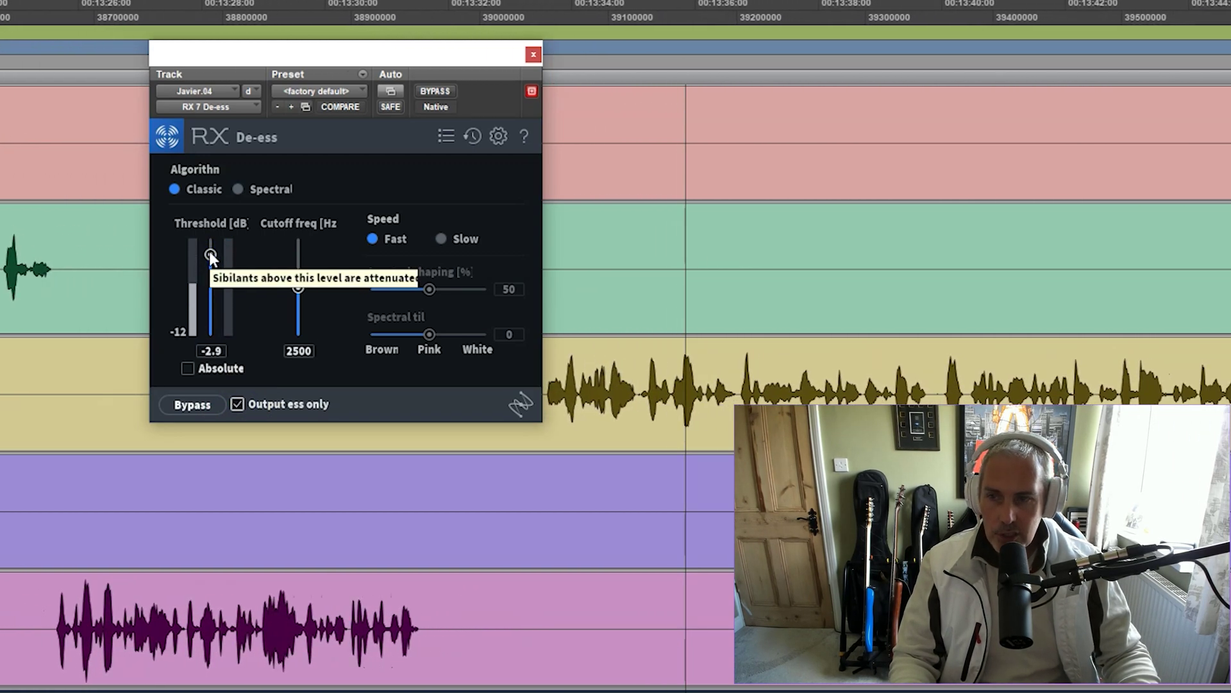
left_click_drag(209, 252, 213, 308)
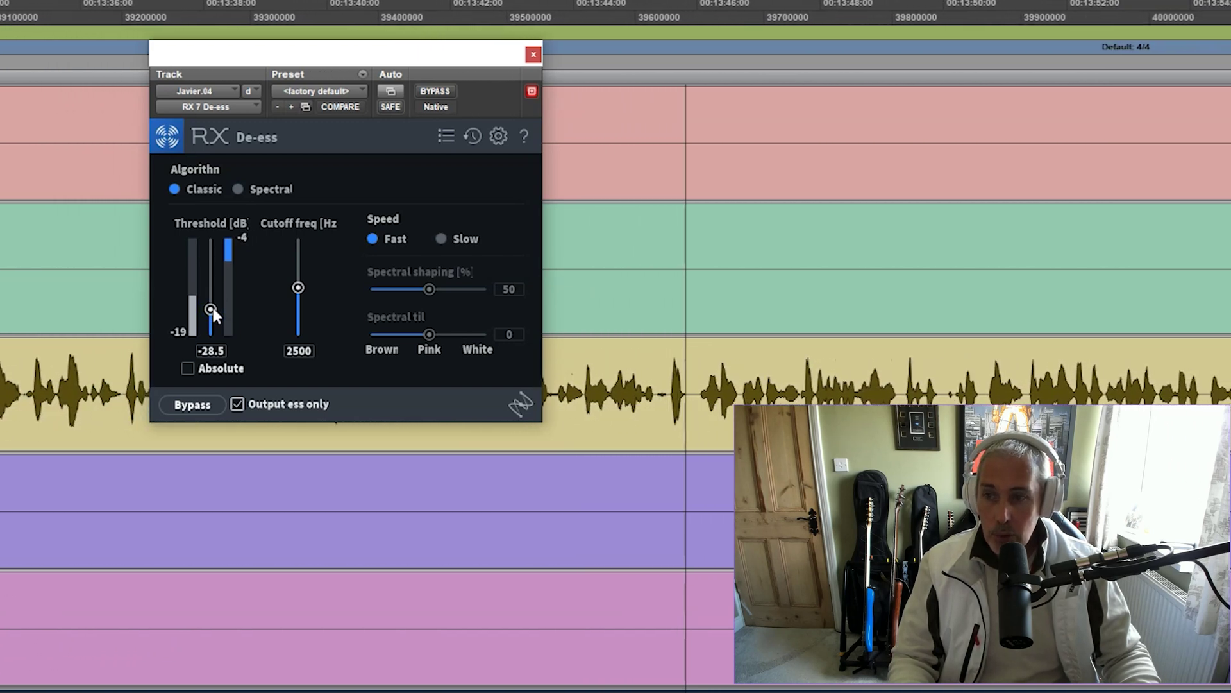
left_click_drag(212, 308, 214, 294)
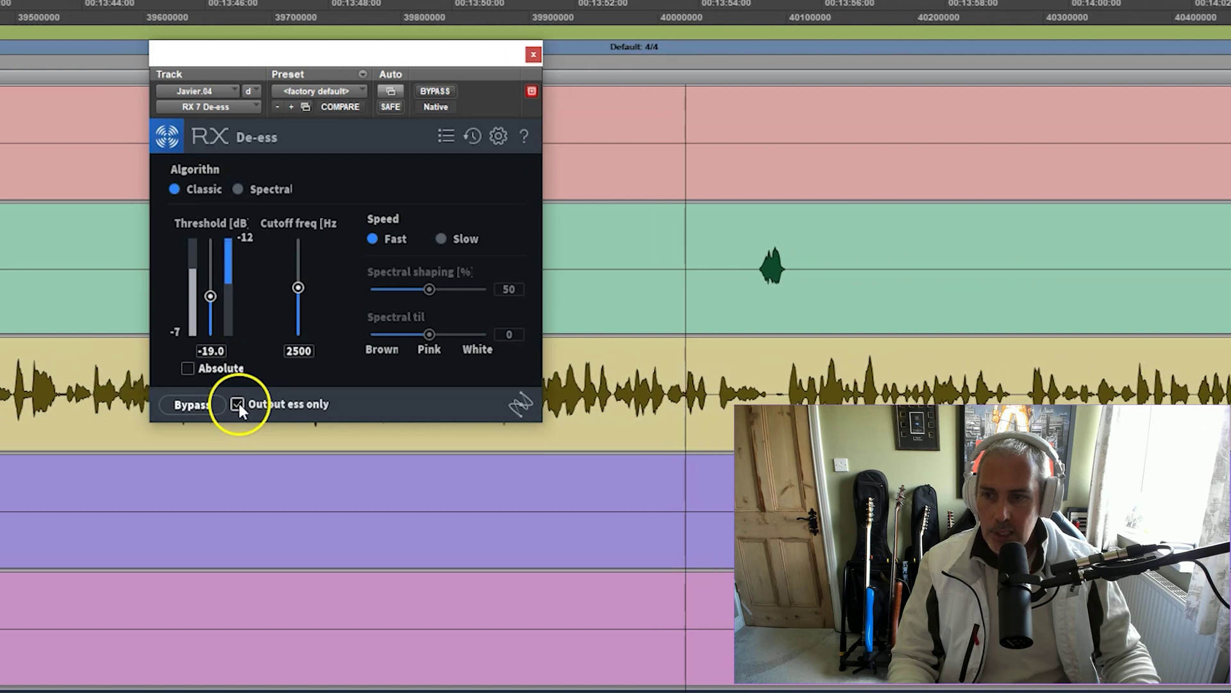
left_click_drag(207, 303, 212, 291)
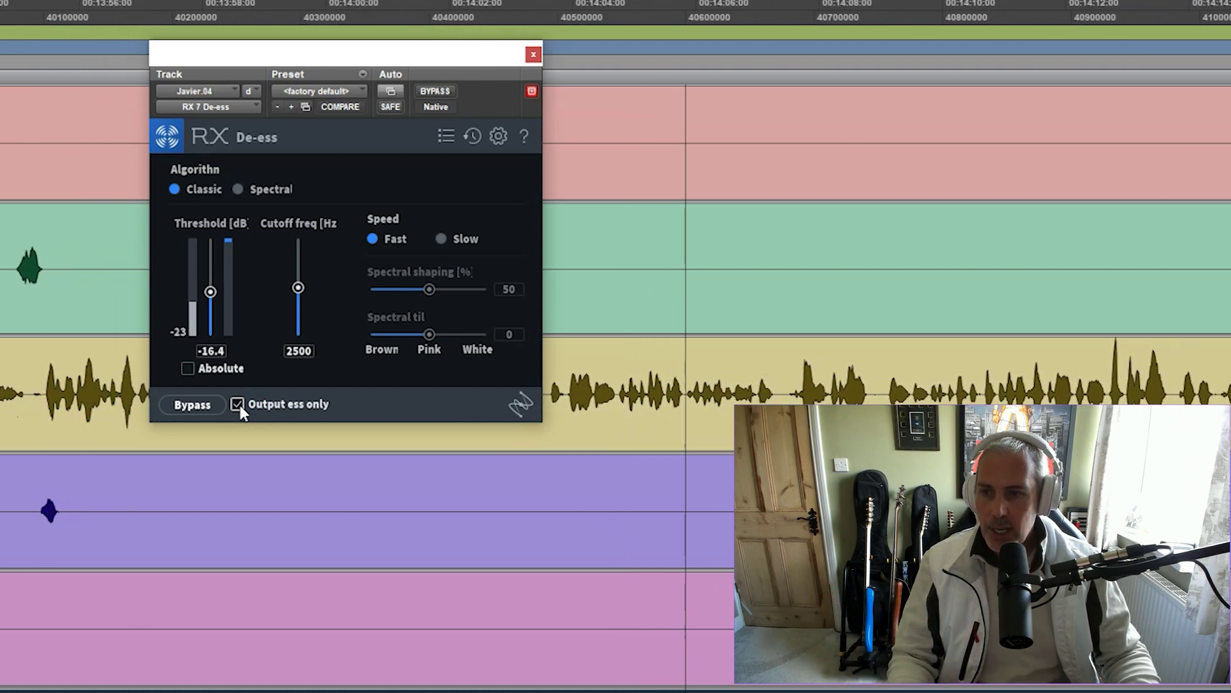
left_click(237, 404)
left_click(430, 56)
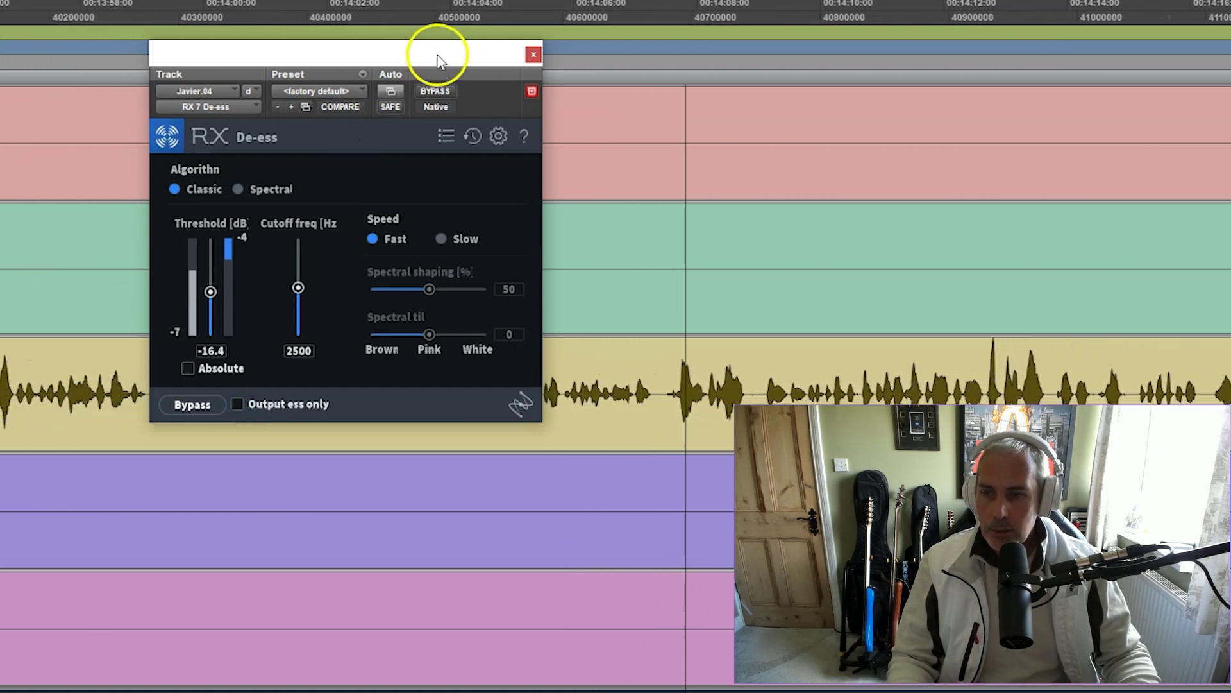
left_click(533, 54)
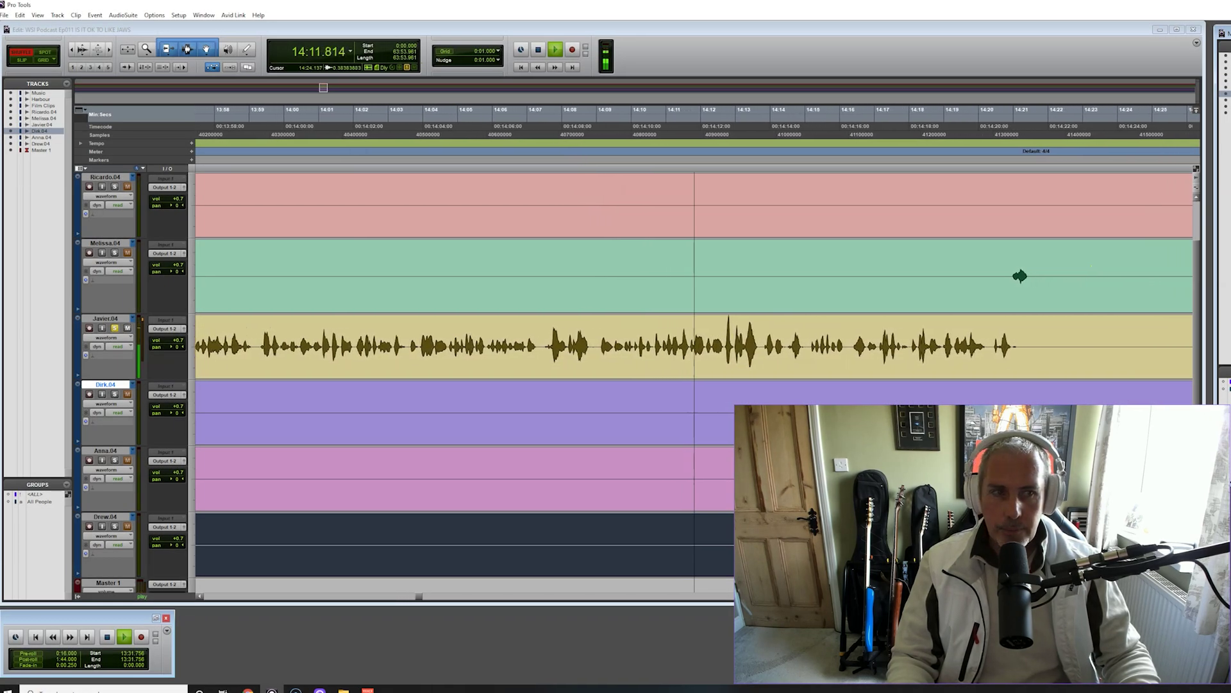
Stop playback, scroll back to about 8:05, solo the pink track and play from 8:36
key("space")
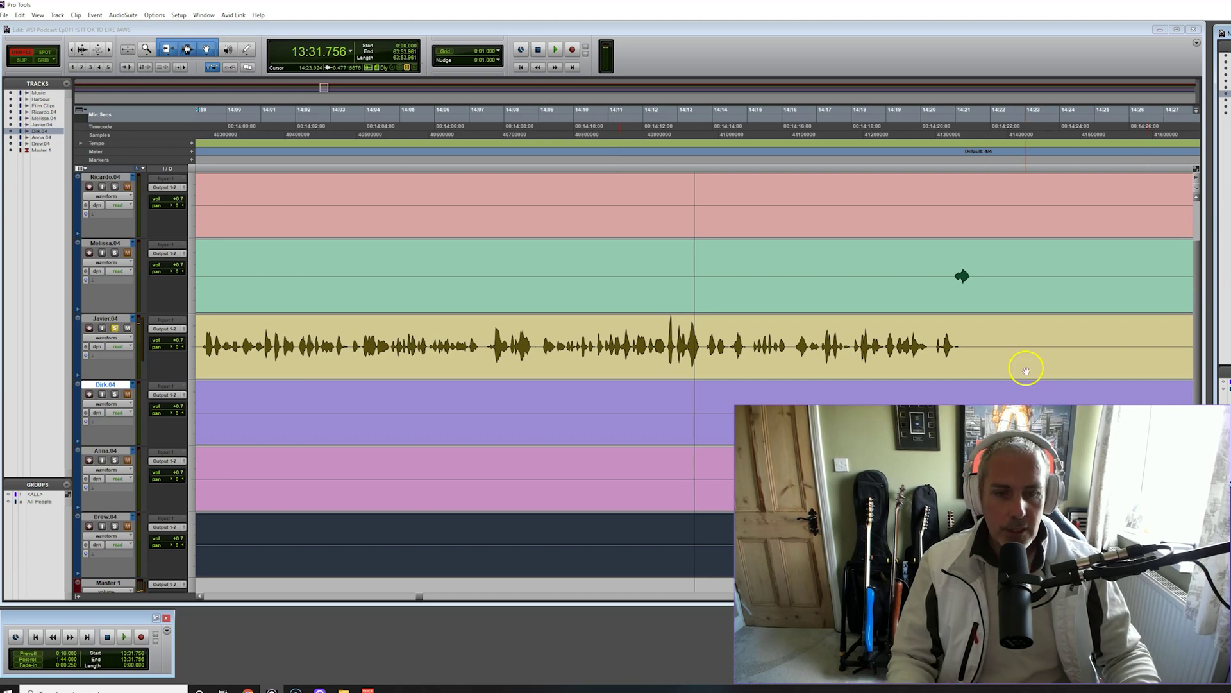
scroll(561, 387, "down", 1)
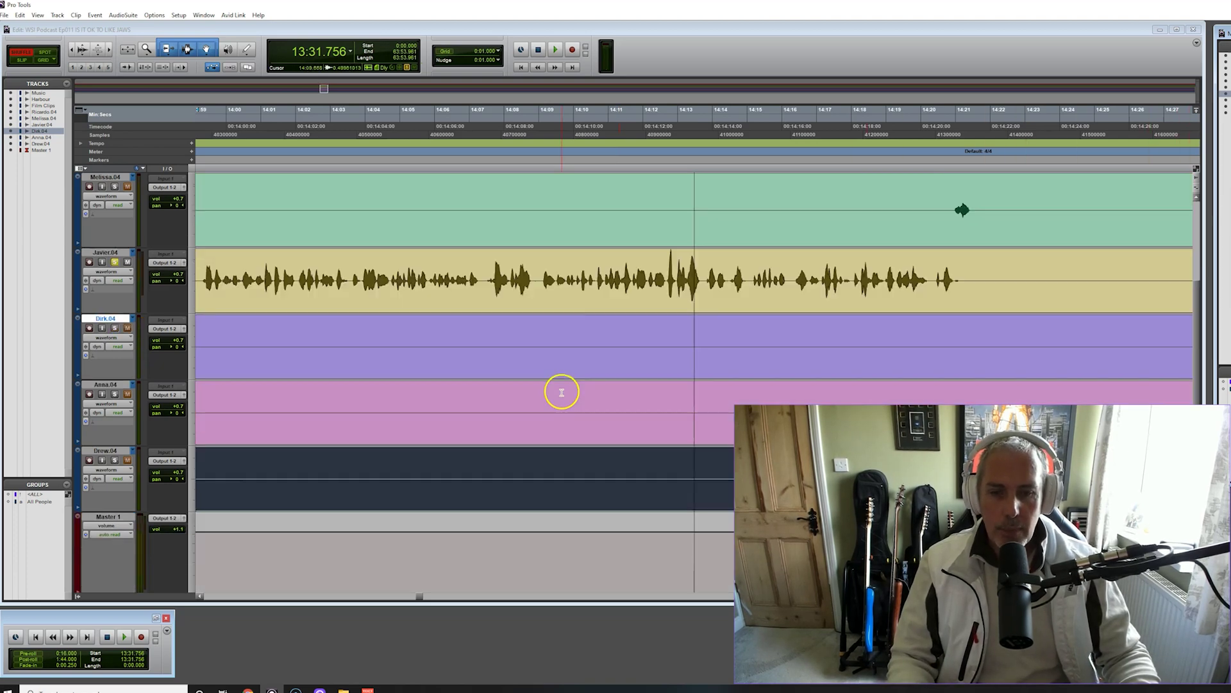
scroll(489, 536, "up", 1)
scroll(400, 588, "down", 1)
left_click_drag(418, 600, 334, 601)
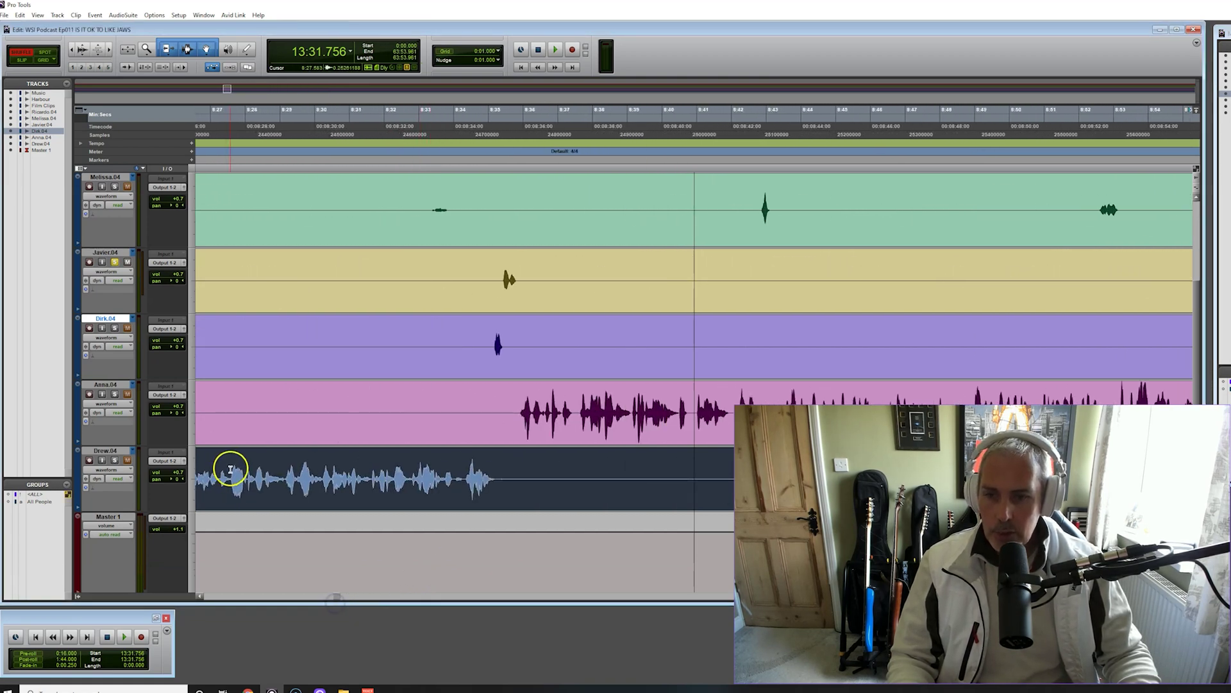
left_click(115, 393)
left_click(527, 117)
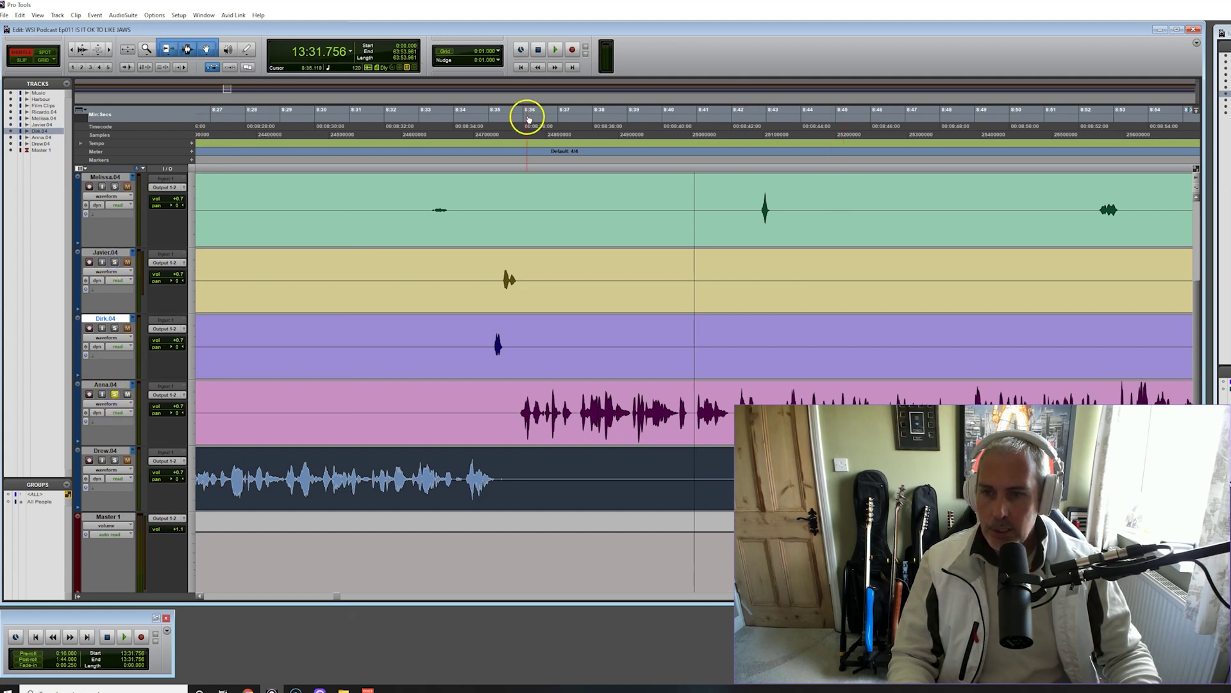
key("space")
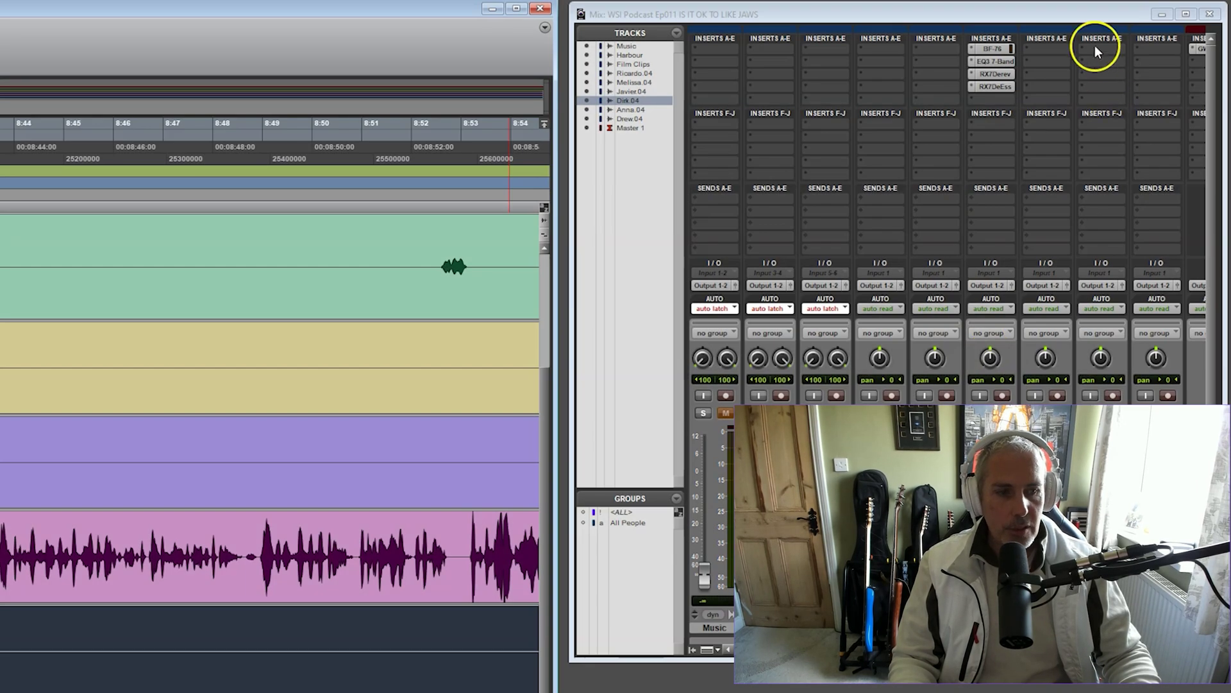
Insert a BF-76 (mono) limiter from Dynamics on the pink Anna.04 track
left_click(1094, 48)
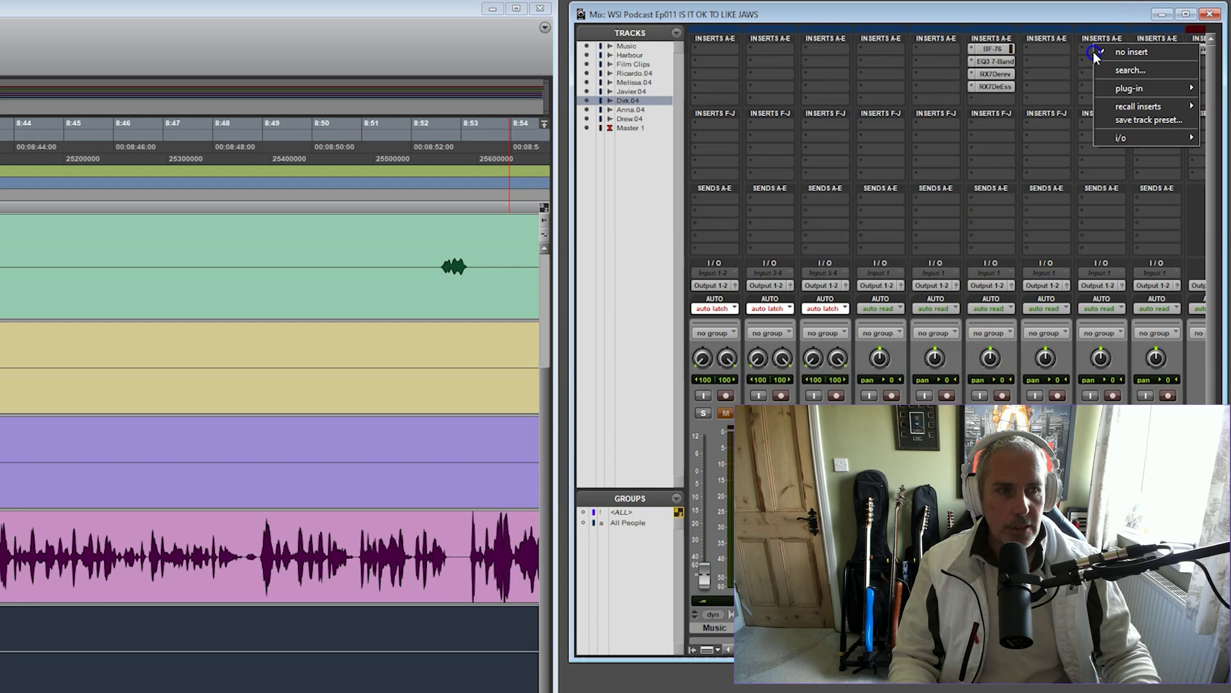
mouse_move(1132, 94)
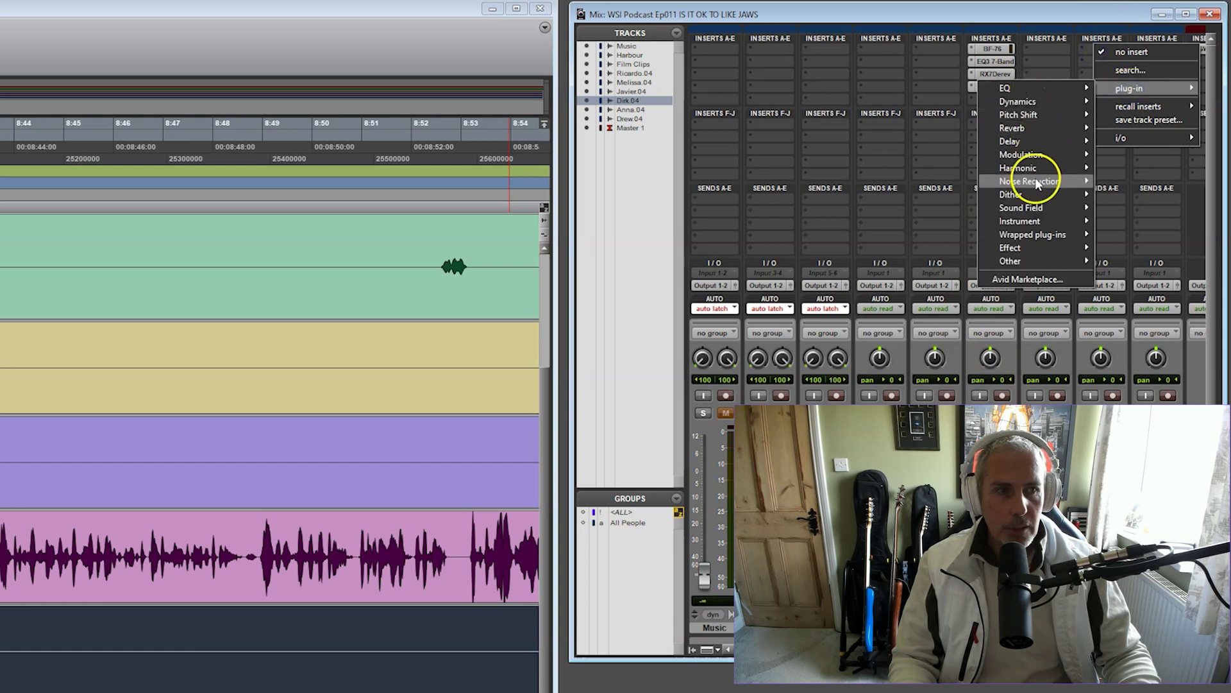
mouse_move(1039, 184)
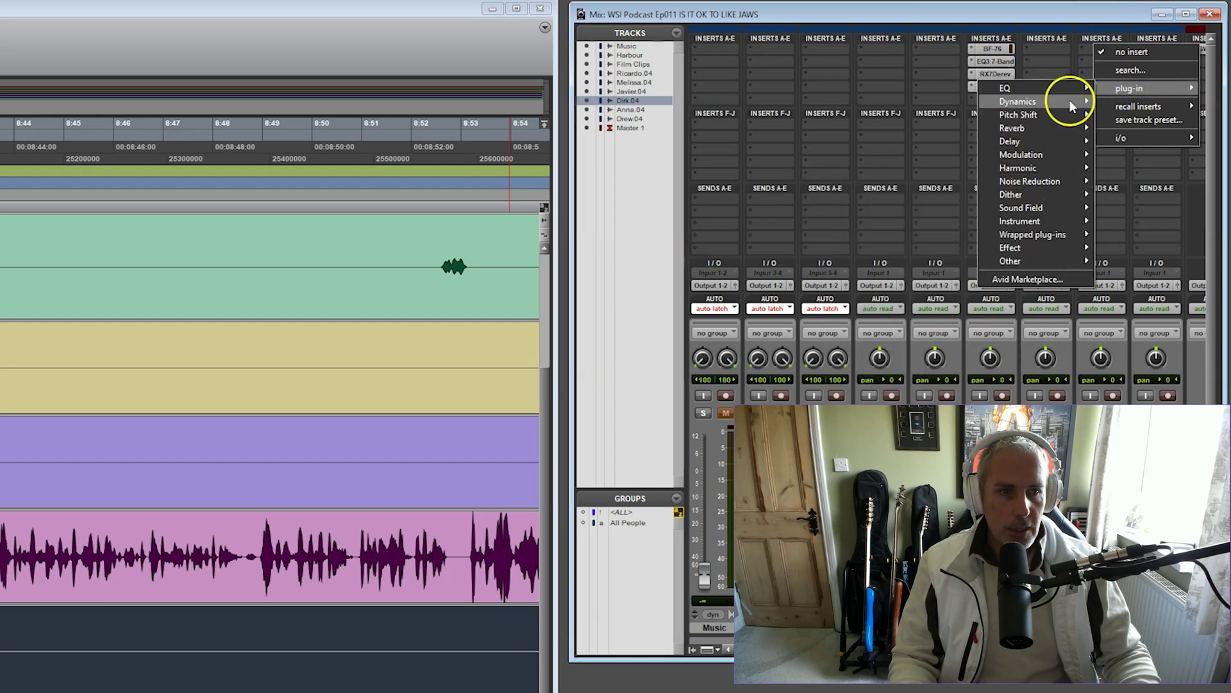
mouse_move(1070, 103)
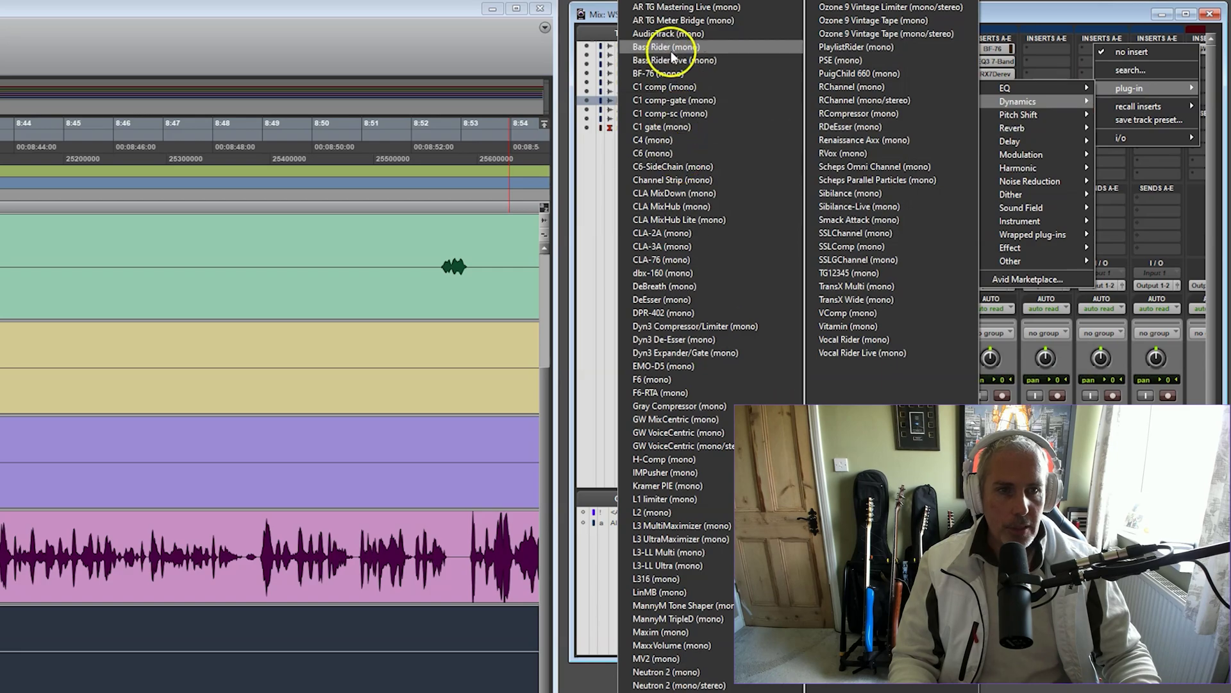
left_click(657, 73)
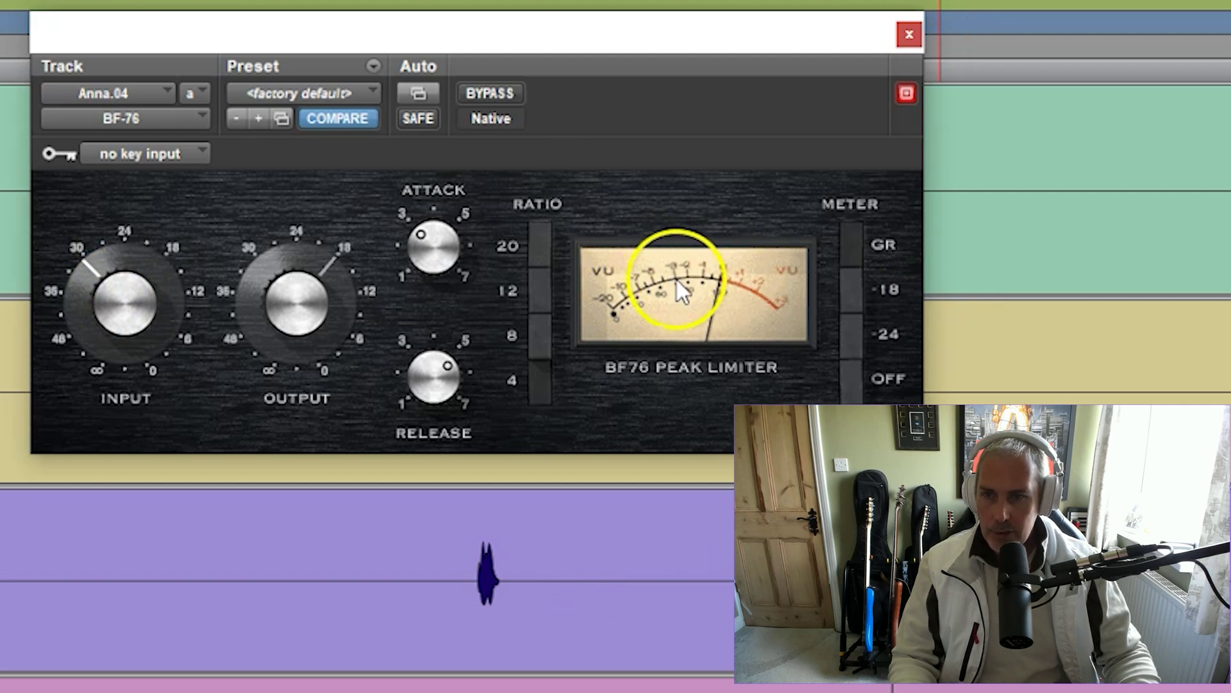
Raise the BF-76 limiter's Input level slightly on Anna.04 and close its window
left_click_drag(71, 309, 75, 298)
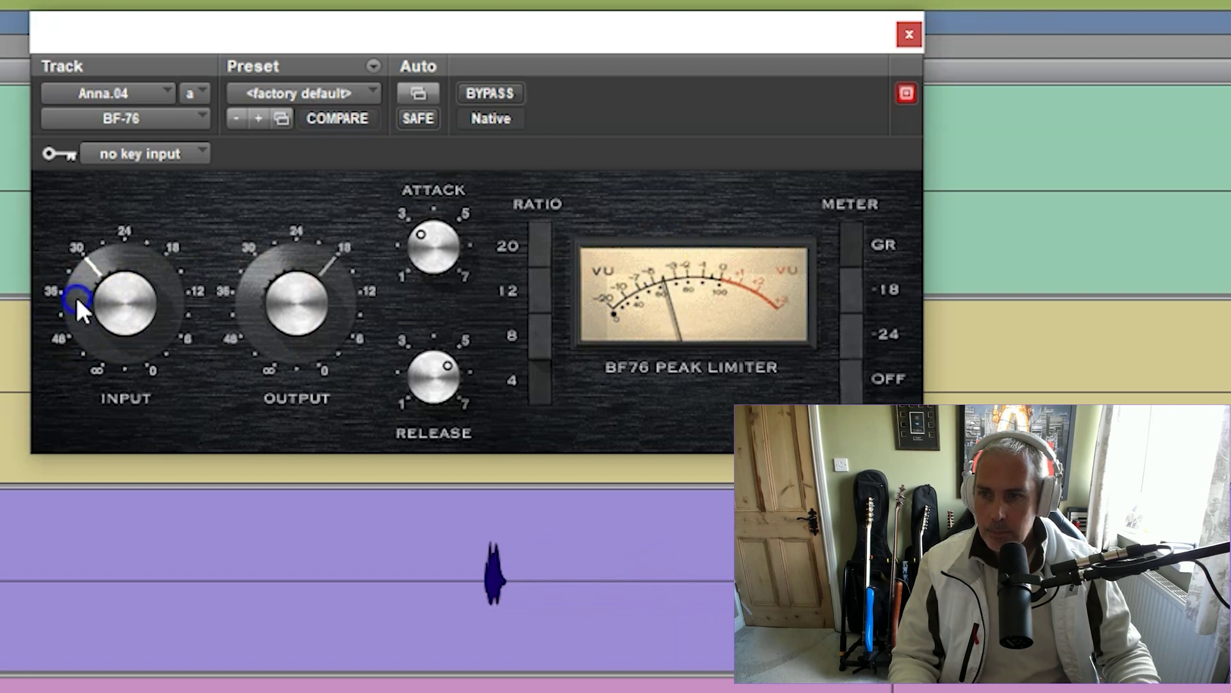
left_click_drag(88, 311, 86, 304)
left_click(865, 55)
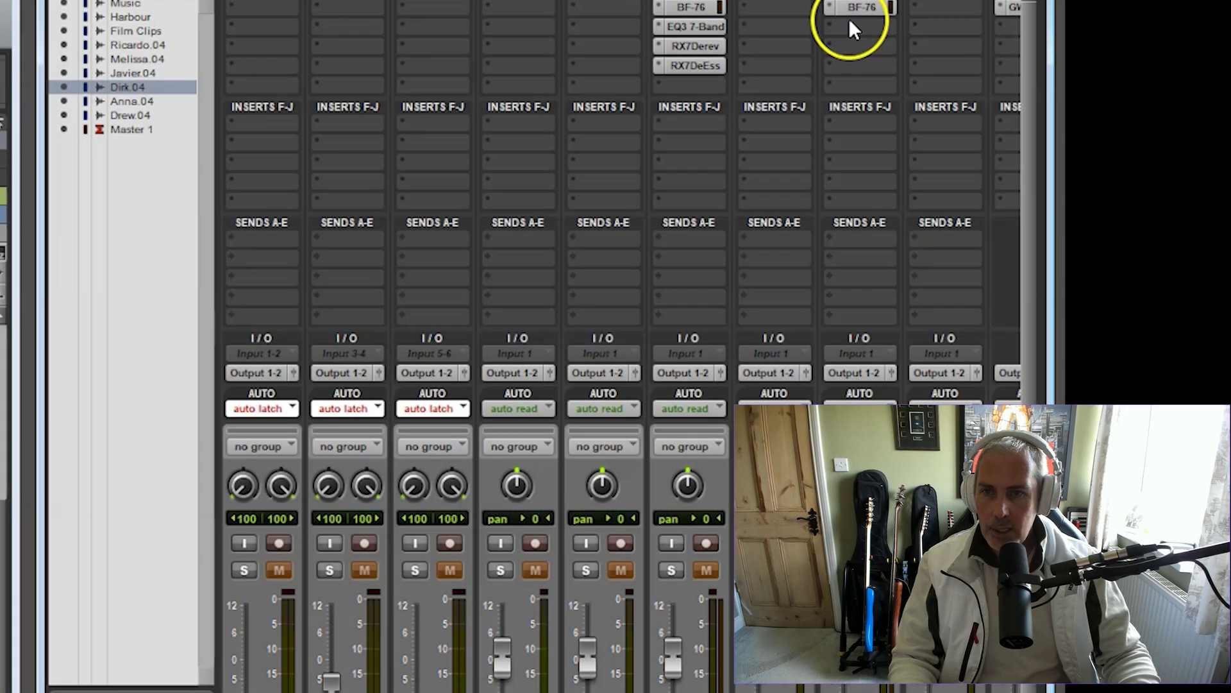
left_click(848, 20)
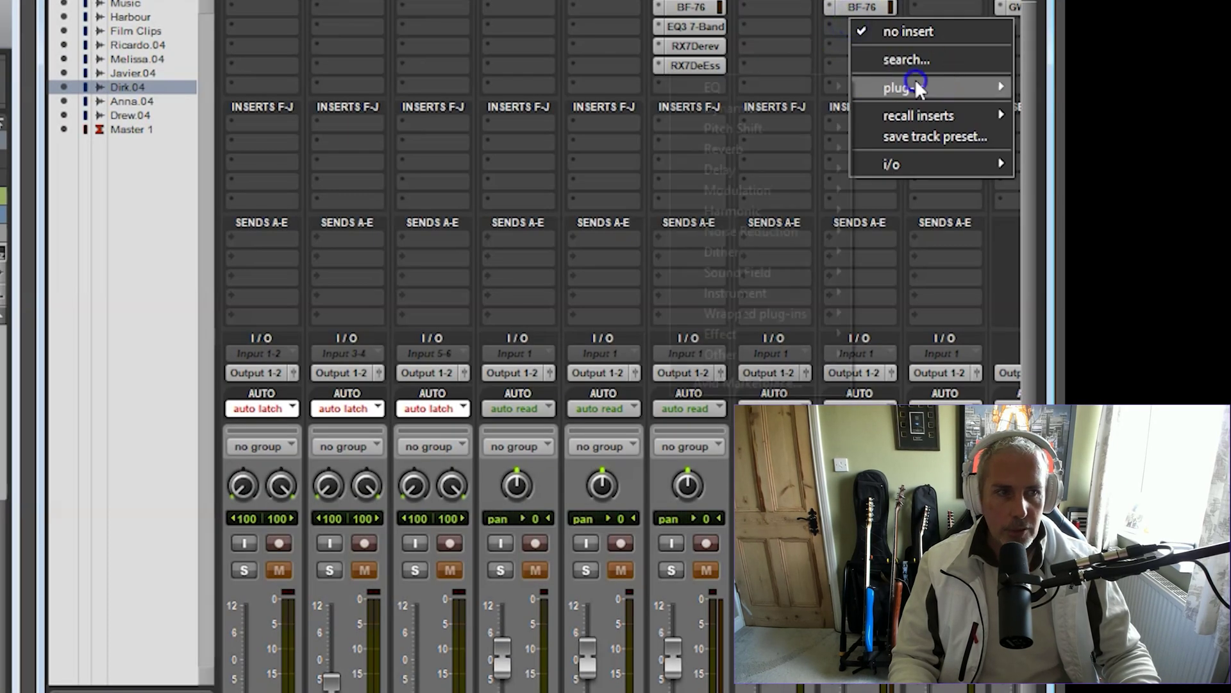
Insert RX 7 De-reverb (mono) from Noise Reduction on Anna.04 after the limiter
mouse_move(769, 318)
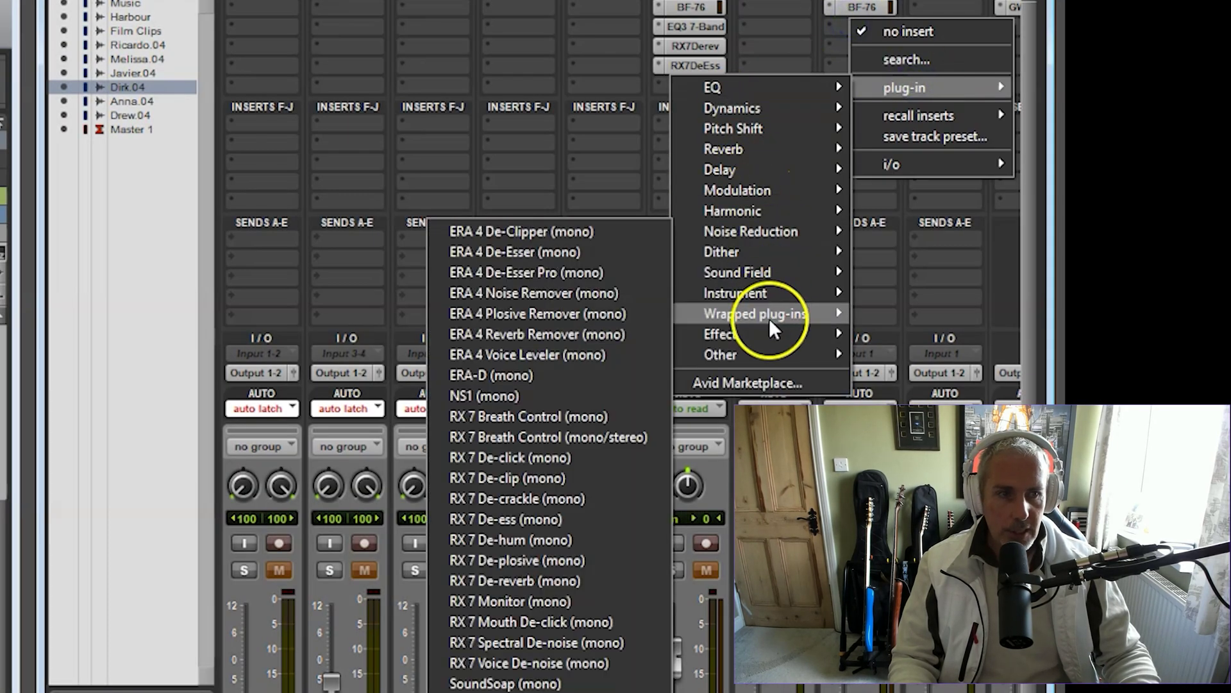
mouse_move(790, 233)
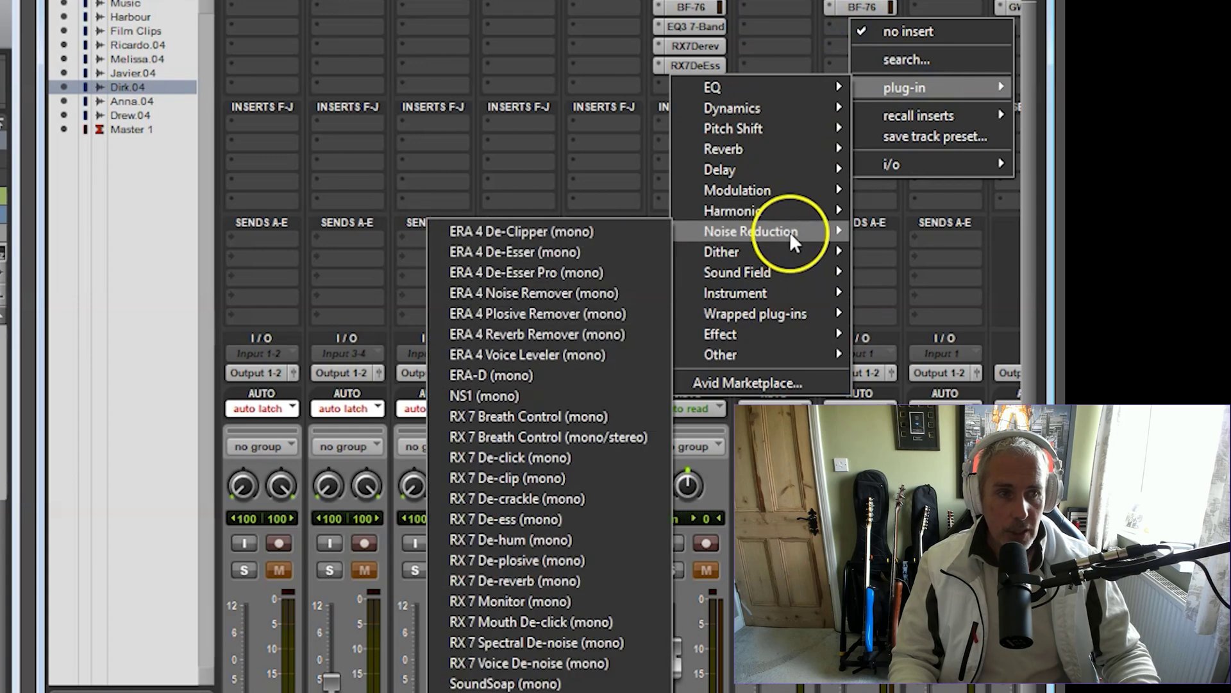
left_click(494, 575)
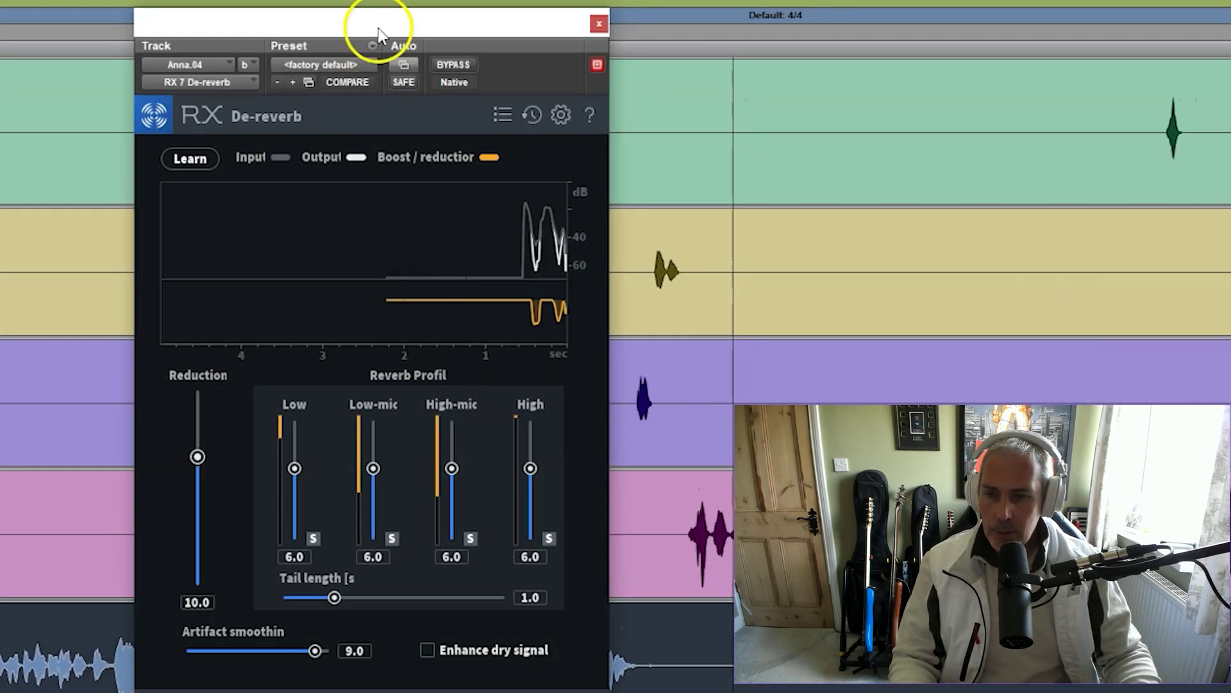
Compare the De-reverb bypassed and active, then lower its Reduction from 10.0 to 7.2
left_click_drag(384, 22, 368, 23)
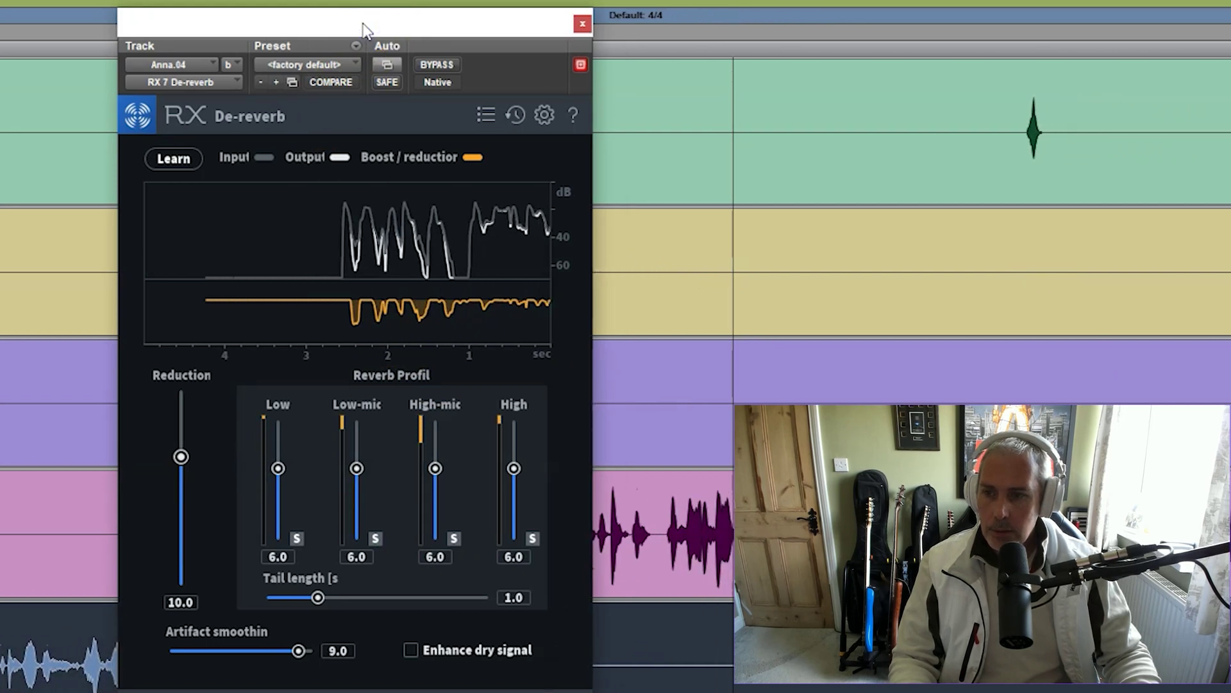
left_click(444, 64)
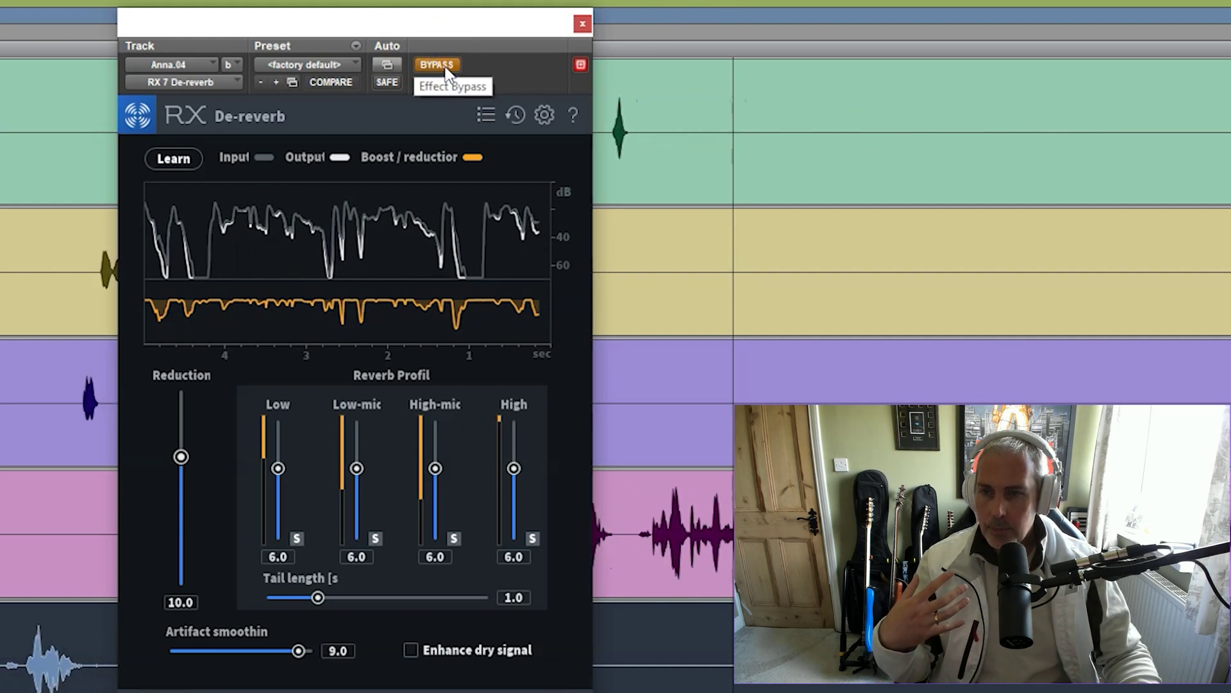
left_click(444, 64)
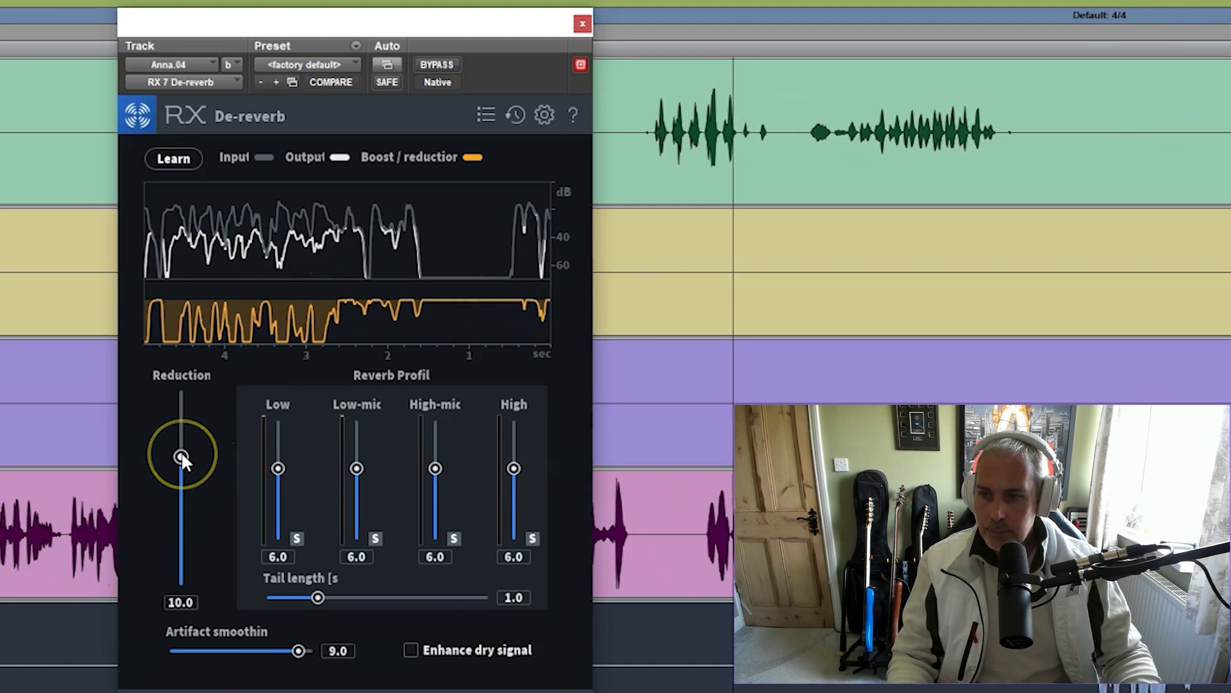
left_click_drag(182, 453, 181, 469)
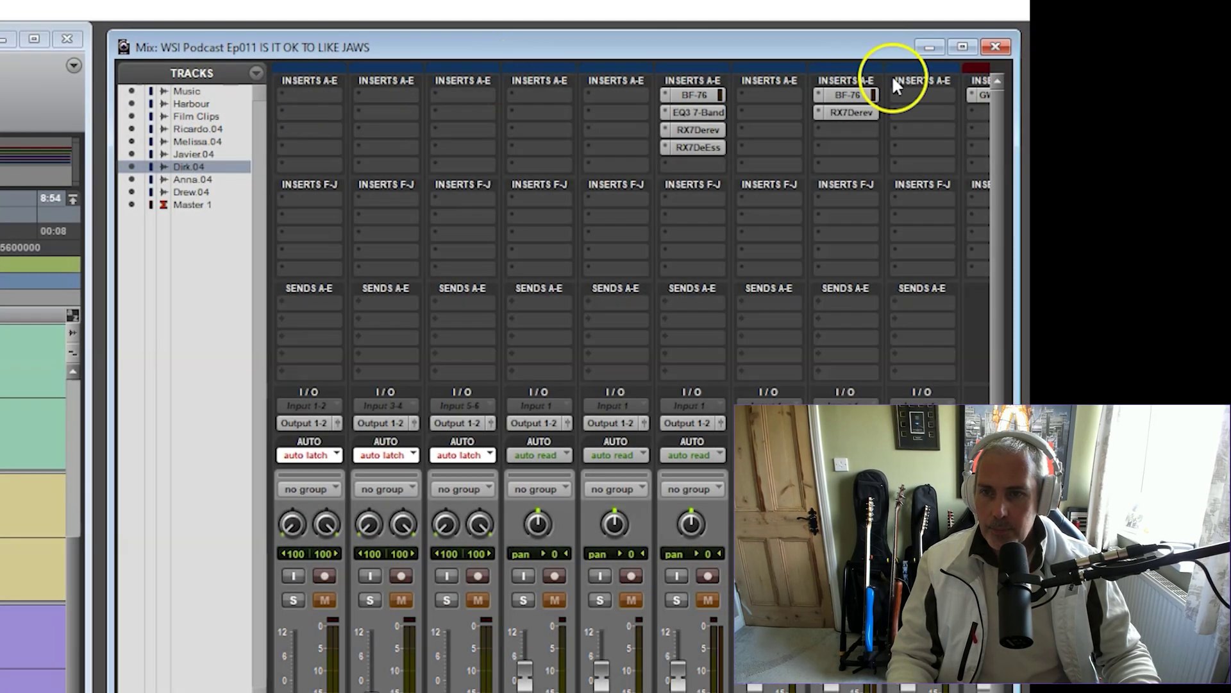
Insert EQ3 7-Band on Anna.04 and load the Vocals > Solidify Female Vocals preset
left_click(834, 129)
mouse_move(911, 184)
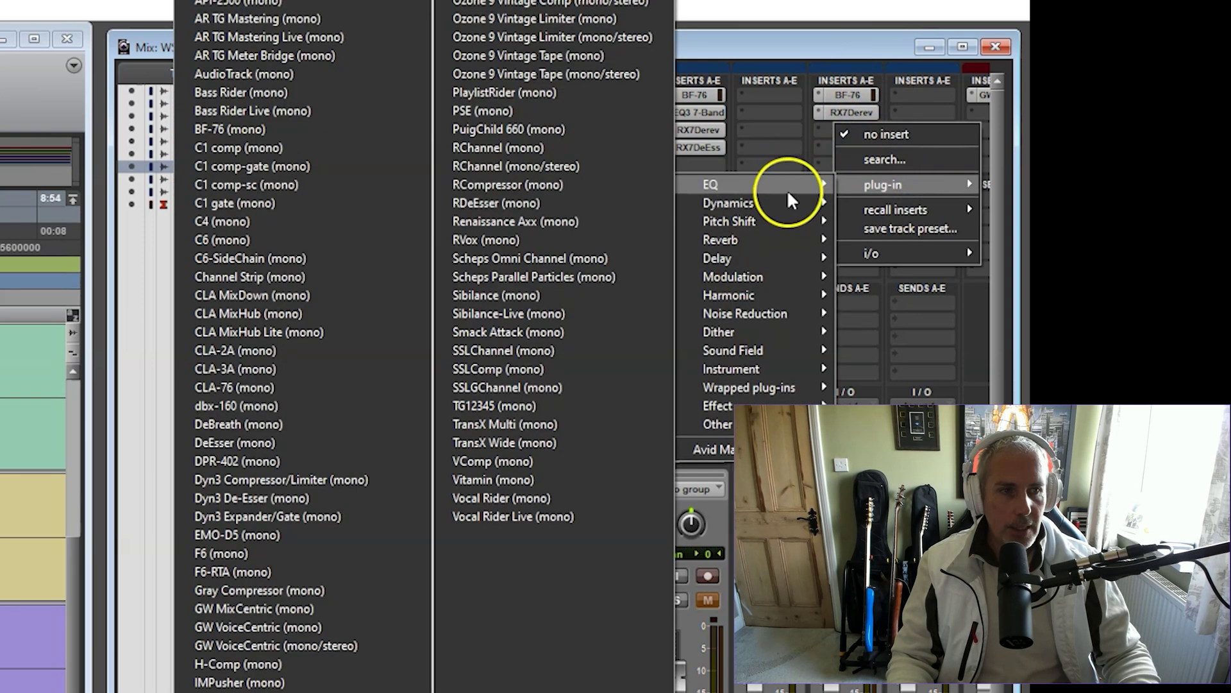
mouse_move(787, 189)
left_click(272, 258)
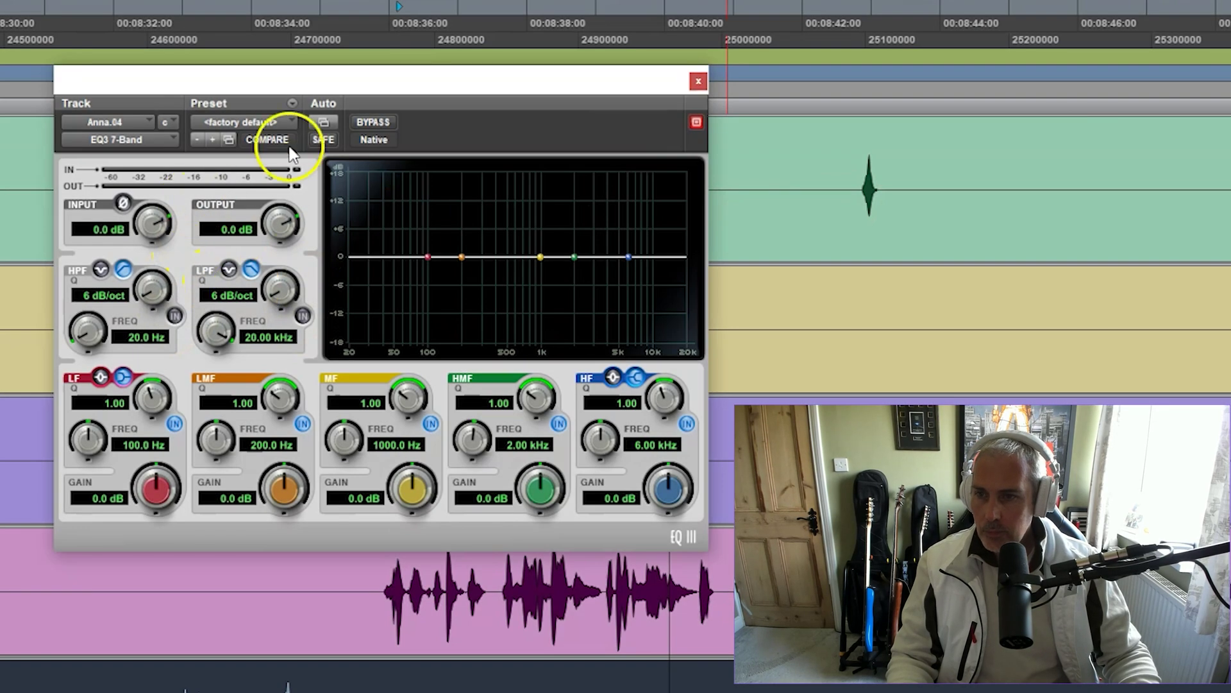
left_click(283, 122)
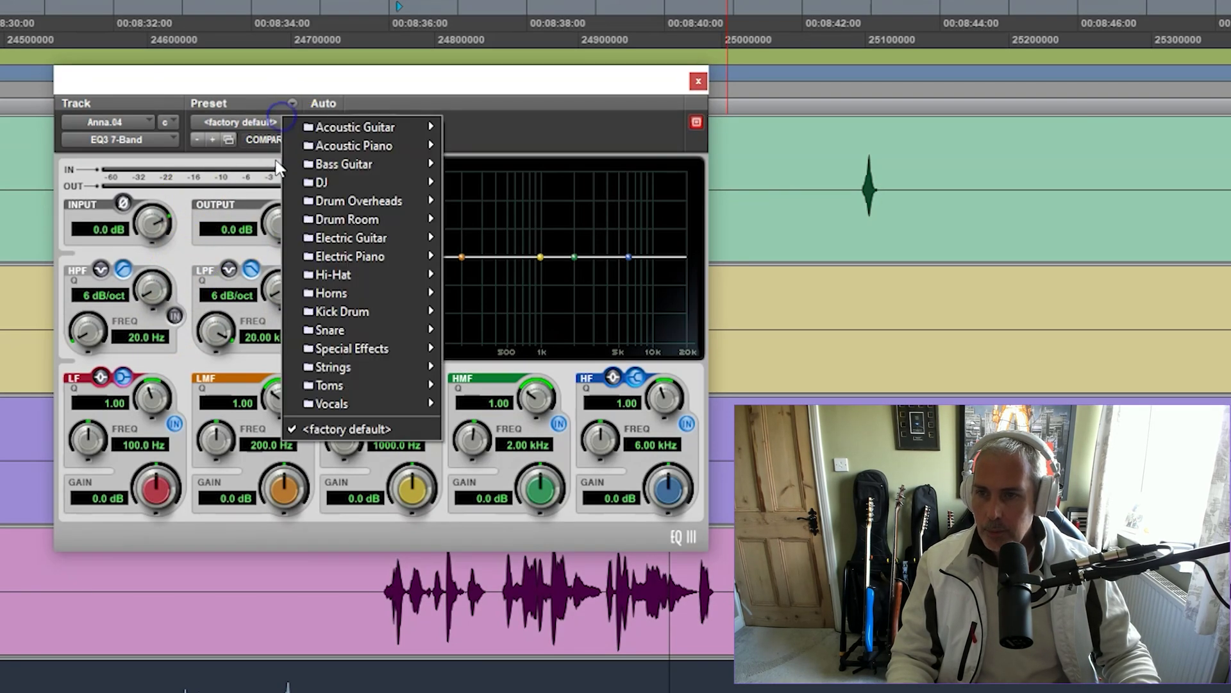
mouse_move(357, 403)
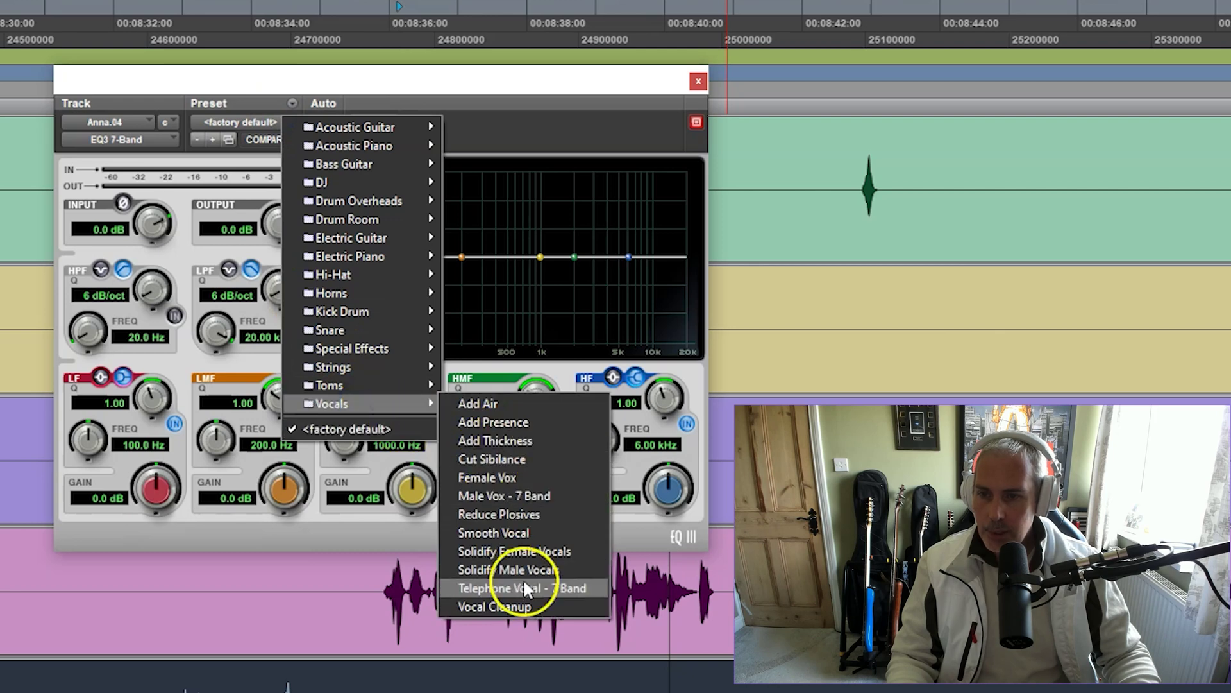
left_click(540, 551)
During playback, ease the low-mid boost, enable a 75 Hz high-pass, and cut about 1.12 kHz
key("space")
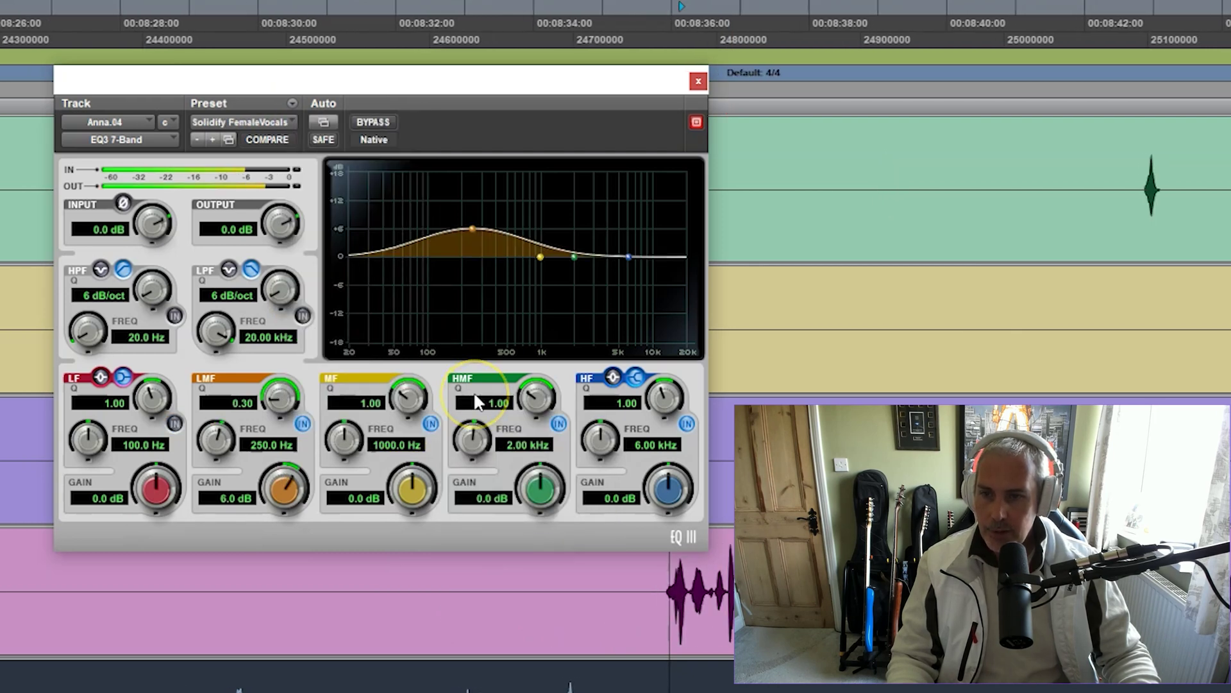
left_click_drag(479, 228, 468, 233)
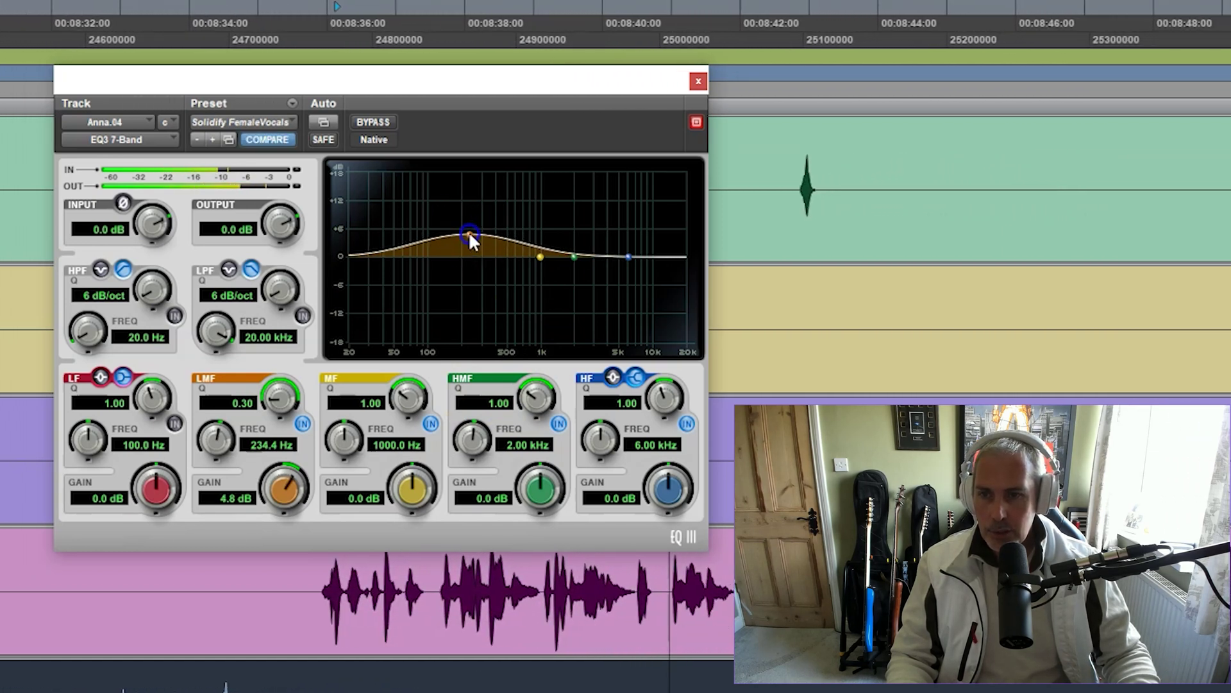
left_click(175, 315)
left_click(138, 337)
type("75")
key("Return")
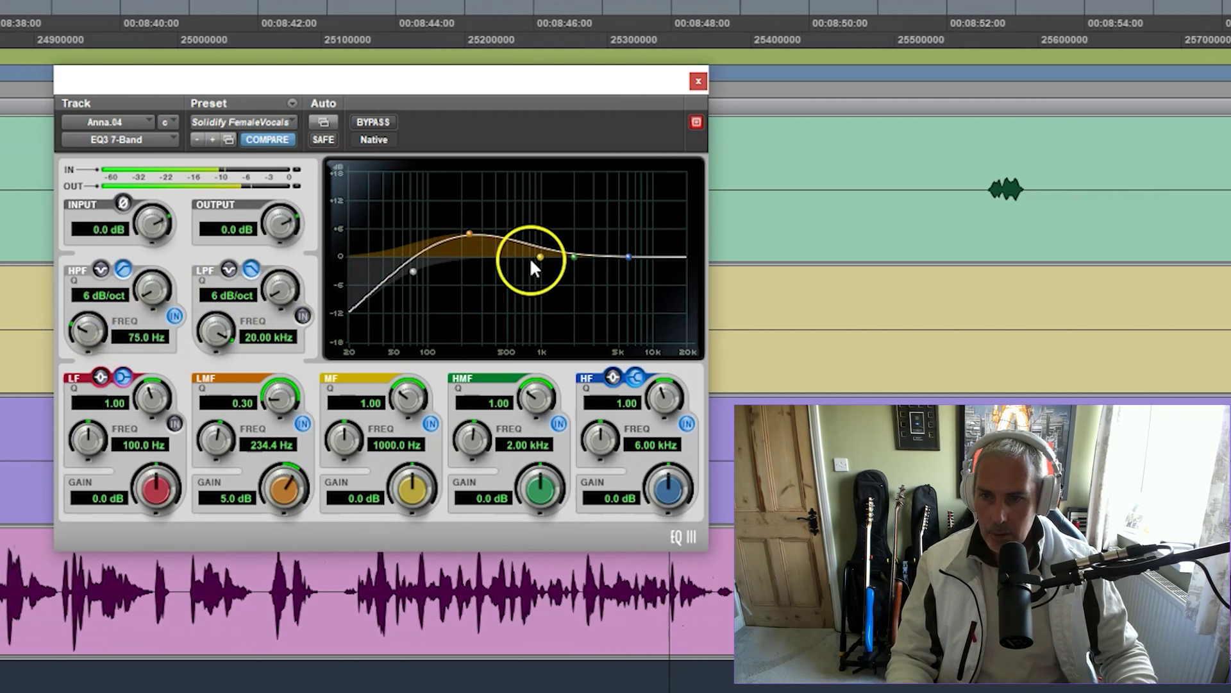
left_click_drag(539, 257, 538, 273)
left_click_drag(432, 395, 468, 392)
mouse_move(542, 286)
left_mouse_down()
mouse_move(549, 333)
mouse_move(549, 154)
mouse_move(545, 295)
left_mouse_up()
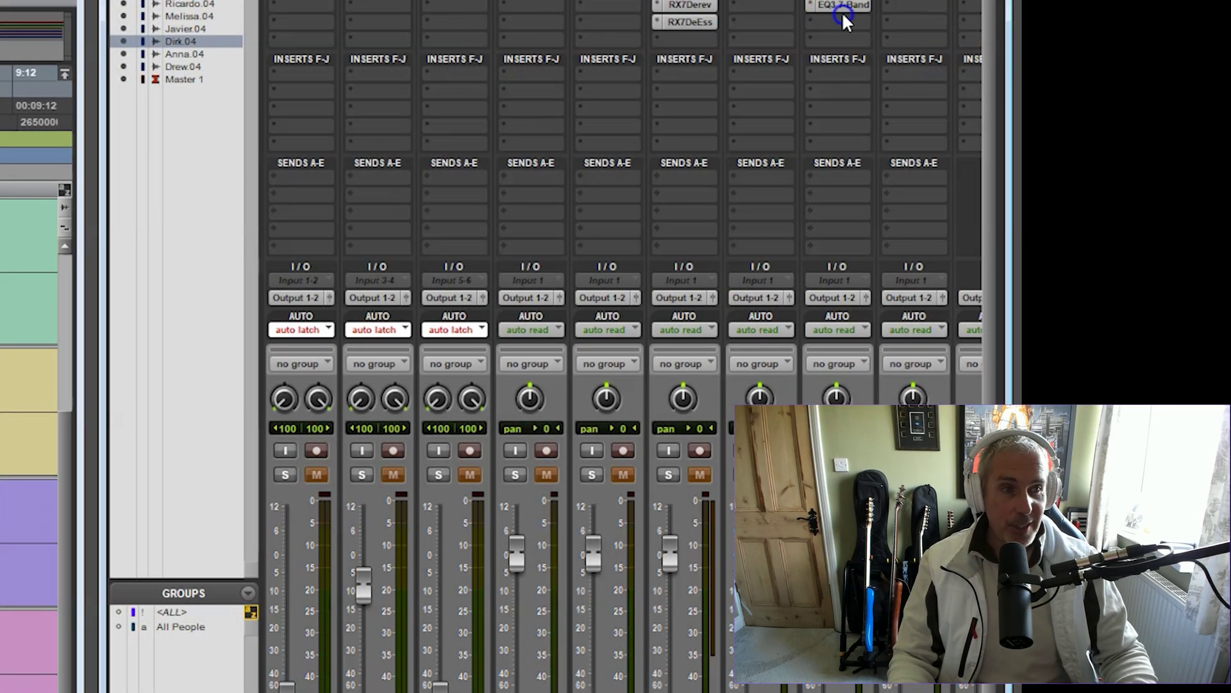
Insert RX 7 De-ess after the EQ, audition Output ess only, and keep the -12 dB threshold
left_click(843, 20)
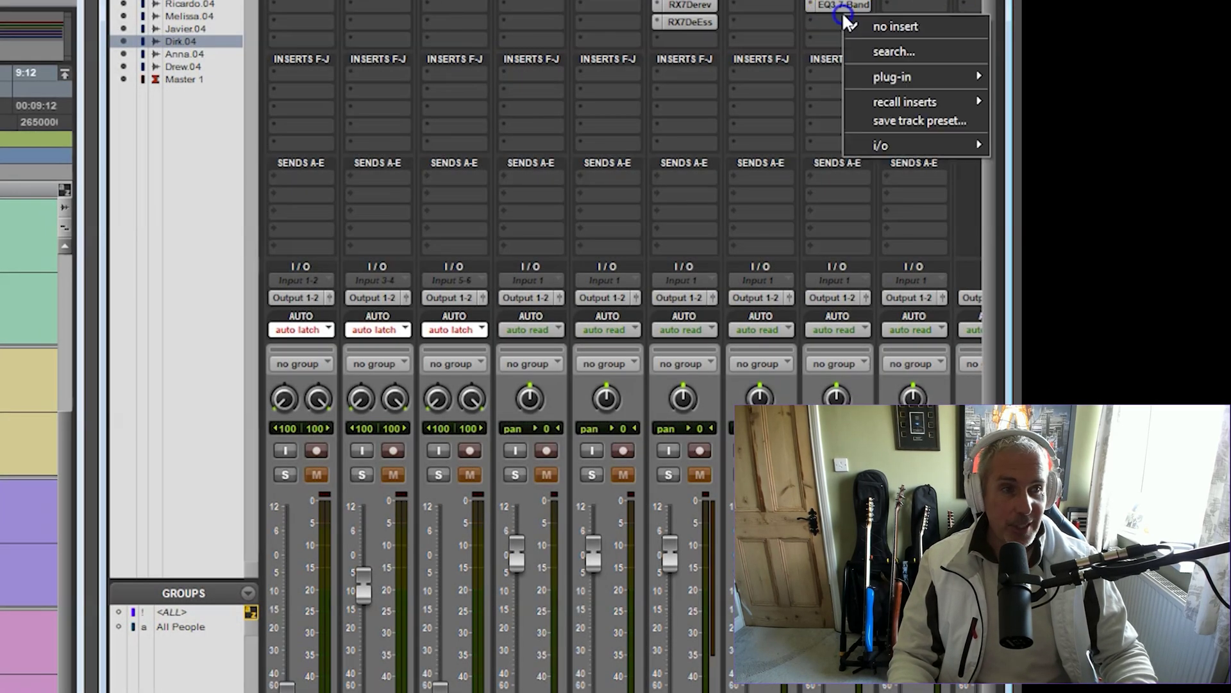
mouse_move(899, 74)
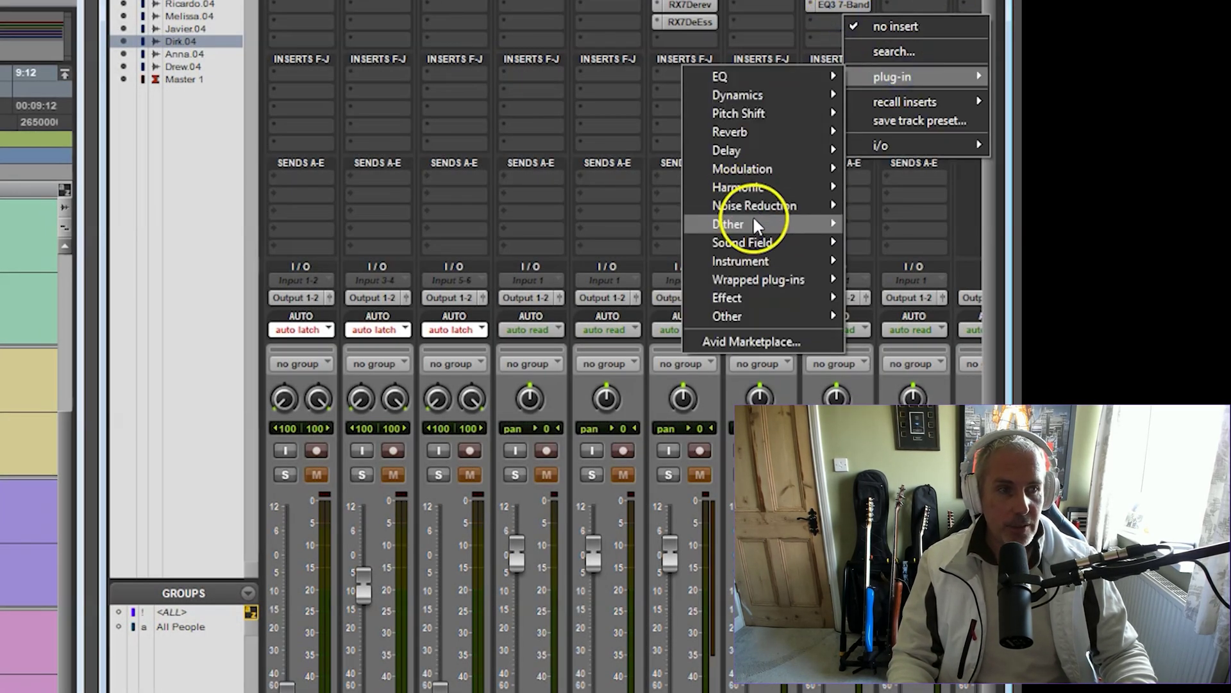
mouse_move(764, 205)
left_click(533, 460)
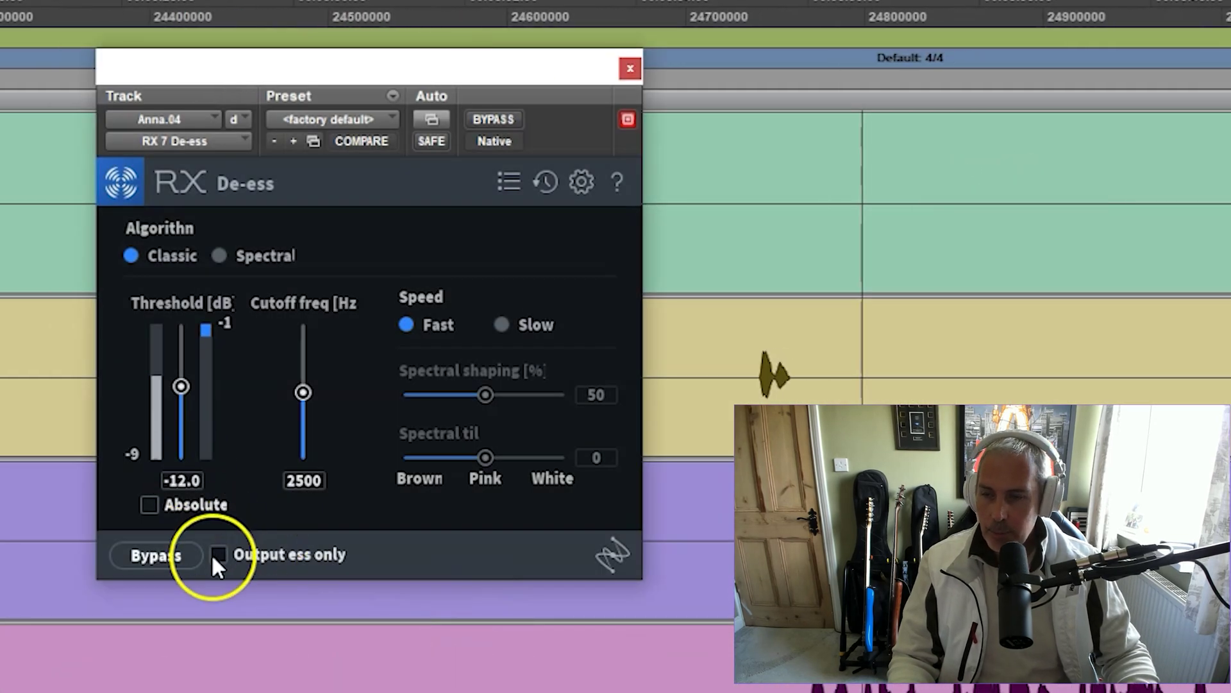
left_click(216, 554)
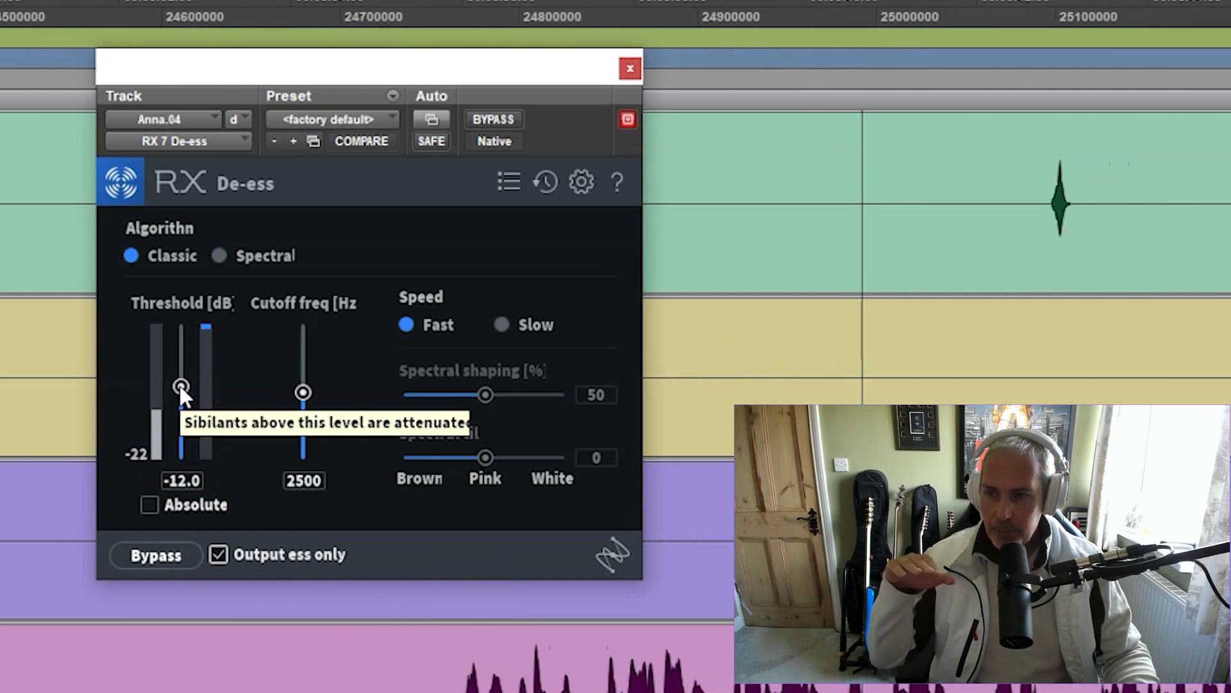
left_click(217, 553)
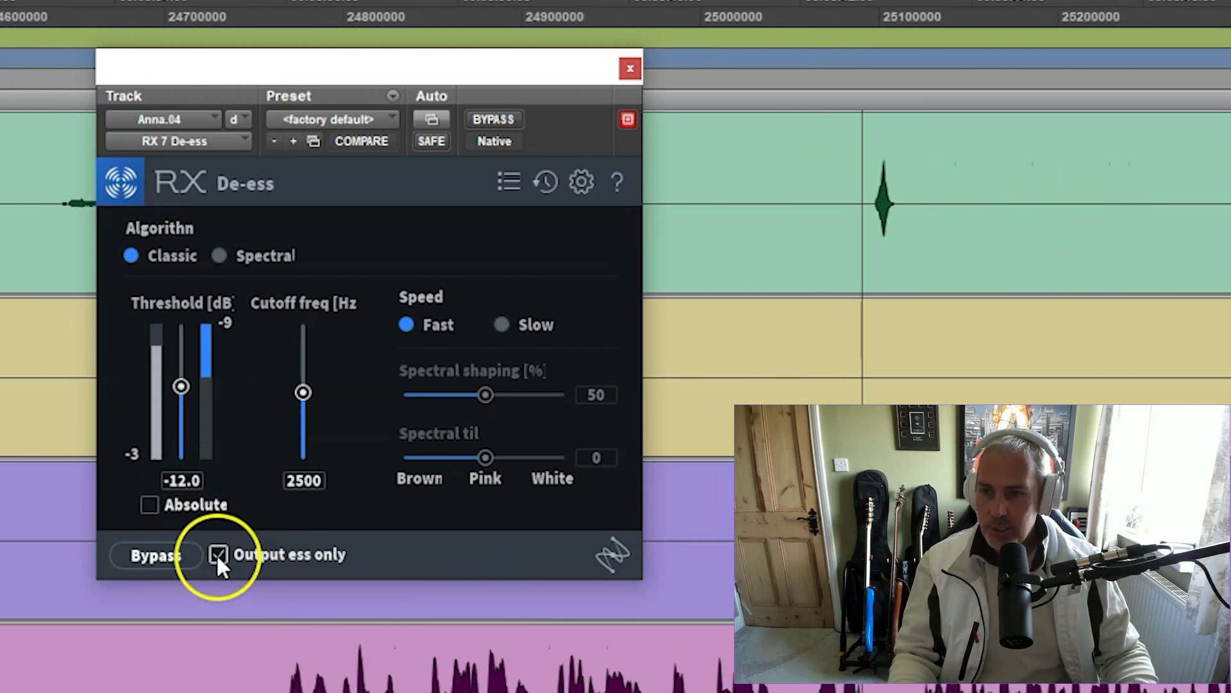
left_click(222, 452)
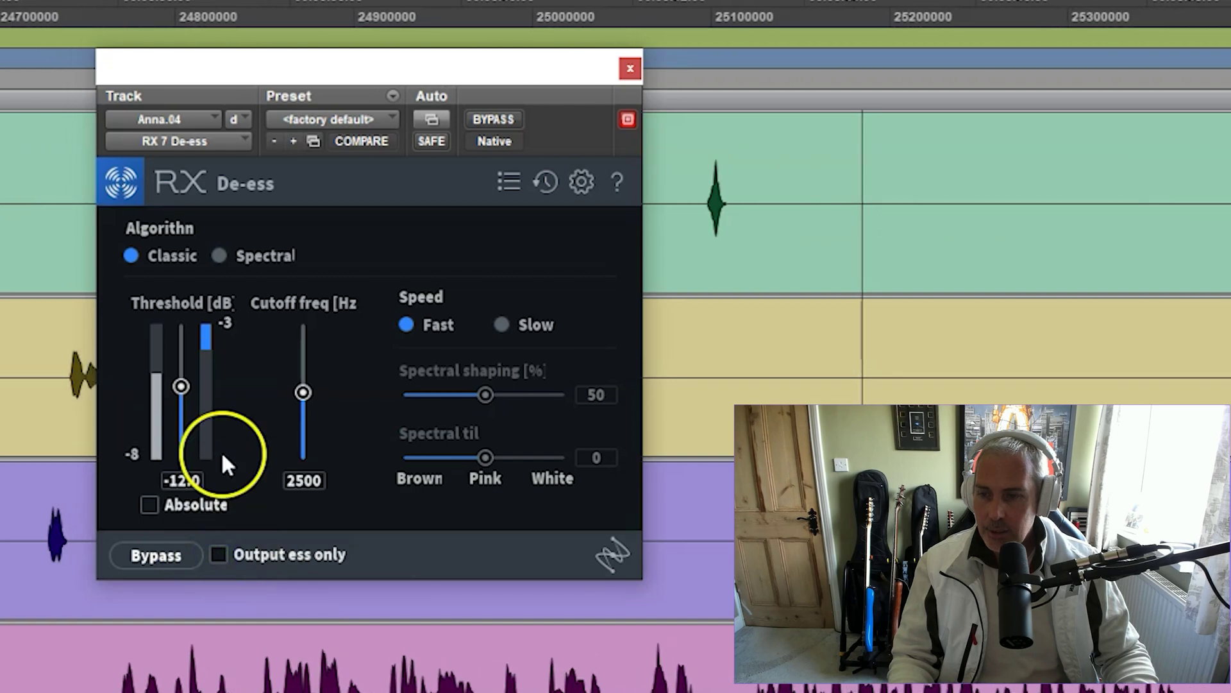
left_click(632, 71)
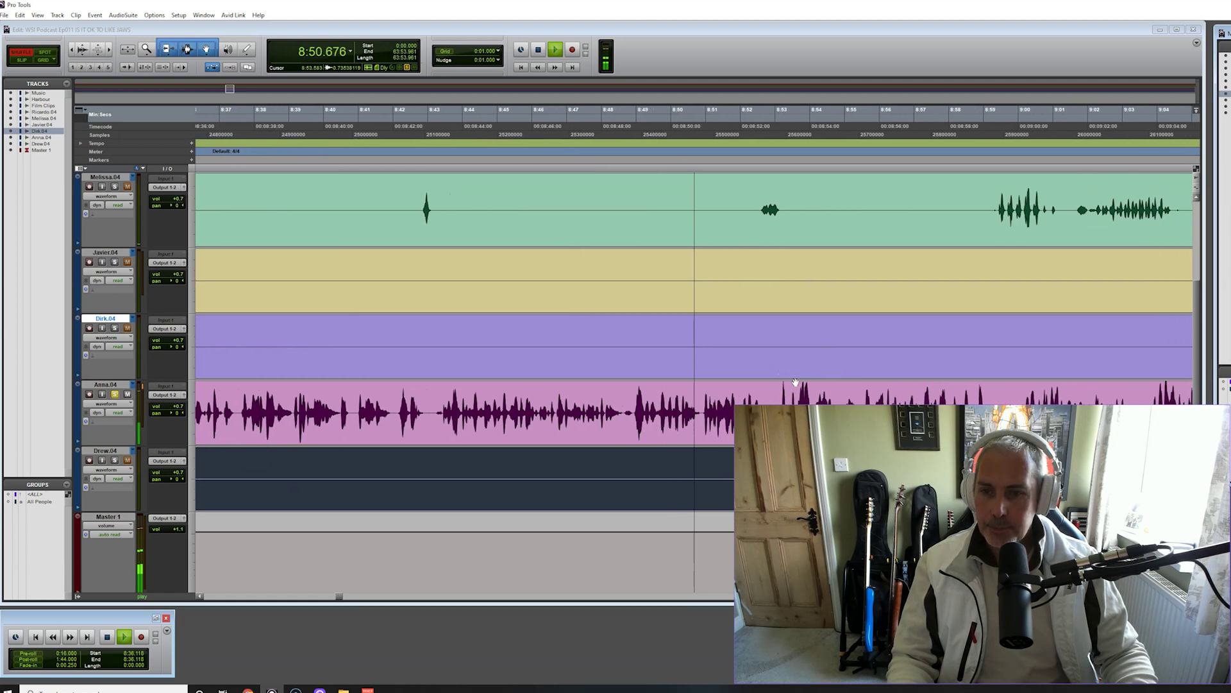
Stop playback, move the play position to about 8:14, and play that stretch once
key("space")
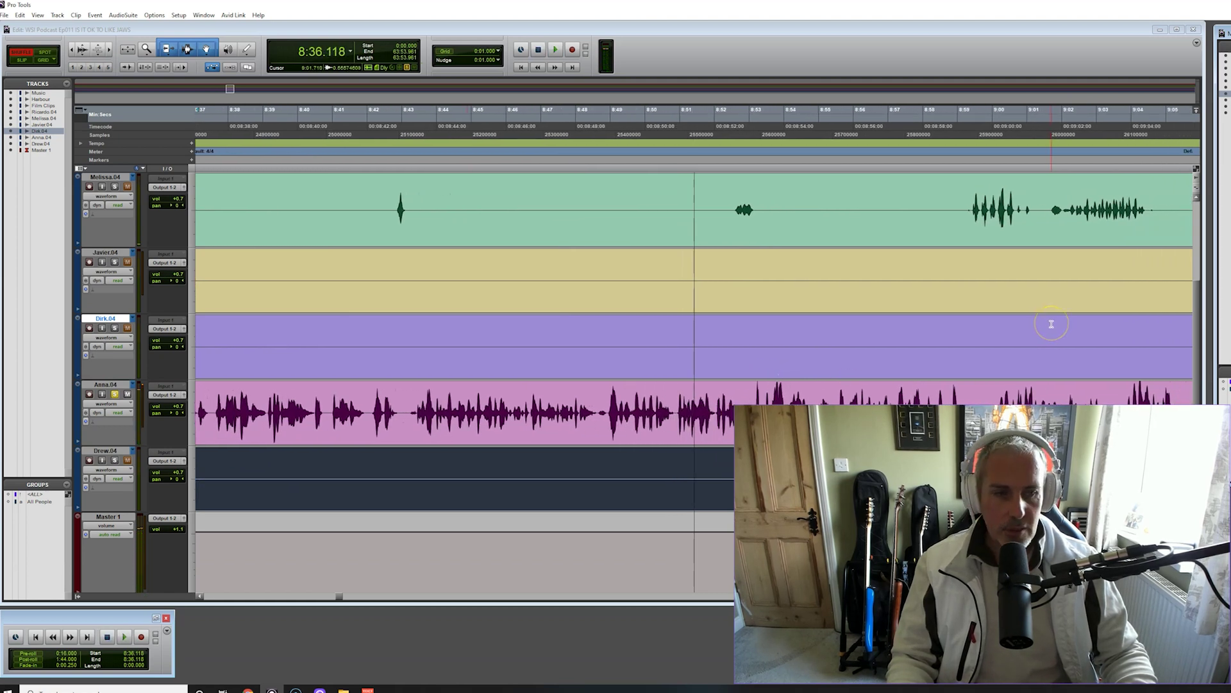
left_click(282, 594)
left_click(382, 121)
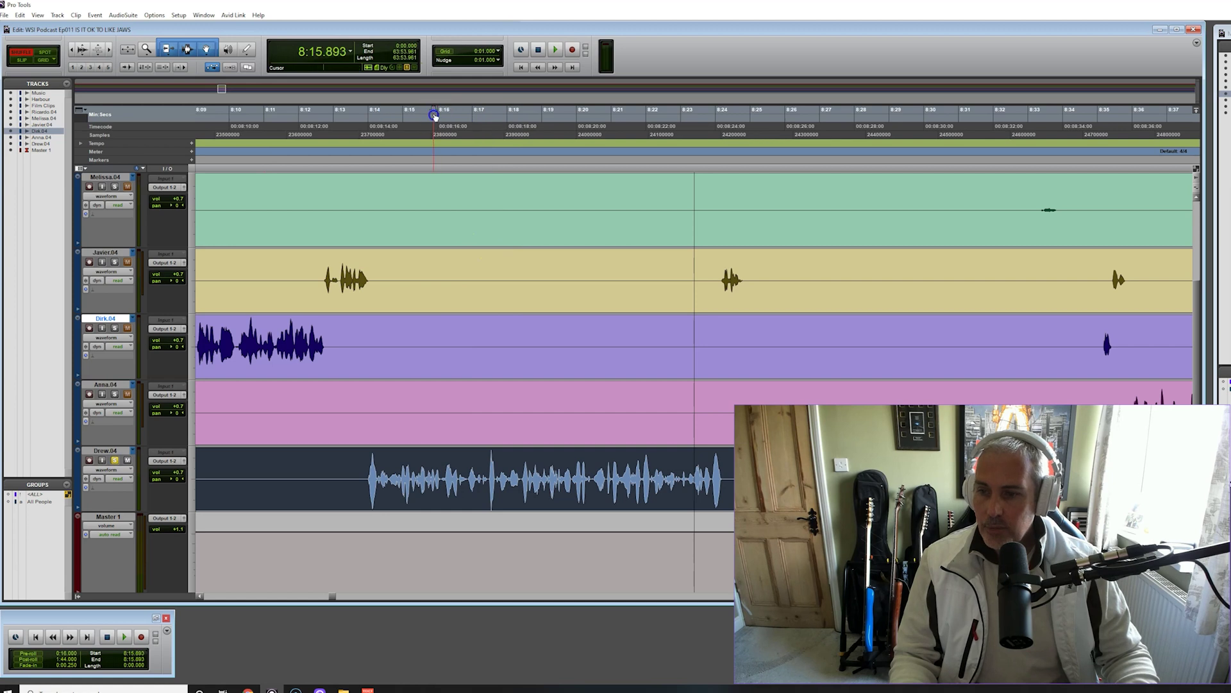
key("space")
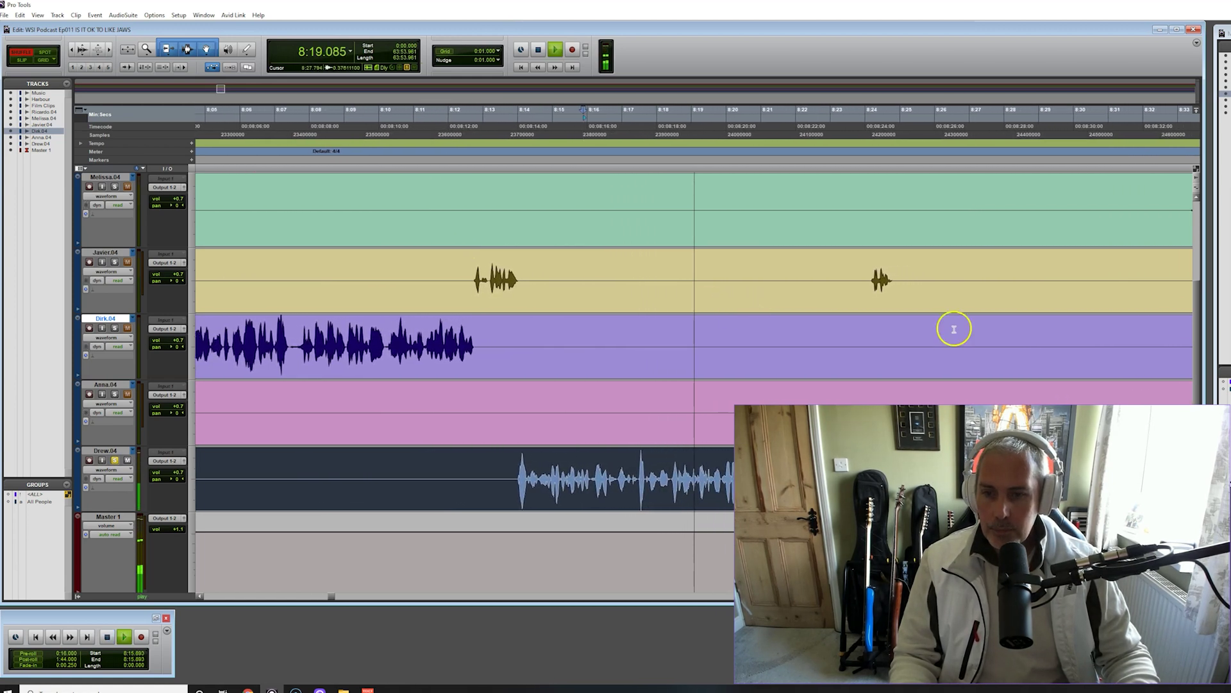
key("space")
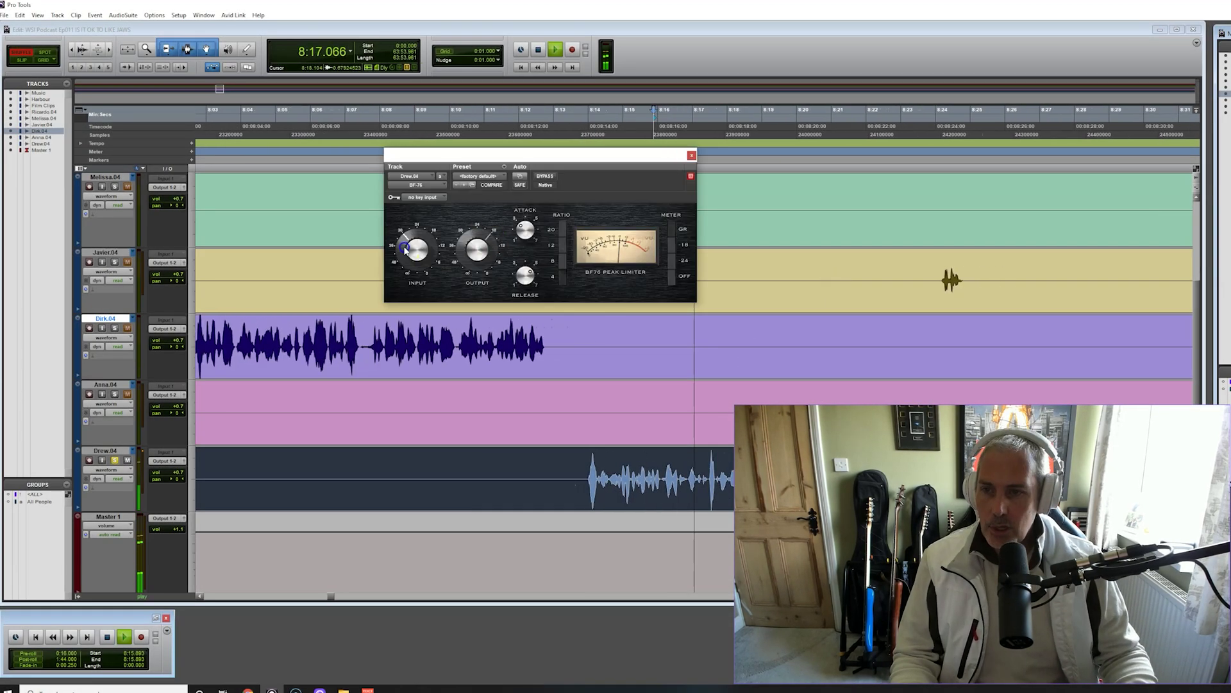
left_click(448, 220)
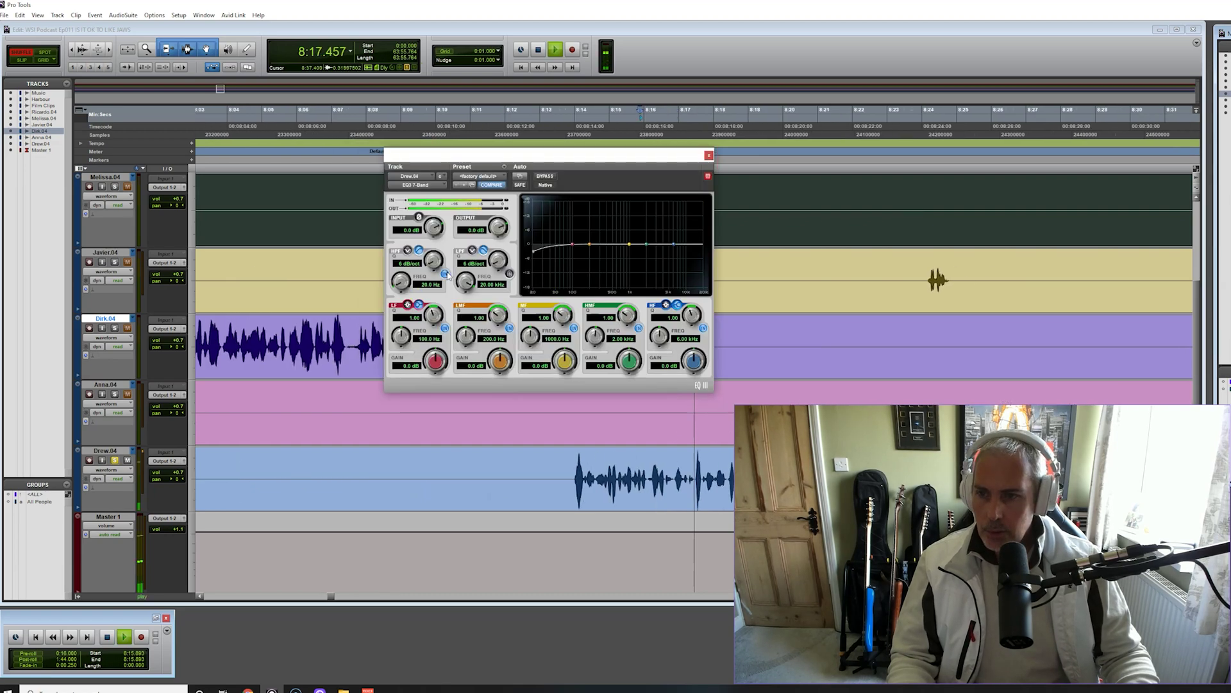
Apply the Vocal Cleanup EQ on the blue vocal track, compare it bypassed, and strongly boost the low band
mouse_move(626, 243)
left_mouse_down()
mouse_move(626, 220)
mouse_move(619, 230)
left_mouse_up()
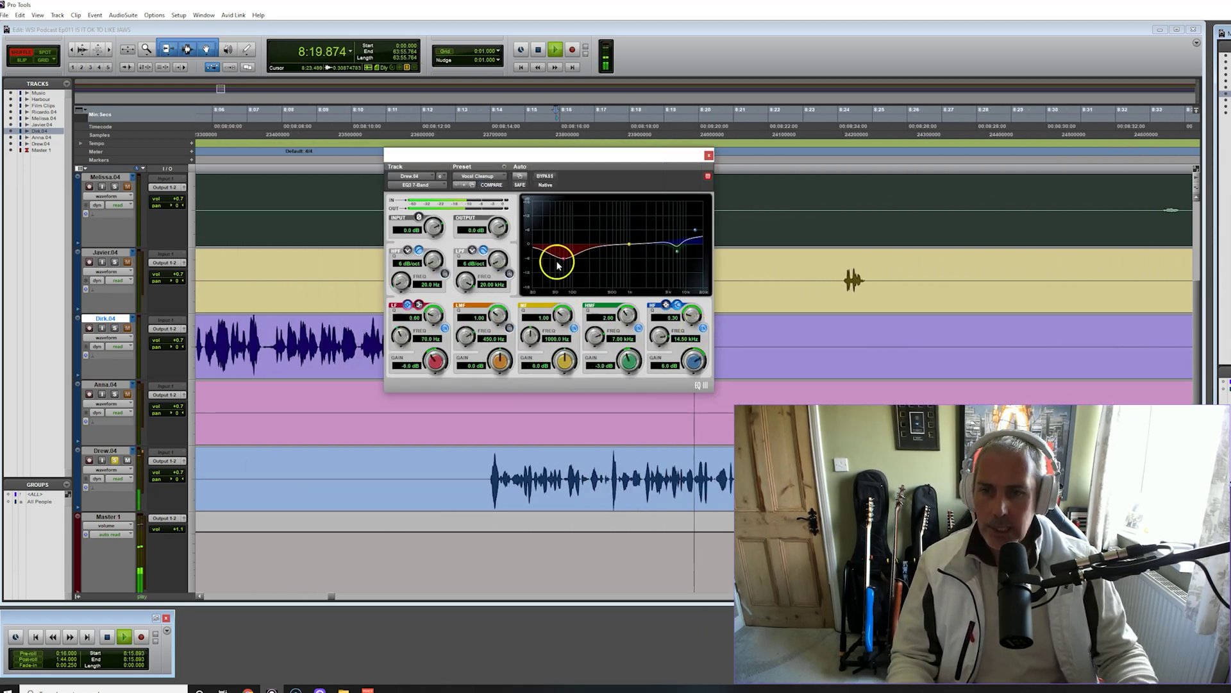
left_click_drag(551, 261, 578, 261)
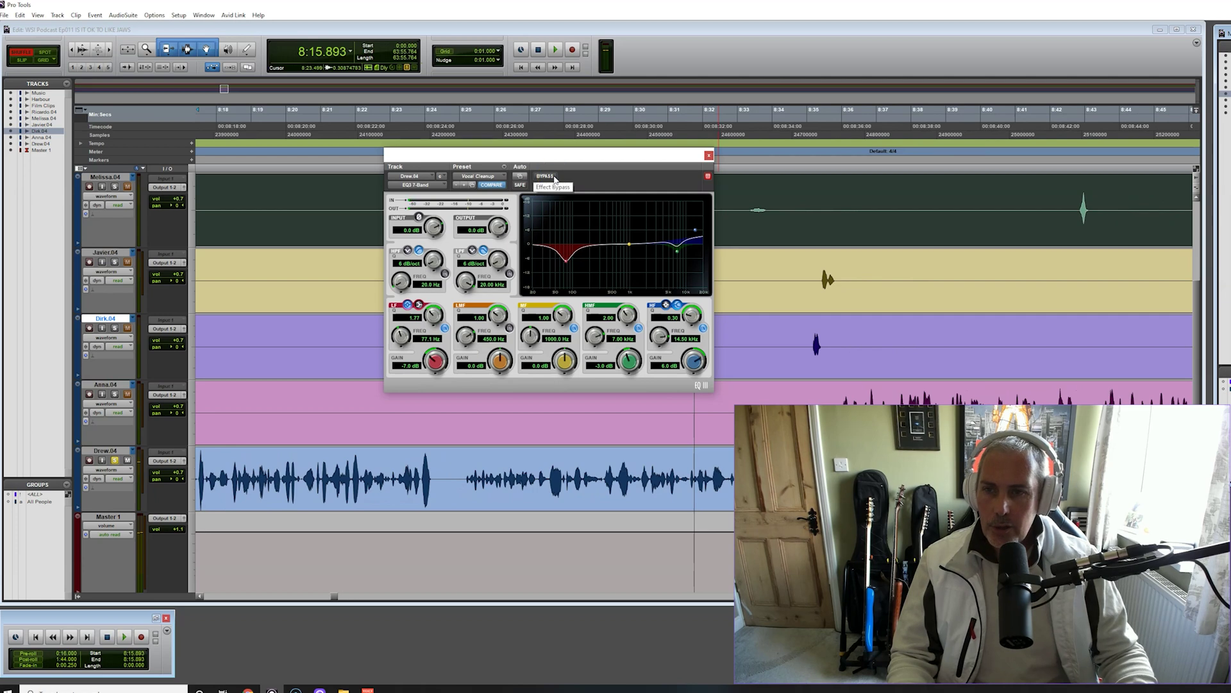
left_click(544, 177)
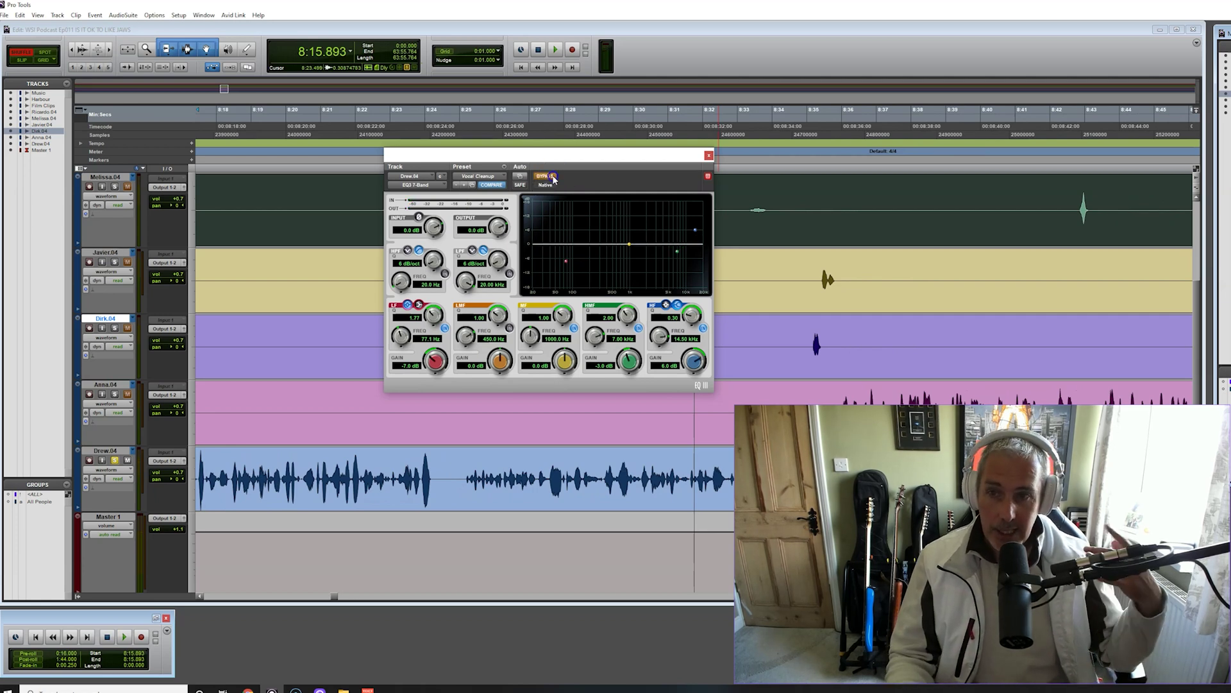
key("space")
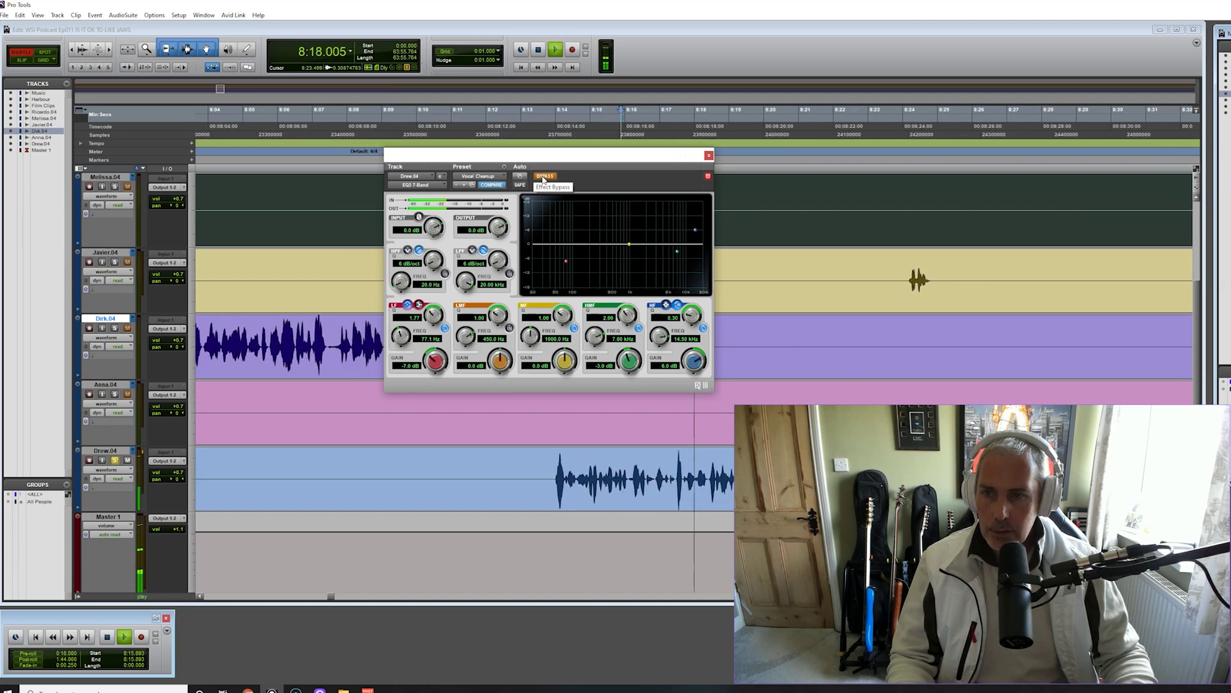
left_click(544, 177)
left_click_drag(564, 258, 570, 205)
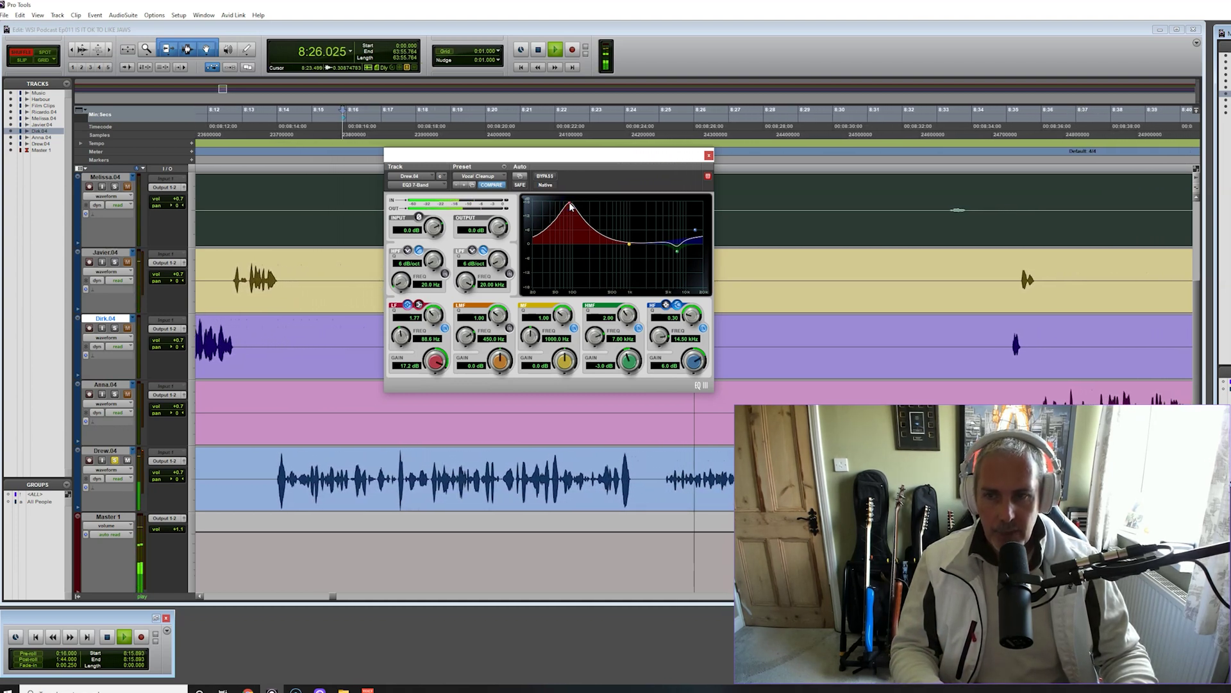
left_click_drag(570, 205, 572, 267)
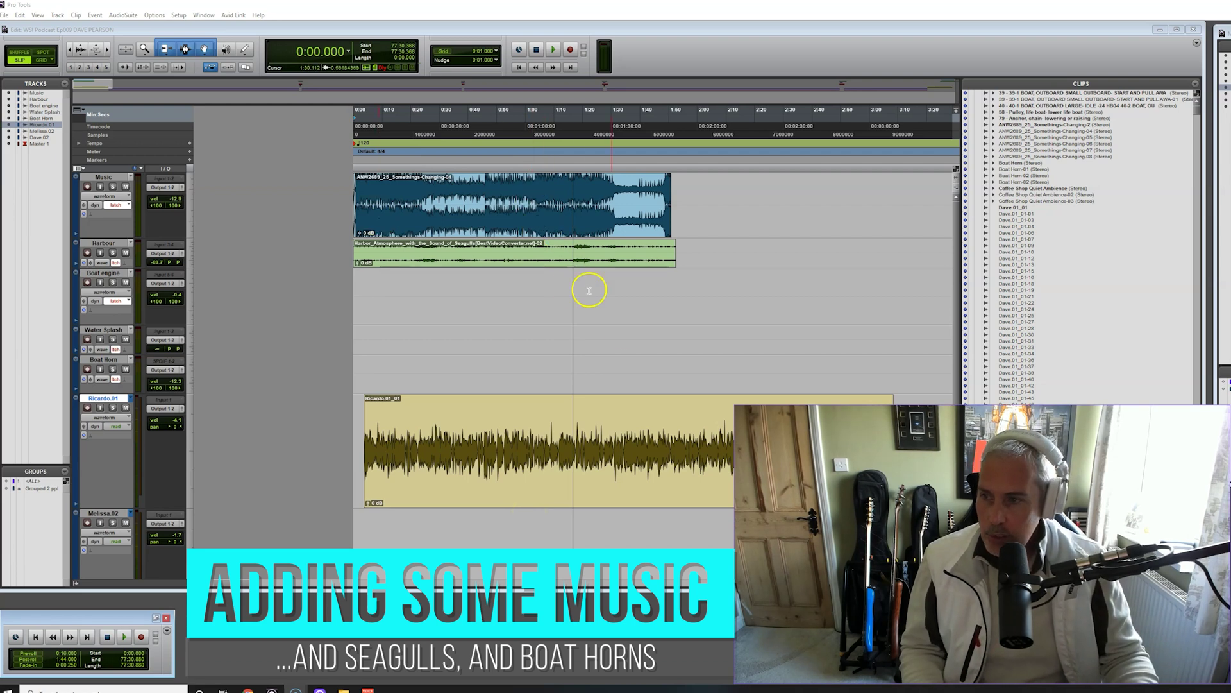
Play the session, move the Harbour seagull and Music clips later, and select ANW2689_25_Somethings-Changing-2
left_click(956, 569)
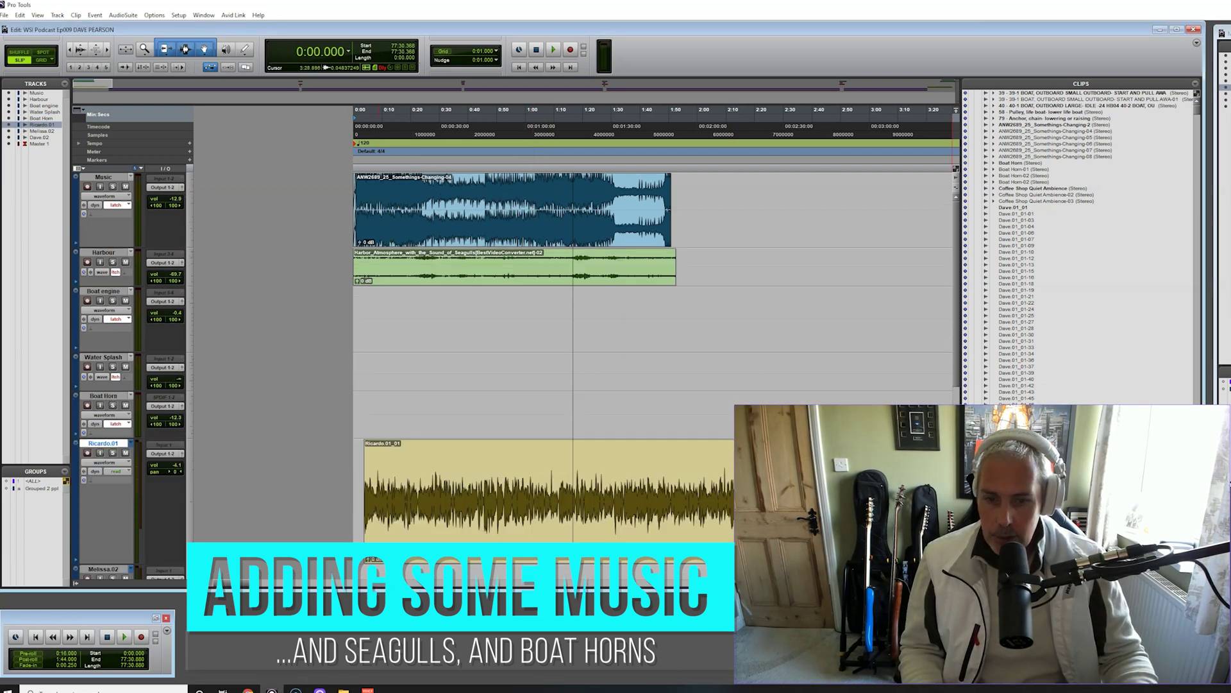
left_click(556, 51)
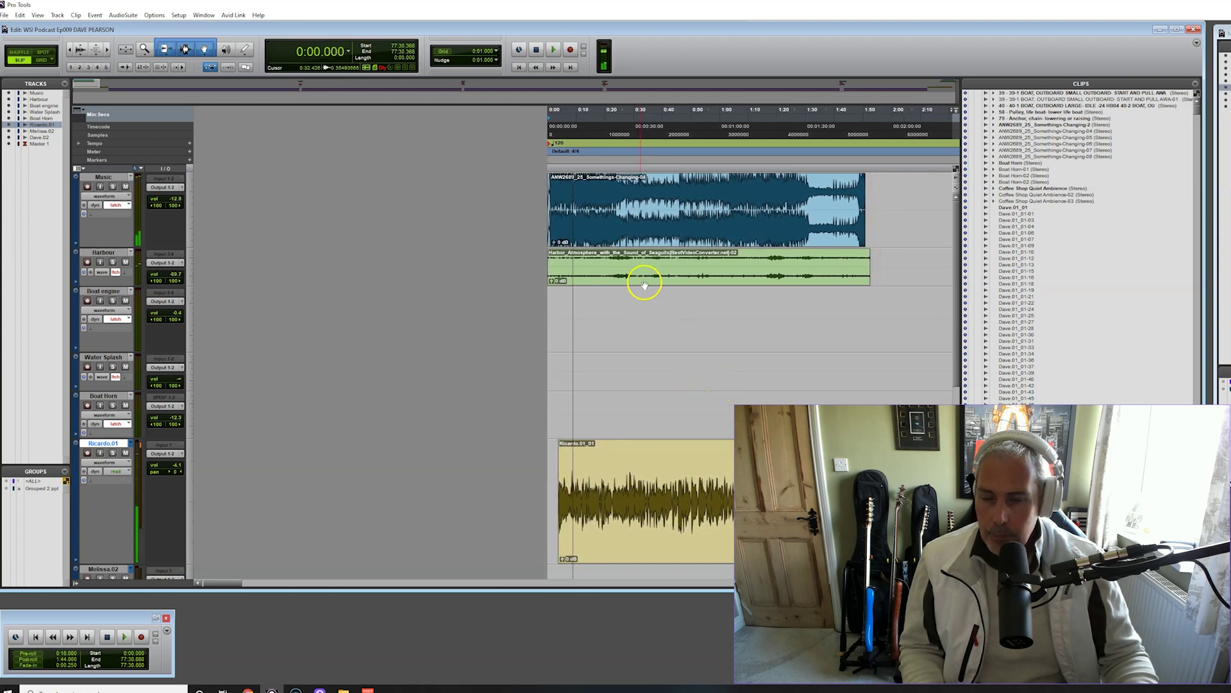
left_click_drag(615, 272, 820, 271)
left_click_drag(609, 226, 806, 225)
scroll(1039, 127, "up", 2)
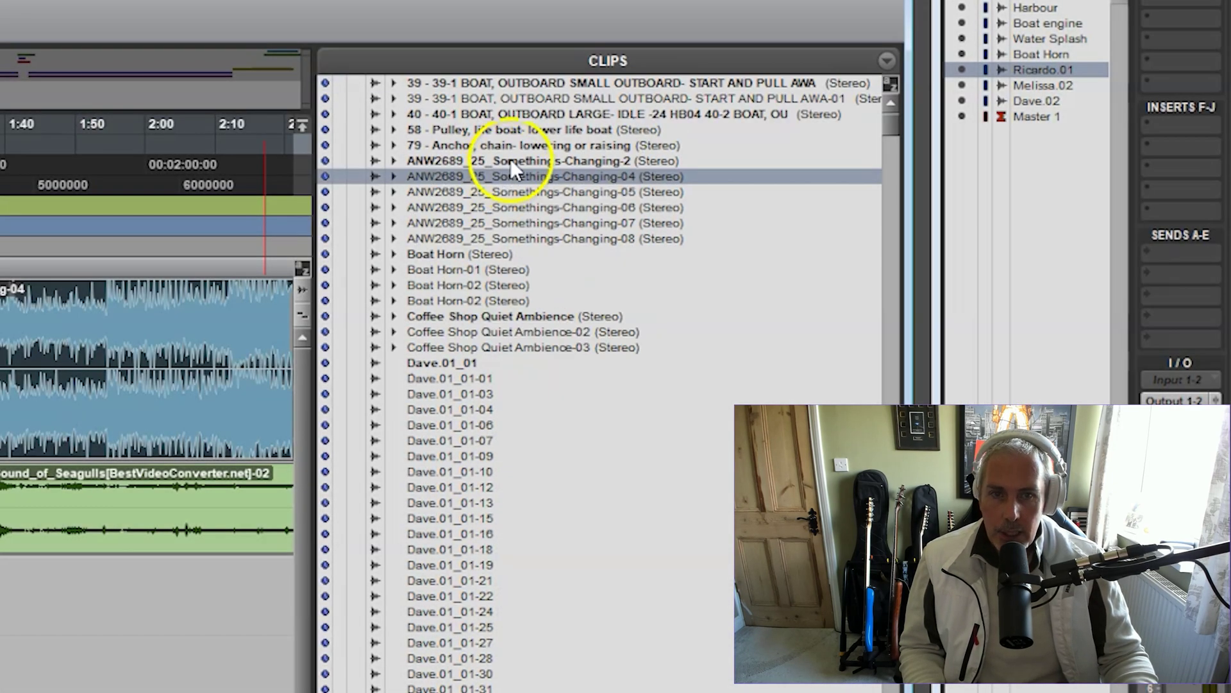
left_click(524, 160)
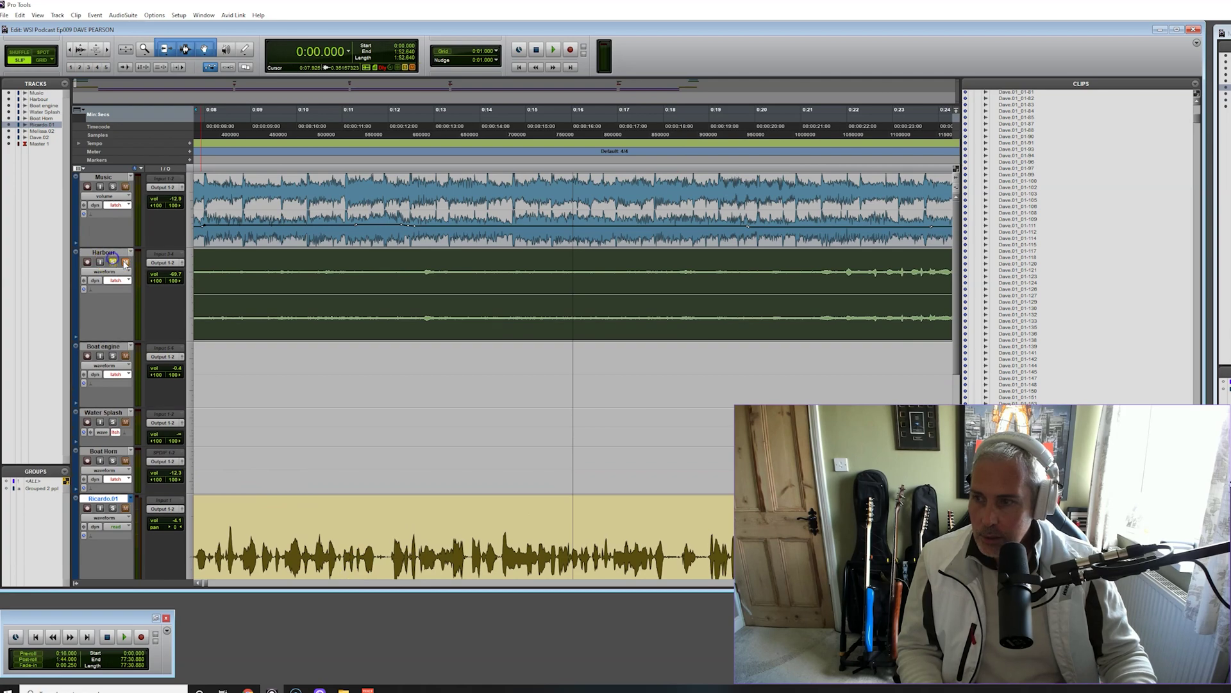
Switch the Harbour track's view from waveform to volume automation during playback
left_click_drag(205, 583, 193, 589)
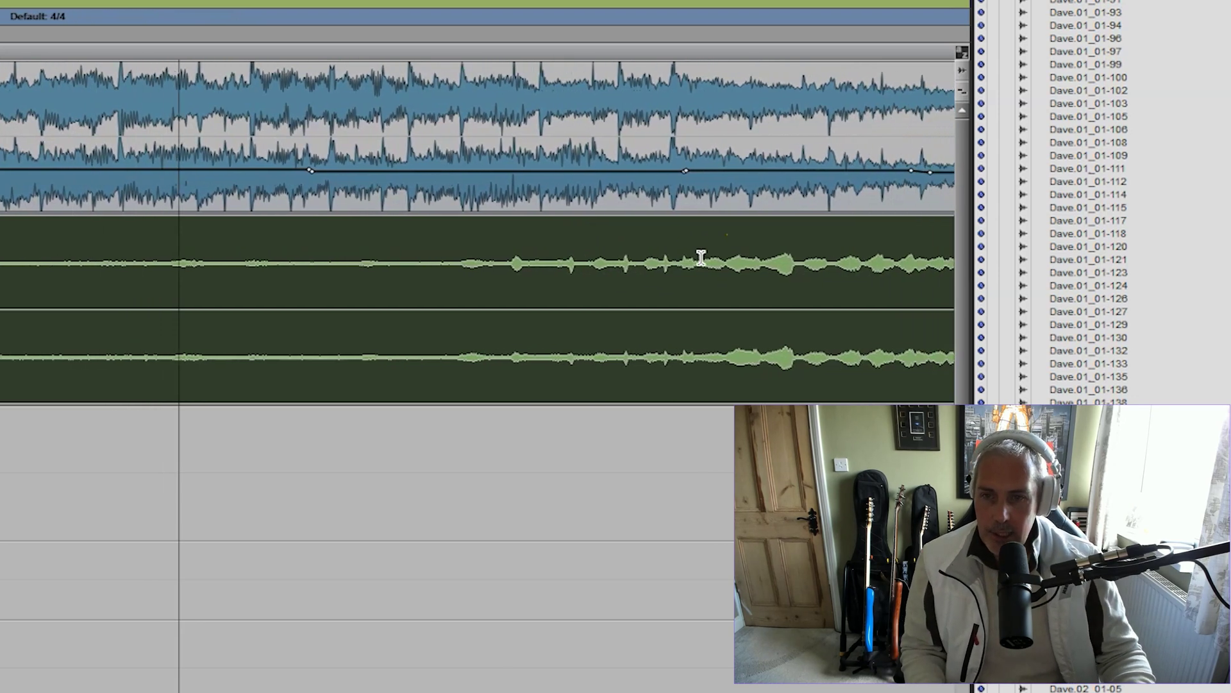
left_click(692, 289)
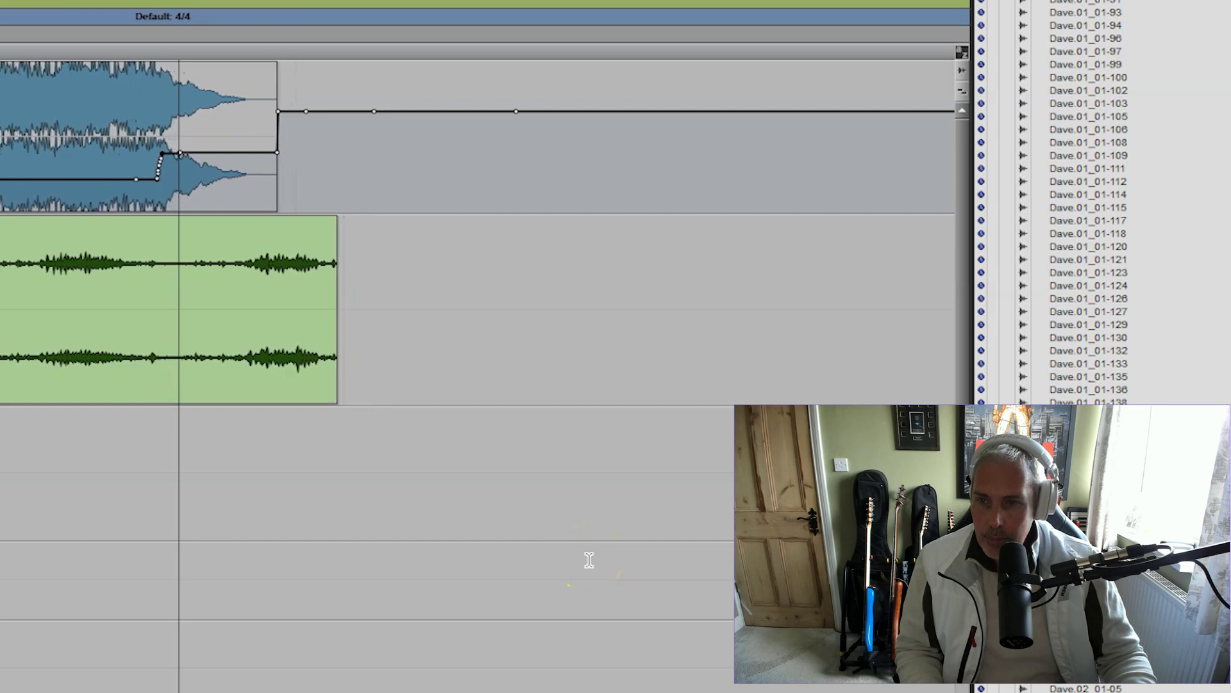
left_click(456, 622)
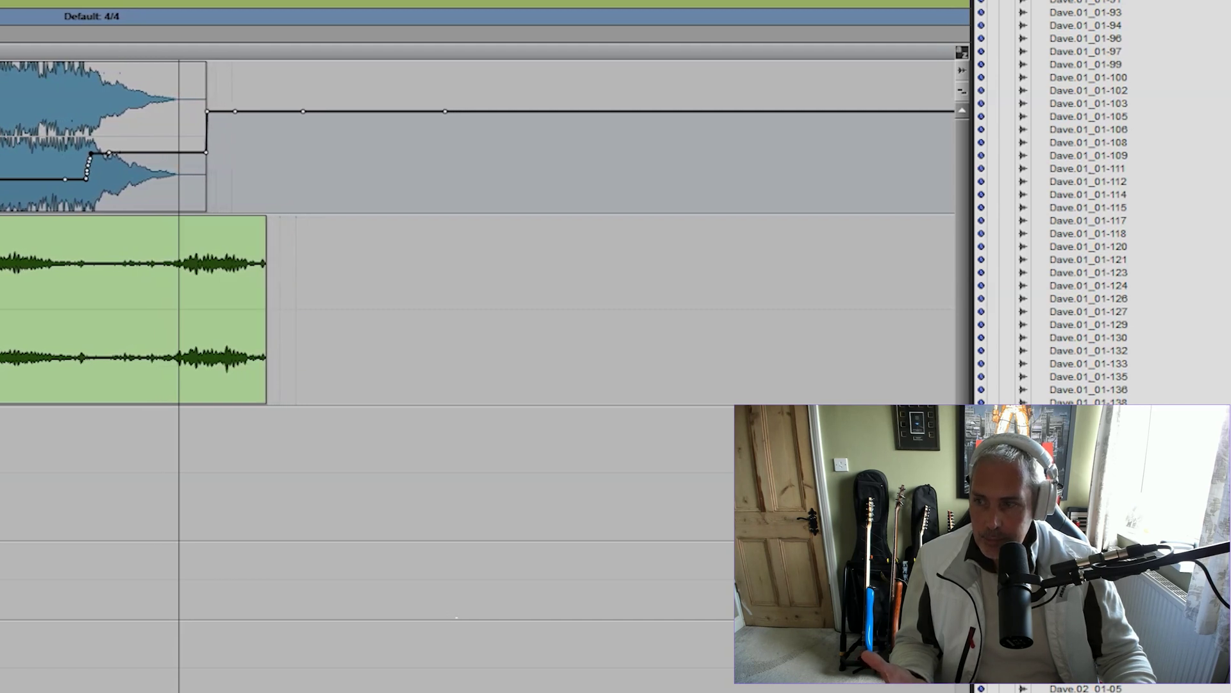
left_click(0, 321)
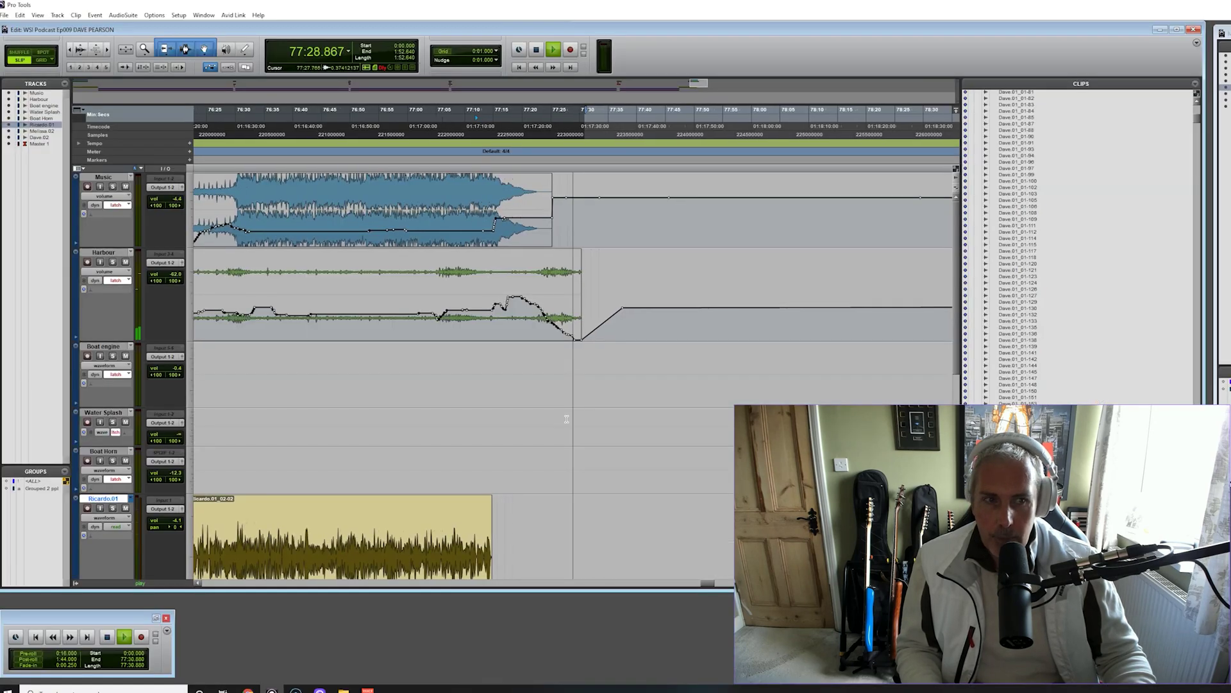
Stop playback, zoom out, and navigate to the harbour and splash clips near 19:45
left_click(597, 478)
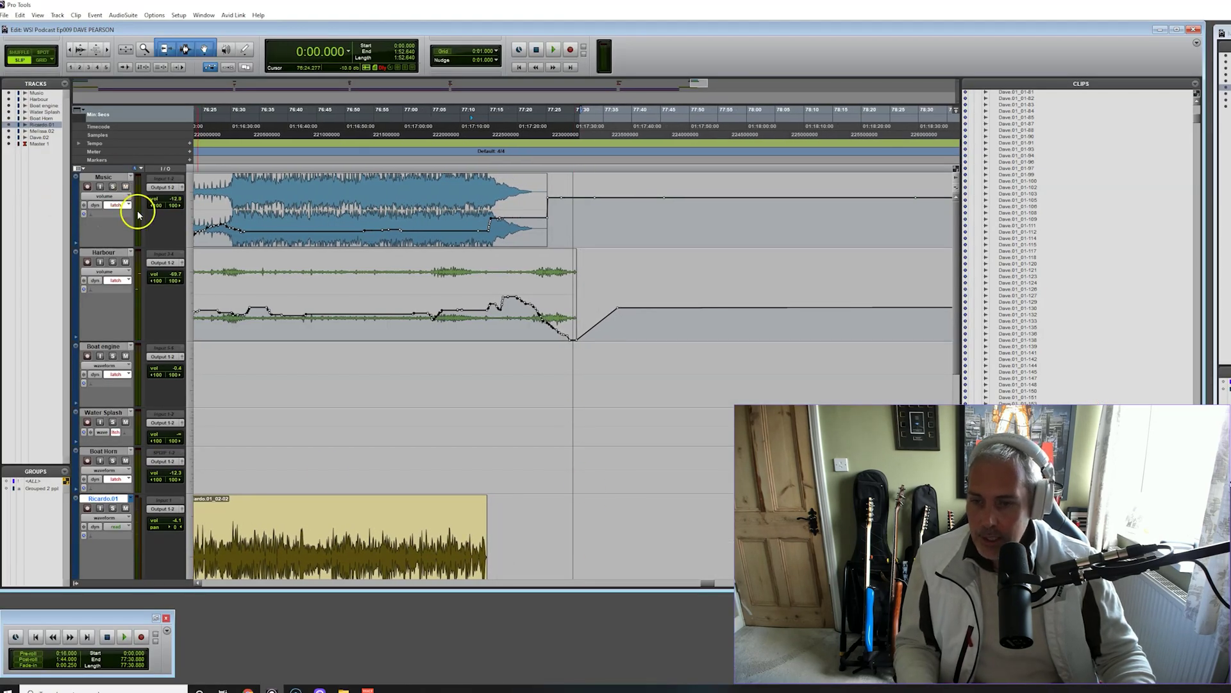
left_click_drag(706, 585, 611, 583)
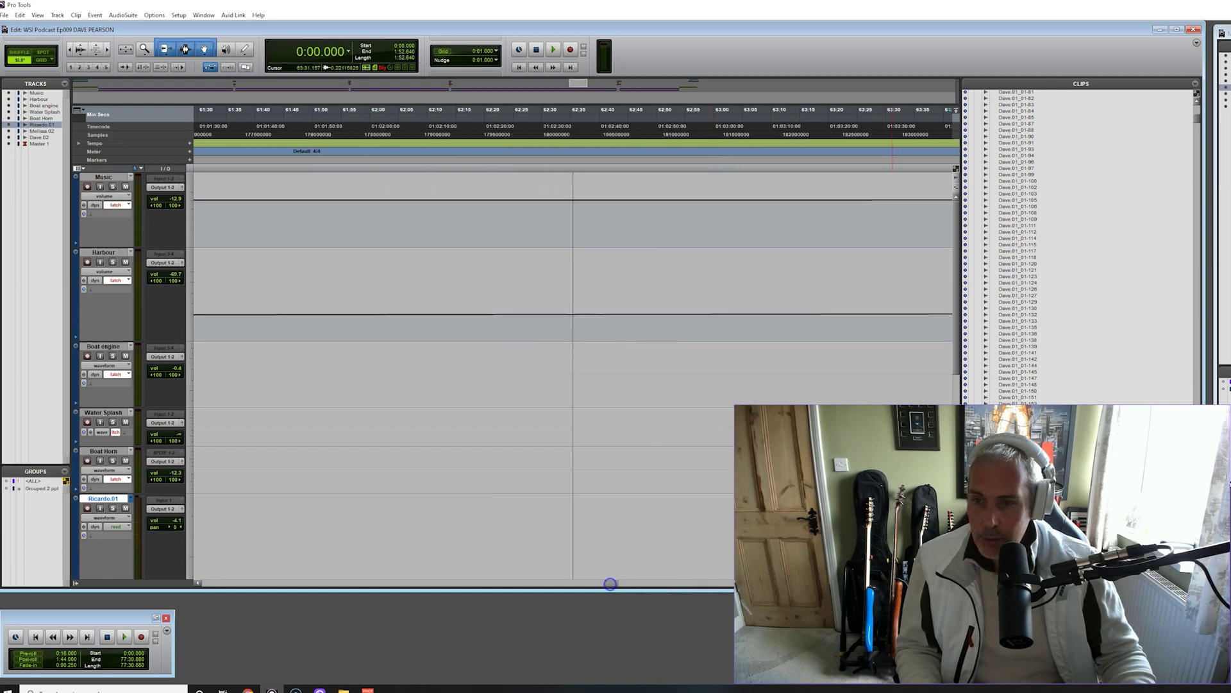
key("ctrl+bracketleft")
key("ctrl+bracketleft")
key("ctrl+bracketleft")
key("ctrl+bracketleft")
key("ctrl+bracketleft")
key("ctrl+bracketleft")
key("ctrl+bracketleft")
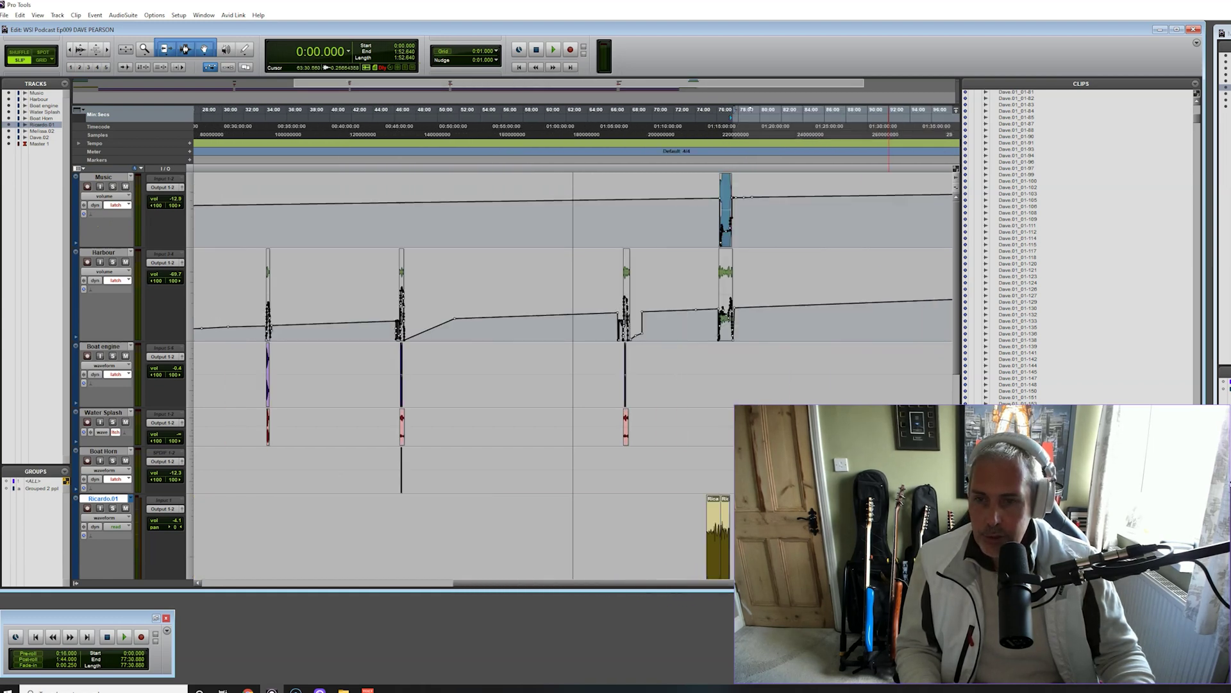
scroll(558, 430, "down", 5)
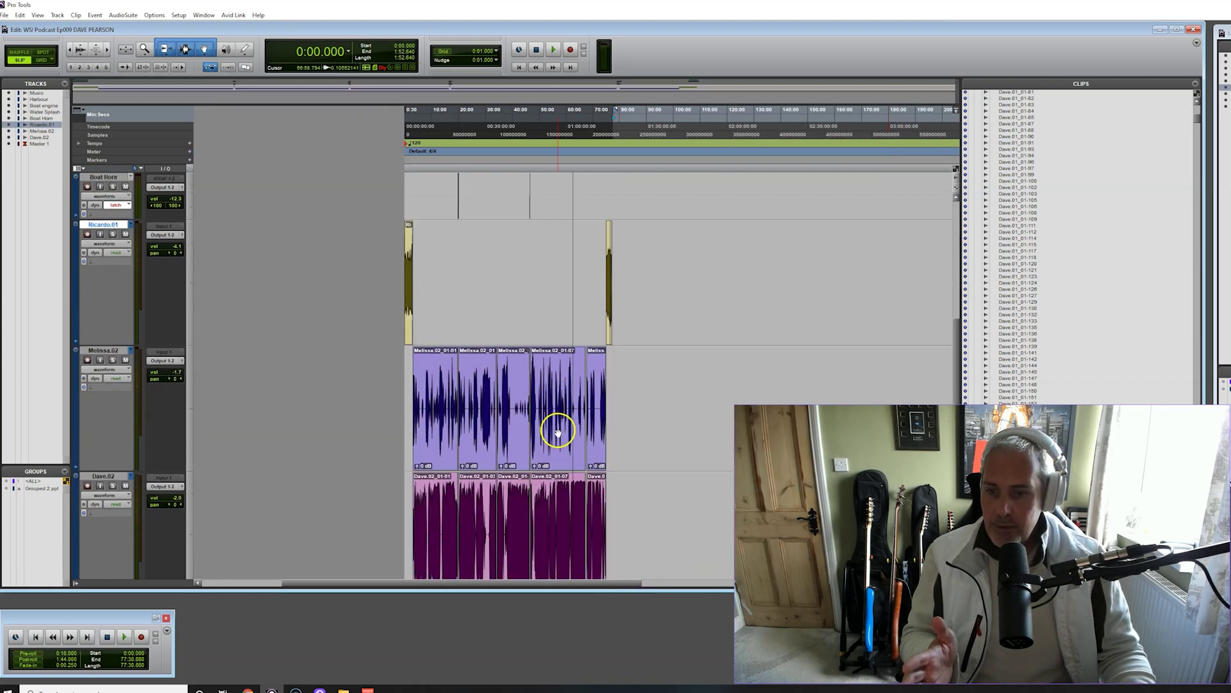
key("ctrl+bracketright")
key("ctrl+bracketright")
key("ctrl+bracketright")
key("ctrl+bracketright")
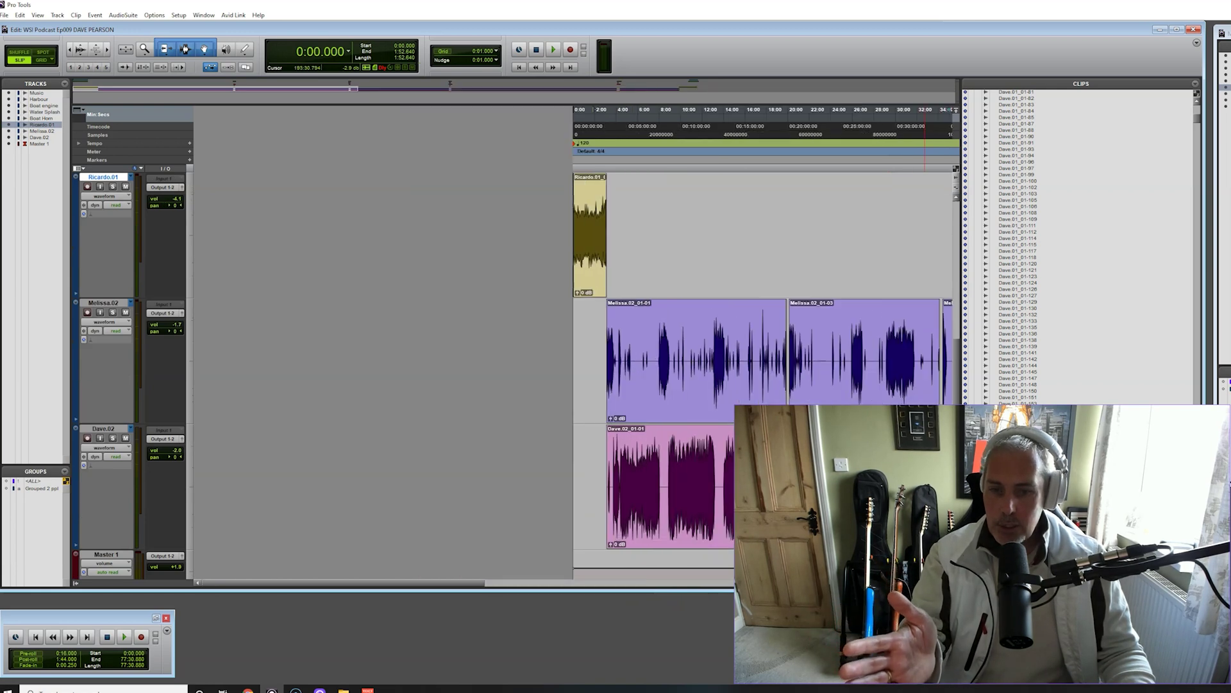
left_click_drag(293, 586, 411, 590)
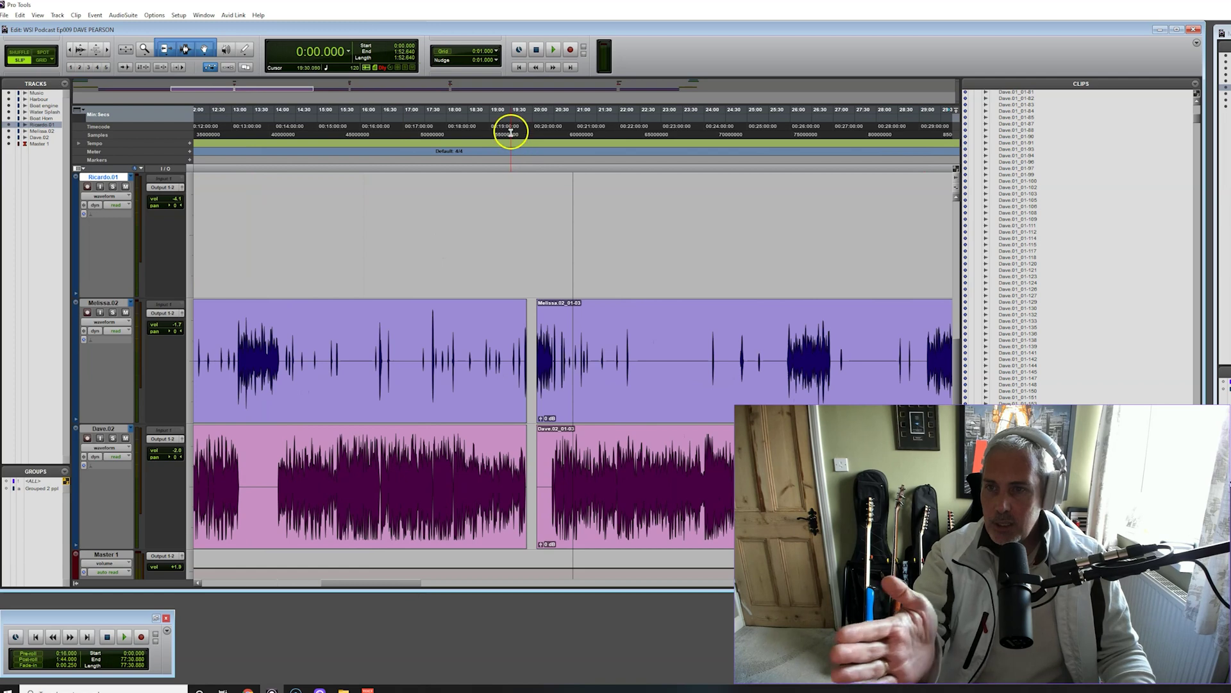
scroll(518, 206, "up", 5)
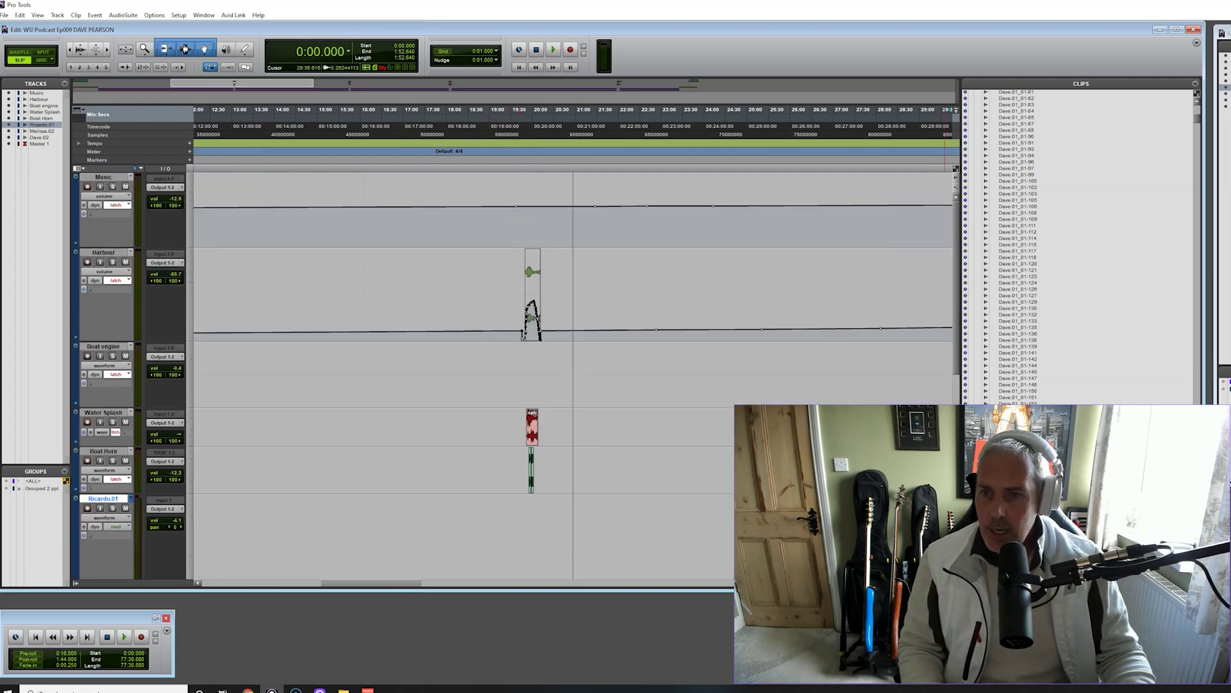
key("ctrl+bracketright")
key("ctrl+bracketright")
key("ctrl+bracketright")
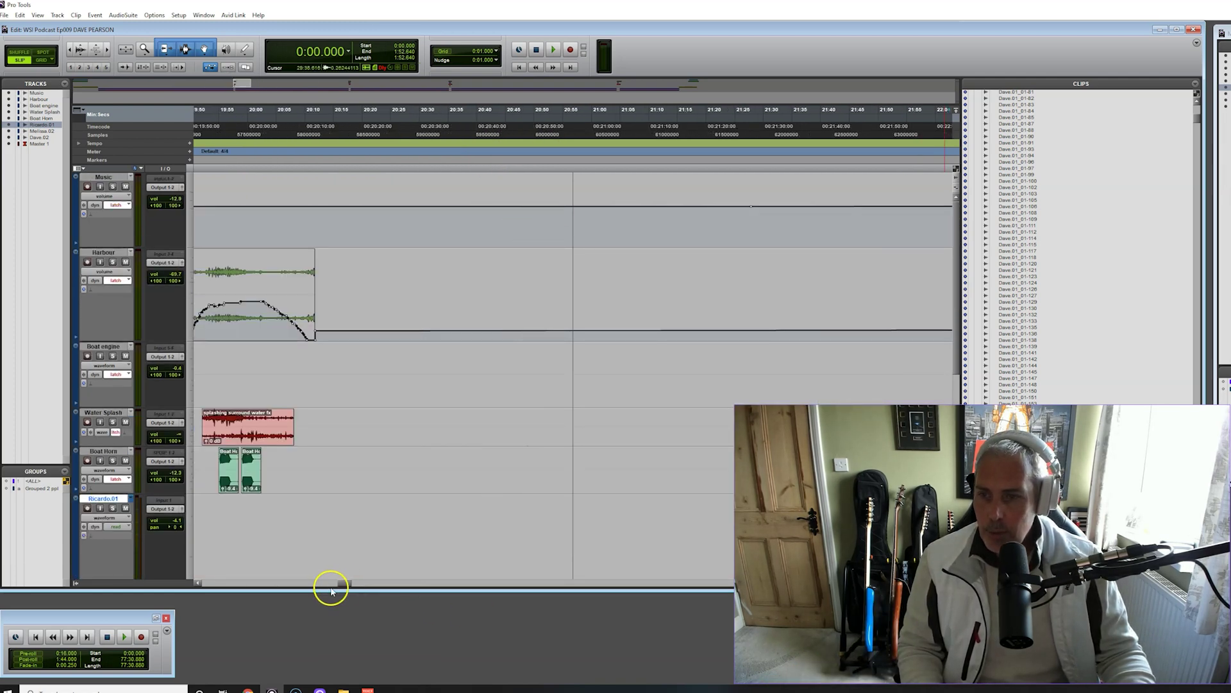
Zoom in on the harbour, splash and boat horn effects around 19:45–20:05 while listening, then stop
scroll(333, 585, "left", 5)
scroll(608, 460, "down", 5)
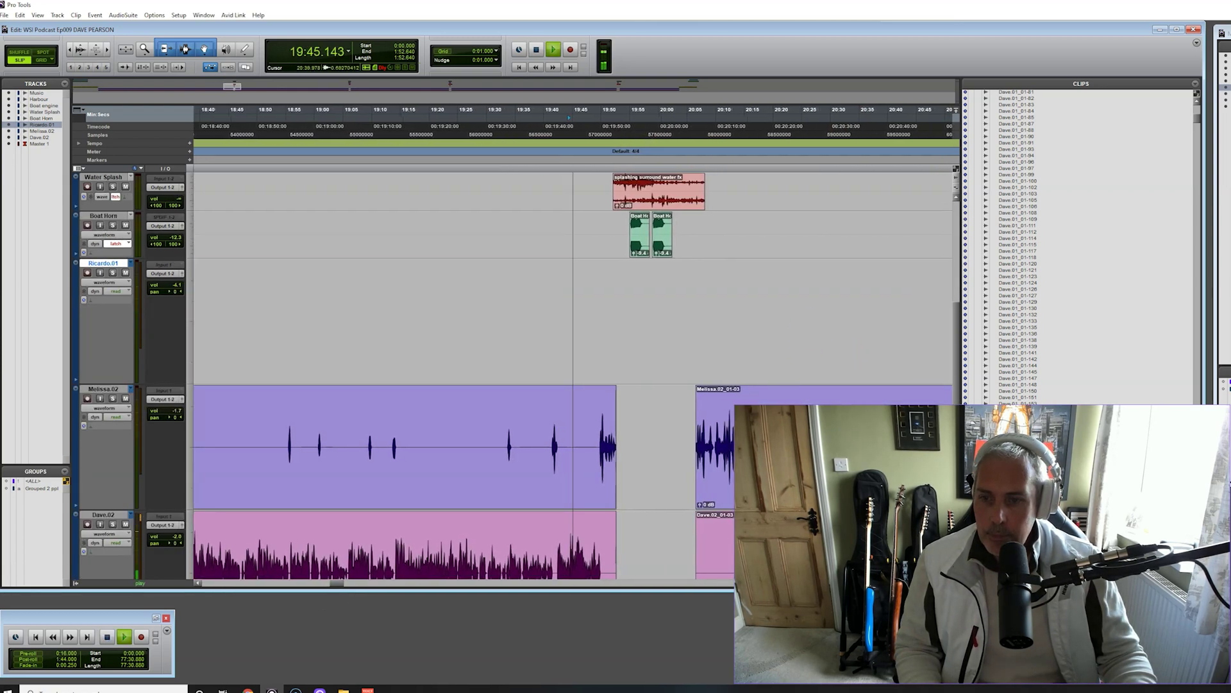
key("ctrl+bracketright")
key("ctrl+bracketright")
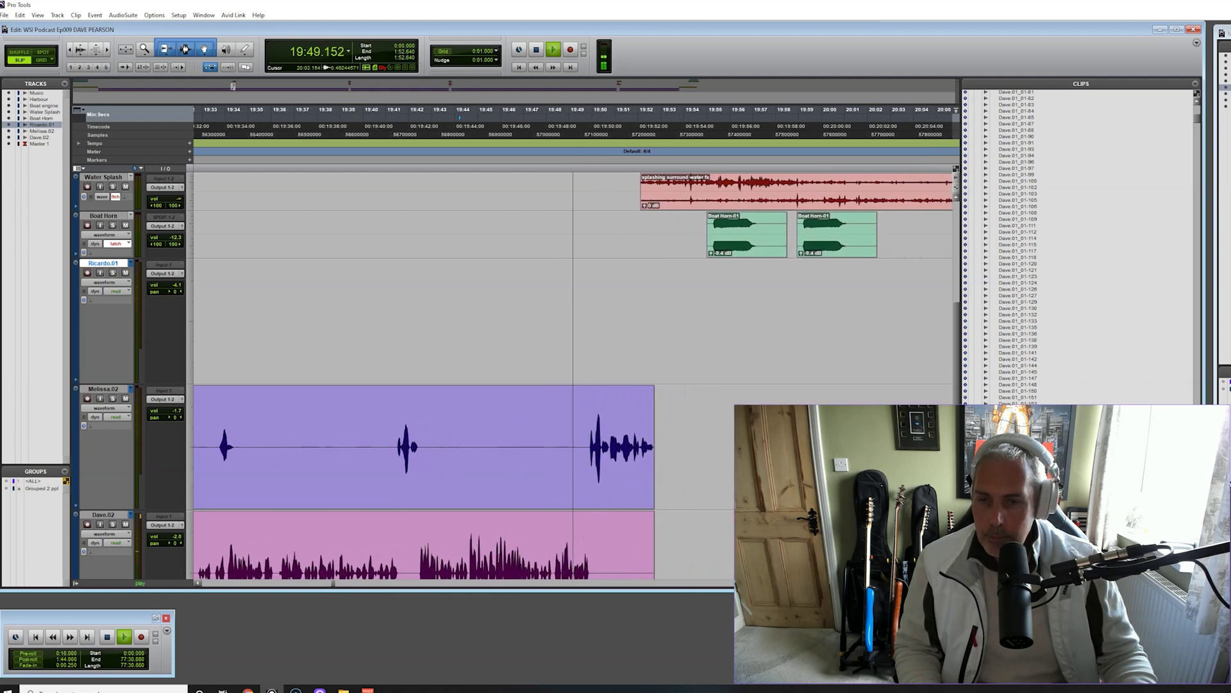
scroll(449, 378, "up", 5)
scroll(449, 378, "down", 3)
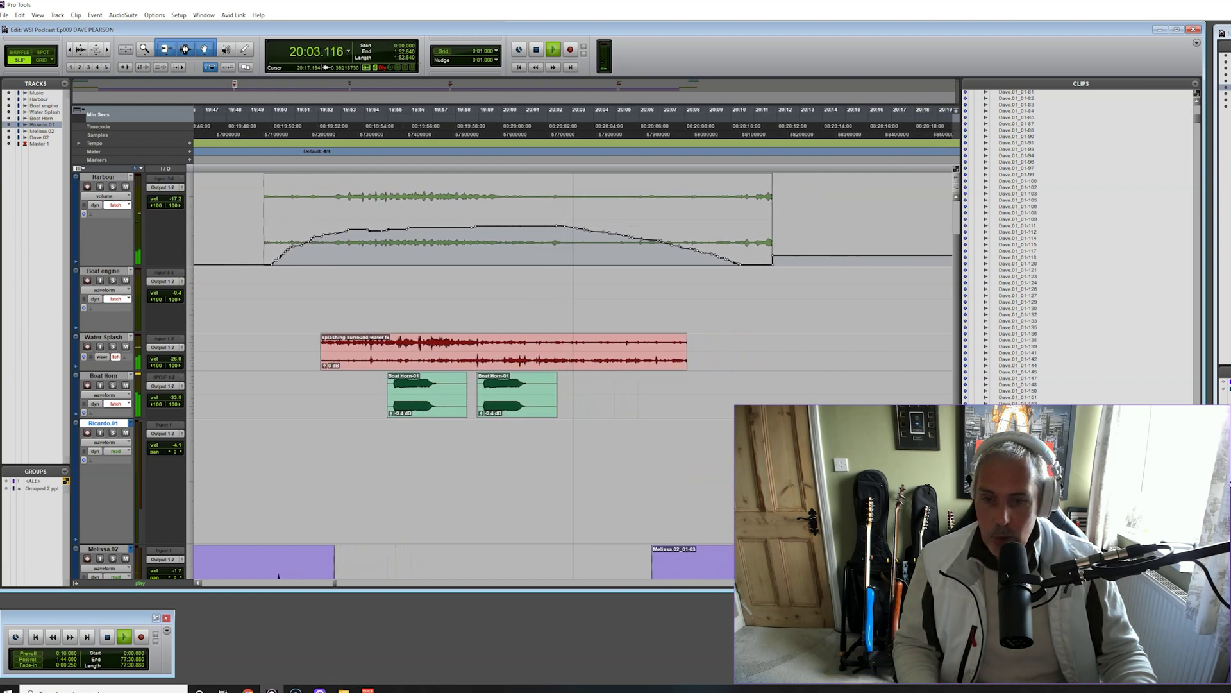
key("ctrl+bracketleft")
key("ctrl+bracketleft")
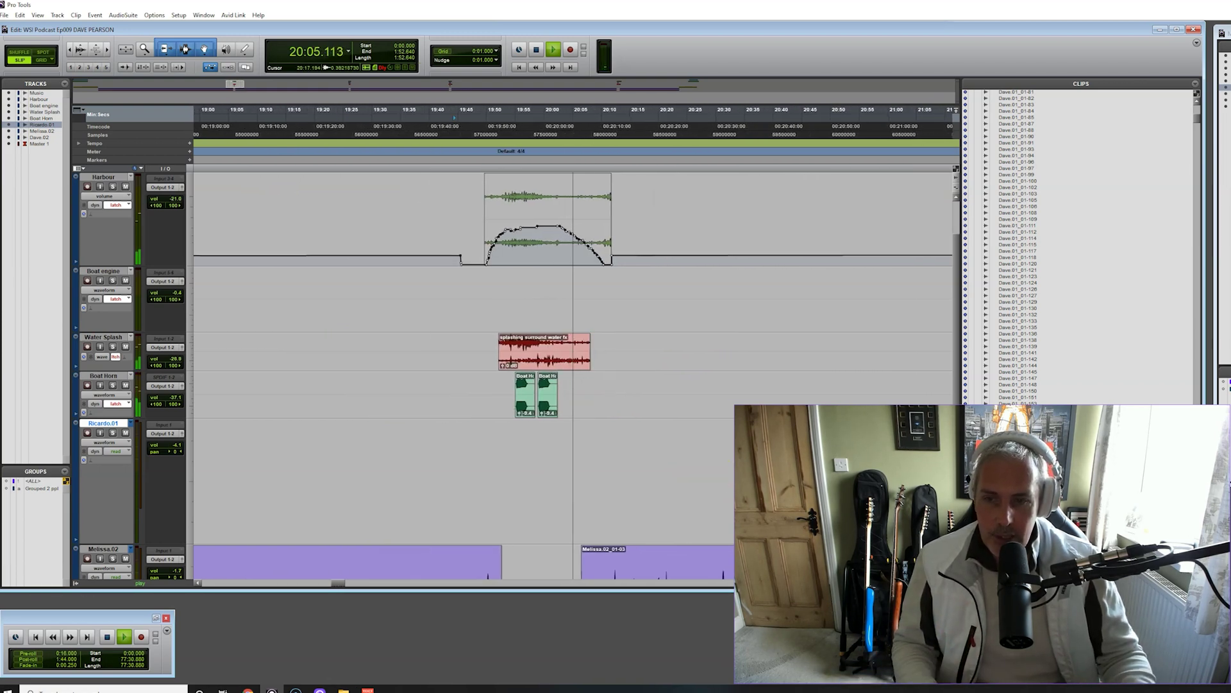
key("space")
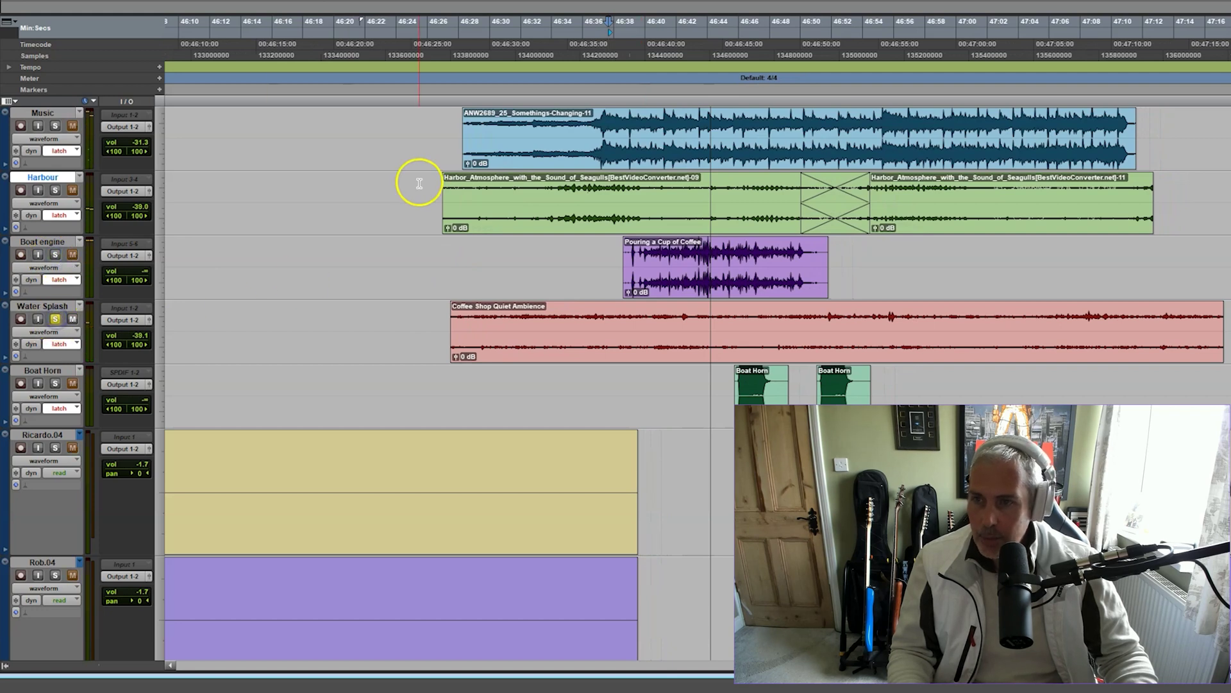
Play the 46:40 scene with Boat engine, Harbour and Music soloed to hear the effects without voices
key("space")
key("space")
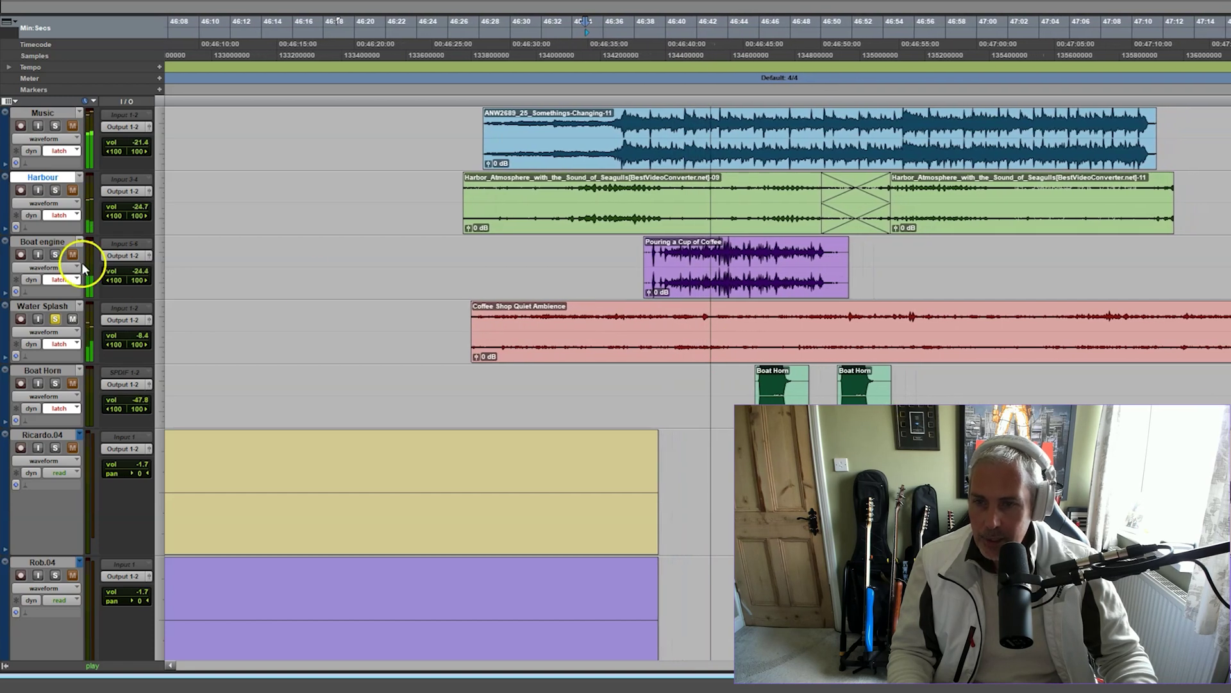
left_click(56, 255)
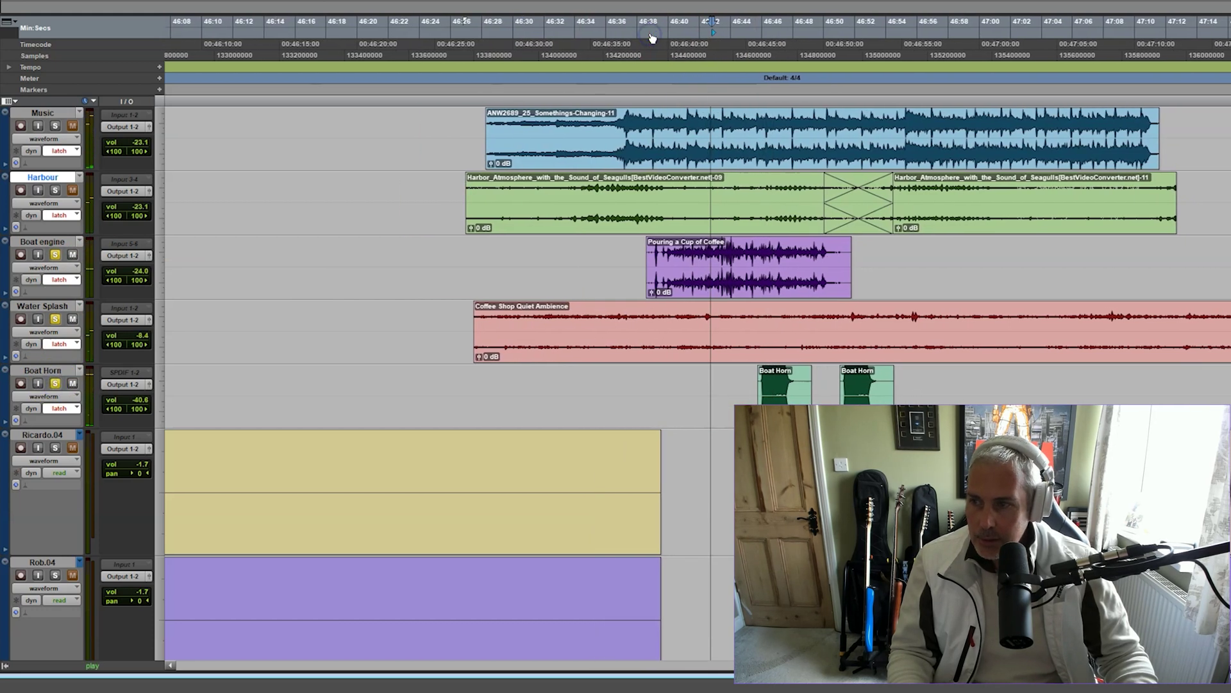
left_click(56, 190)
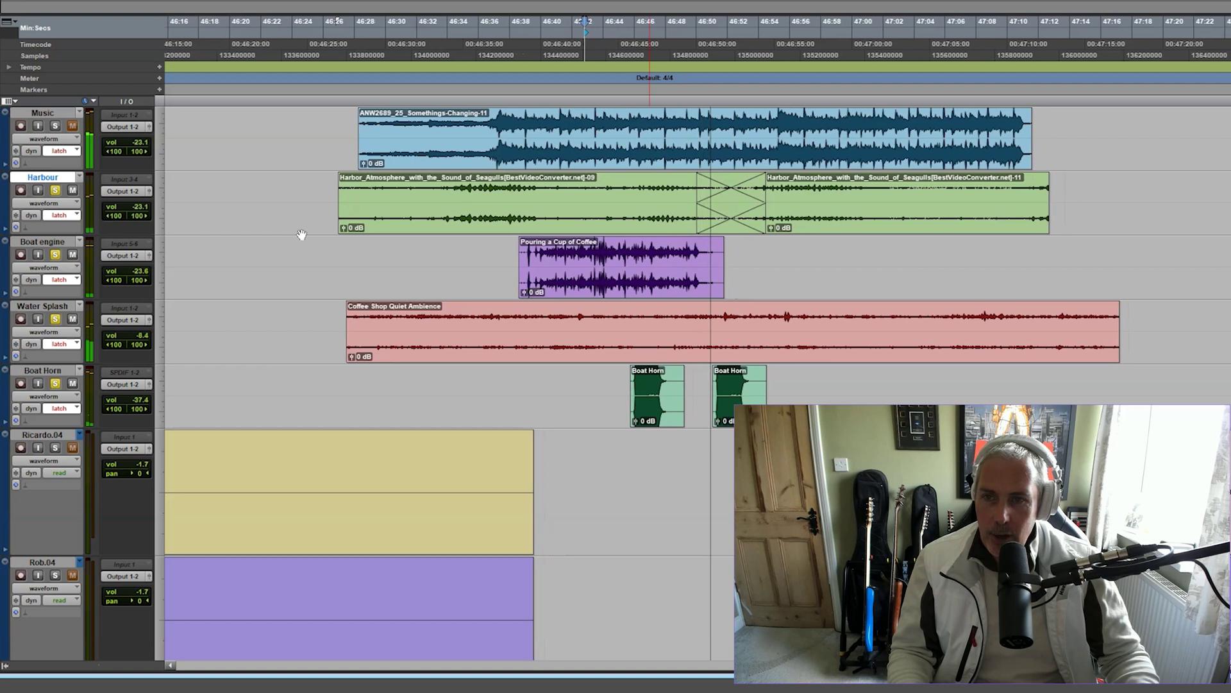
left_click(764, 129)
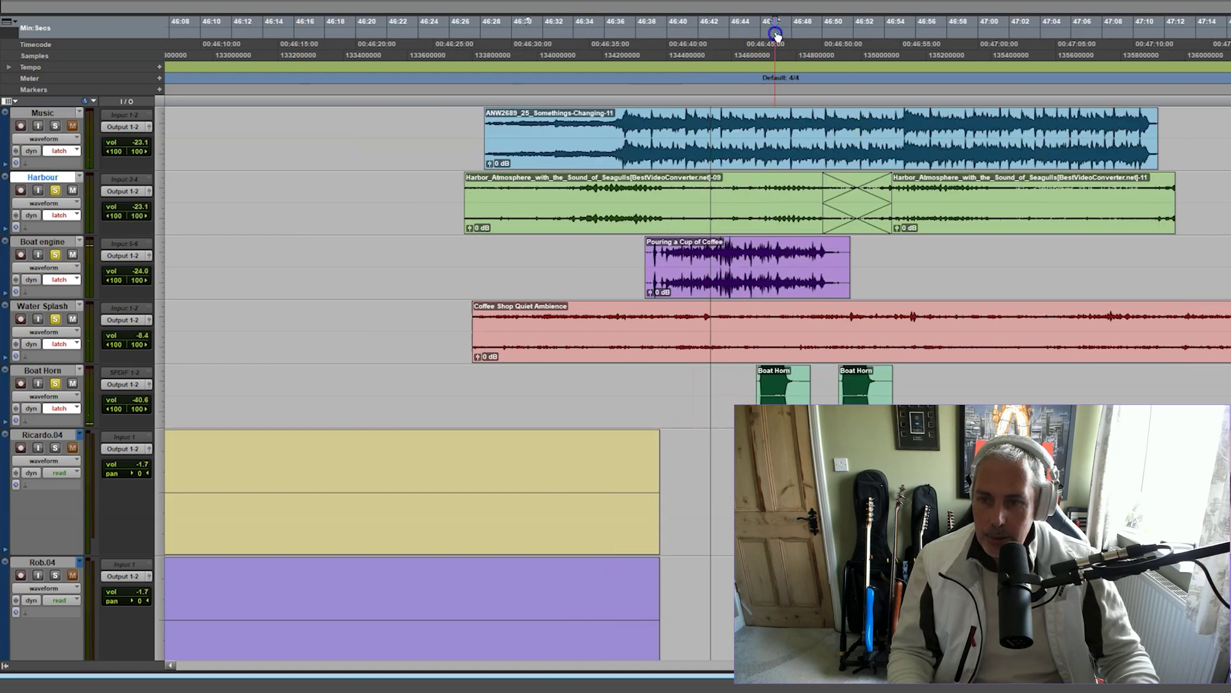
key("space")
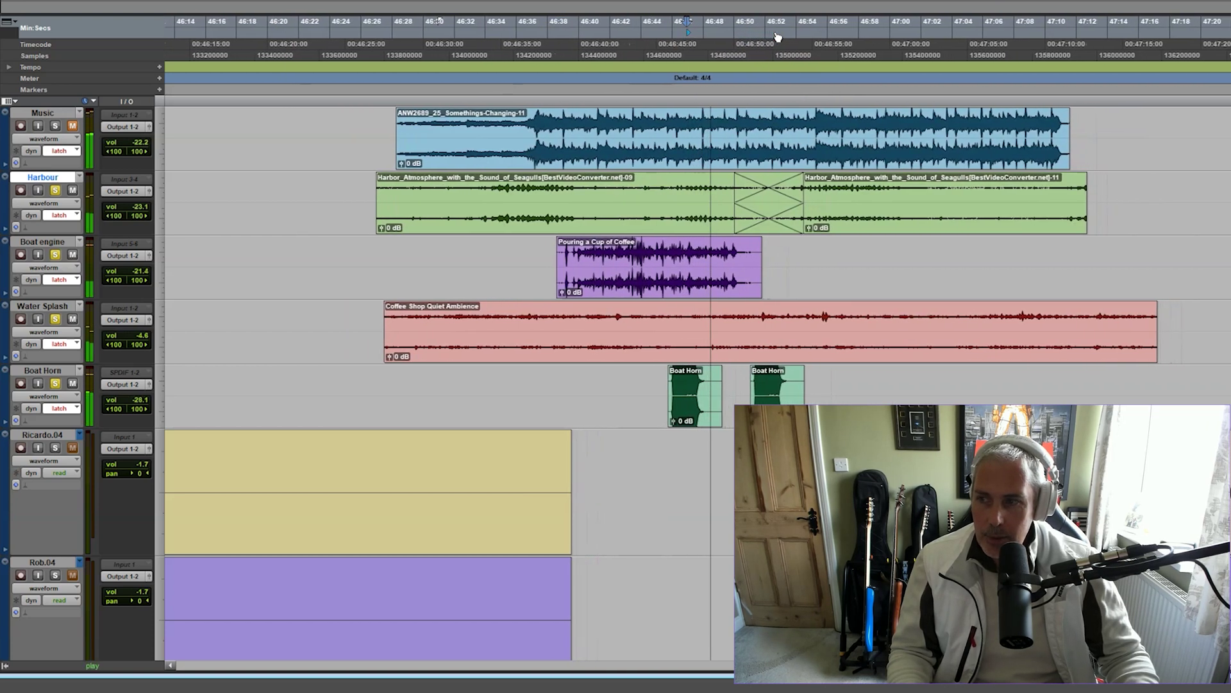
left_click(56, 126)
left_click(194, 258)
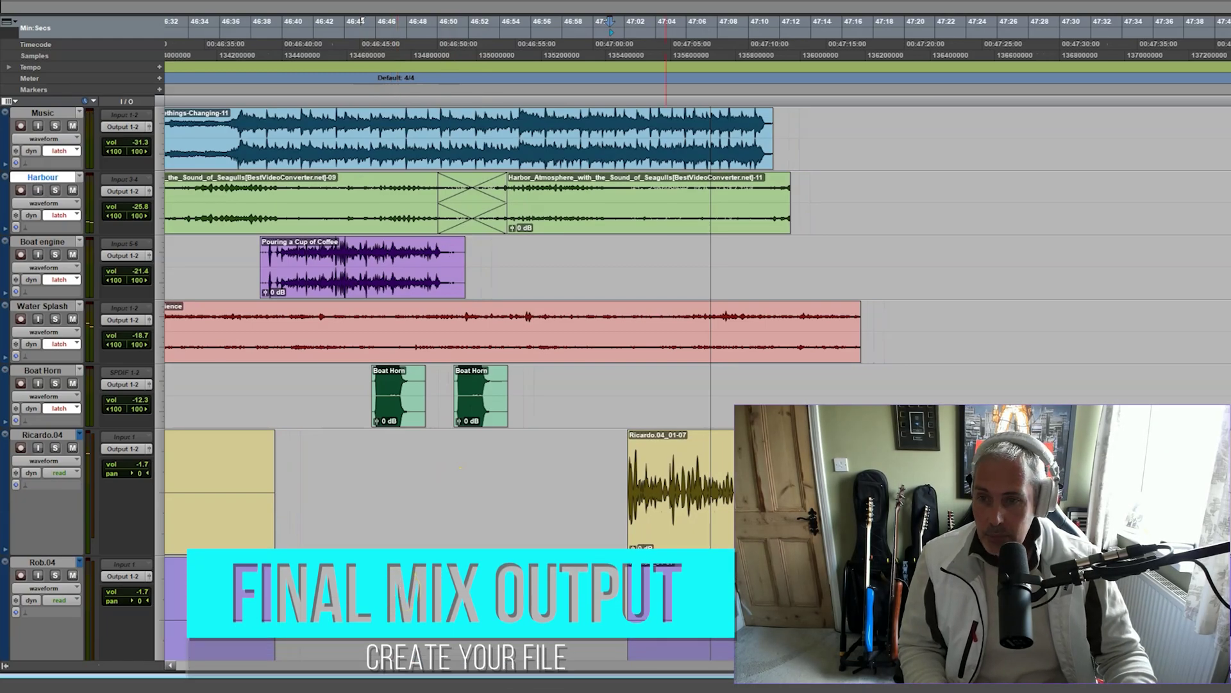
Fit the whole session in view and bring up the Bounce to Disk settings
key("r")
key("r")
key("r")
key("r")
key("r")
key("r")
key("r")
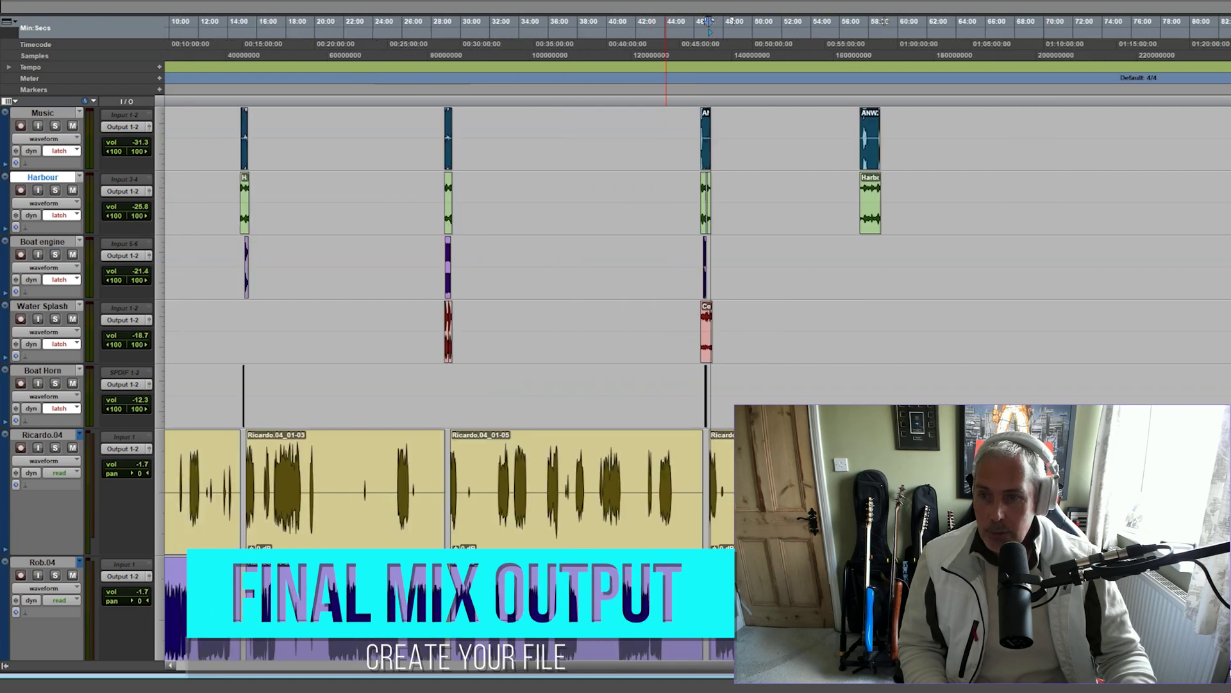
key("t")
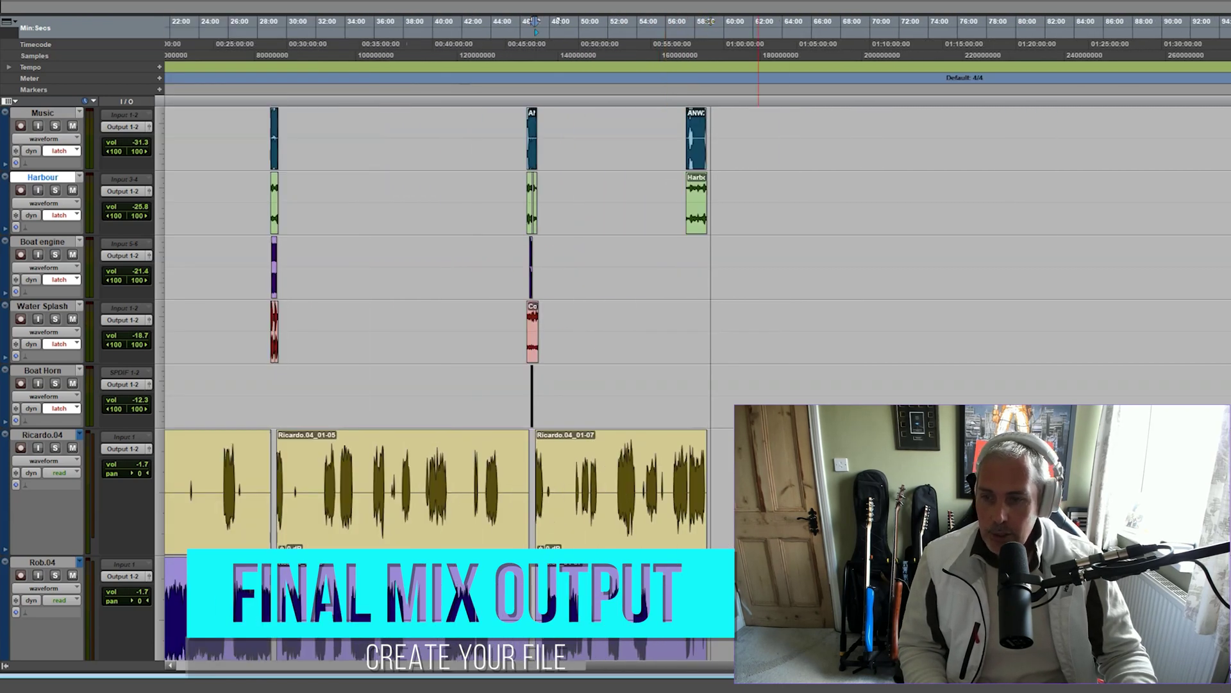
left_click_drag(882, 666, 652, 680)
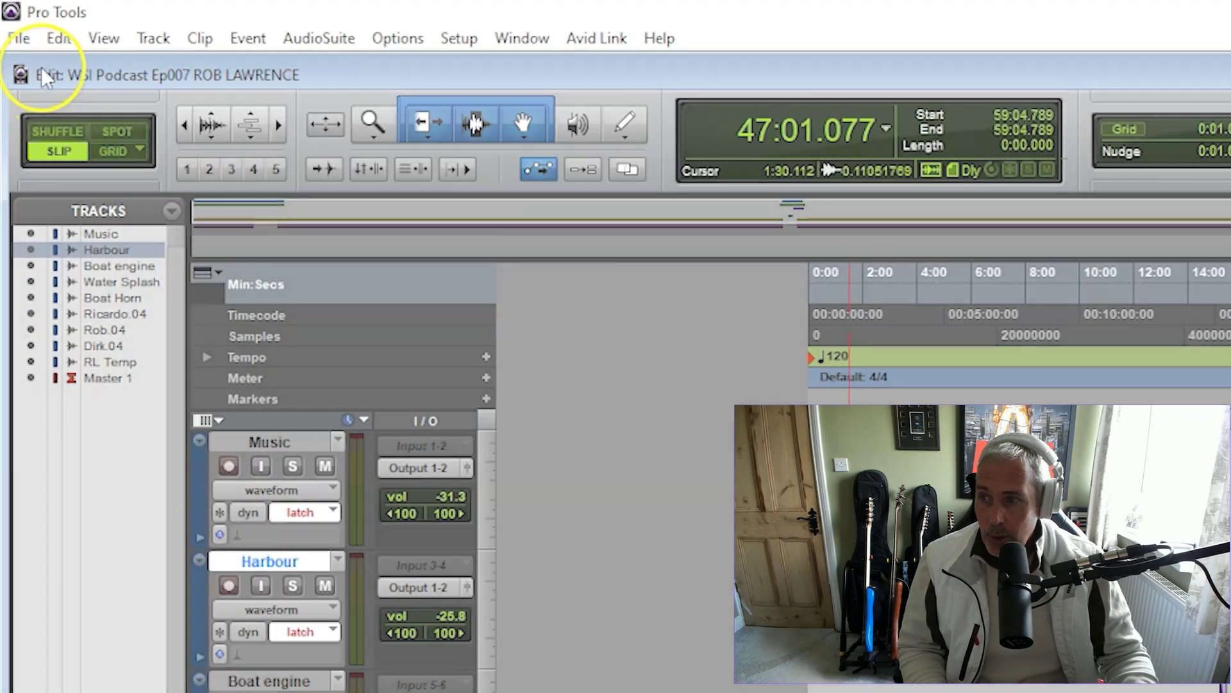
left_click(19, 38)
mouse_move(73, 371)
left_click(286, 372)
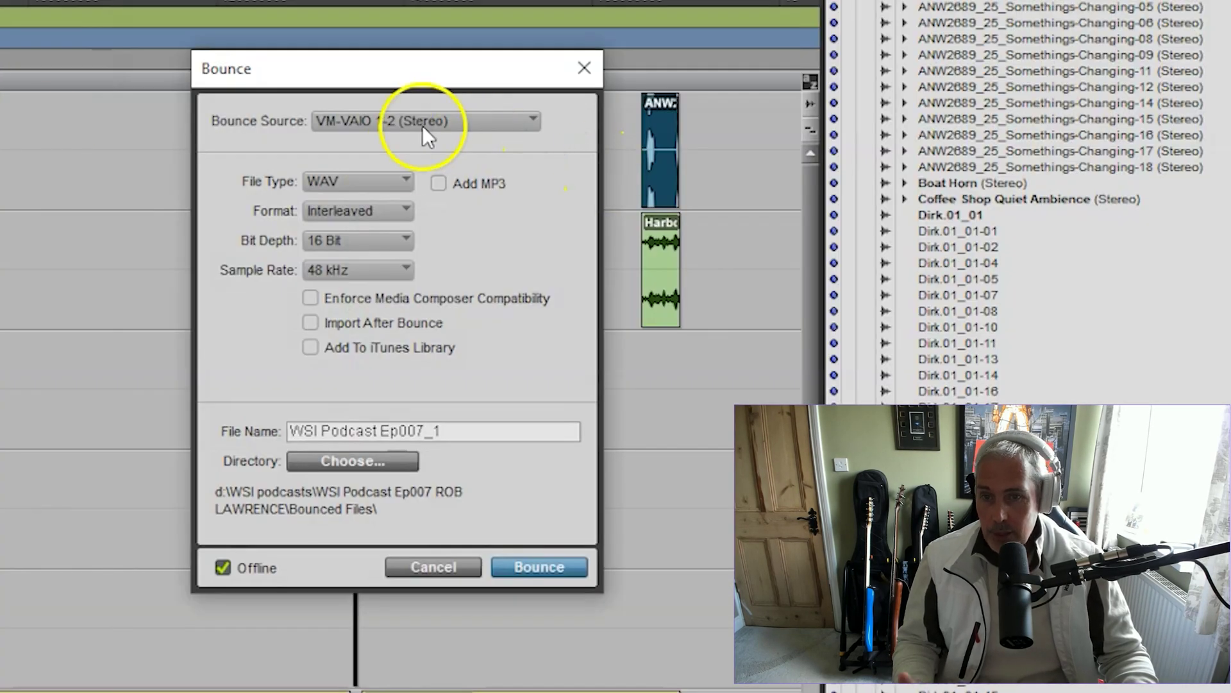
Set the bounce file type to MP3, then sign in to the podcast hosting account
left_click(370, 188)
left_click(410, 232)
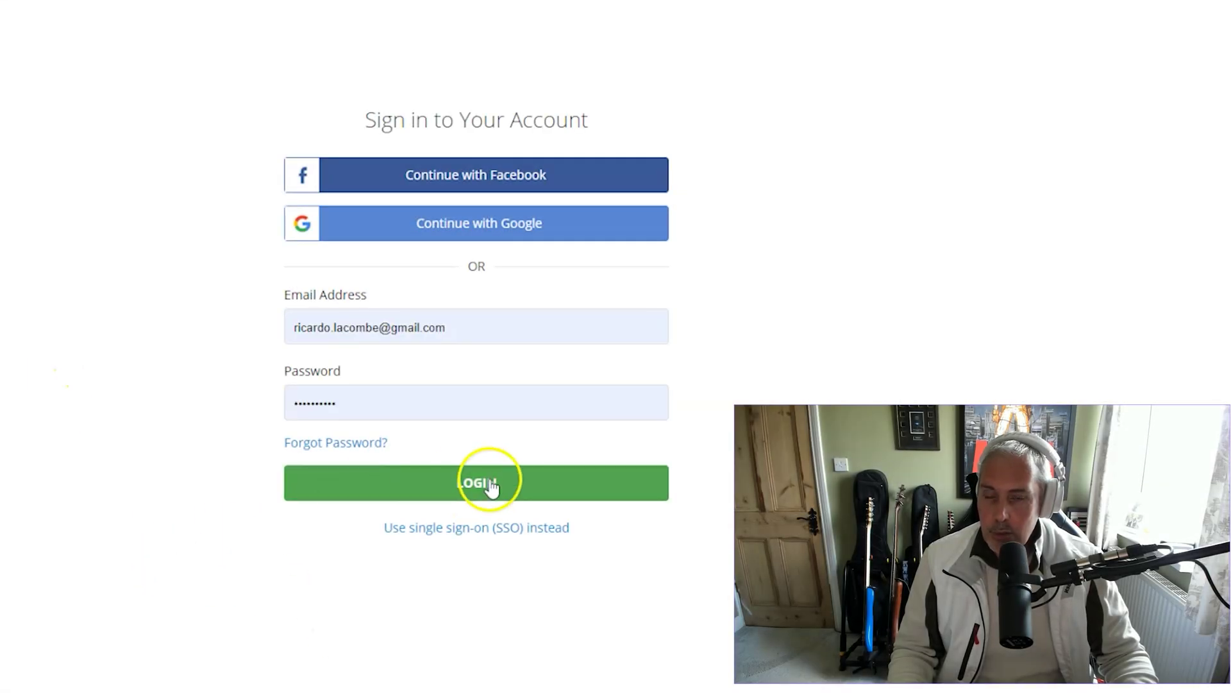
left_click(491, 486)
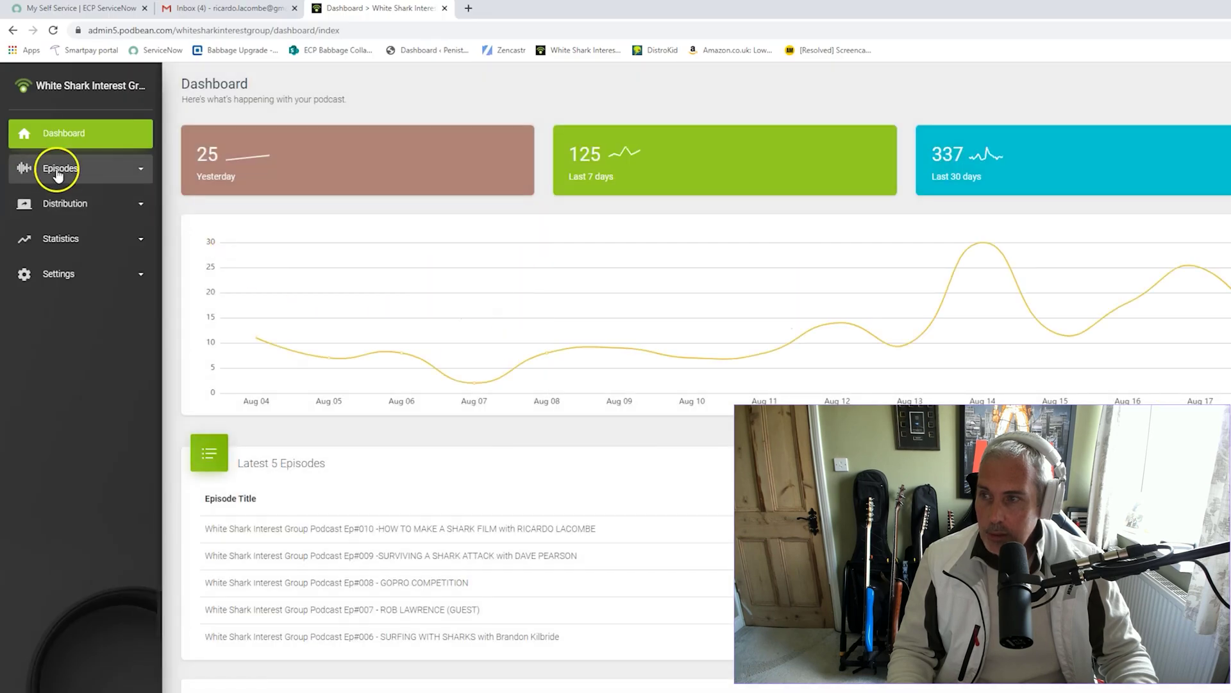
left_click(57, 169)
left_click(70, 205)
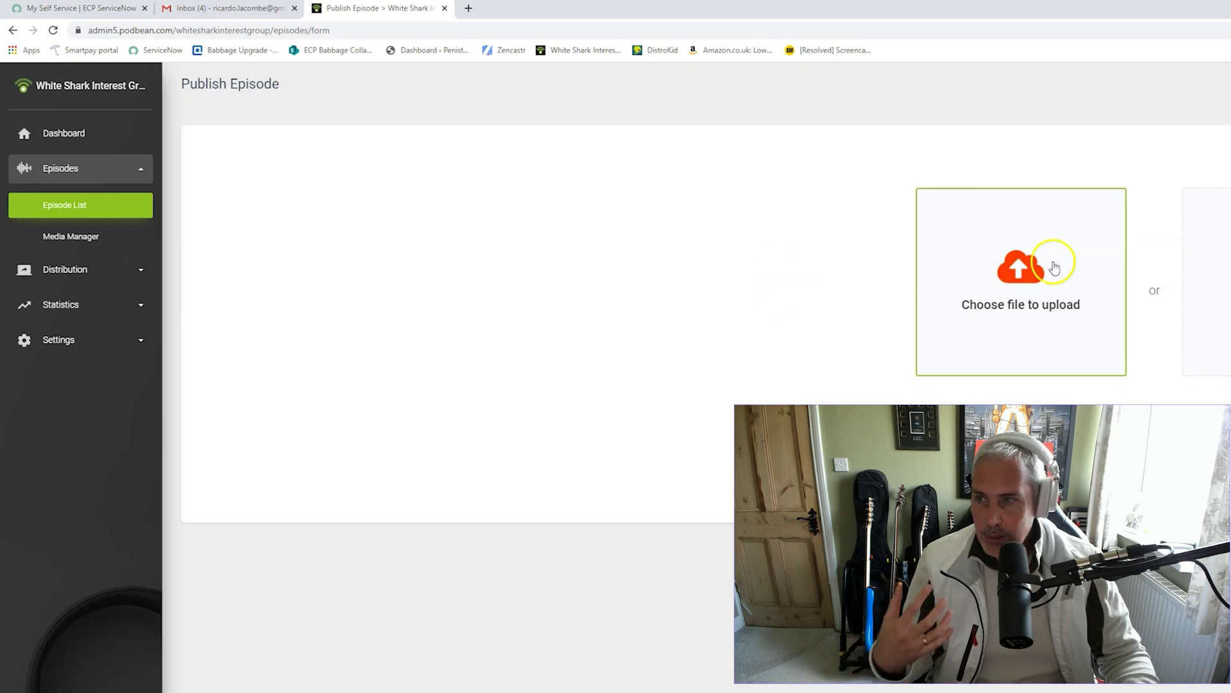
left_click(1042, 260)
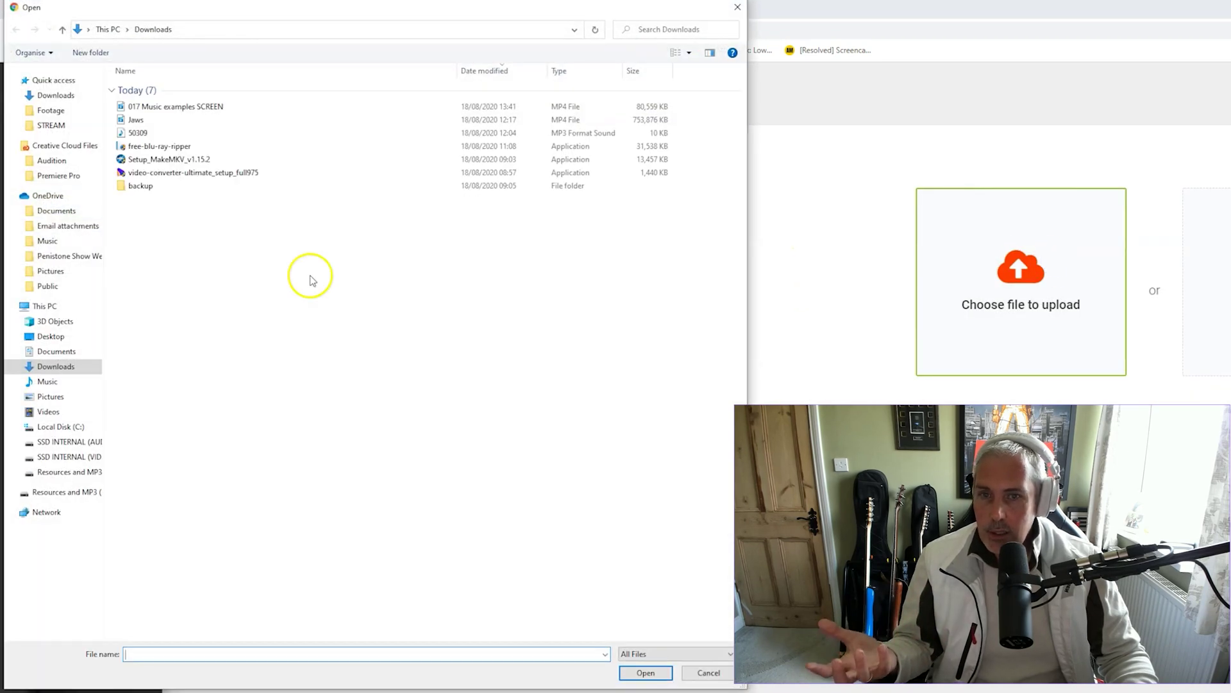
left_click(738, 7)
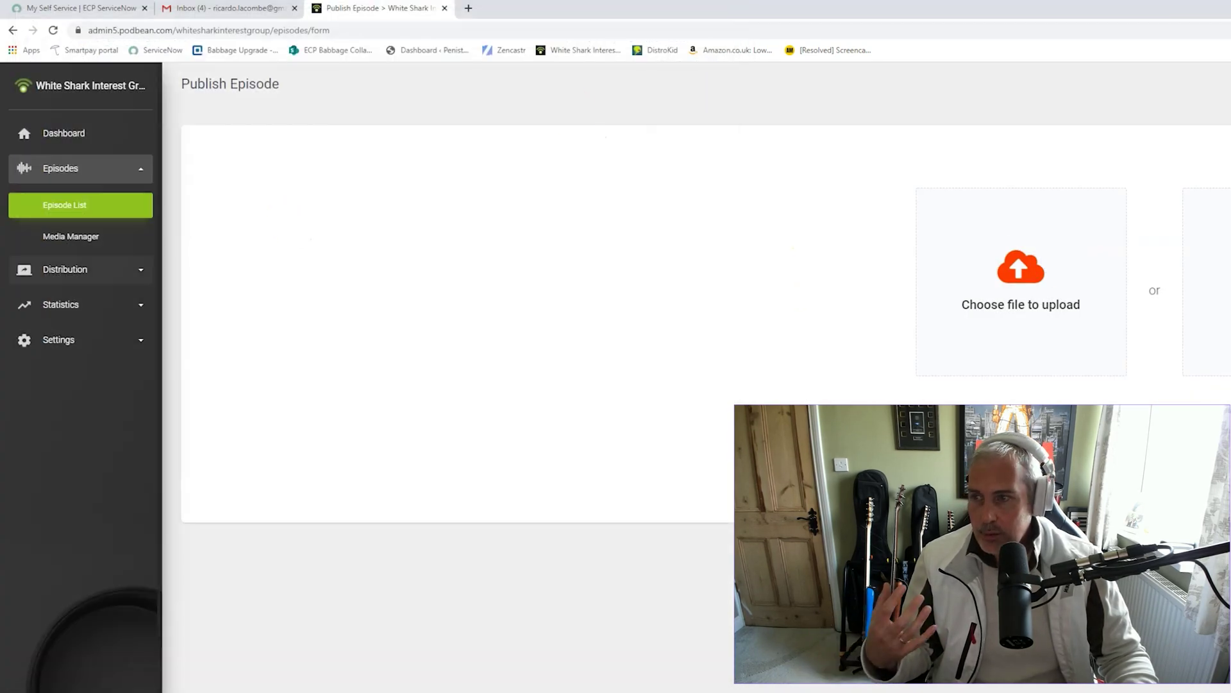
left_click(67, 234)
left_click(69, 208)
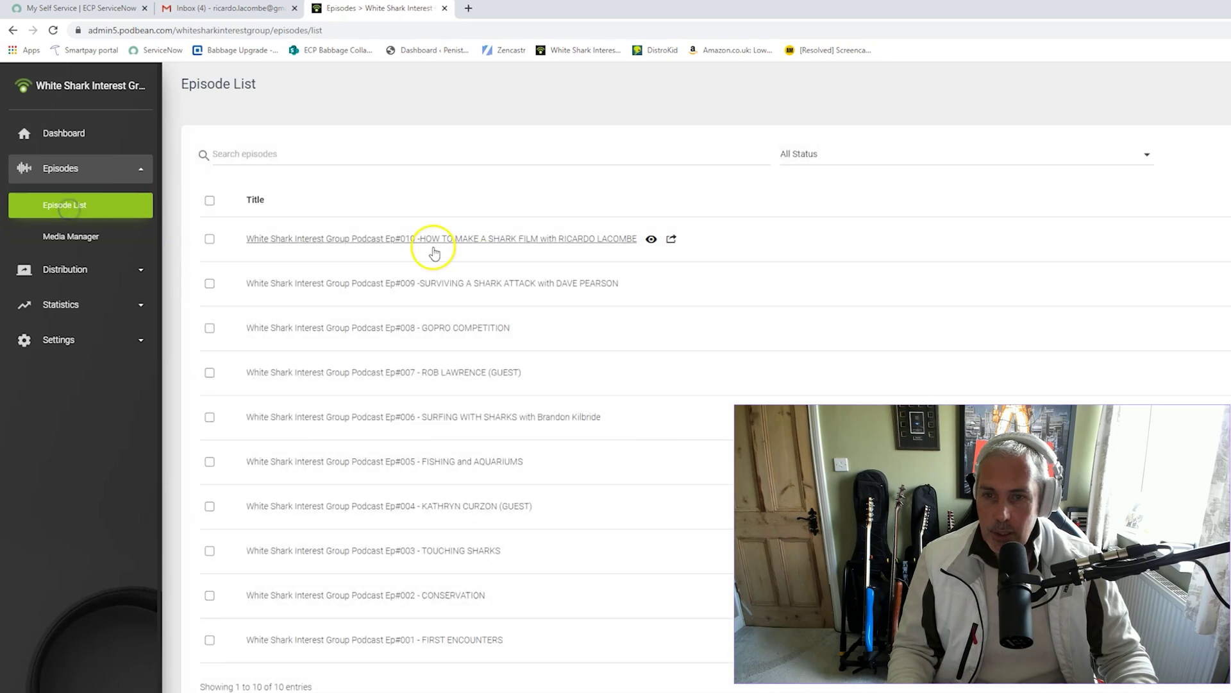
left_click(398, 244)
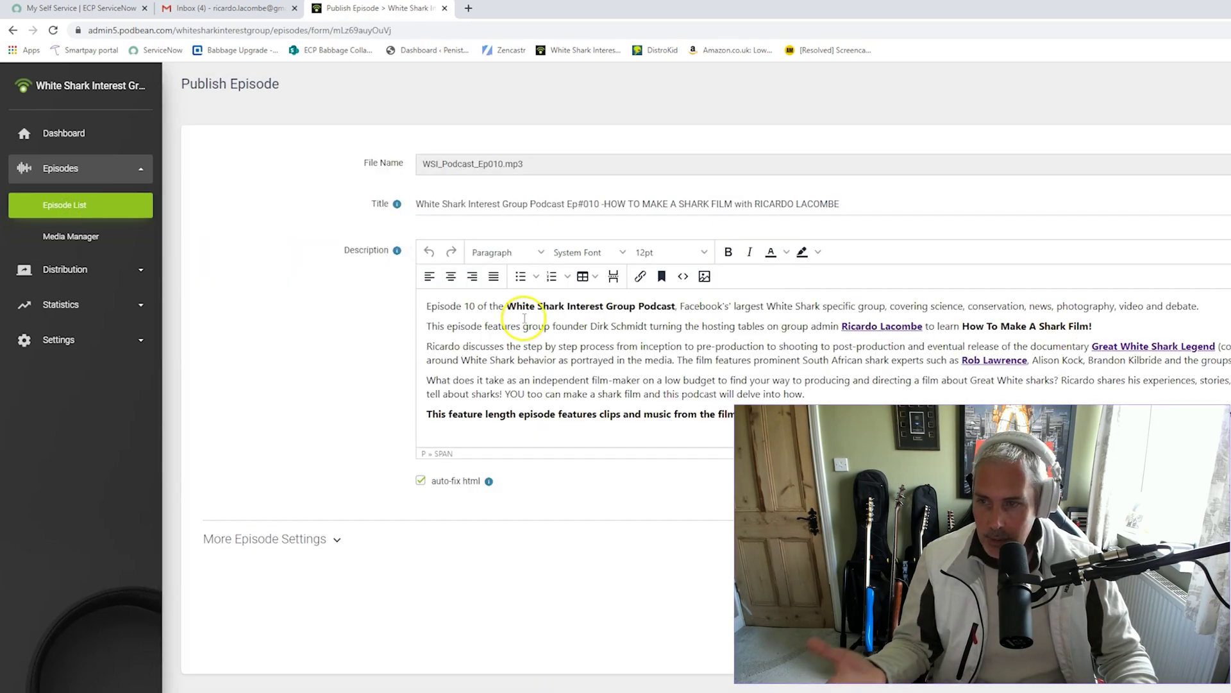
scroll(525, 318, "down", 10)
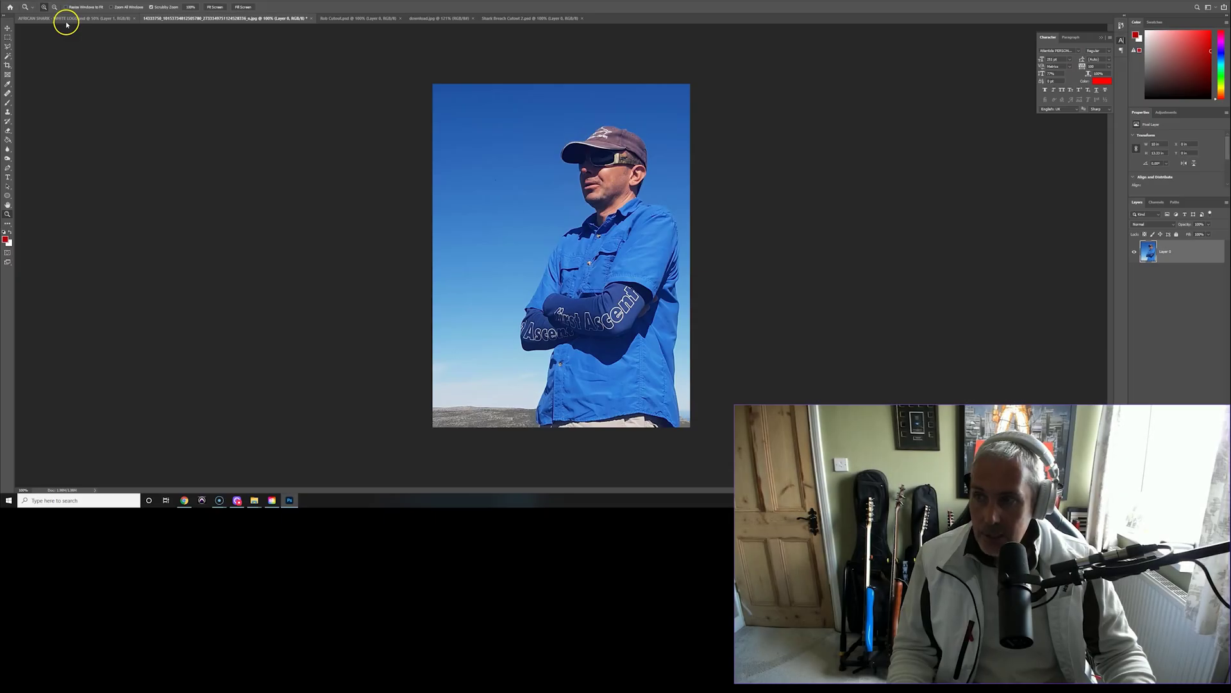
Flip the photo of the man in the blue shirt horizontally with Edit > Transform
left_click(61, 19)
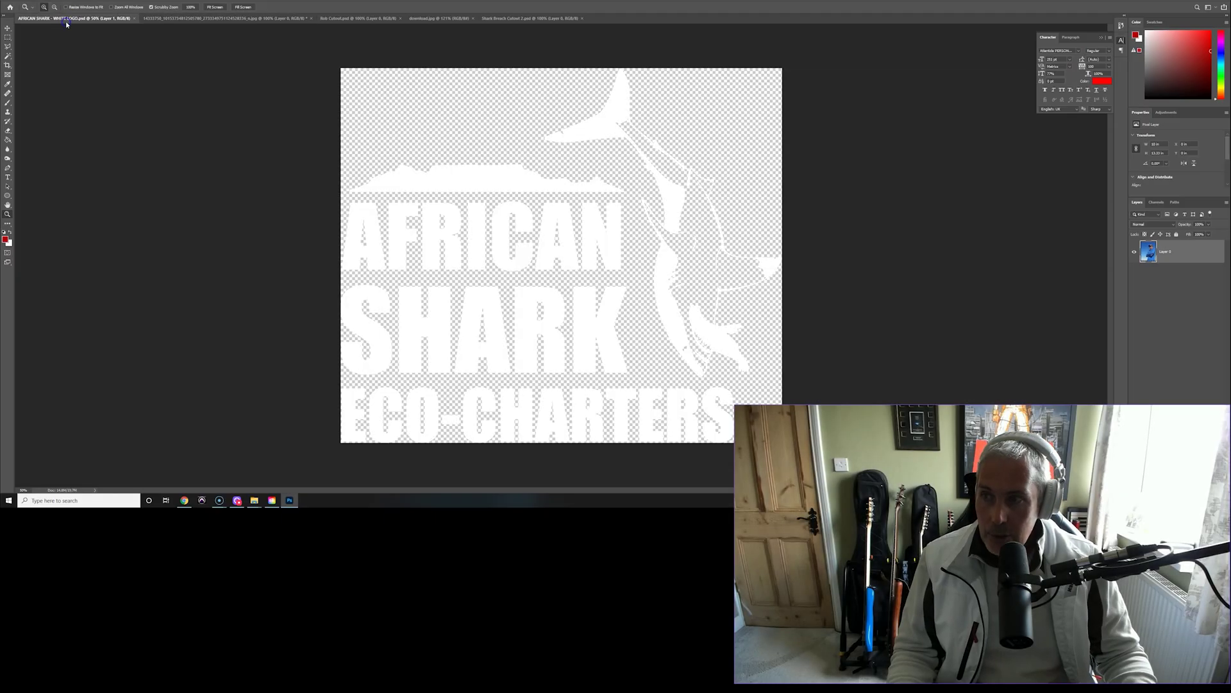
left_click(189, 18)
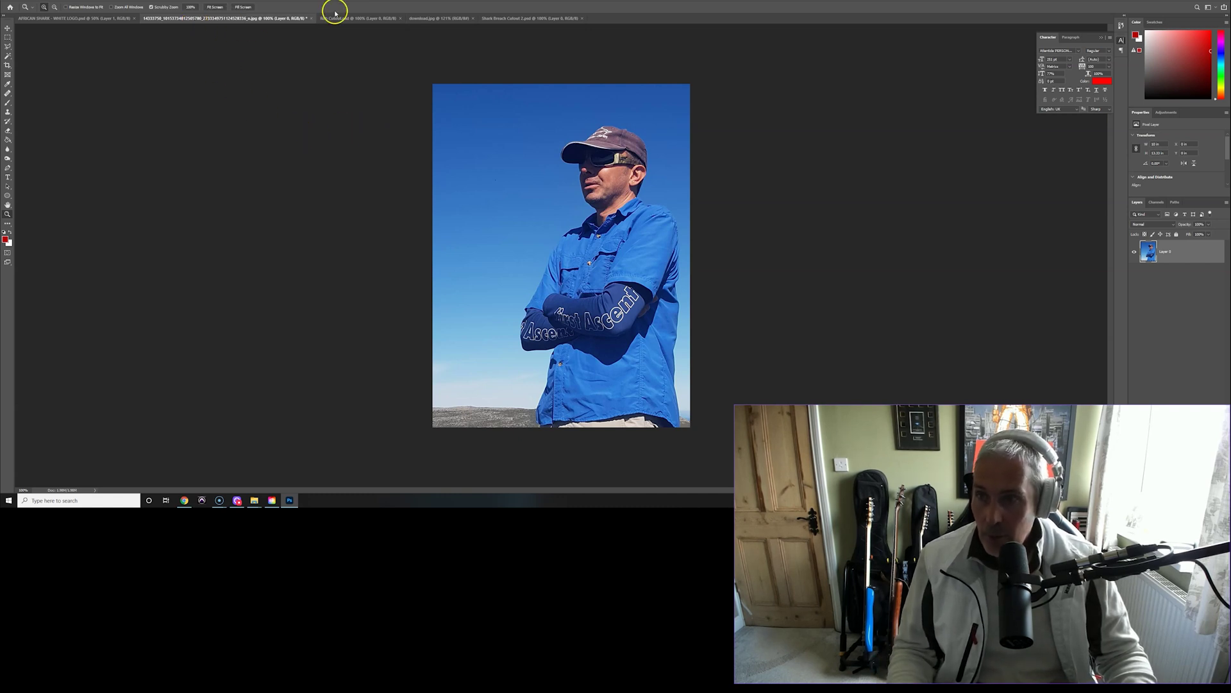
left_click(31, 0)
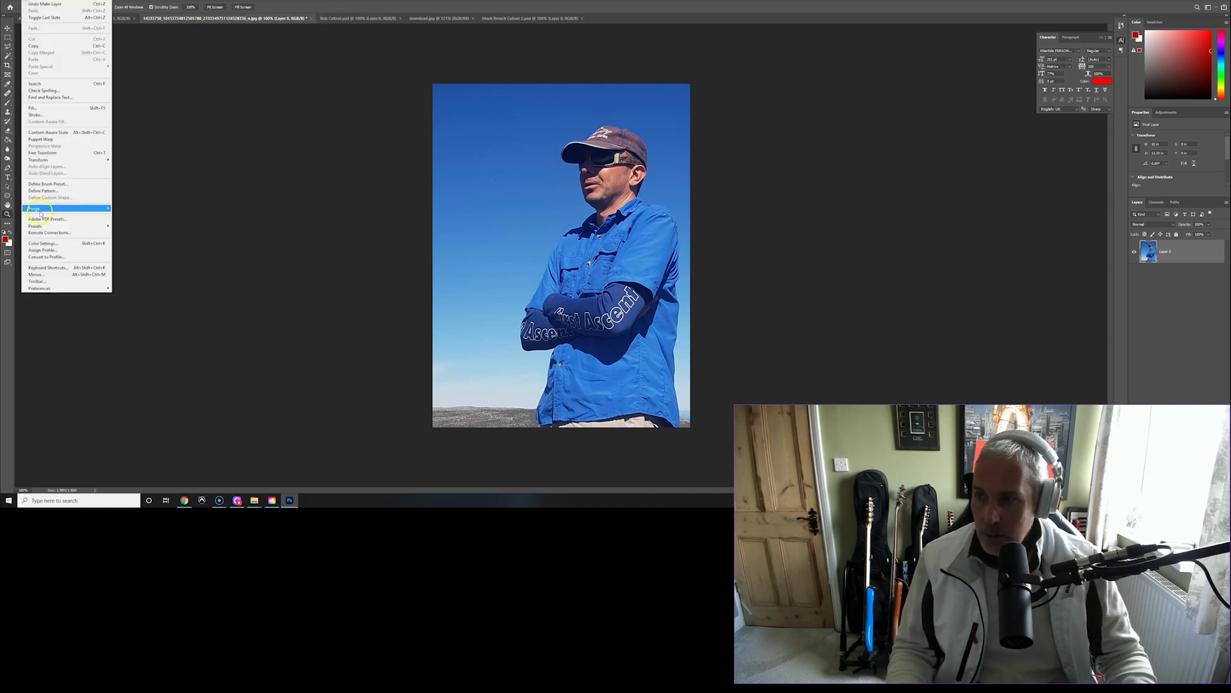
left_click(65, 161)
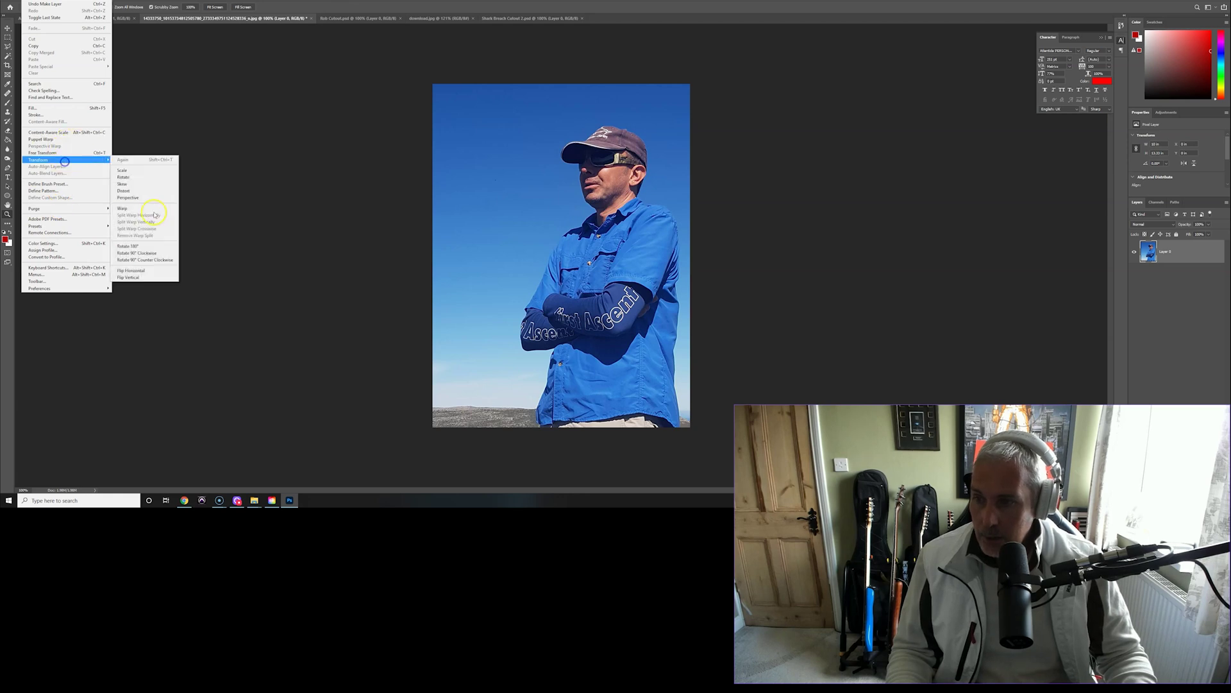
left_click(132, 271)
Cycle through the Rob Cutout and download.jpg tabs to the Shark Breach Cutout 2 document
left_click(328, 19)
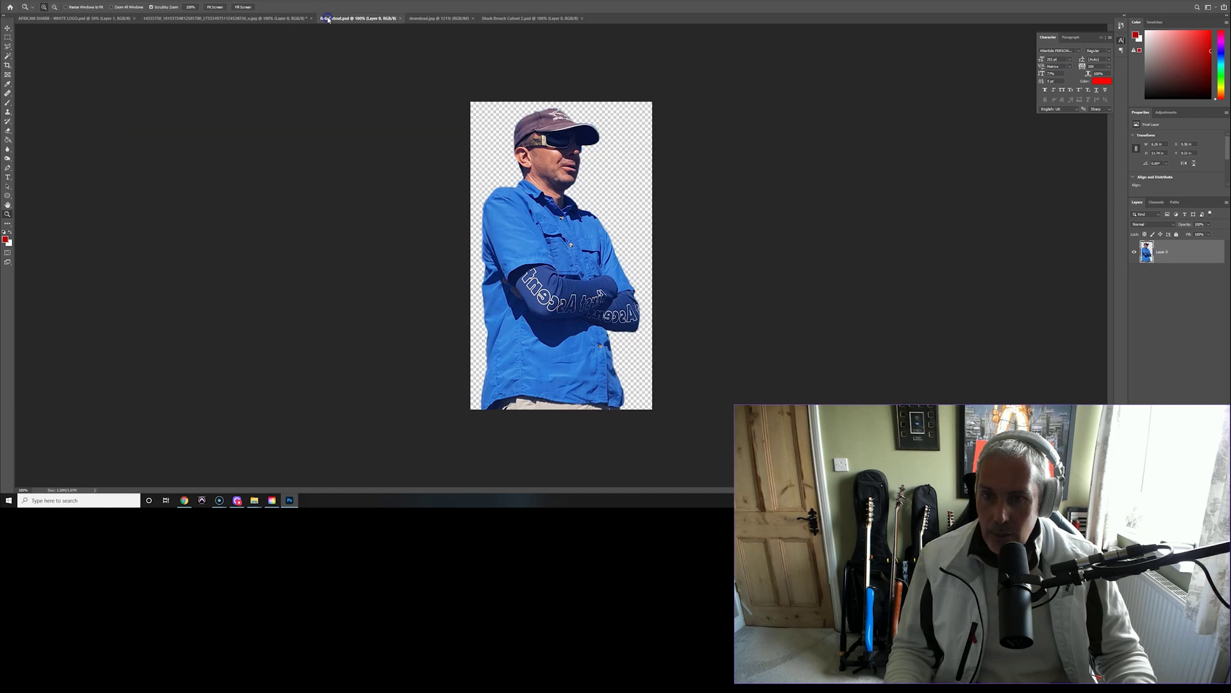
left_click(432, 19)
left_click_drag(553, 241, 562, 232)
left_click(499, 18)
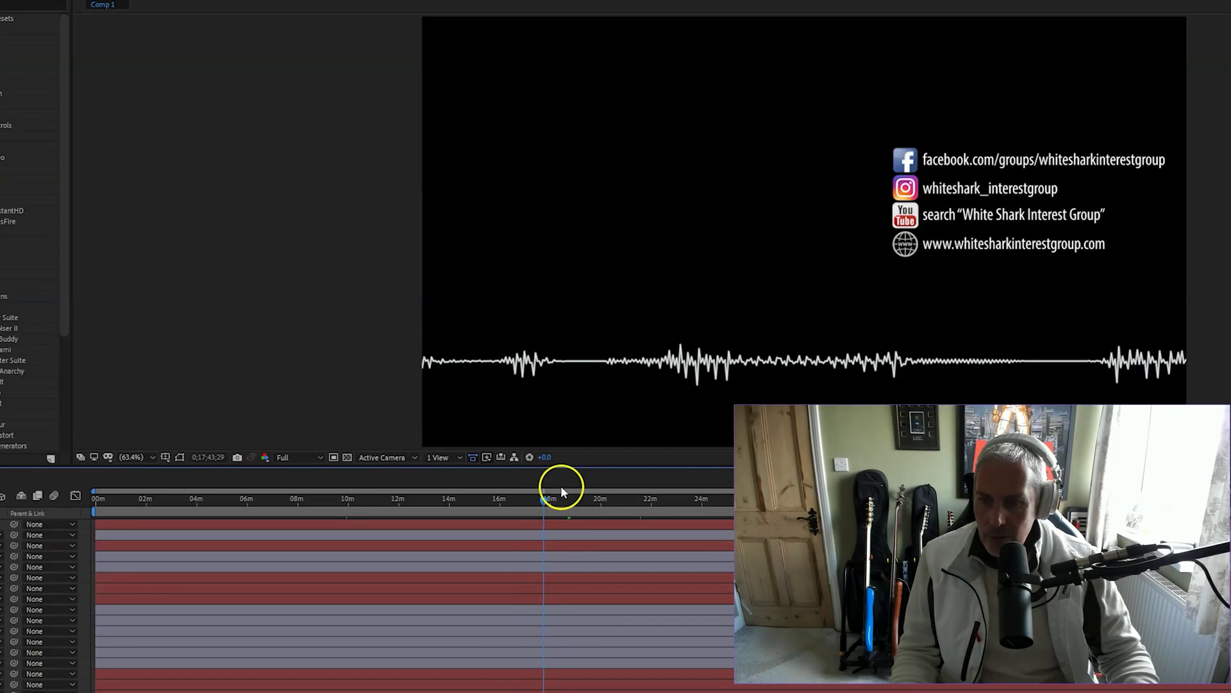
left_click_drag(542, 498, 360, 498)
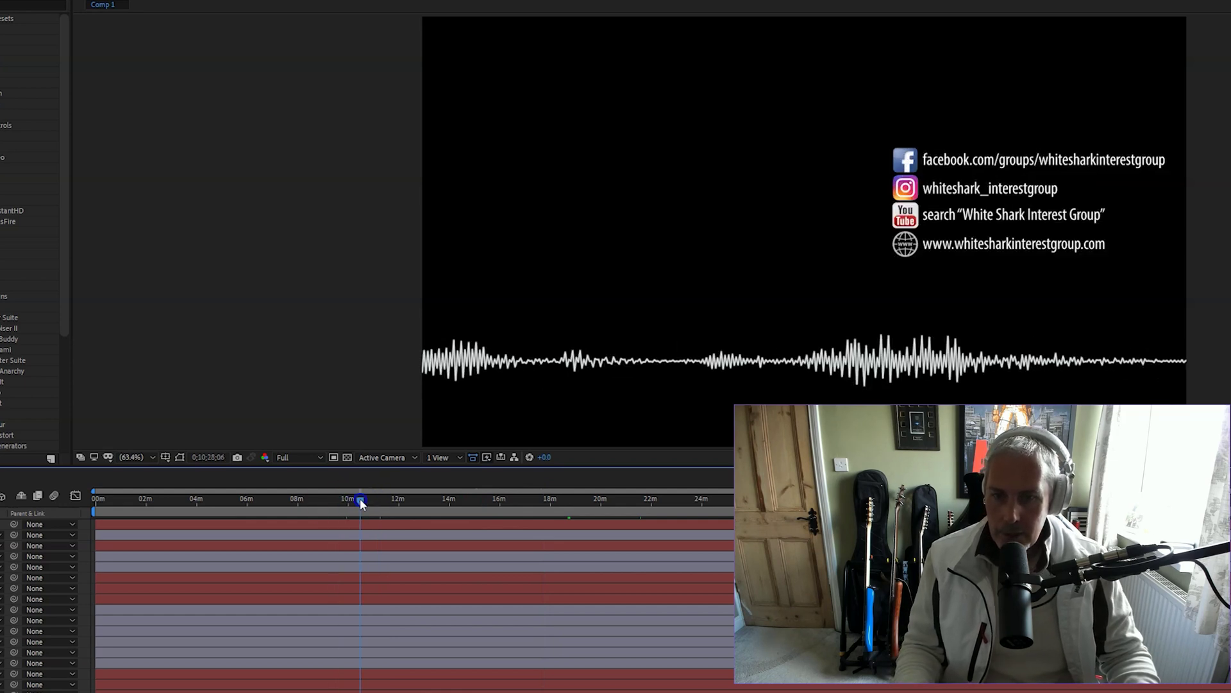
key("space")
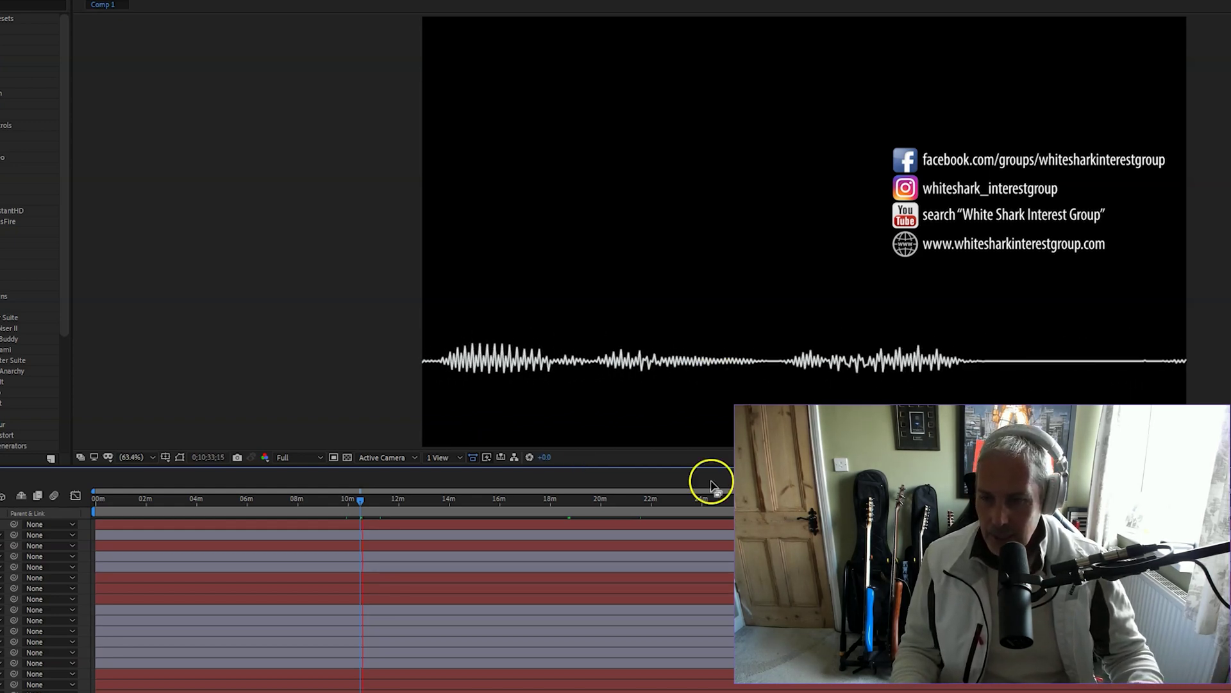
left_click(190, 555)
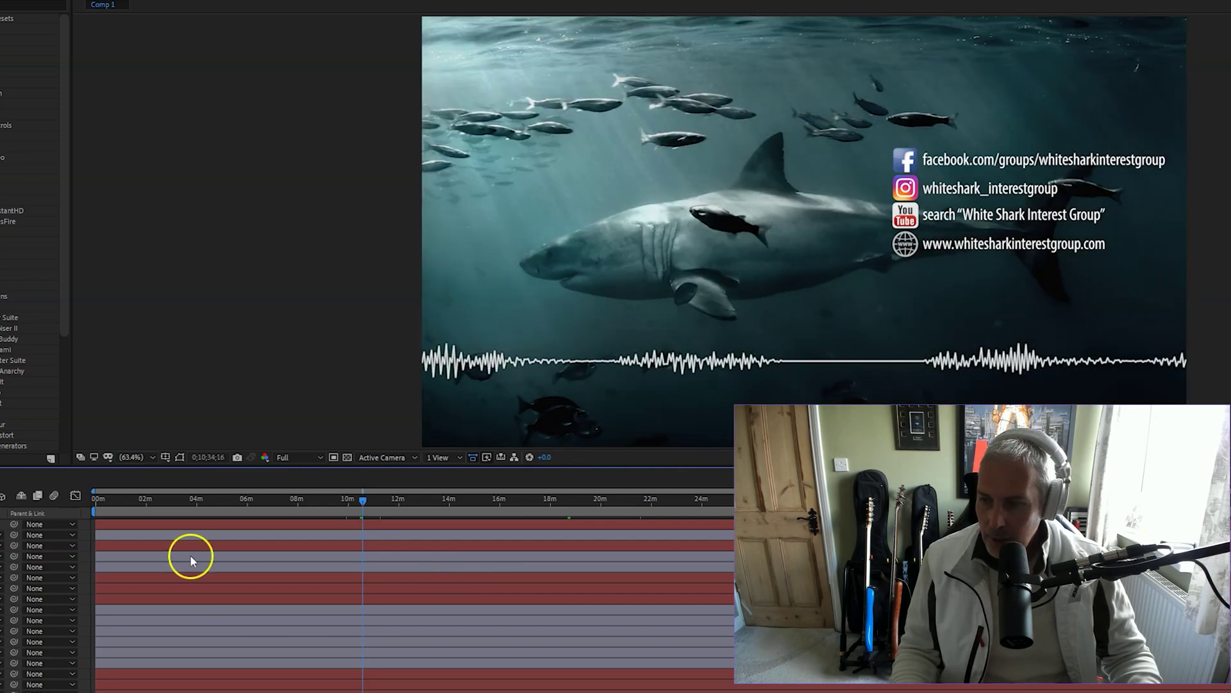
left_click_drag(314, 498, 306, 499)
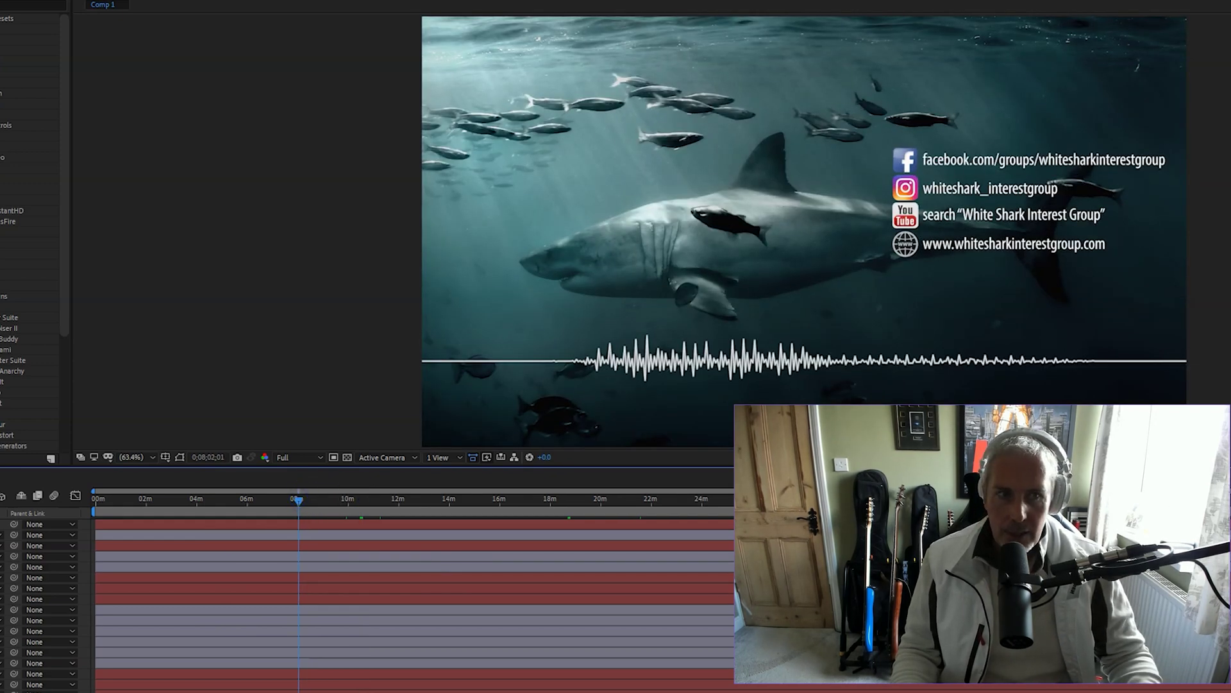
key("space")
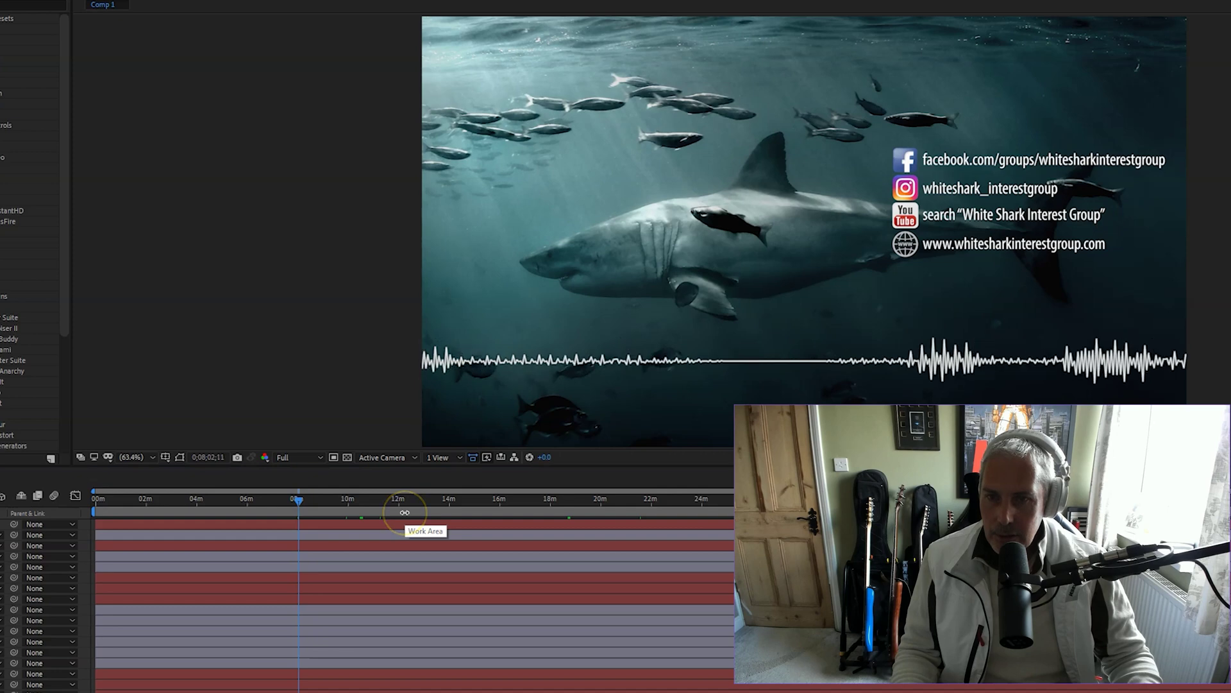
left_click_drag(302, 501, 246, 500)
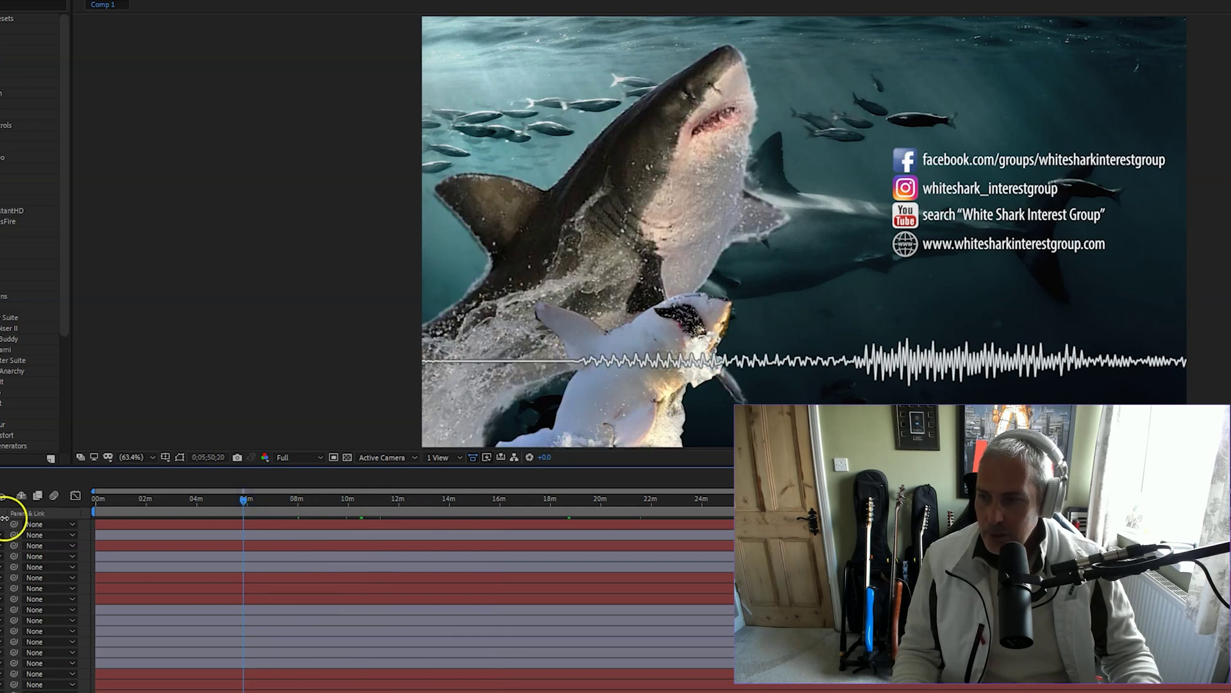
mouse_move(244, 495)
left_mouse_down()
mouse_move(204, 498)
mouse_move(237, 499)
left_mouse_up()
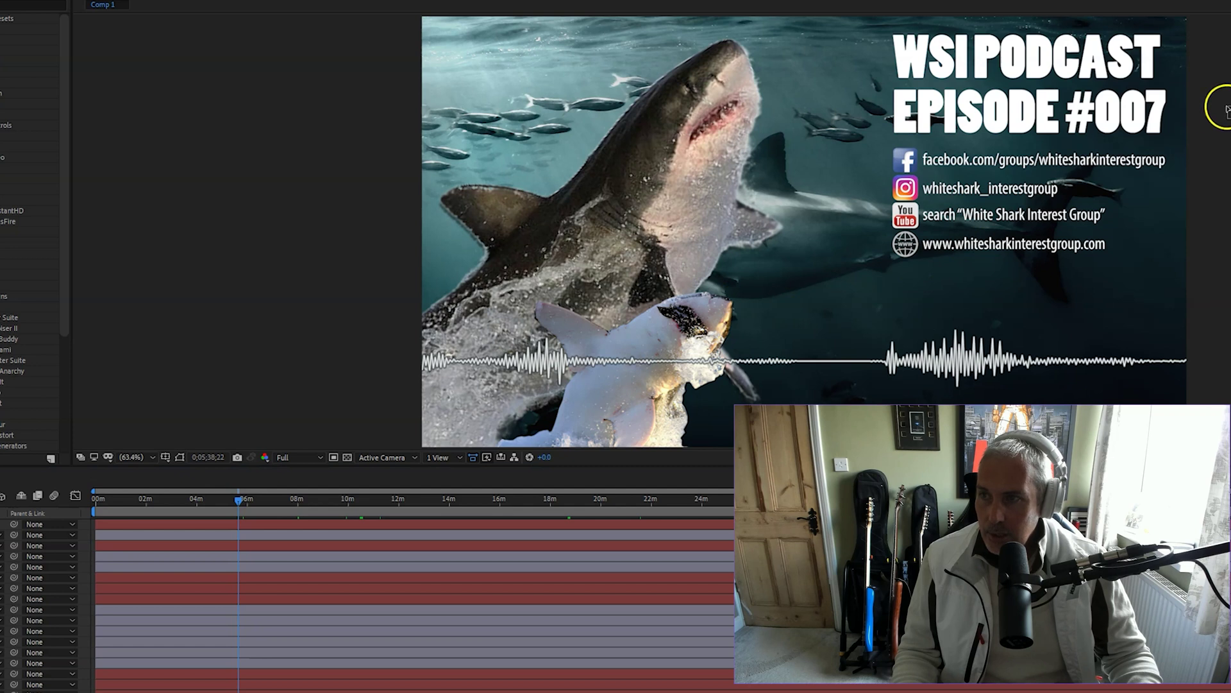
Change the episode number text from #007 to #010
left_click(1155, 109)
key("BackSpace")
key("BackSpace")
type("10")
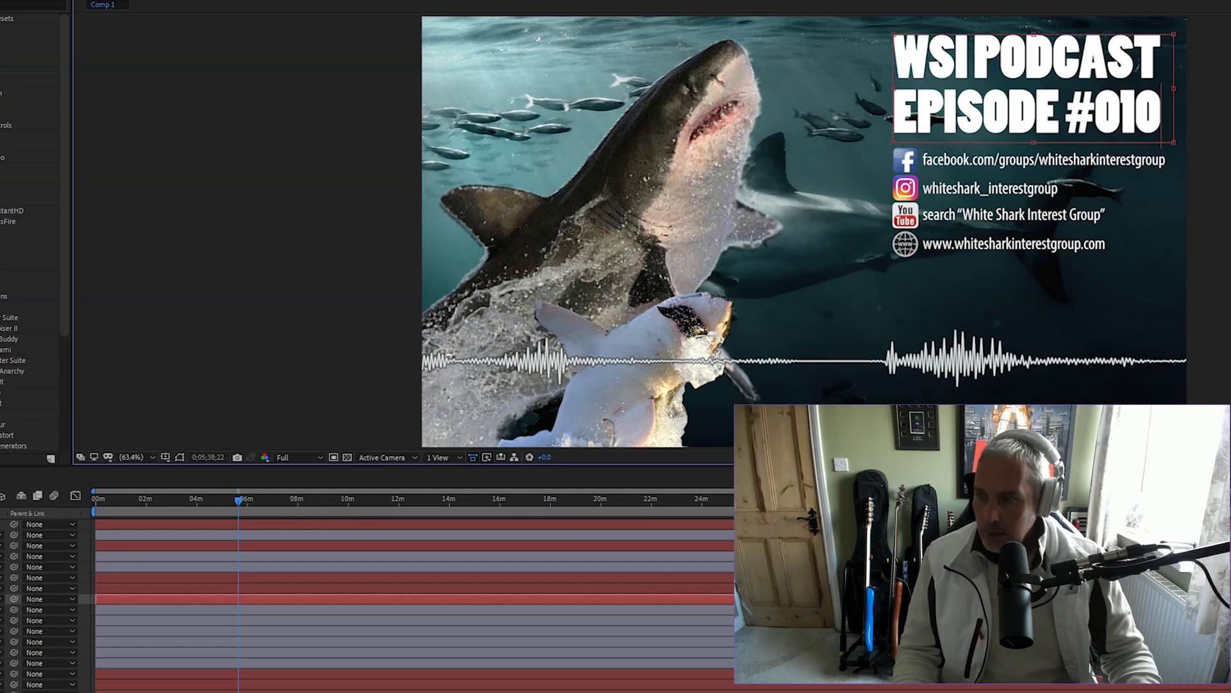
key("Escape")
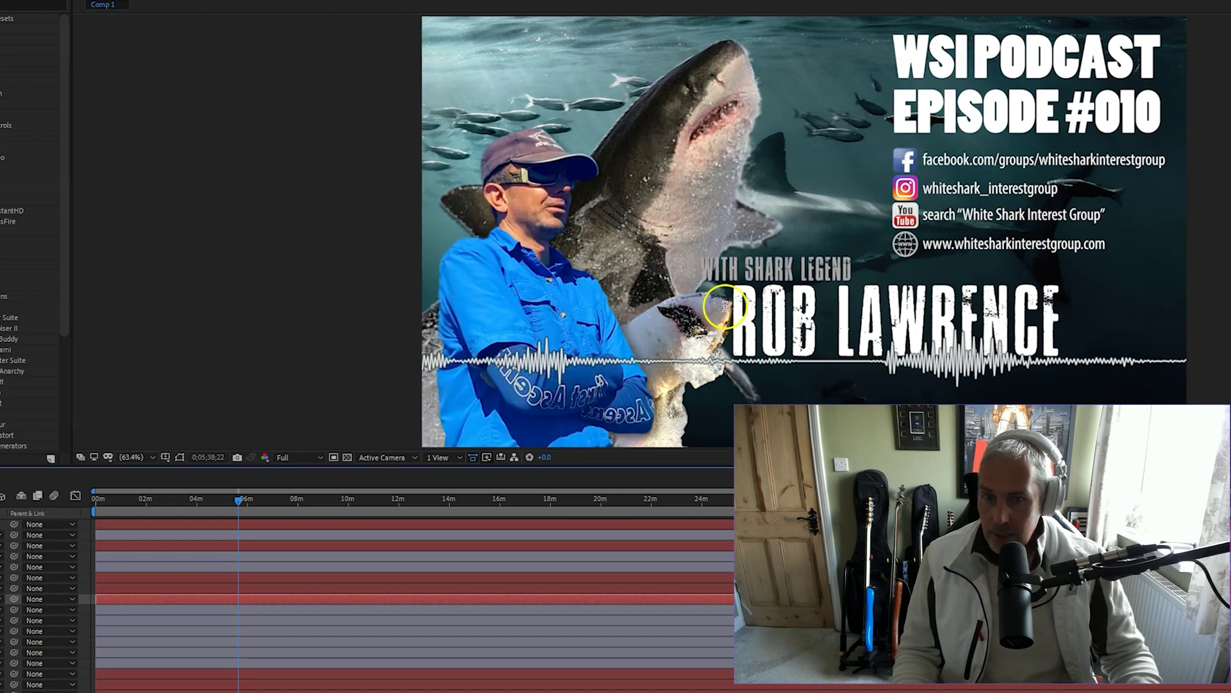
double_click(739, 301)
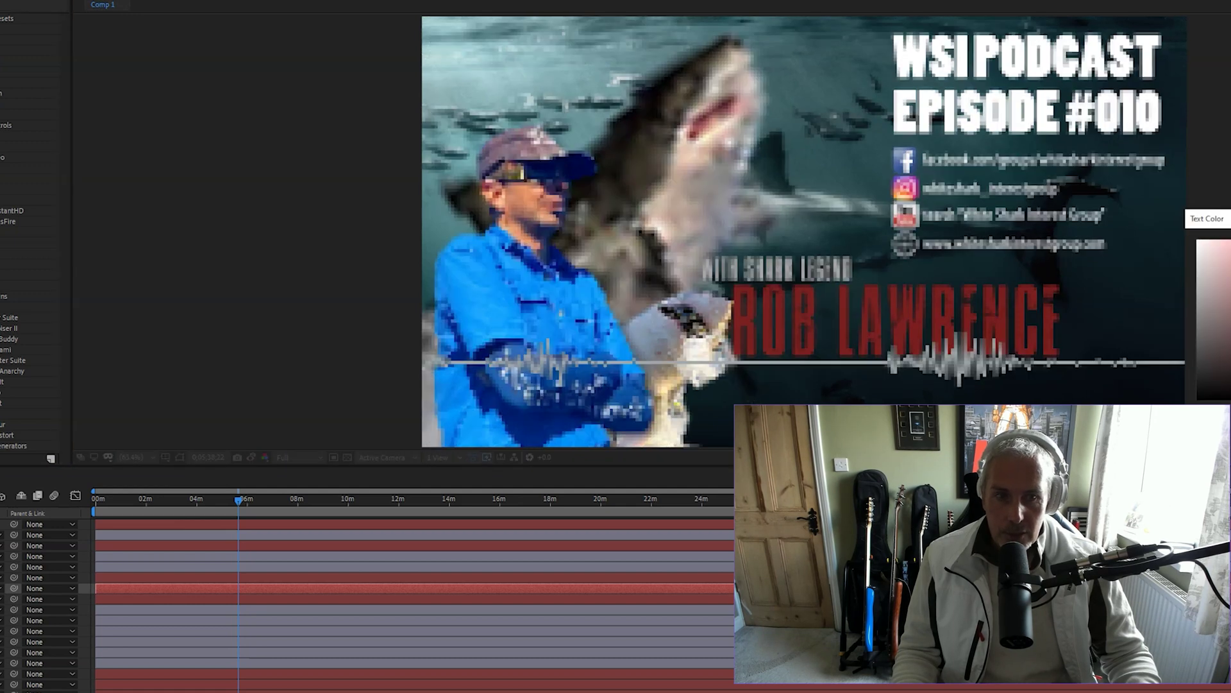
key("Return")
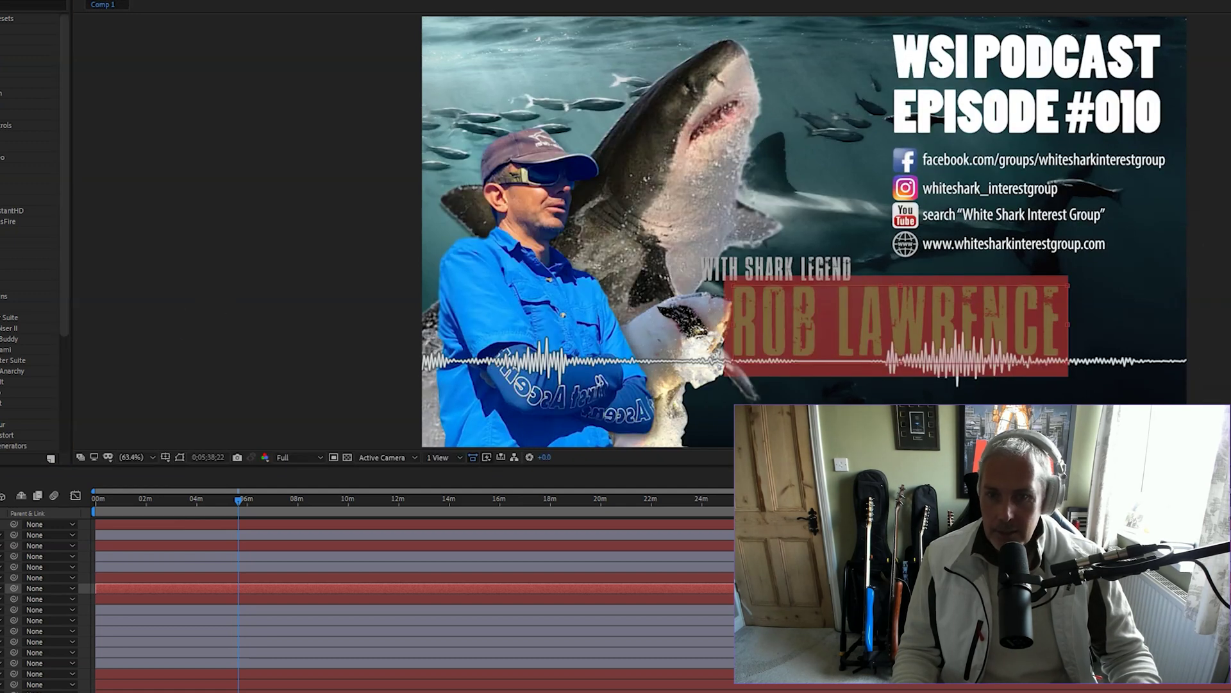
key("Escape")
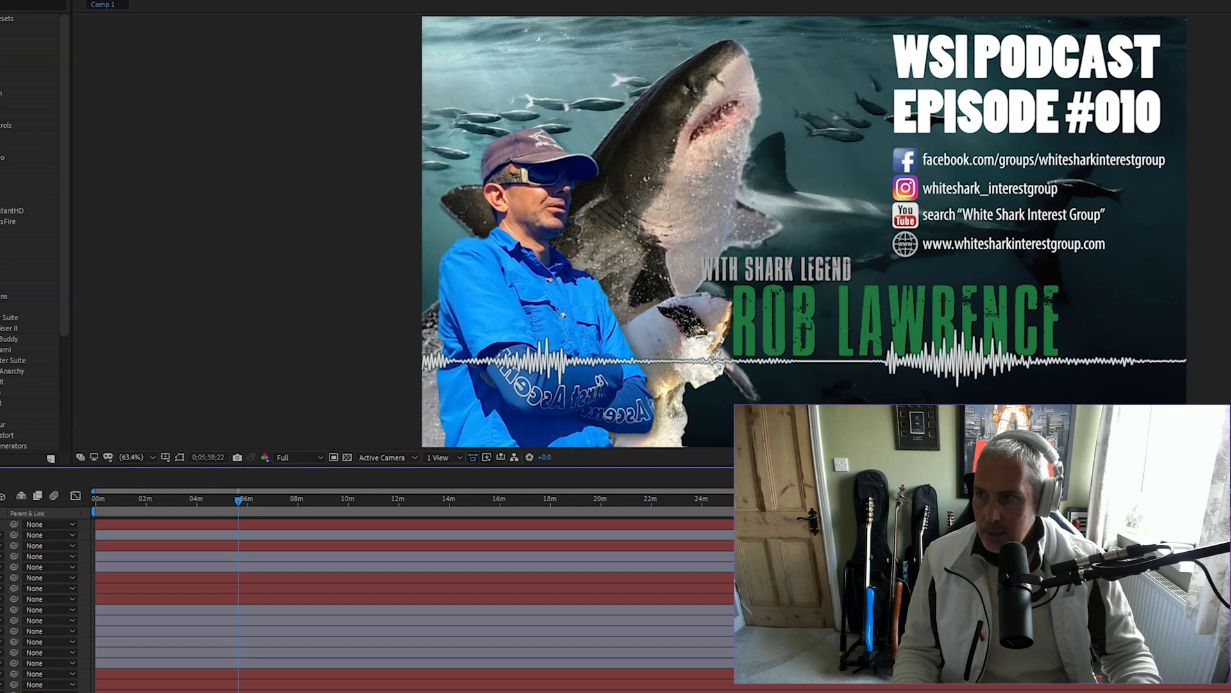
Shift the man's photo right and above the logo layer, then preview from about 9:42
left_click_drag(478, 254, 507, 262)
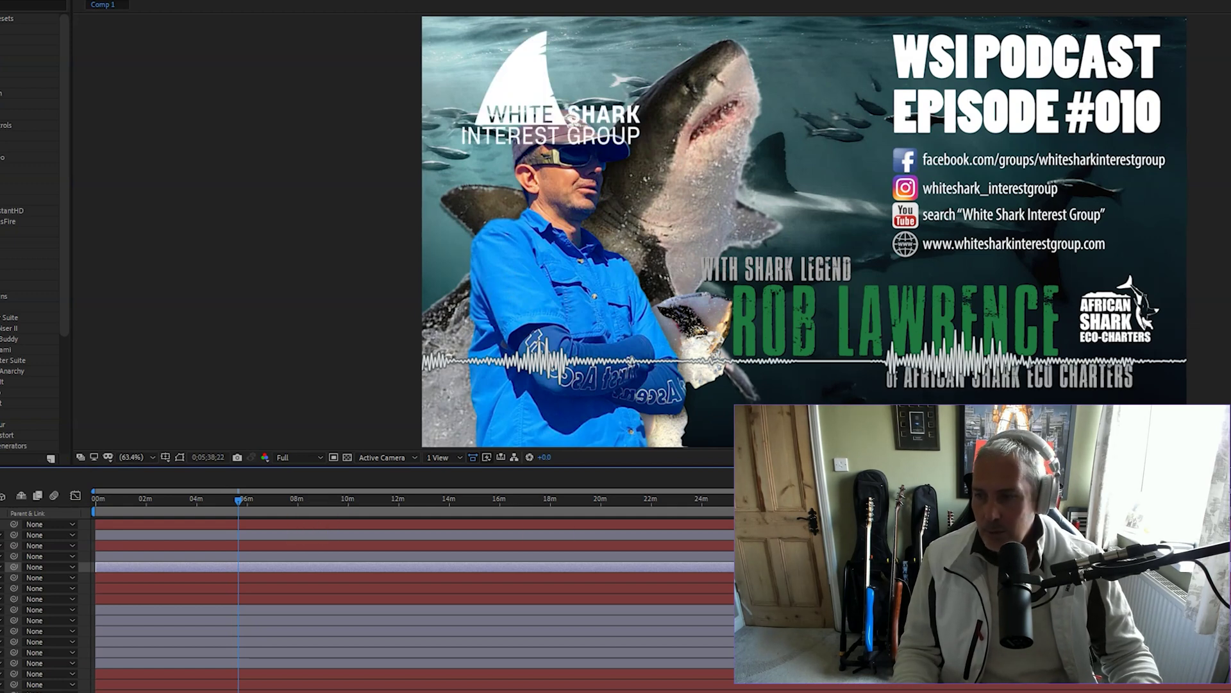
left_click_drag(3, 567, 4, 530)
left_click_drag(232, 507, 341, 500)
key("space")
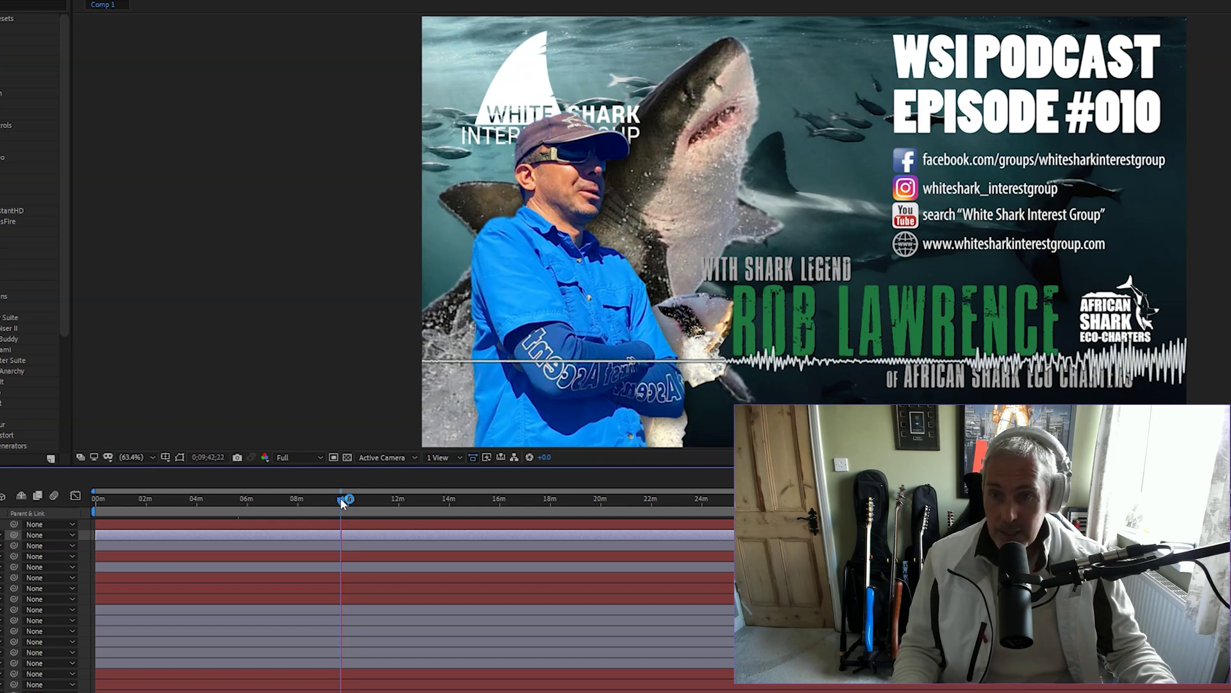
left_click(211, 292)
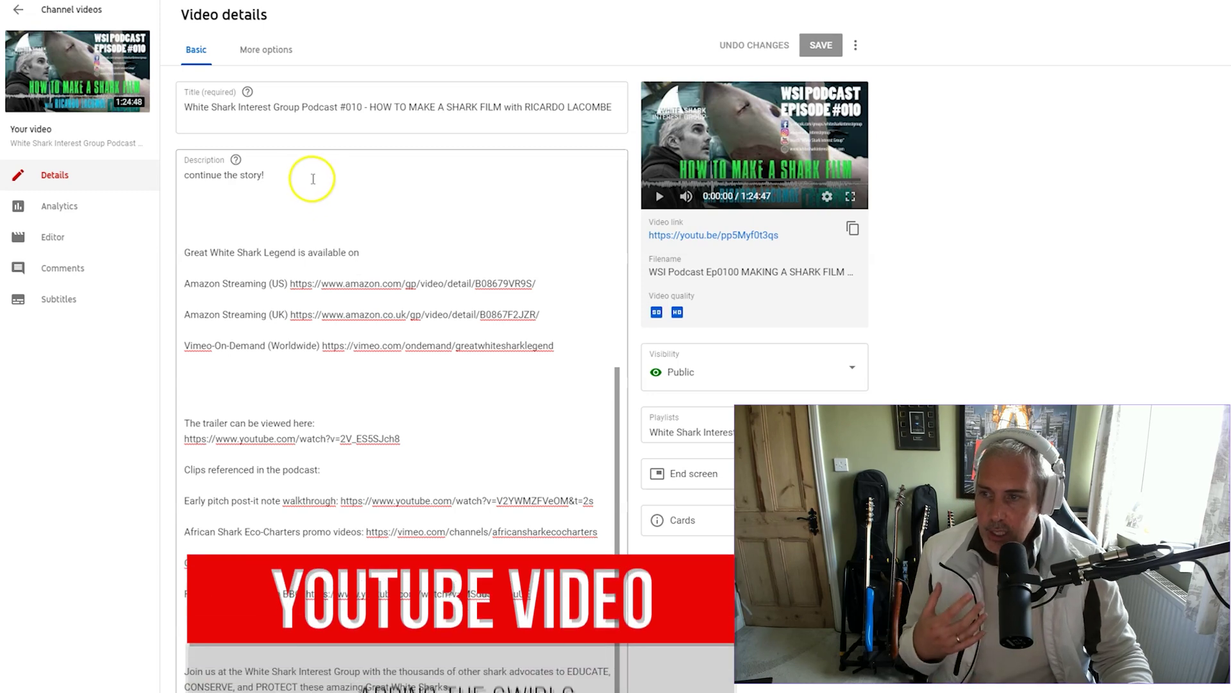
Scroll through the Episode #010 details page to review its description, thumbnail and tags
scroll(407, 341, "down", 3)
scroll(407, 342, "down", 3)
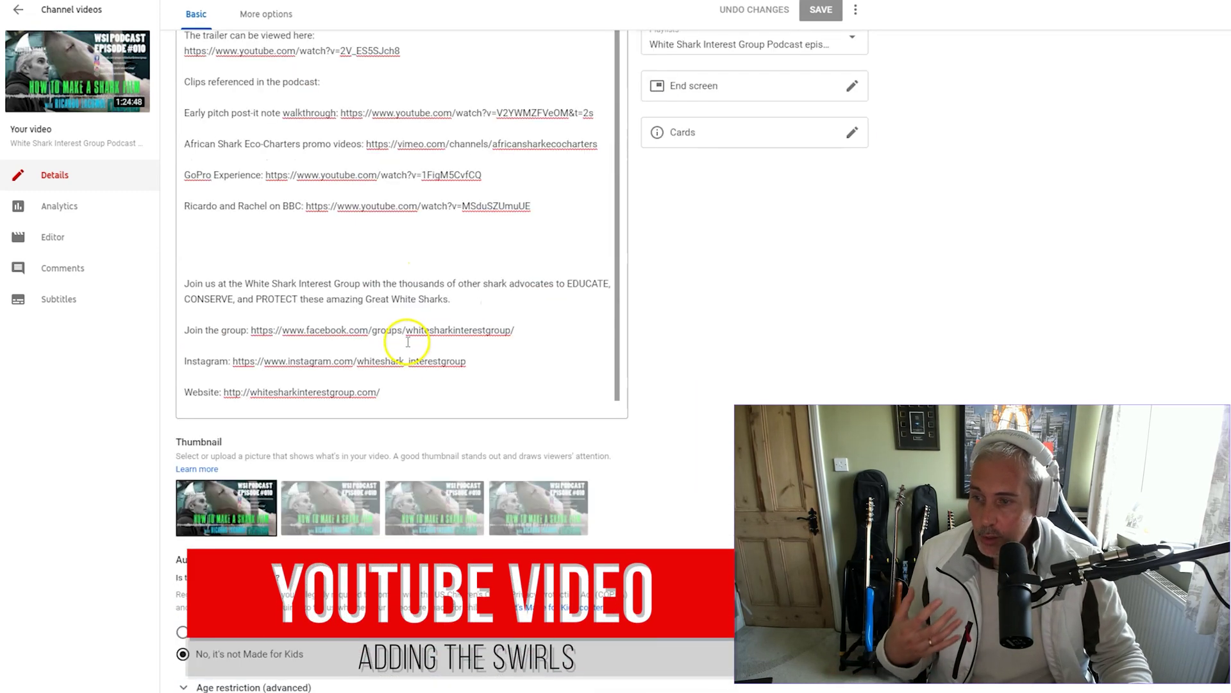
scroll(376, 360, "down", 2)
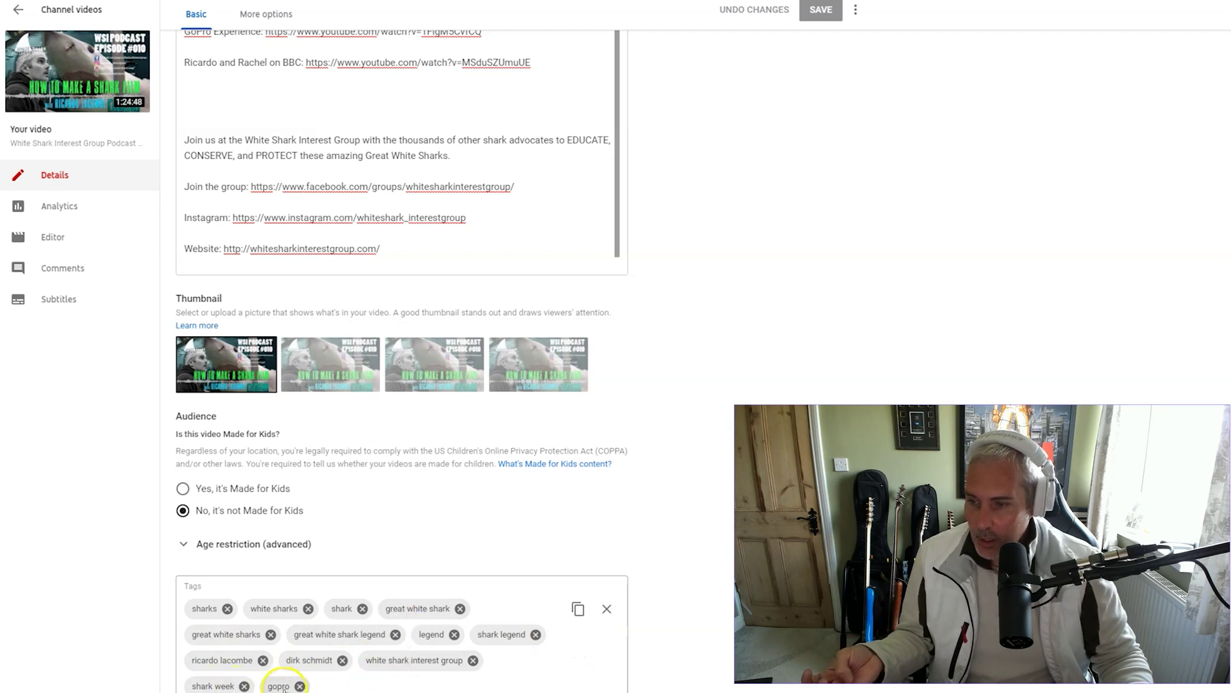
scroll(449, 626, "up", 9)
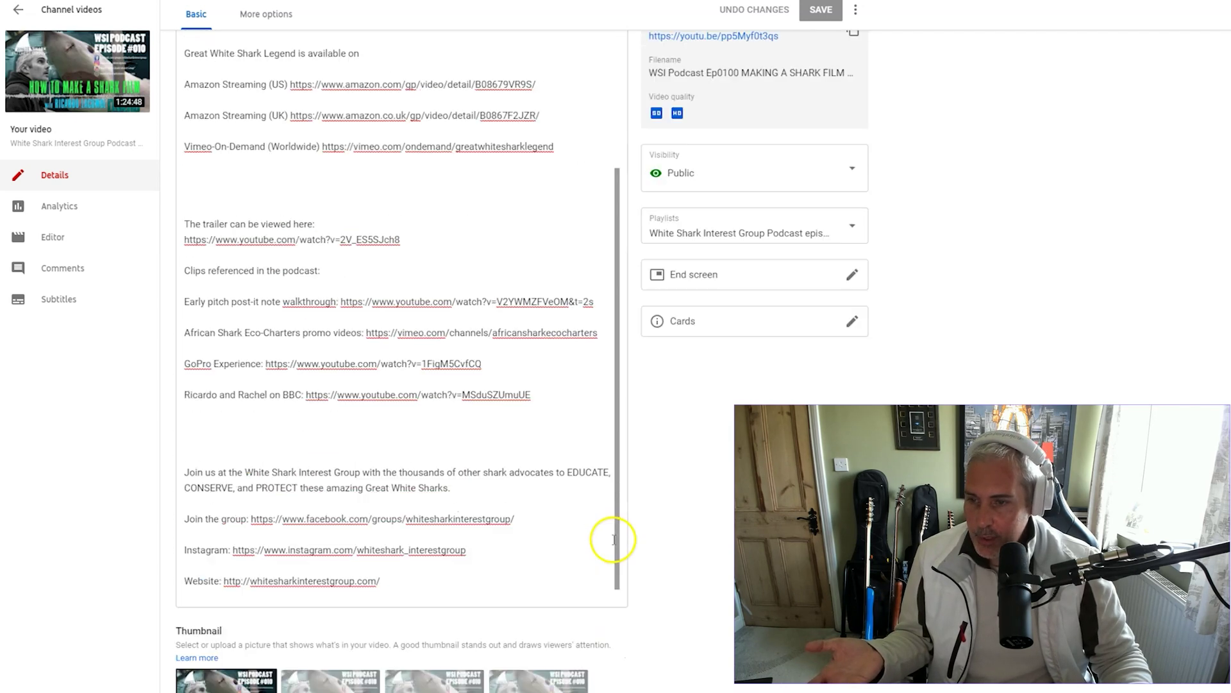
scroll(638, 542, "down", 4)
scroll(639, 542, "up", 4)
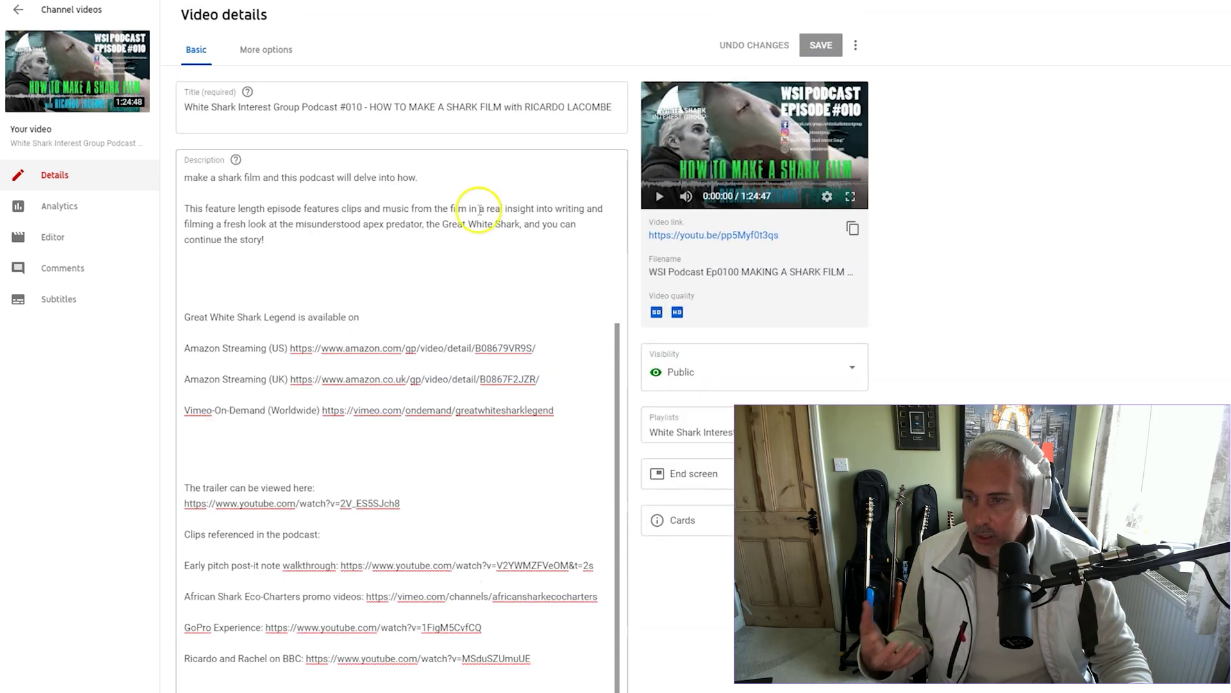
scroll(463, 282, "up", 4)
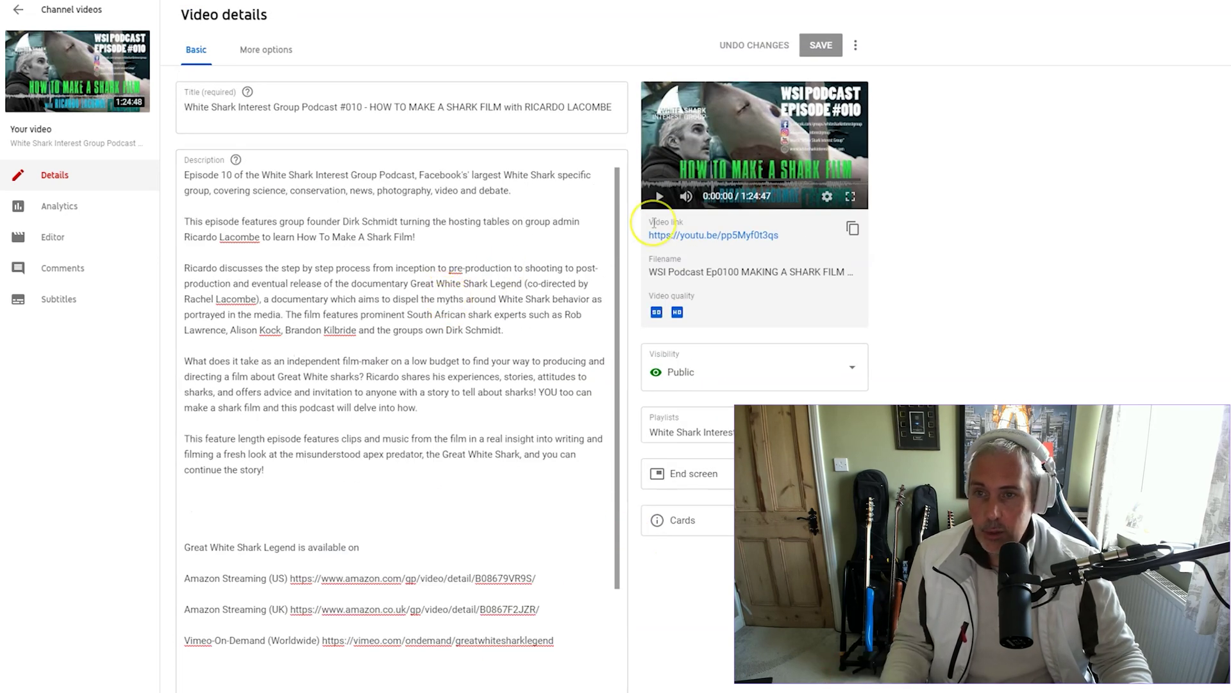